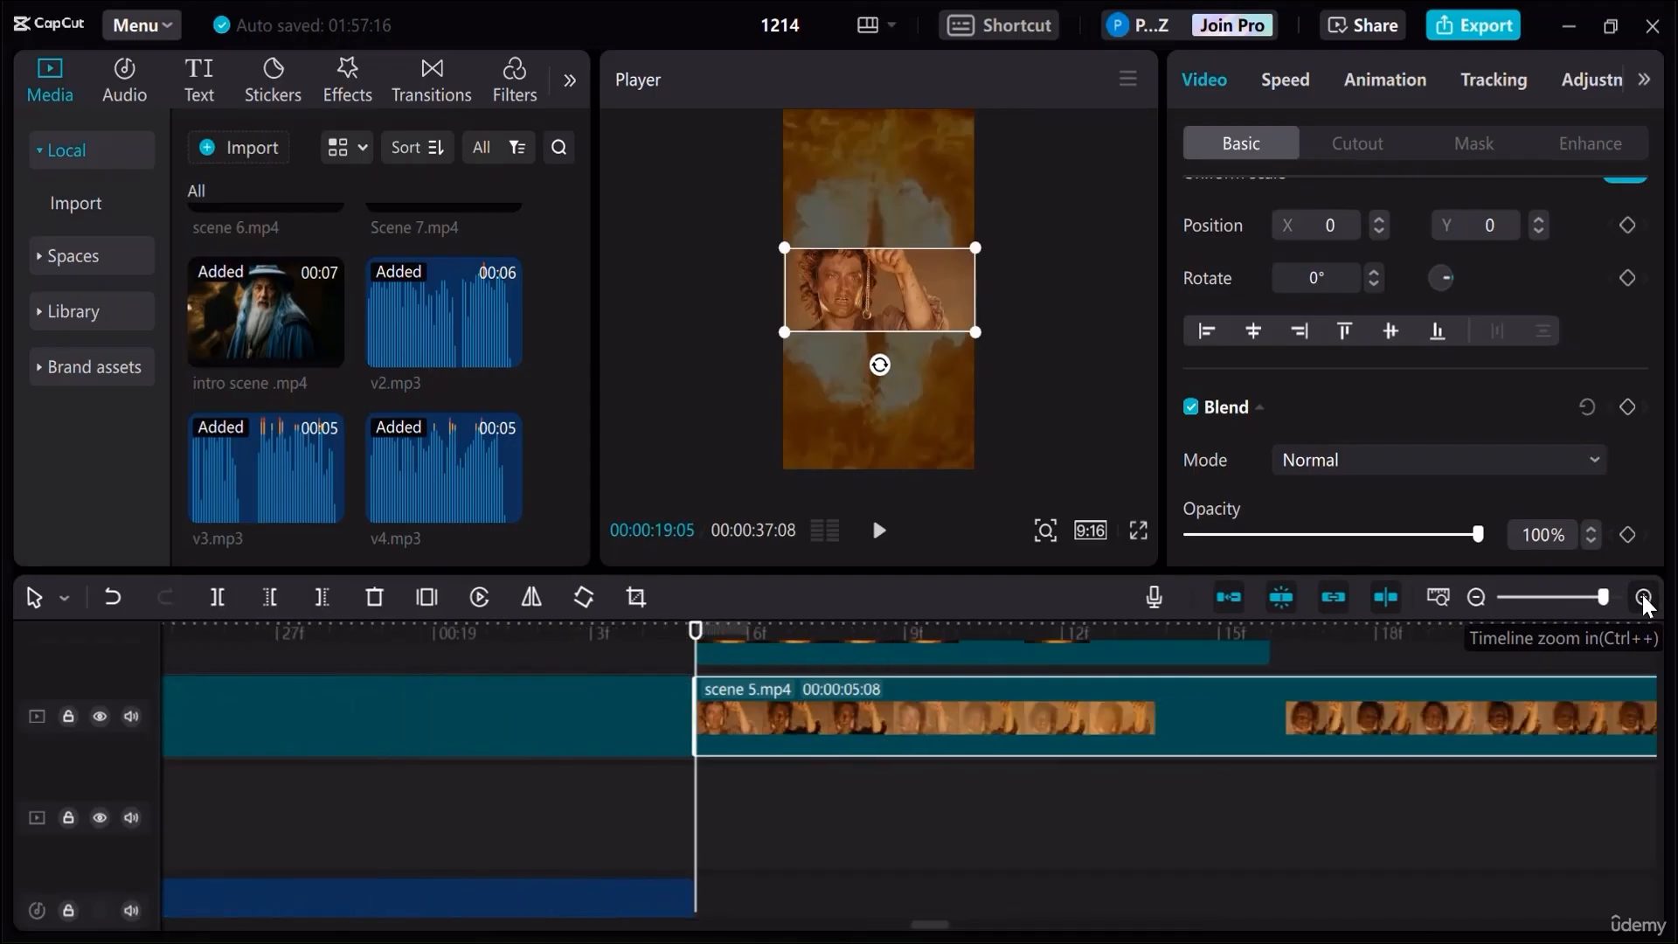
Lower the opacity of the short scene 4.mp4 overlay clip above scene 5.mp4 to 28%
click(1643, 597)
scroll(996, 709, up, 2)
click(996, 709)
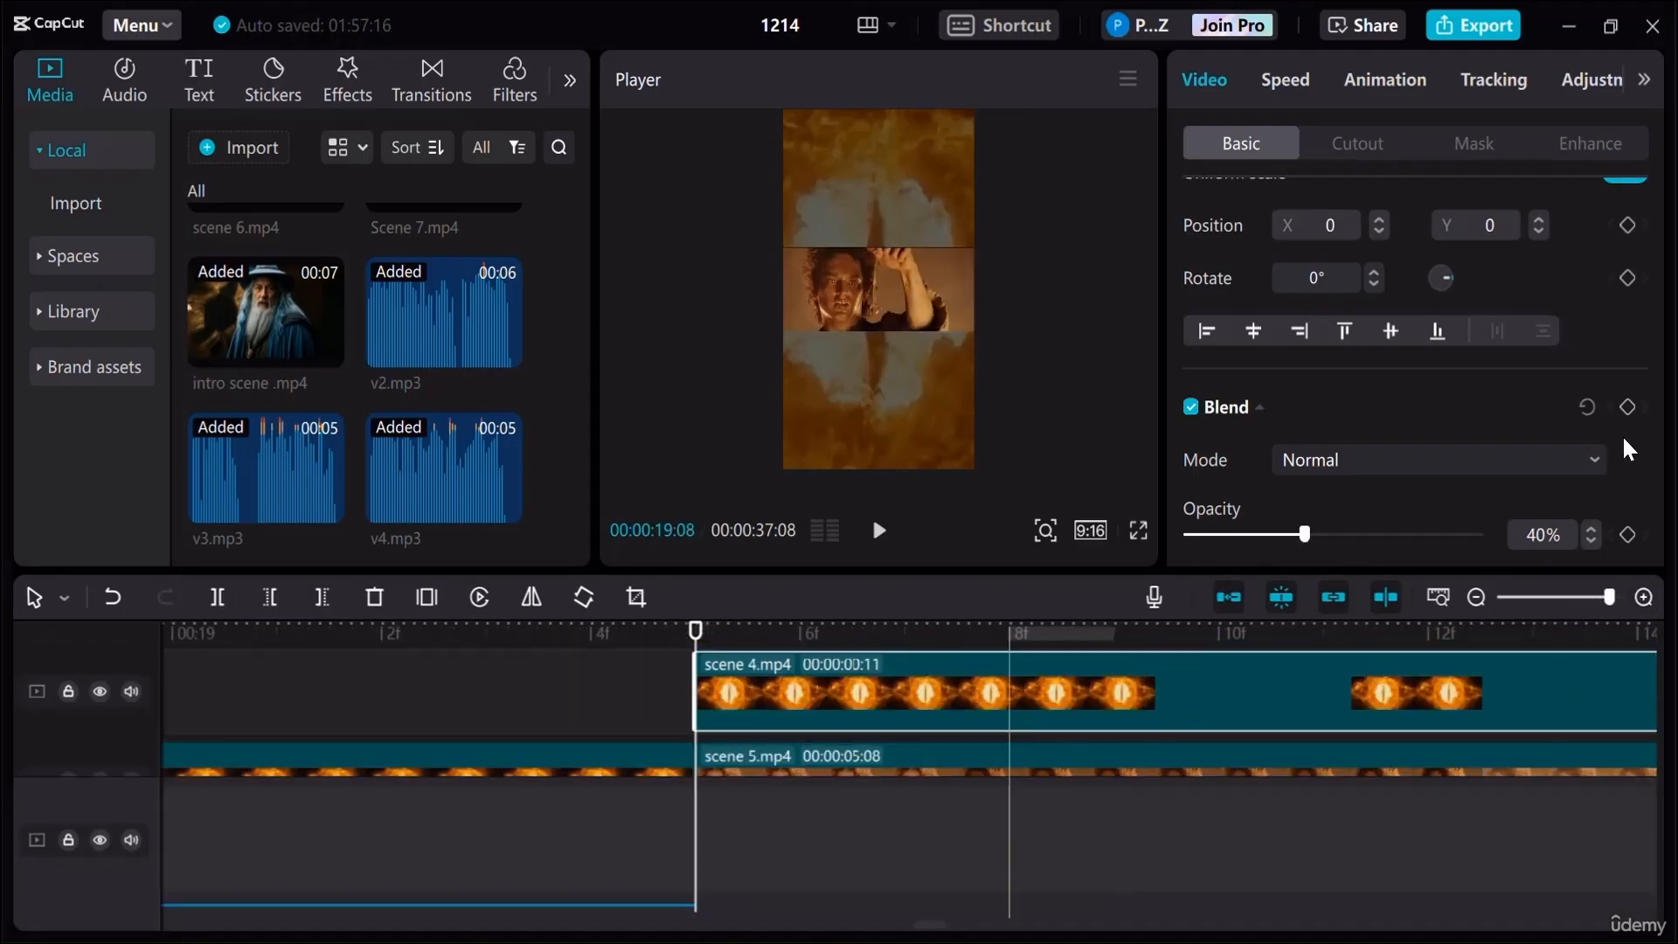
drag(1282, 535, 1269, 536)
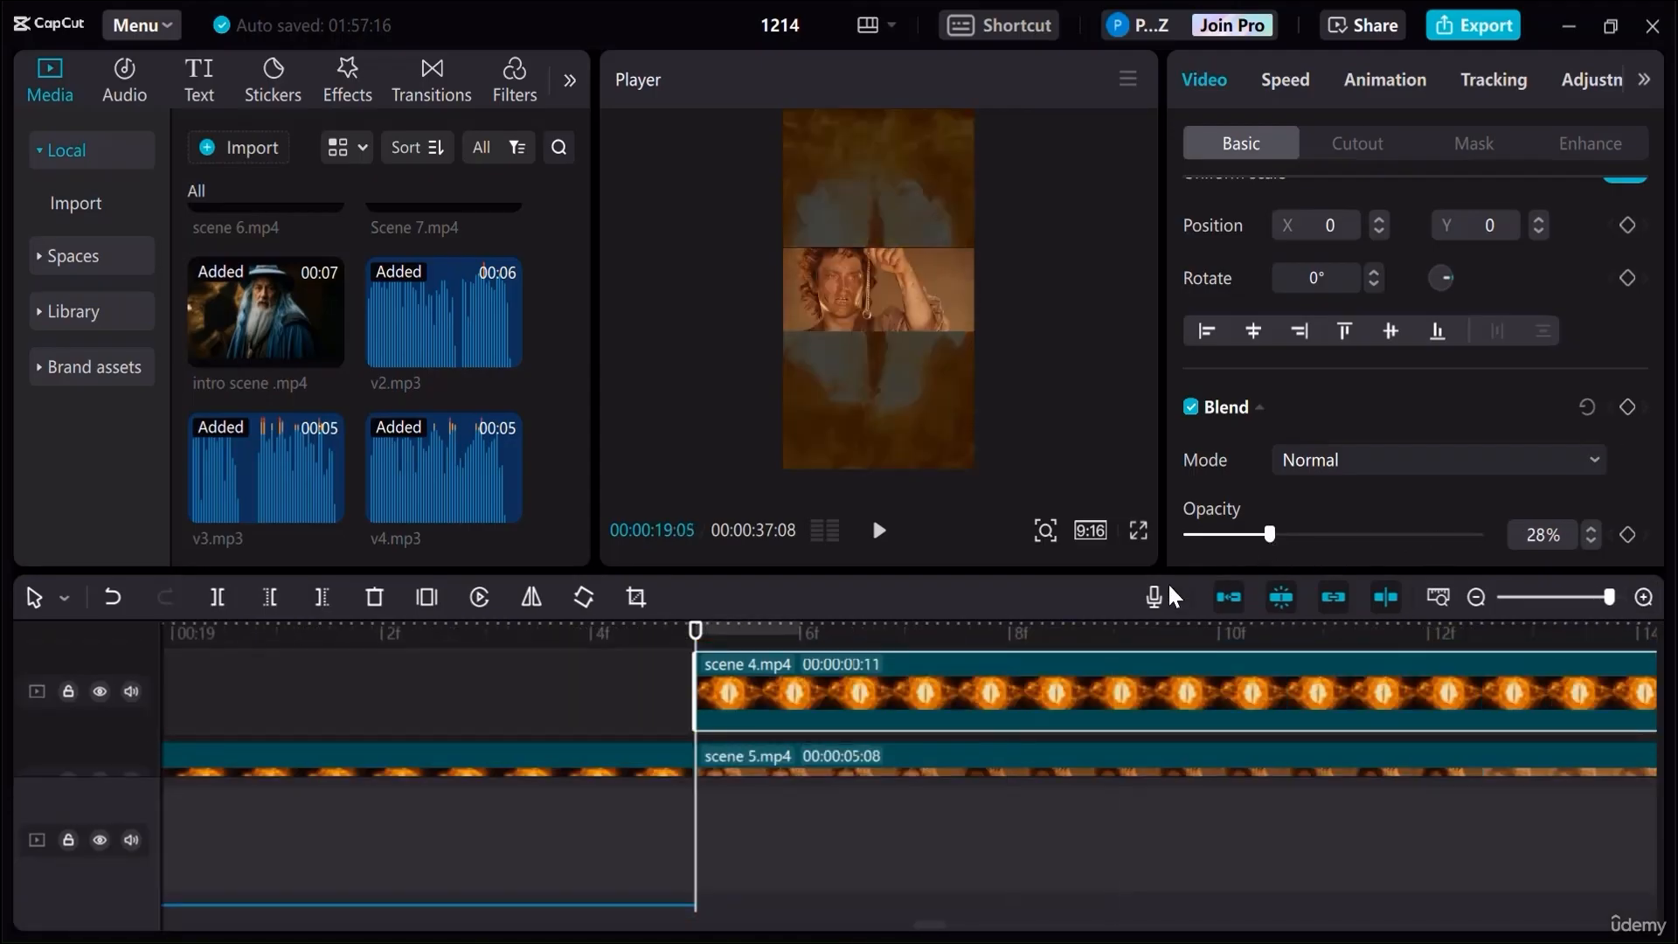
Enlarge scene 5.mp4 well beyond the vertical frame, try its opacity at 75%, and restore it to 100%
click(876, 295)
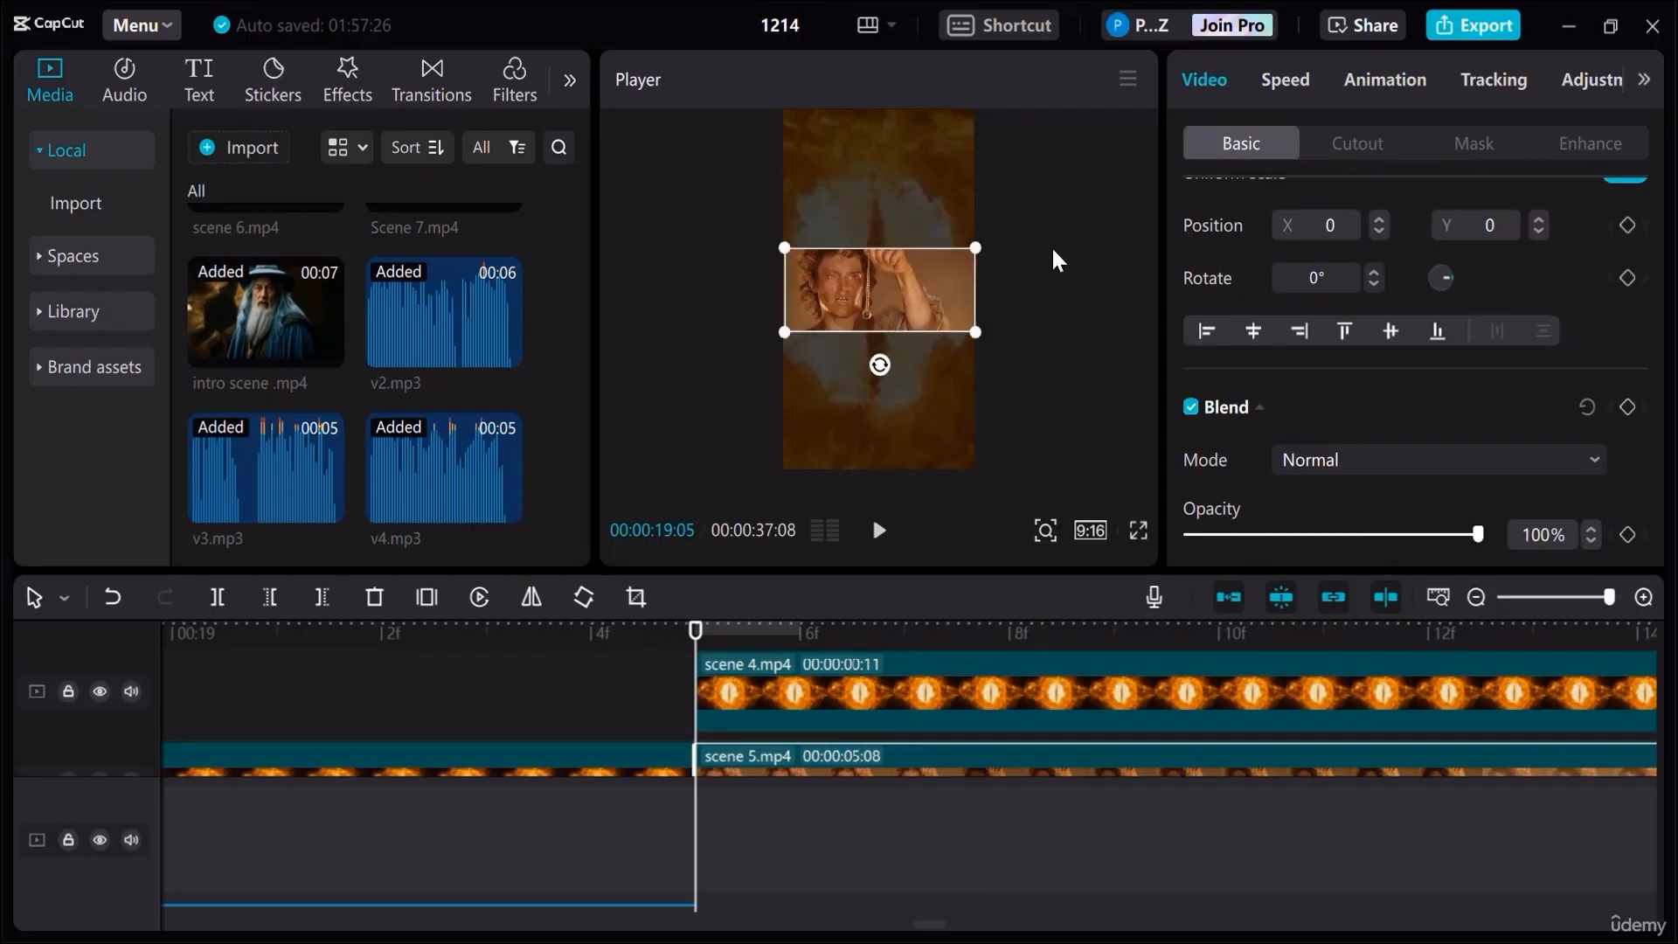
drag(986, 246, 1577, 11)
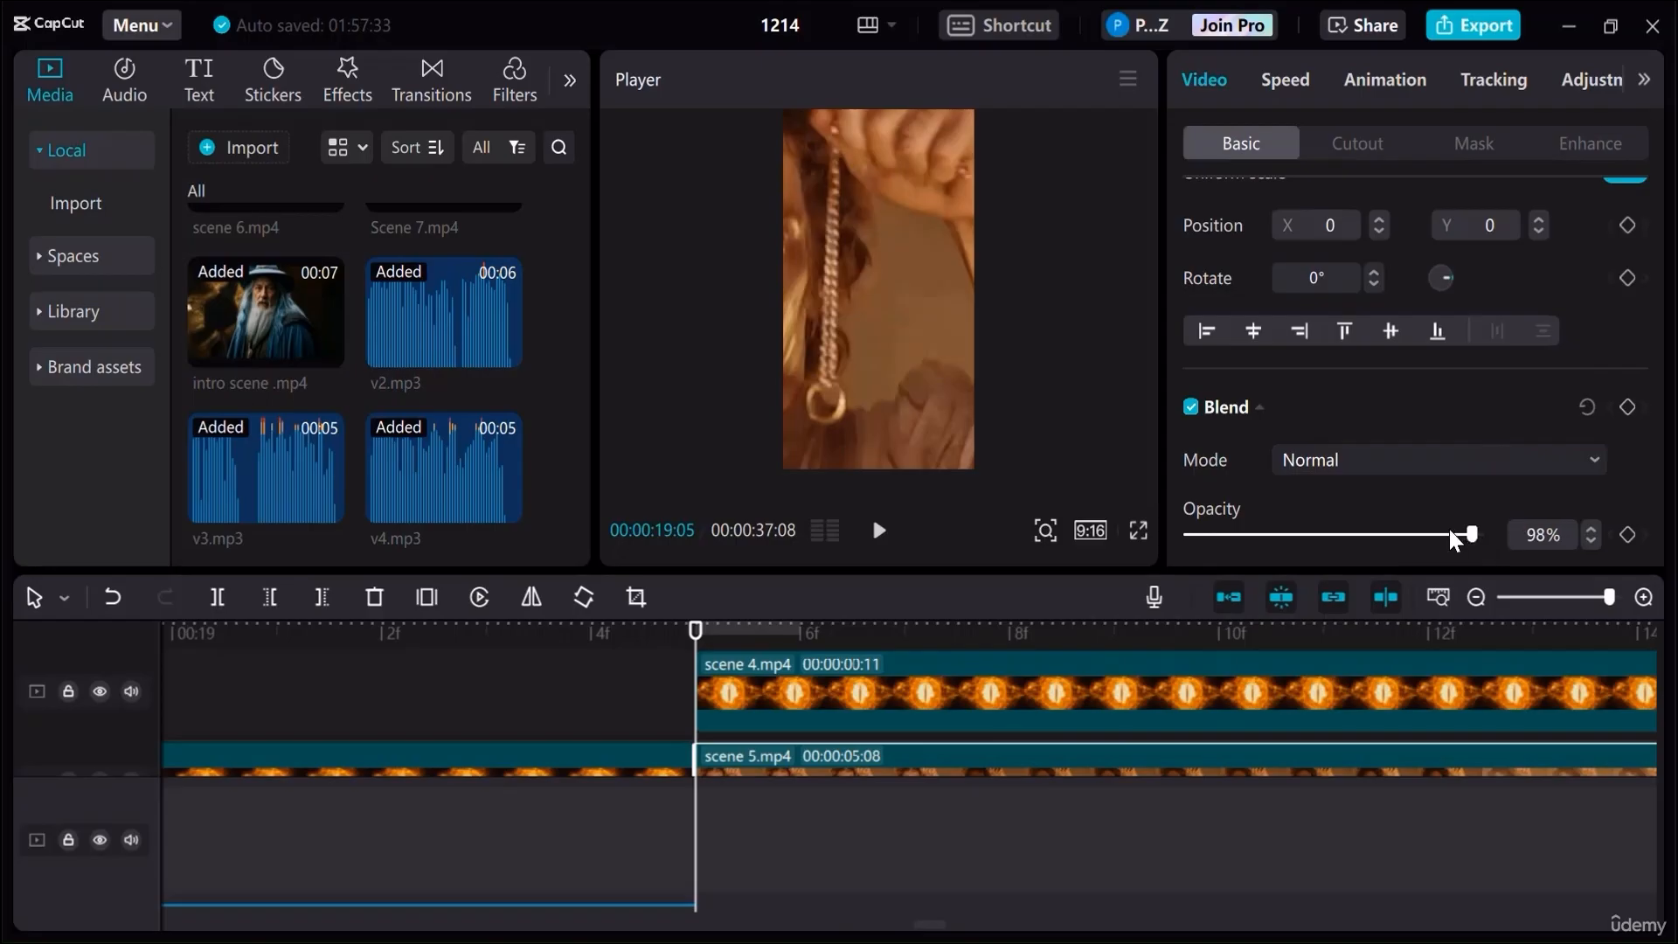
drag(1449, 531, 1405, 535)
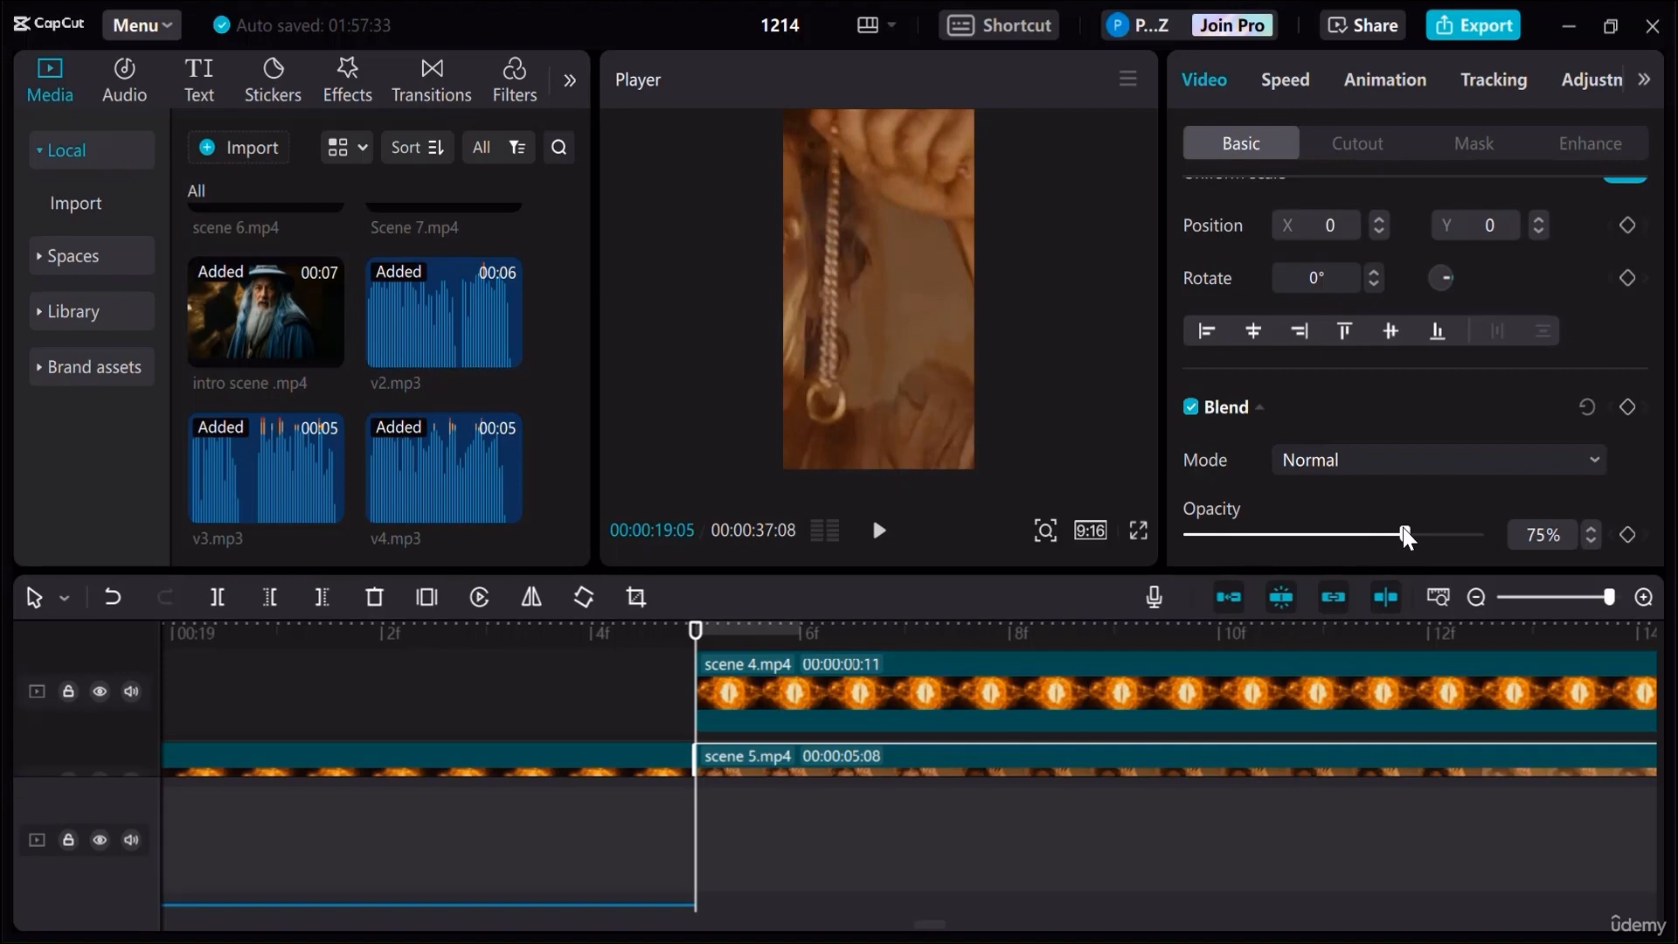
drag(1403, 529, 1491, 527)
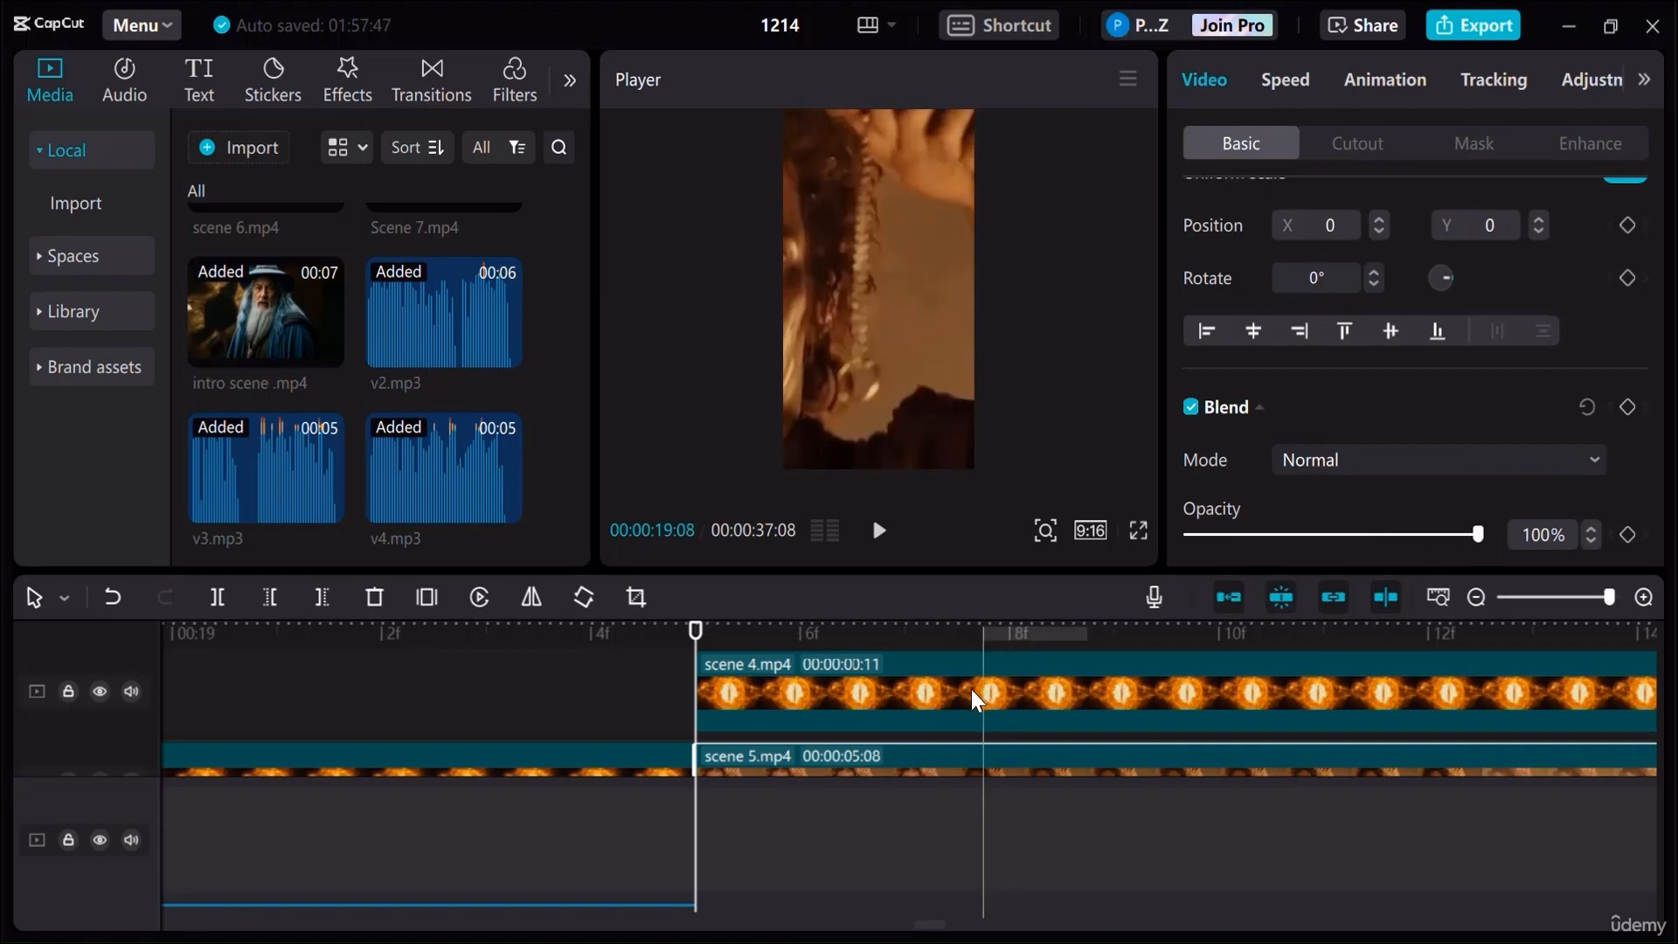
Delete the scene 4.mp4 overlay, then scale scene 5.mp4 to 426% with position X 1228, Y 0, framing the face and chain
key(Delete)
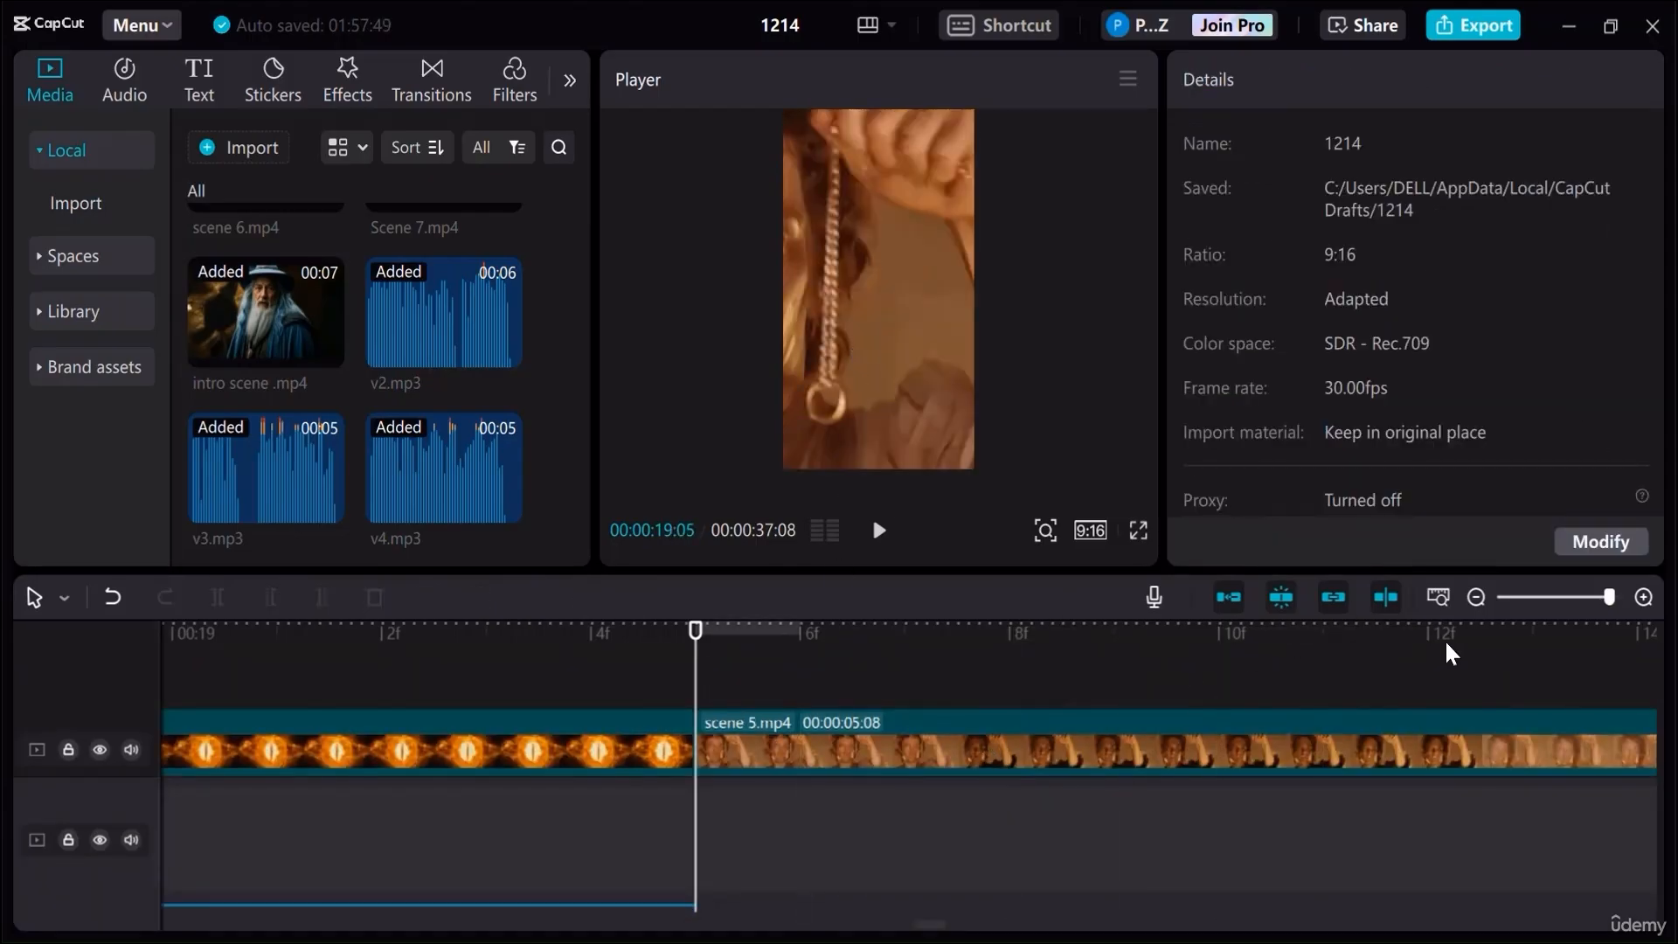
click(967, 358)
drag(1446, 296, 1386, 291)
drag(843, 321, 951, 316)
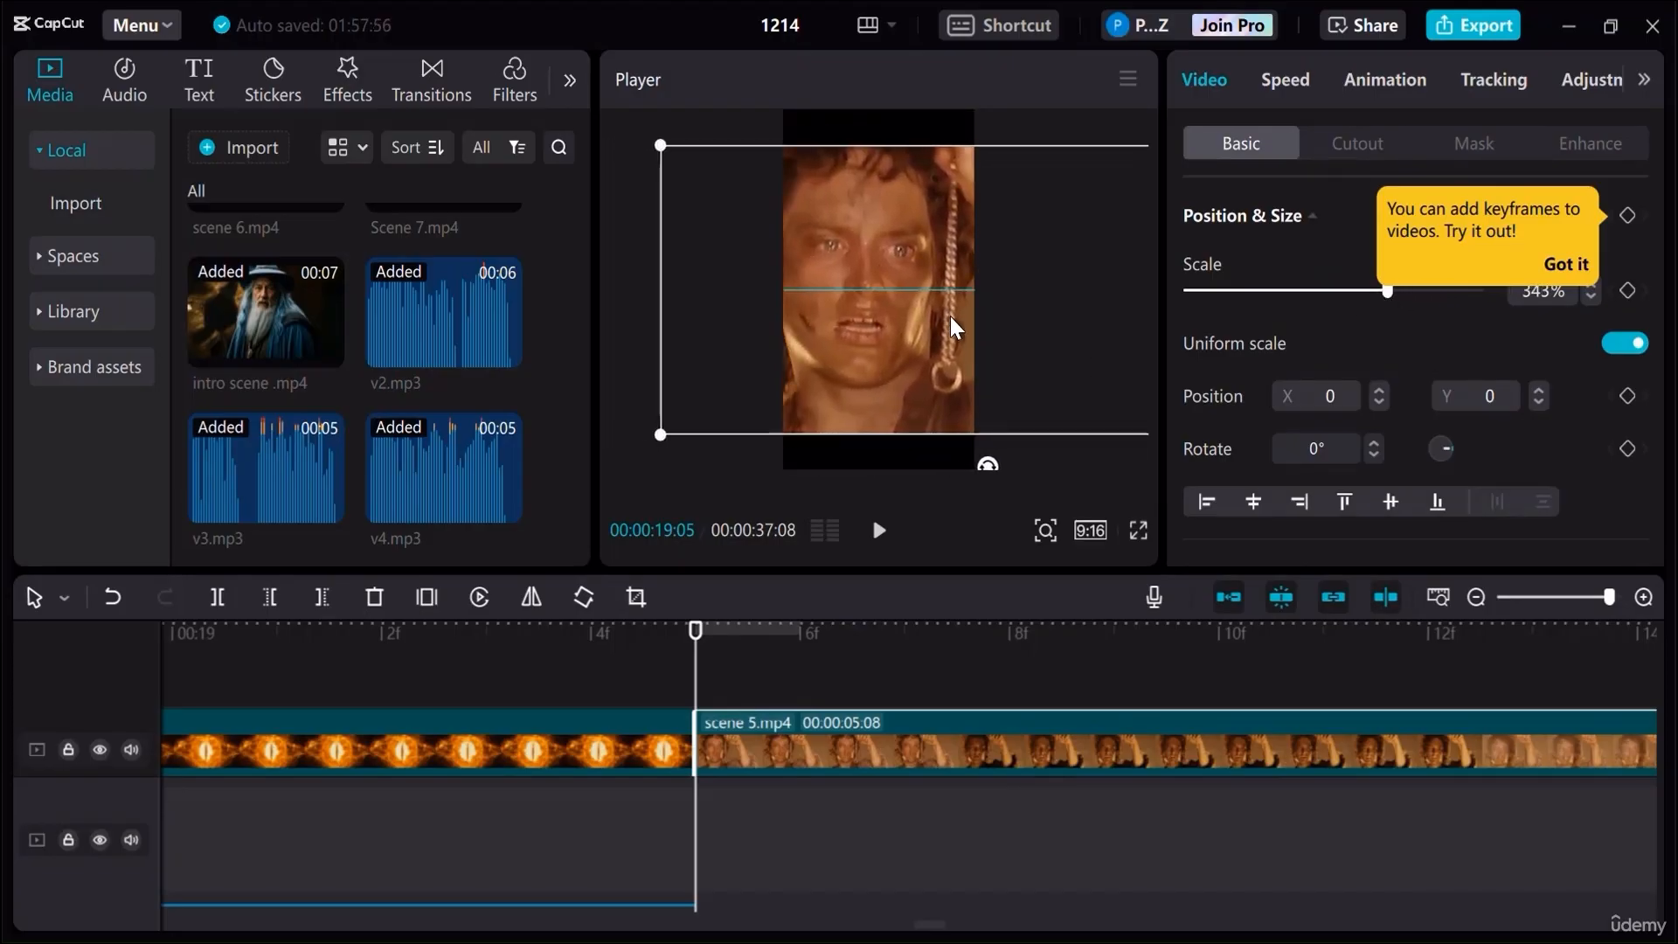
drag(657, 145, 609, 101)
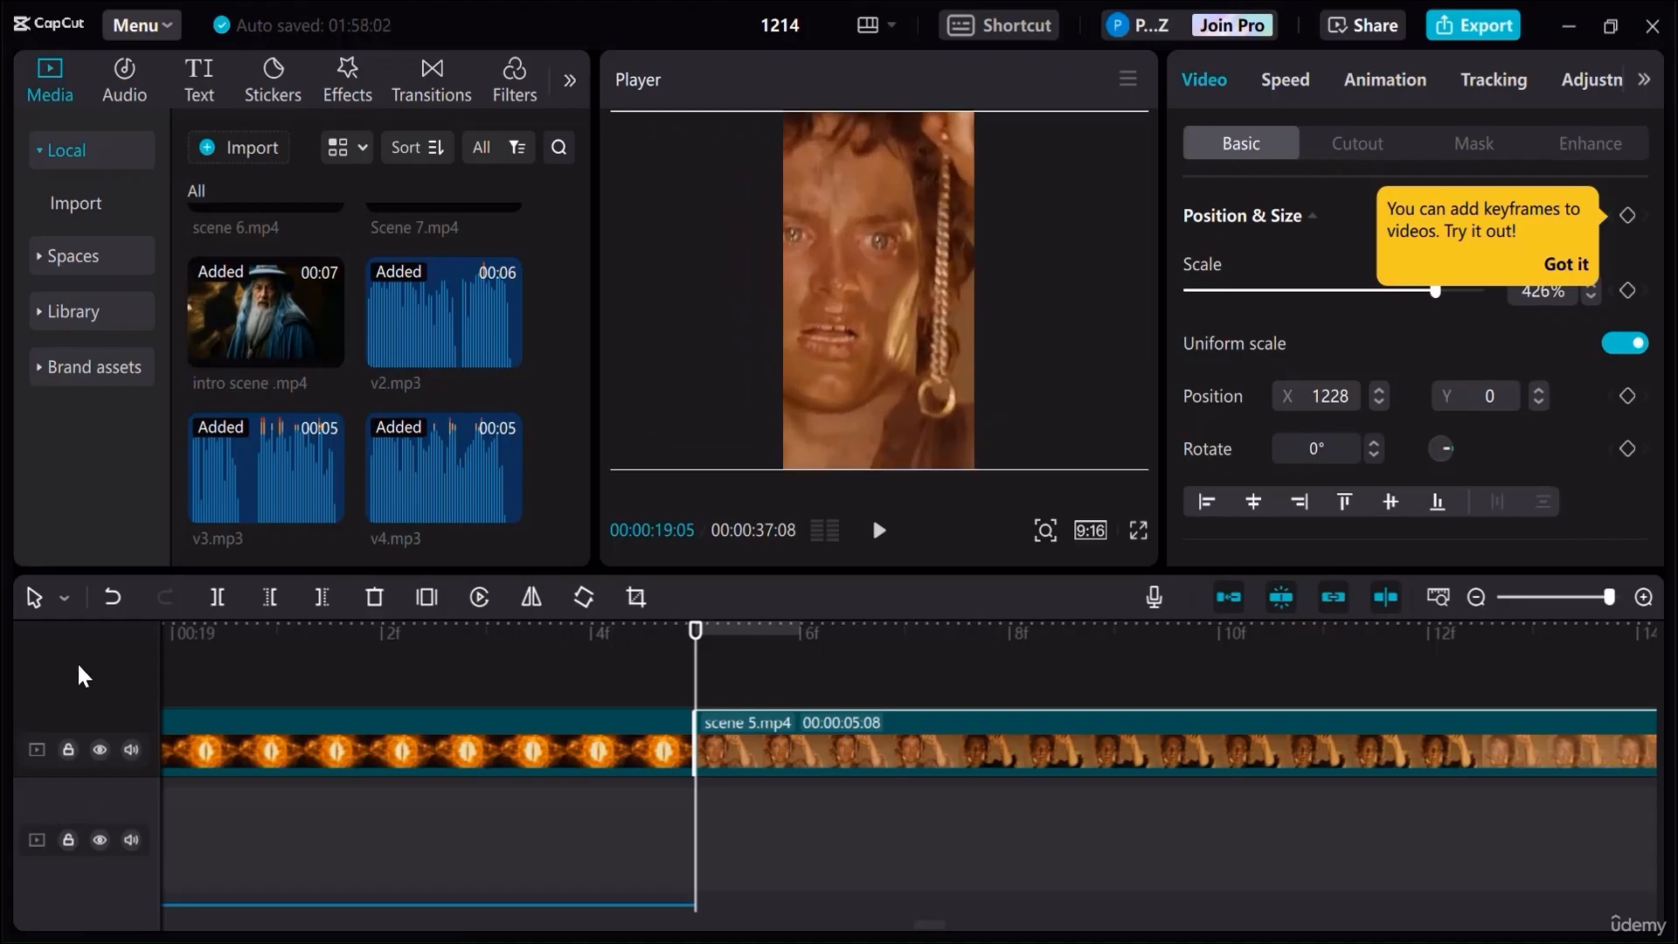
Import the voiceover file v5.mp3 from the Bilbo and Smaug Video folder into the project media
click(1476, 597)
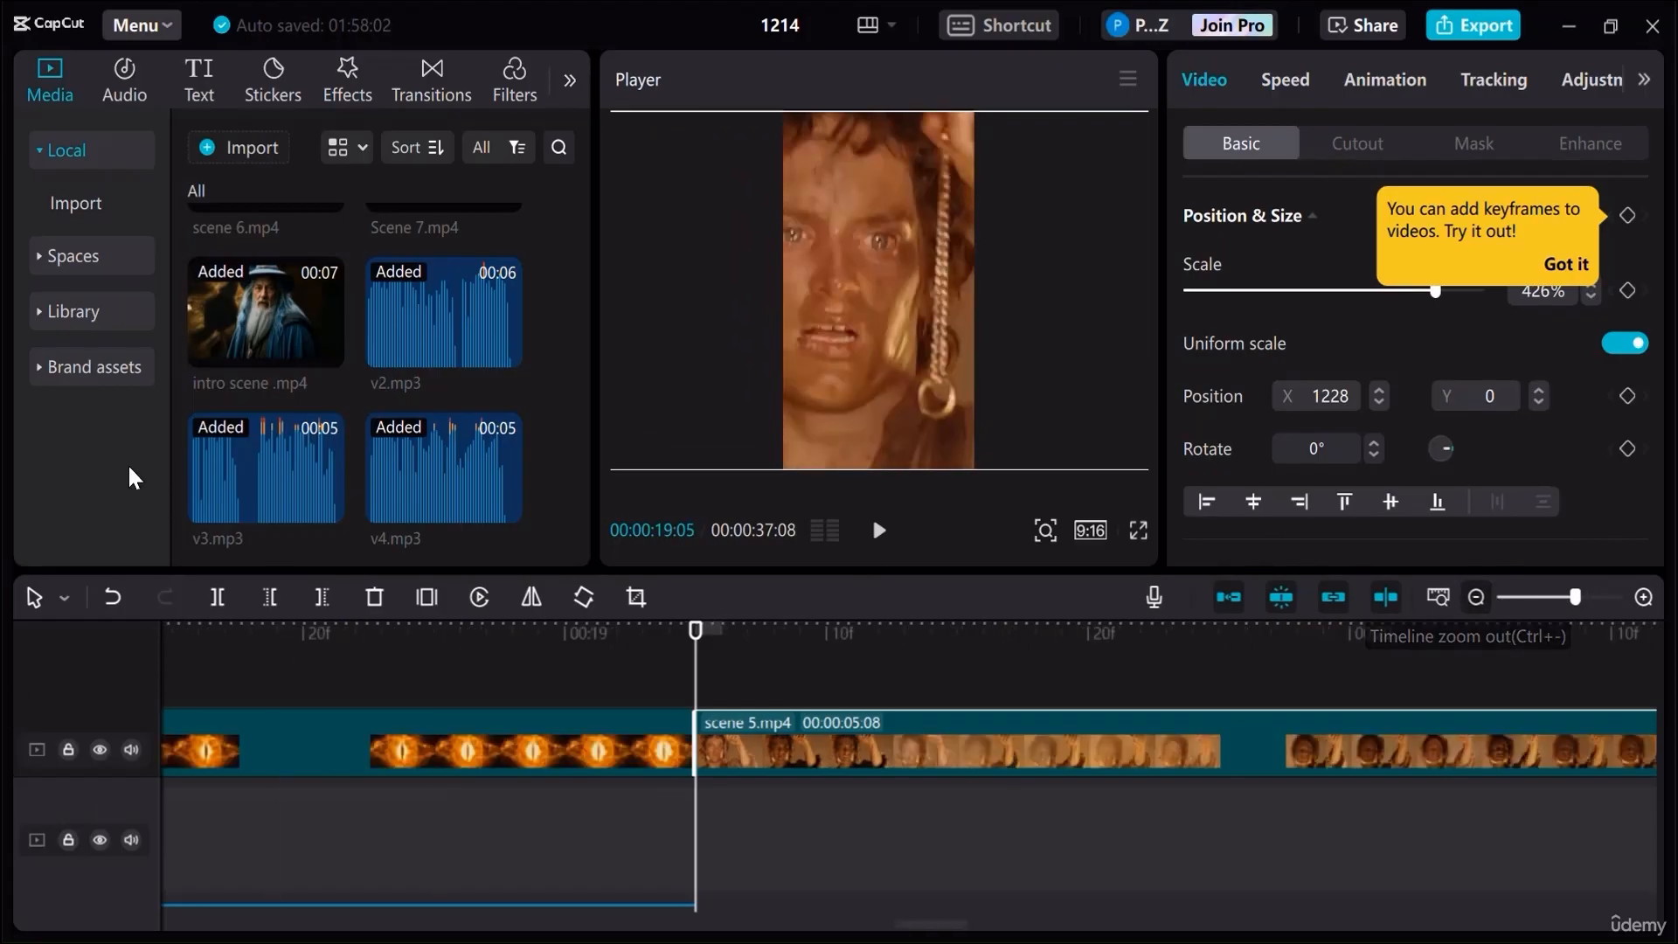
click(229, 146)
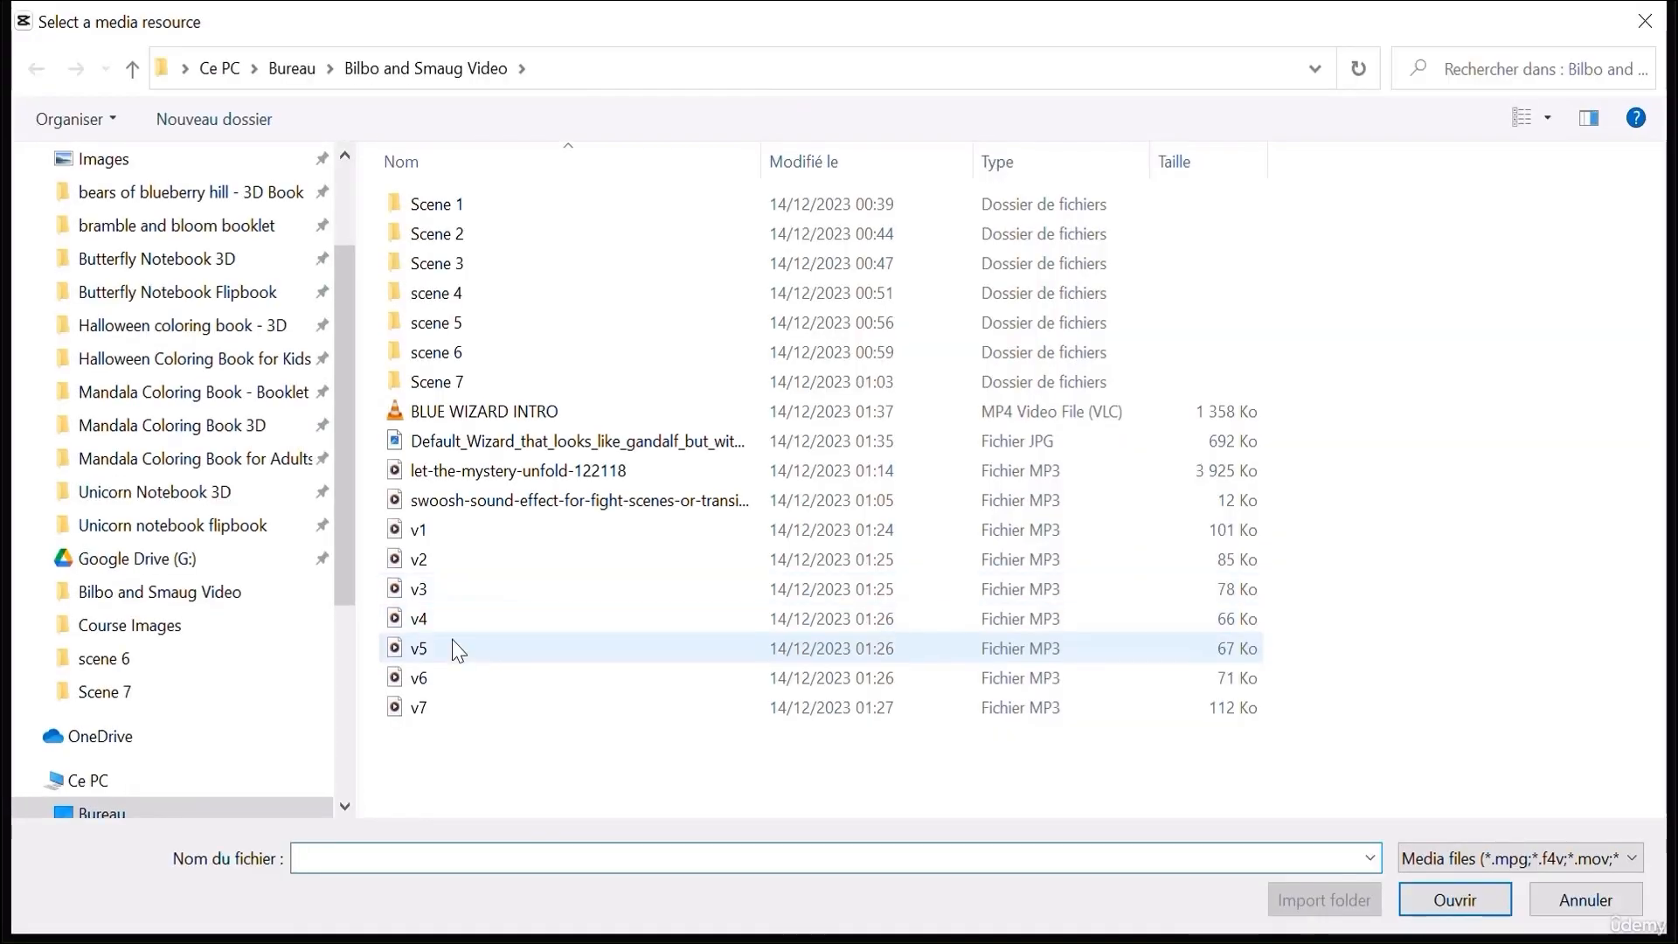
click(437, 648)
click(1454, 900)
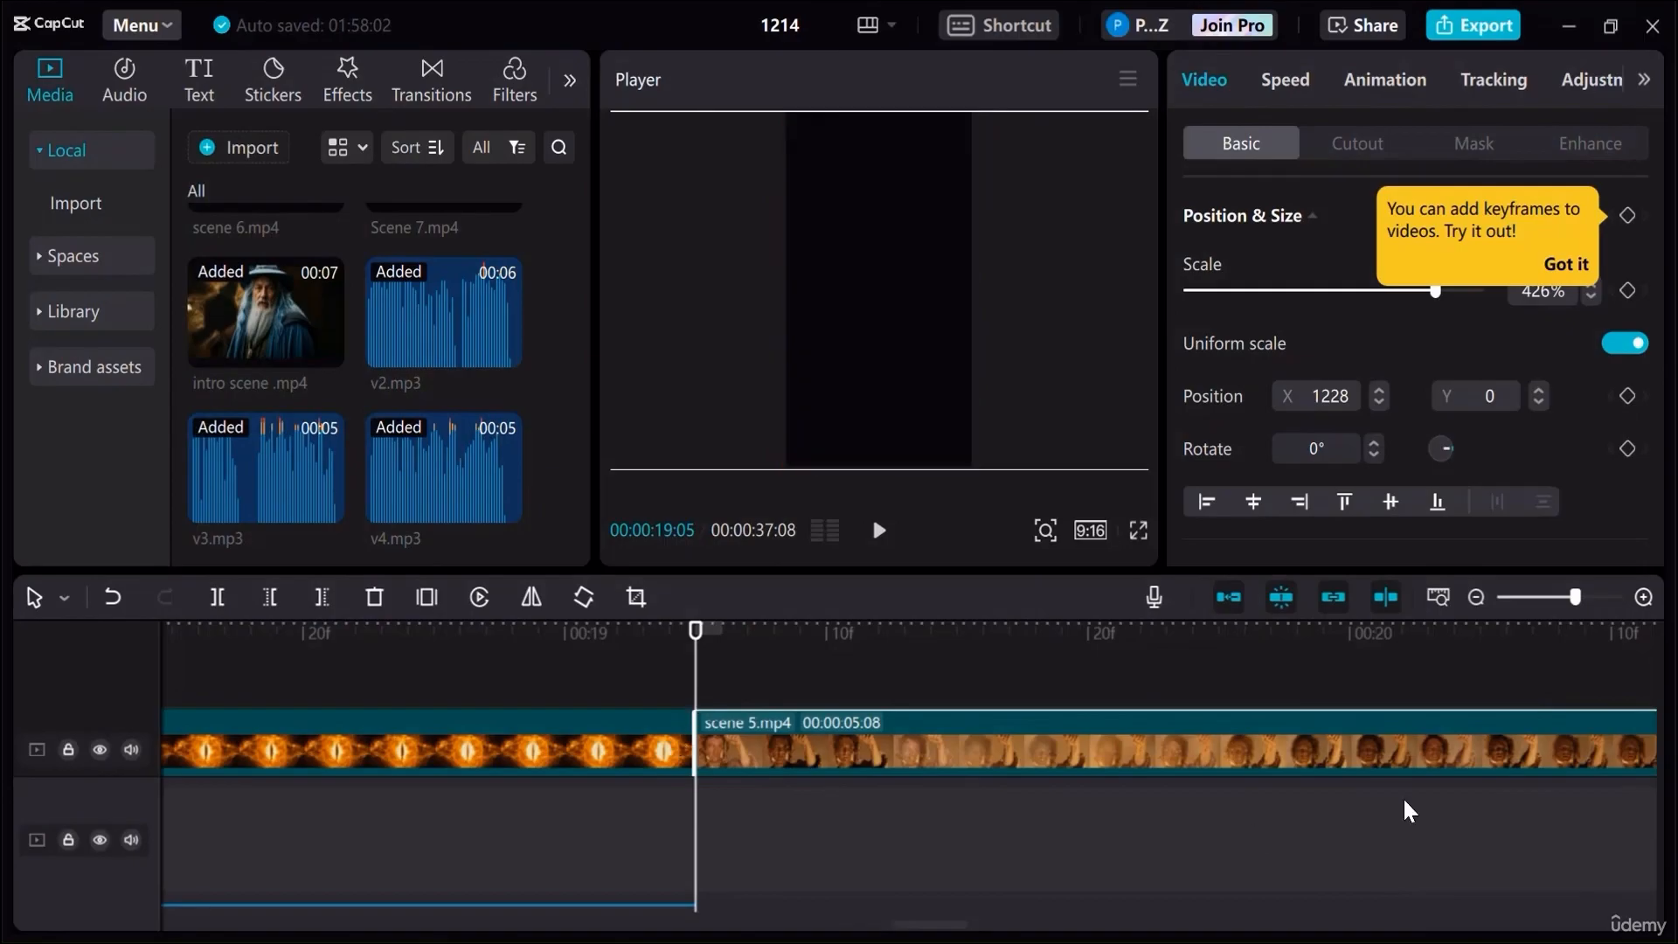
Place v5.mp3 on the voiceover track directly after the previous voiceover, aligned with the start of scene 5.mp4
click(1405, 811)
click(1476, 597)
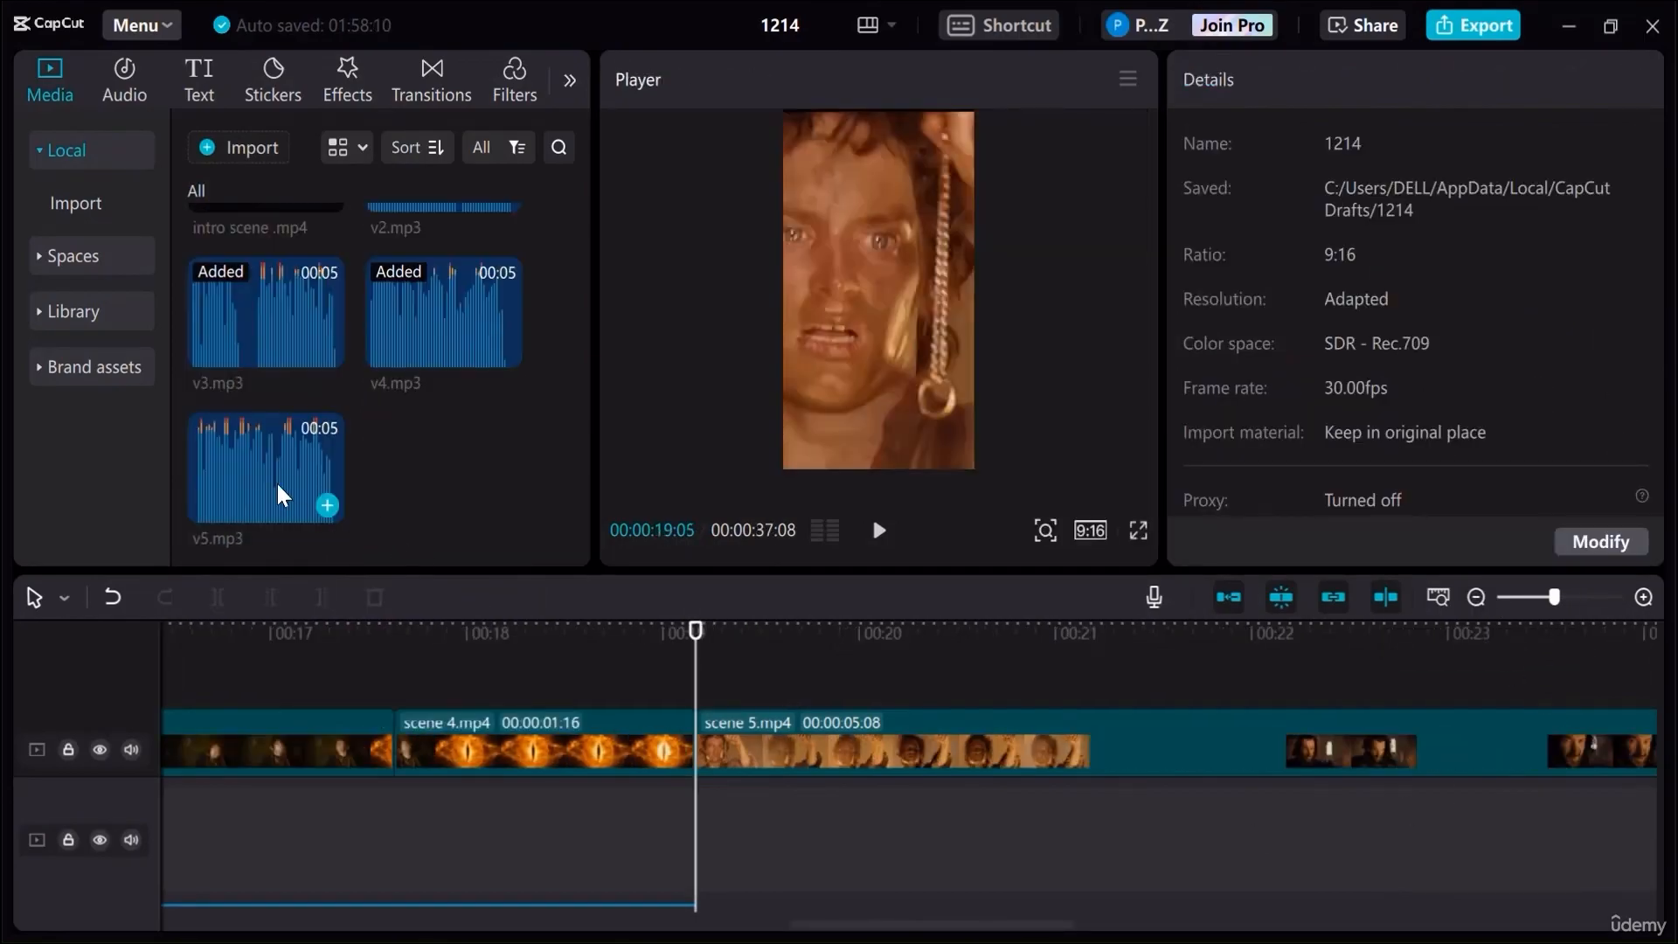
drag(281, 494, 757, 866)
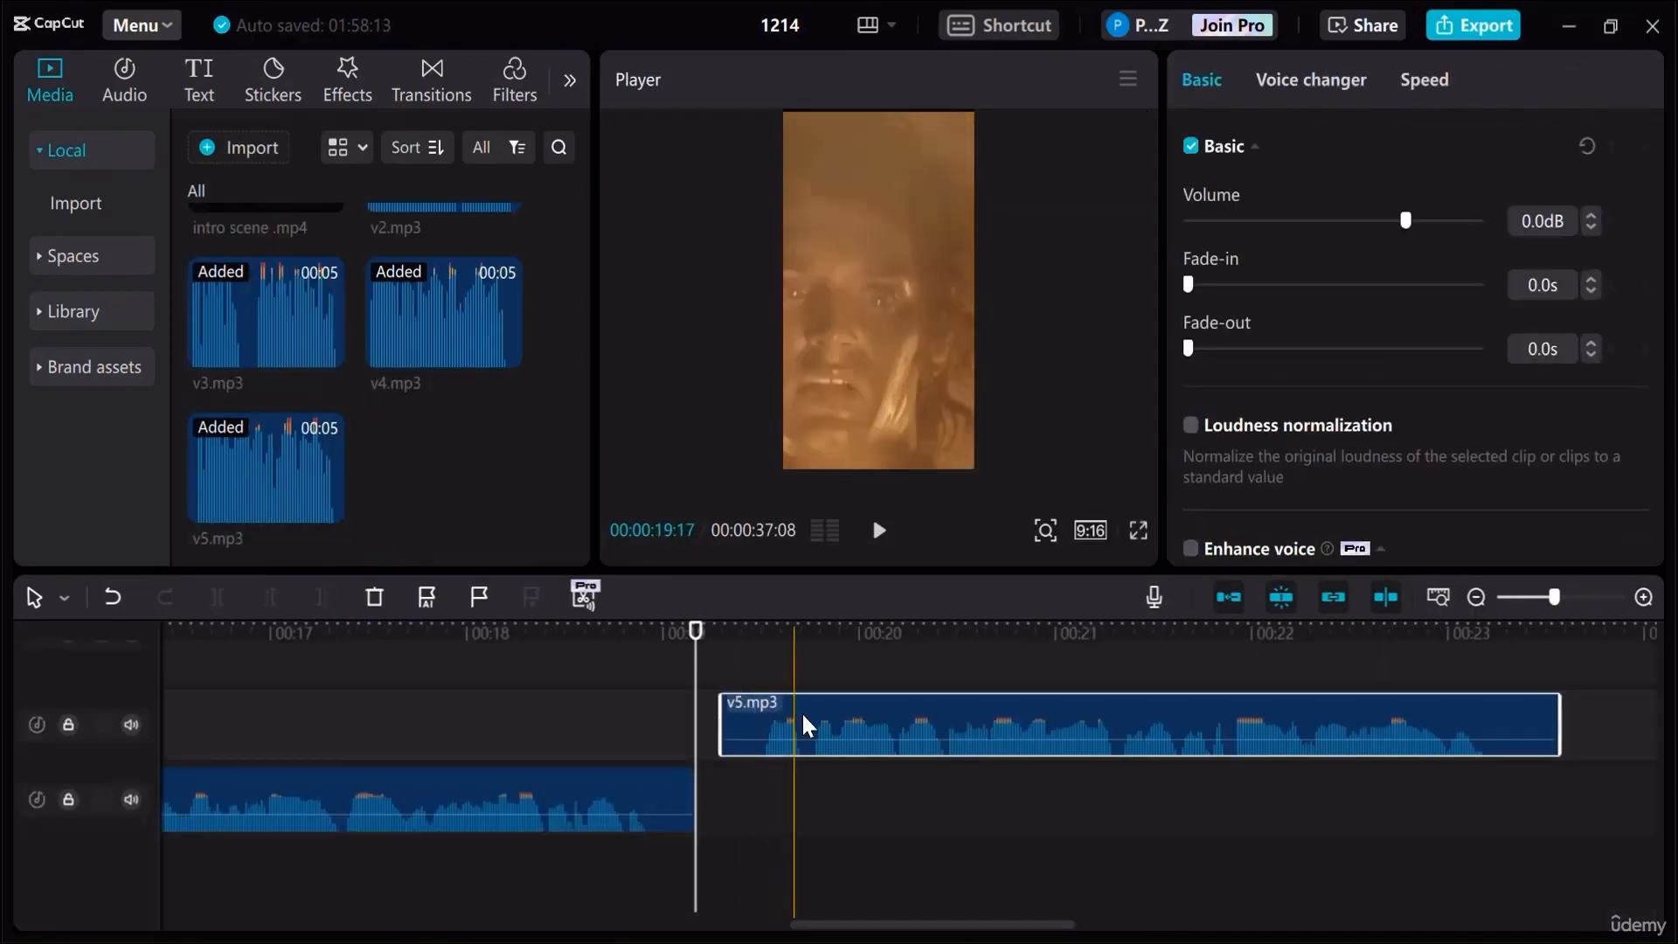
drag(804, 725, 775, 792)
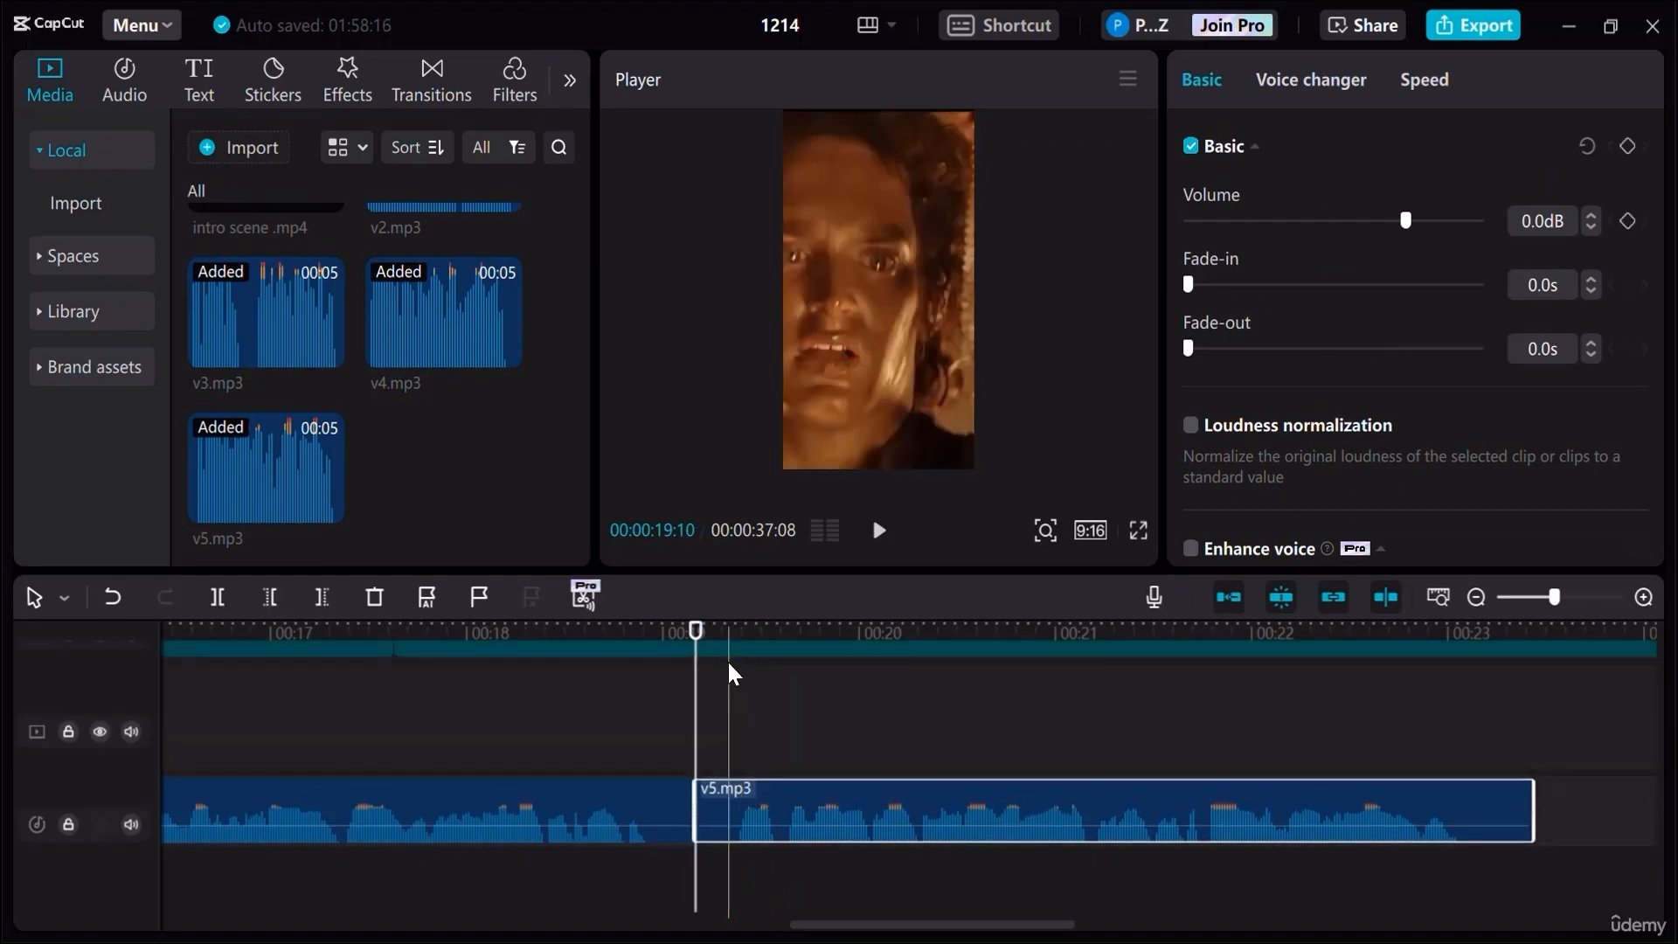
Cut off the silent start of v5.mp3 at 00:00:19:09, delete it, and move the remaining audio back against the previous voiceover
click(730, 648)
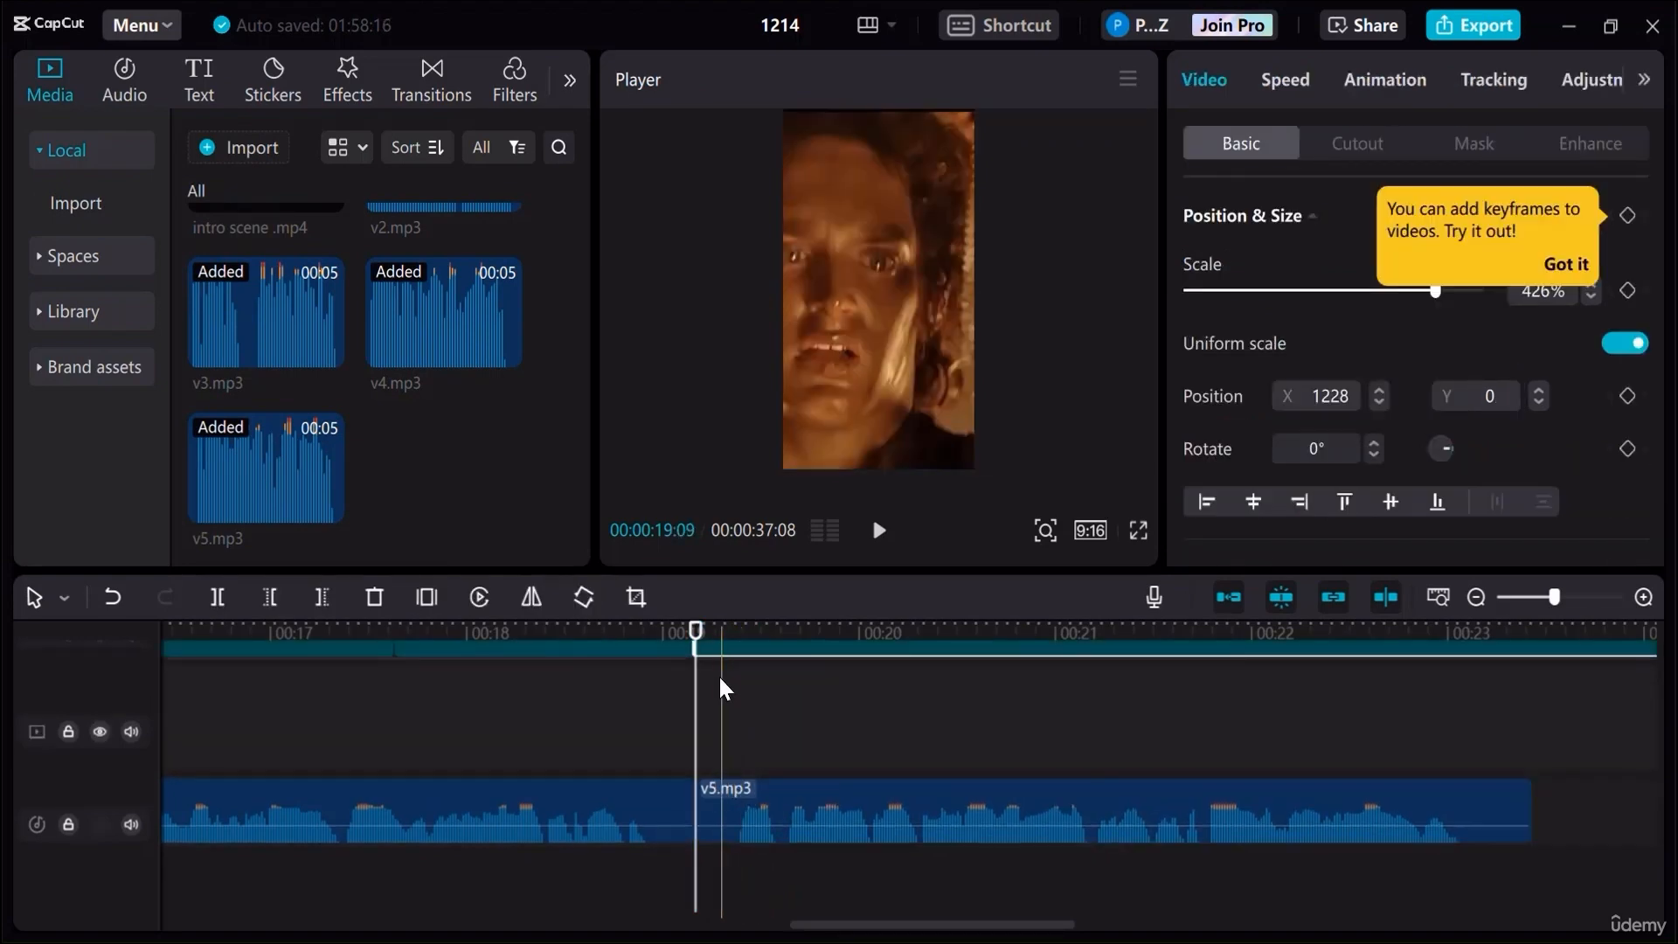
click(719, 673)
click(712, 815)
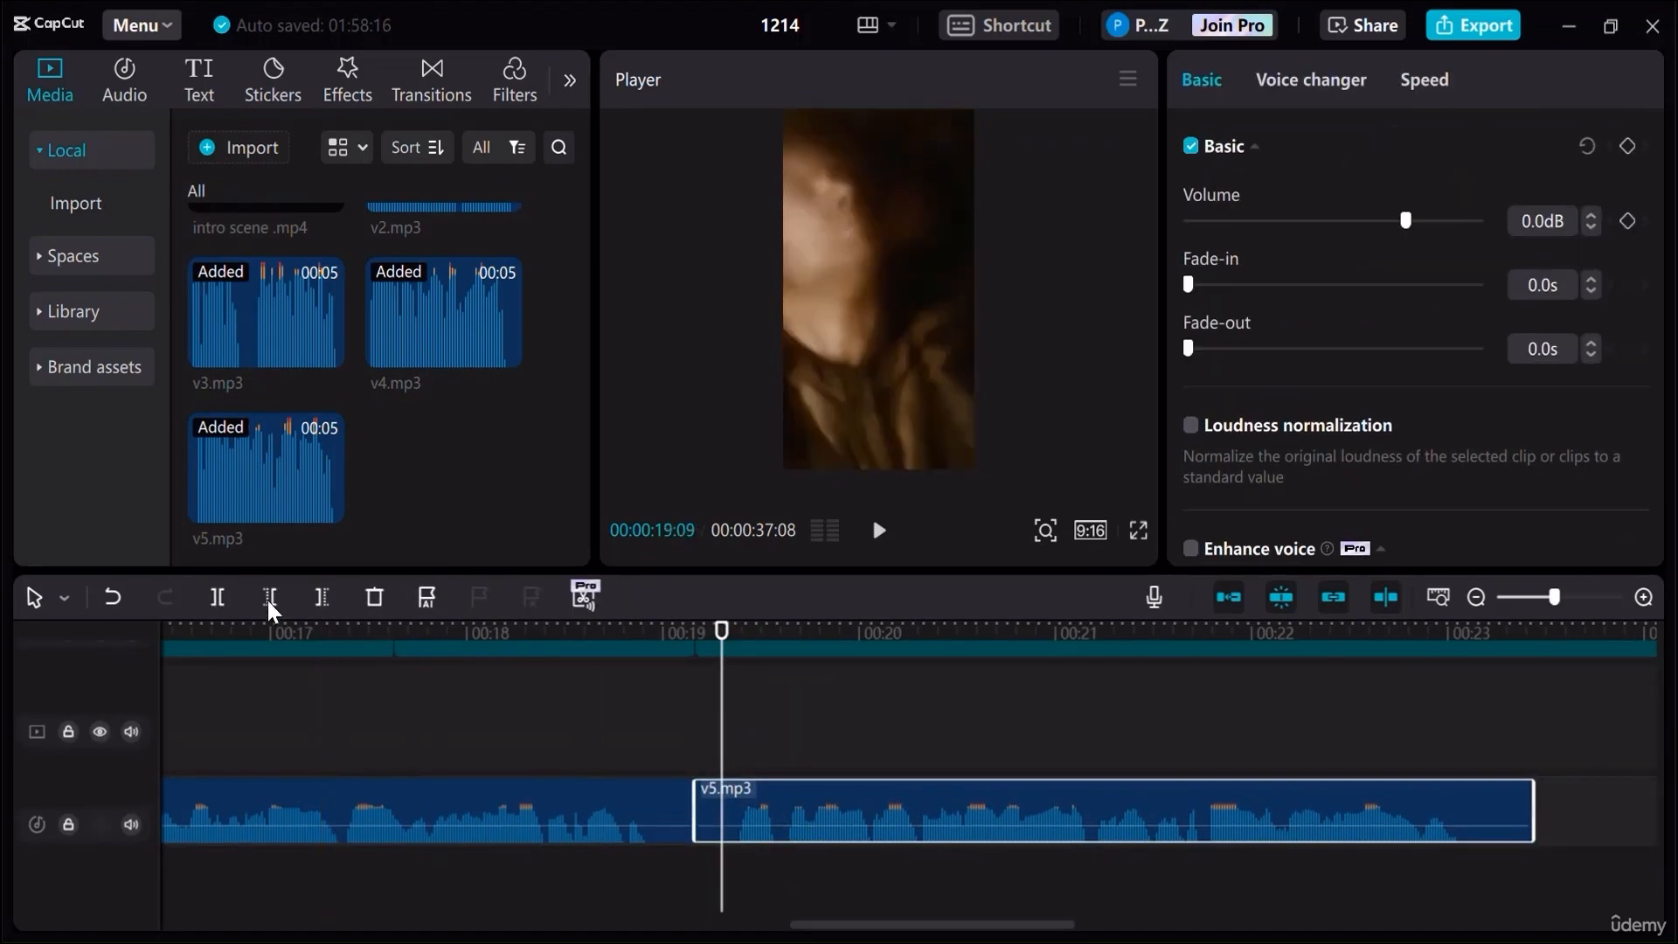
click(707, 811)
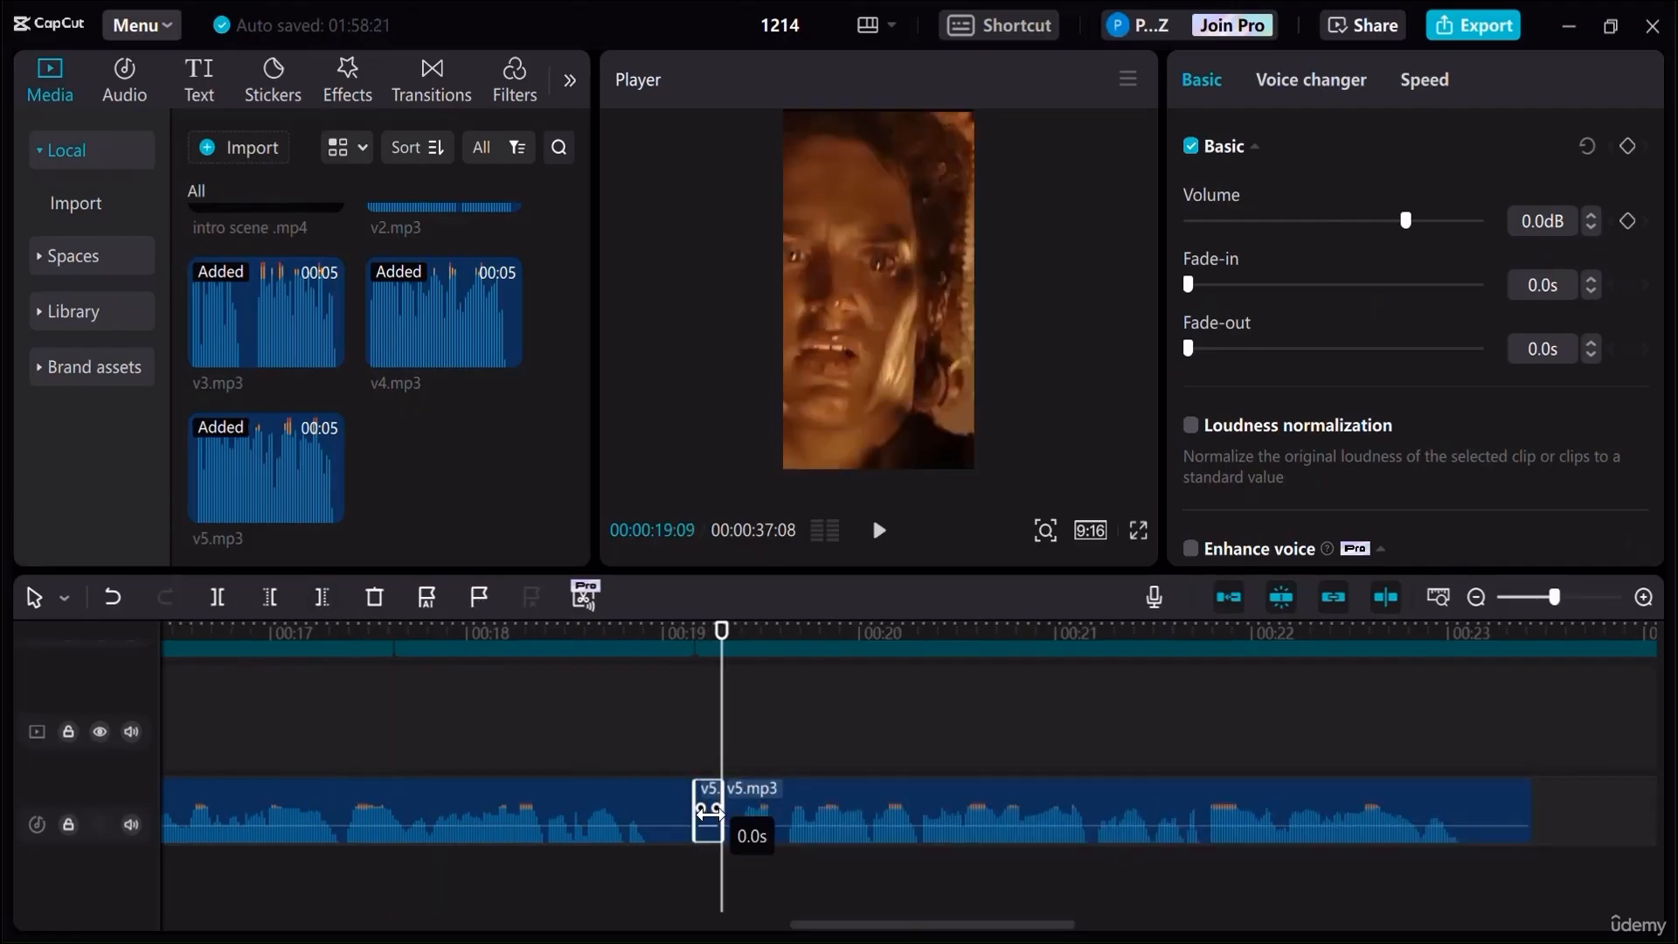
key(Delete)
click(810, 805)
drag(810, 799, 781, 795)
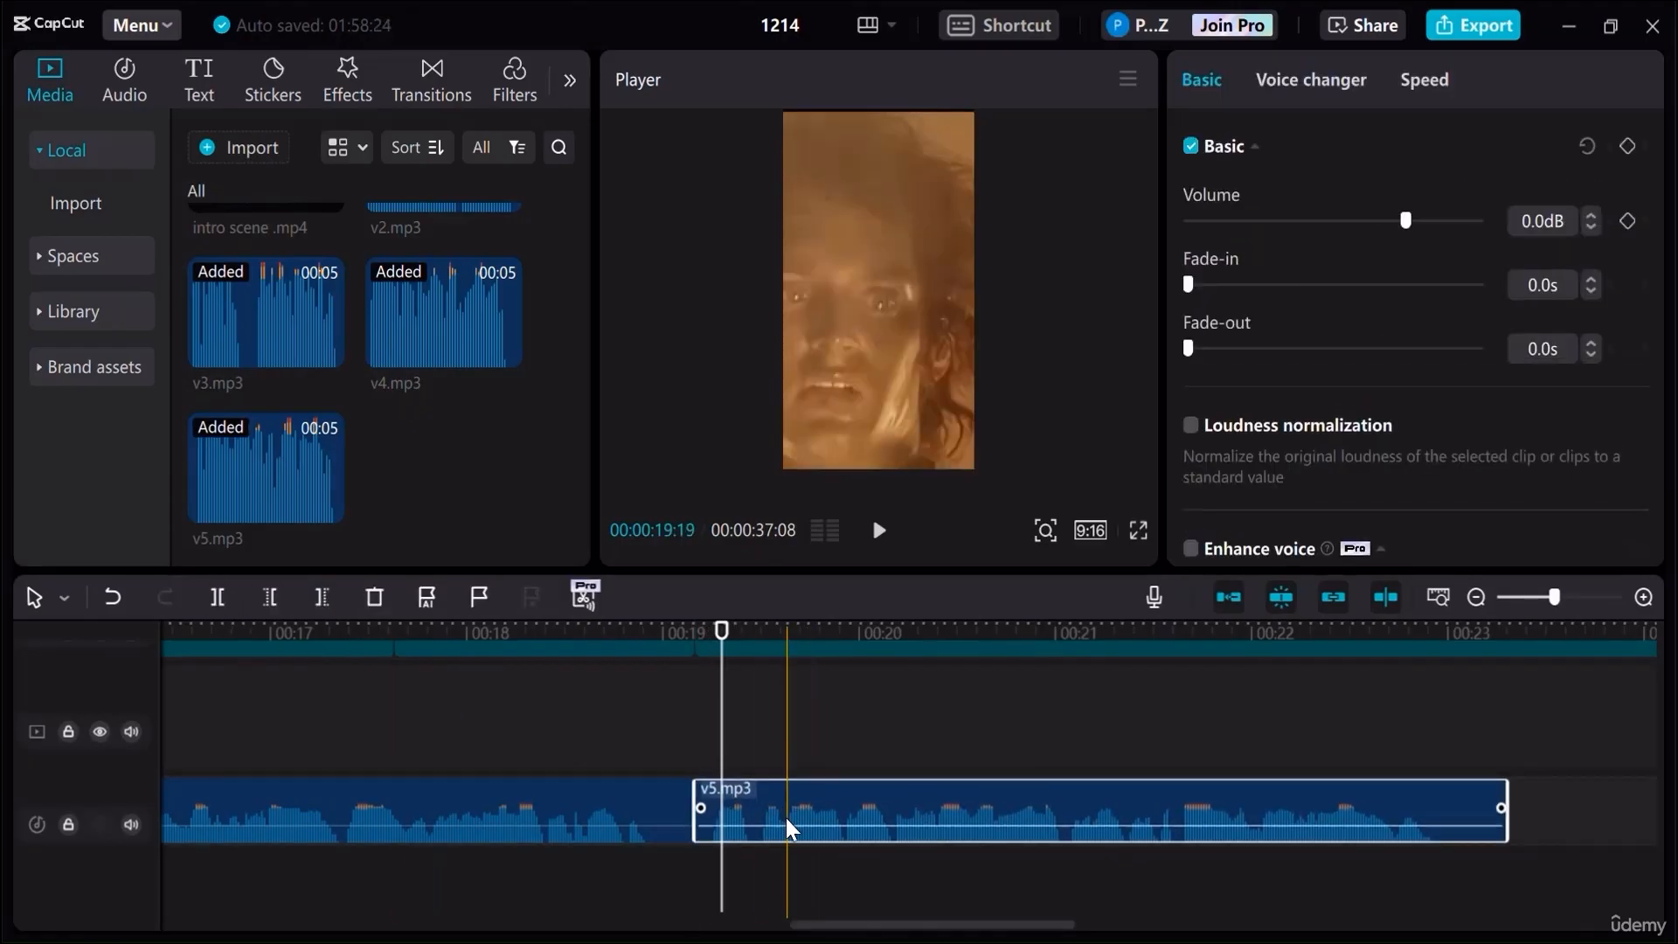
Play back scene 5.mp4 with the v5.mp3 voiceover through to the end of the narration
click(686, 631)
click(879, 532)
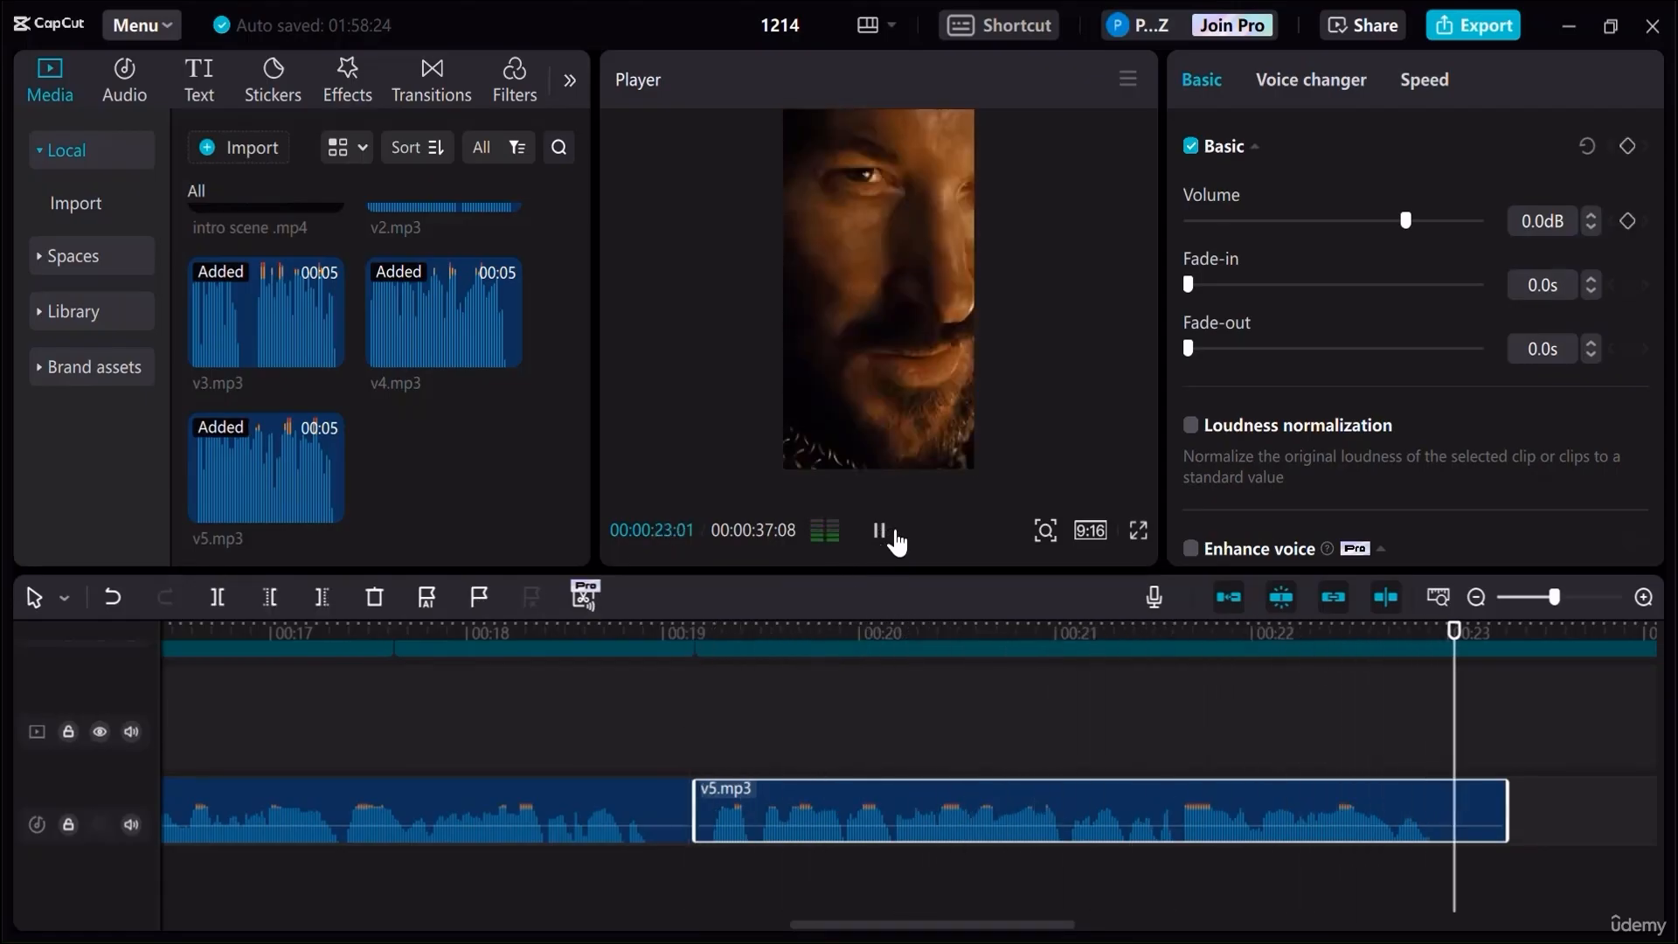
click(879, 530)
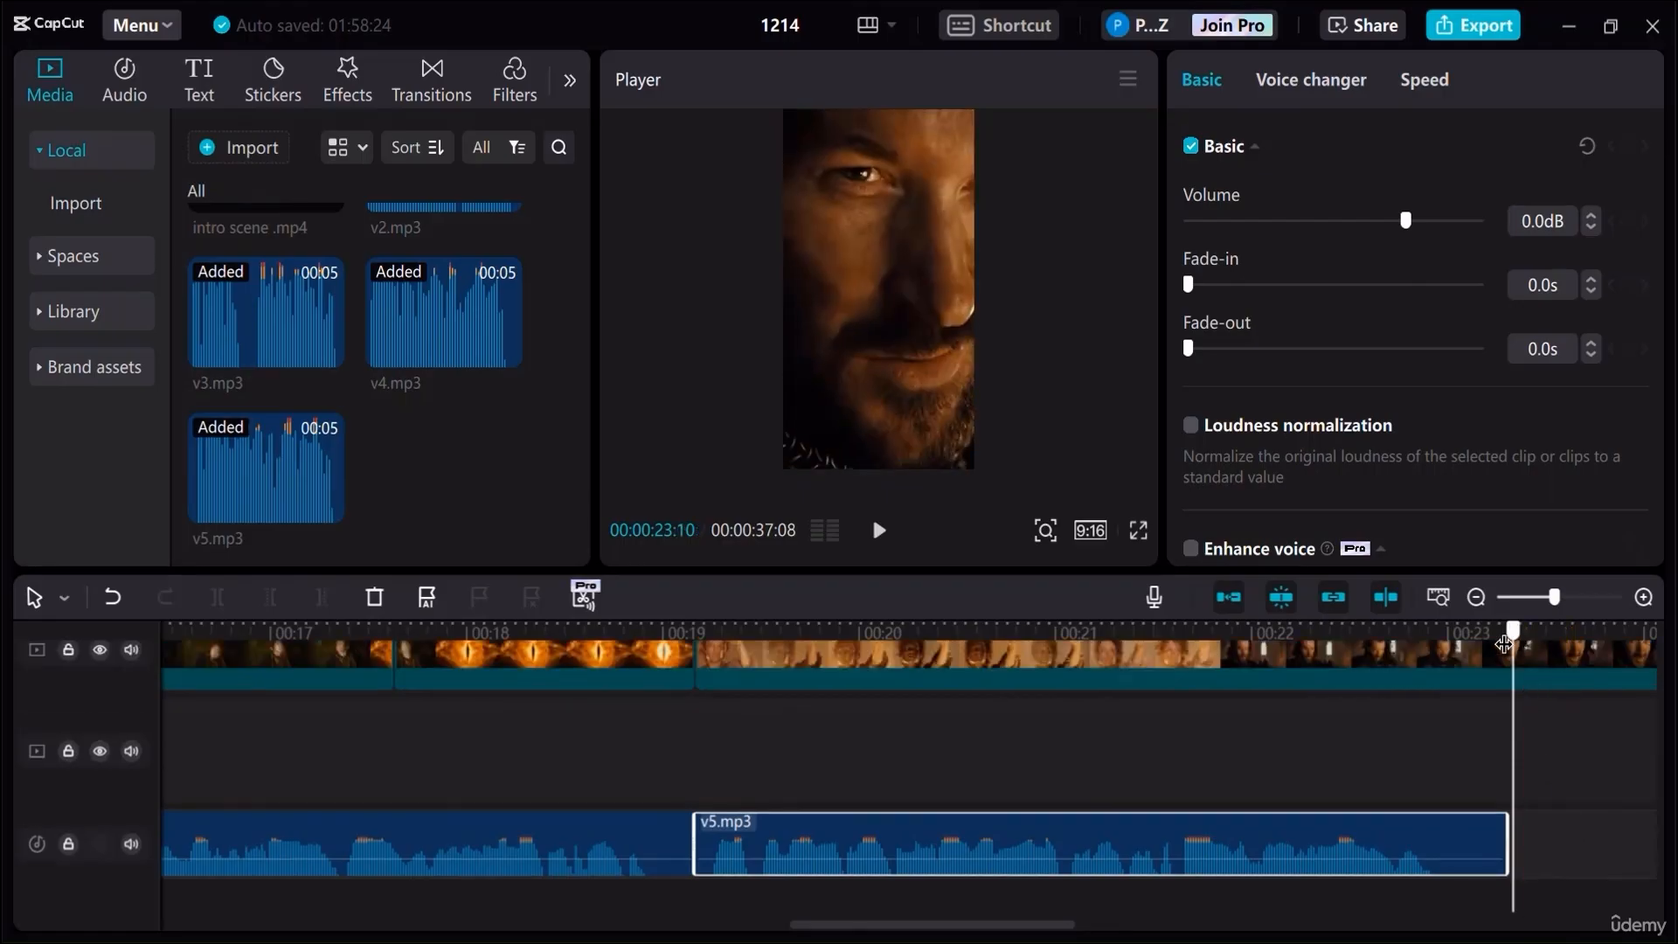
Split v5.mp3 and scene 5.mp4 where the narration ends at 00:00:23:01, and delete the leftover pieces of both
drag(1513, 631, 1454, 635)
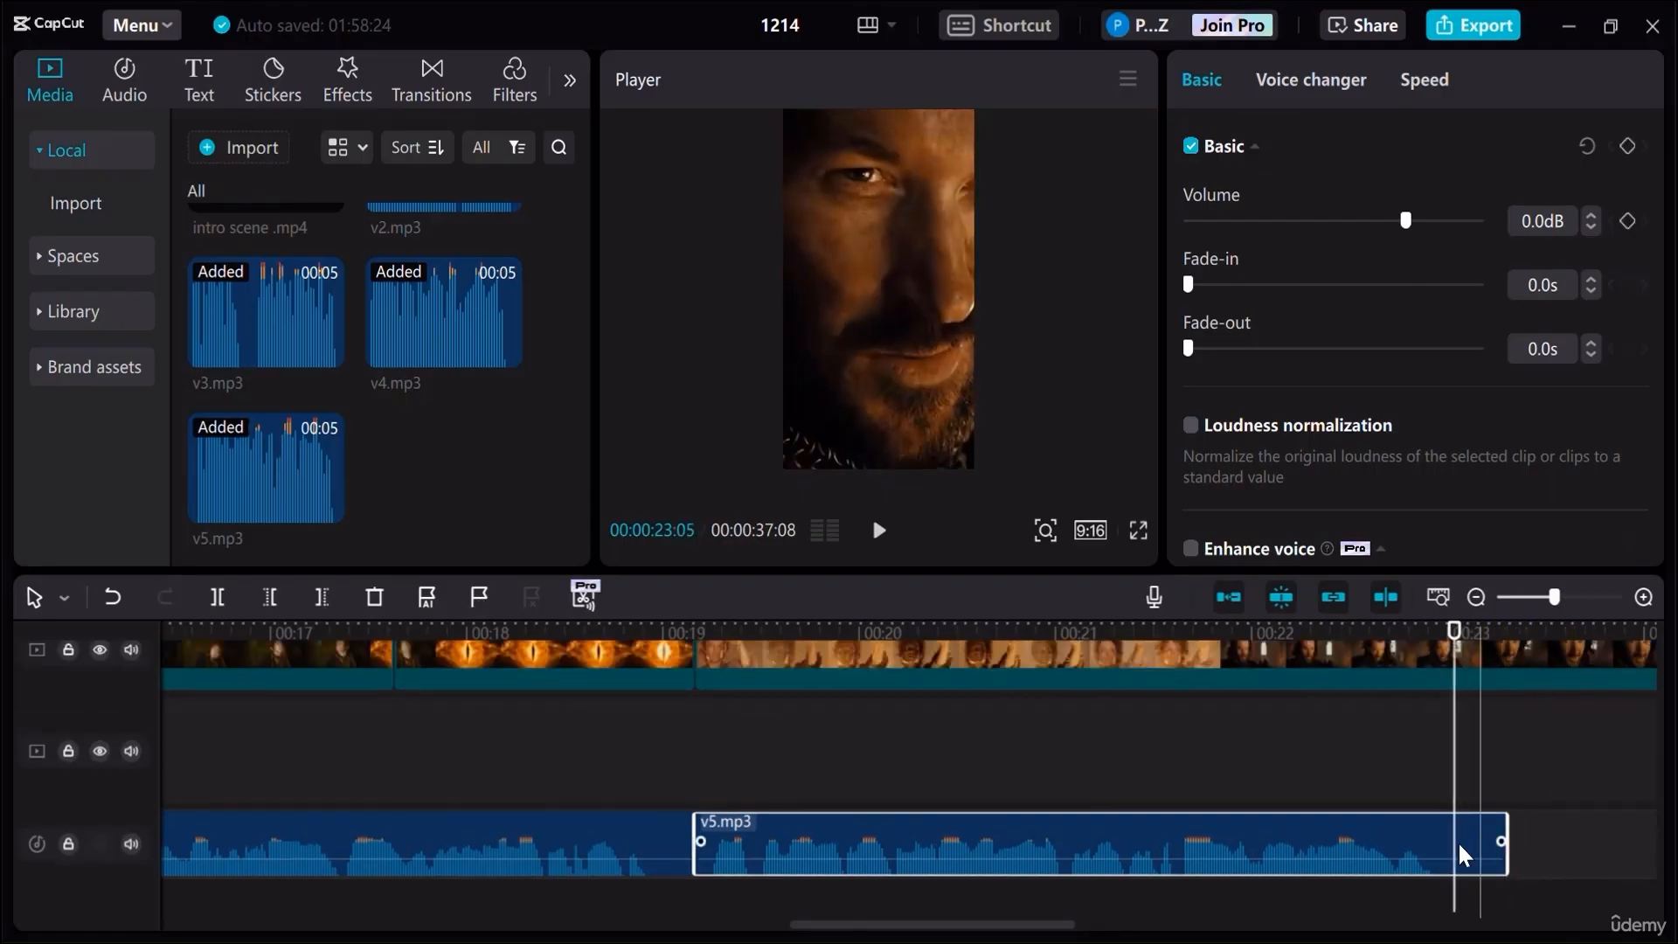
click(218, 596)
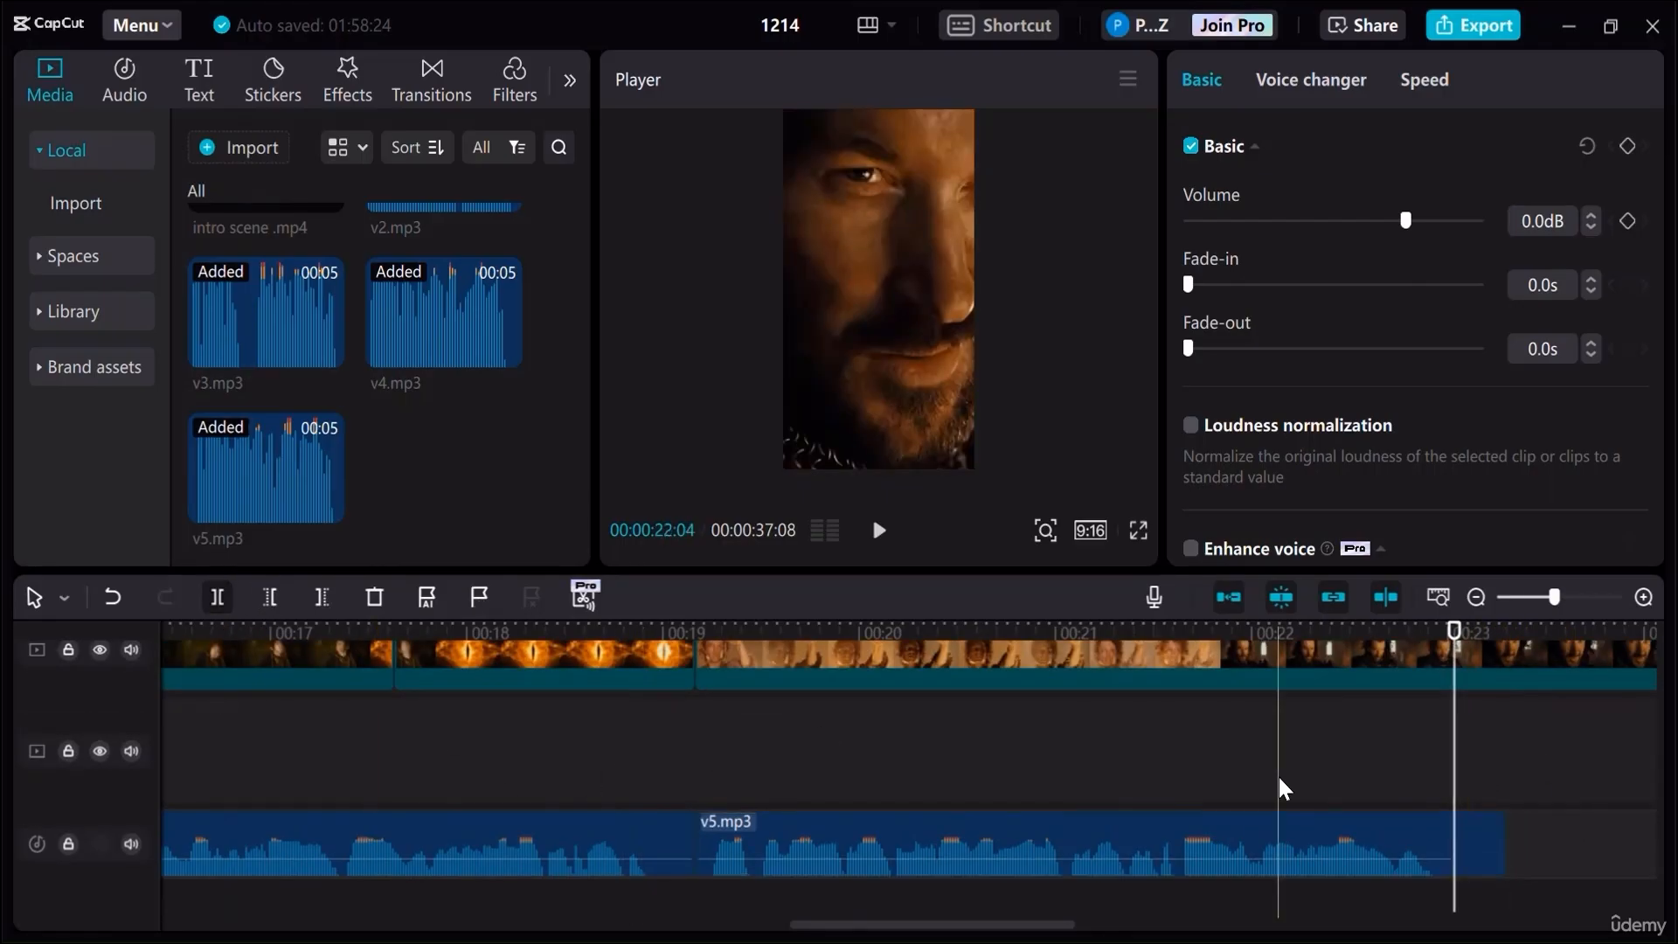
click(1512, 694)
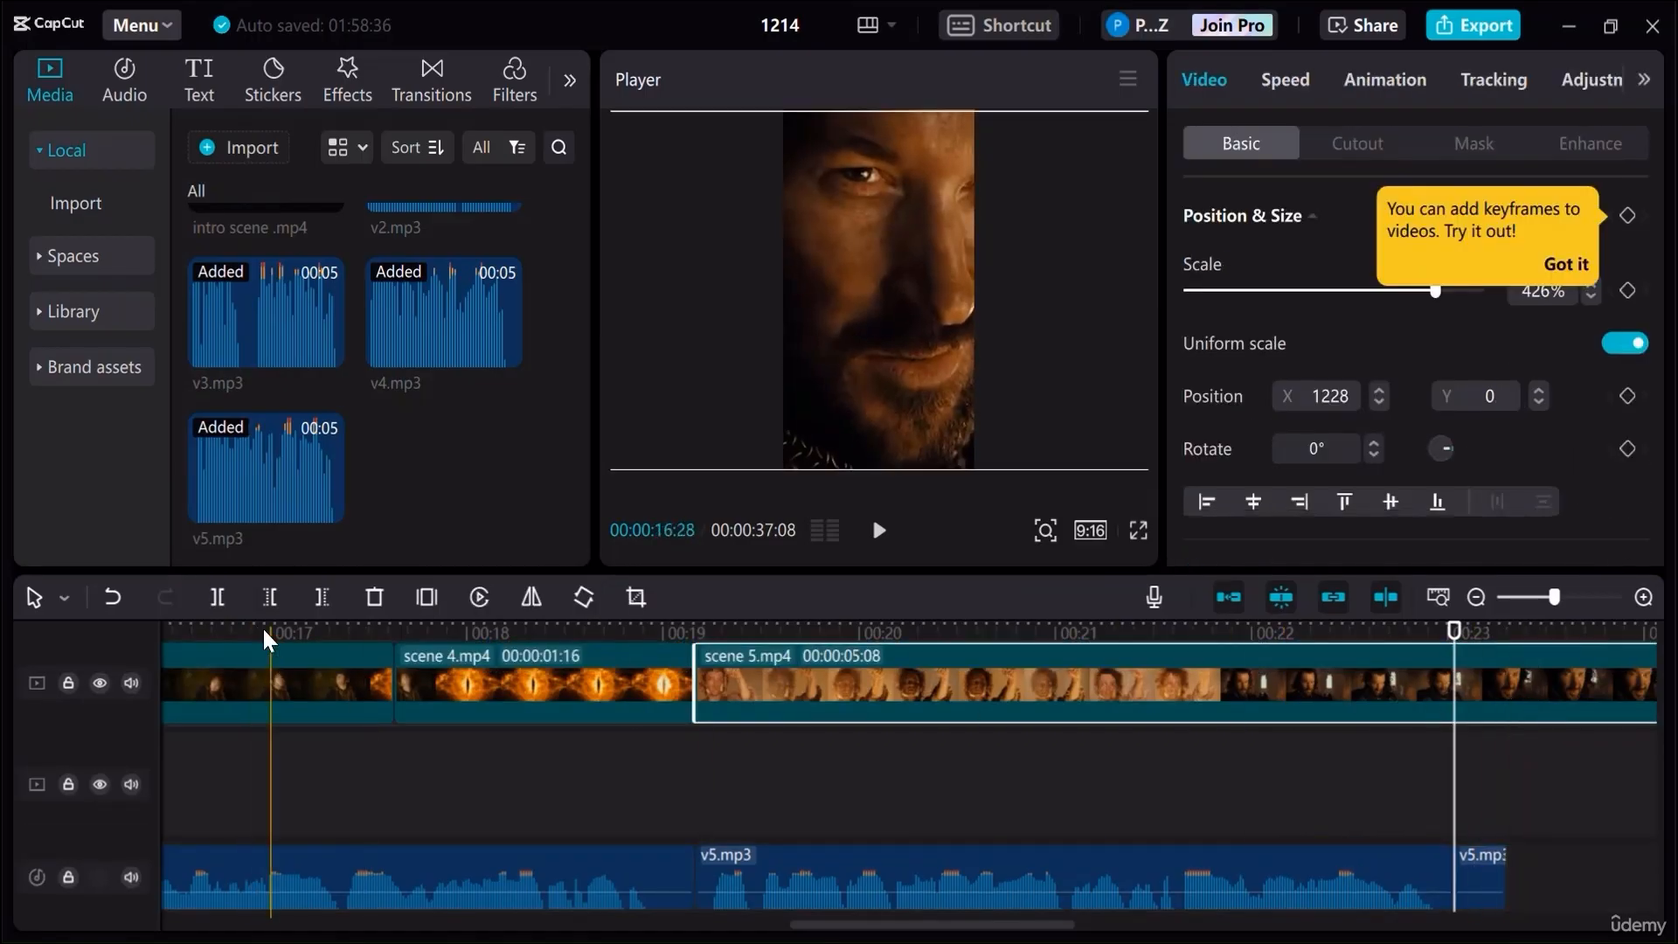
click(218, 597)
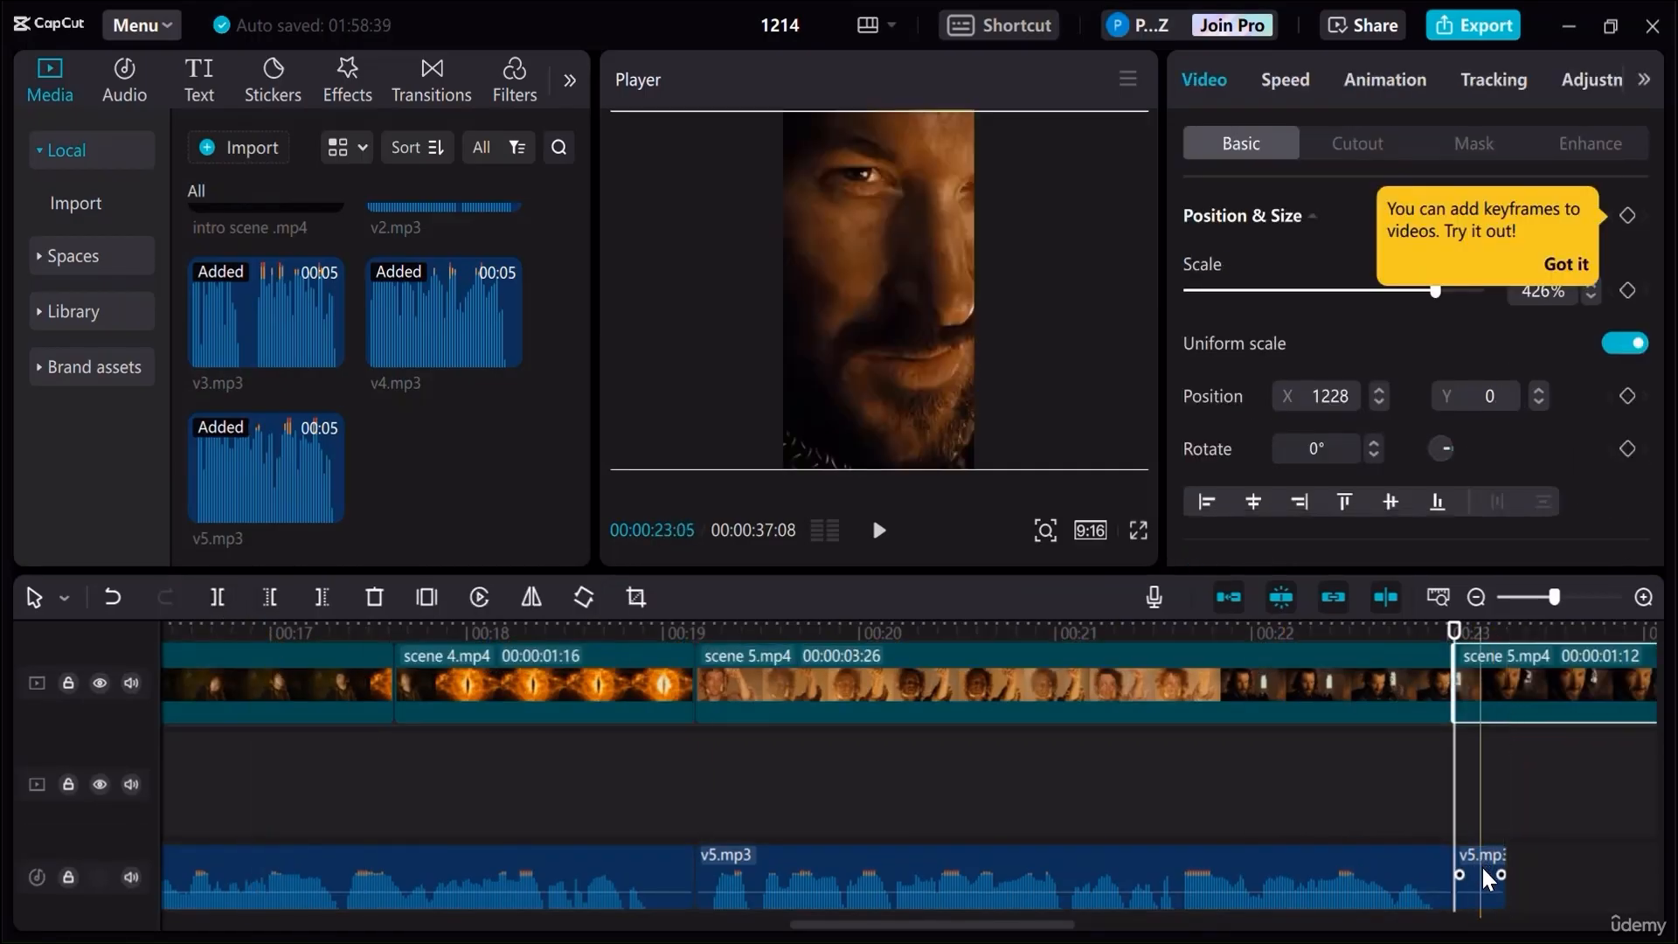
key(Delete)
key(Delete)
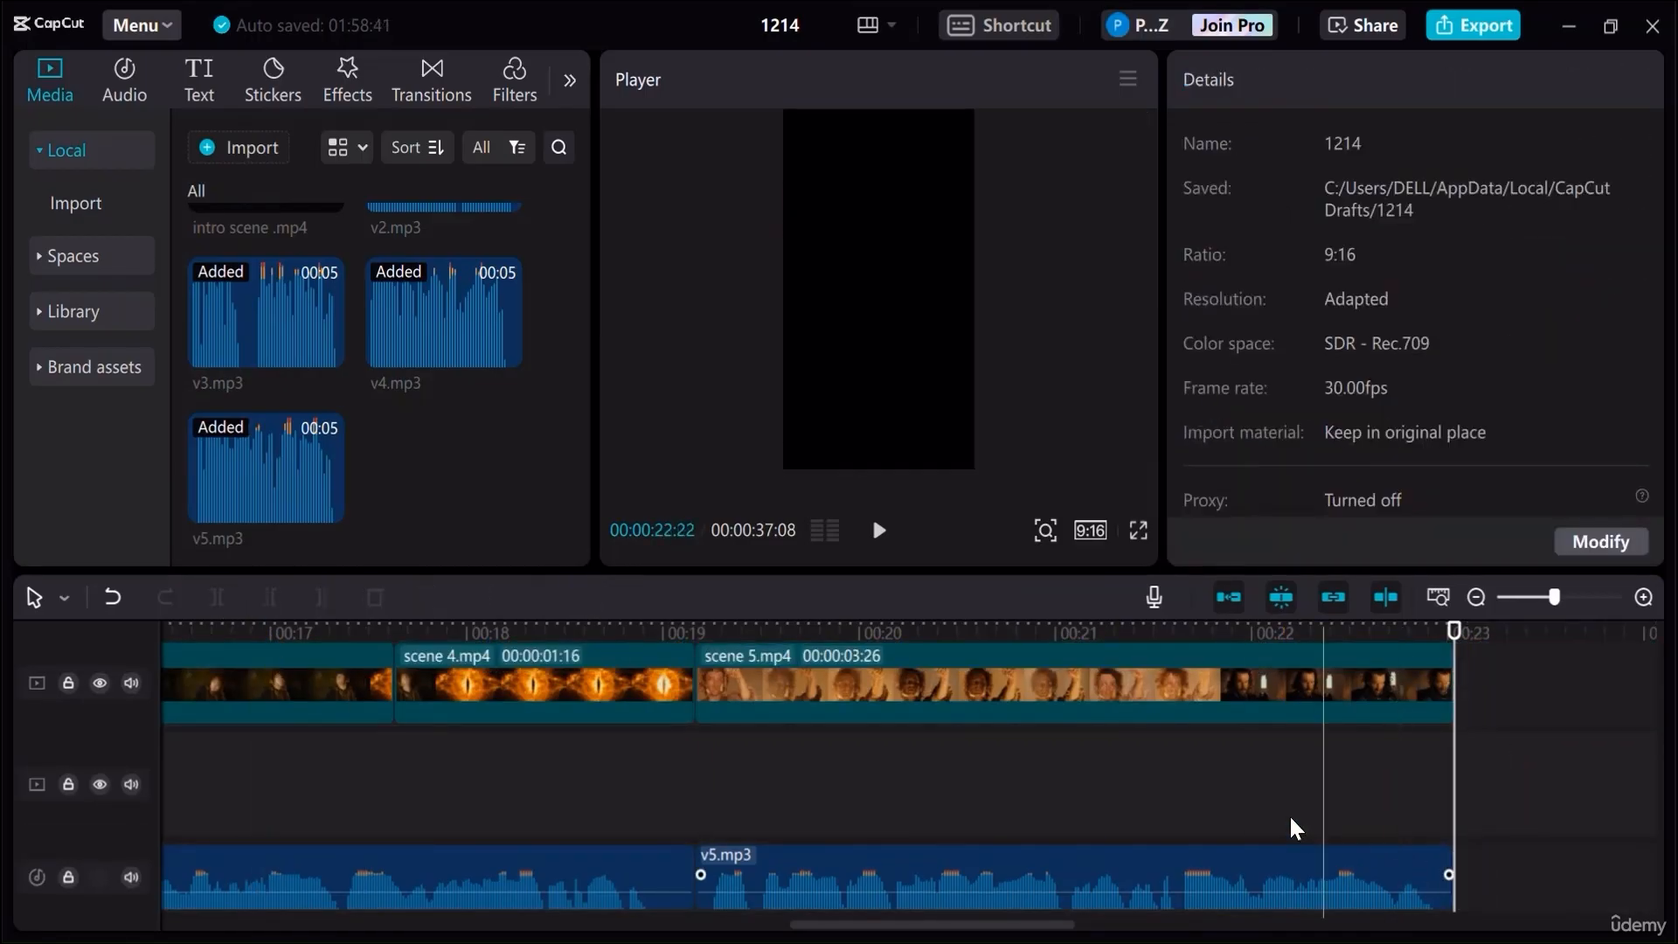
Import the voiceover file v6.mp3 and place it on the voiceover track directly after v5.mp3
click(1475, 602)
click(858, 734)
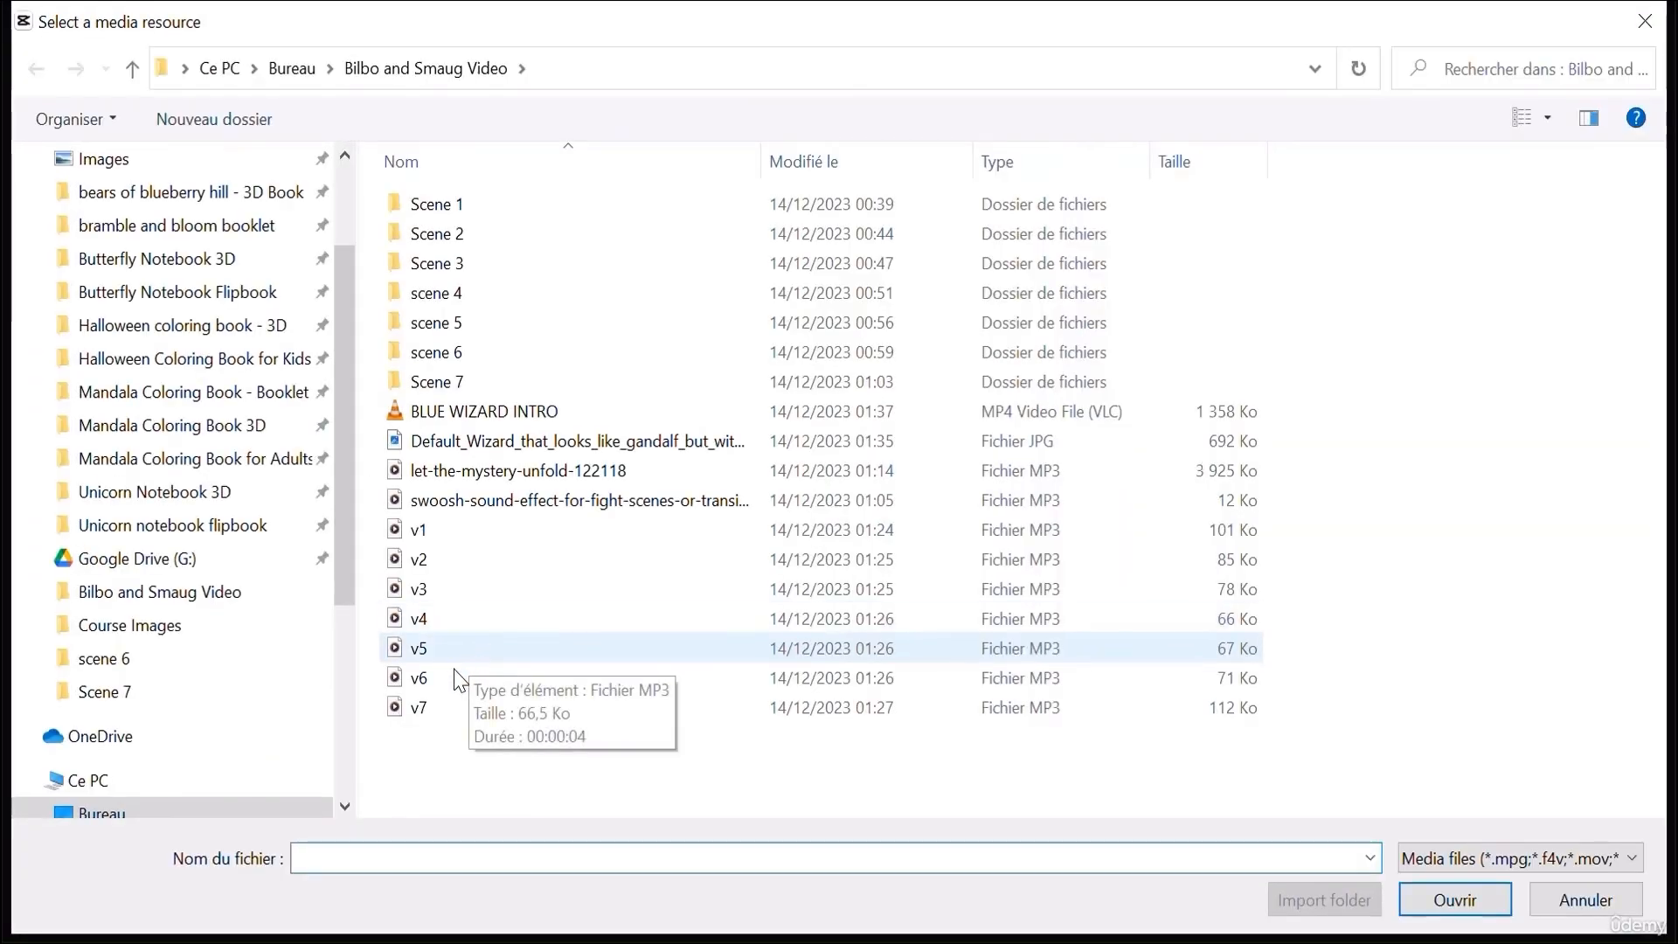
double_click(453, 675)
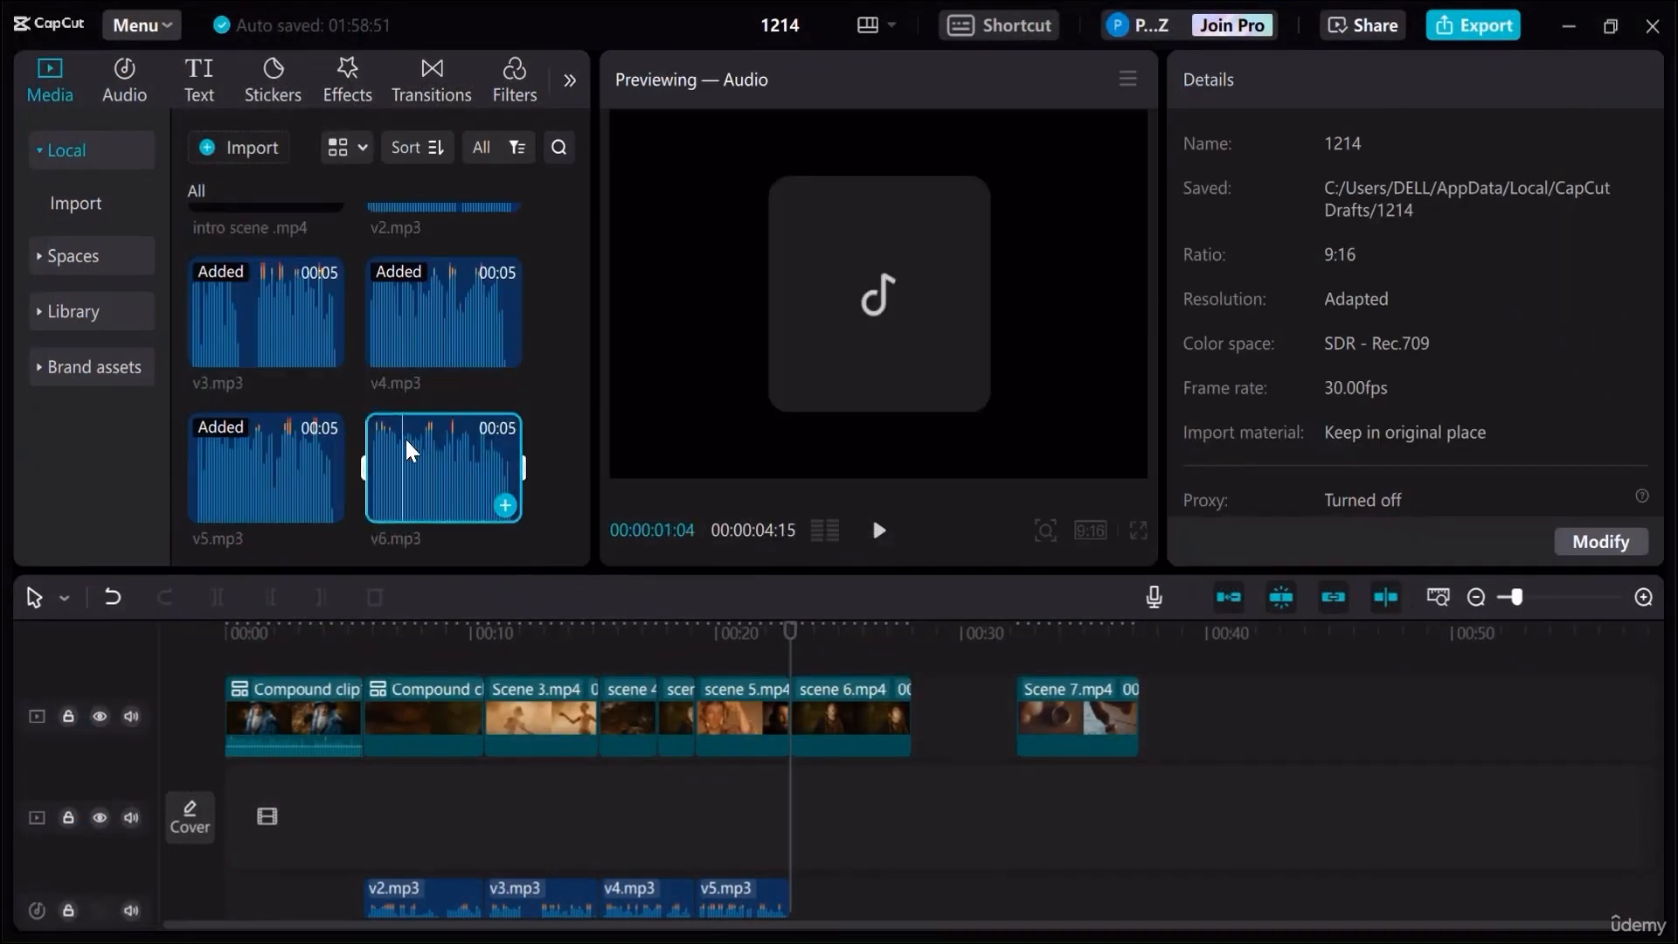
drag(405, 436, 863, 860)
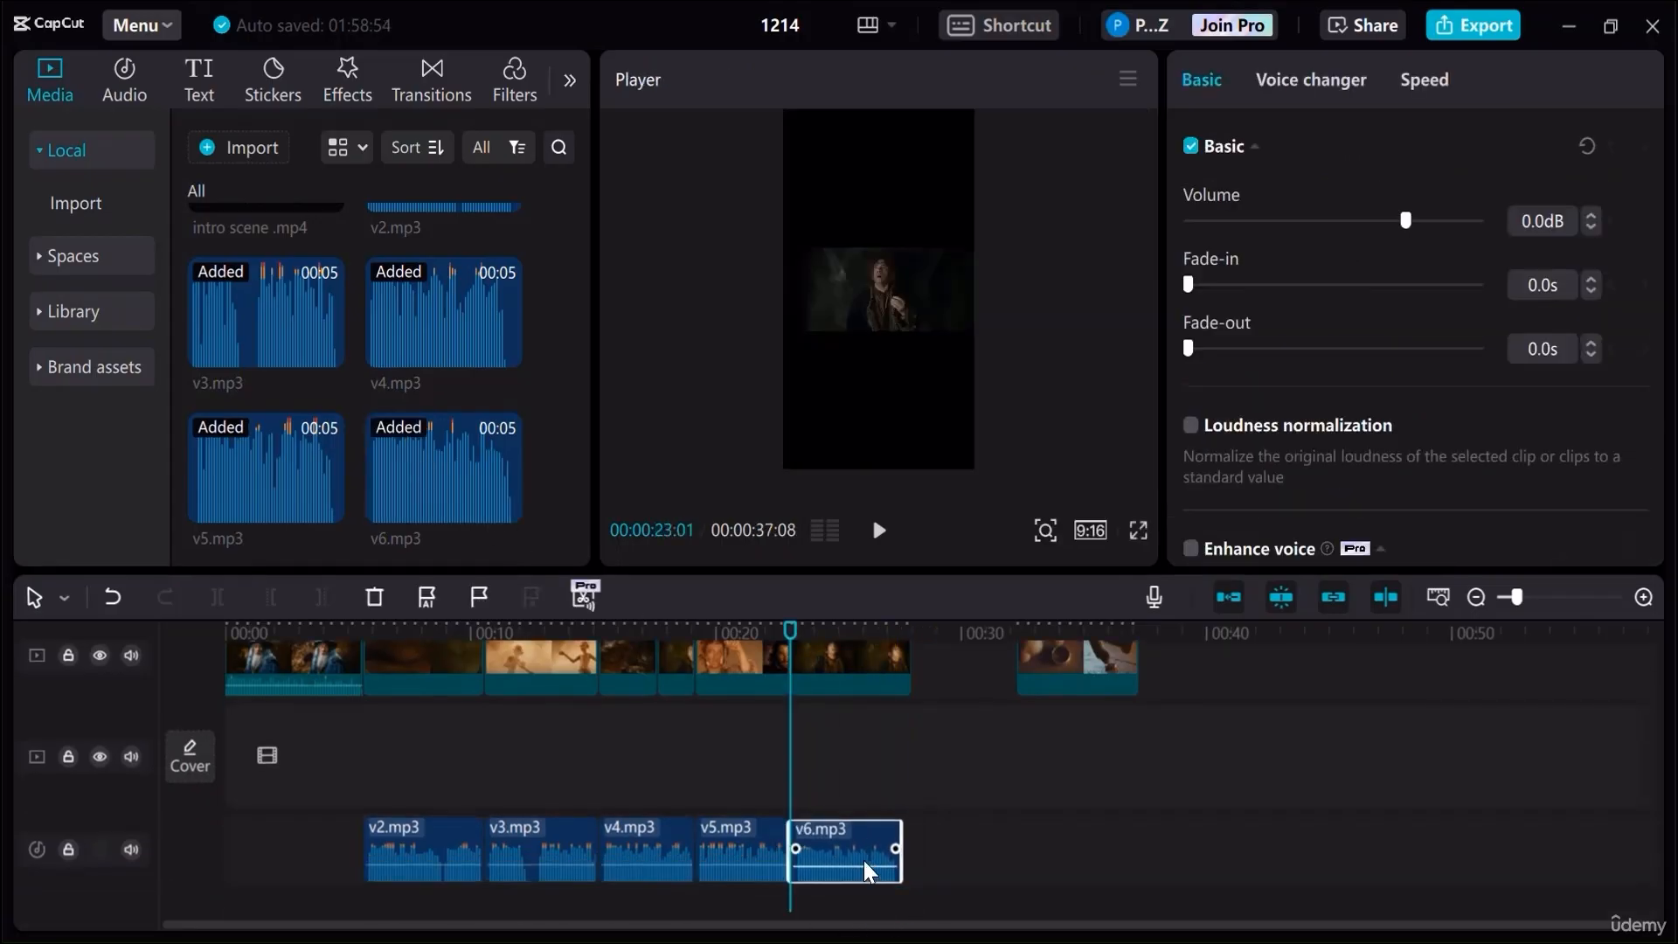
Play back the change from scene 5.mp4 to scene 6.mp4 with the v6.mp3 voiceover
drag(787, 652, 758, 650)
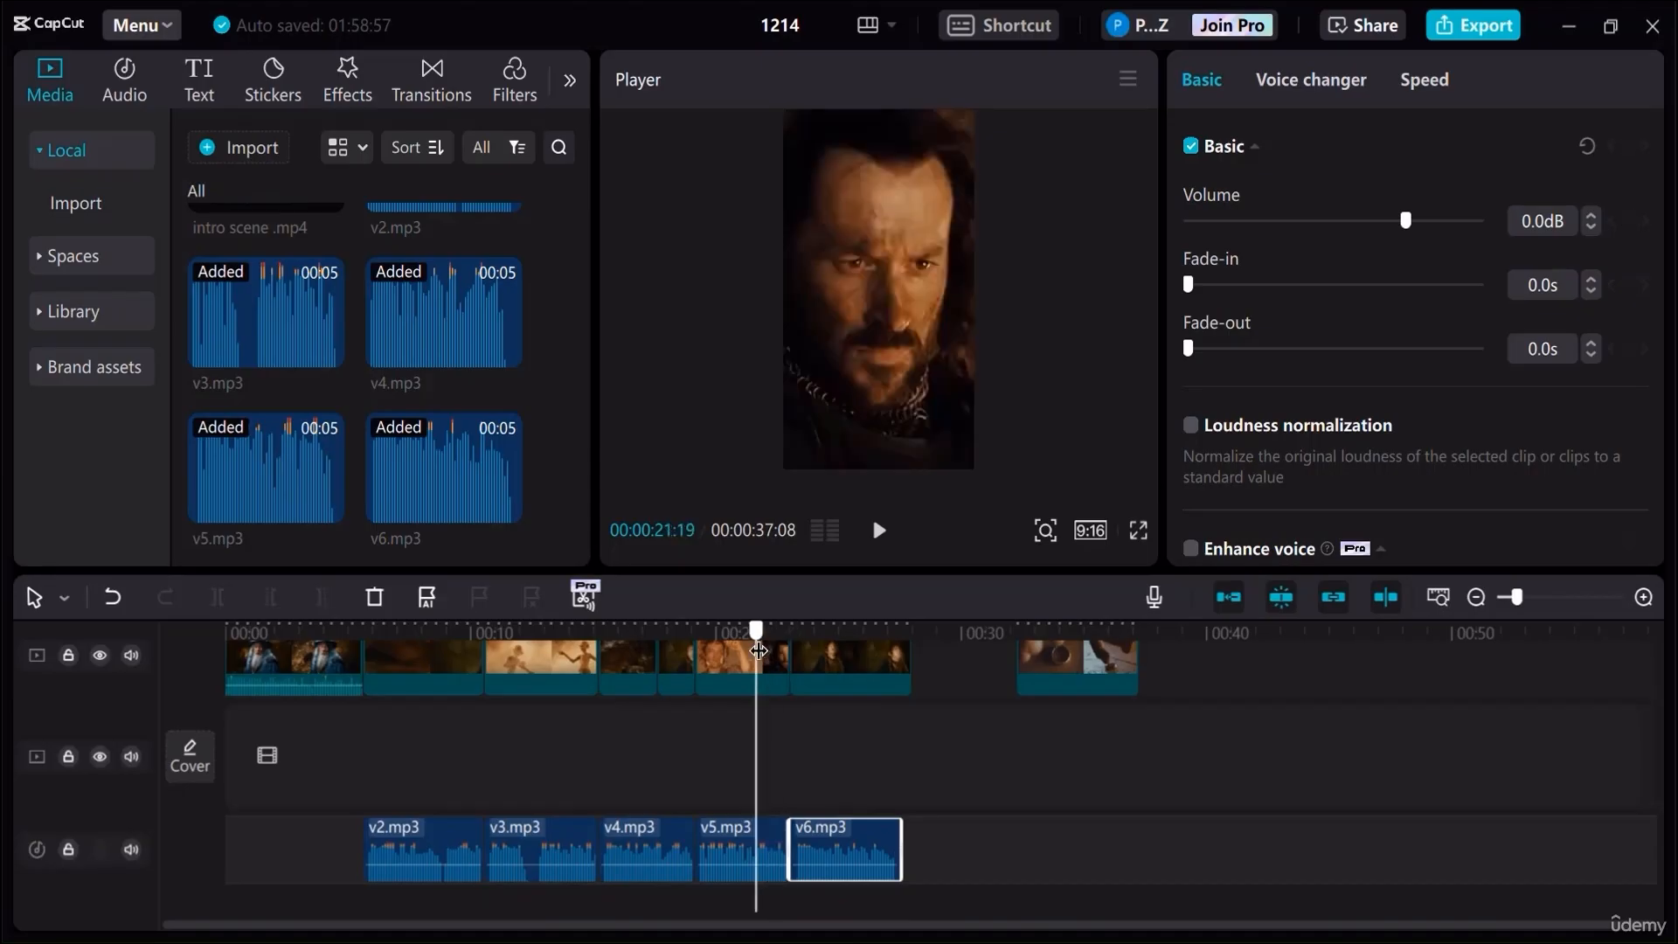
click(879, 530)
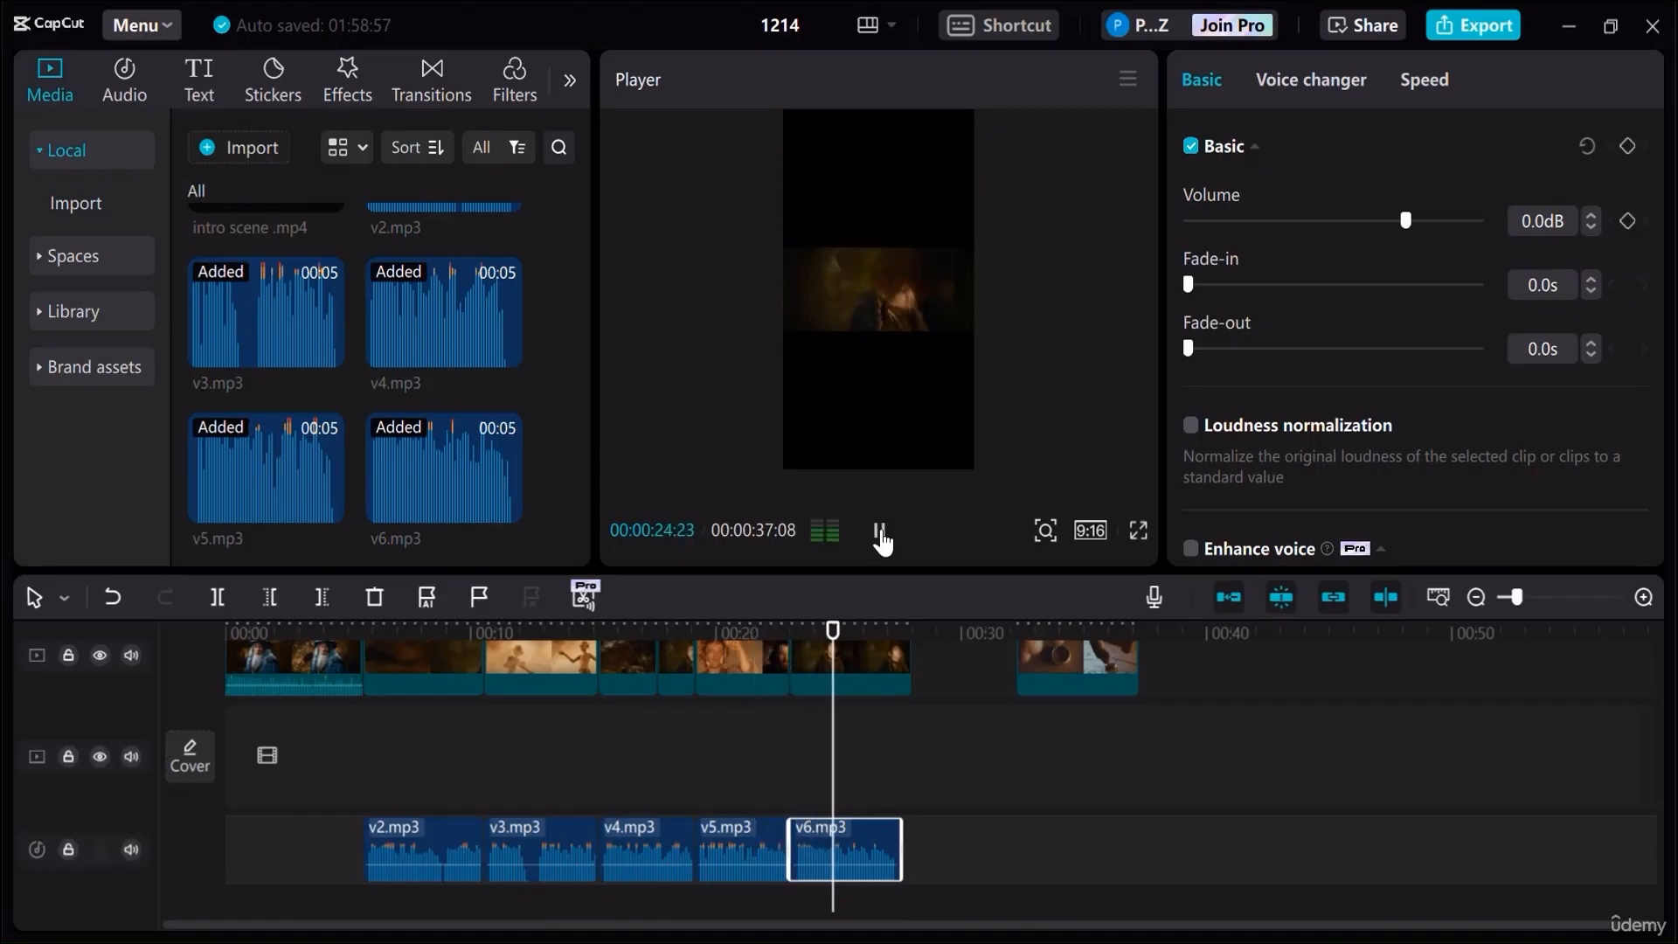
click(879, 531)
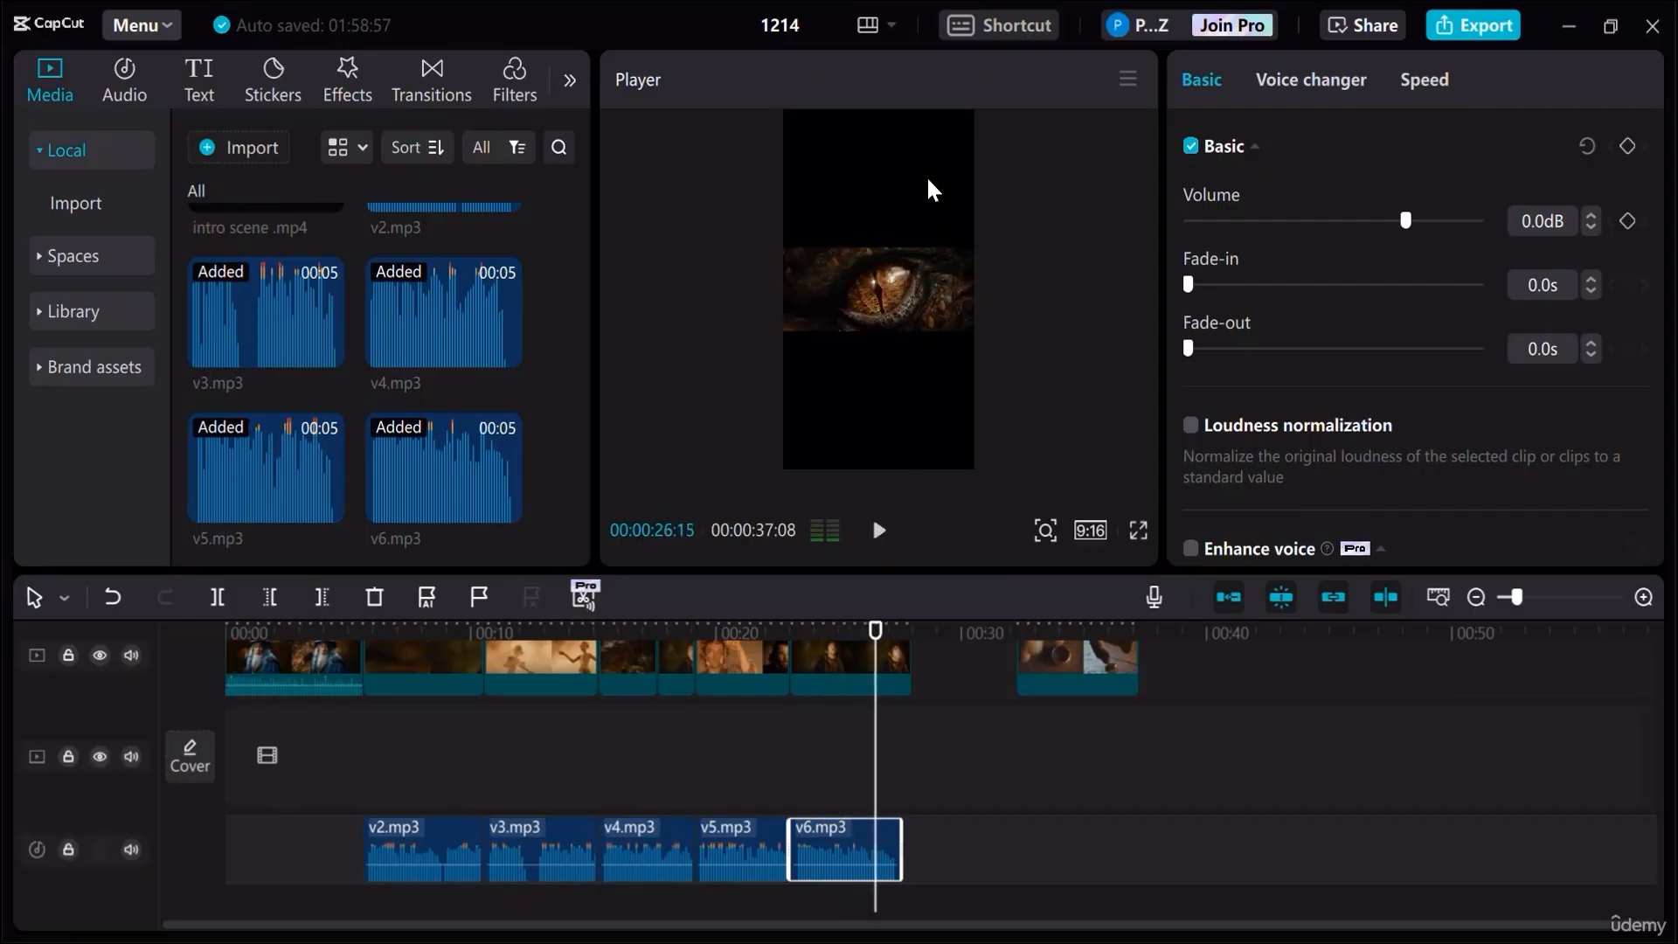
Scale scene 6.mp4 to 487% so it fills the vertical frame, and play back its opening seconds
click(888, 270)
drag(980, 241, 1608, 13)
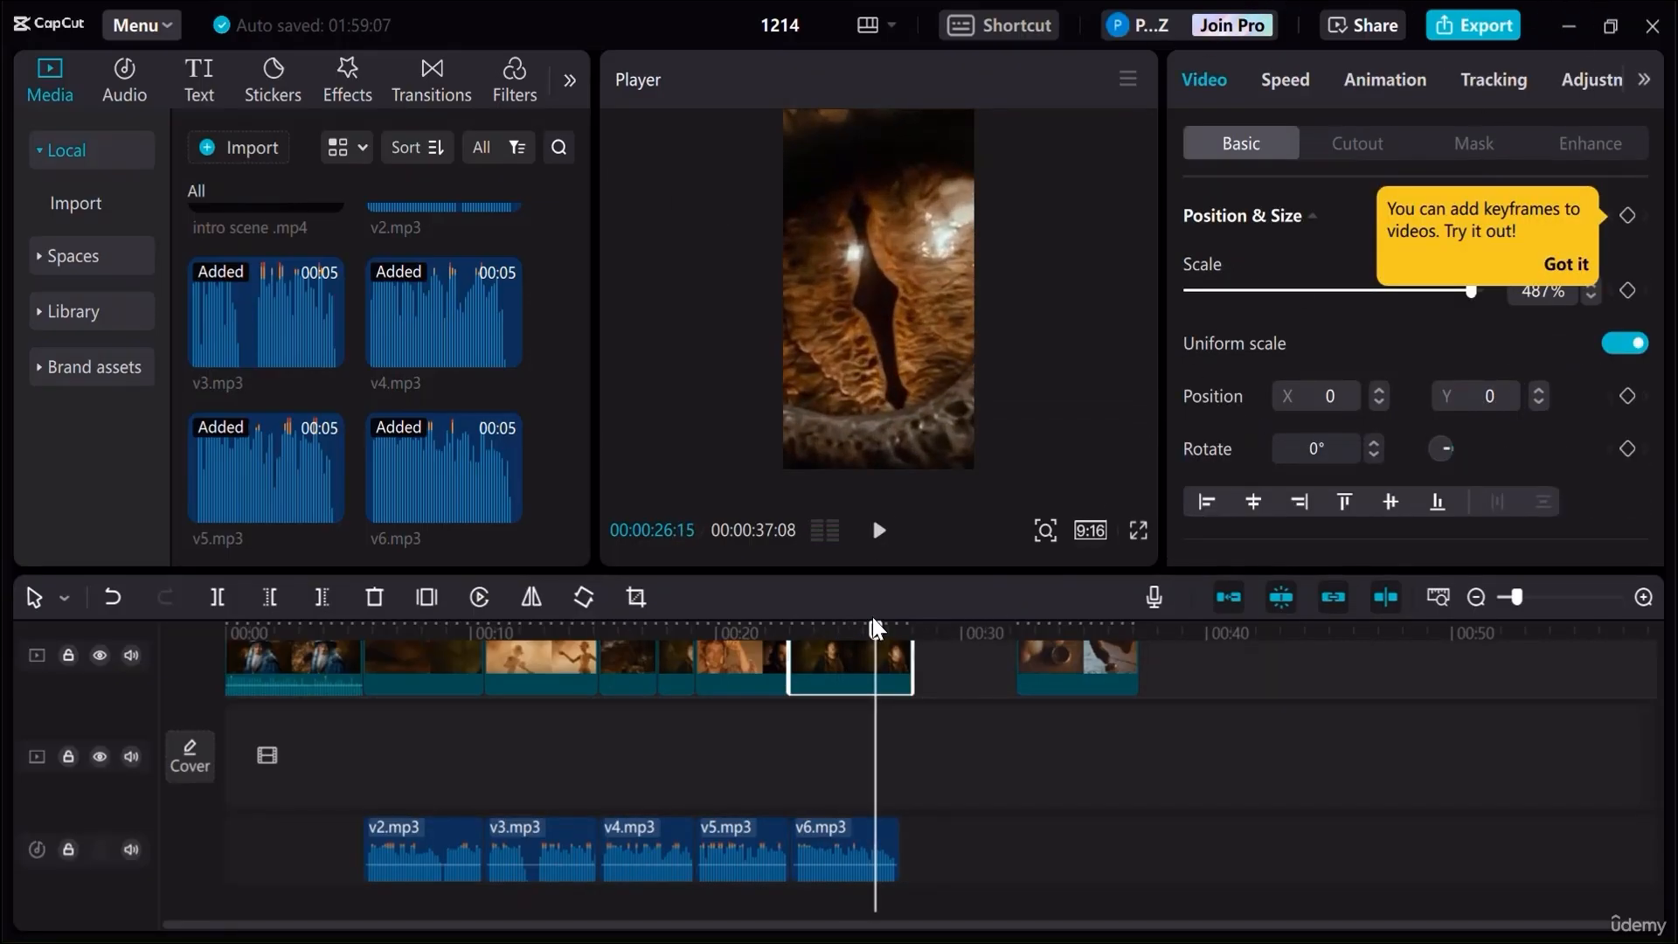
drag(873, 617, 780, 632)
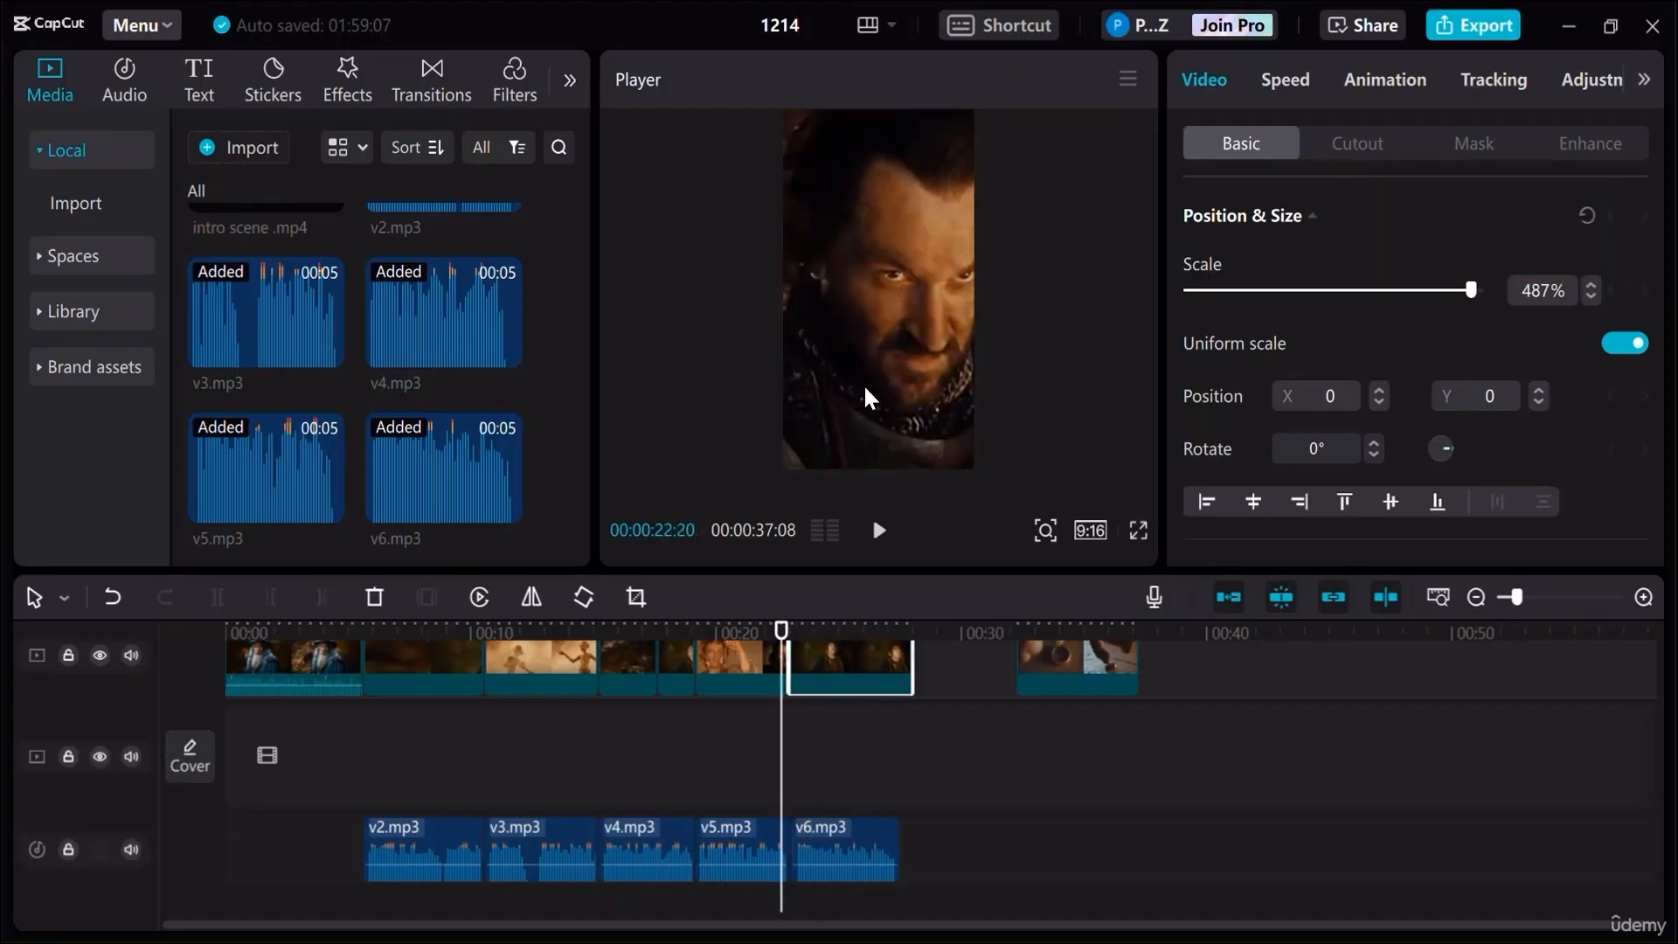
click(881, 530)
key(space)
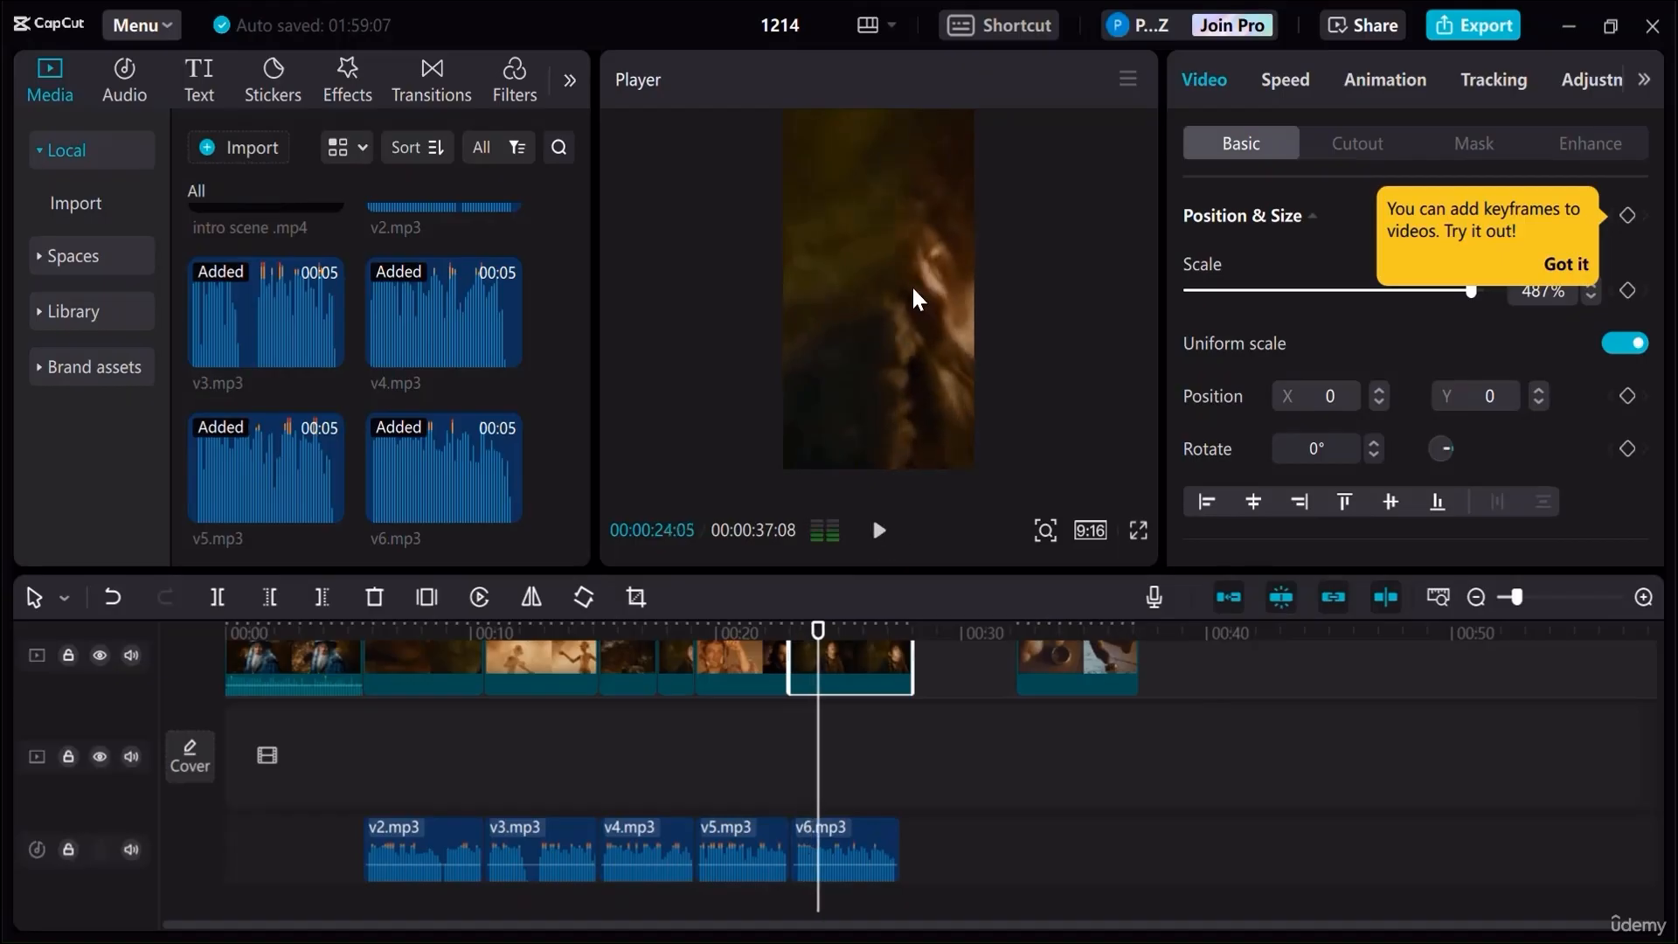
Shift scene 6.mp4 horizontally to X -1354 so the face is centred in the frame, and play it back
drag(909, 295, 785, 317)
click(873, 542)
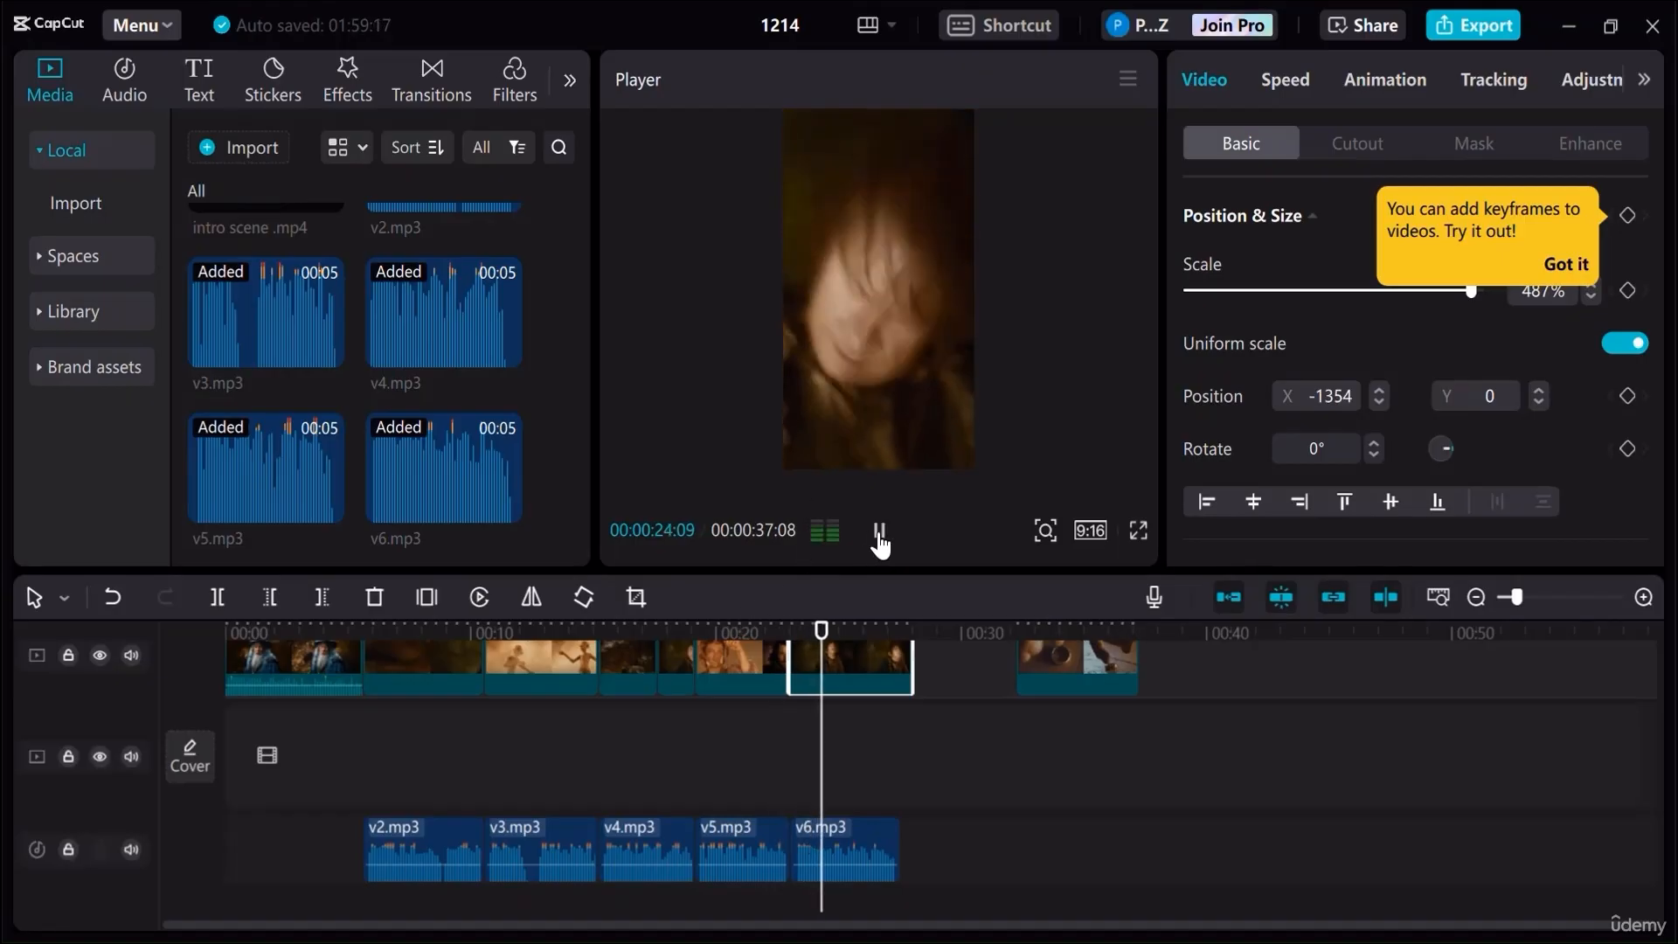
click(879, 533)
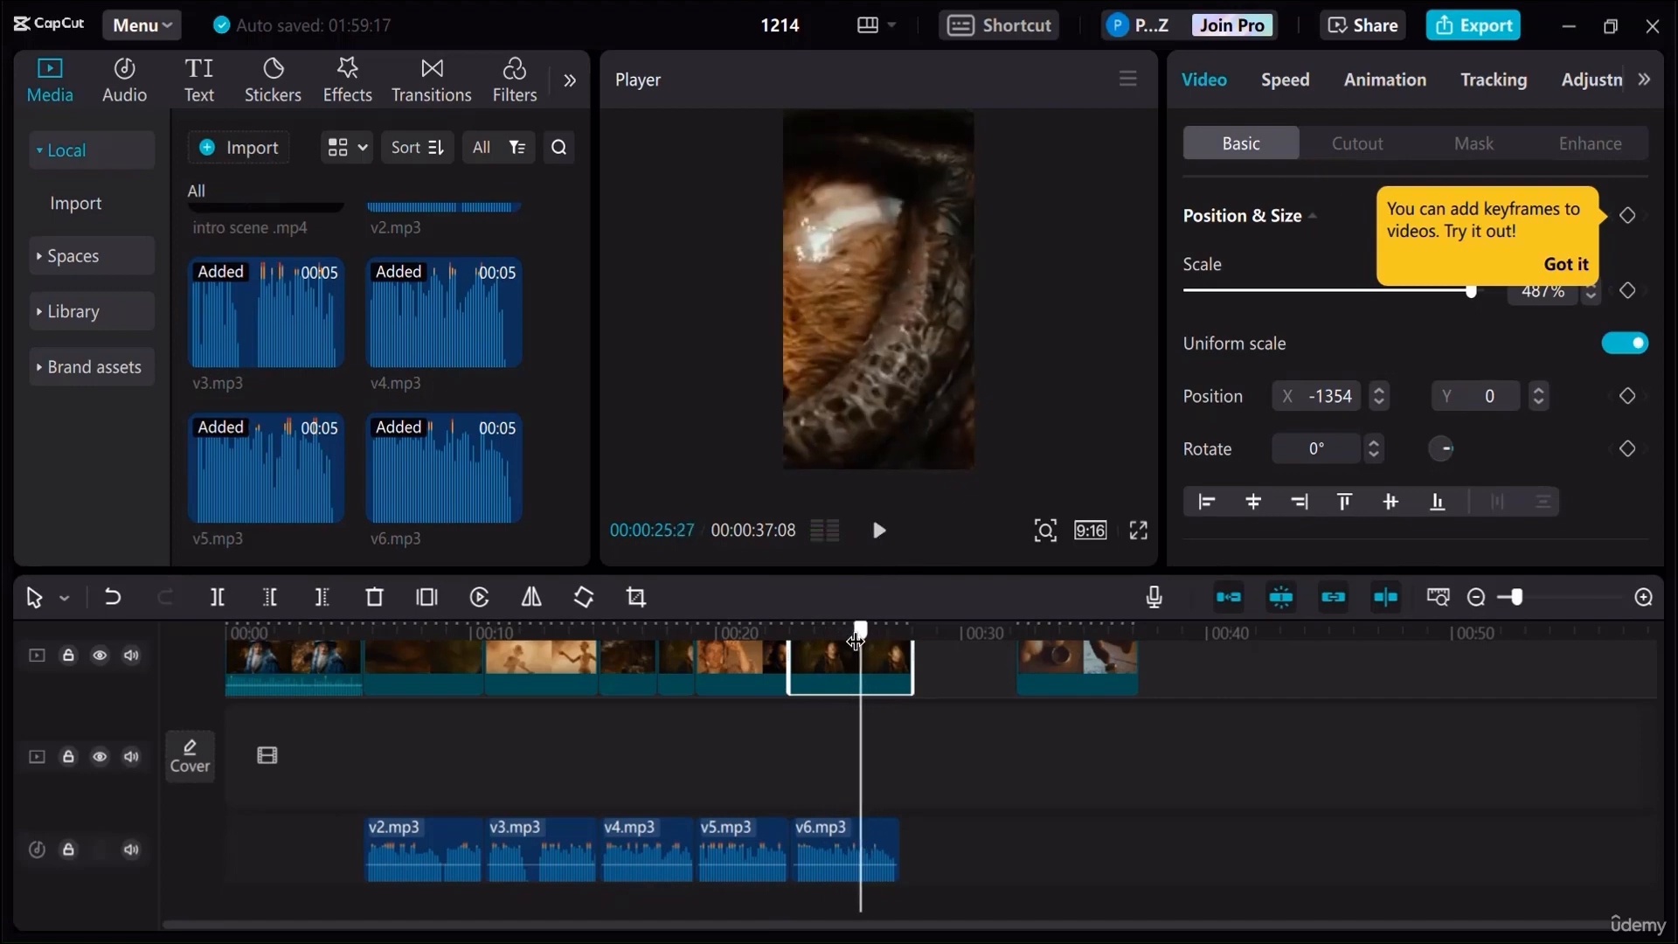
Split scene 6.mp4 at 00:00:25:15 and set the second part's position back to X 0 to centre the eye
drag(856, 643, 851, 644)
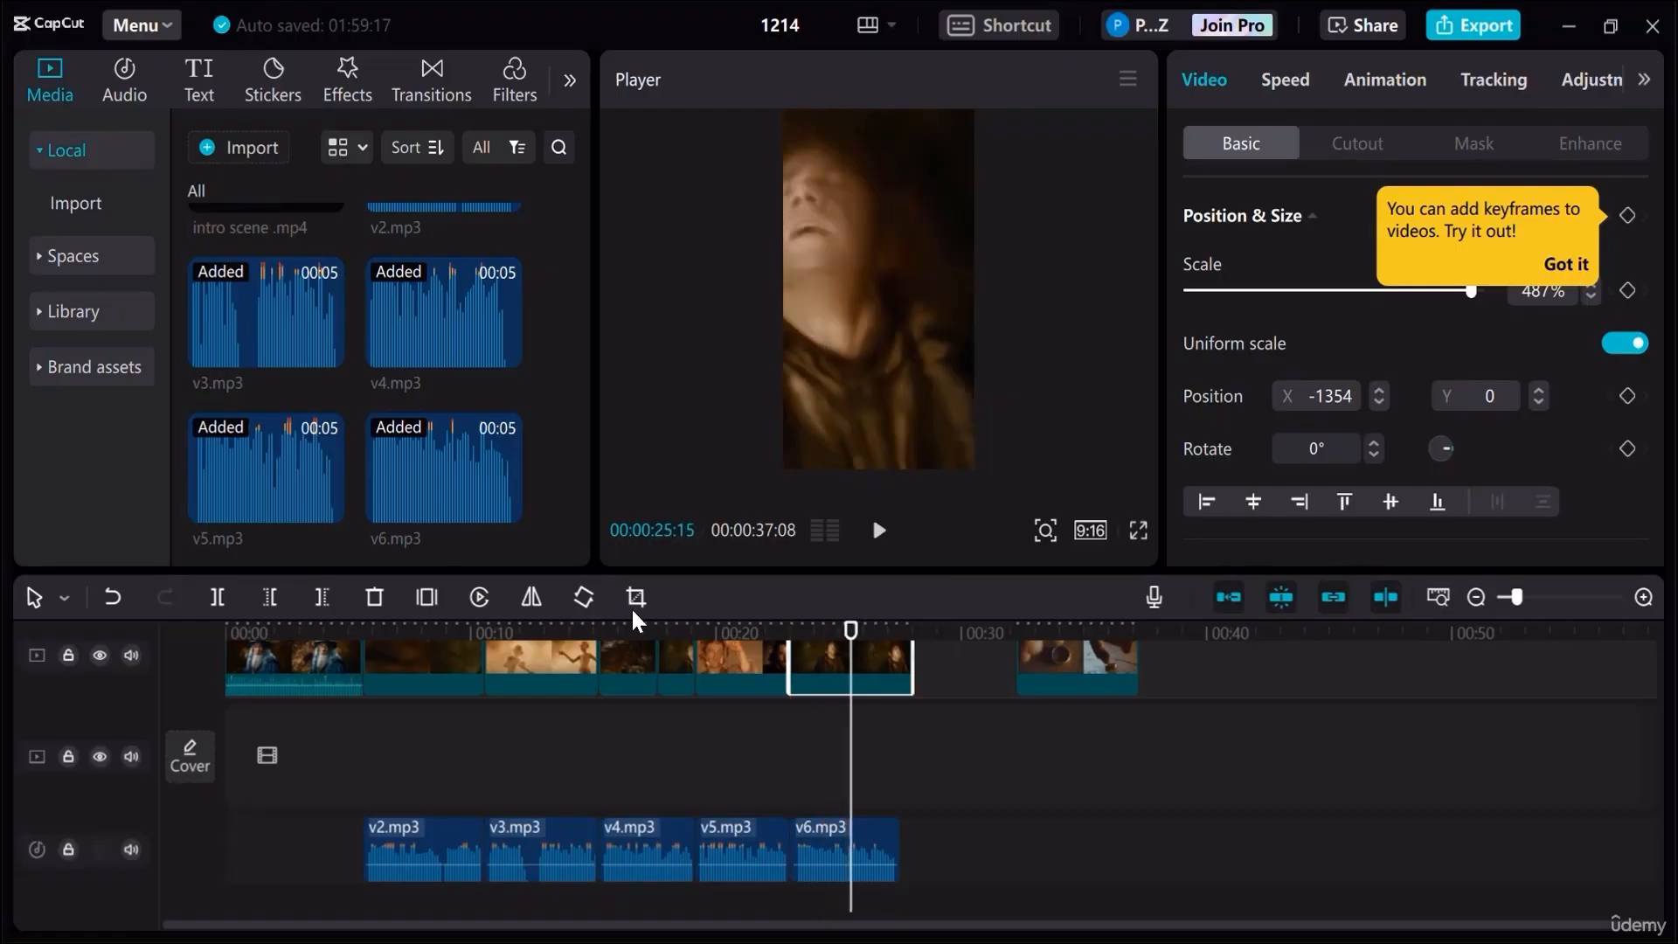
key(ctrl+b)
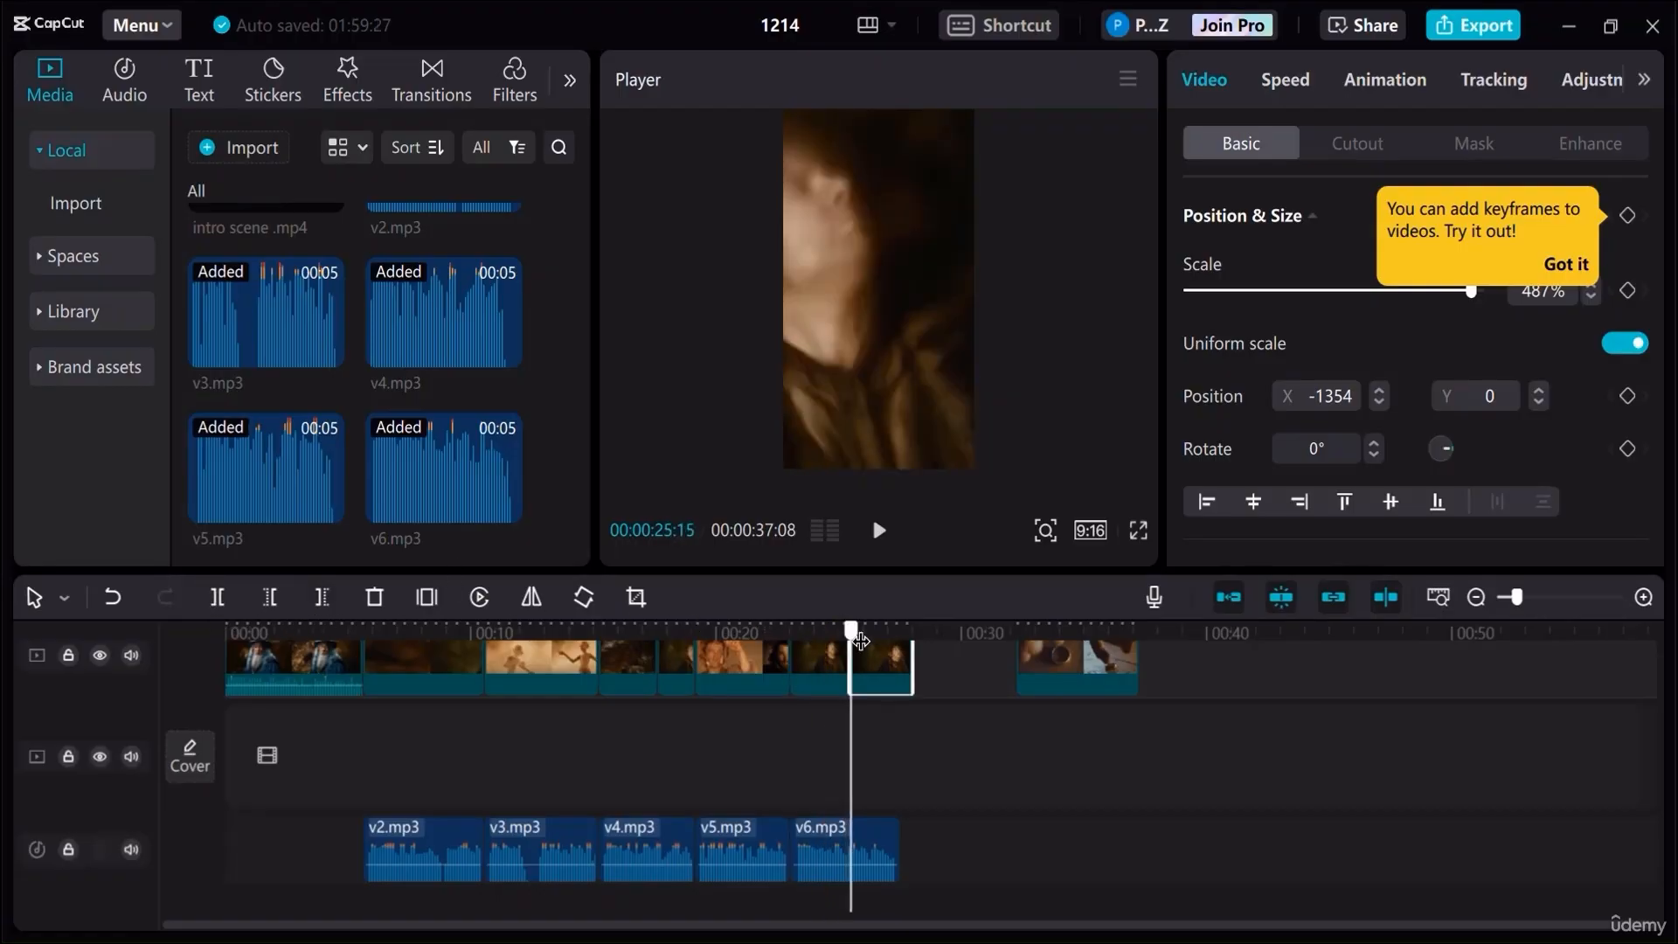
drag(860, 643, 872, 642)
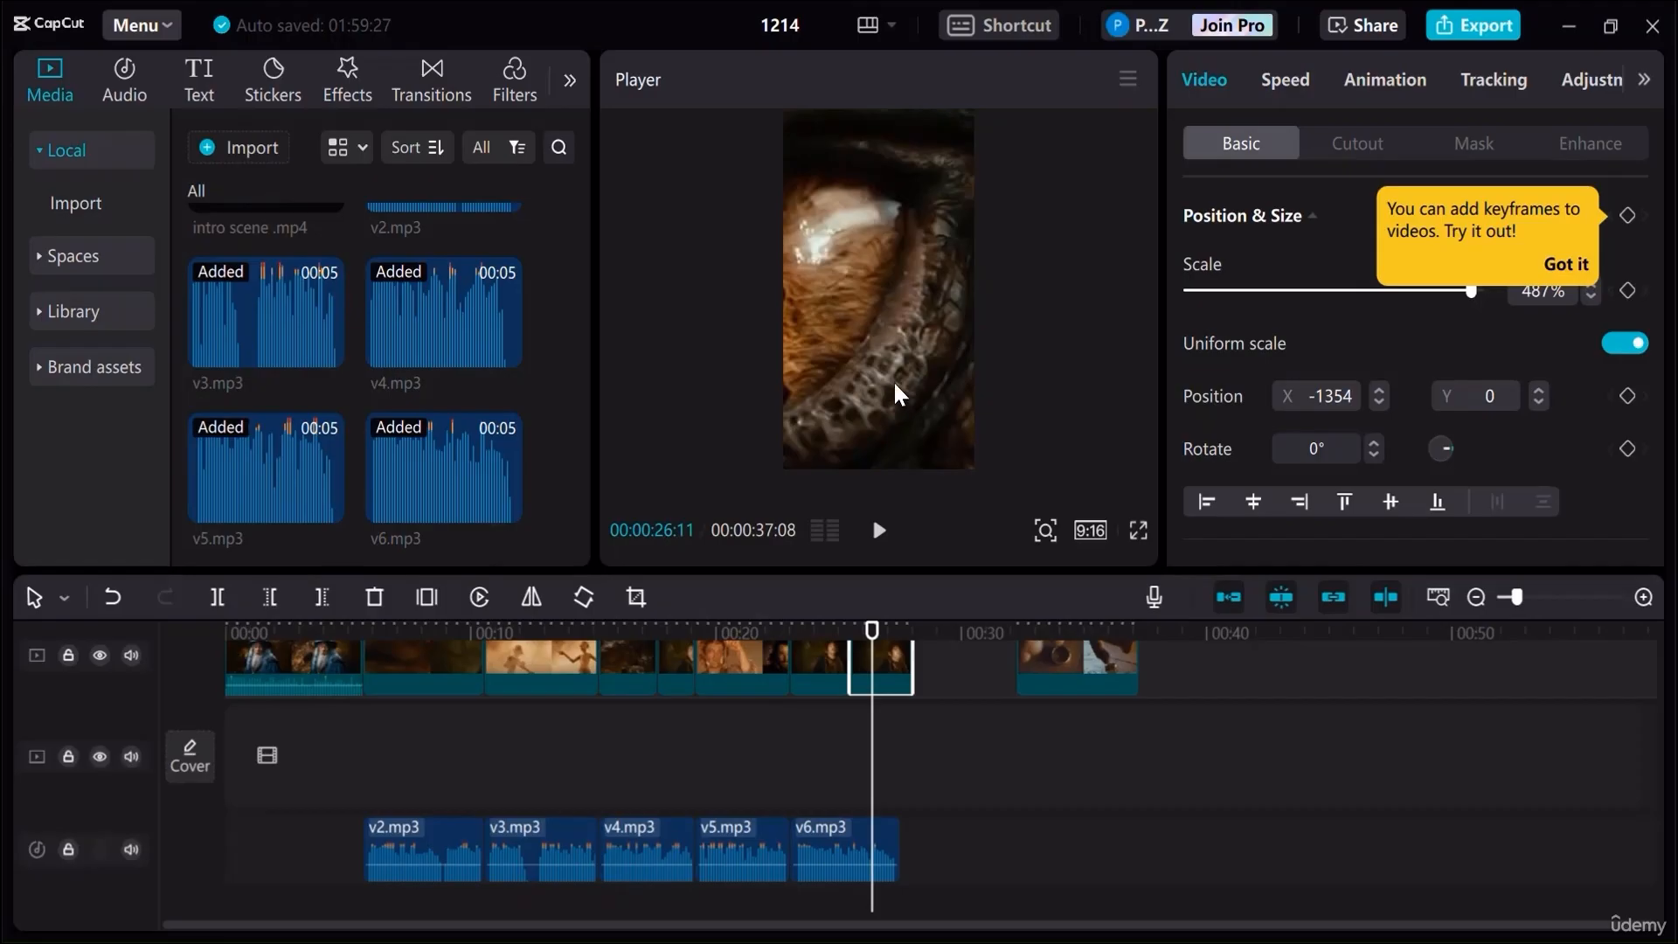
drag(894, 384, 963, 386)
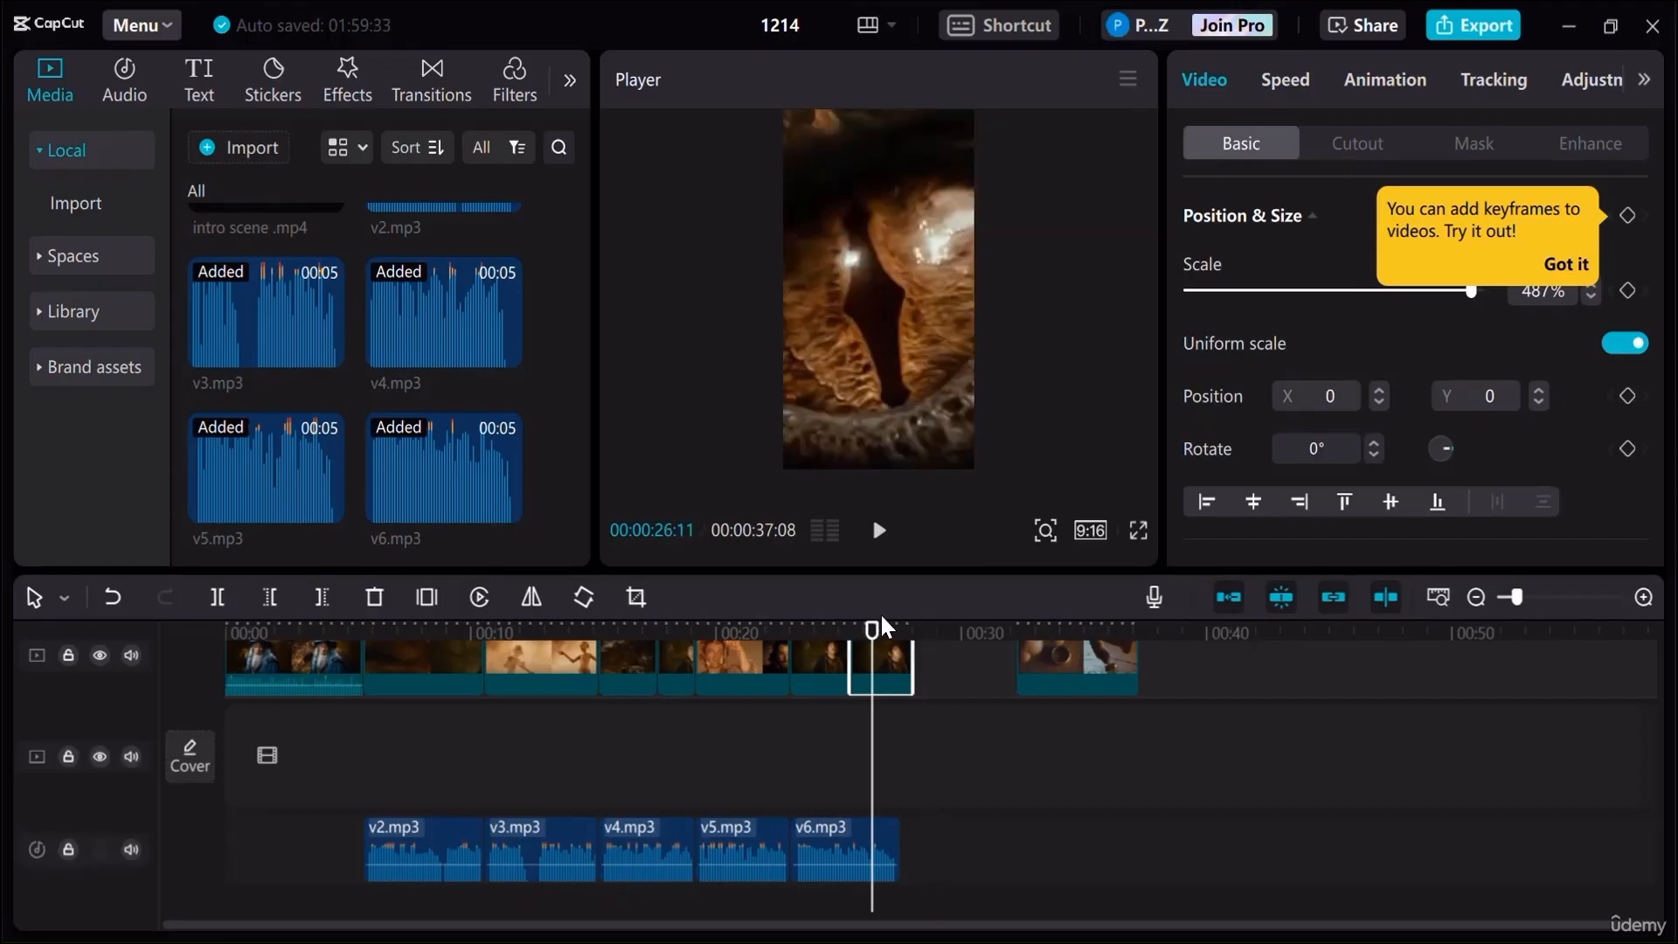
Play back the end of scene 6.mp4 with v6.mp3 to find where the narration stops
drag(880, 617, 888, 651)
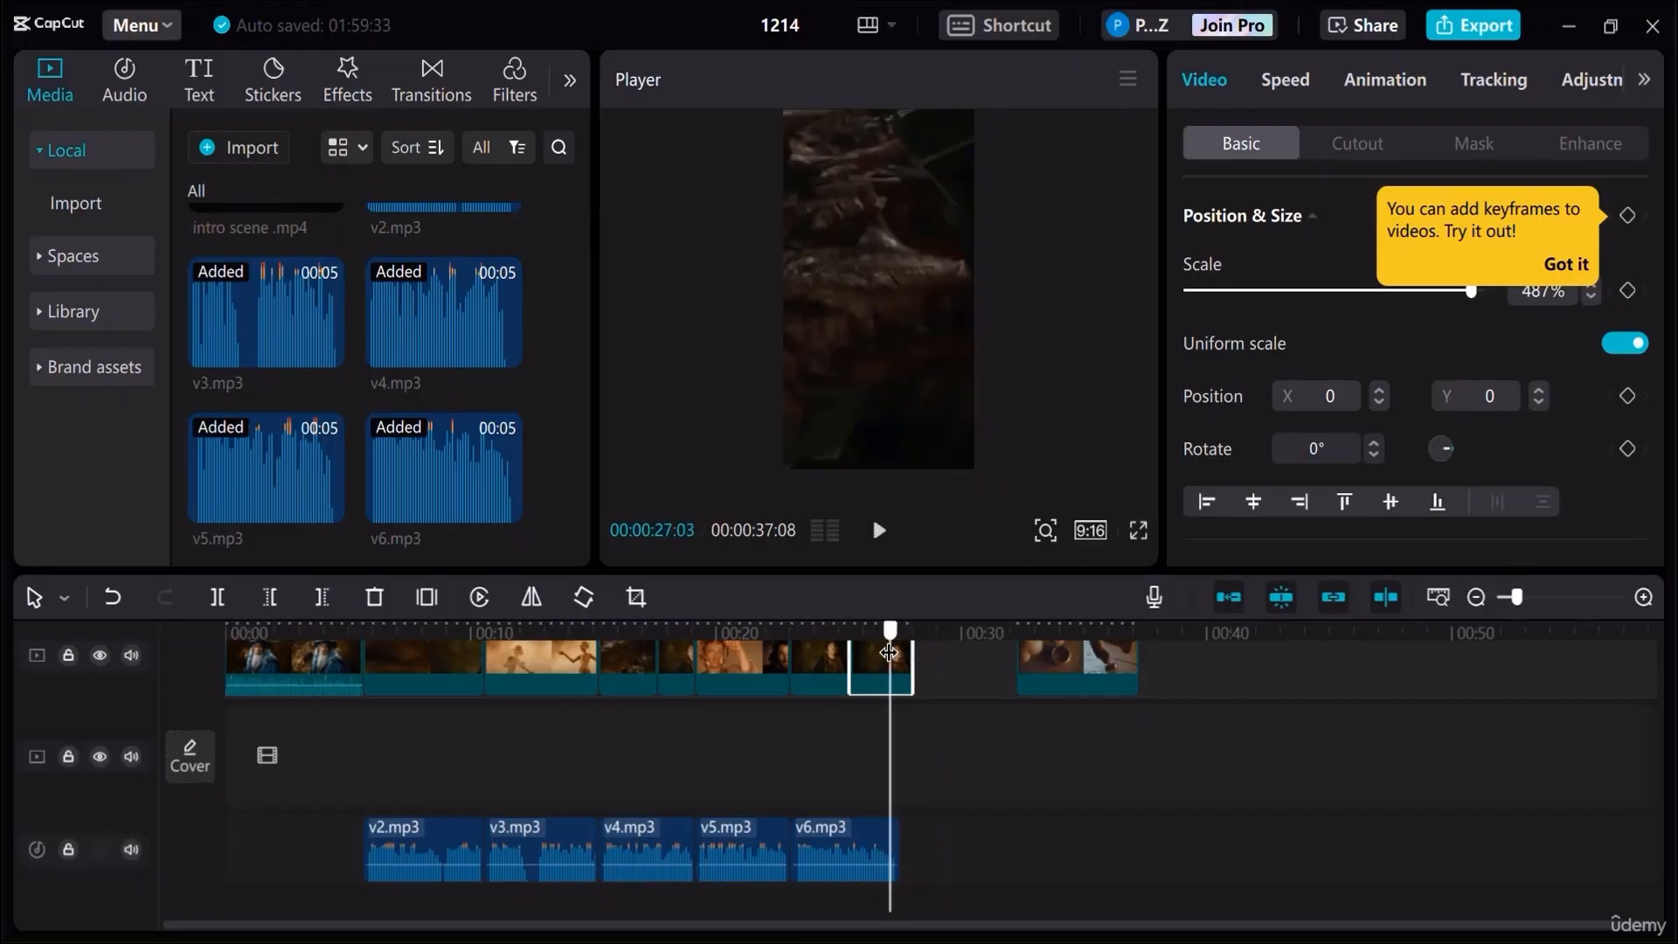
click(879, 530)
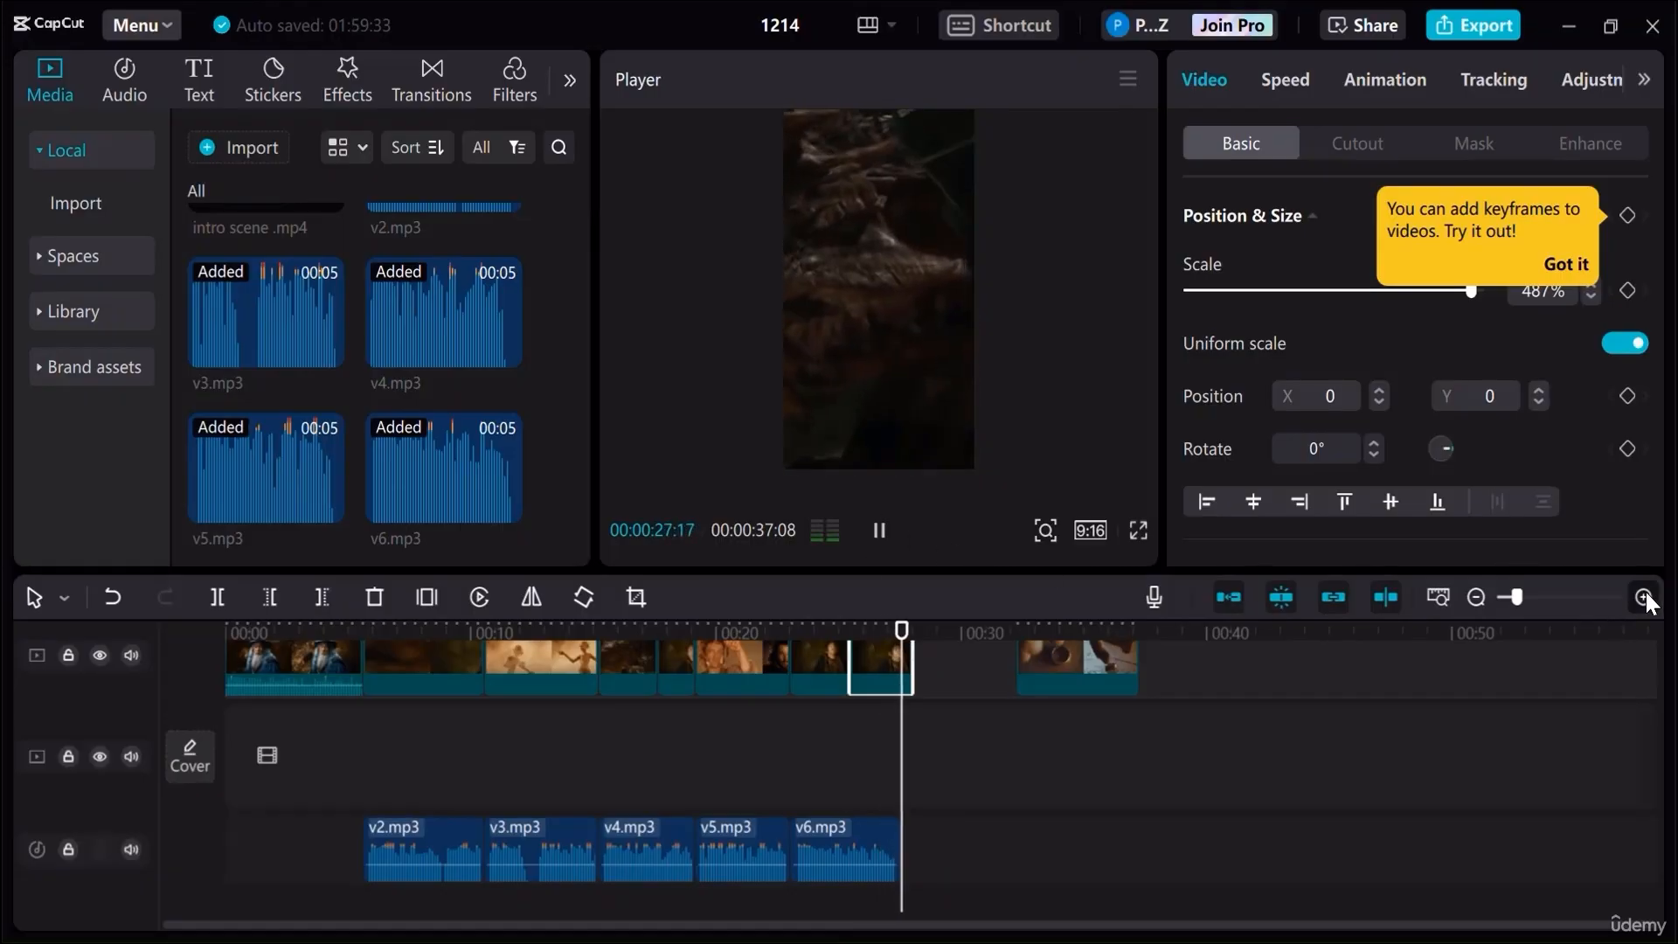
click(1644, 597)
click(1644, 597)
click(1644, 597)
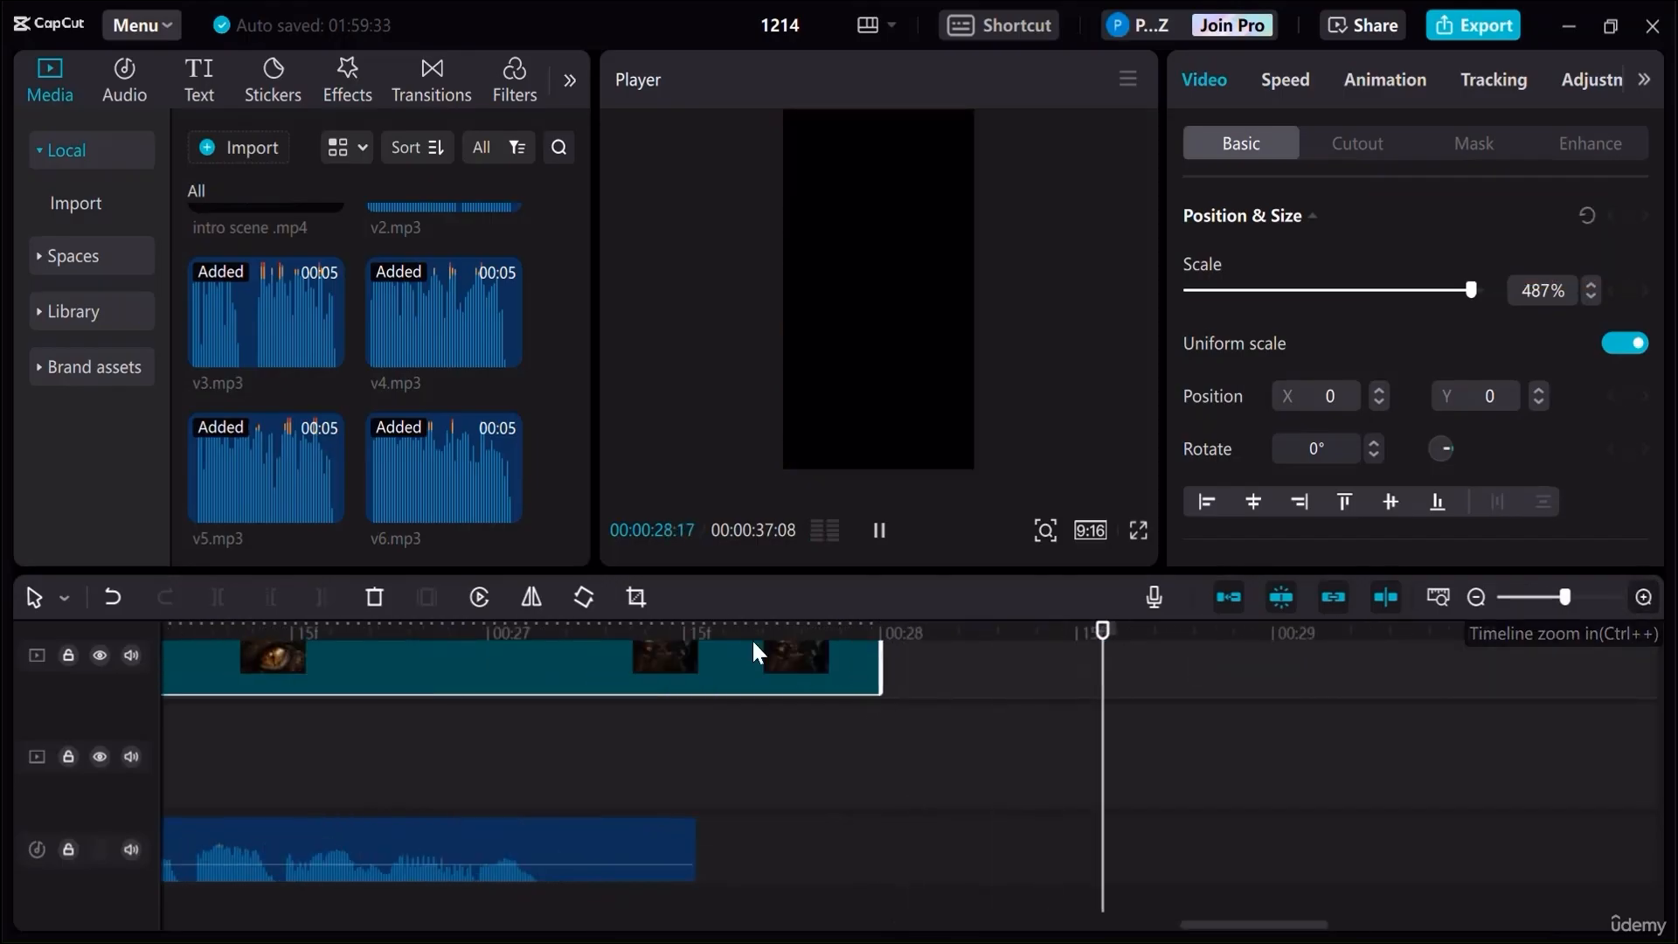
click(560, 635)
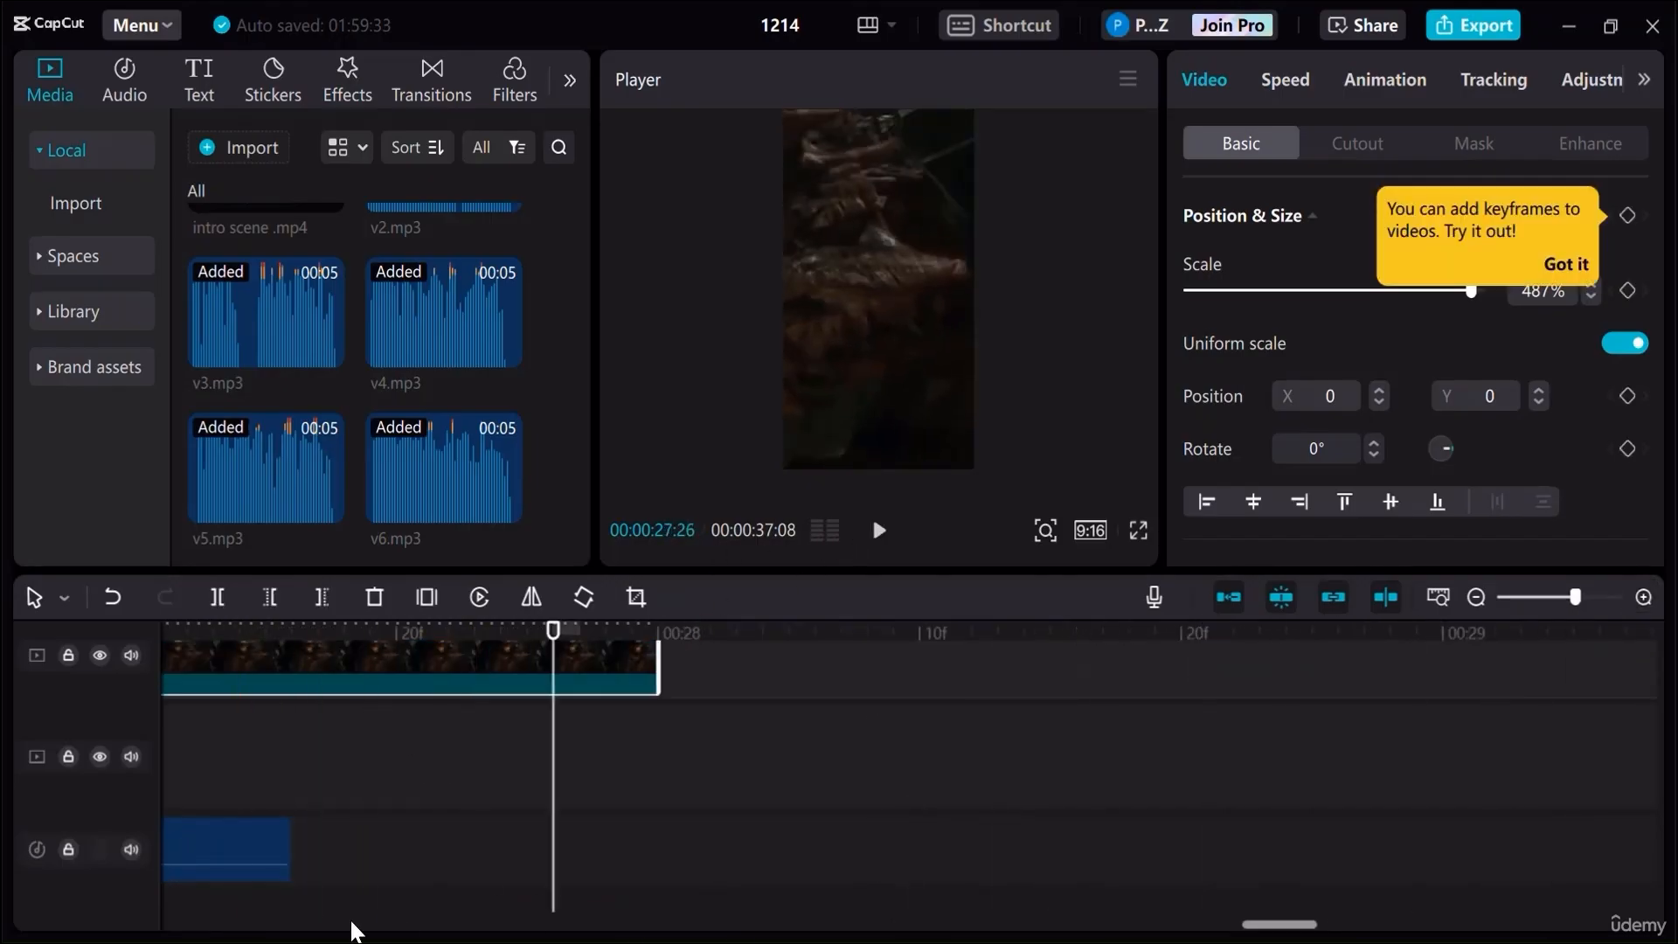
Split v6.mp3 and scene 6.mp4 after the narration ends at about 00:00:27:05, and delete the leftover pieces of both
drag(1261, 930, 1209, 924)
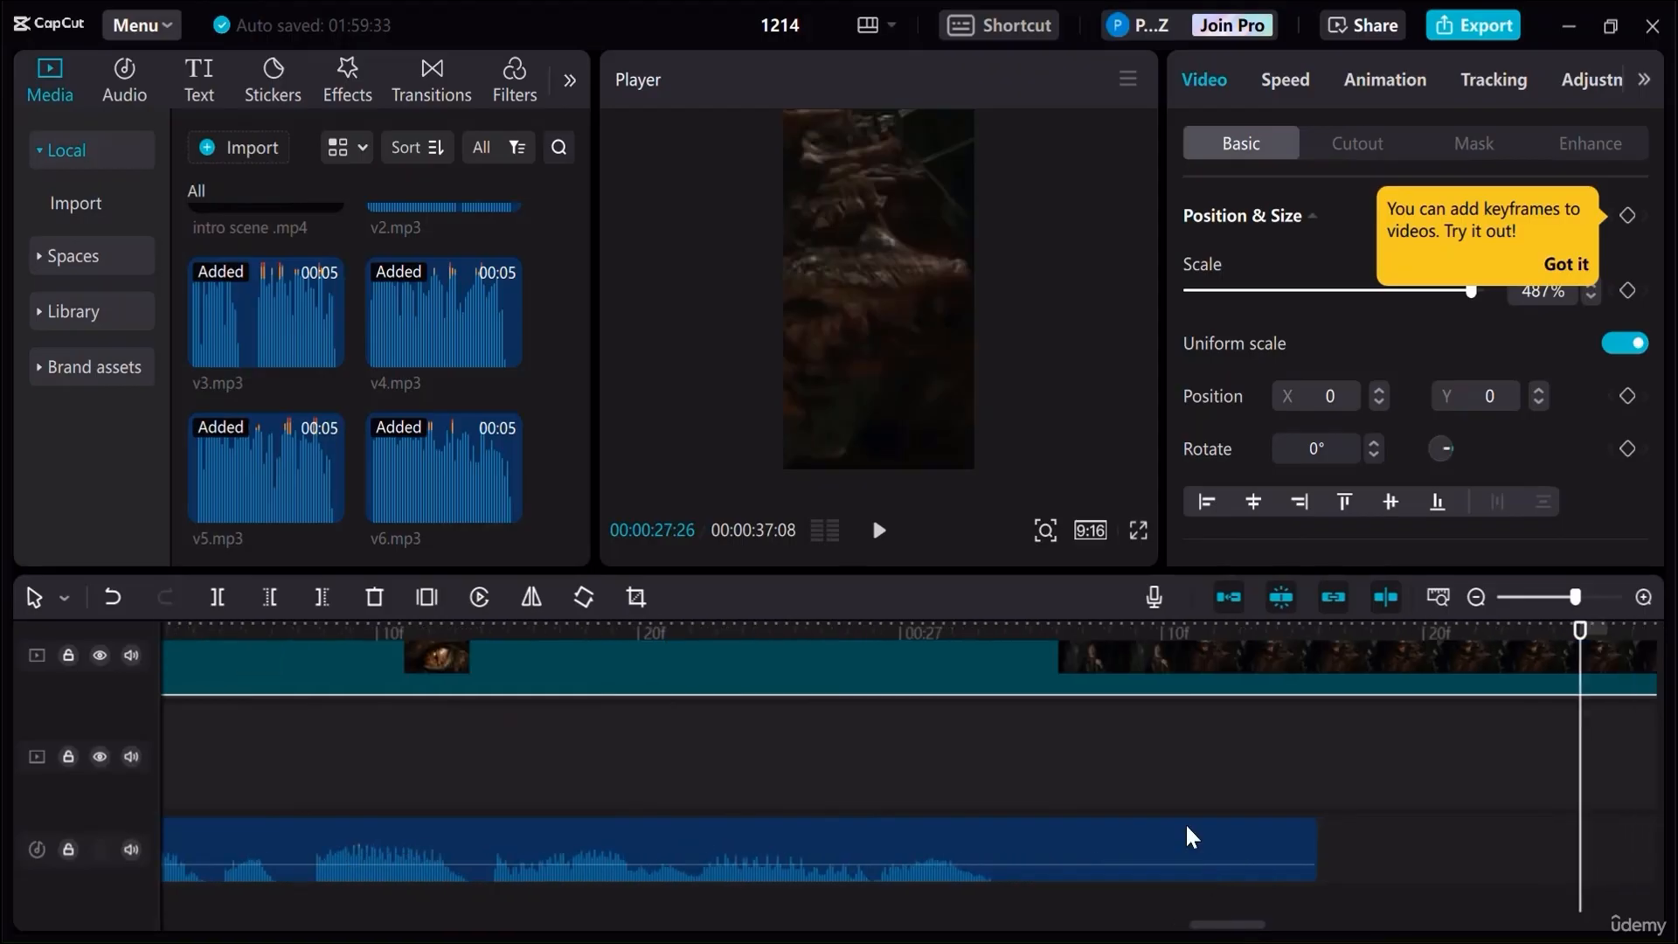
click(1055, 632)
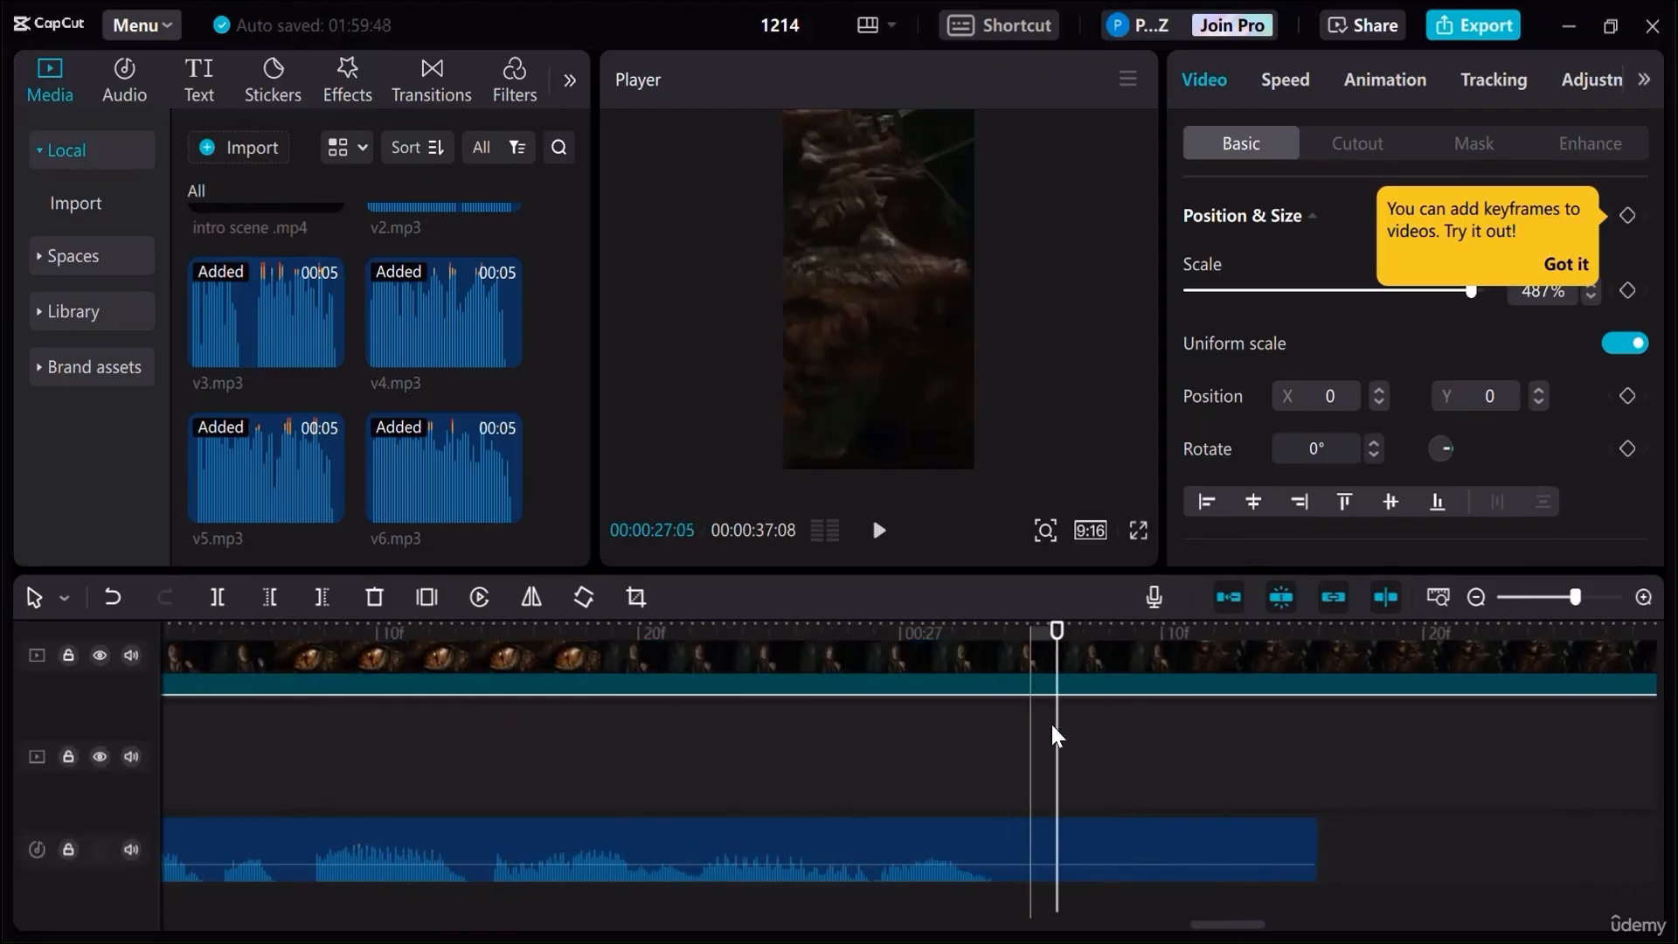
click(1105, 869)
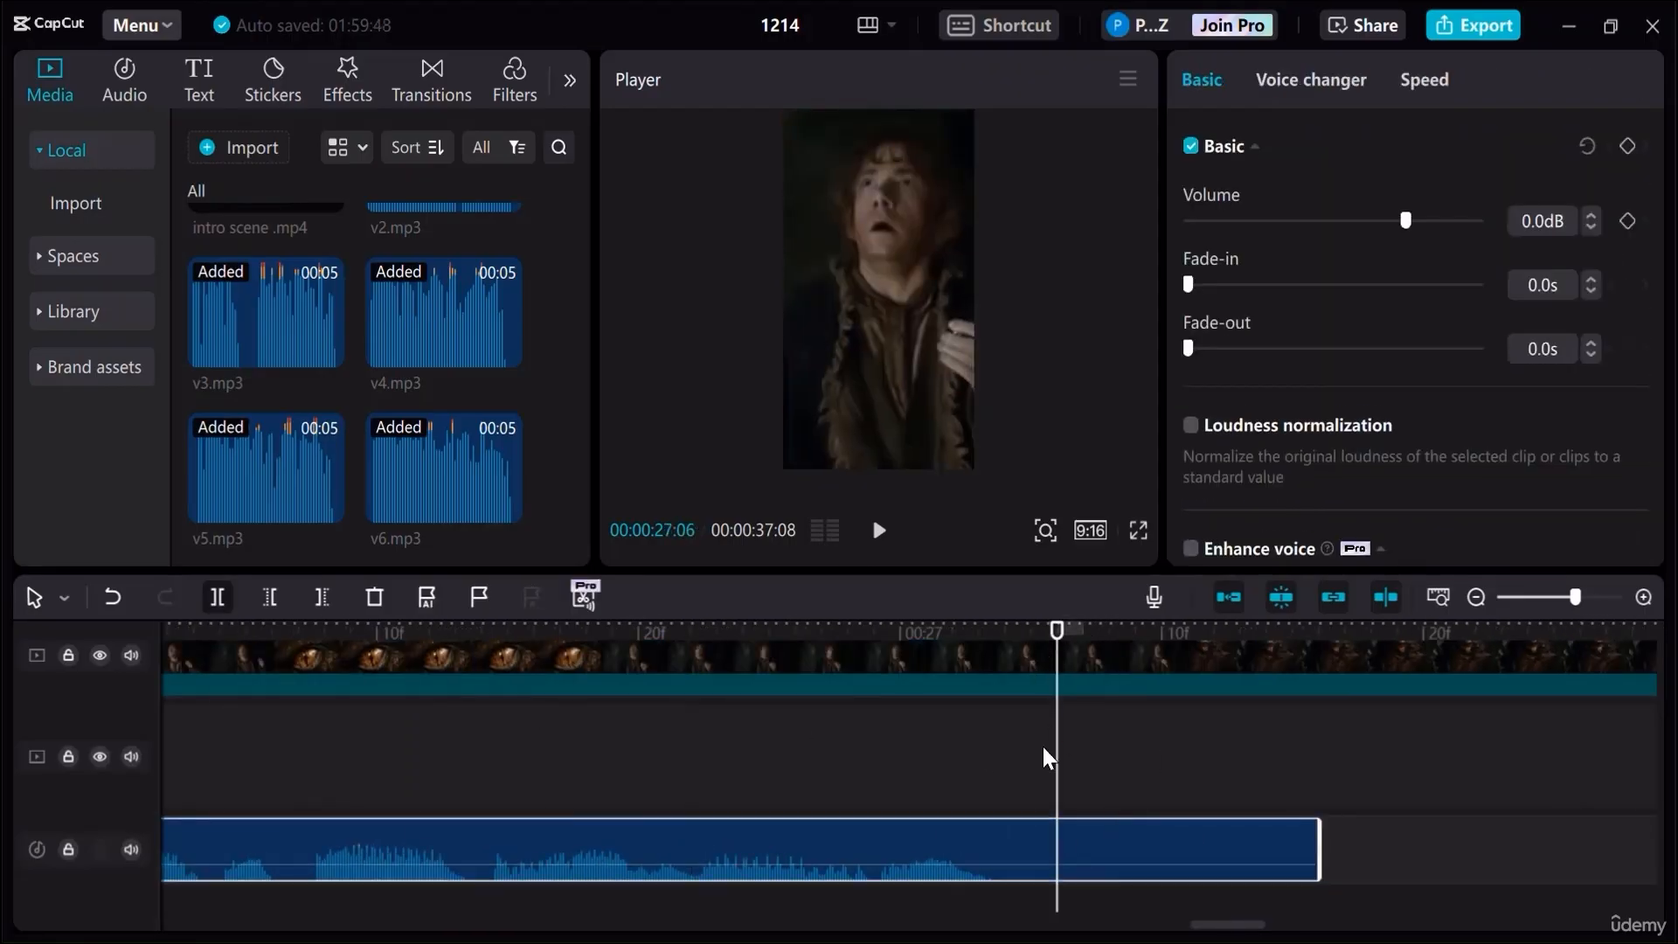
click(1088, 681)
click(218, 597)
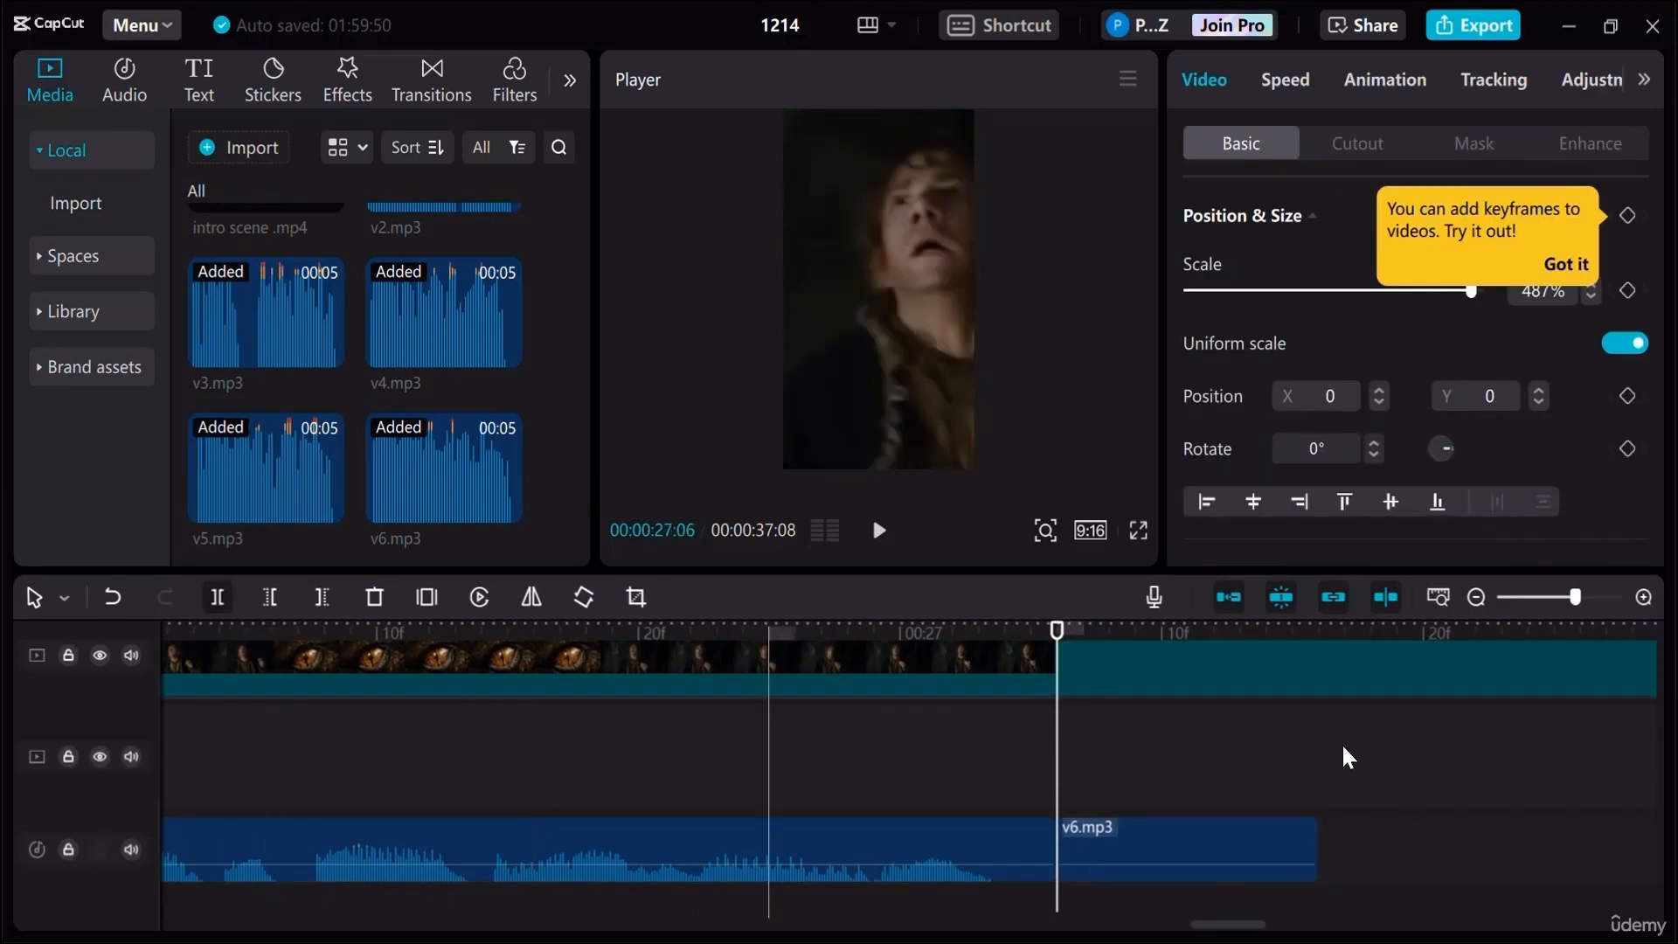
click(1282, 664)
key(Delete)
click(1167, 834)
key(Delete)
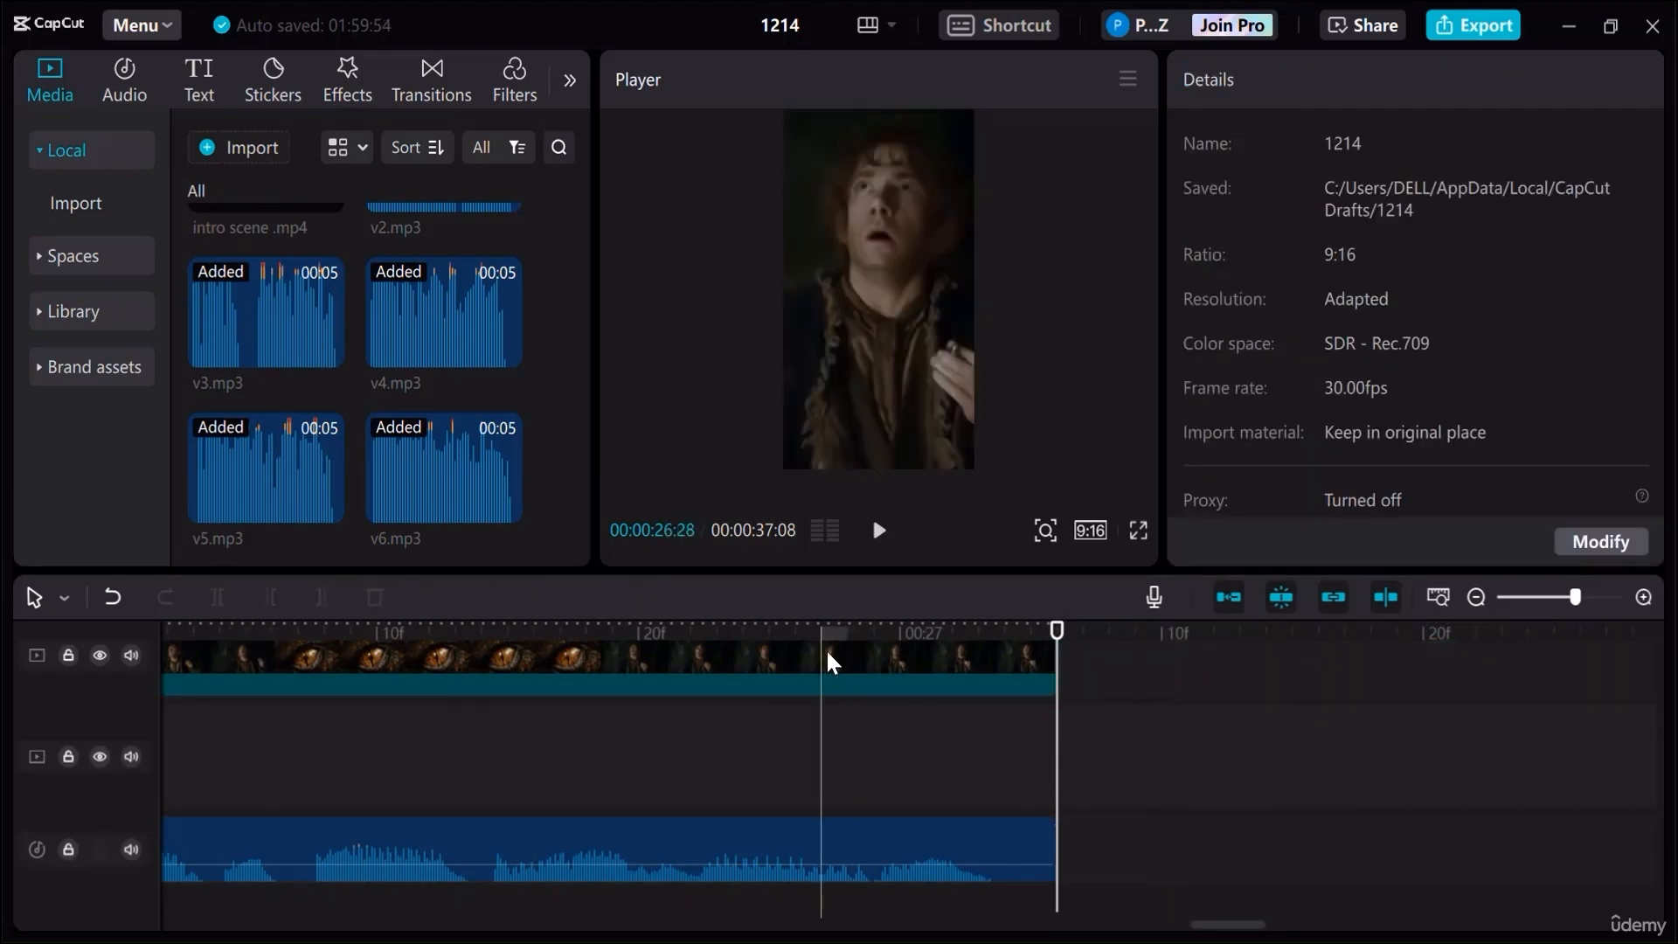
Move Scene 7.mp4 on the video track so it starts directly after scene 6.mp4
click(826, 657)
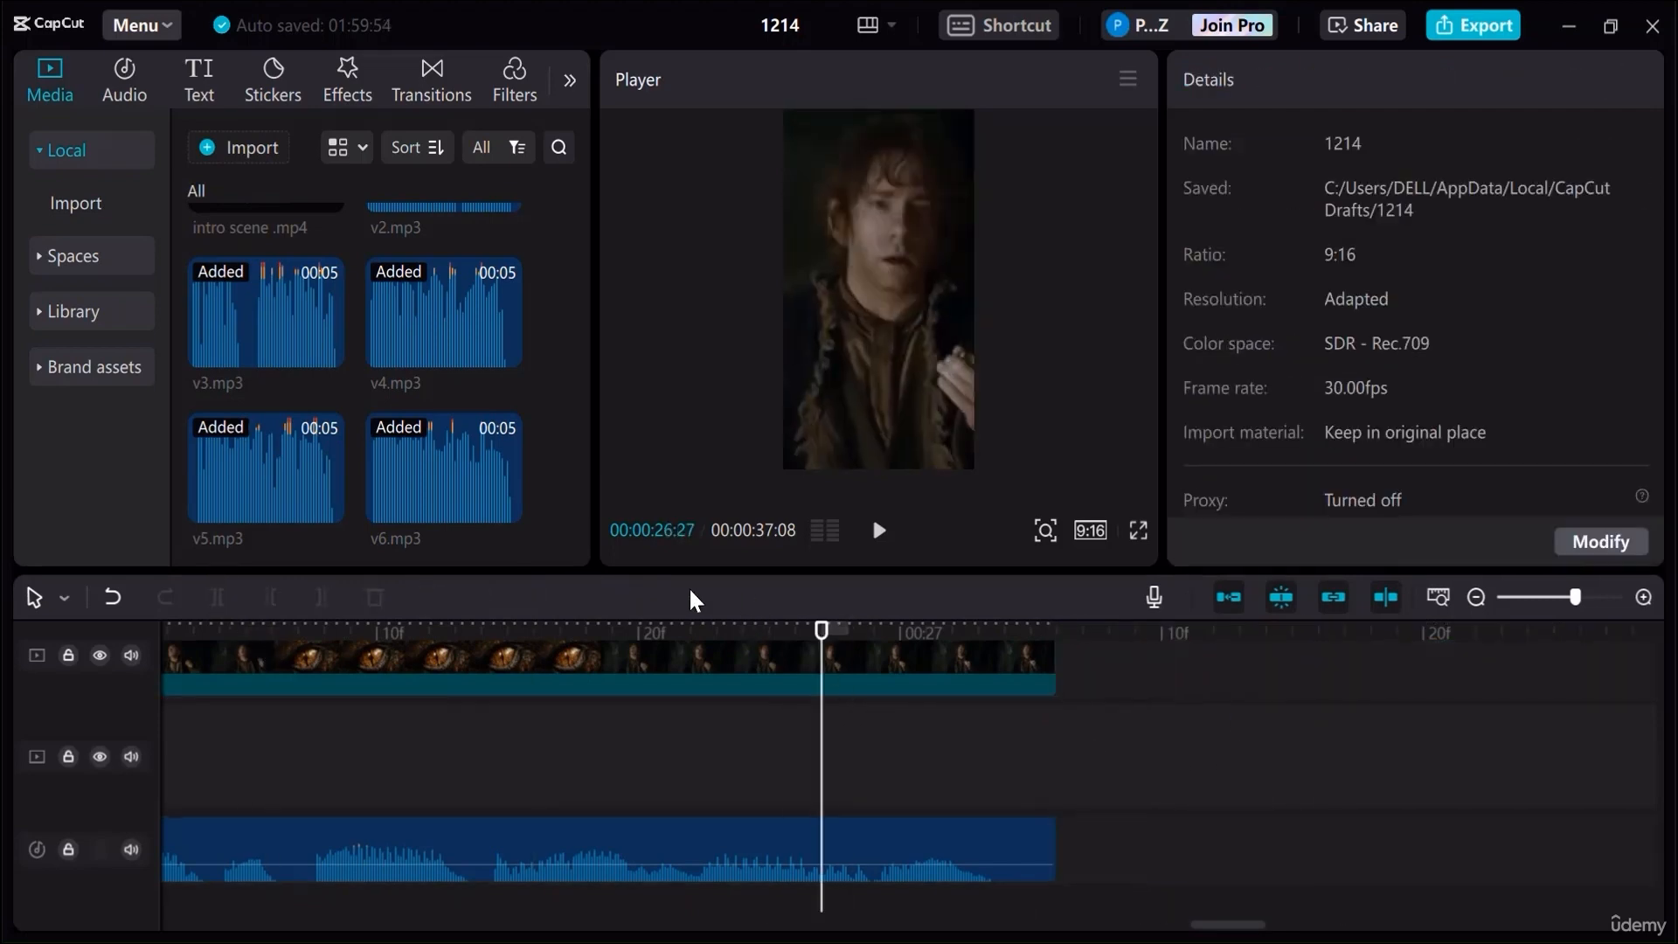
click(1474, 597)
click(1475, 597)
click(1473, 600)
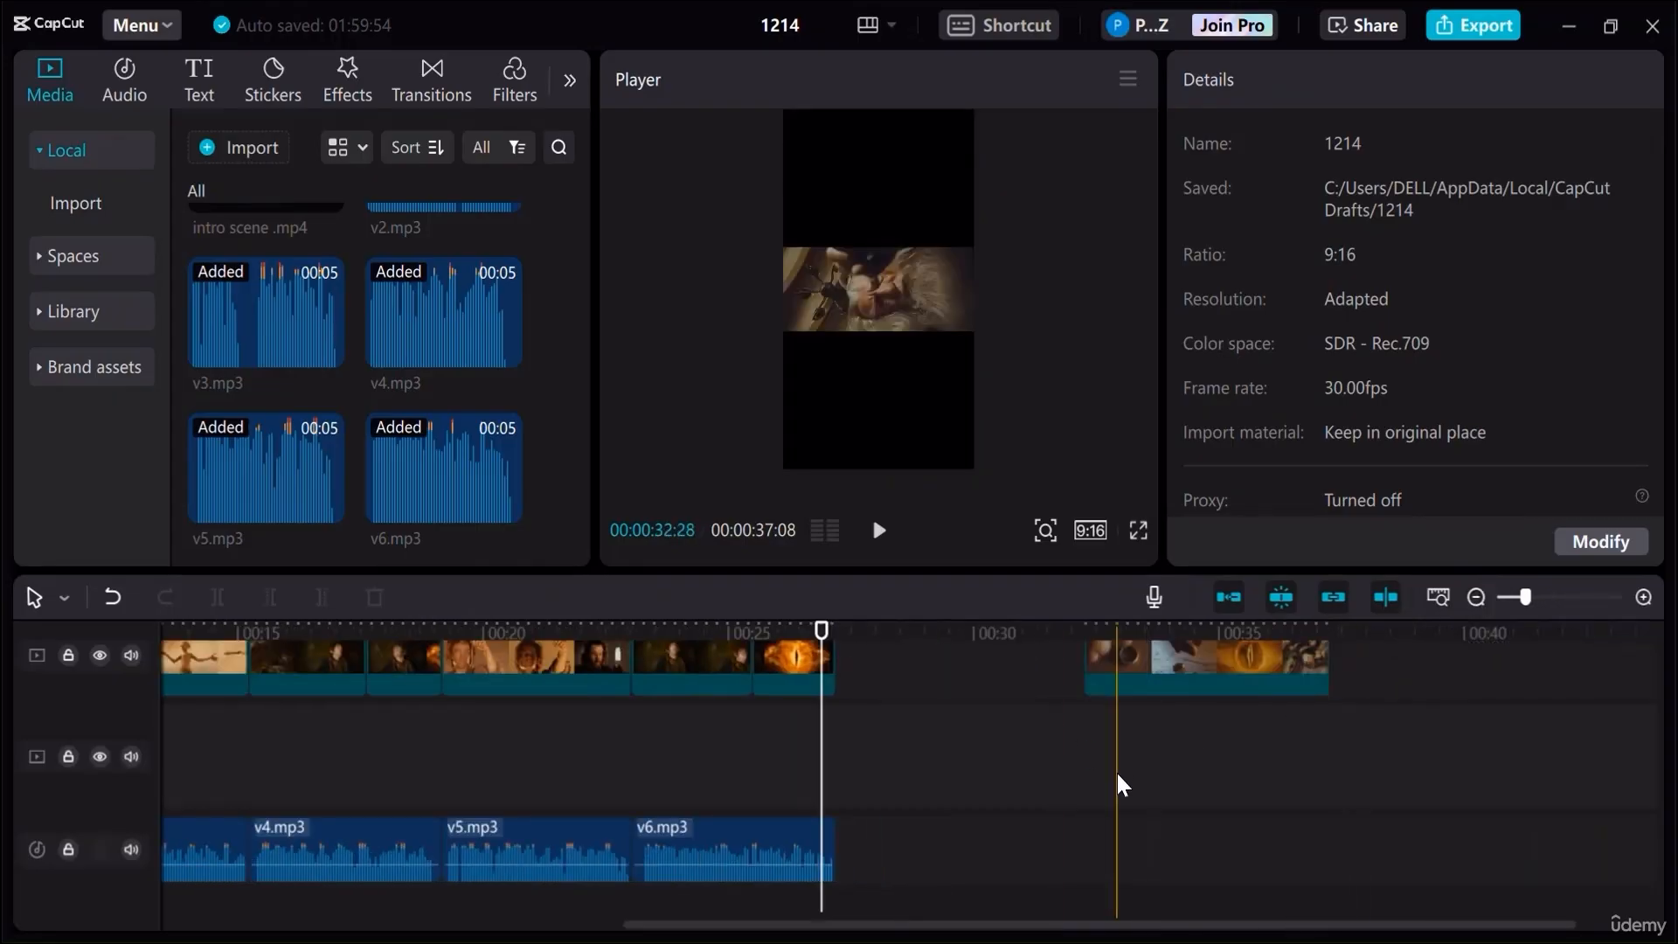
drag(1130, 684, 933, 696)
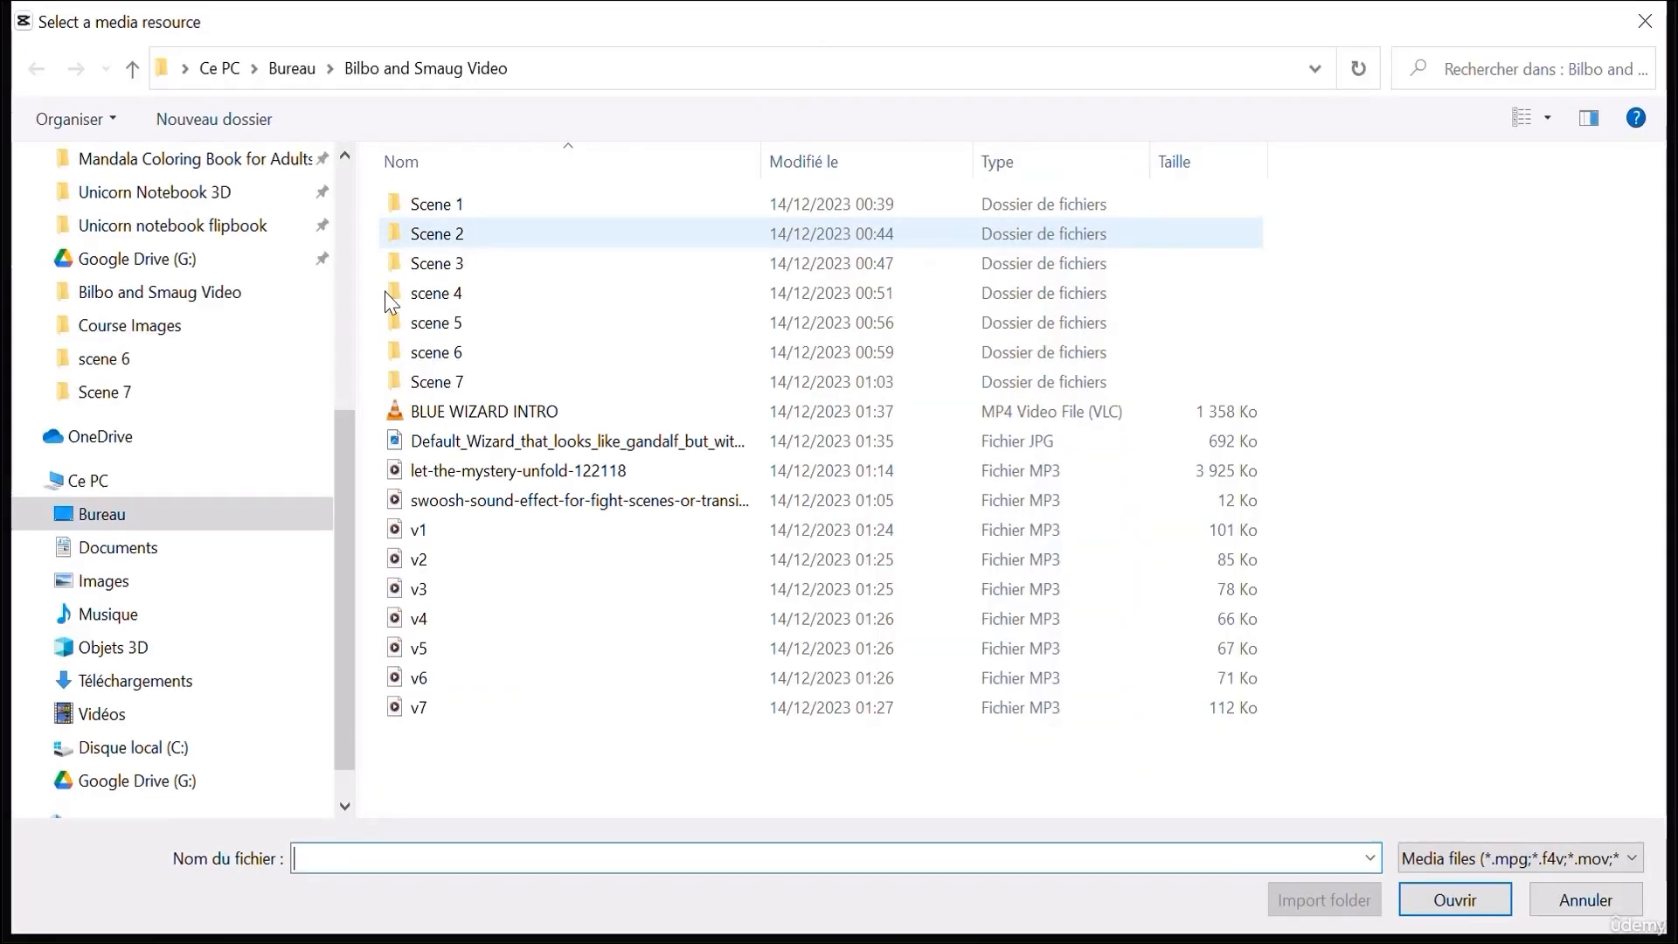
Import the voiceover file v7.mp3 and place it on the voiceover track directly after v6.mp3
click(440, 706)
double_click(440, 706)
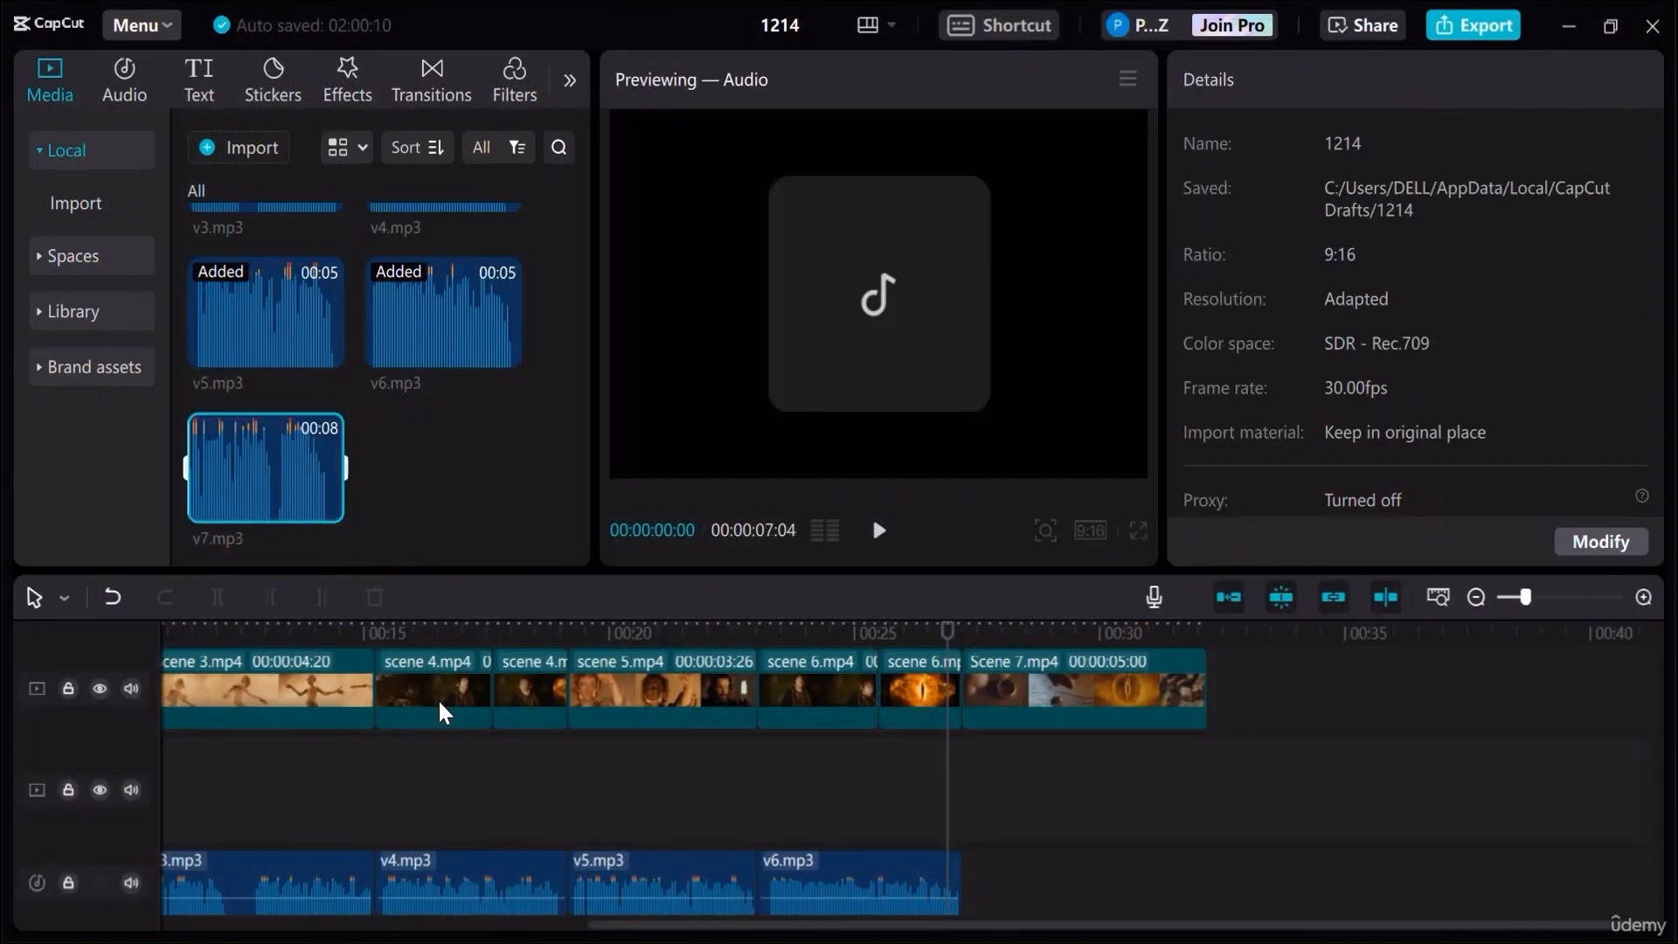
drag(907, 890, 989, 916)
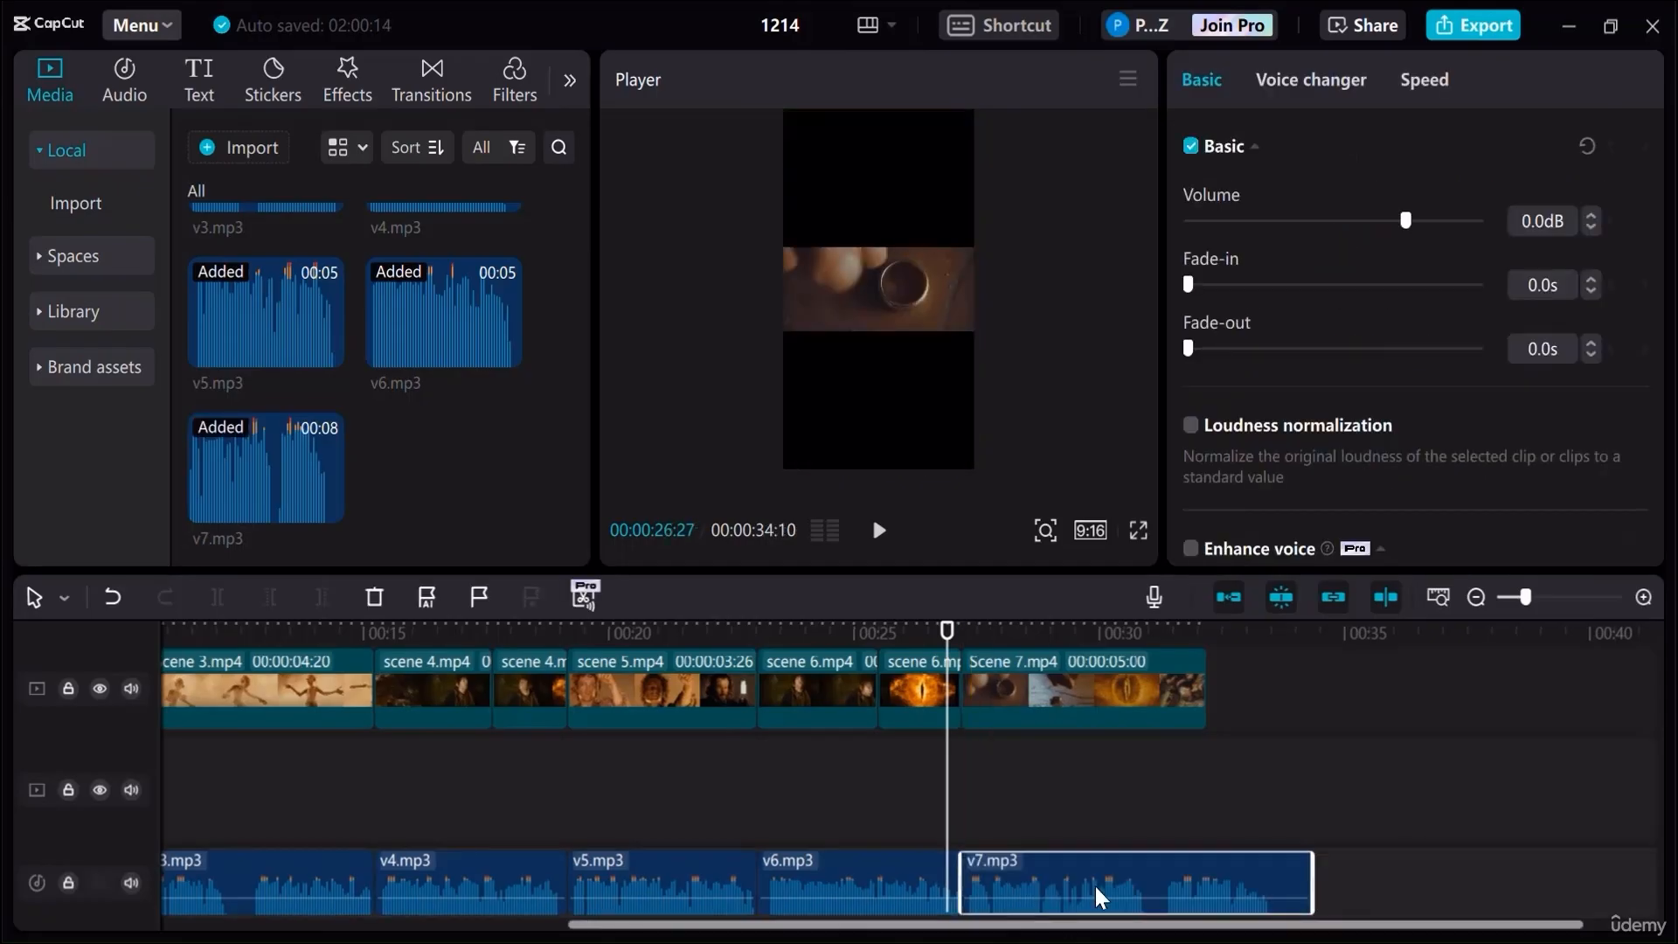
Play back Scene 7.mp4 with v7.mp3 and split v7.mp3 at 00:00:30:26, where the pause in the narration begins
click(879, 532)
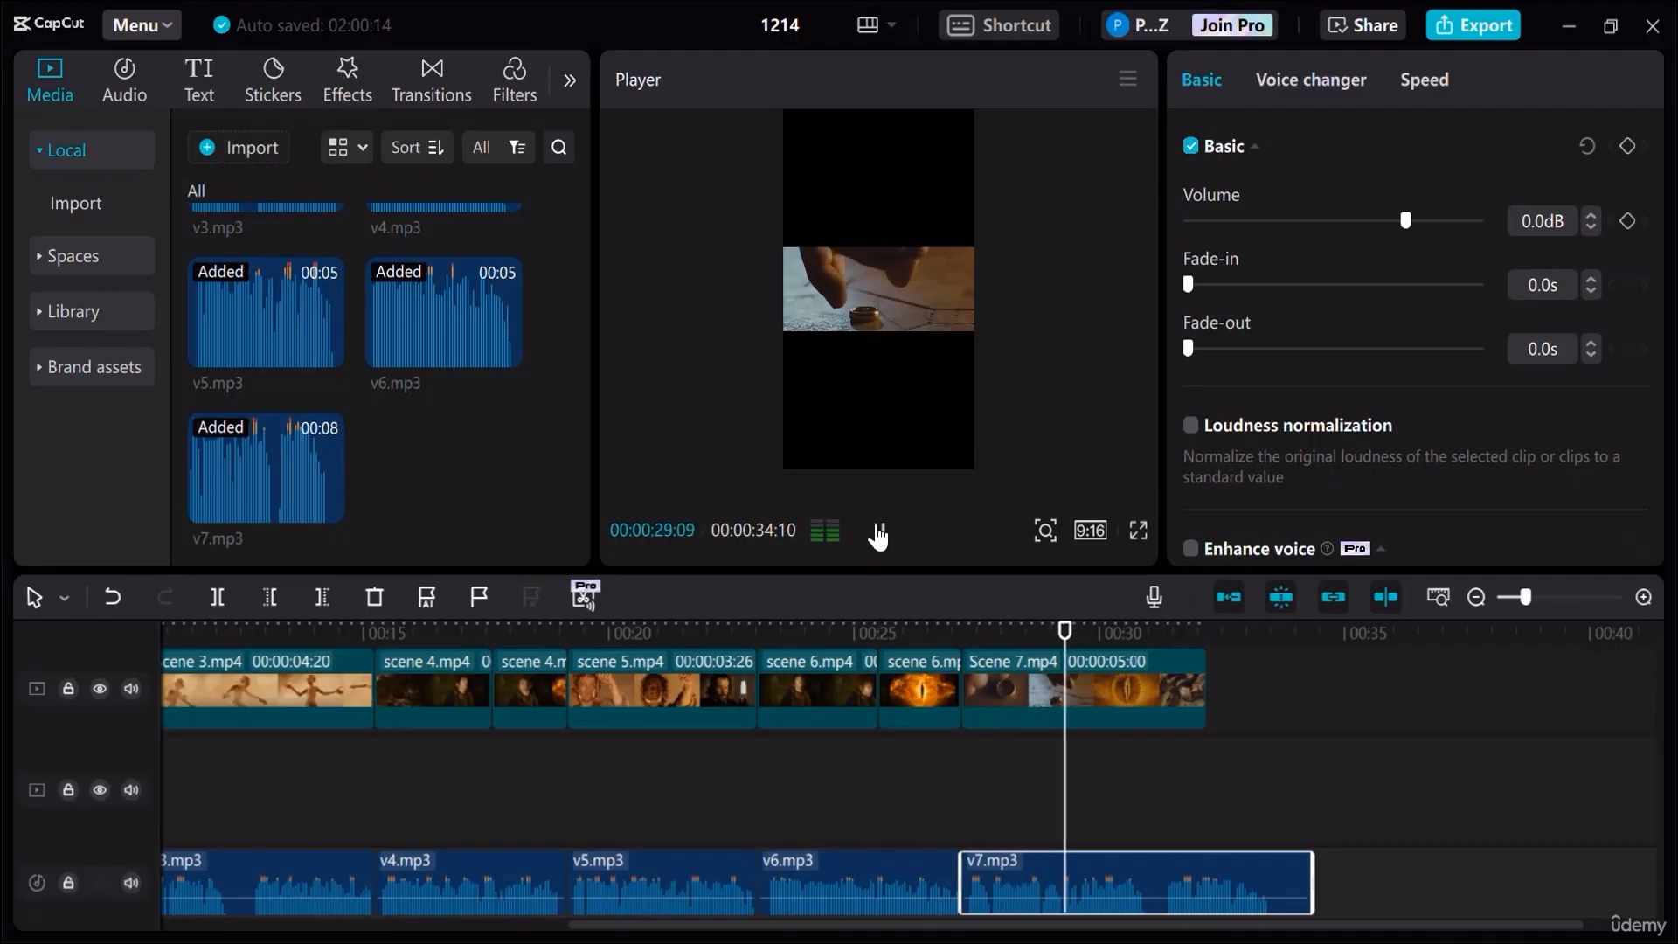
click(878, 532)
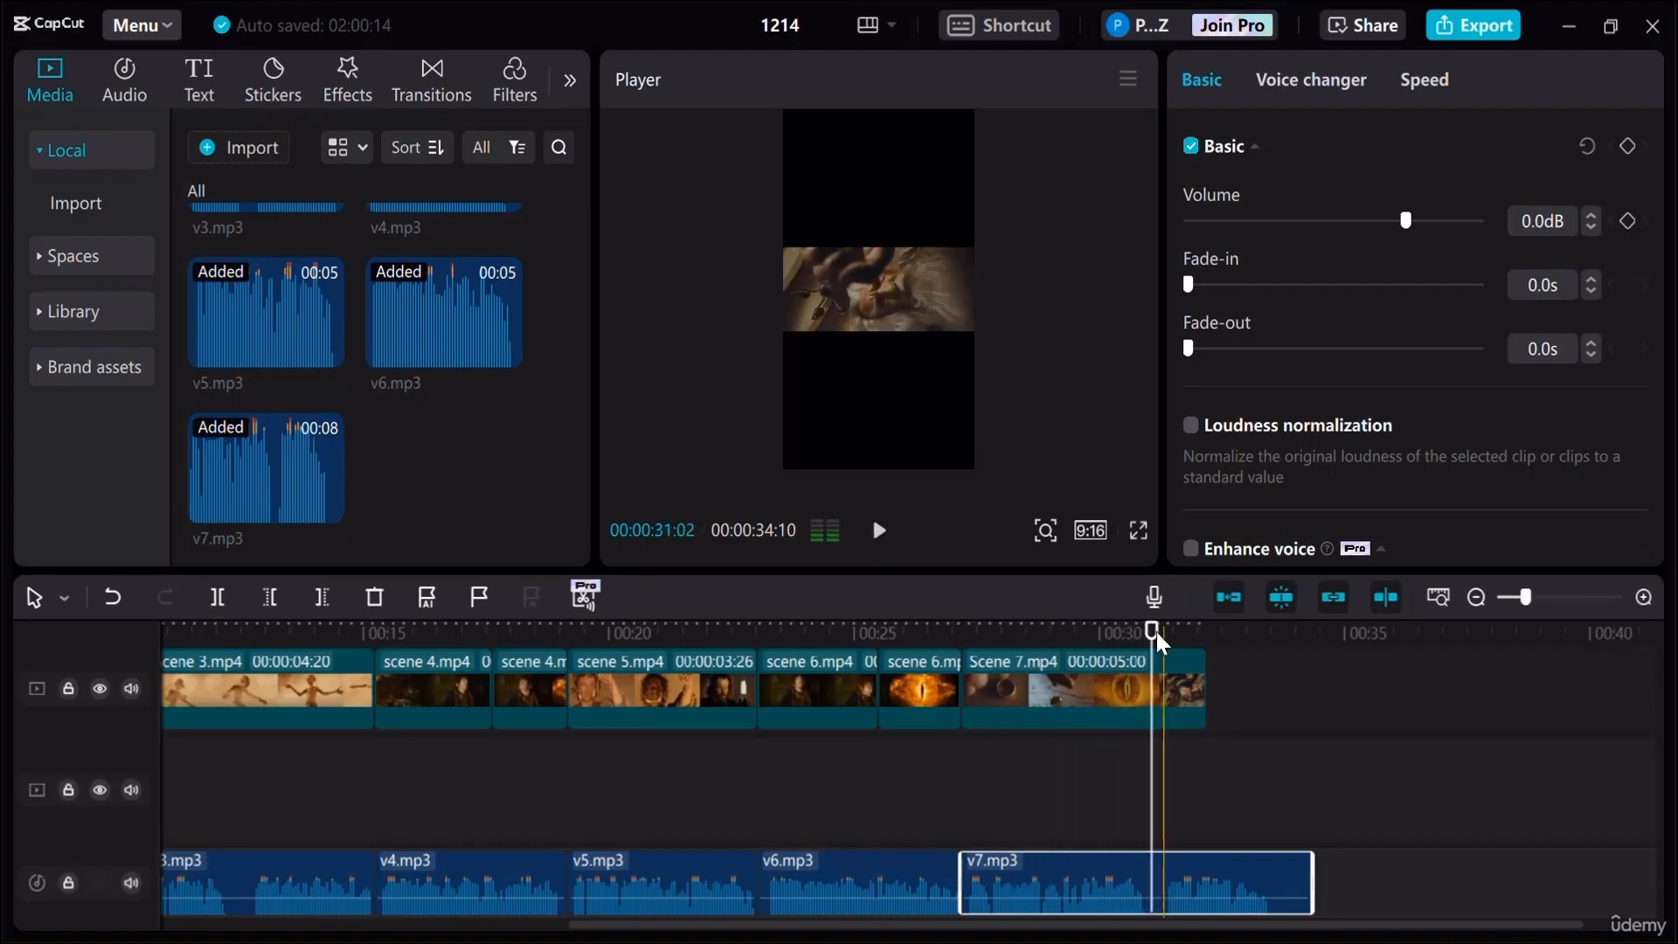
click(1643, 597)
click(1643, 597)
click(1643, 597)
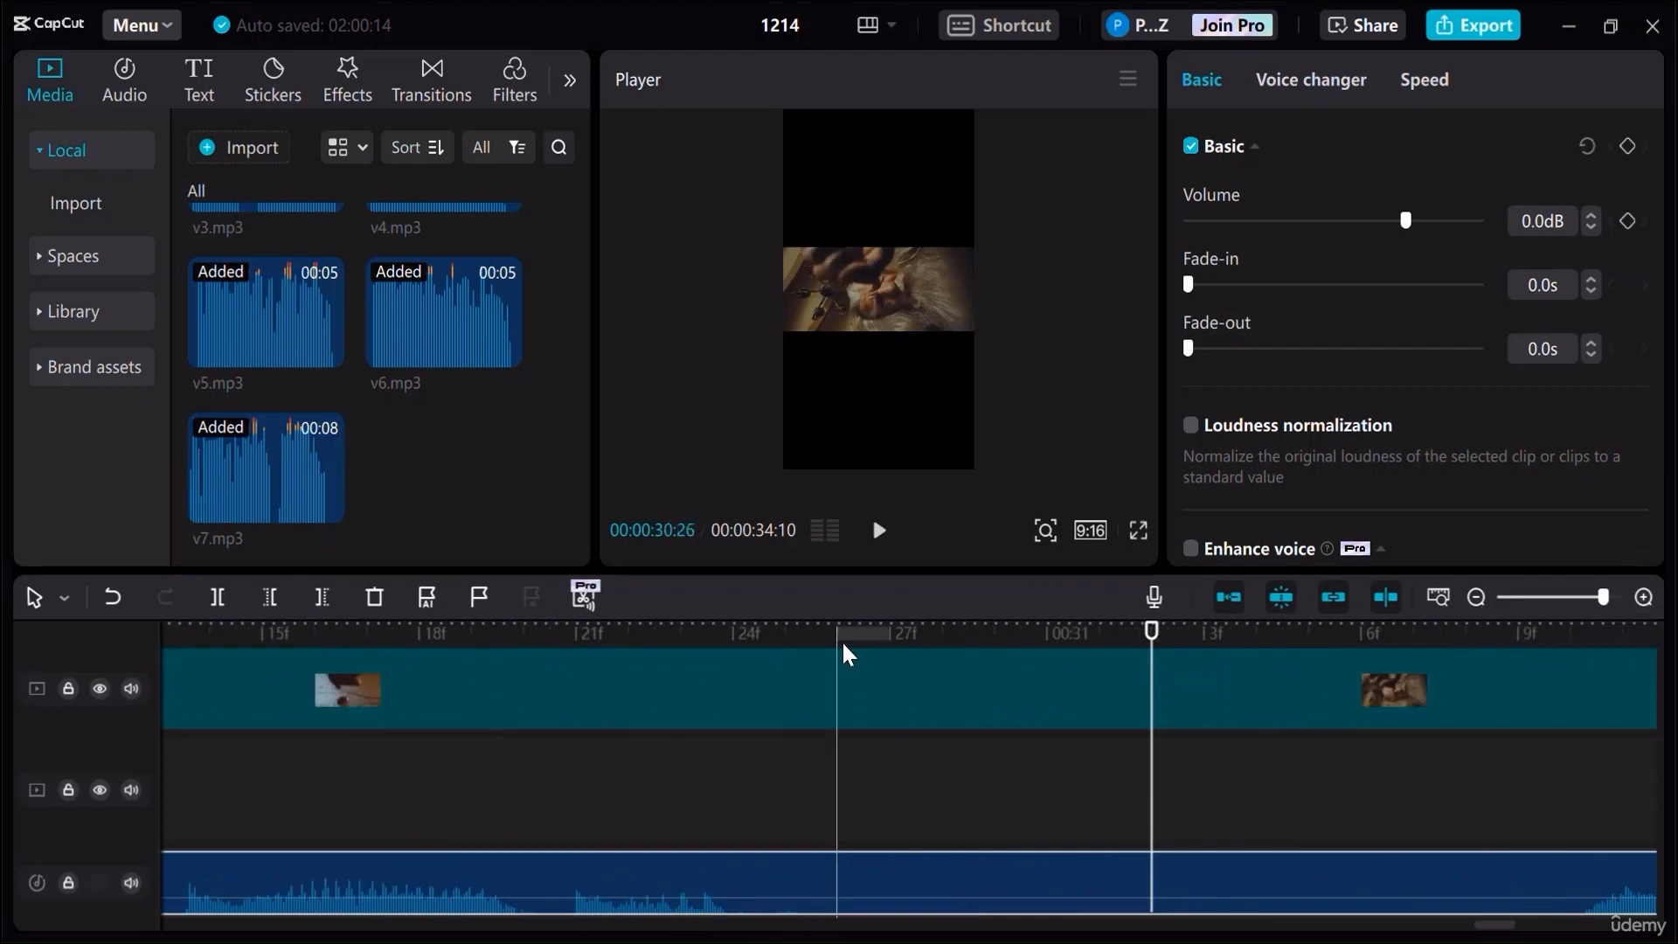
click(777, 643)
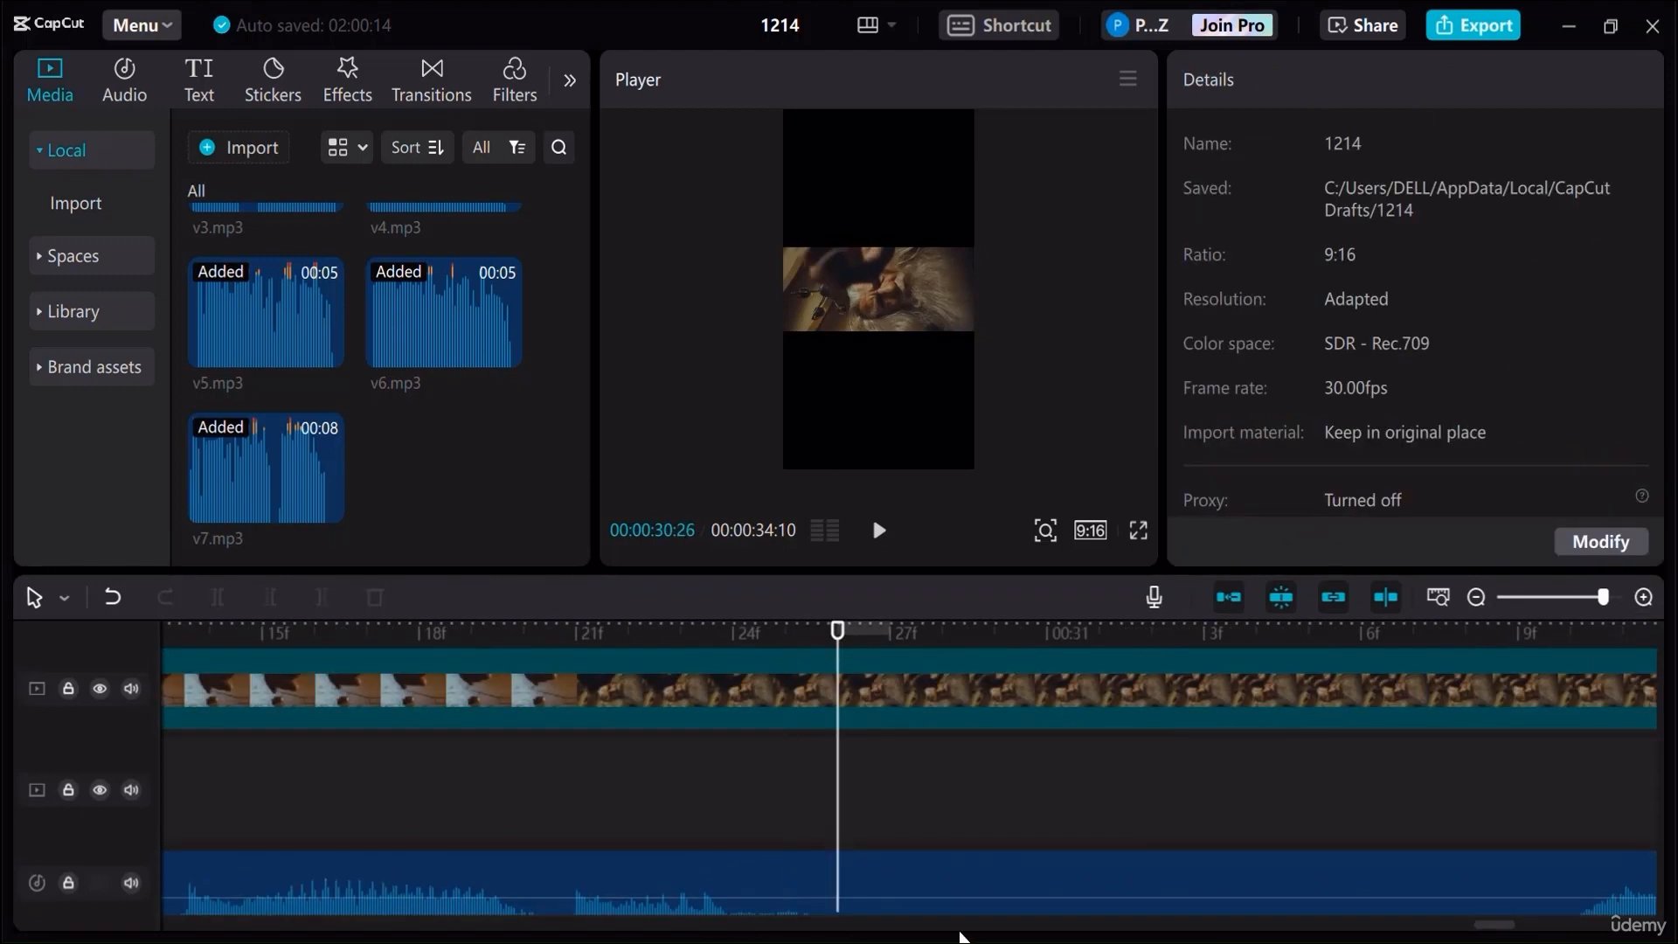
click(931, 874)
key(ctrl+b)
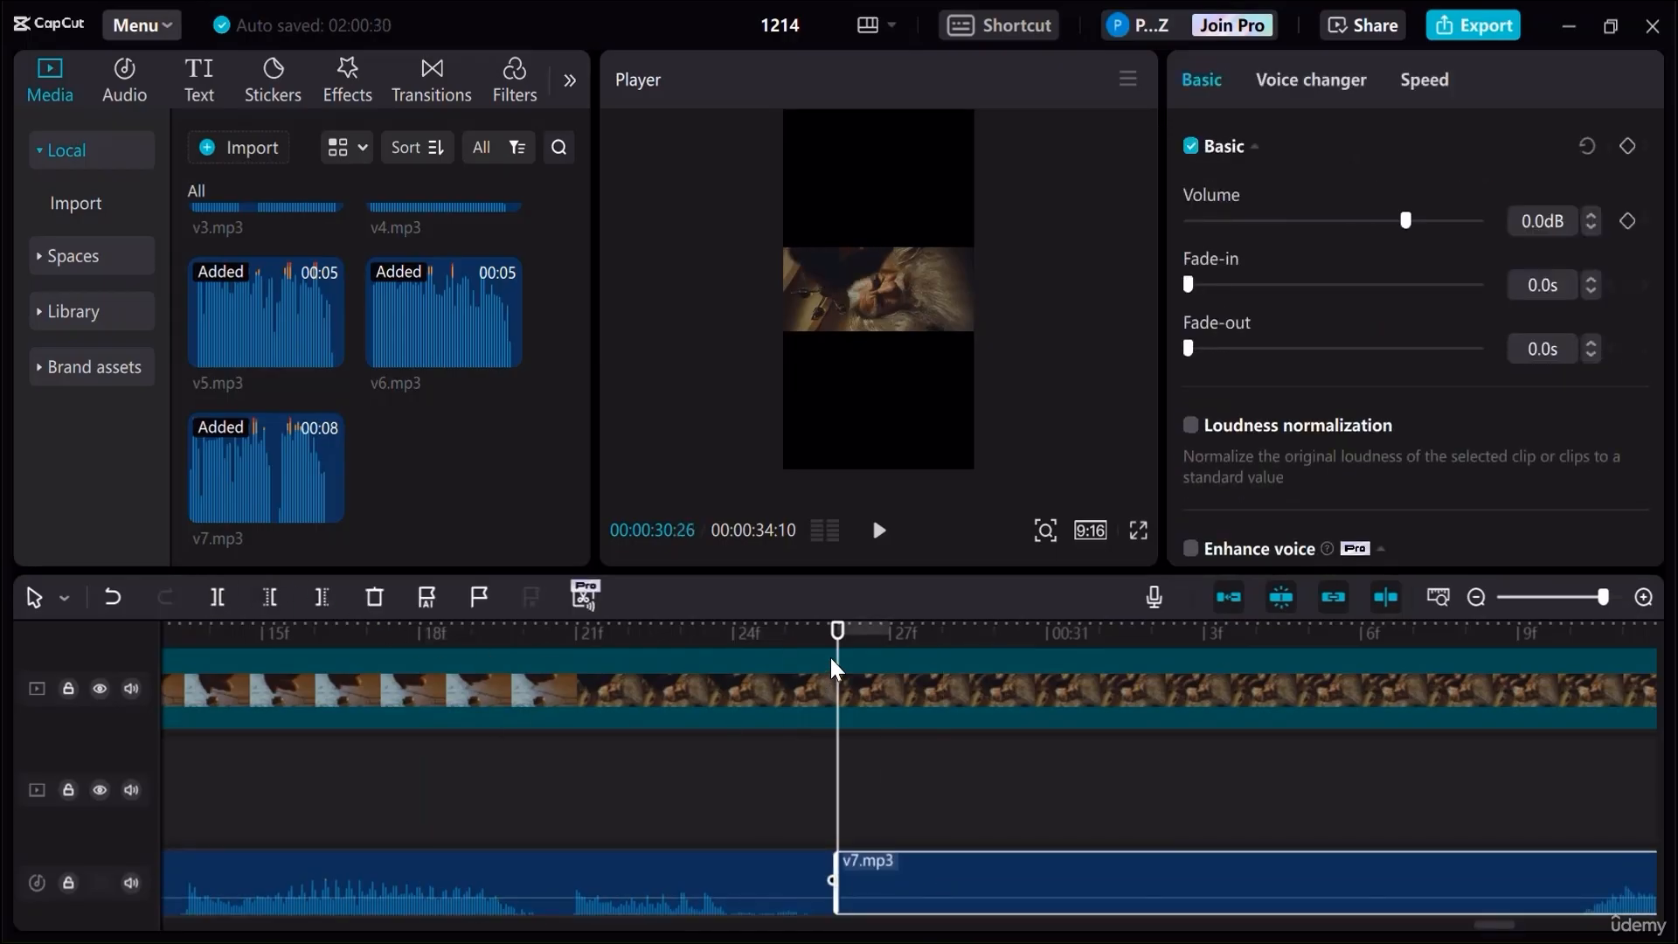
Split v7.mp3 again at 00:00:31:09, delete the silent piece, and move the remaining part against the first one
drag(900, 640, 1462, 657)
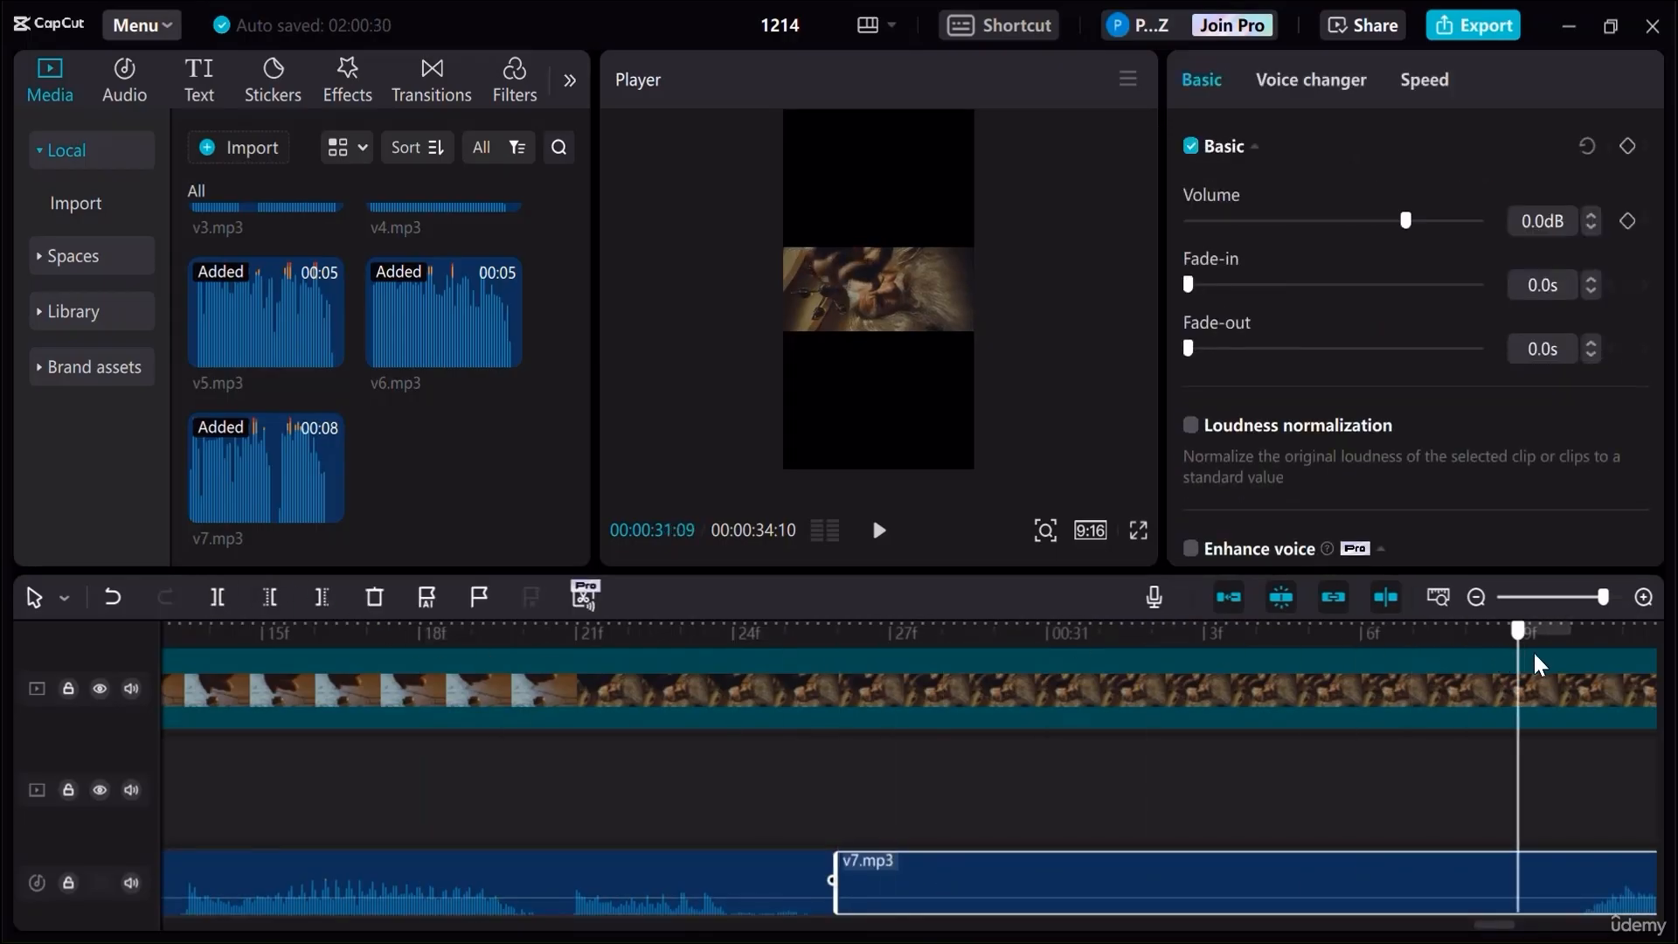
click(218, 597)
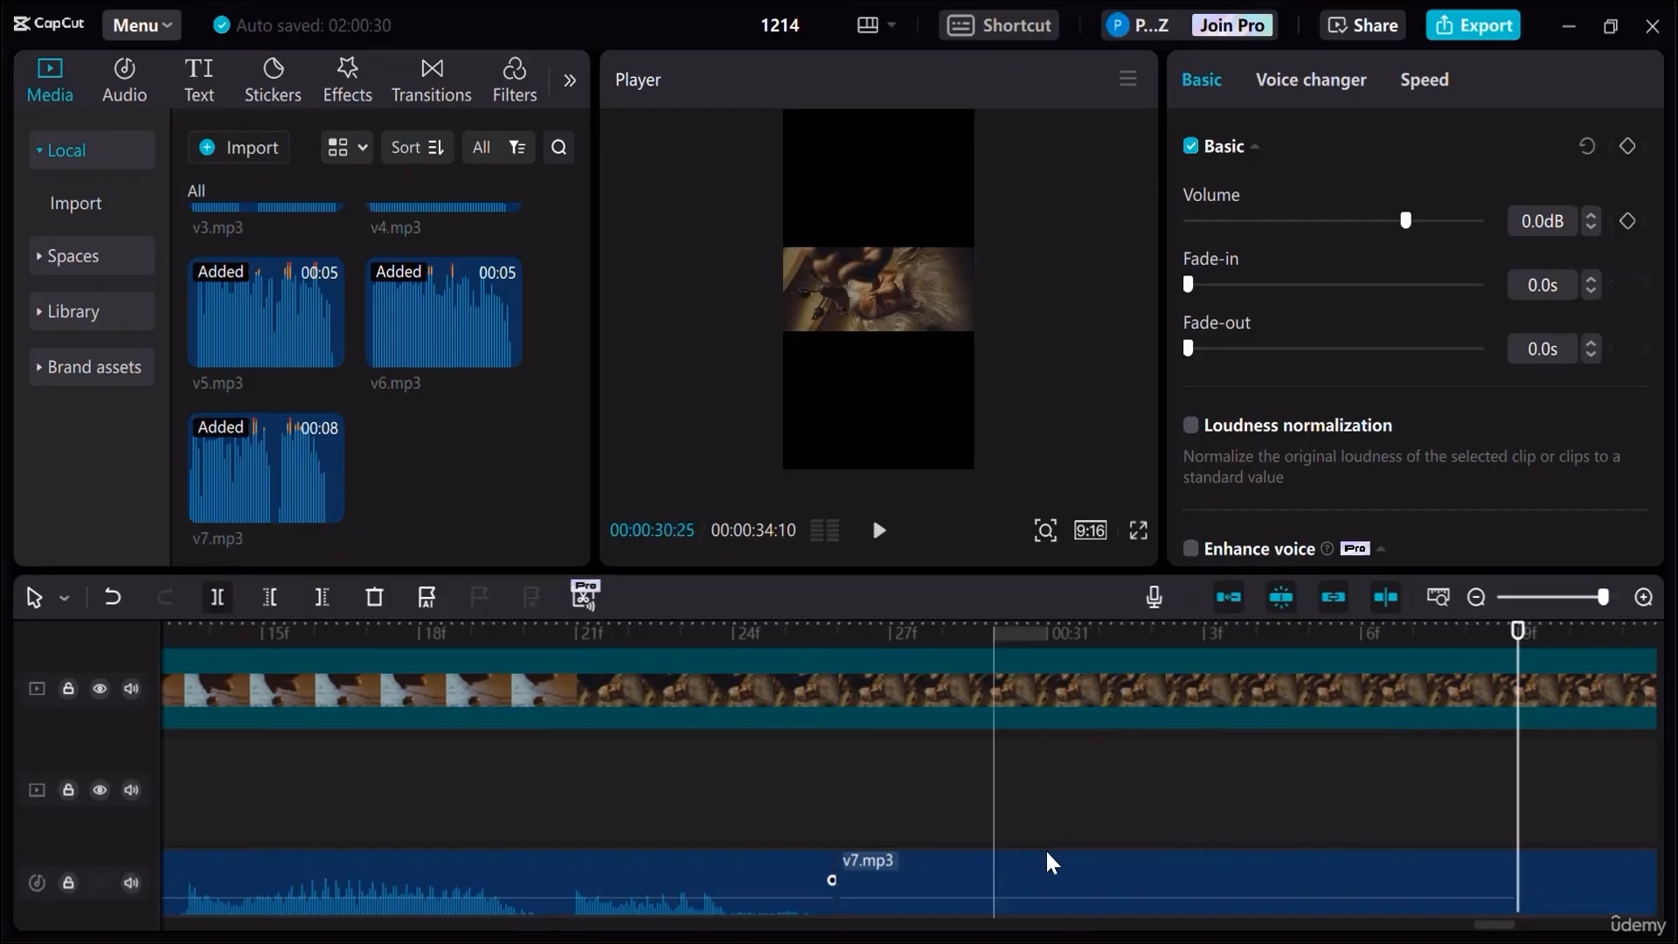
click(1056, 859)
key(Delete)
drag(1548, 879, 887, 885)
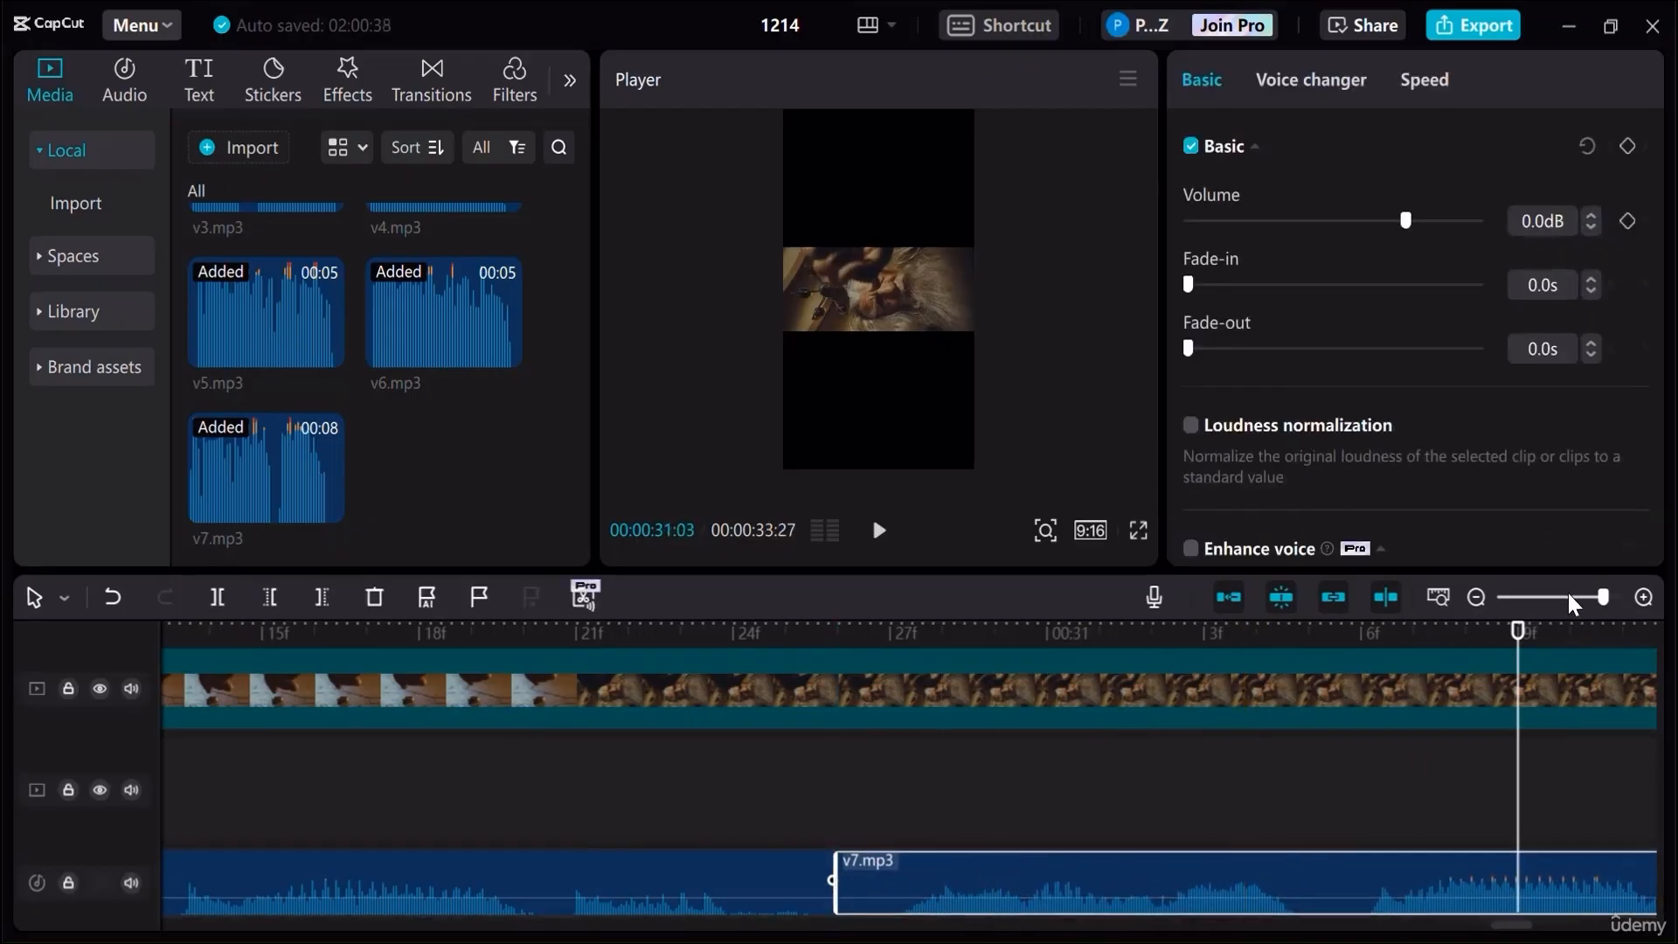
Split v7.mp3 at 00:00:31:05, cut the silent frame up to 00:00:31:06, and move the last part back to close the gap
drag(1602, 600, 1577, 598)
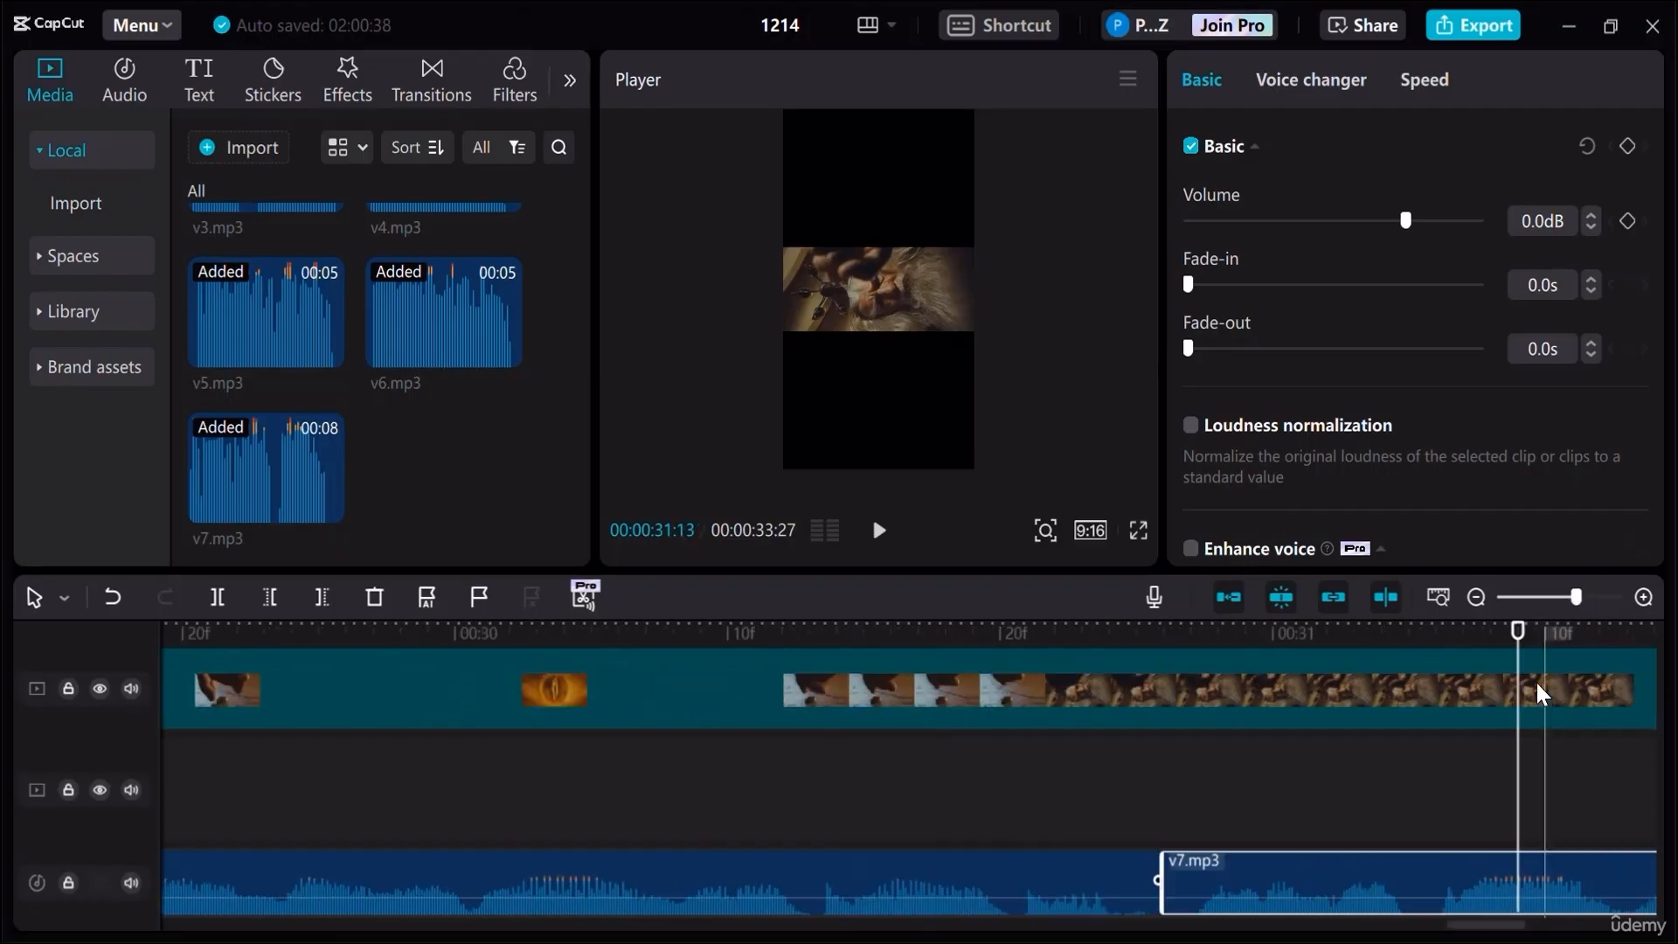
drag(1446, 651, 1414, 652)
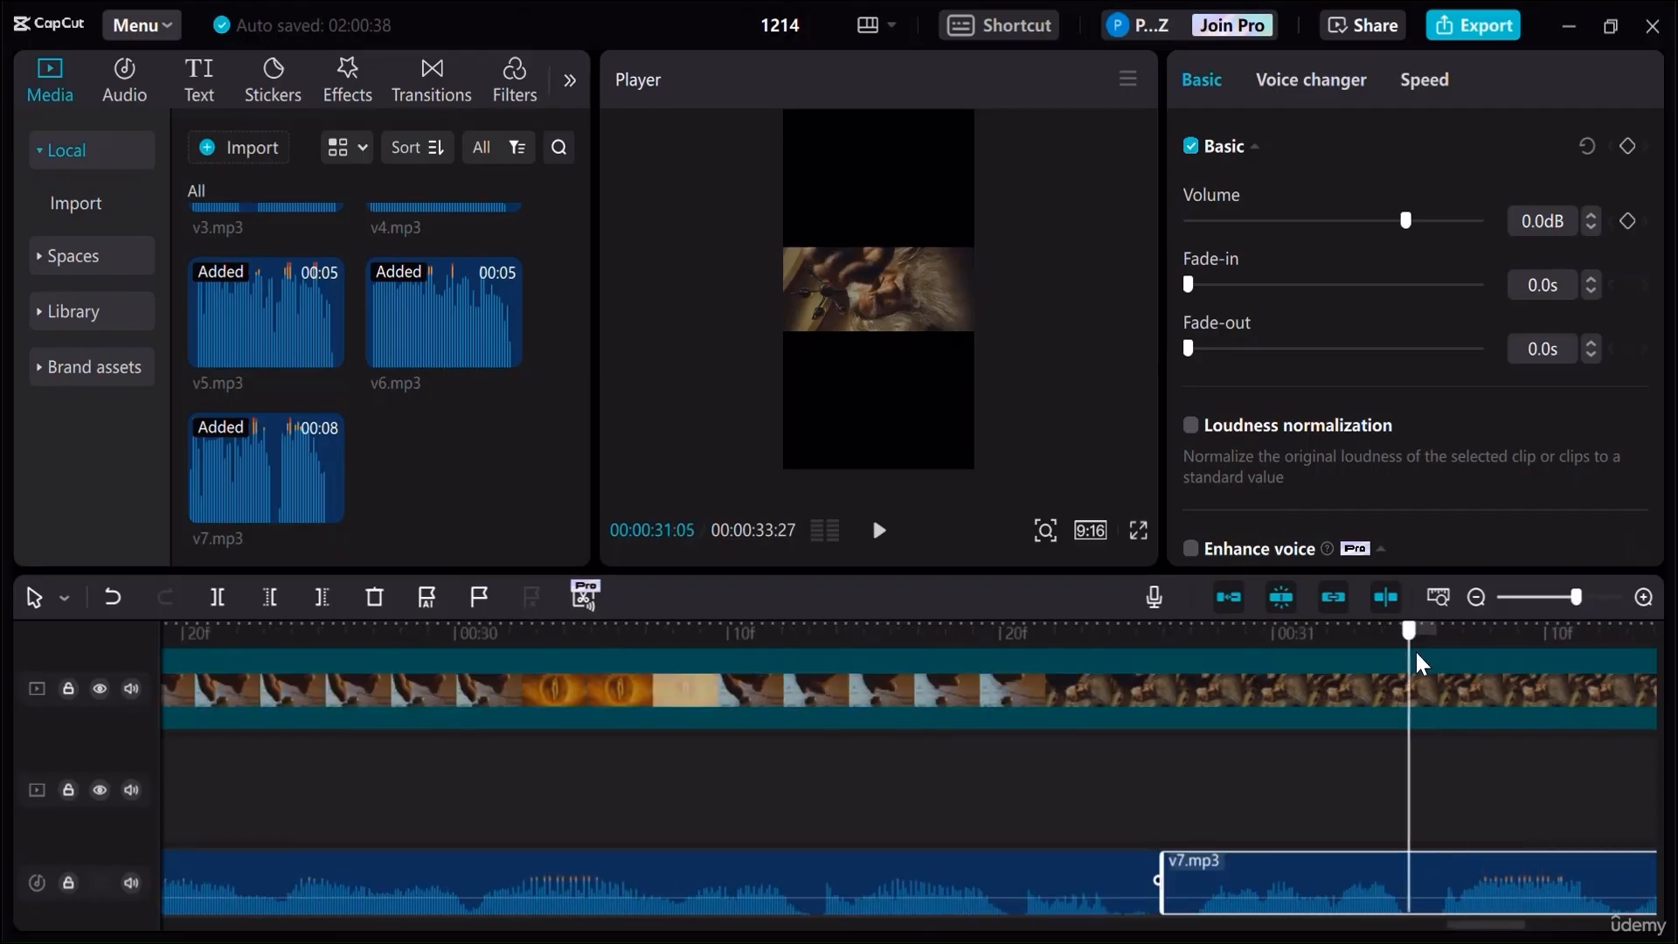
click(1643, 598)
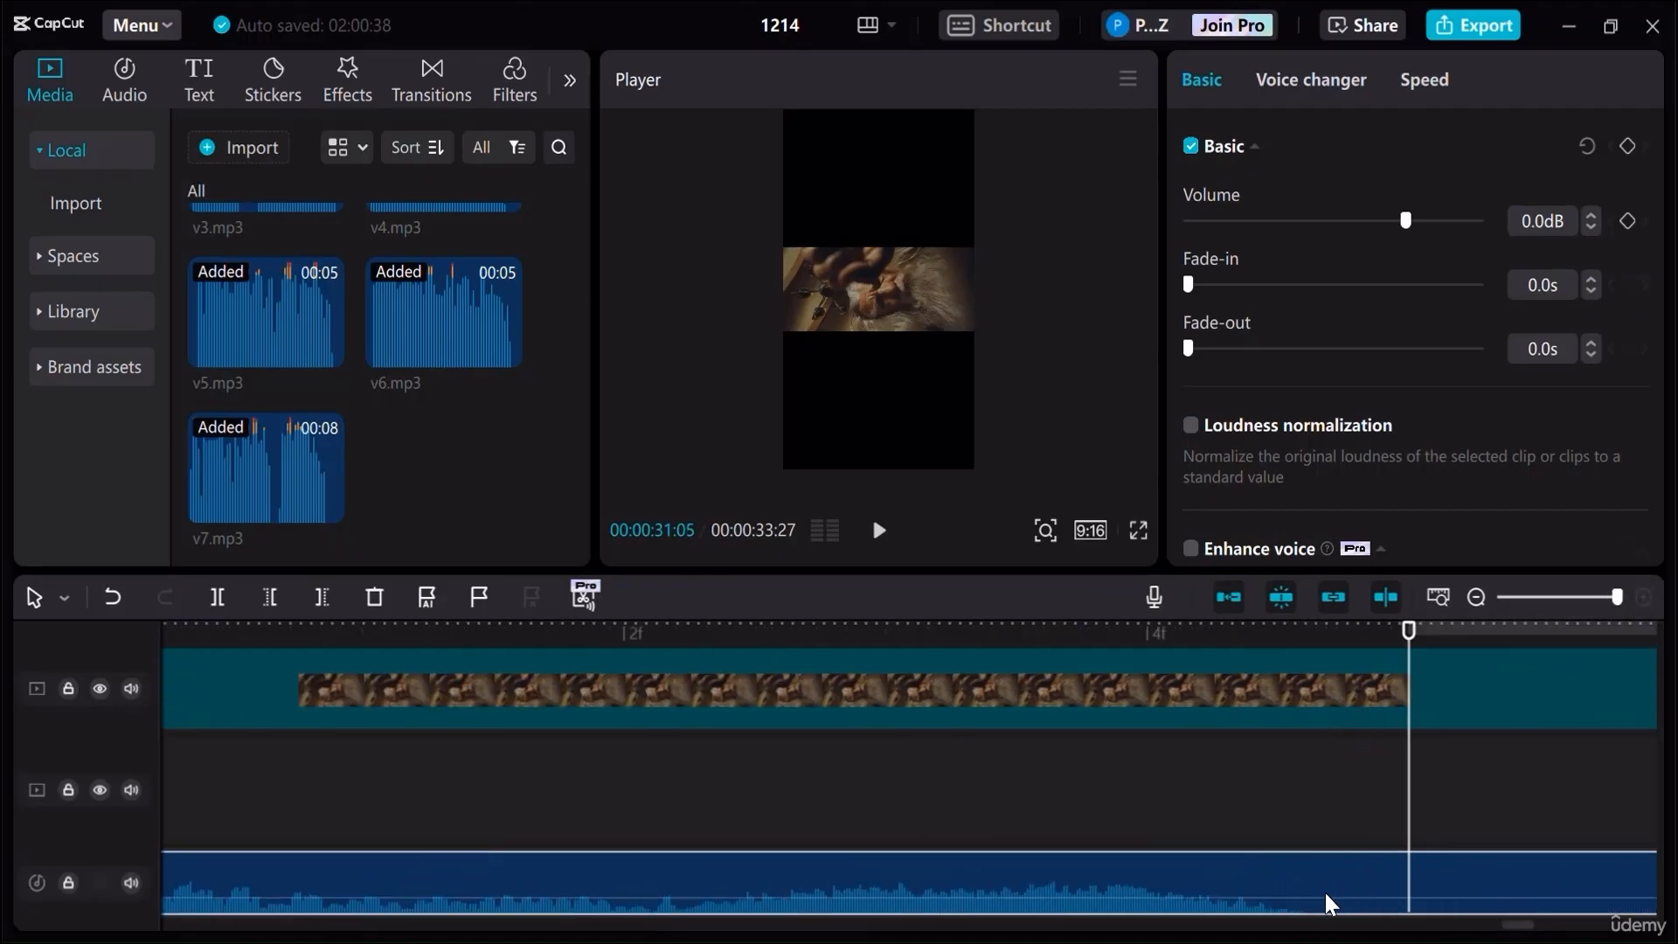
click(218, 596)
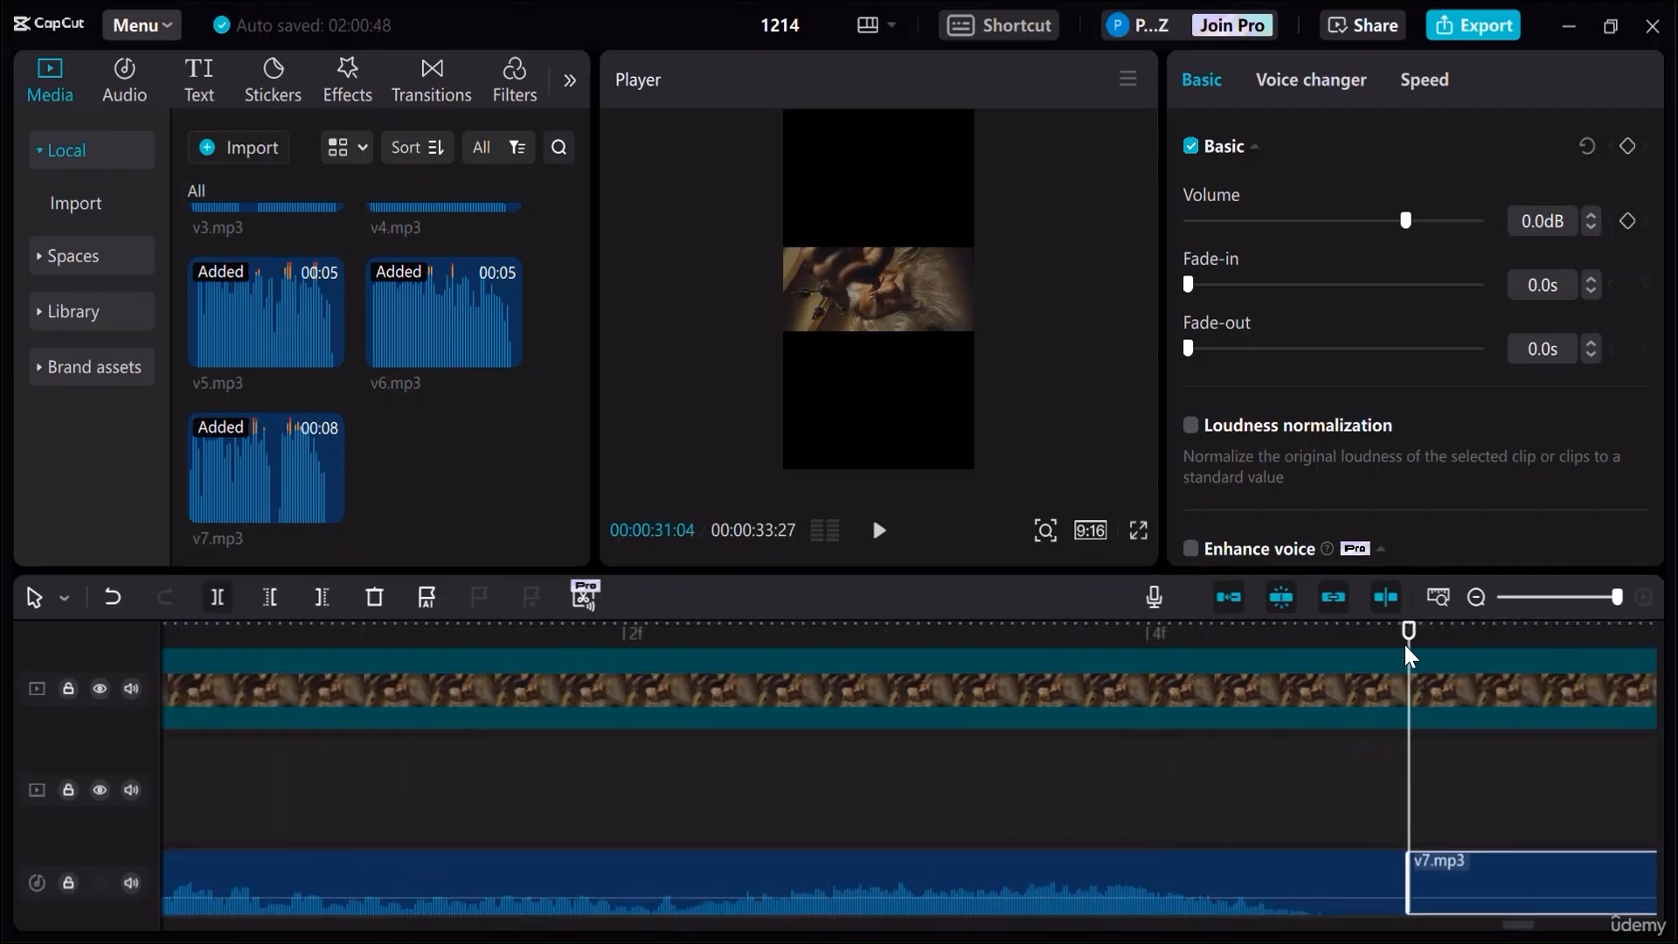
click(1474, 596)
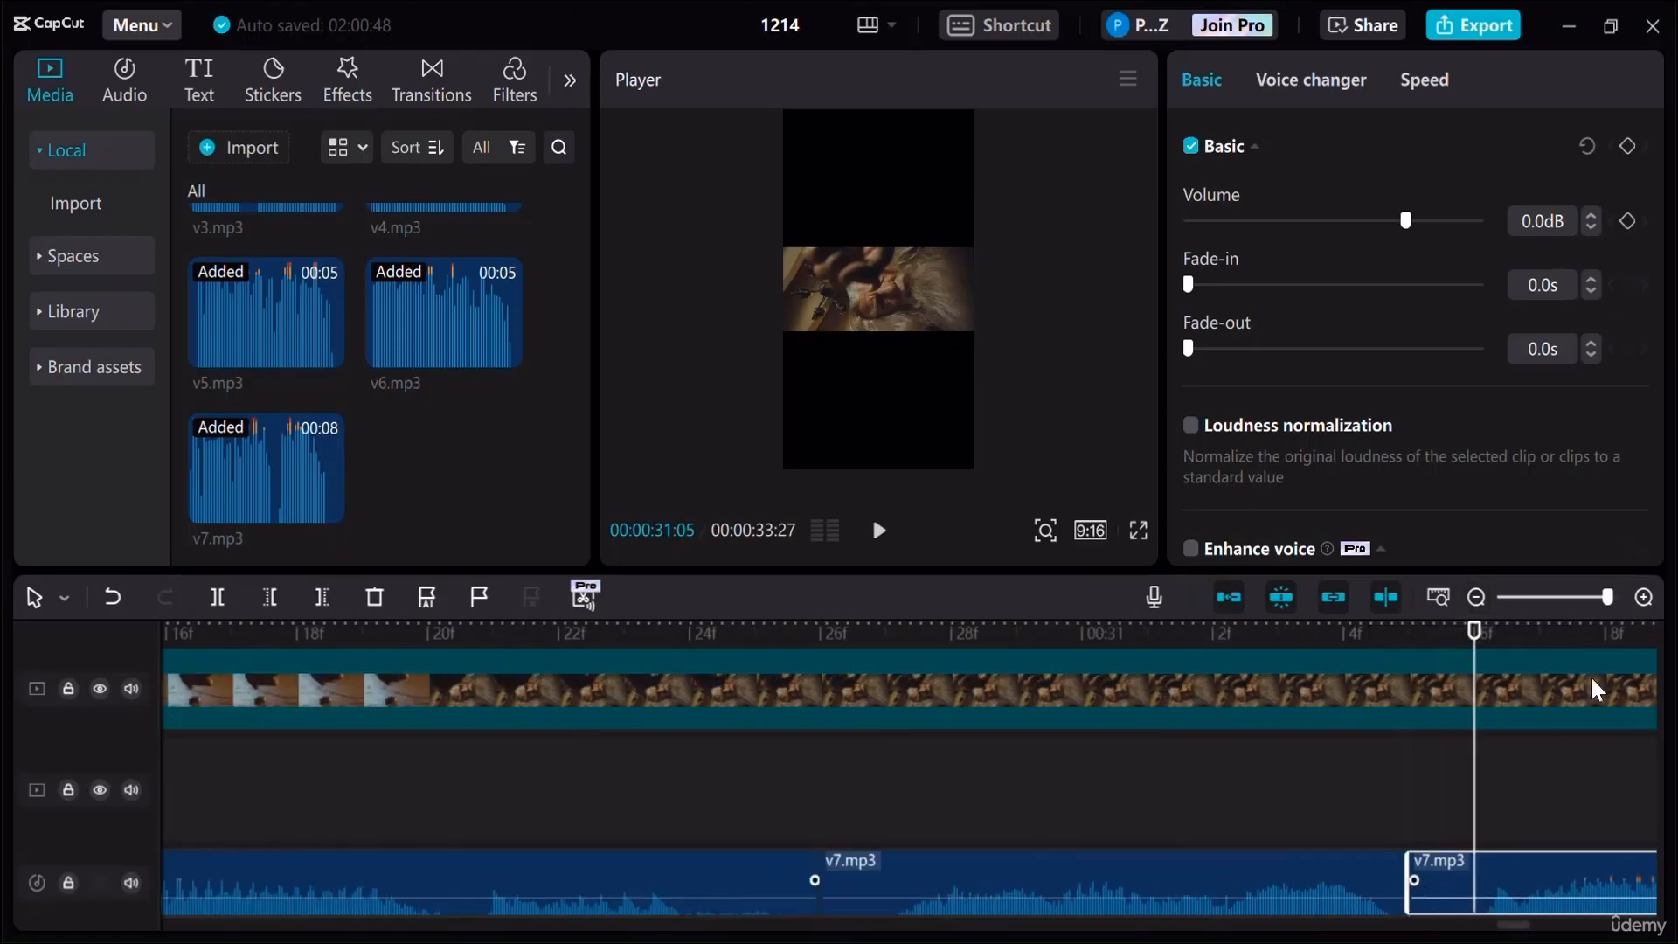
click(1643, 598)
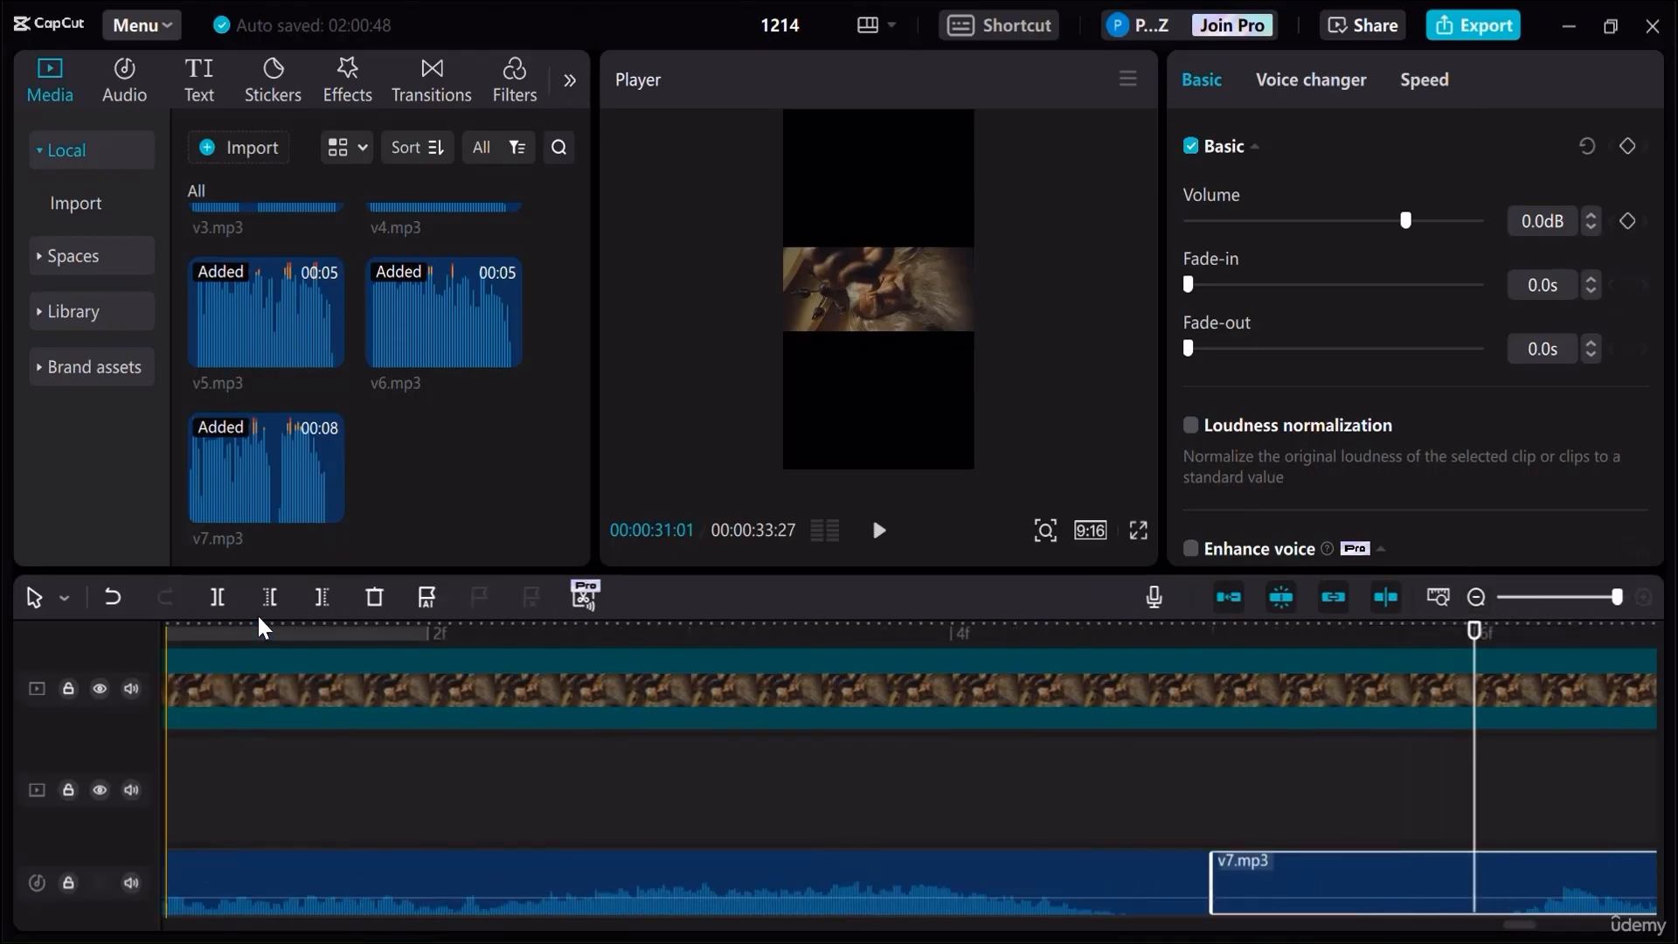
drag(1308, 883, 1209, 899)
click(1562, 599)
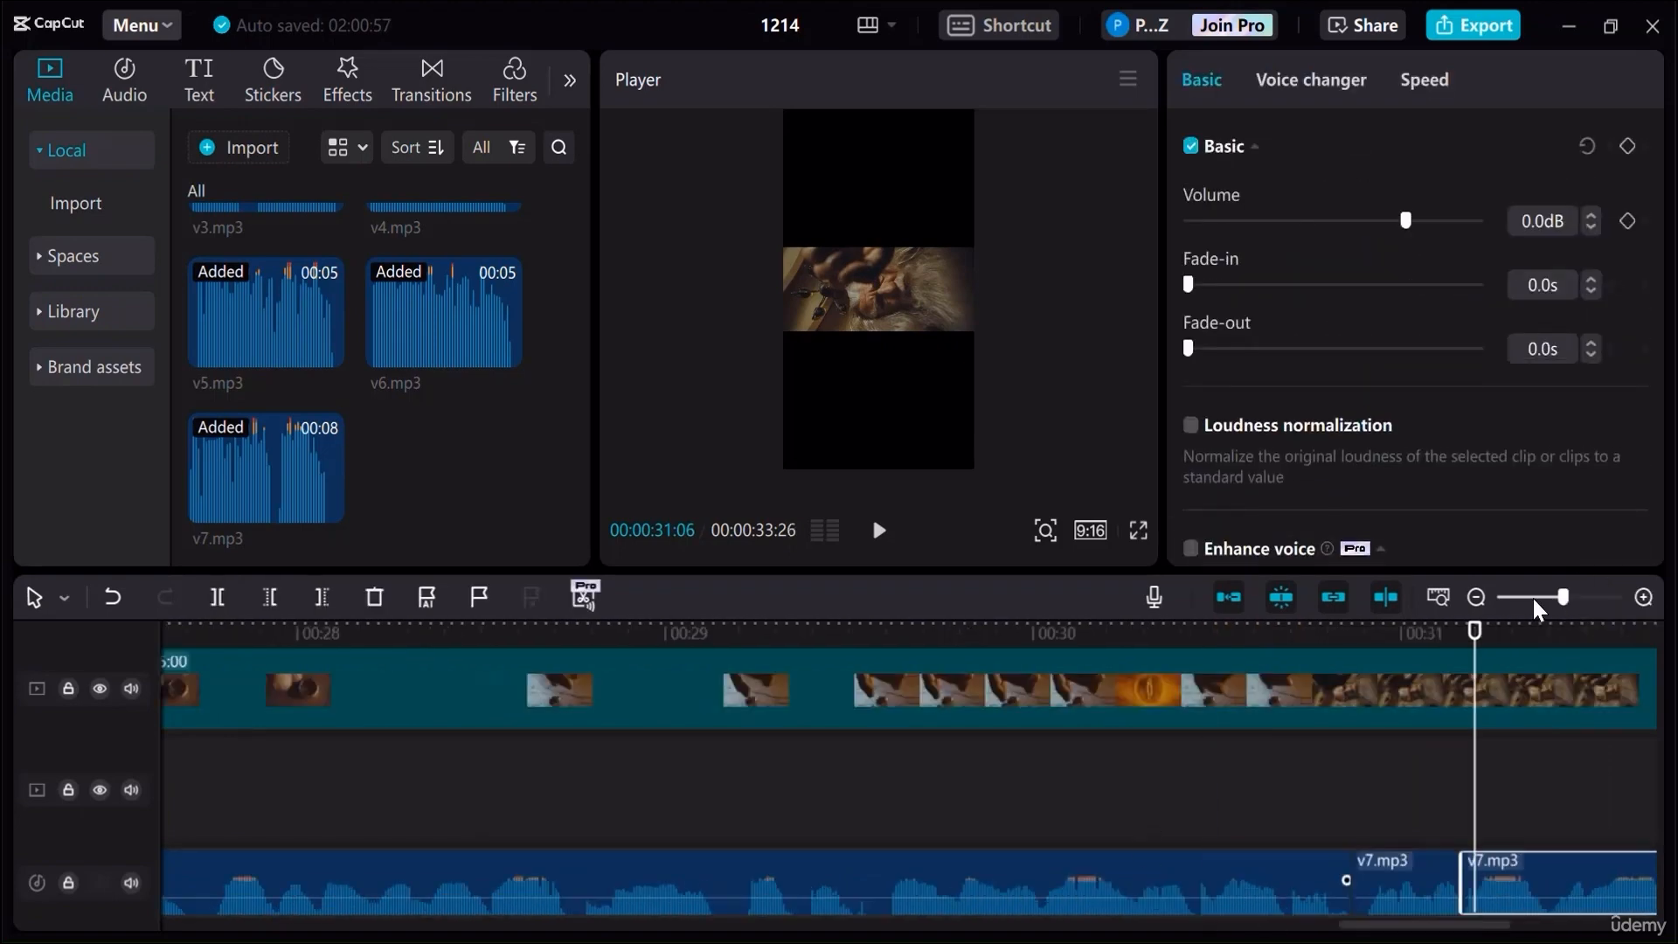
Split the last v7.mp3 piece at 00:00:33:06, where the narration ends, and delete the leftover silent tail
click(1530, 596)
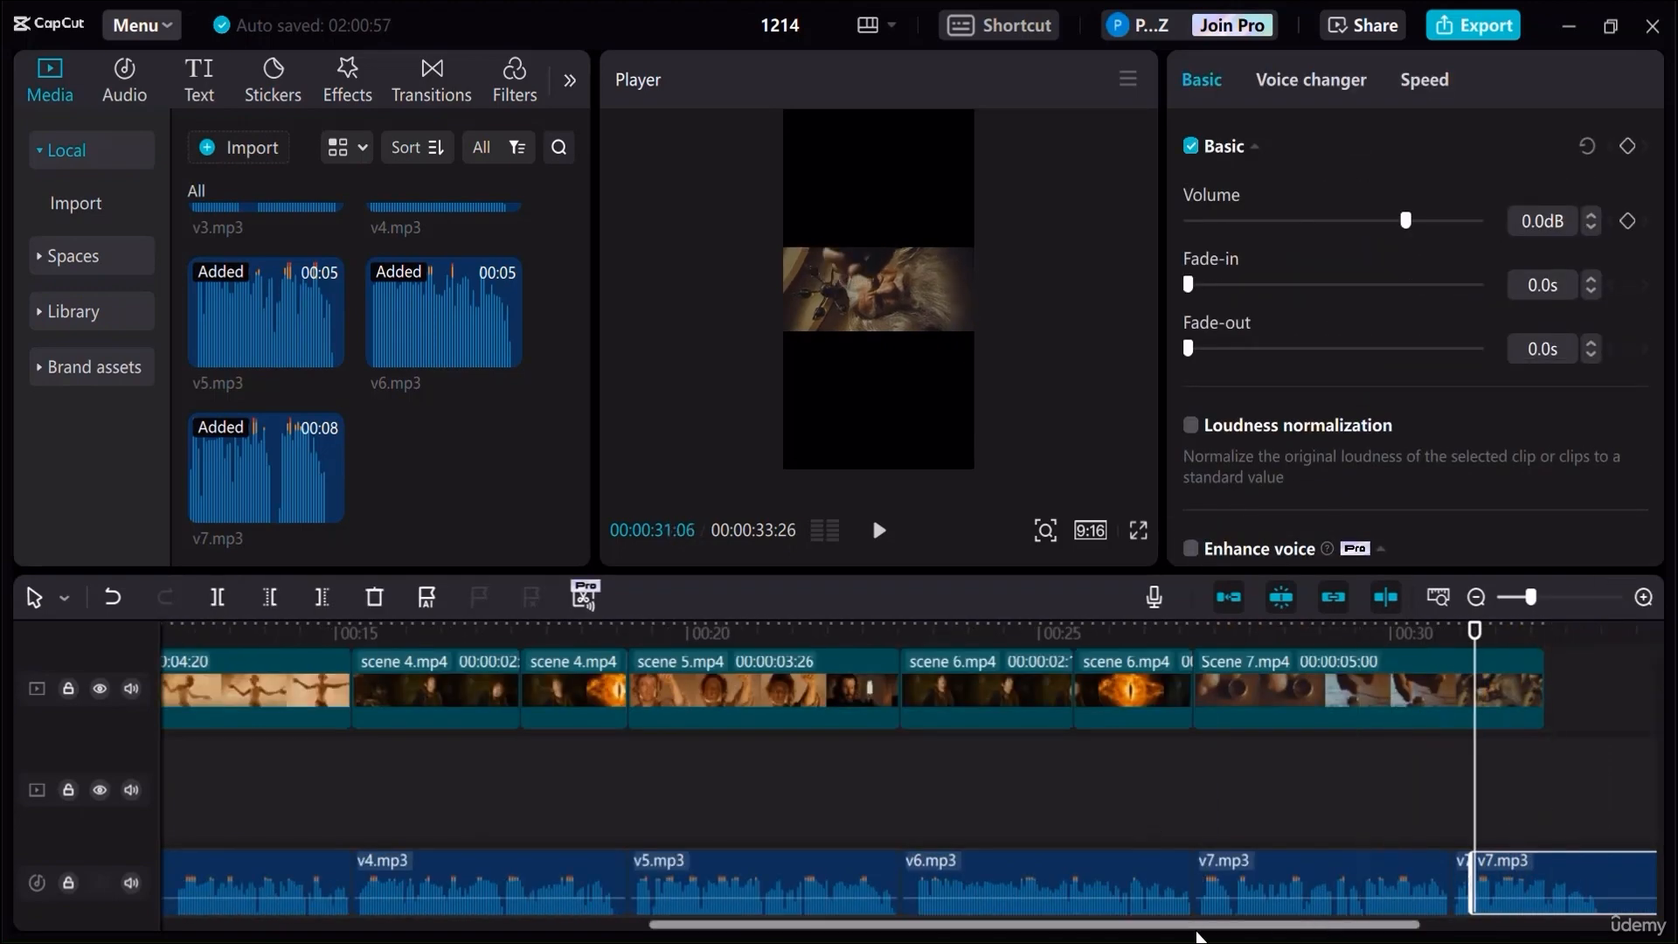
drag(1168, 933, 1321, 933)
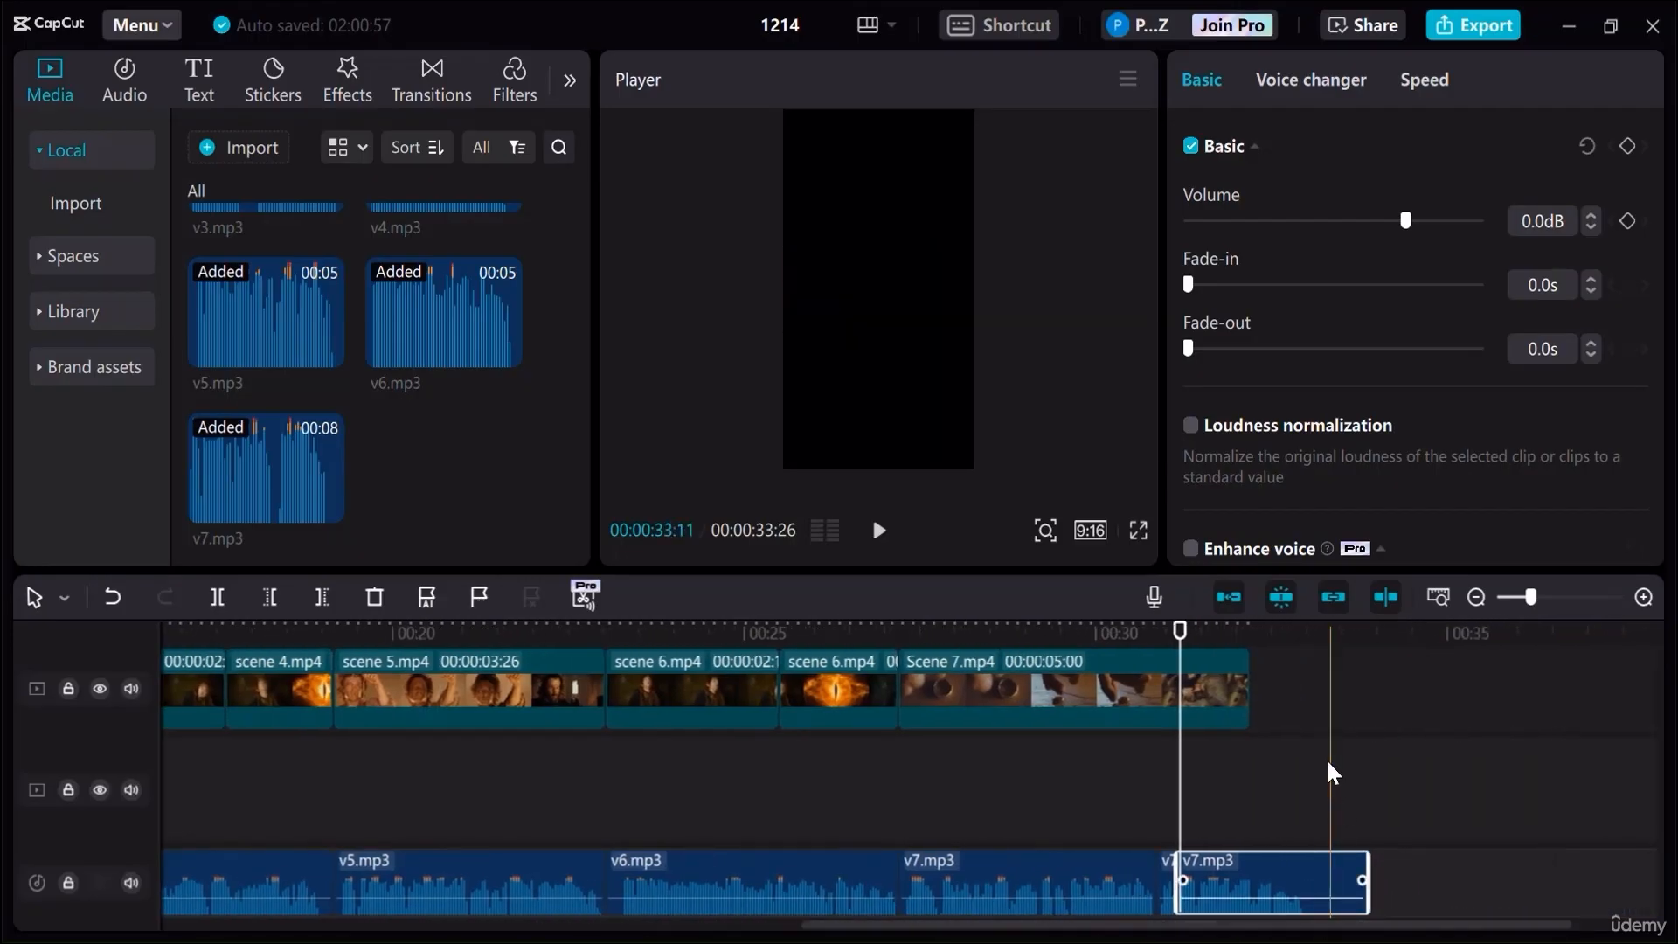
click(1321, 652)
click(1351, 868)
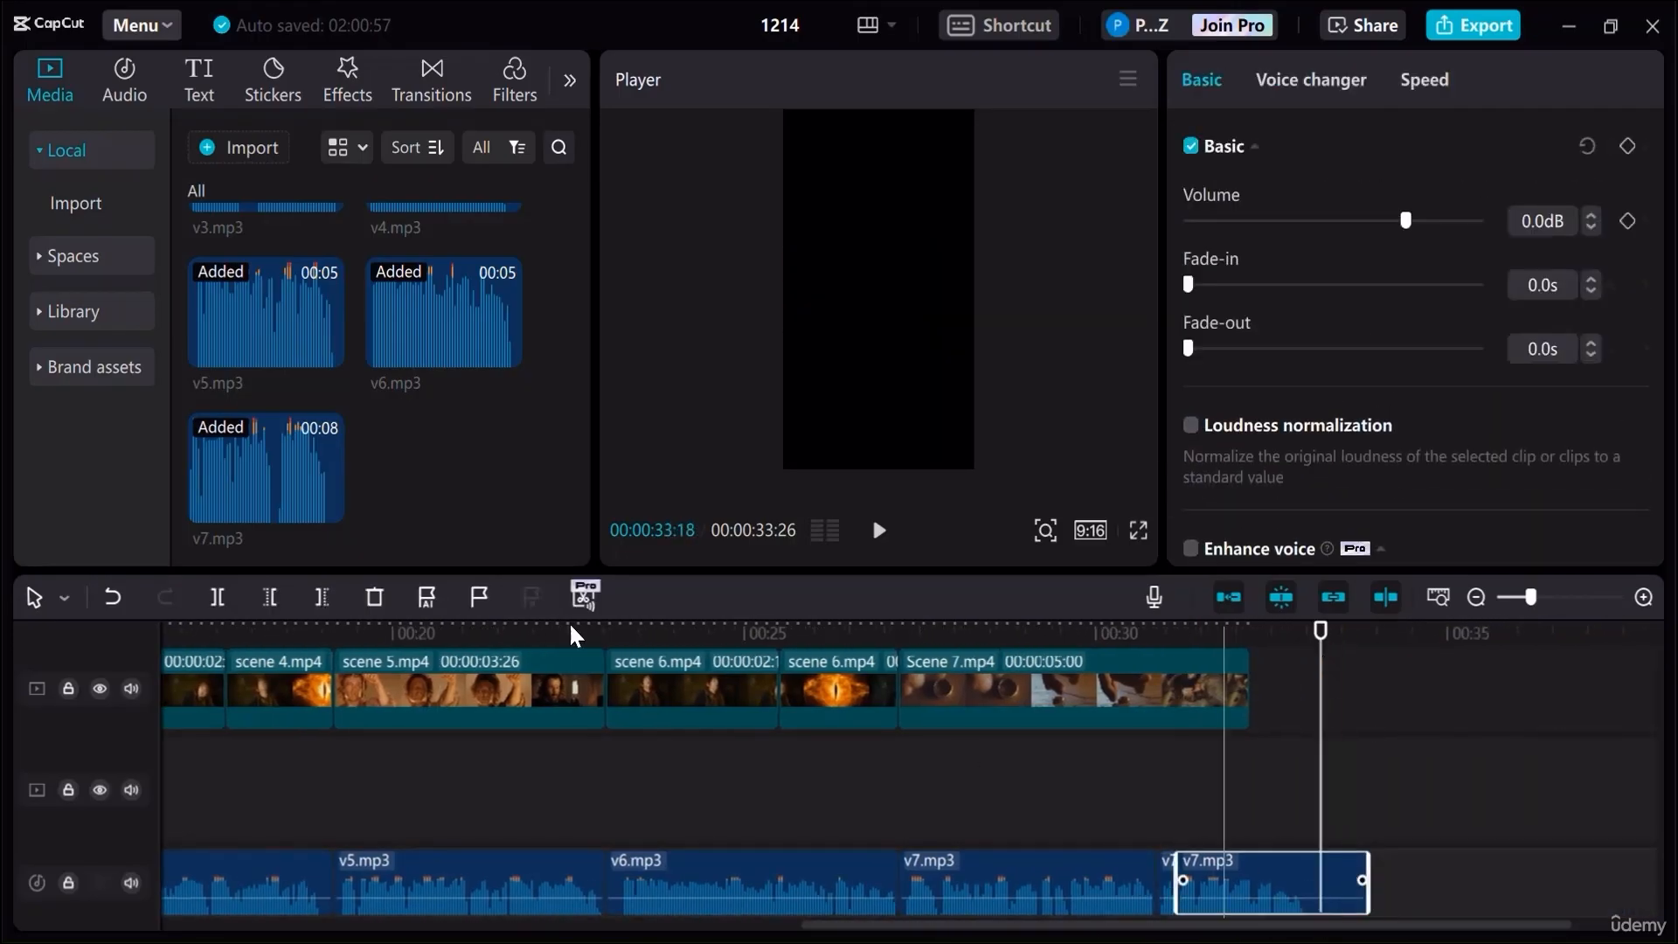
click(221, 600)
key(Delete)
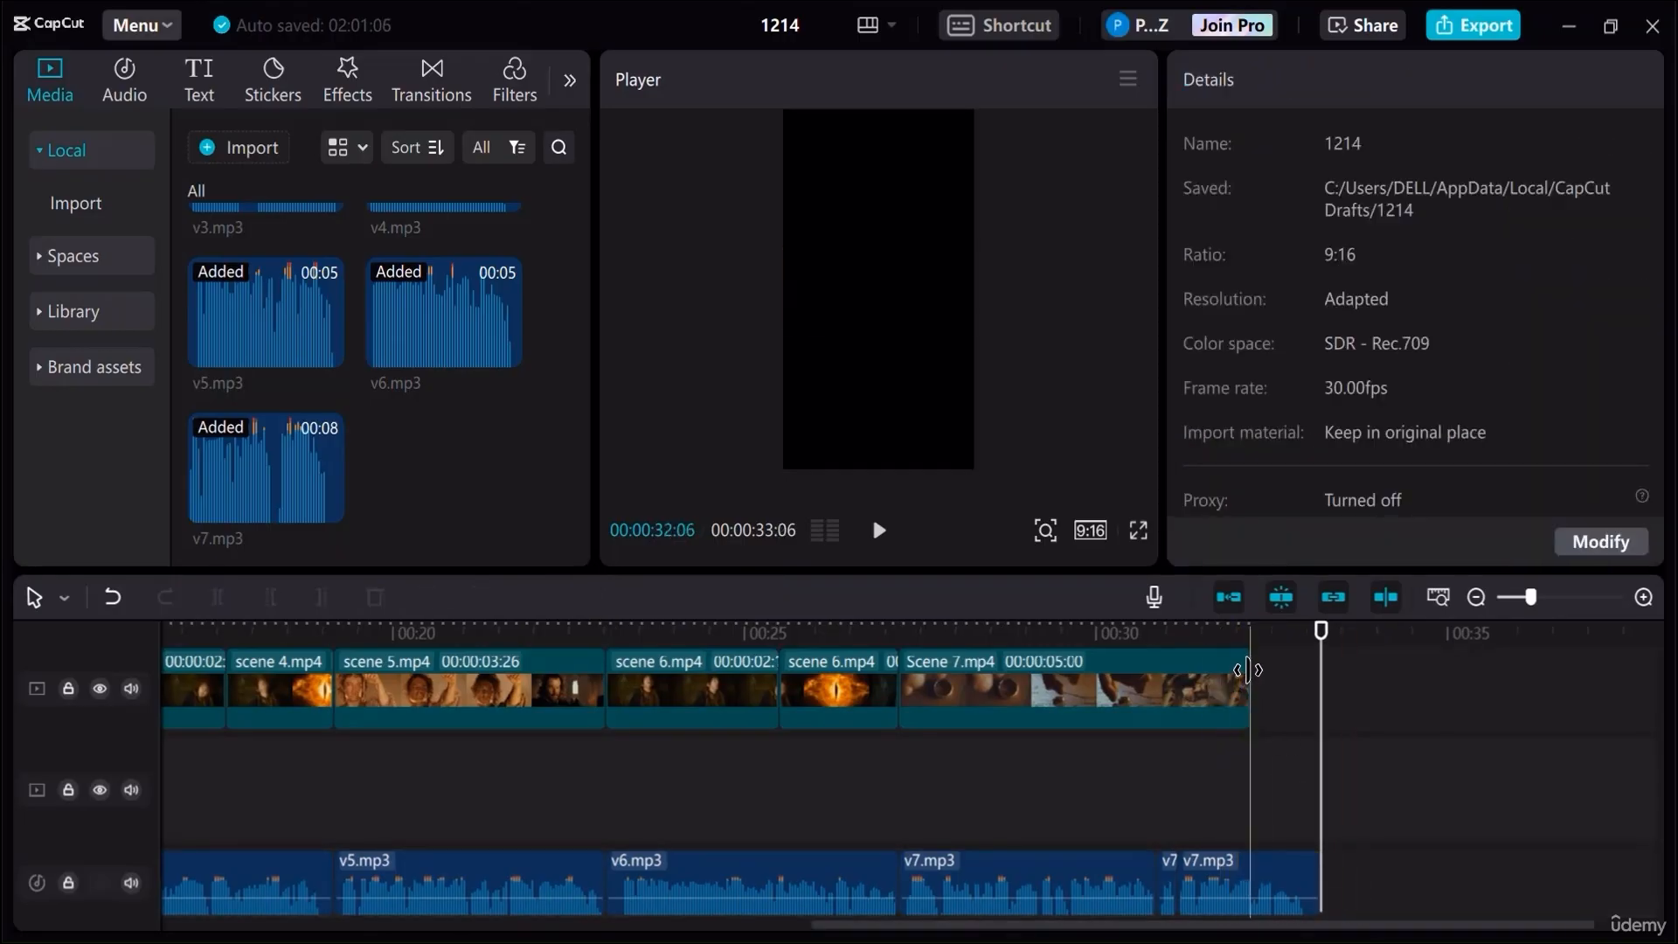
Move Scene 7.mp4 later so it ends near the end of v7.mp3, and extend the second scene 6.mp4 clip to fill the gap before it
drag(1253, 671, 1310, 673)
click(1292, 748)
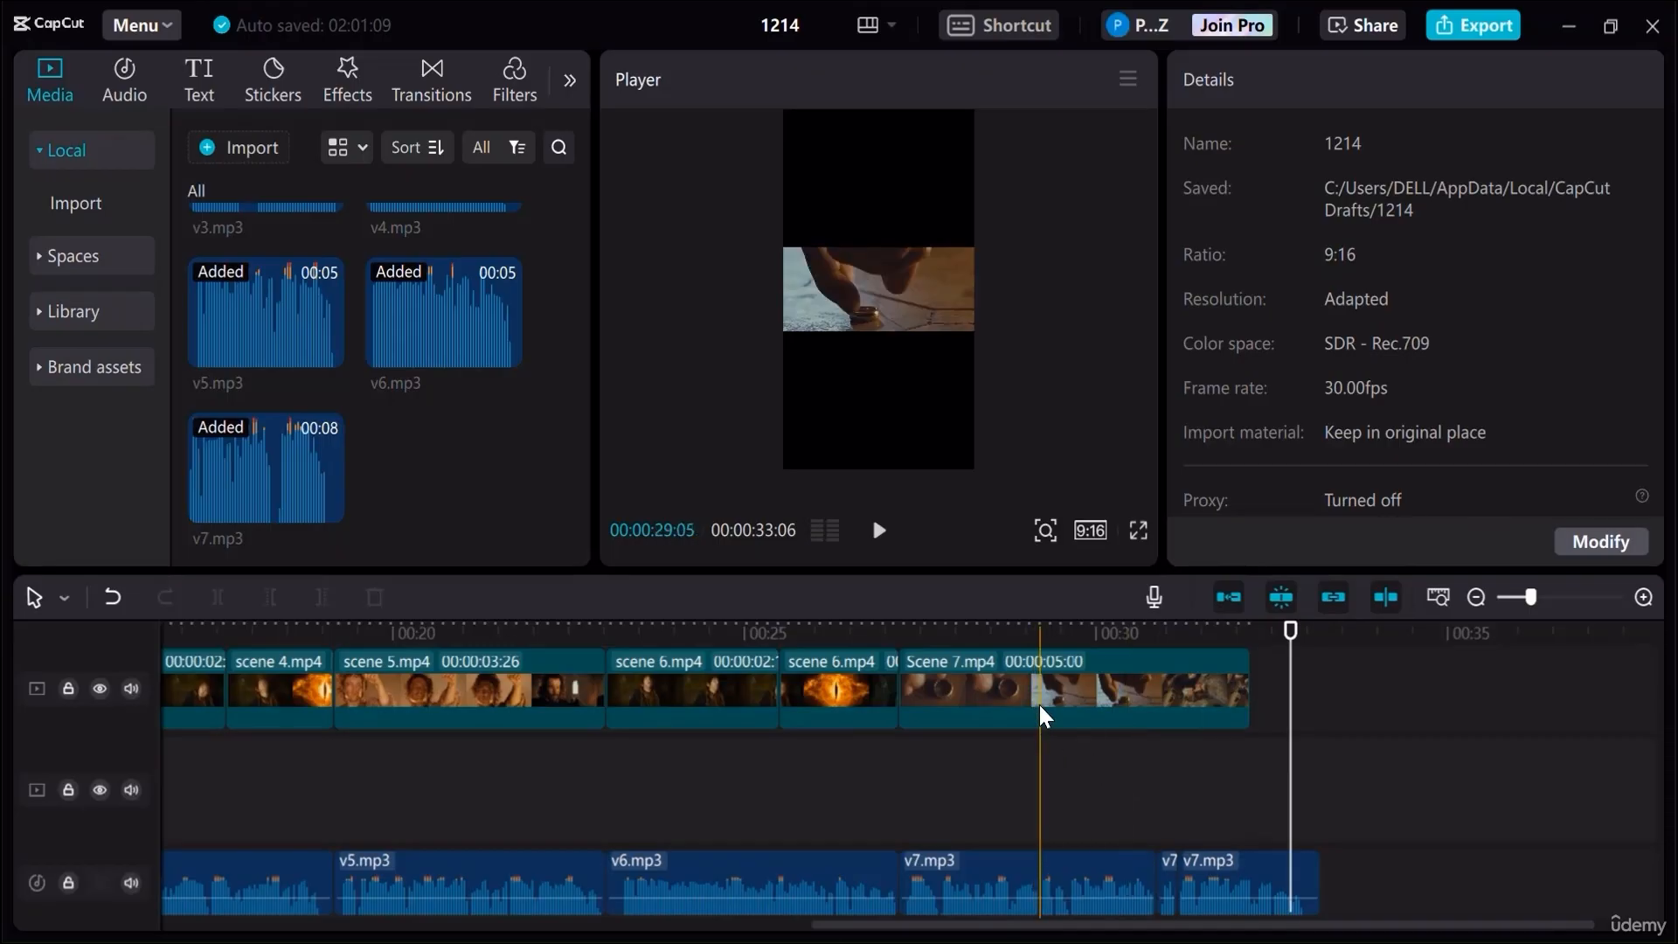
drag(1048, 700, 1090, 705)
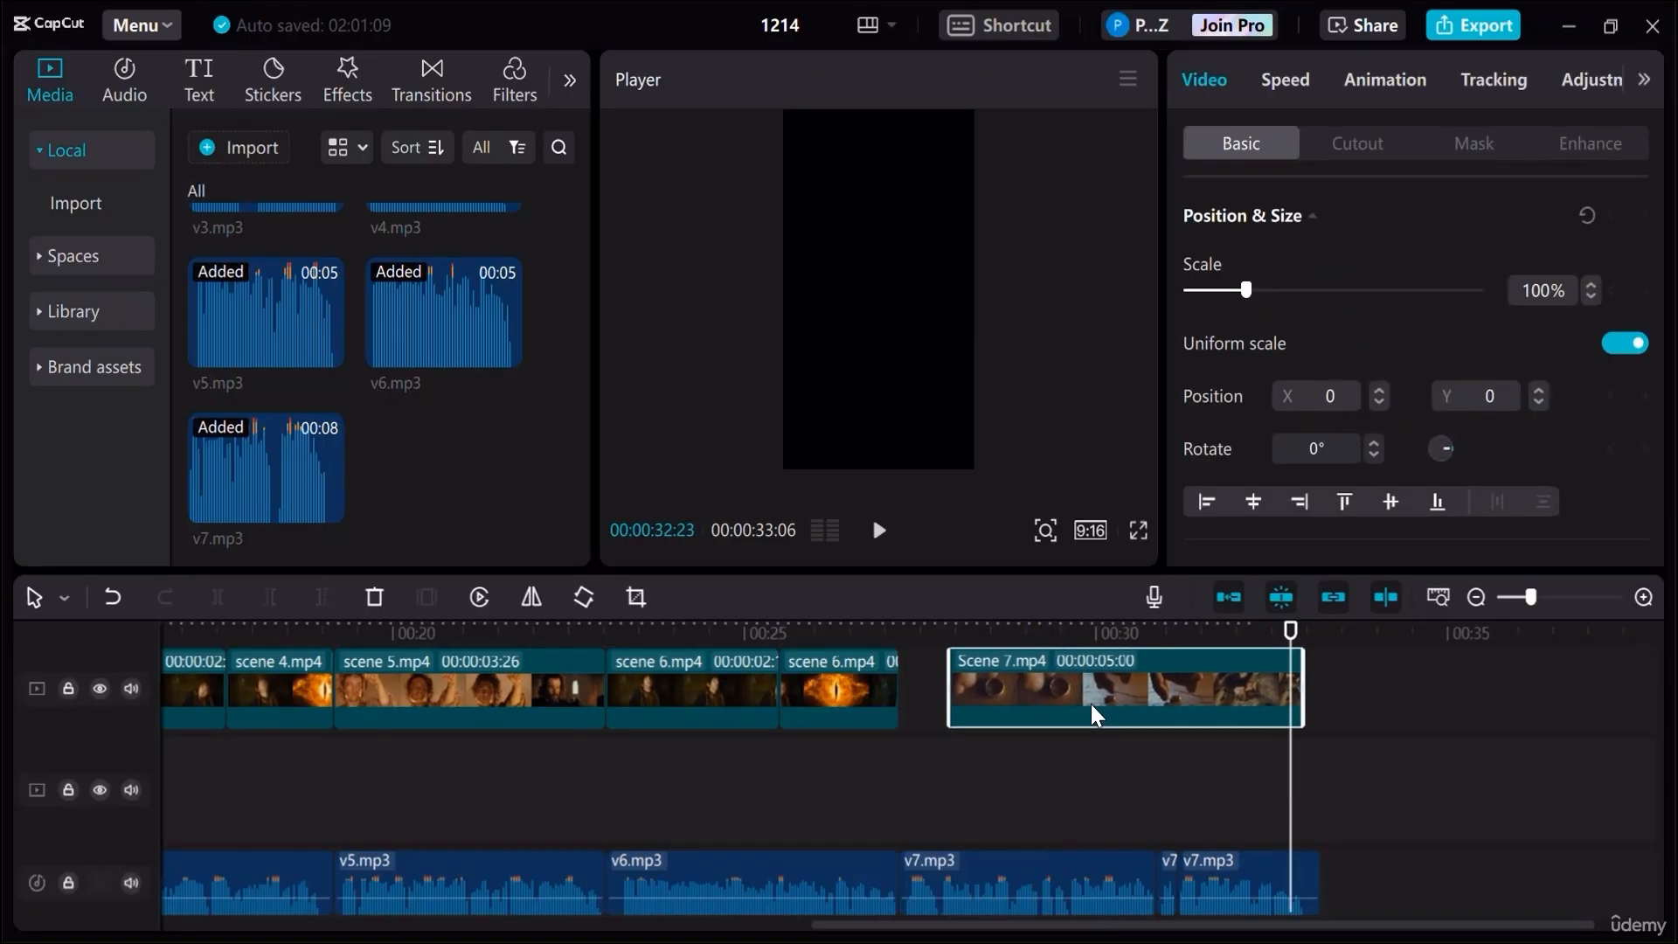
drag(893, 676, 941, 674)
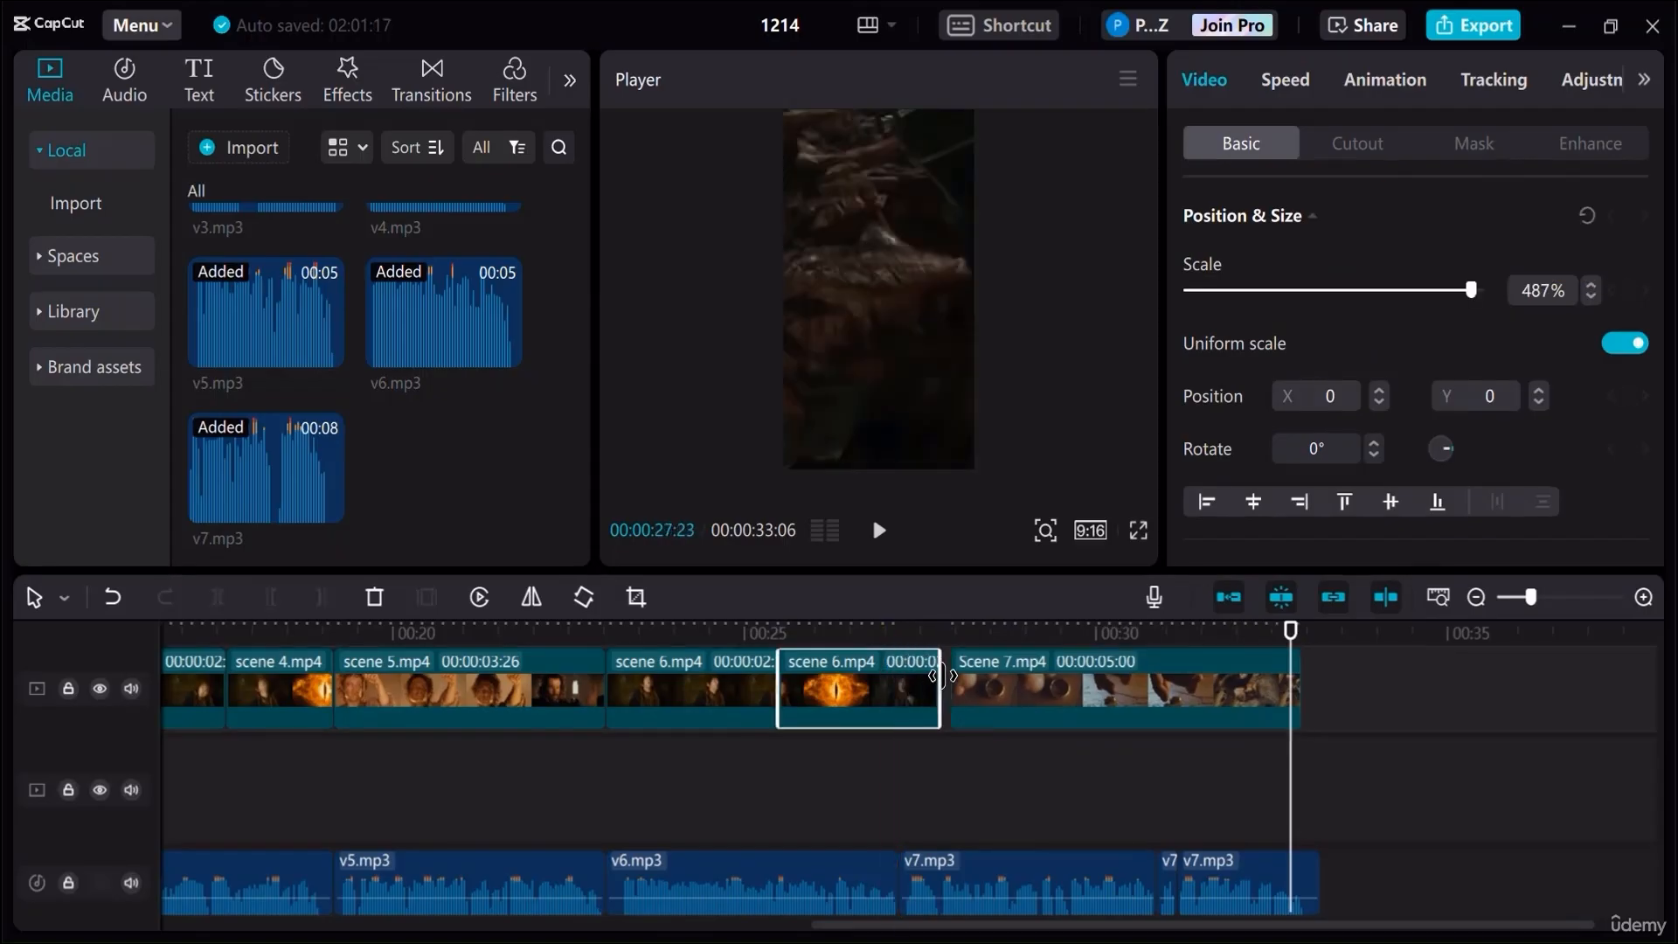
Split the second scene 6.mp4 clip at 00:00:27:10 and shift the last piece's picture to the right, bringing the creature's eye into frame
click(860, 636)
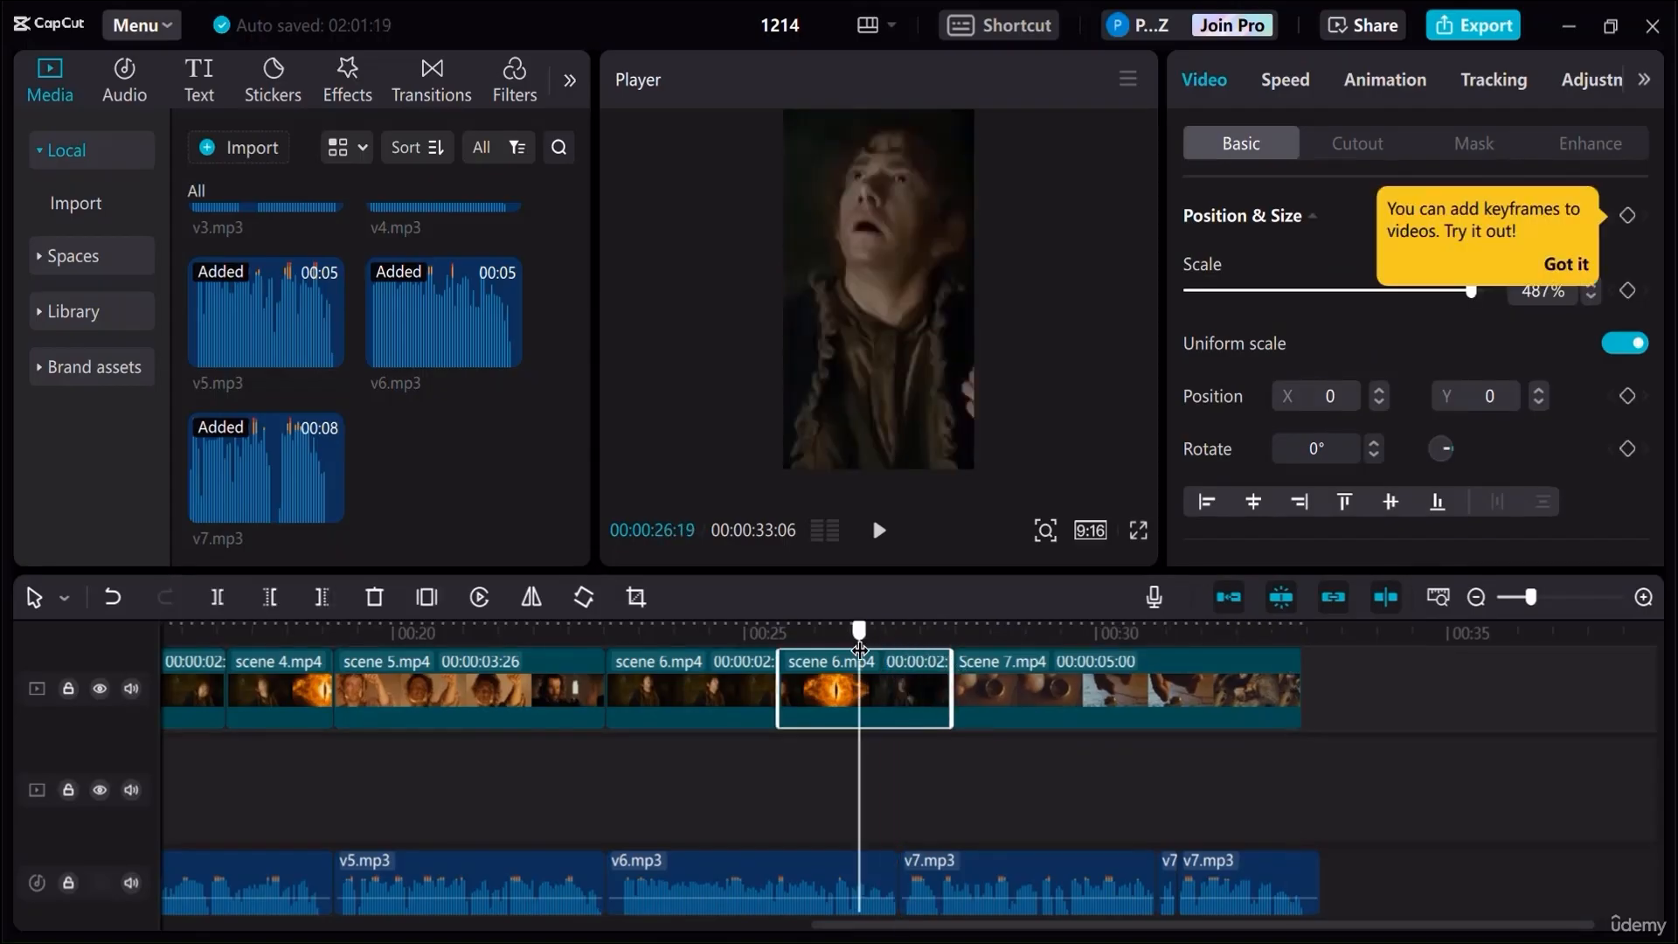
drag(862, 643, 910, 651)
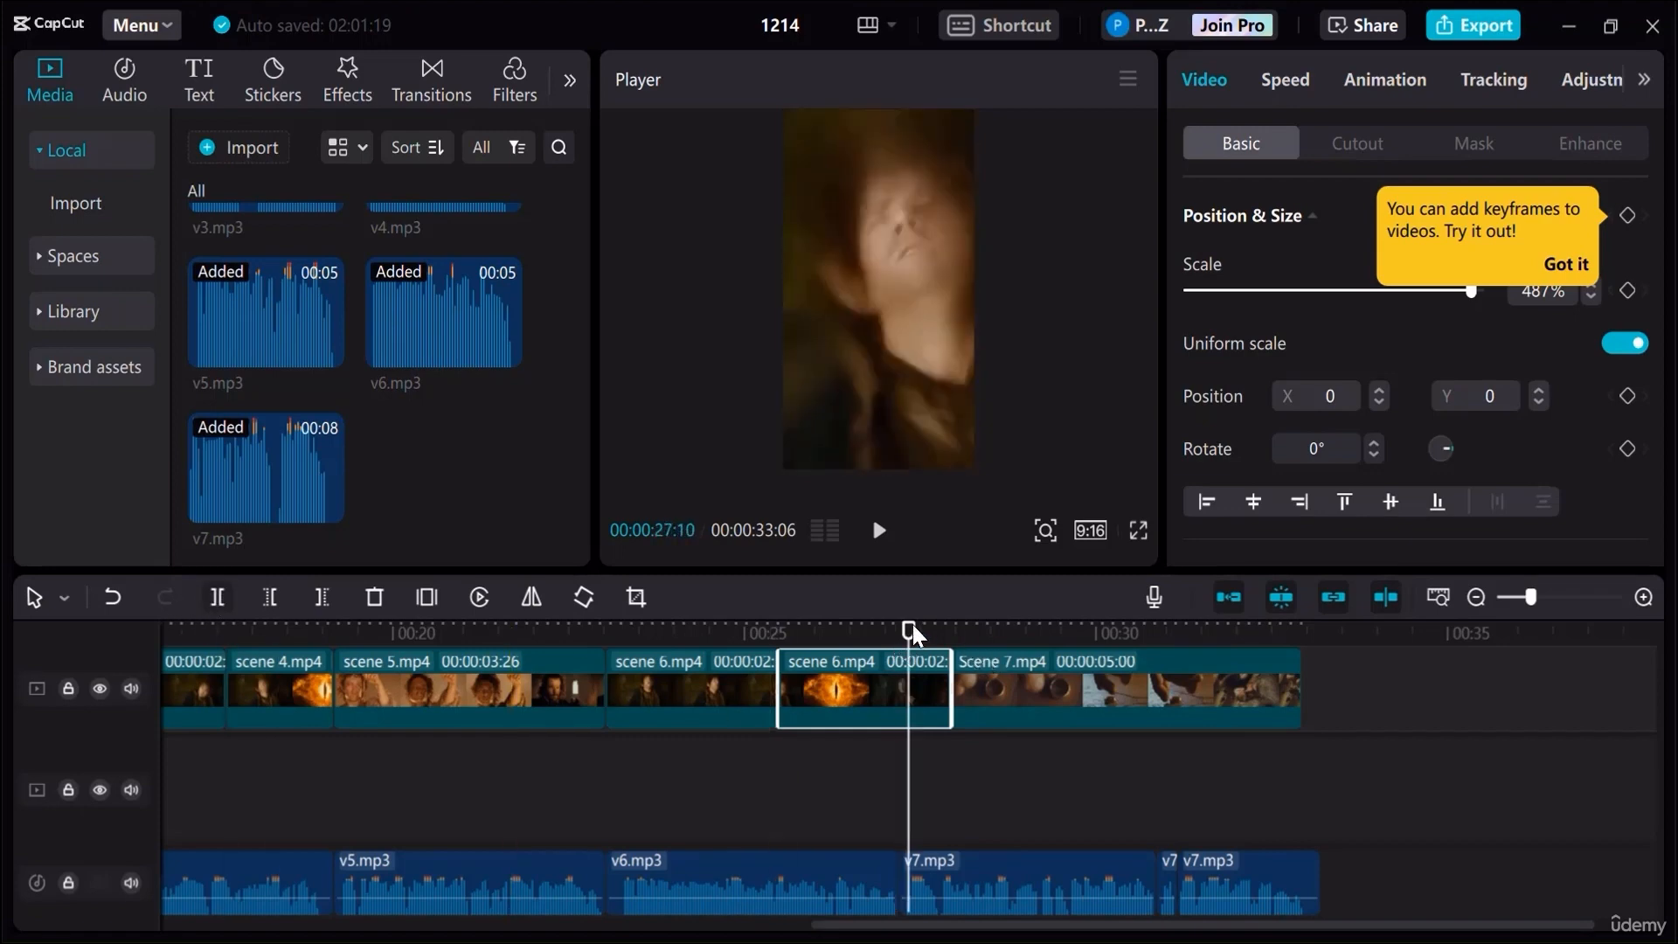
key(ctrl+b)
drag(910, 626, 927, 642)
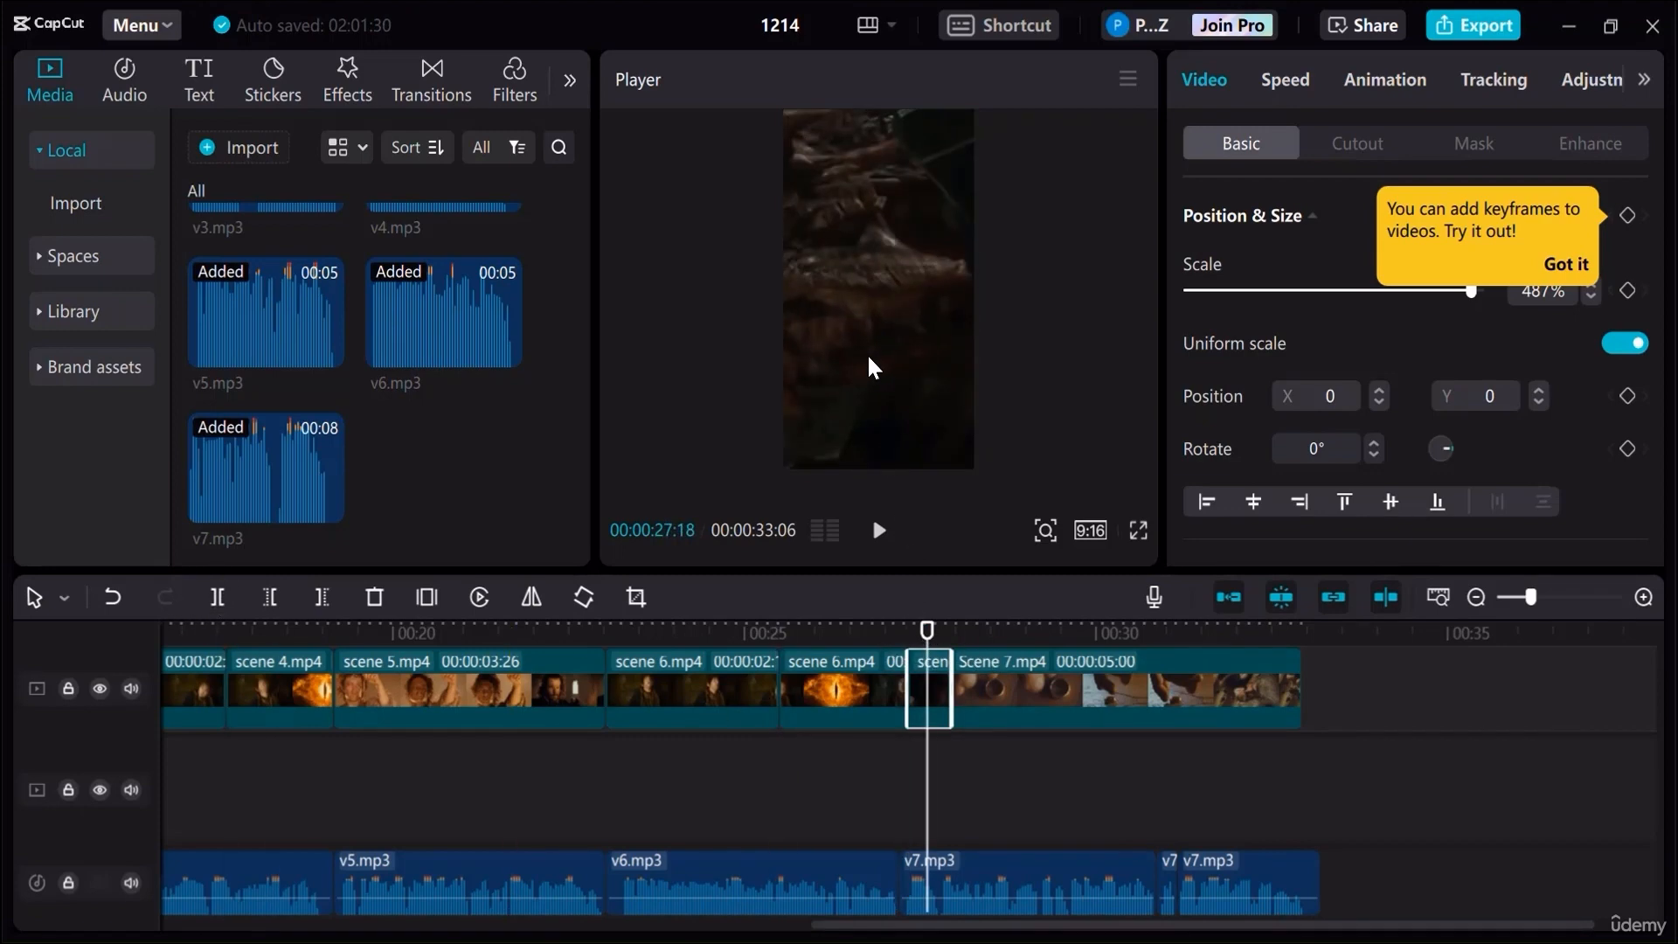
drag(840, 339, 1115, 343)
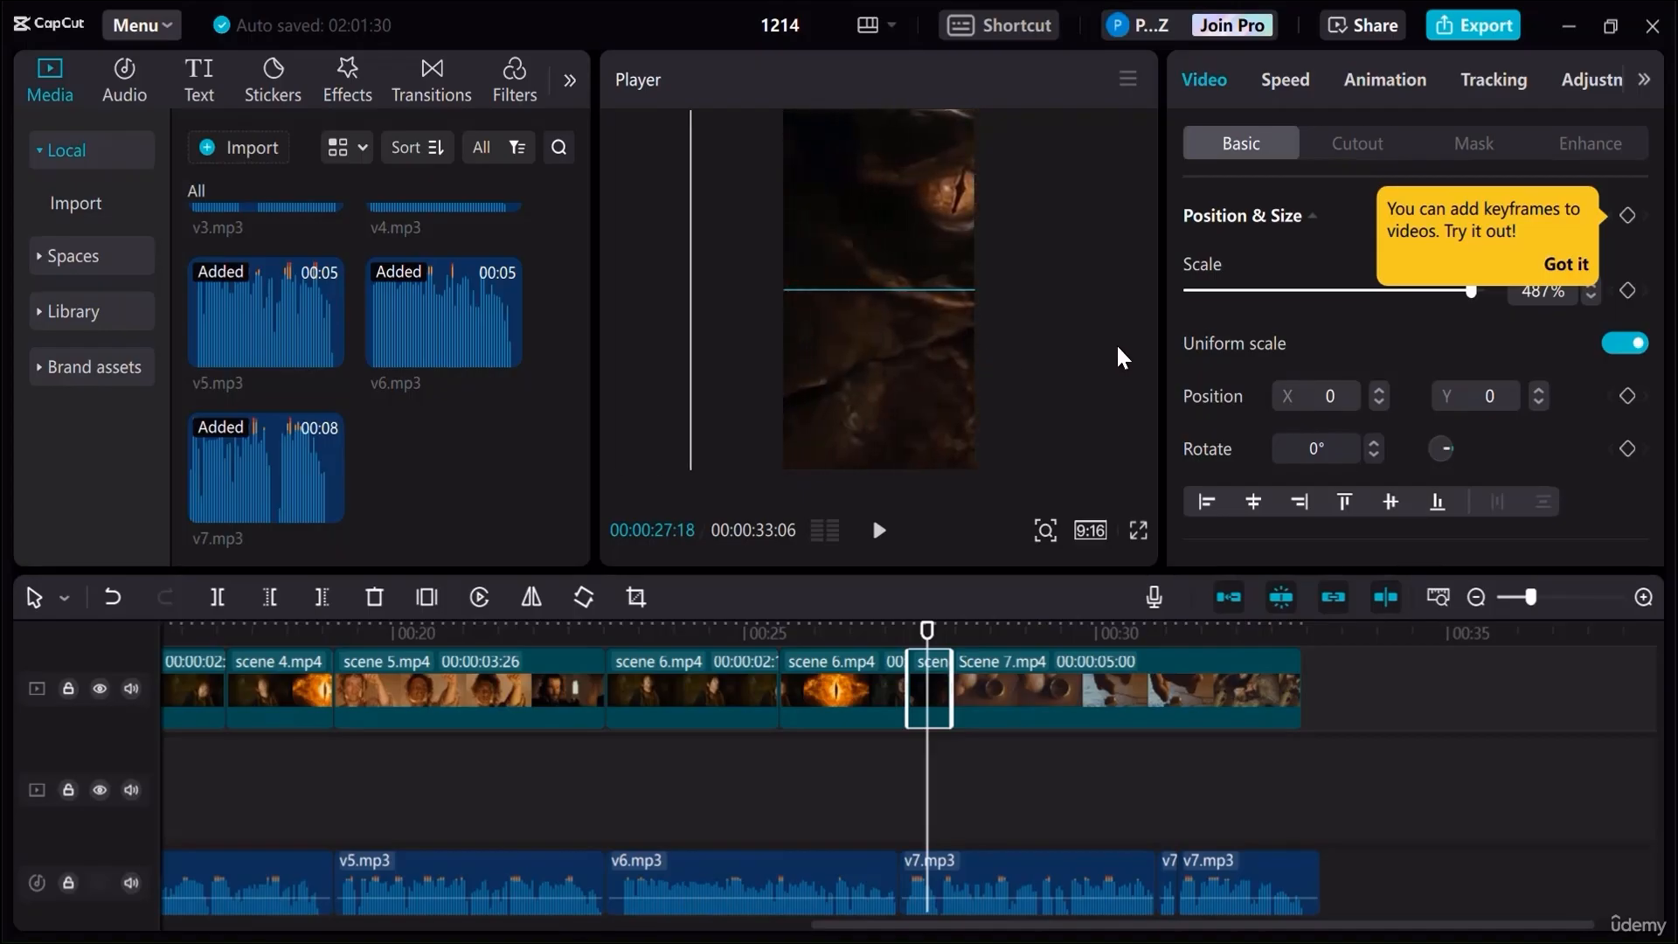
Combine the three scene 6.mp4 pieces into one compound clip
click(800, 766)
drag(650, 764, 931, 689)
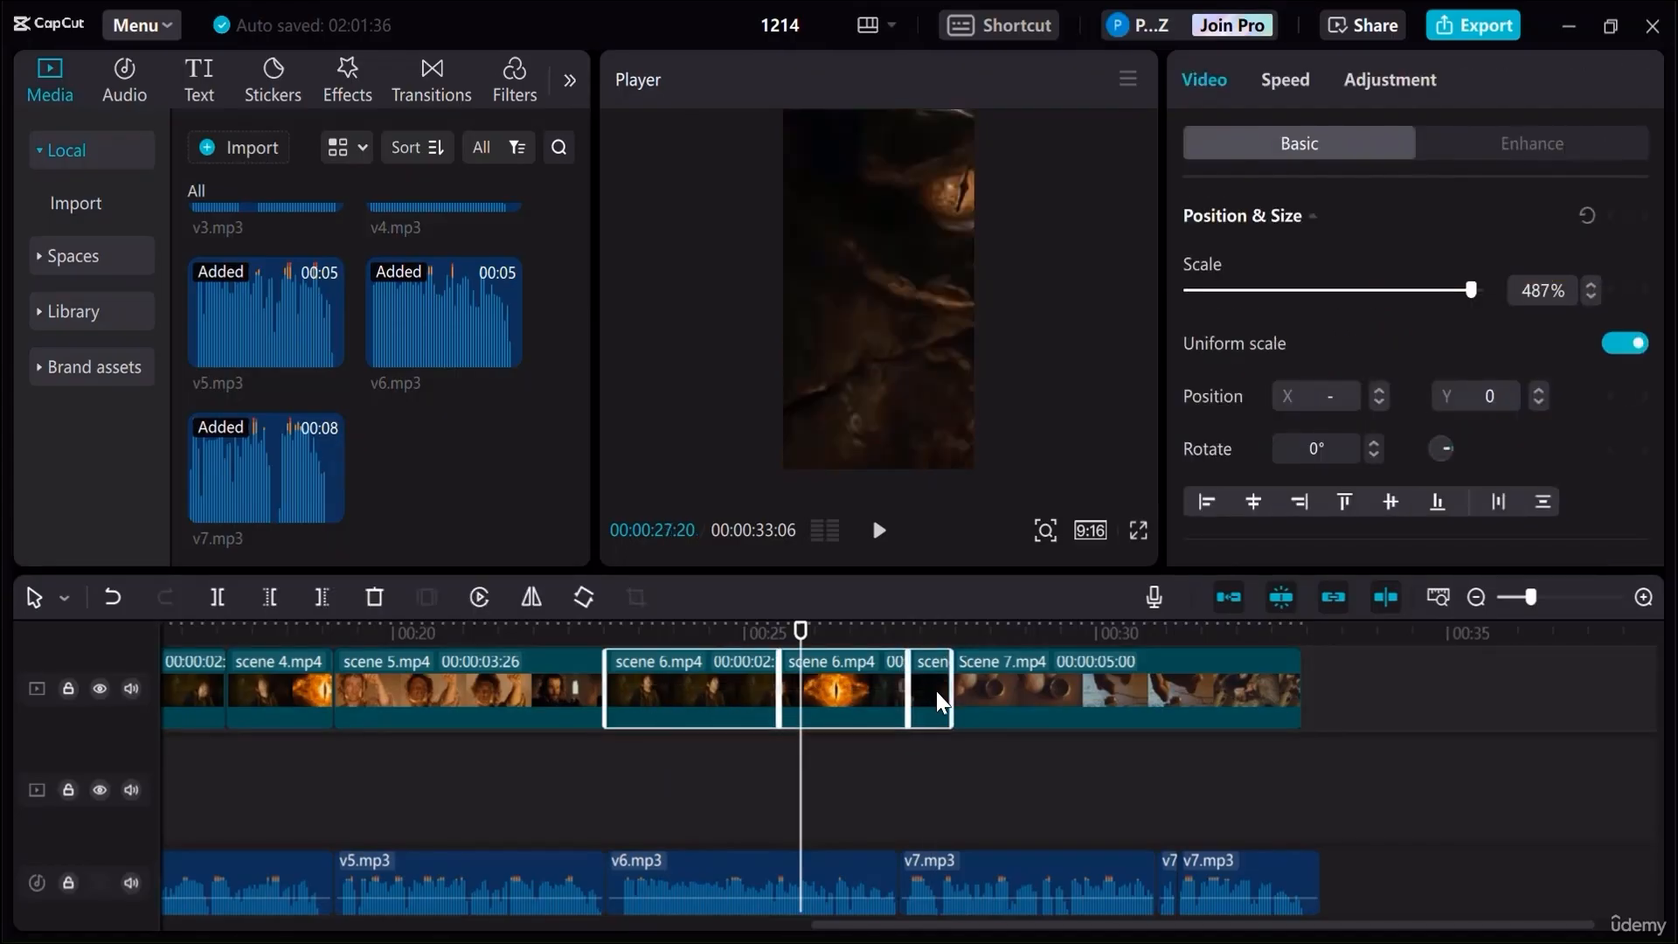
right_click(940, 690)
click(1062, 517)
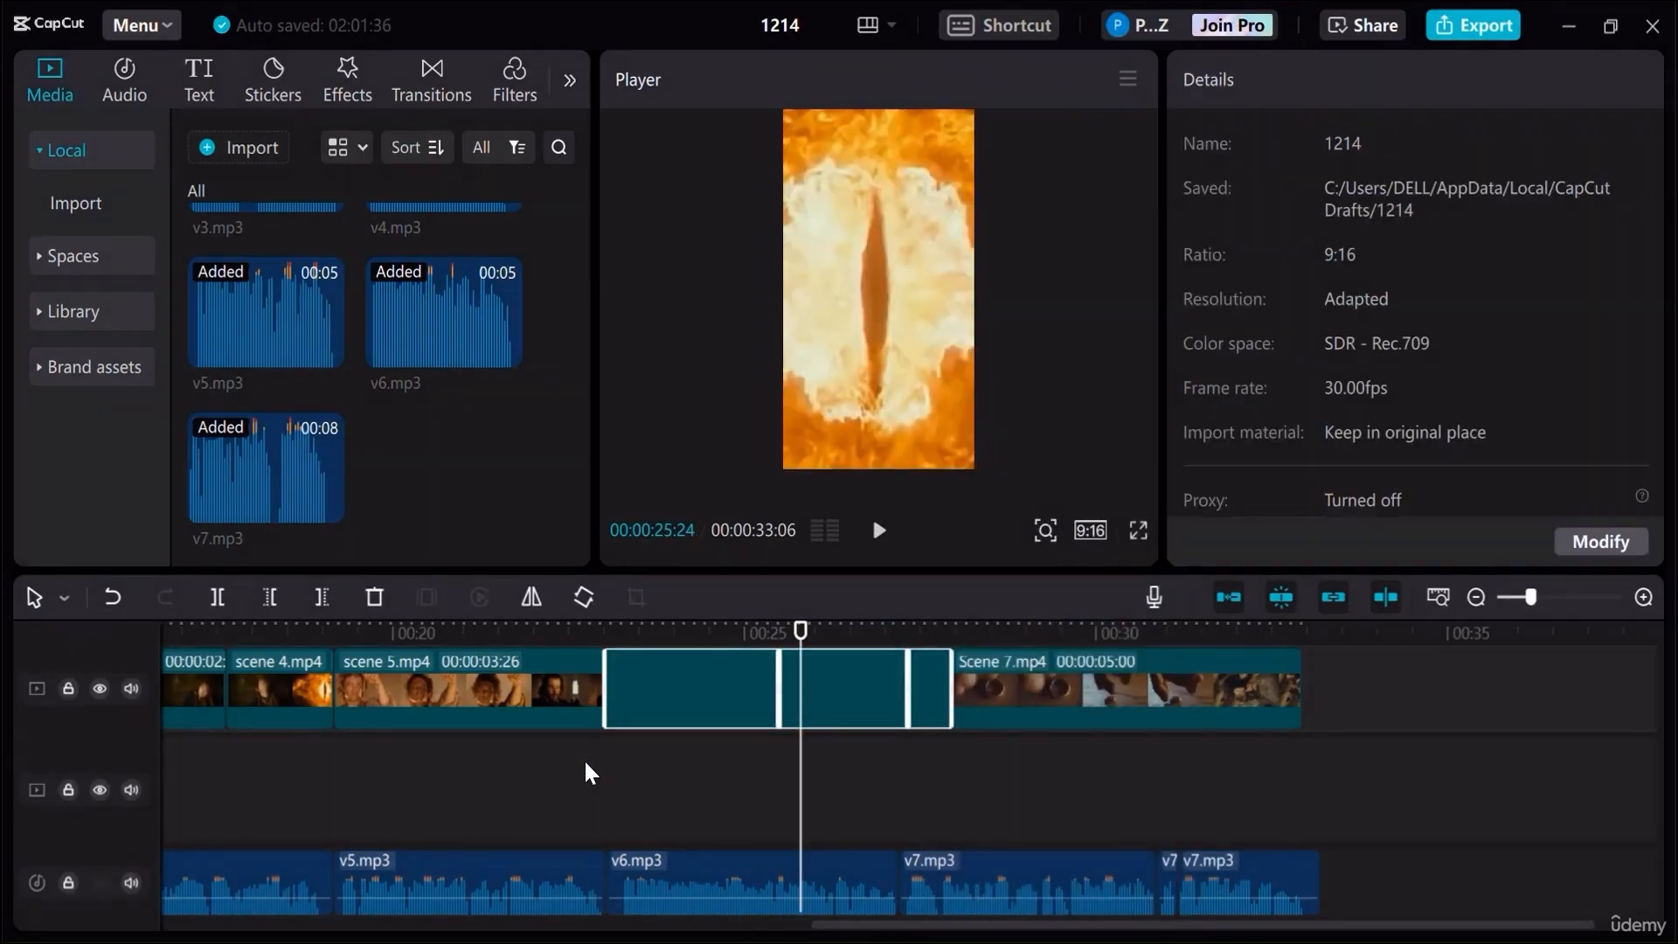
Combine the two scene 4.mp4 pieces into one compound clip
click(462, 679)
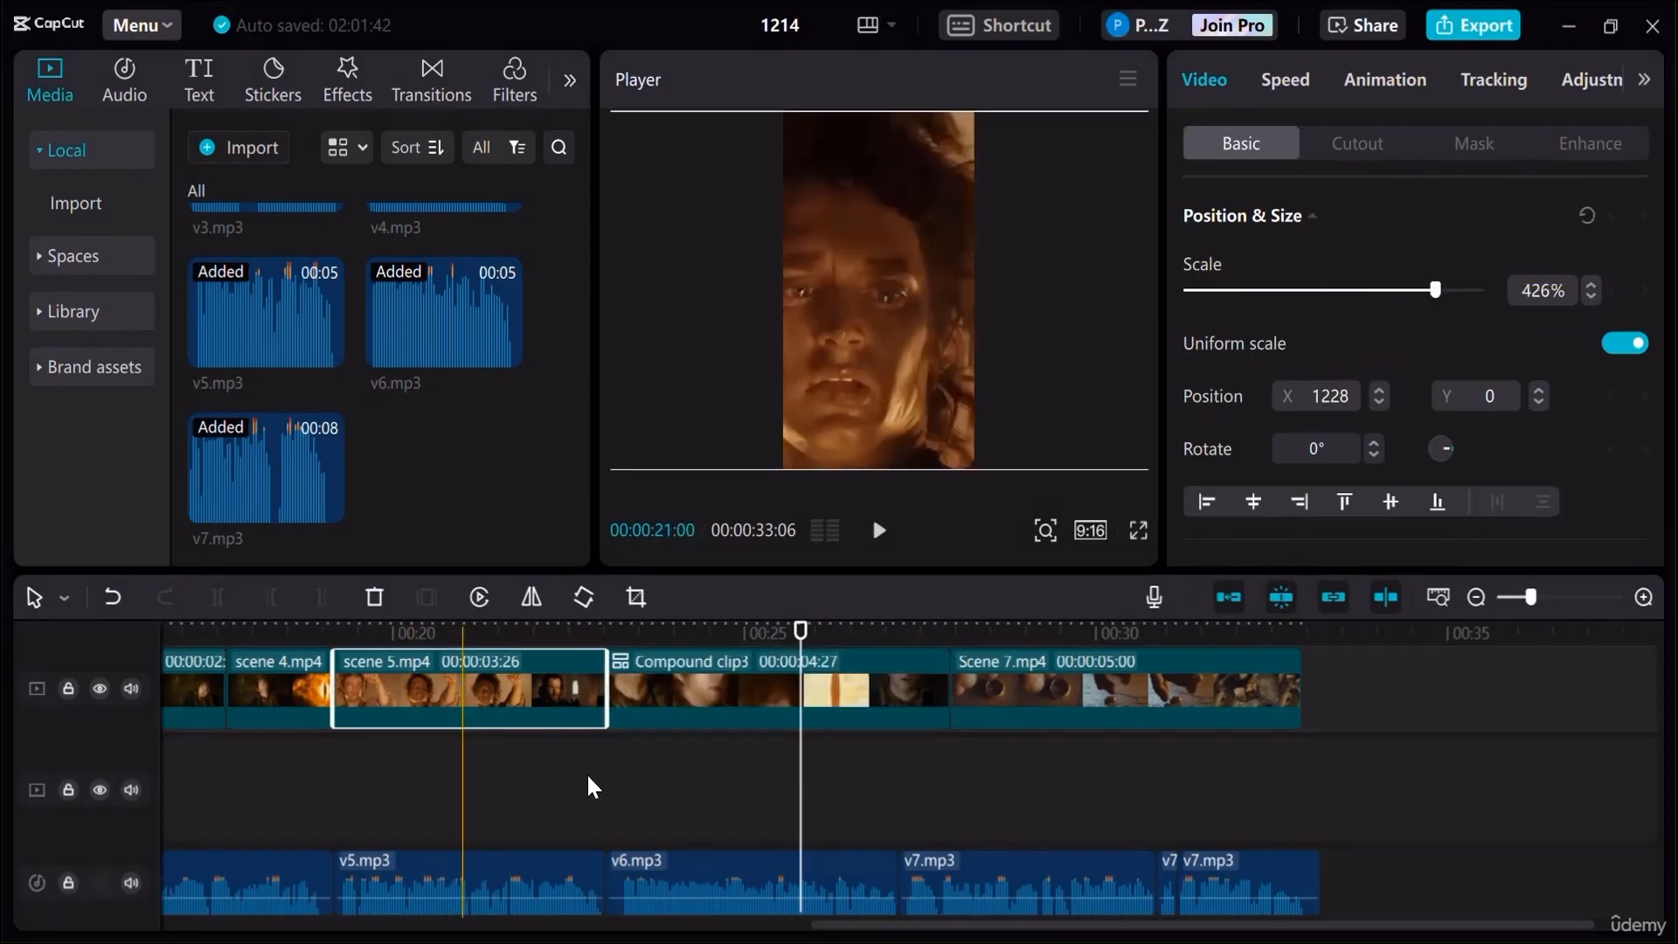
drag(1003, 933, 691, 919)
click(731, 673)
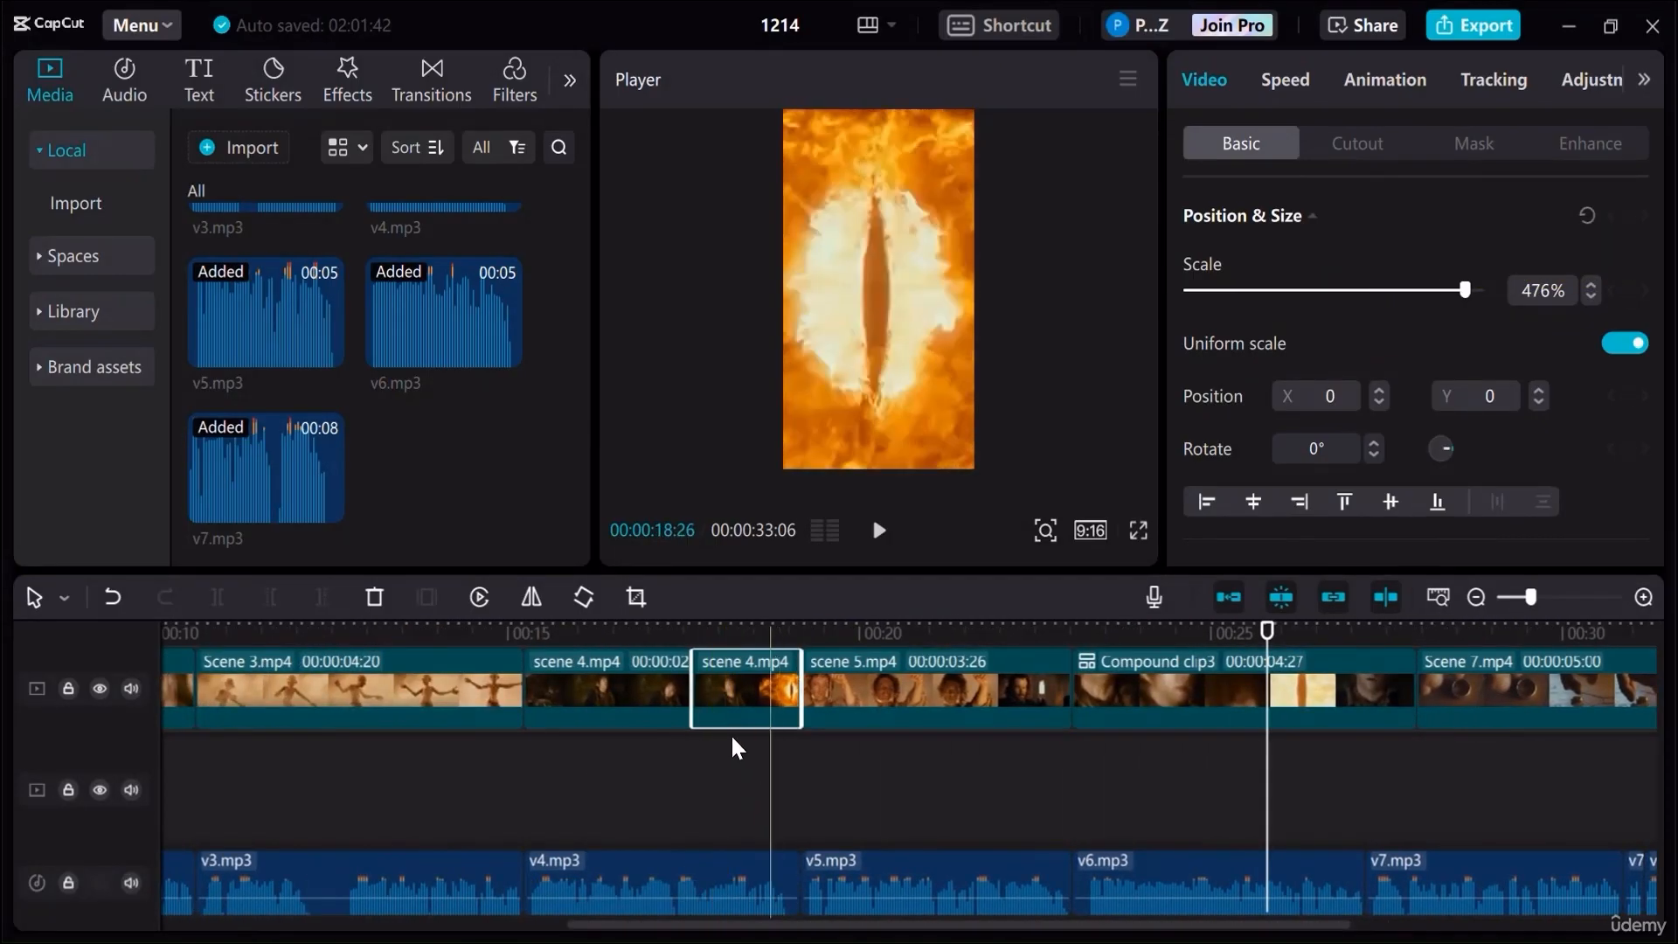
ctrl+click(581, 682)
right_click(582, 687)
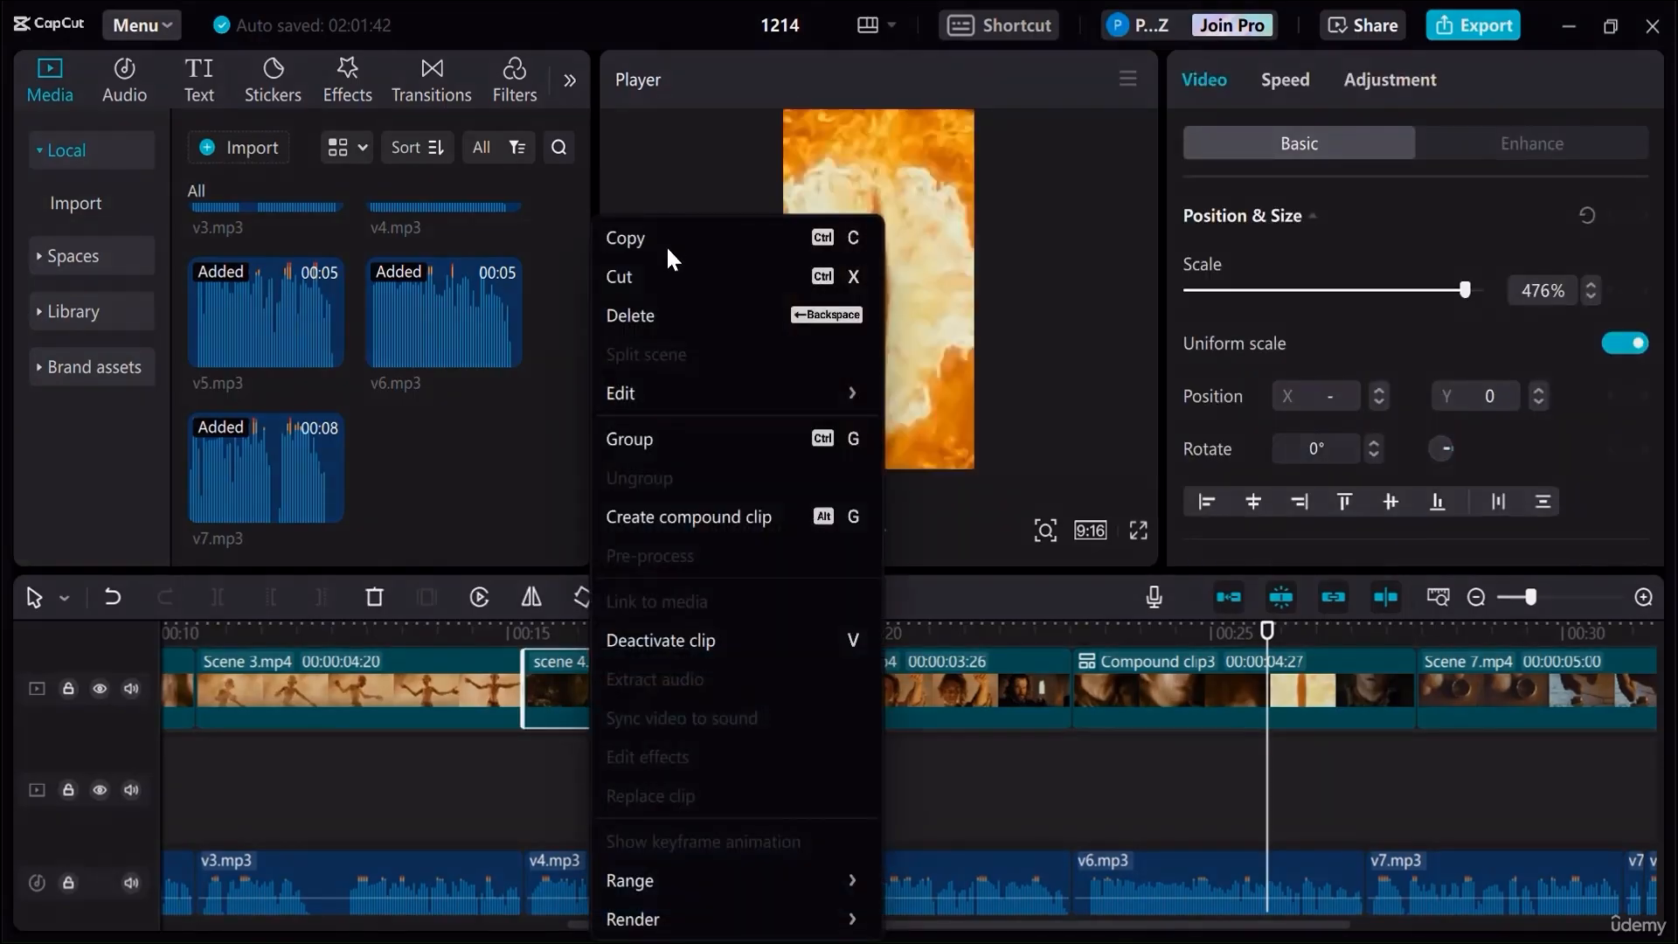
click(914, 699)
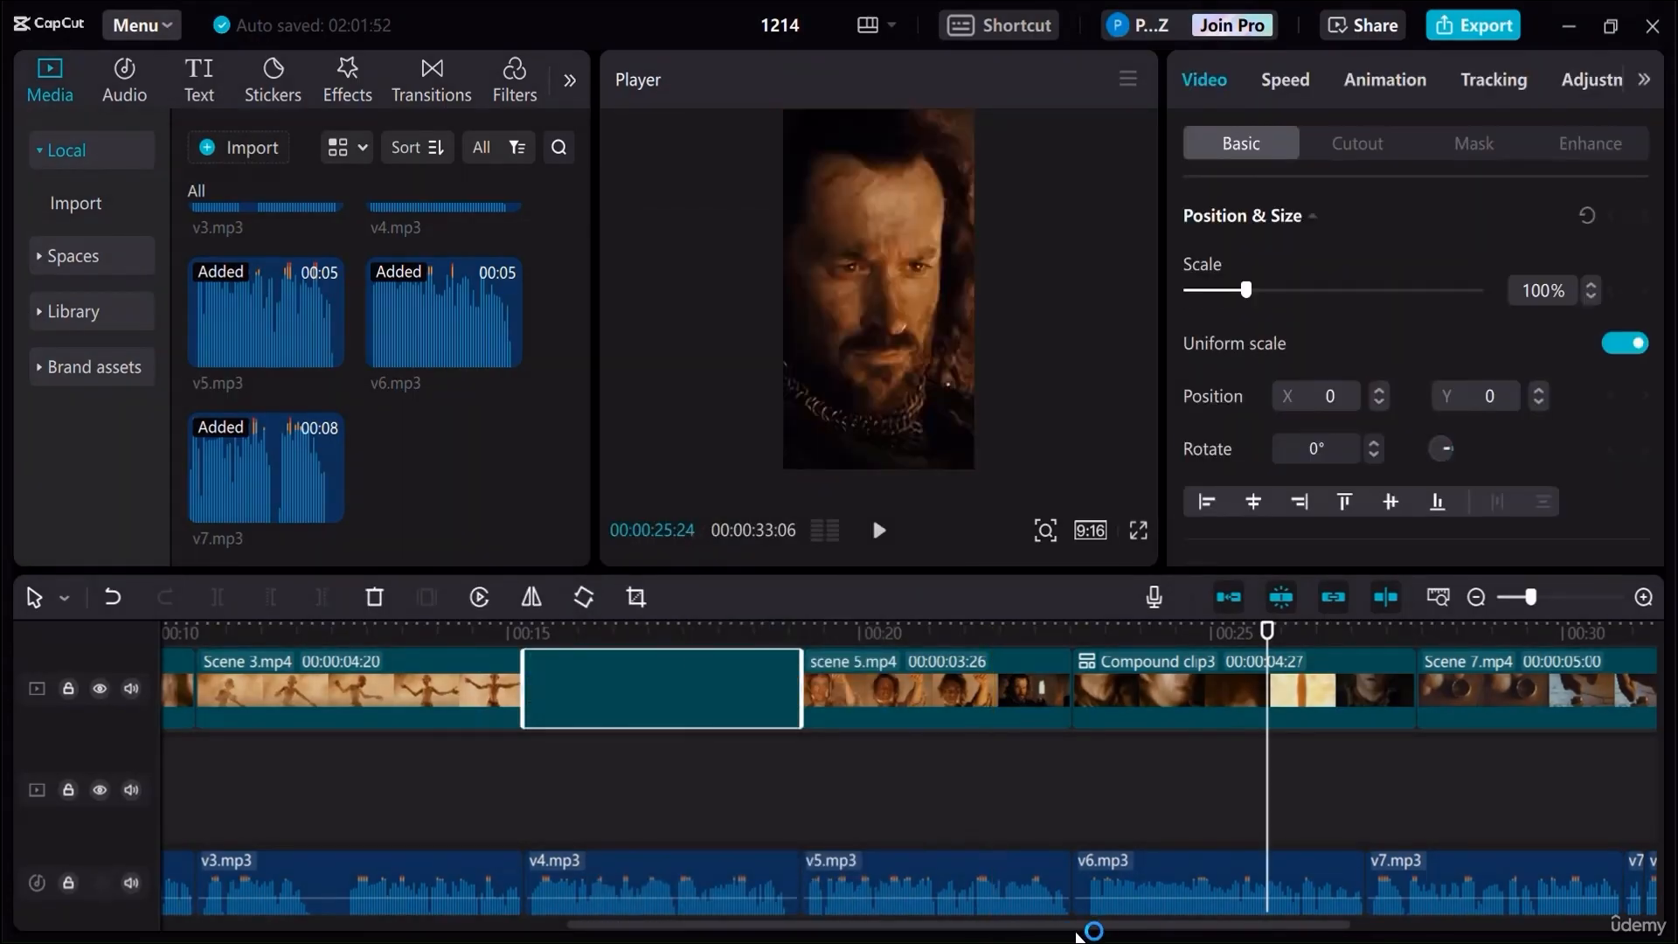
Play from the scene 6 compound clip into Scene 7.mp4, scale Scene 7.mp4 to 500% and shift it to X 814 to centre the ring
drag(955, 924, 1338, 894)
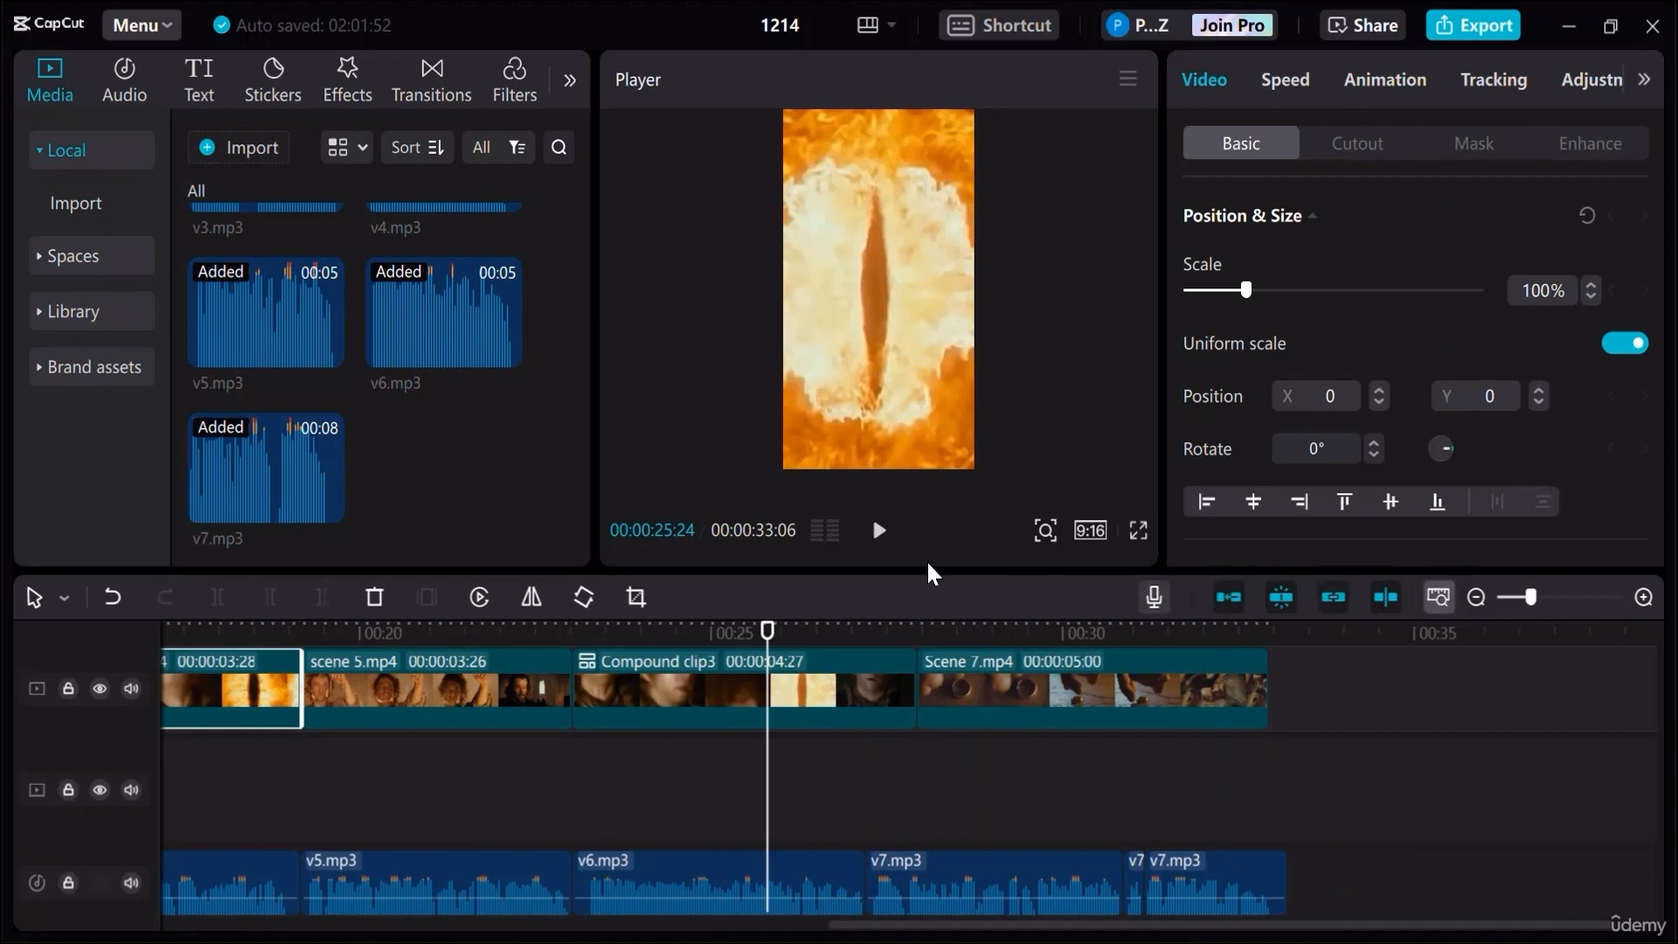
click(879, 533)
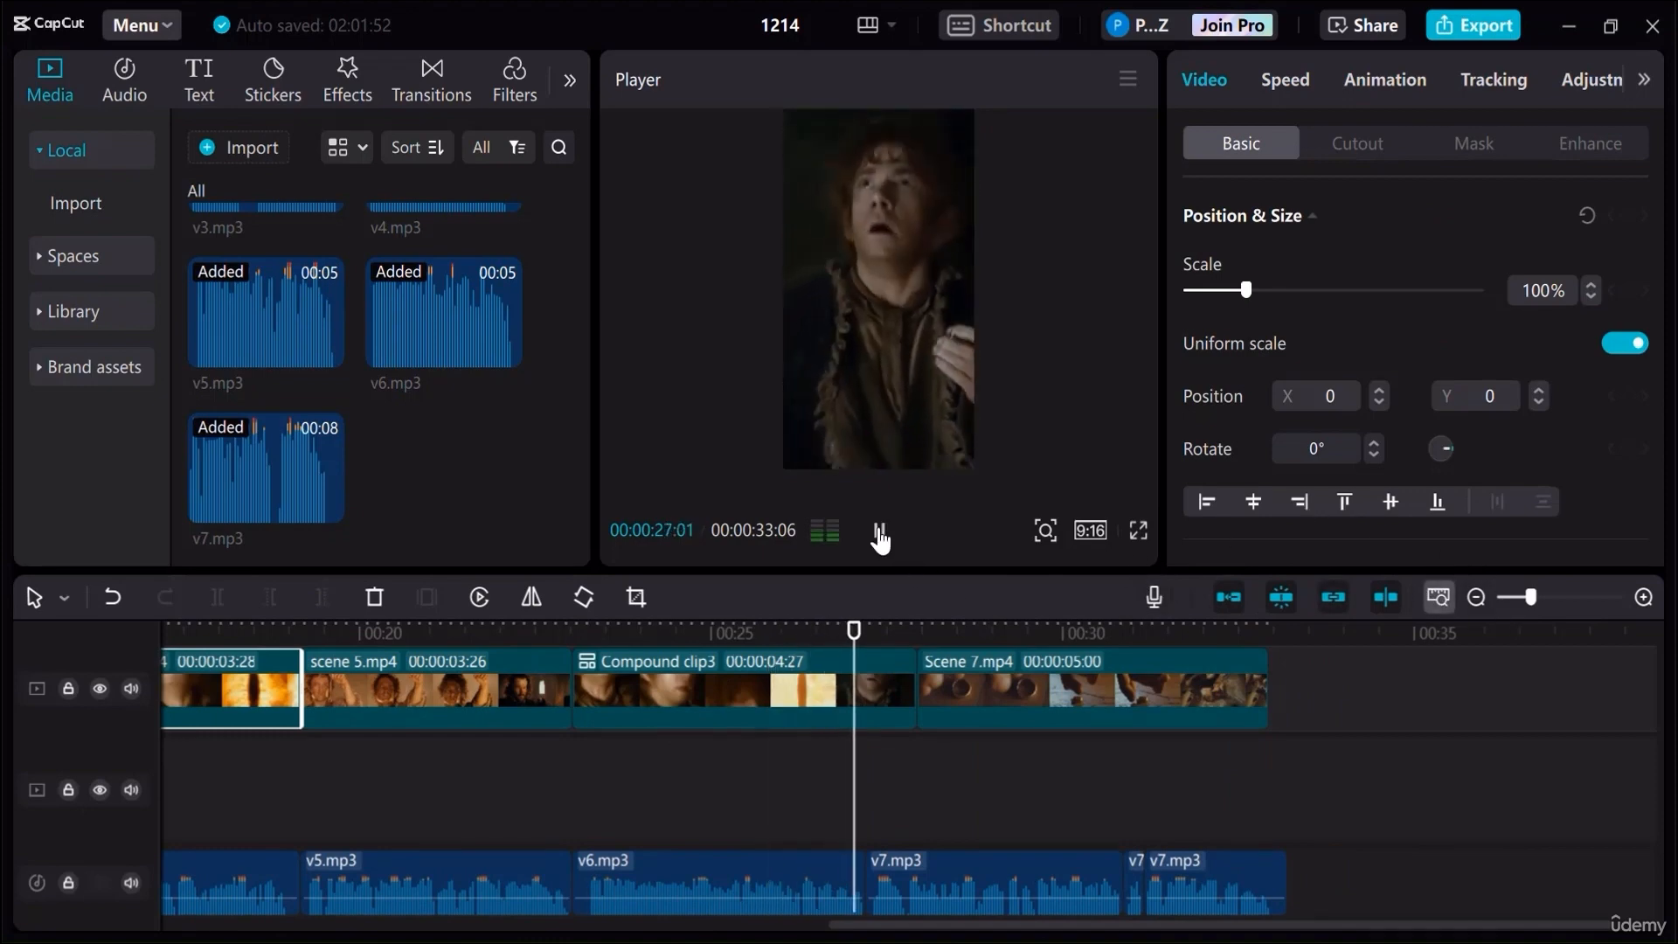
click(879, 530)
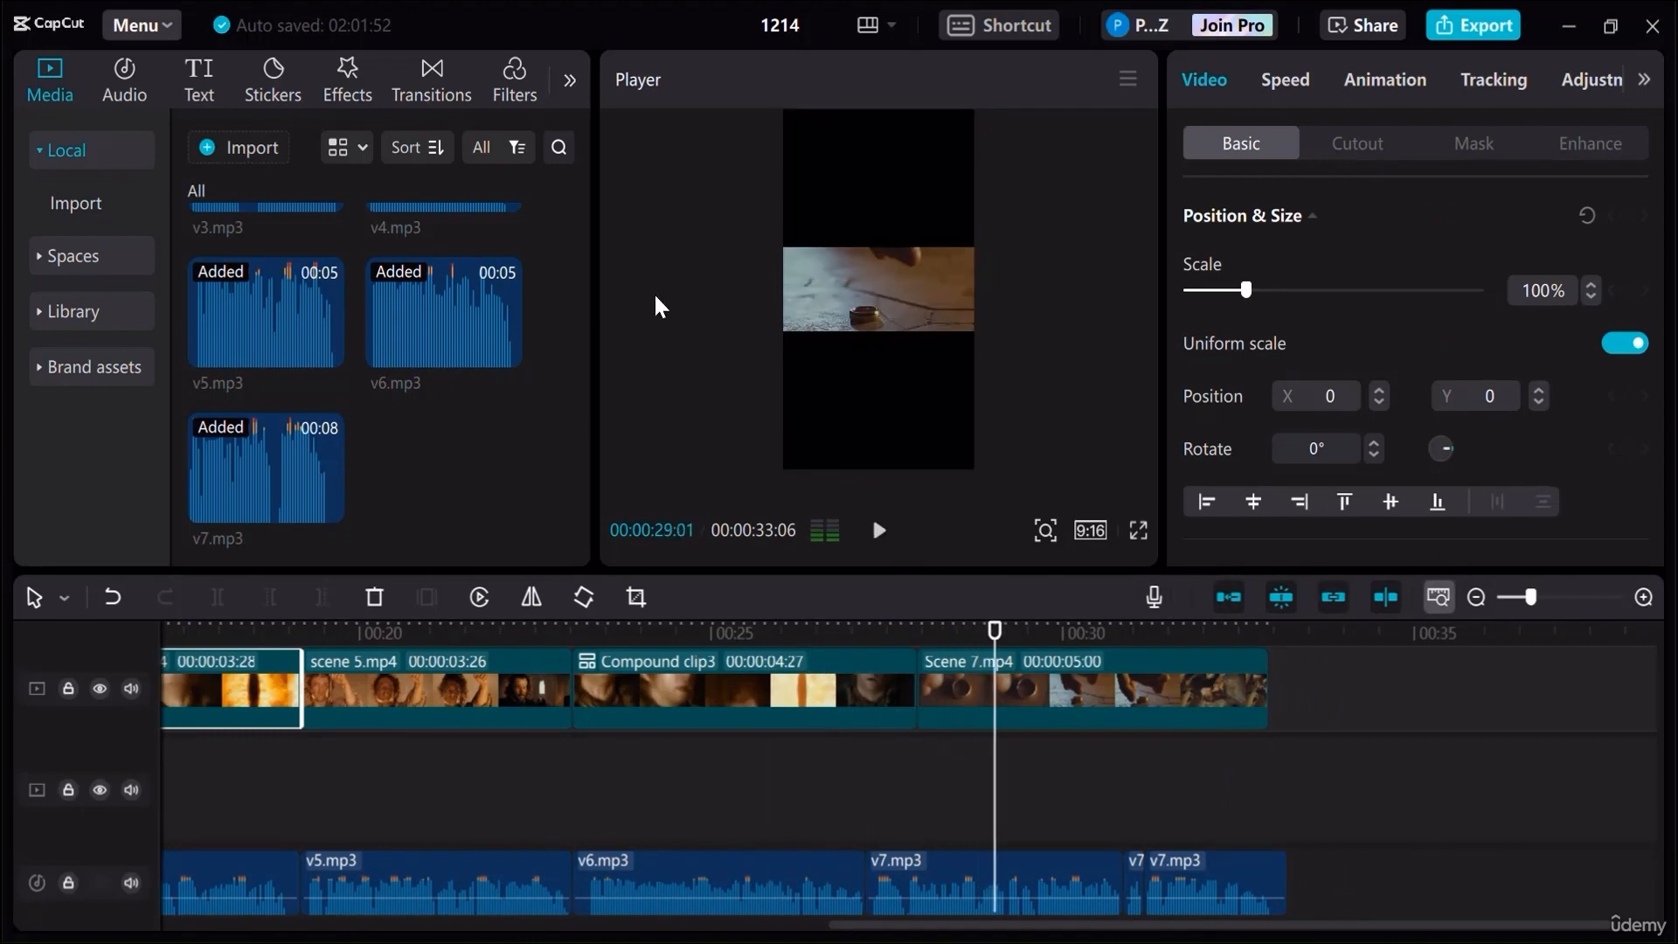
click(805, 266)
drag(980, 247, 1649, 26)
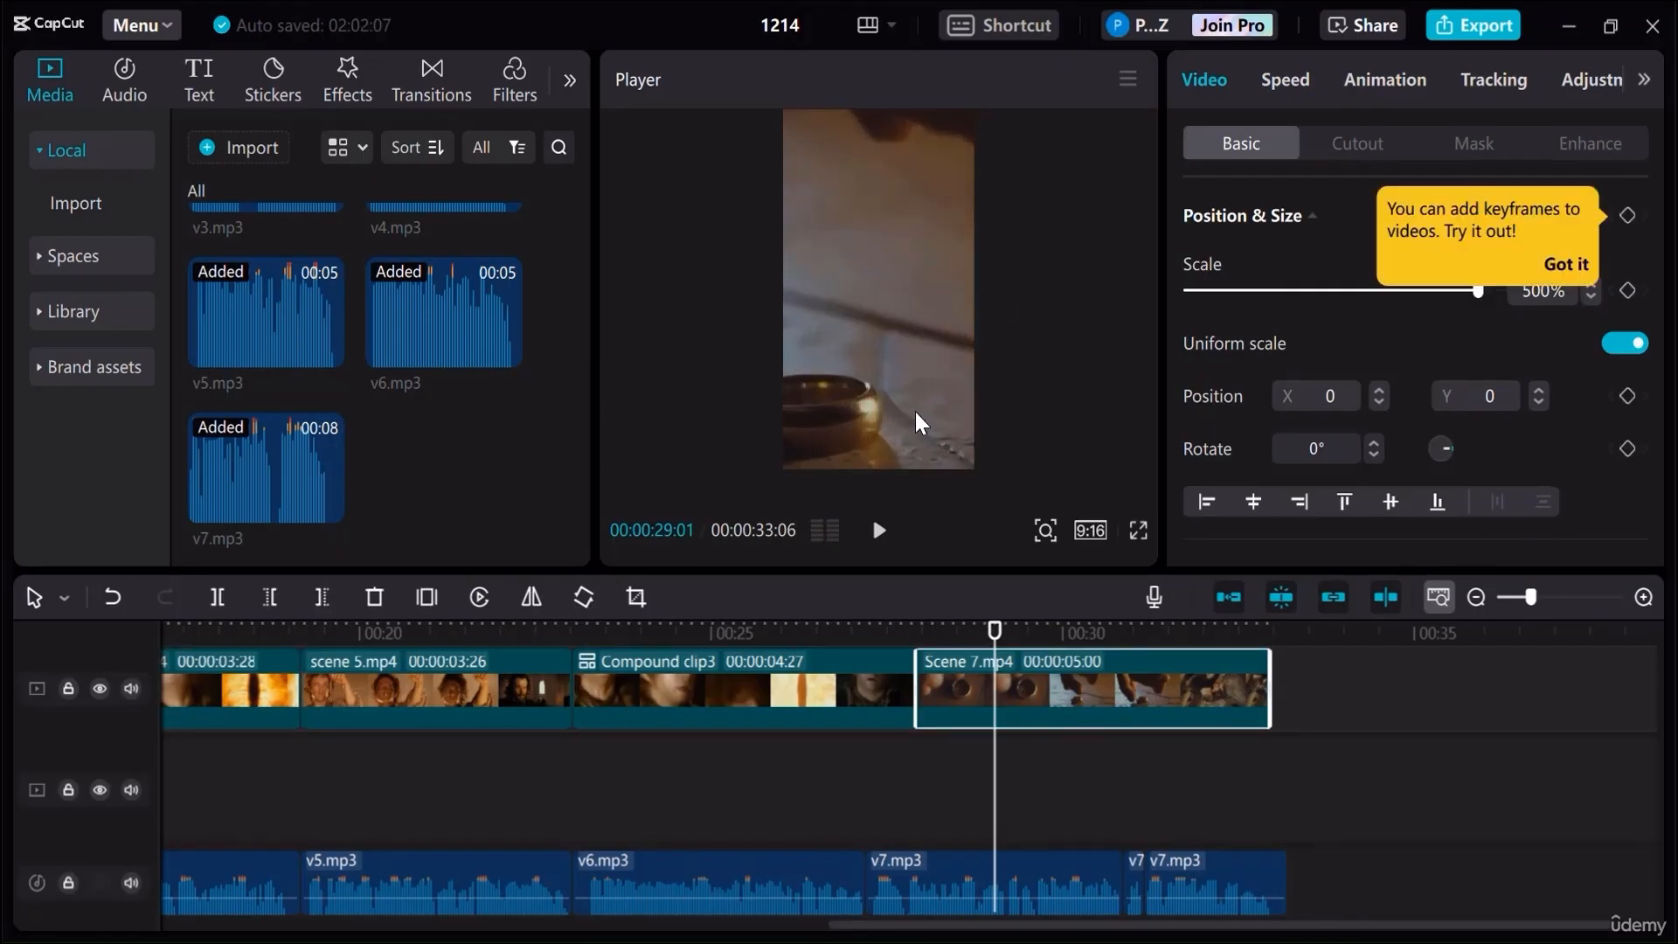
drag(875, 397, 884, 395)
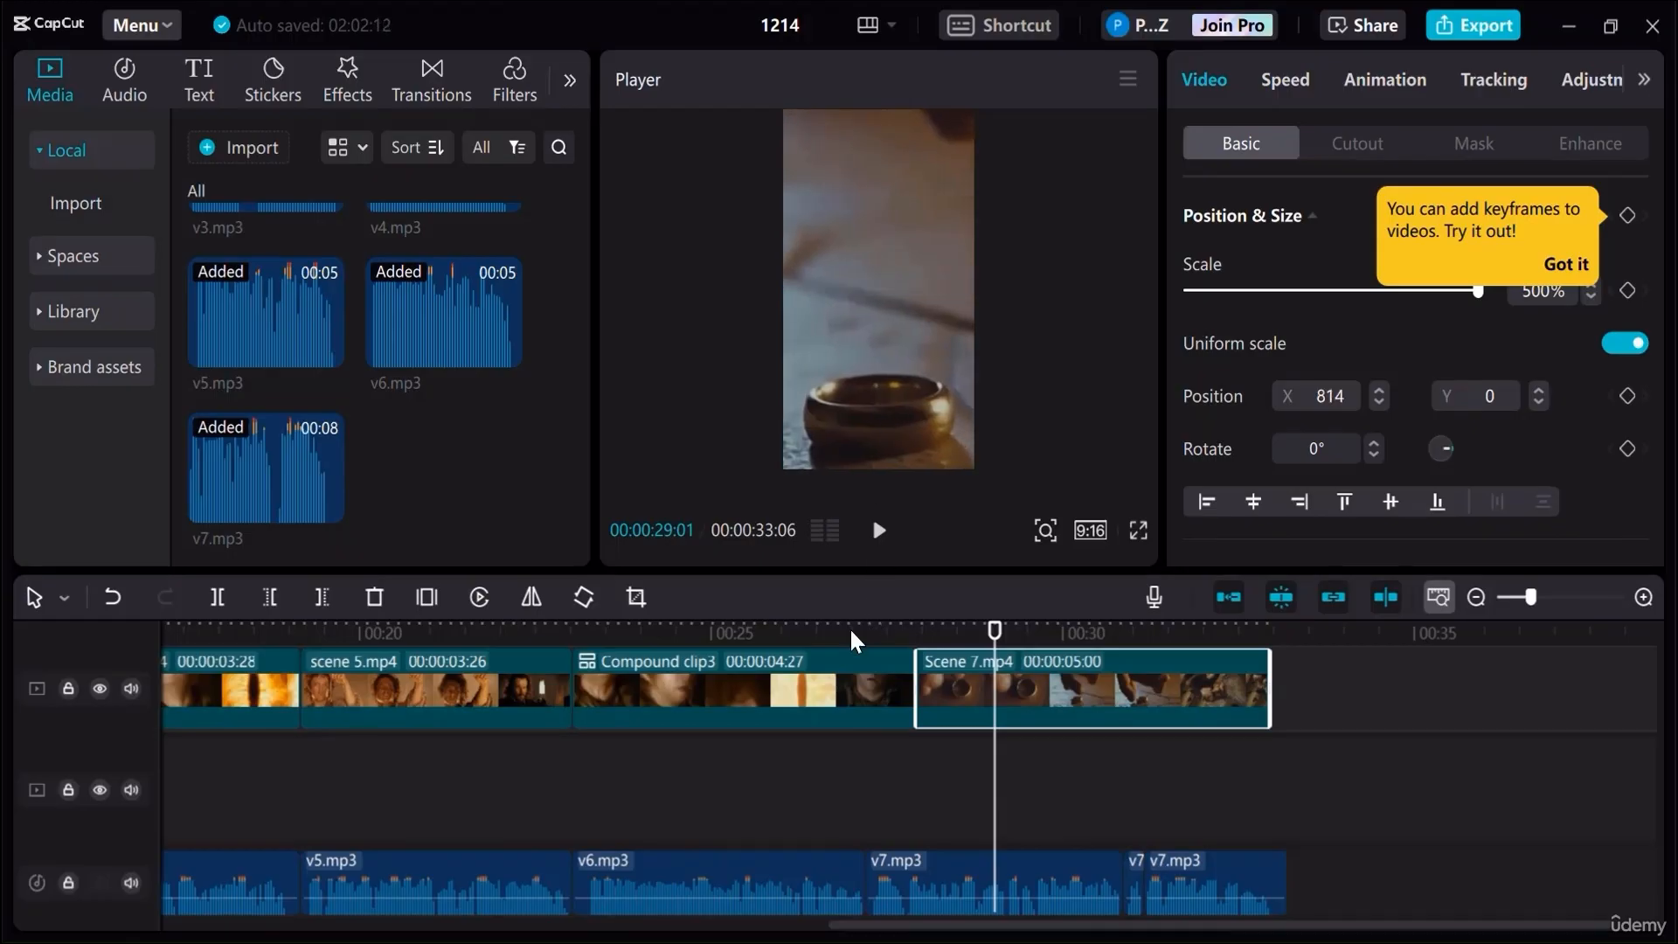
Play back Scene 7.mp4 and split it at 00:00:30:22 and 00:00:30:26, isolating the short fiery eye shot
click(879, 530)
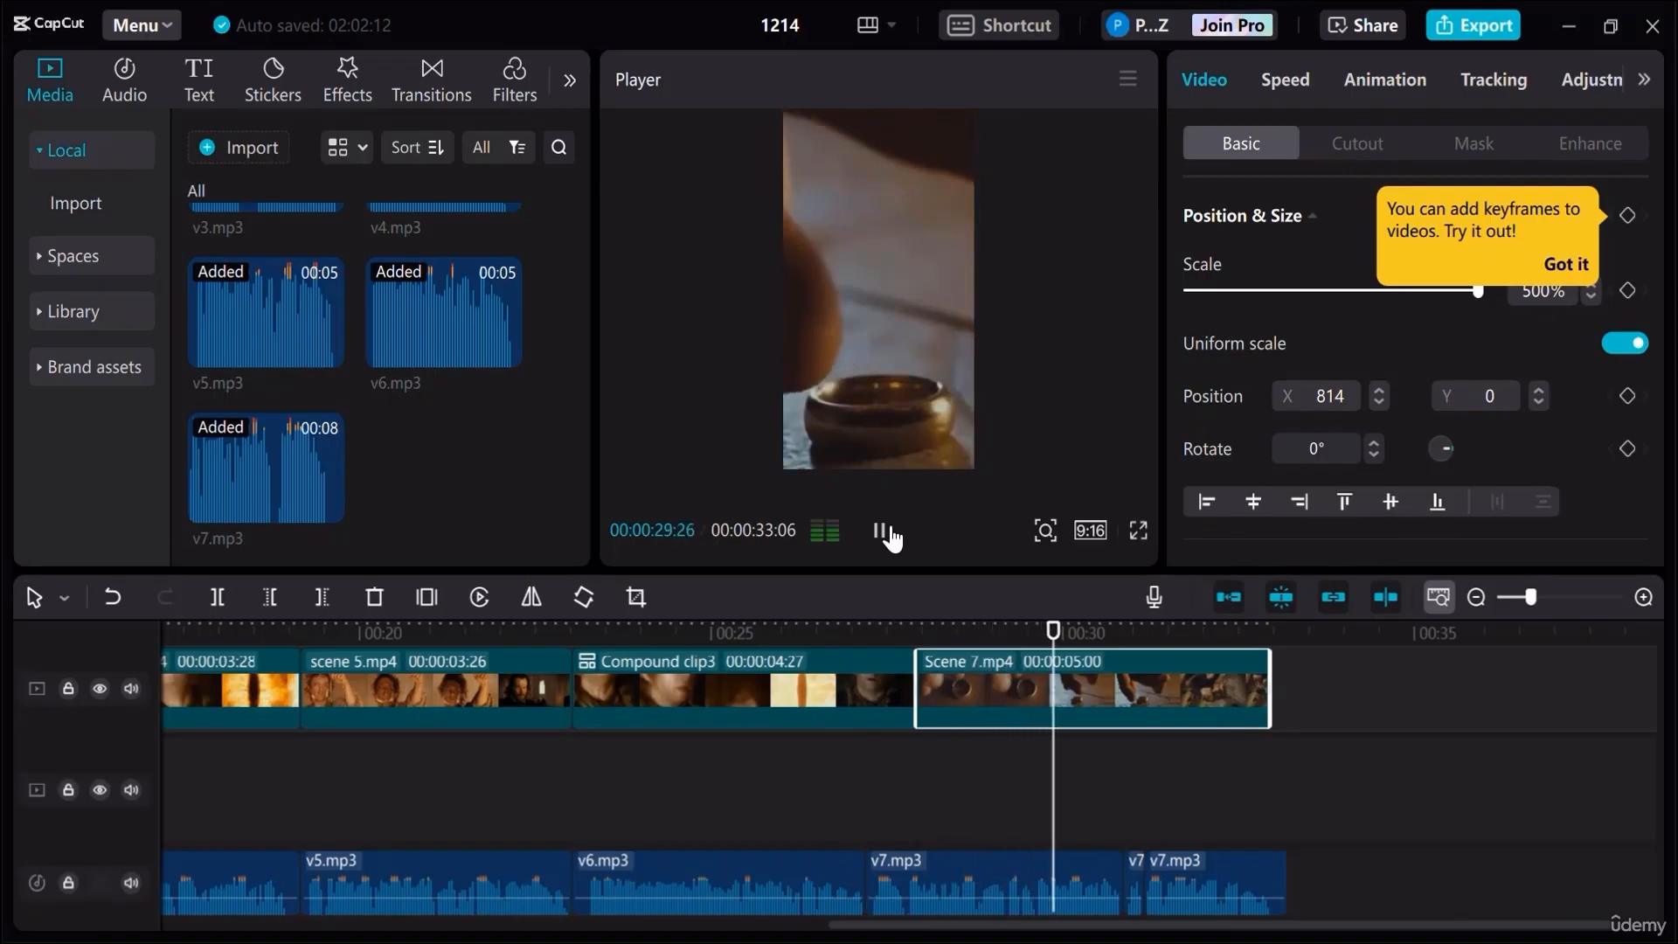
click(881, 530)
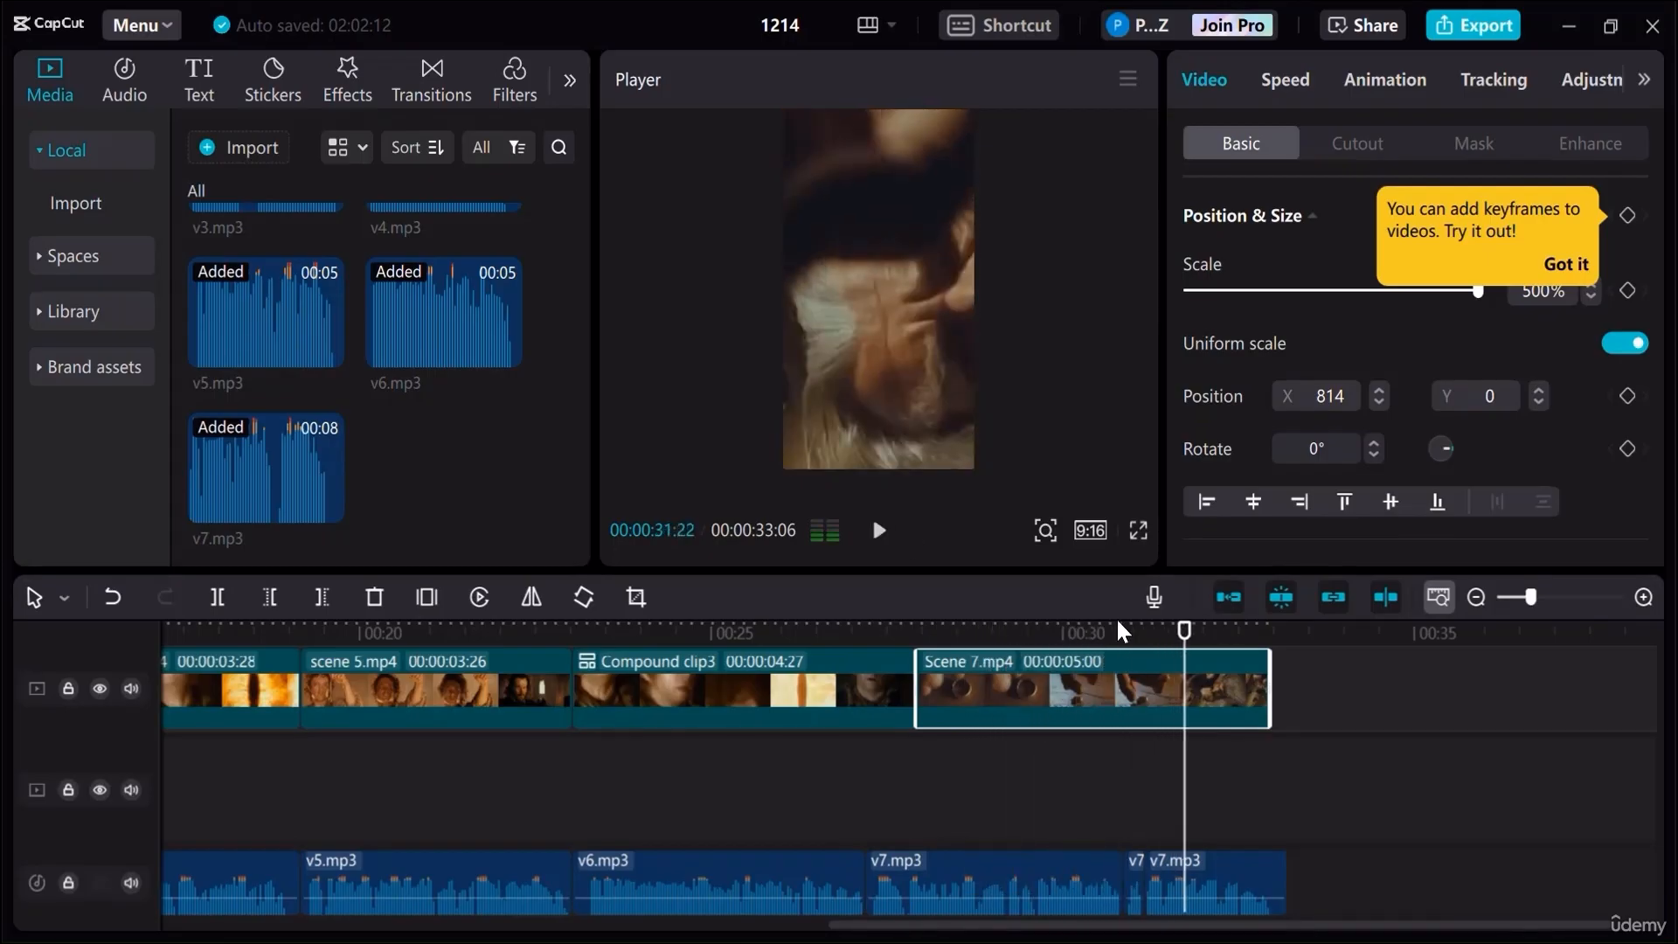
click(1121, 626)
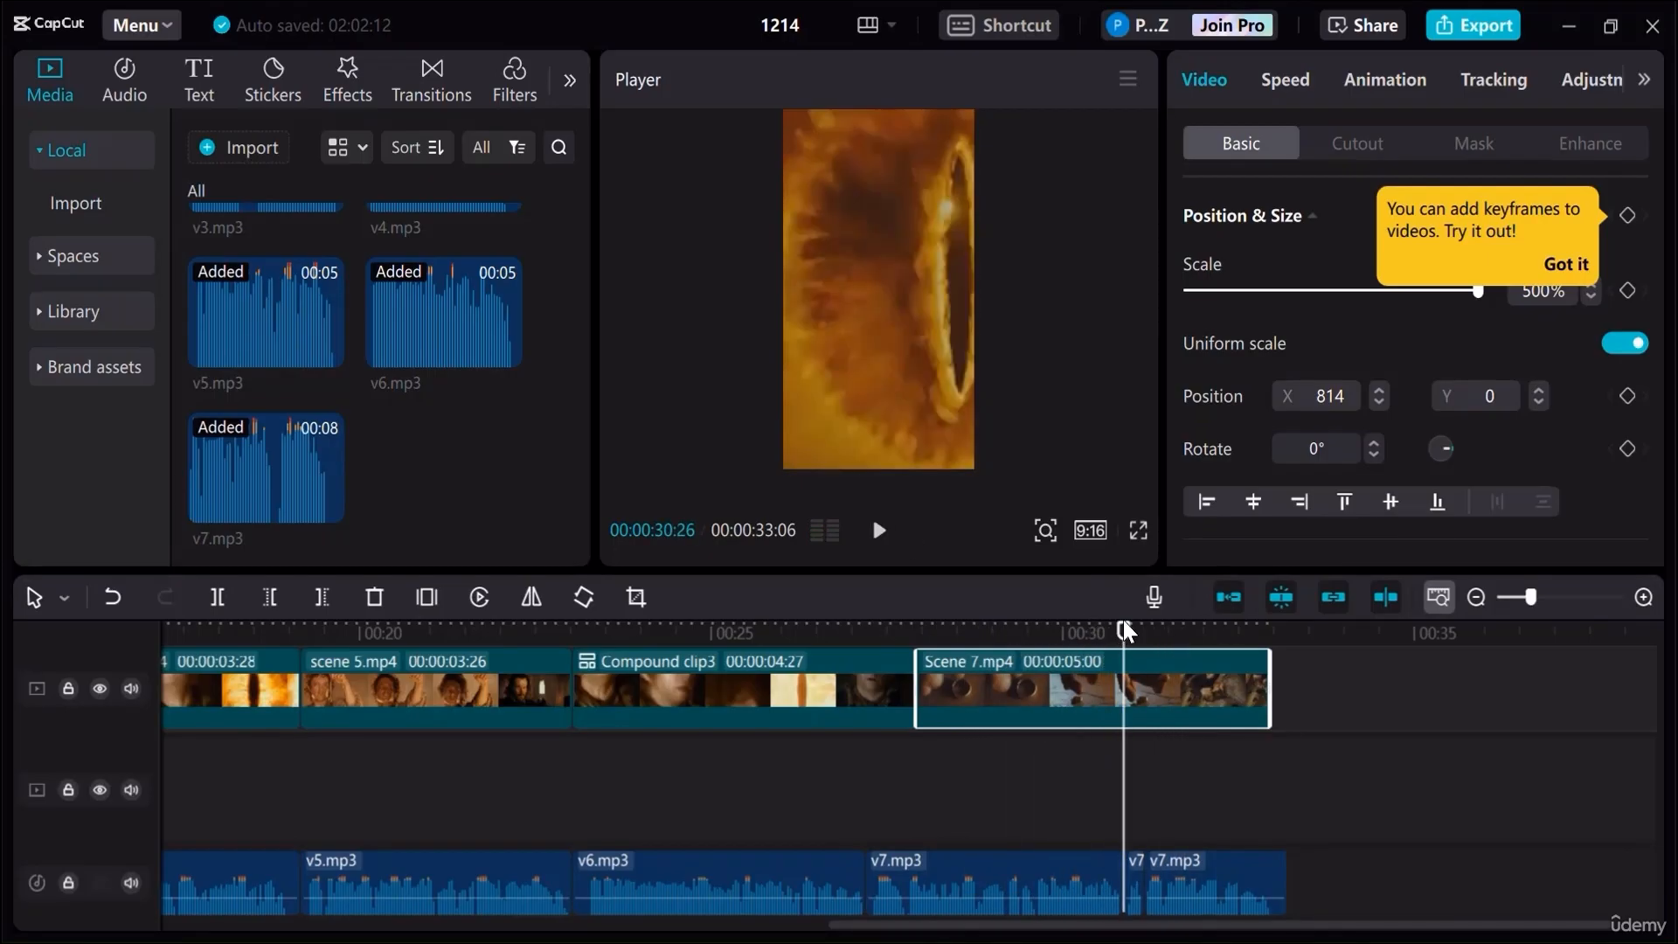
drag(1123, 621, 1114, 622)
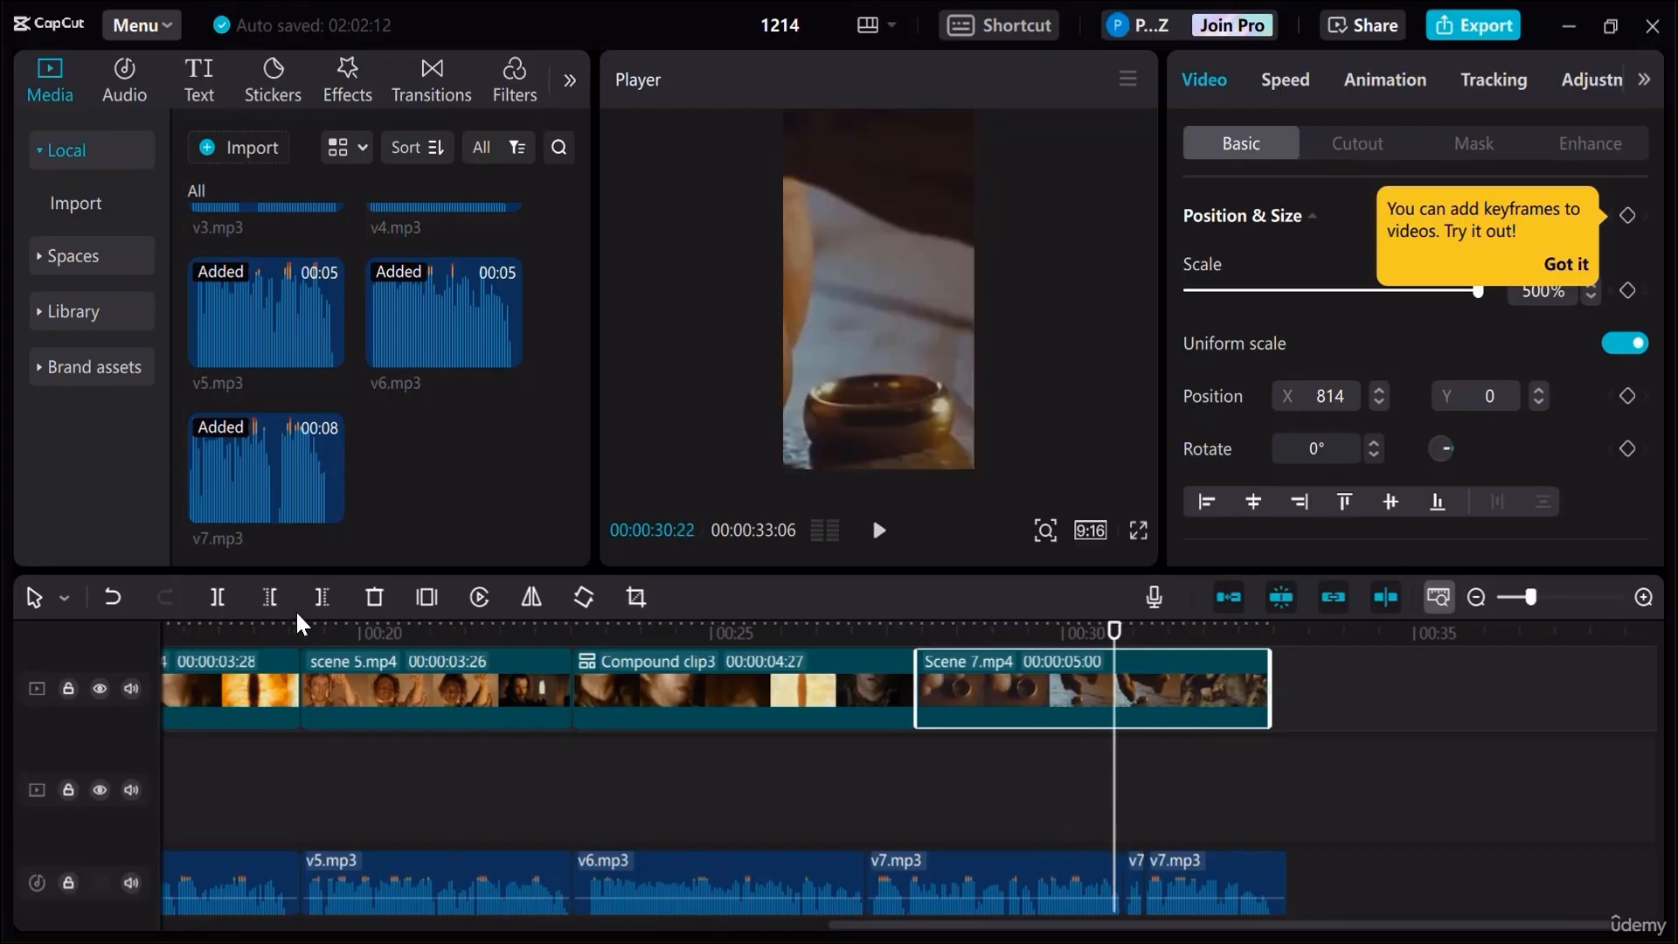
click(223, 601)
mouse_move(1115, 620)
mouse_down()
mouse_move(1157, 631)
mouse_move(1127, 633)
mouse_up()
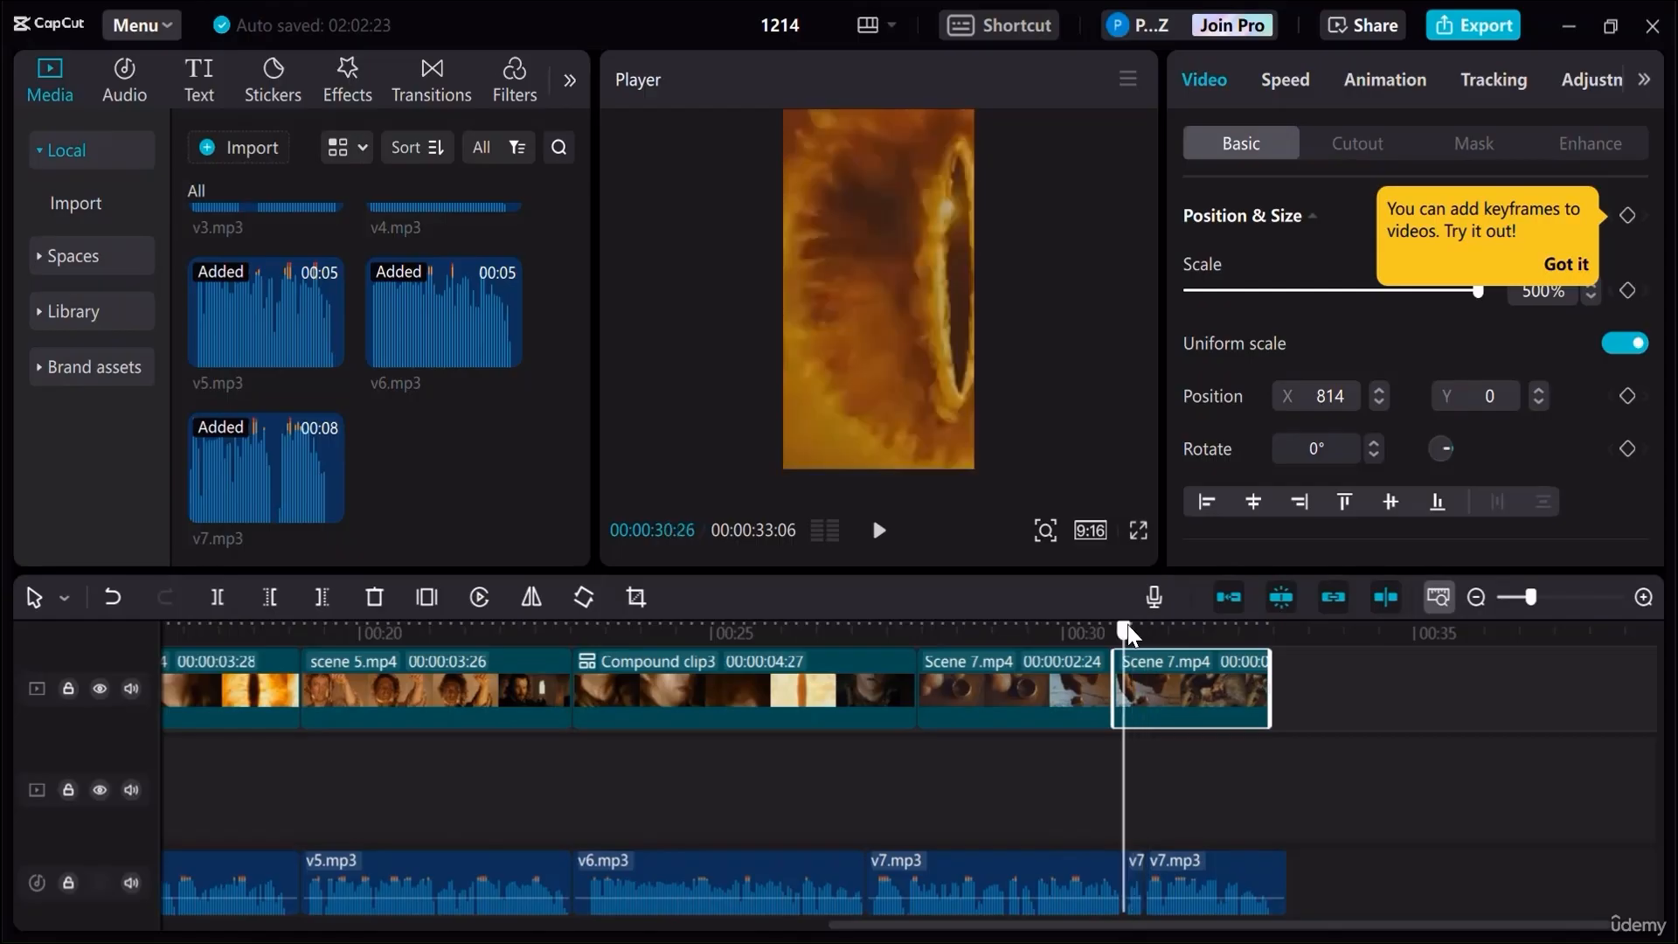
click(218, 596)
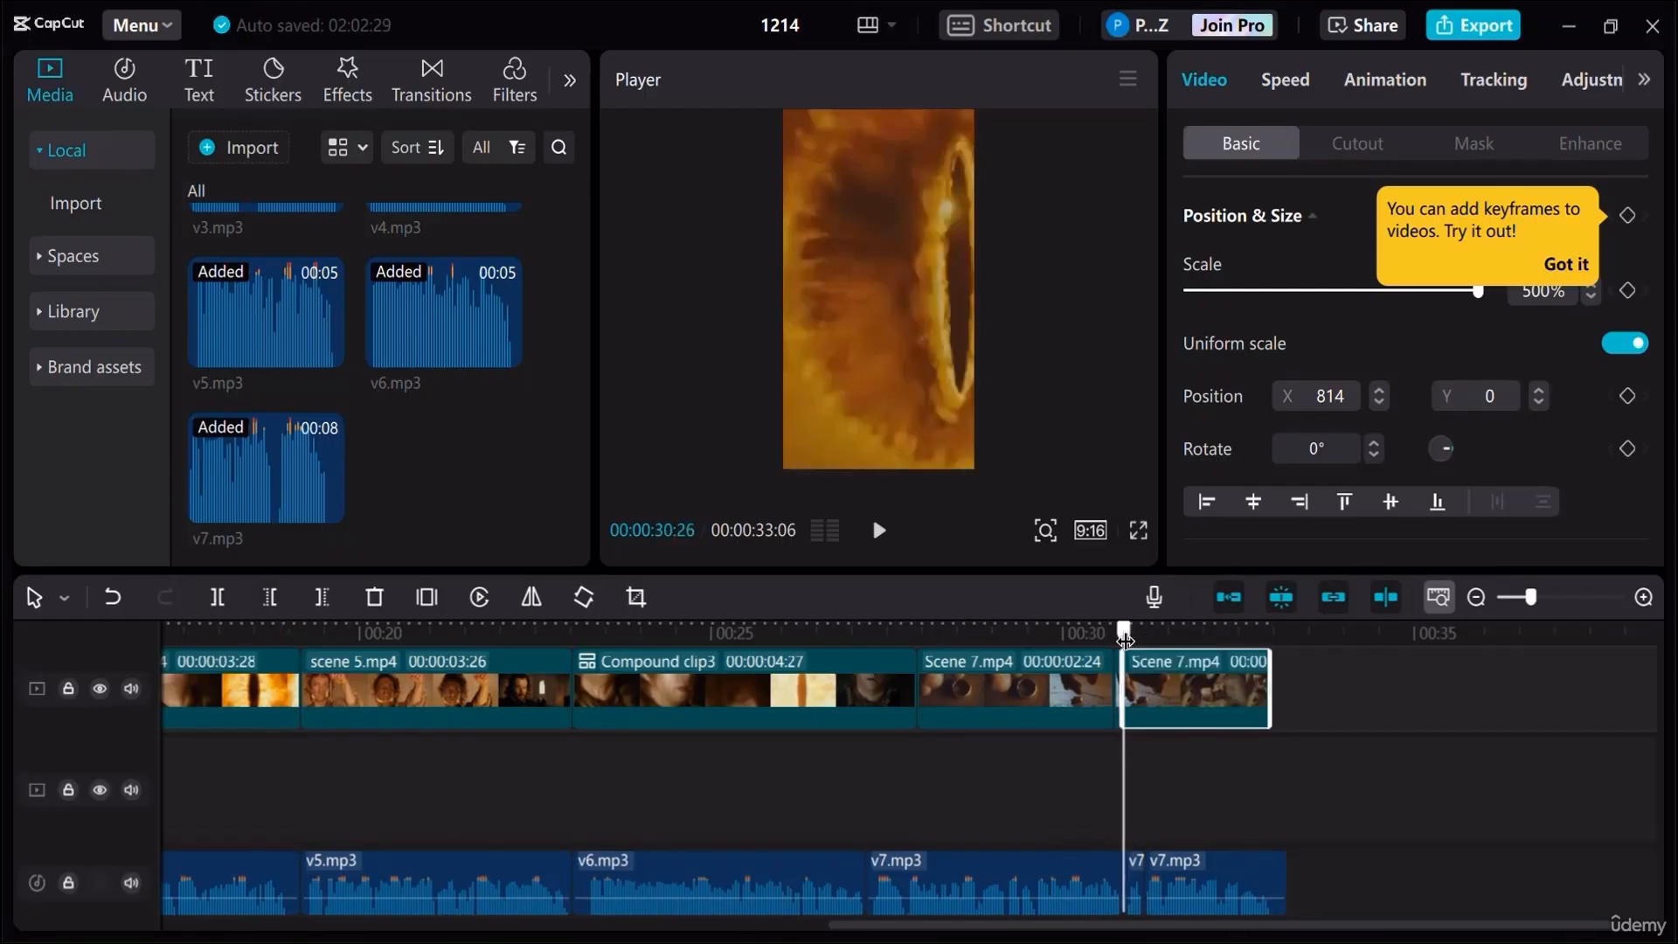
Shift the picture of the short Scene 7.mp4 piece to the left so the fiery eye is centred in the frame
drag(1123, 636, 1116, 631)
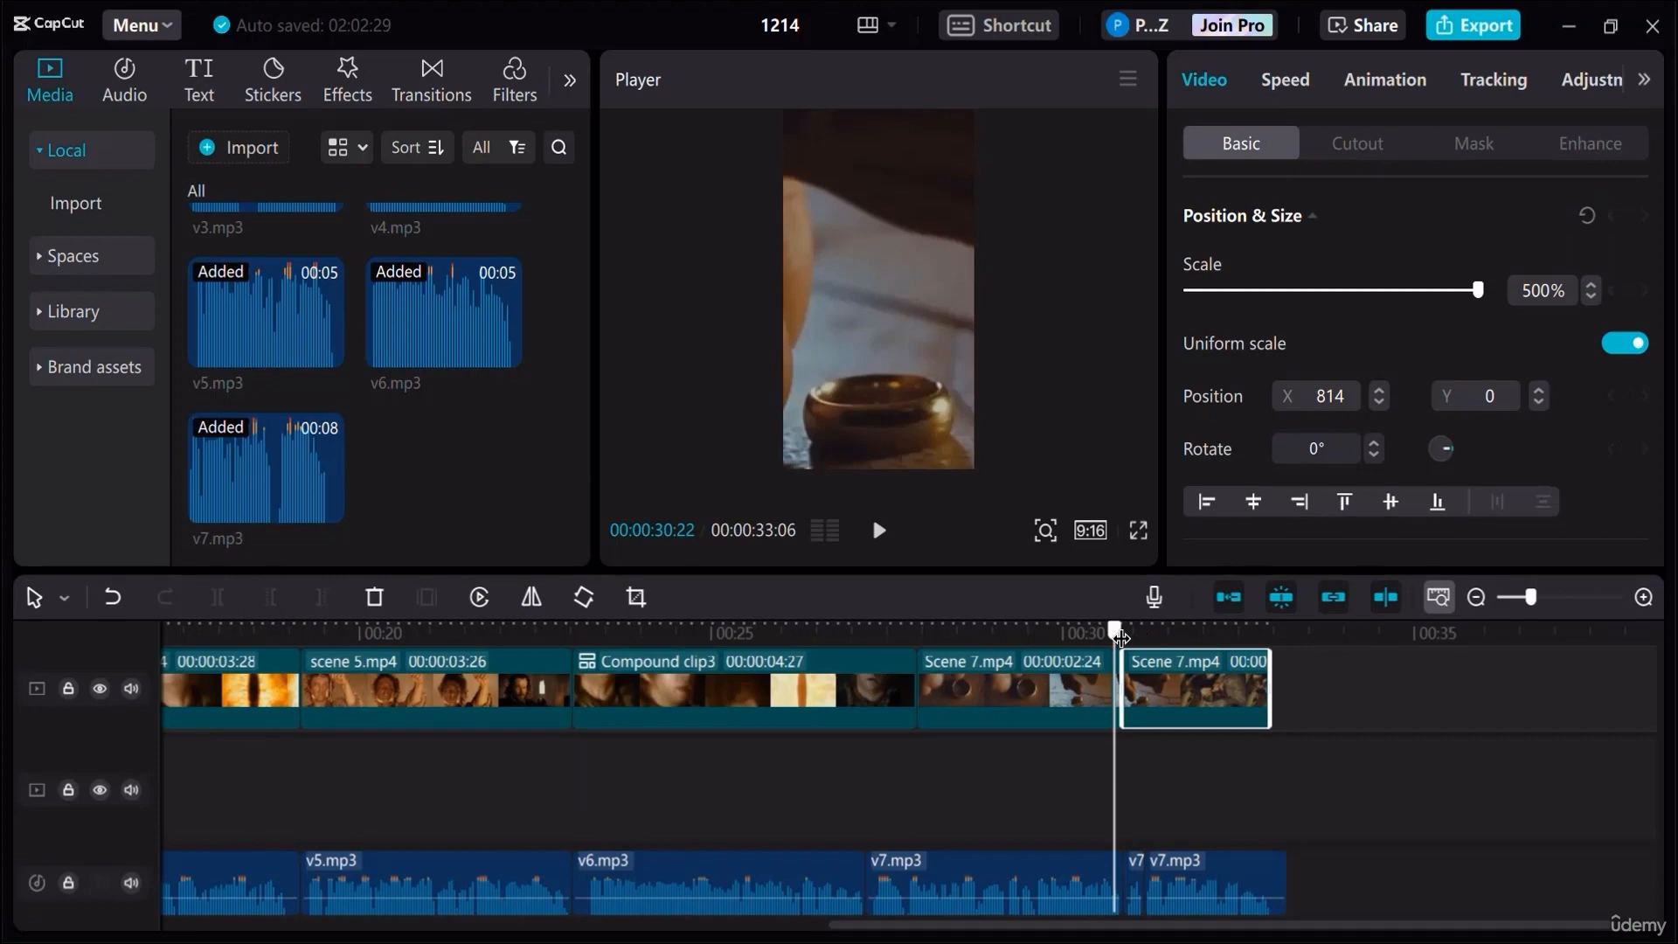
click(1643, 596)
click(1643, 597)
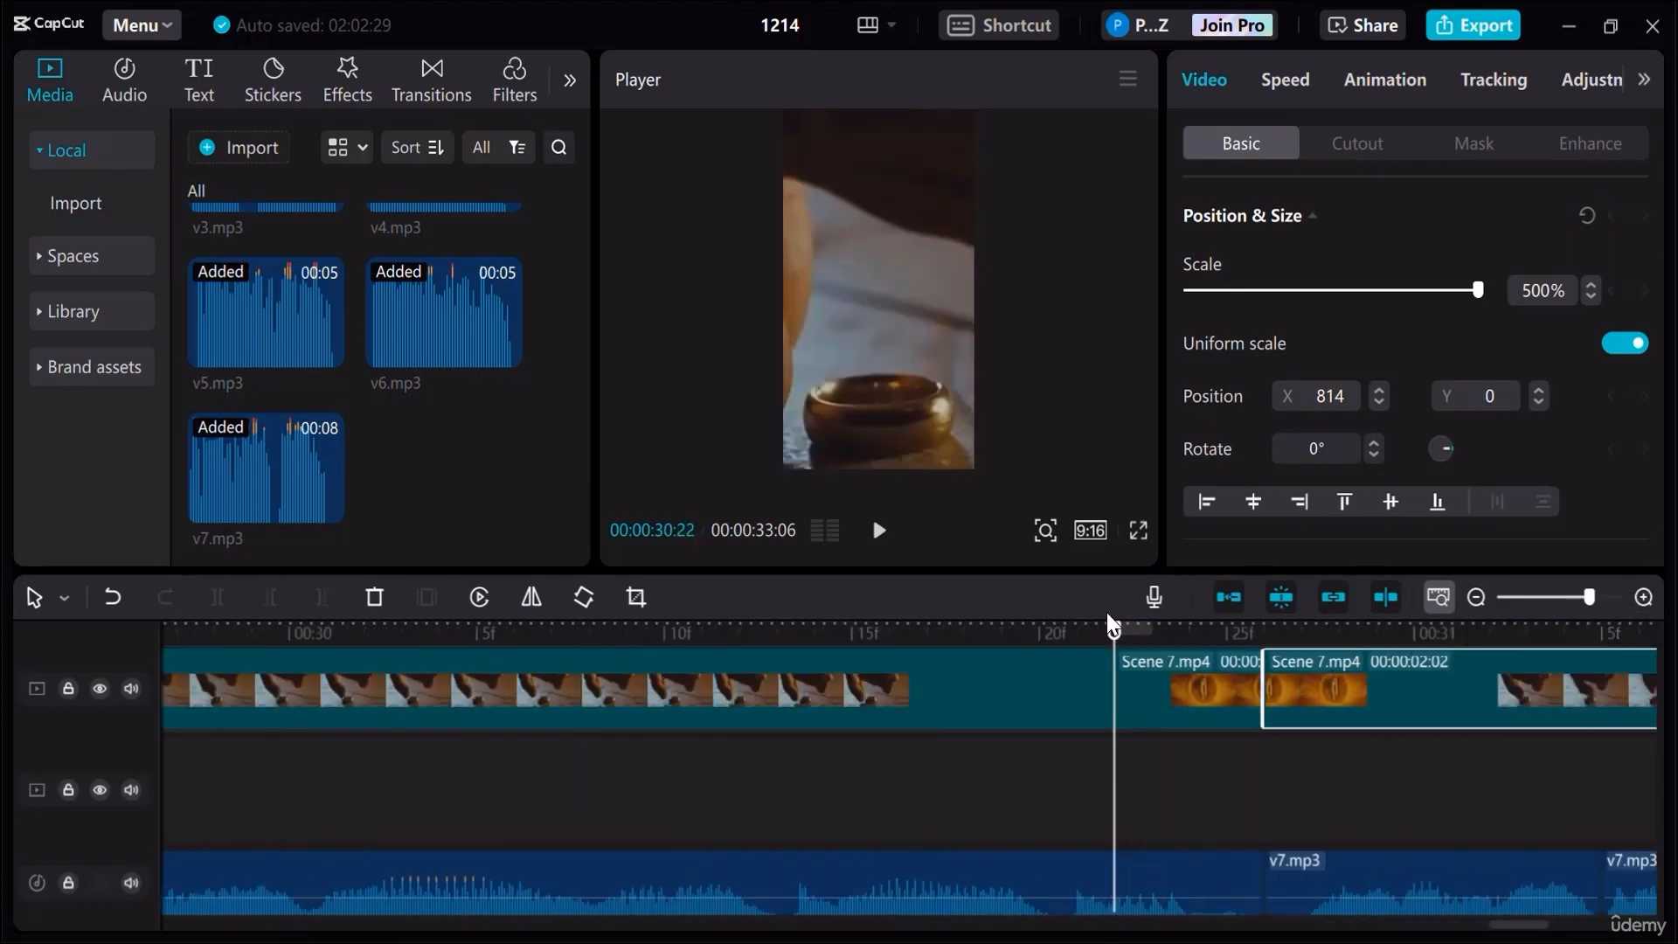
click(1223, 636)
click(1173, 688)
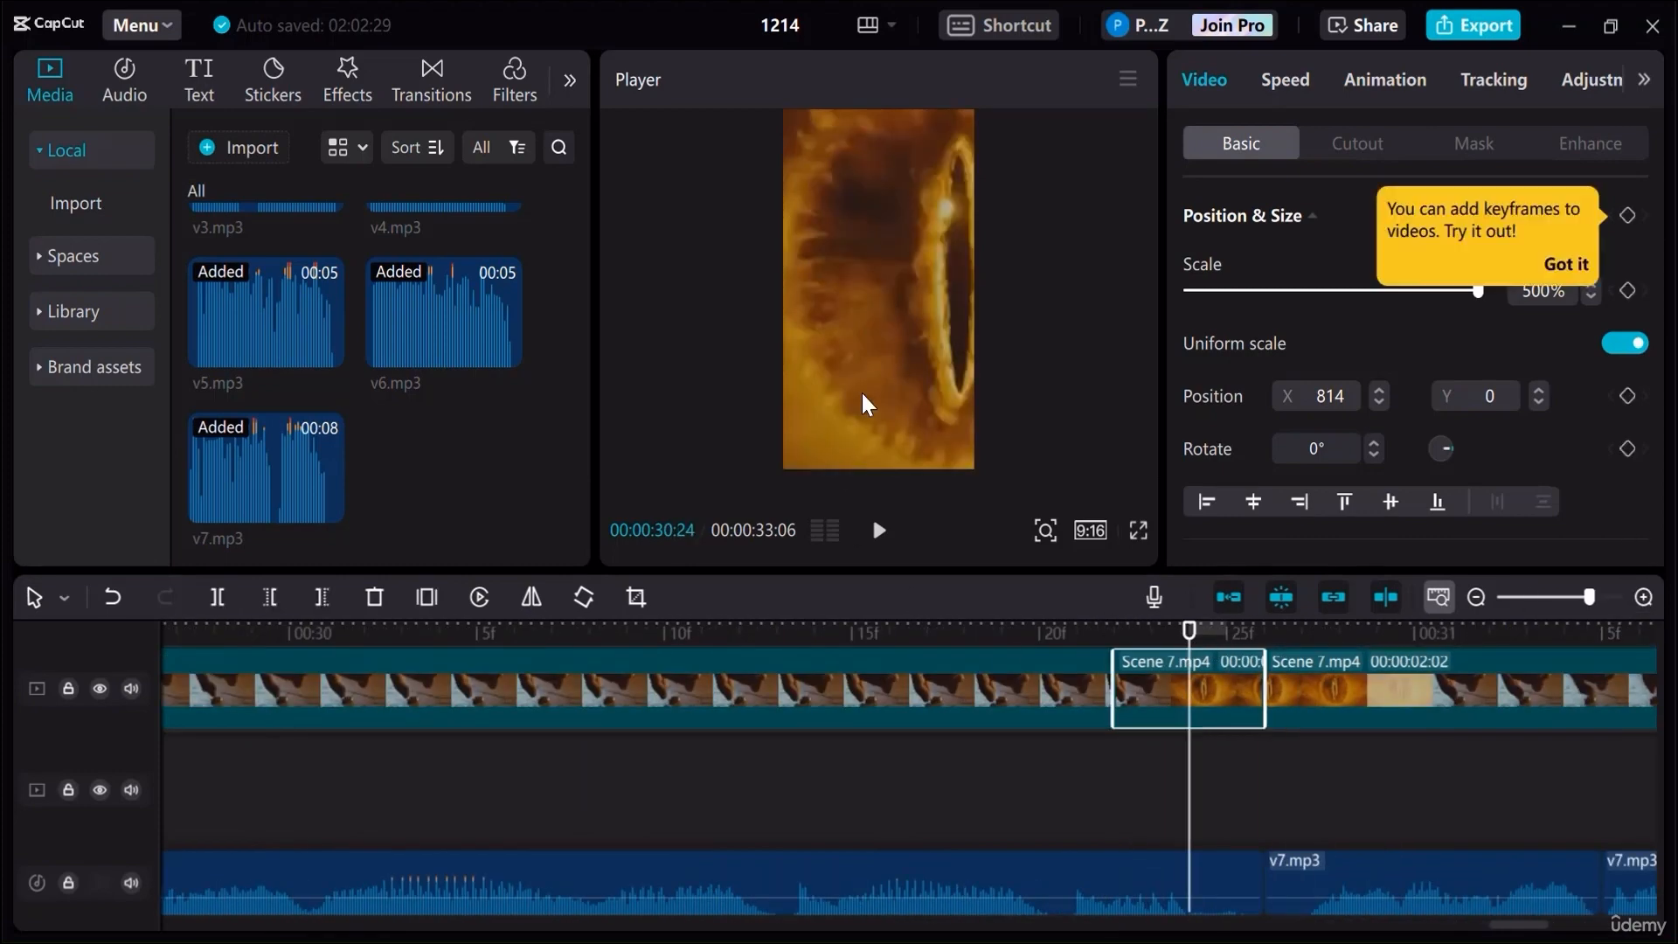
drag(914, 365, 870, 369)
Combine all three Scene 7.mp4 pieces into one compound clip
drag(1368, 765, 1156, 658)
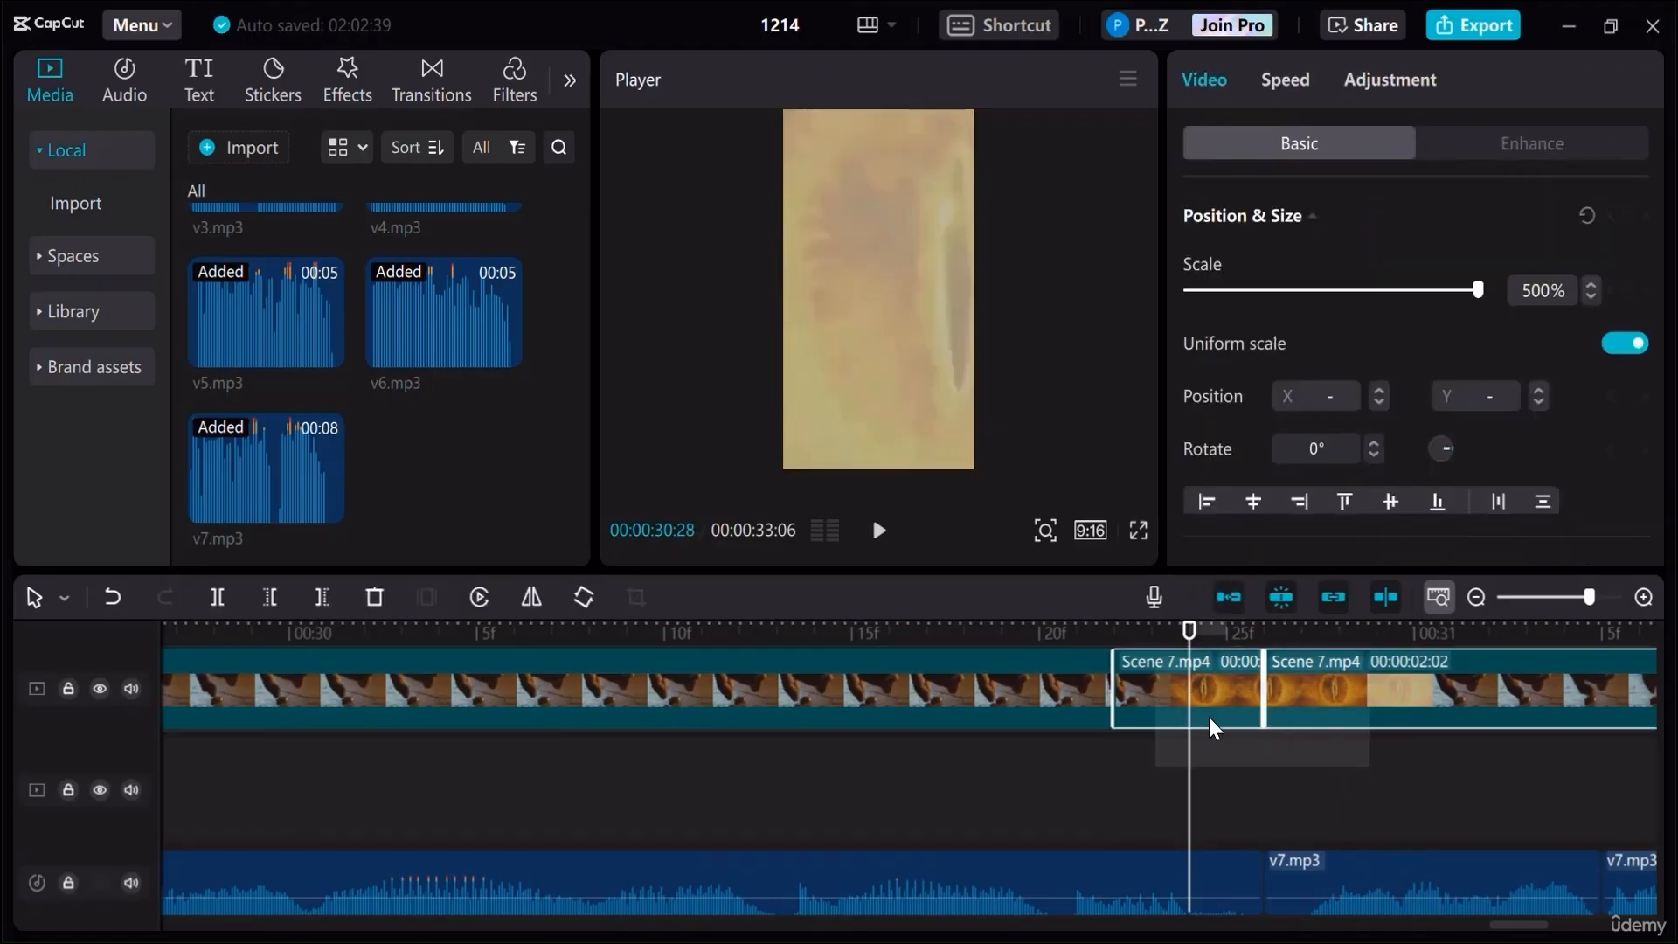
right_click(1378, 690)
click(1468, 516)
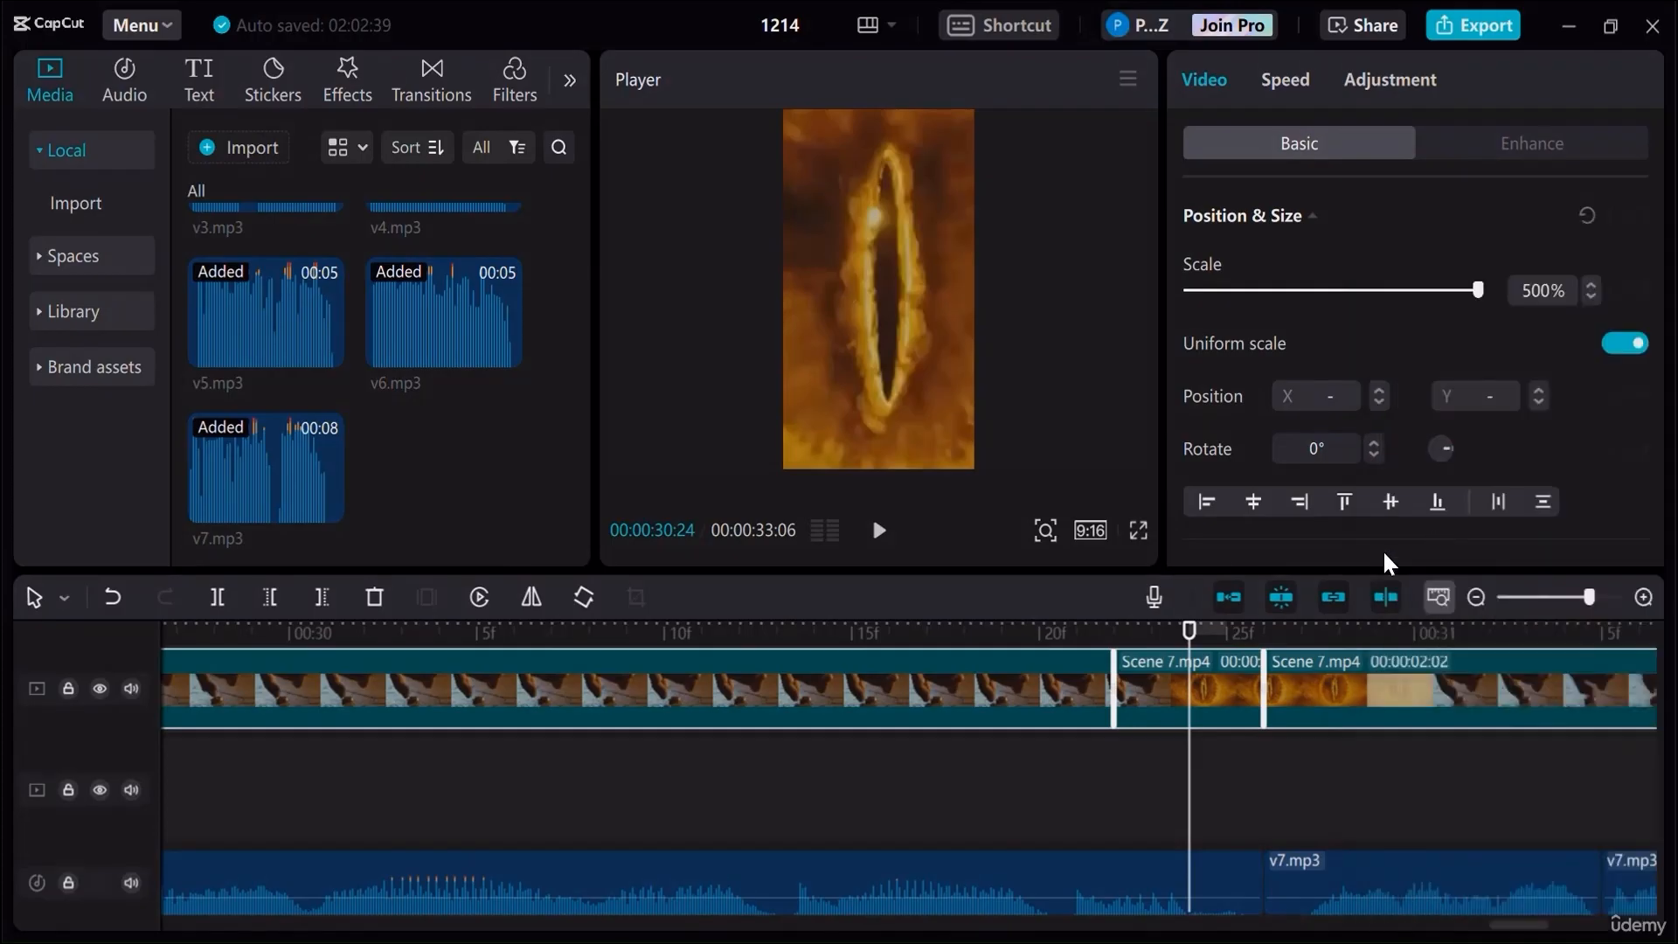
Play the video from the start of Scene 3.mp4 into the scene 4 compound clip to review the cut
click(1484, 598)
click(1483, 599)
click(1484, 598)
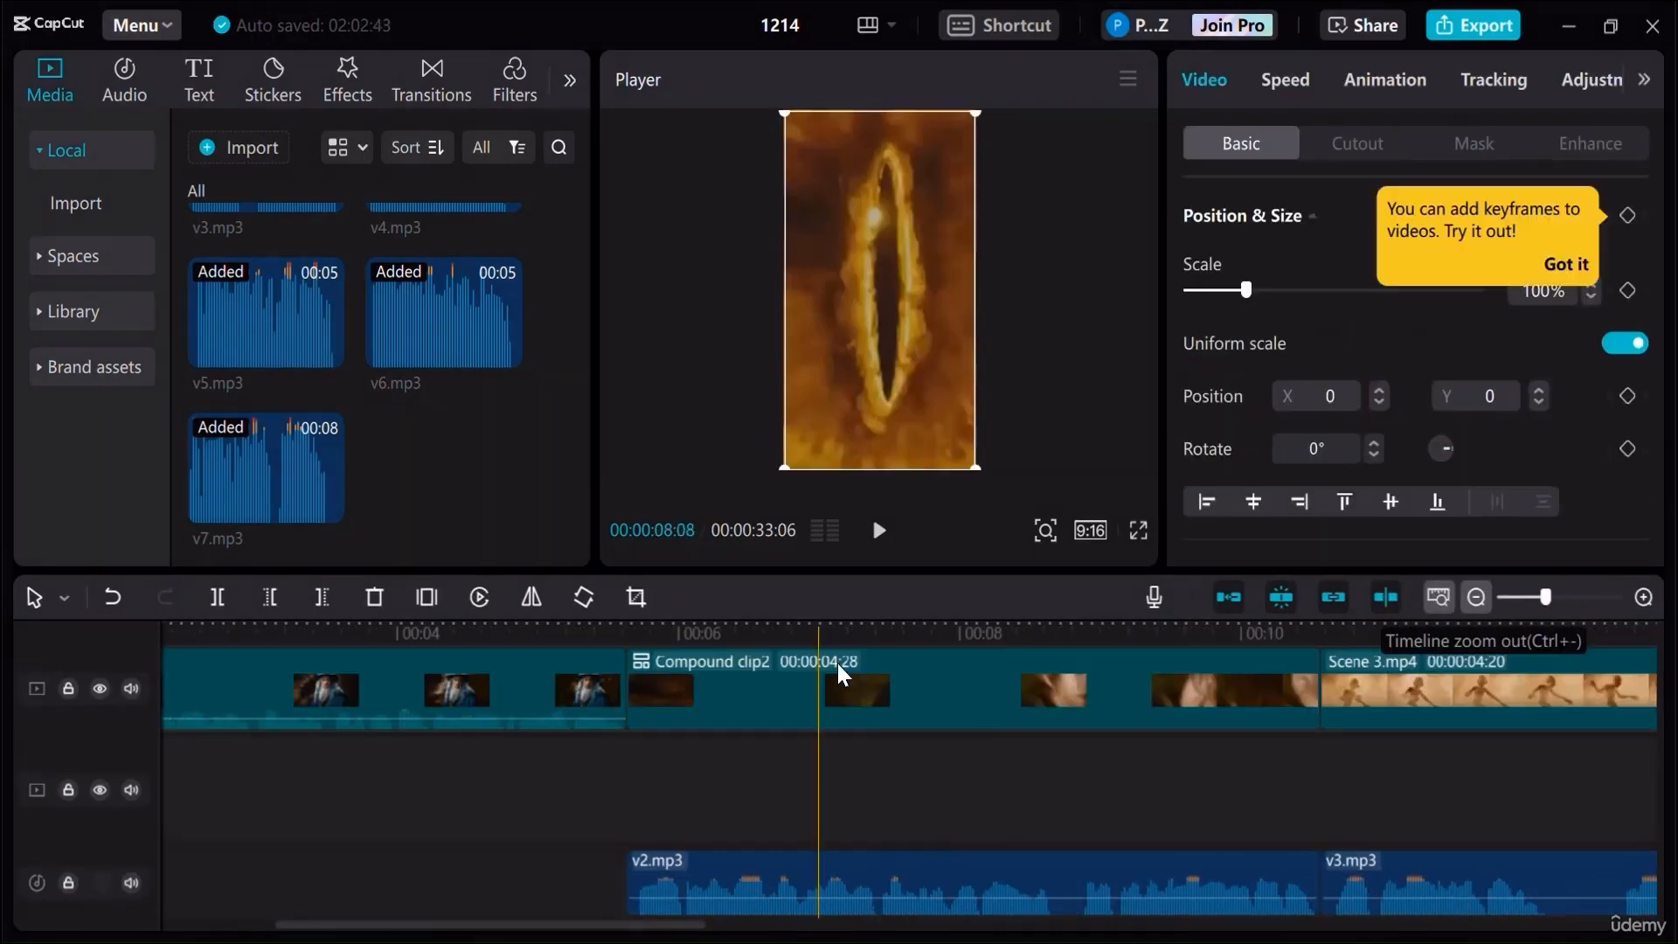
click(1318, 630)
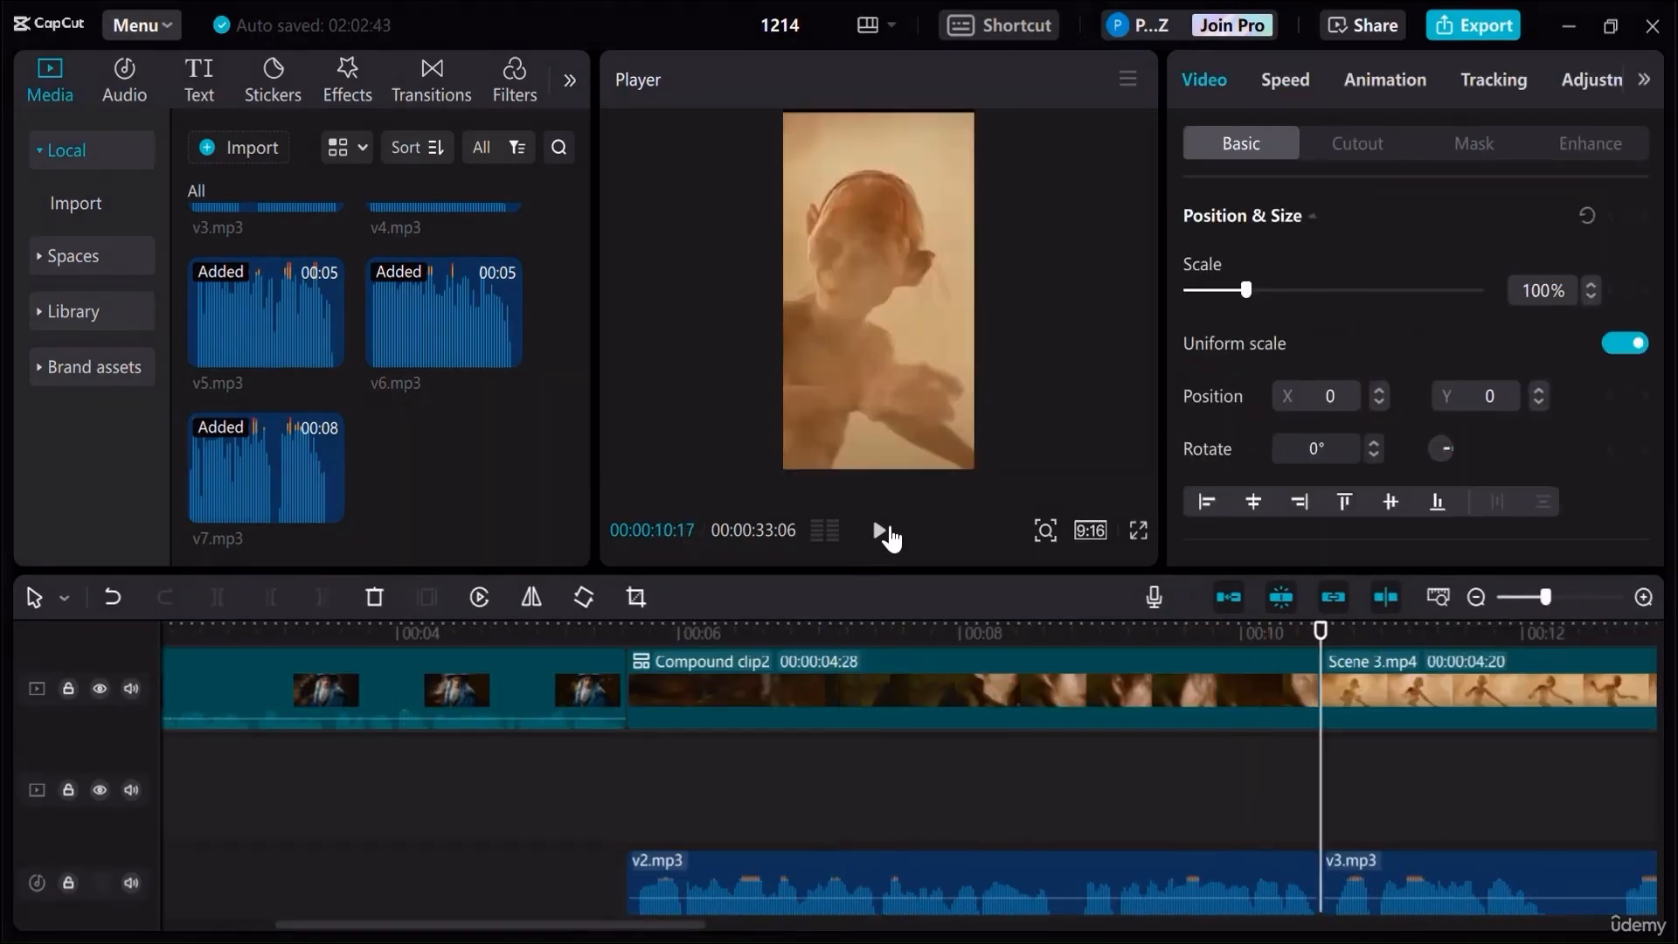
click(881, 530)
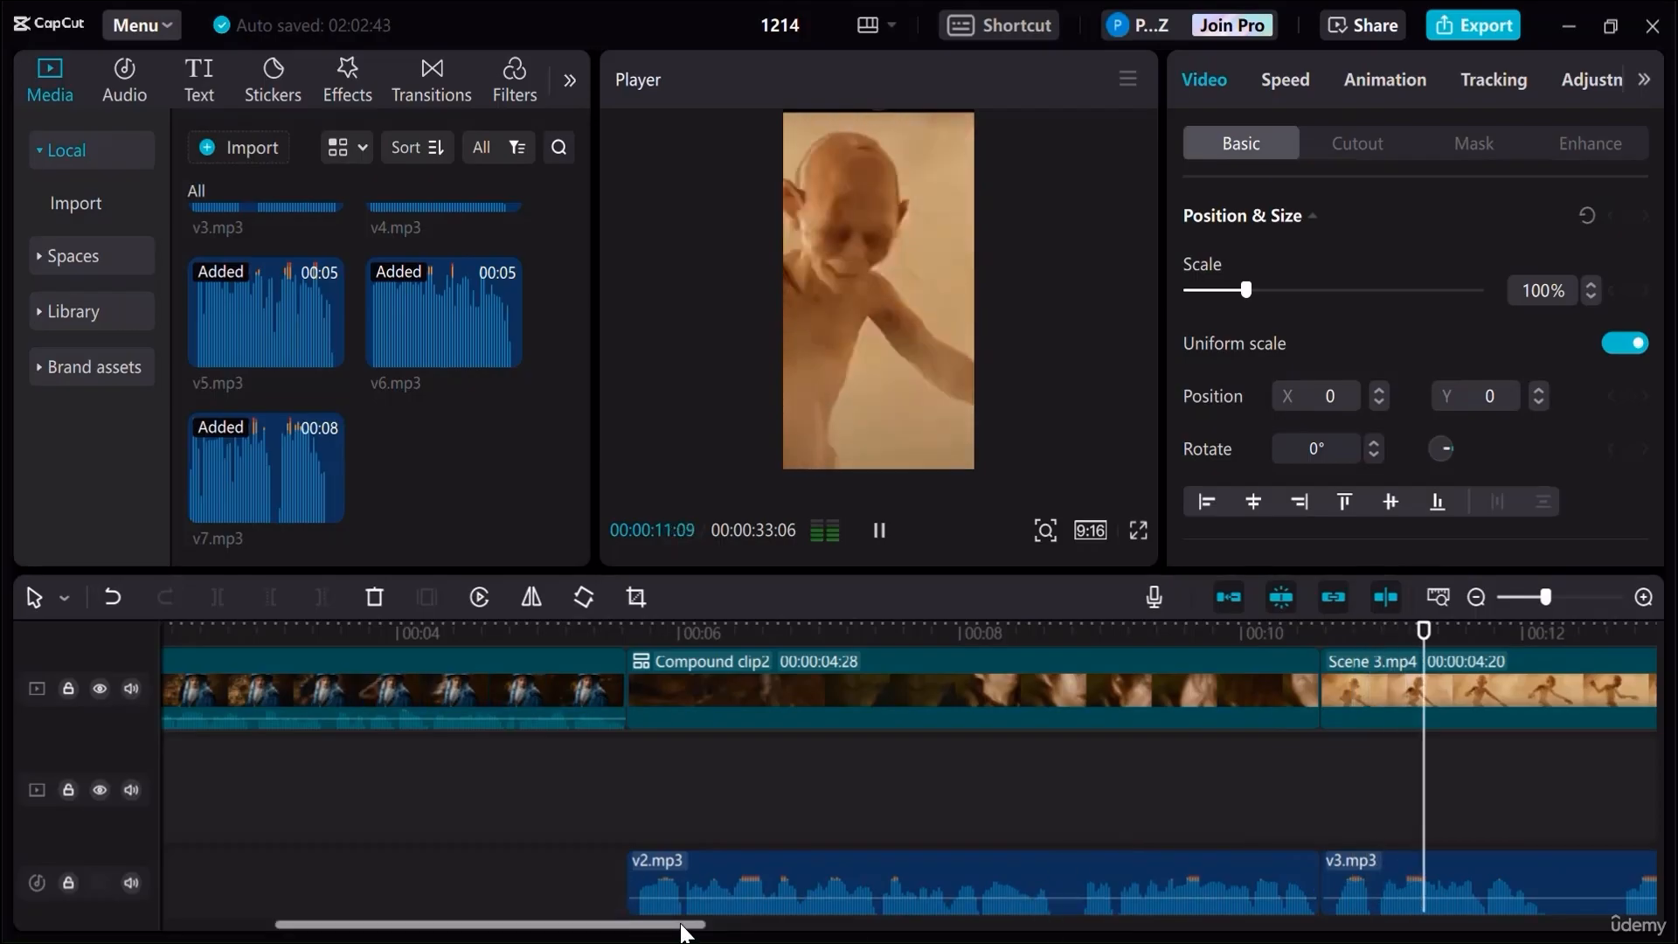
drag(682, 923, 784, 924)
drag(955, 907, 1129, 896)
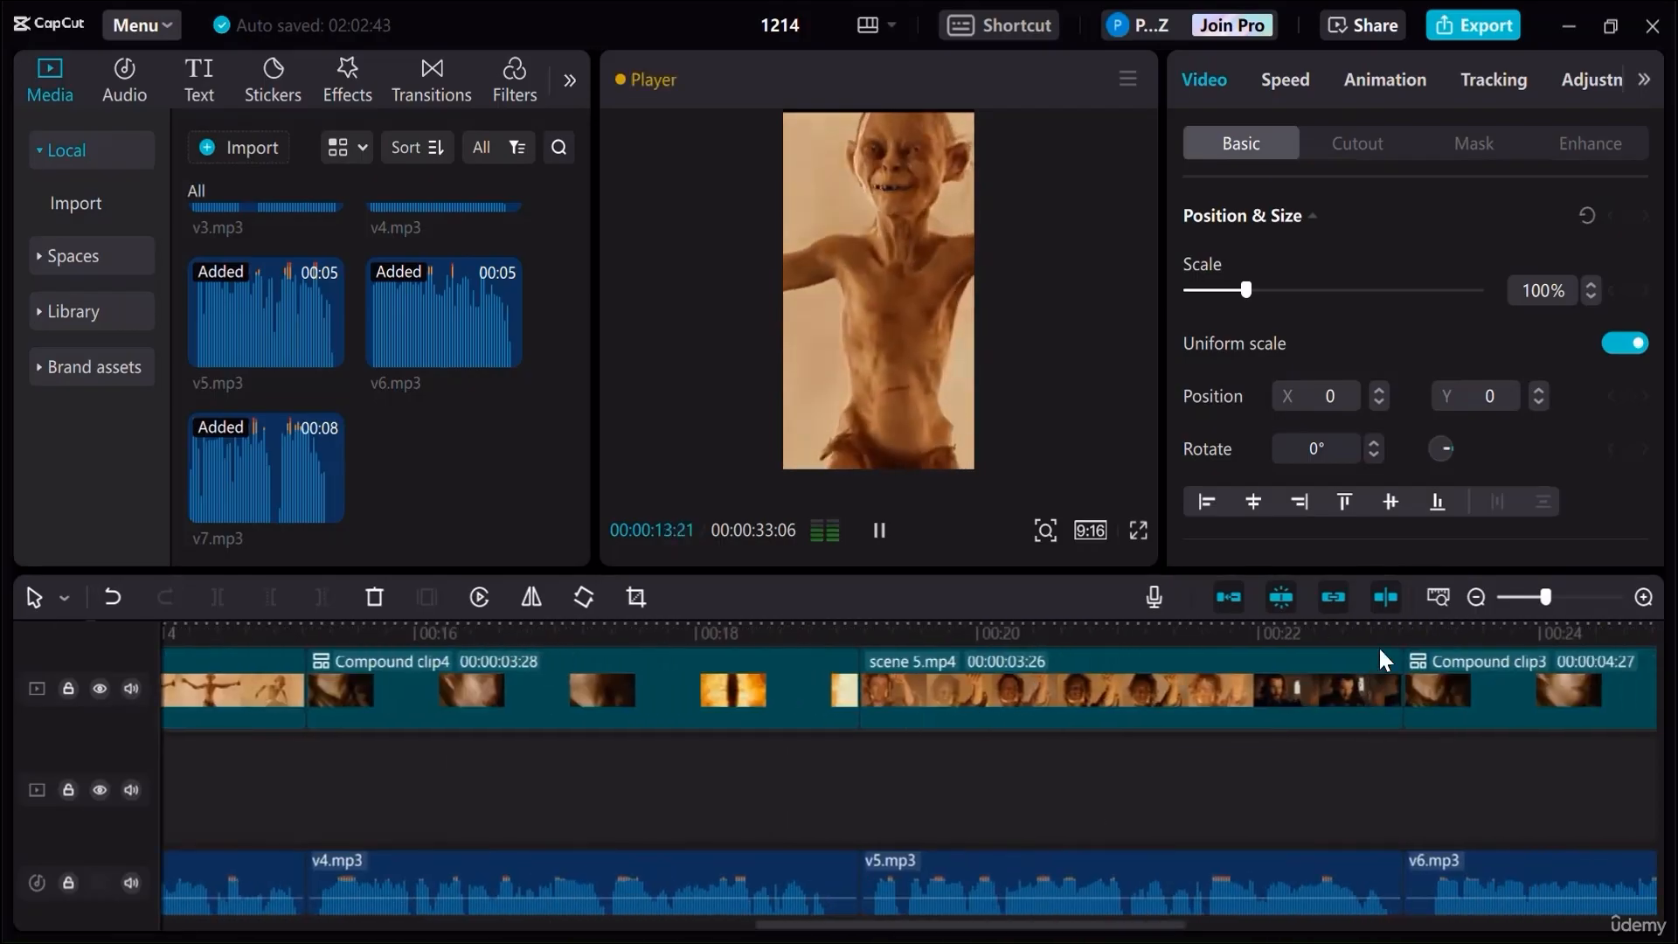
key(space)
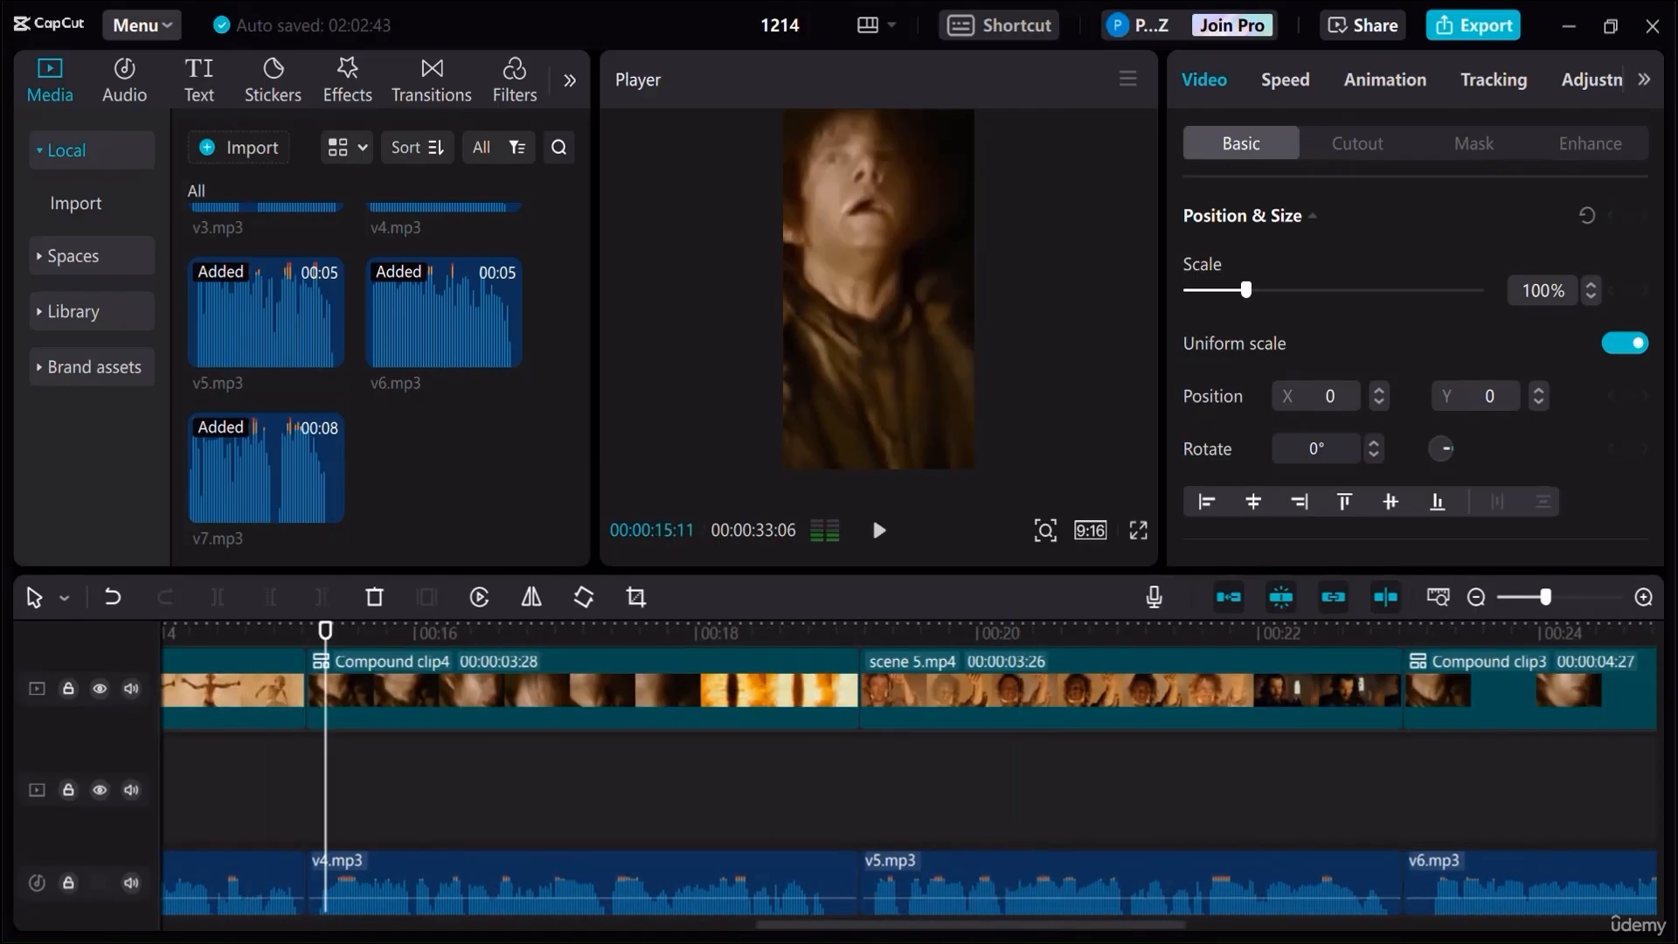
Play back the scene 7 compound clip at the end of the timeline
drag(802, 934, 1324, 930)
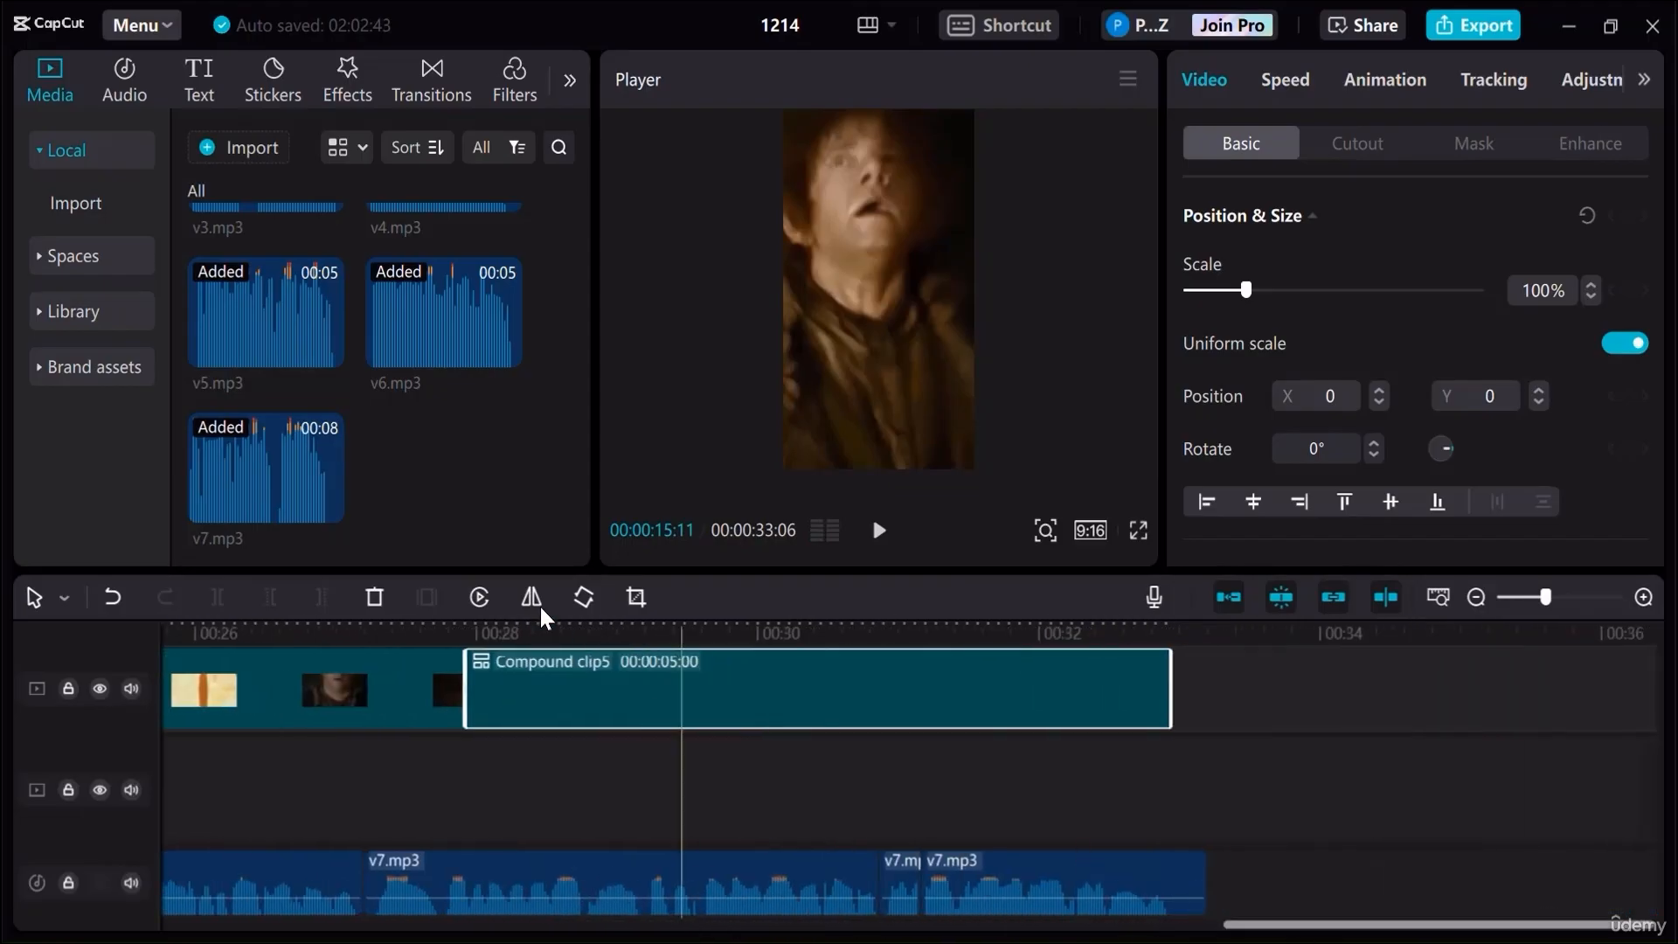
click(470, 640)
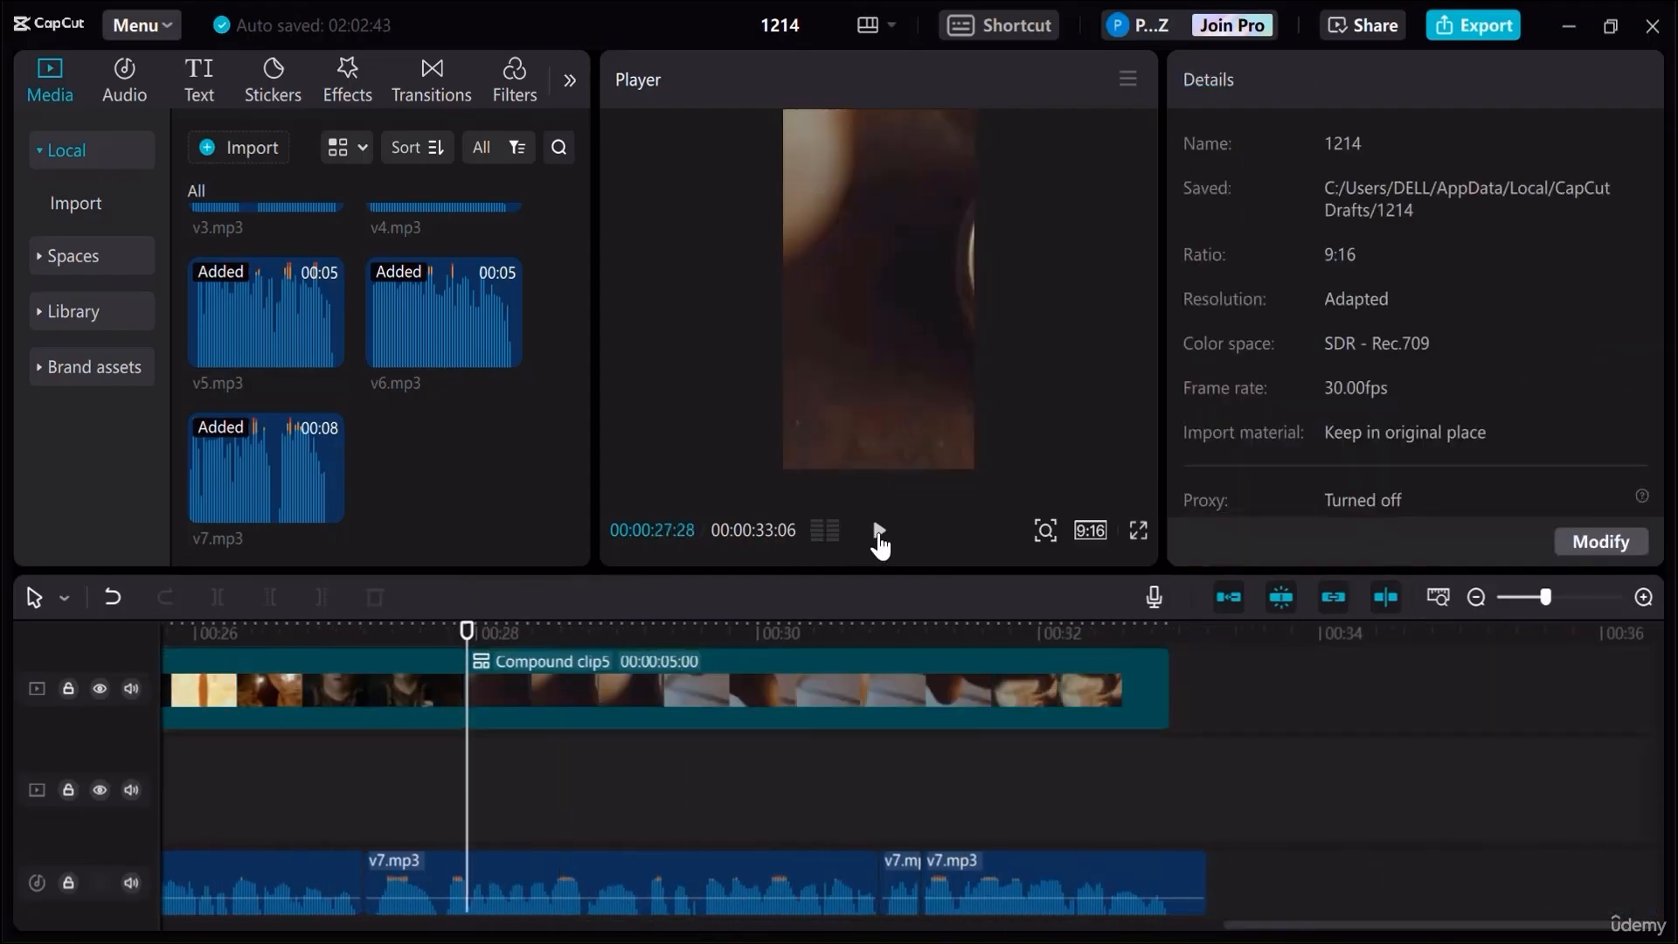
click(879, 531)
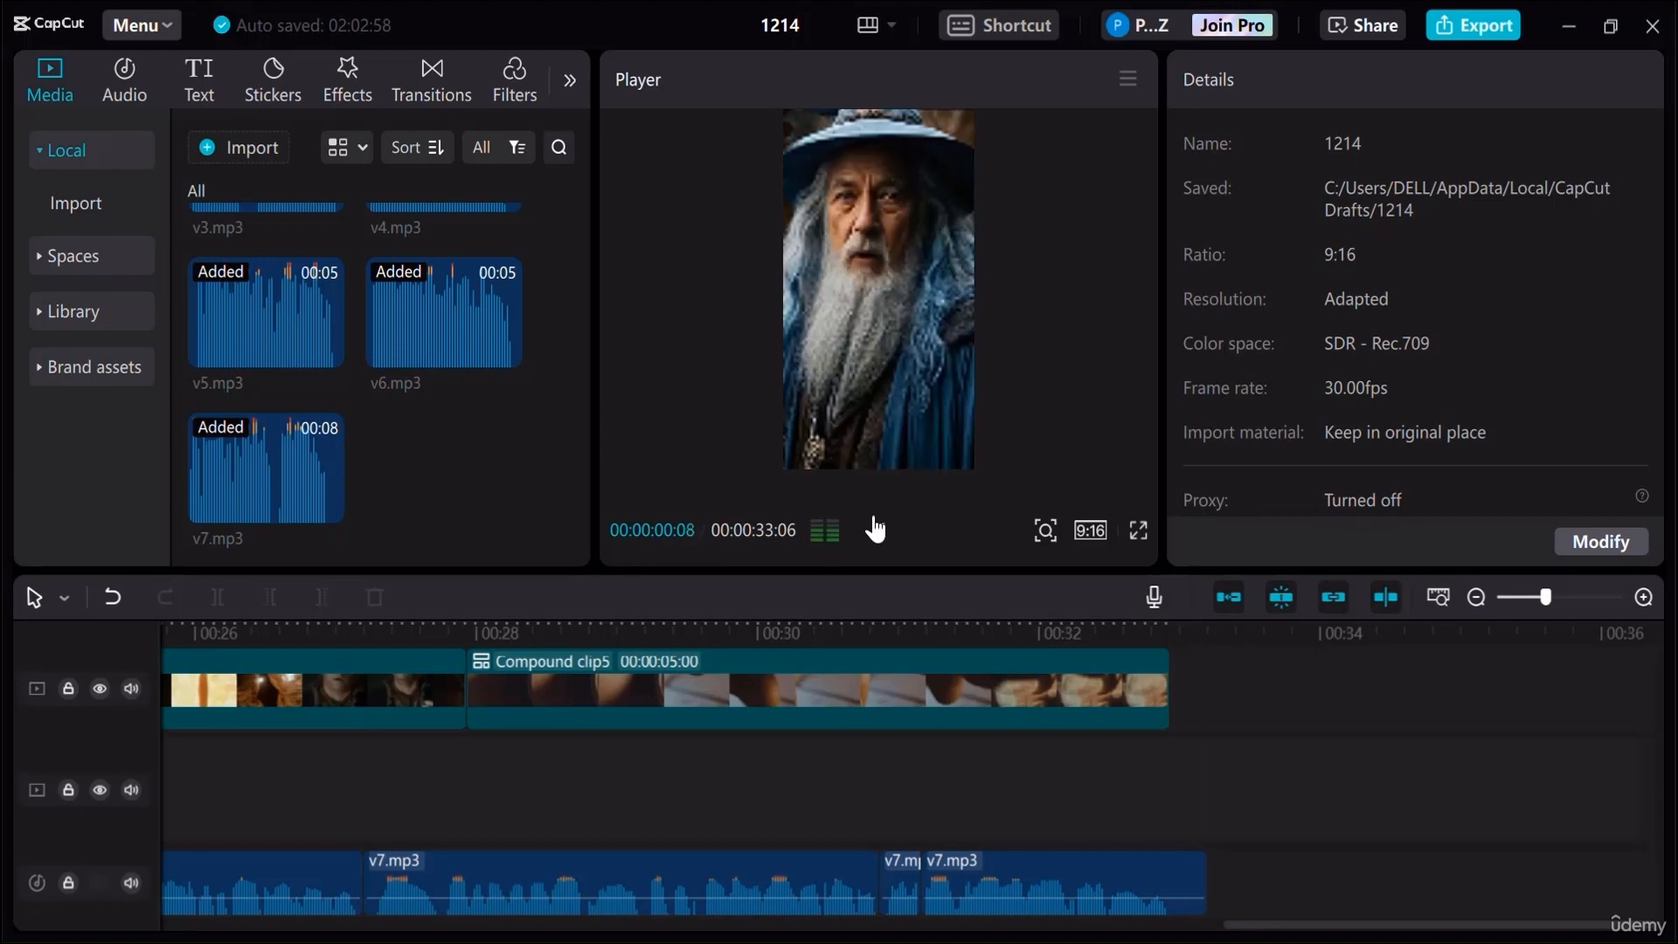
click(874, 529)
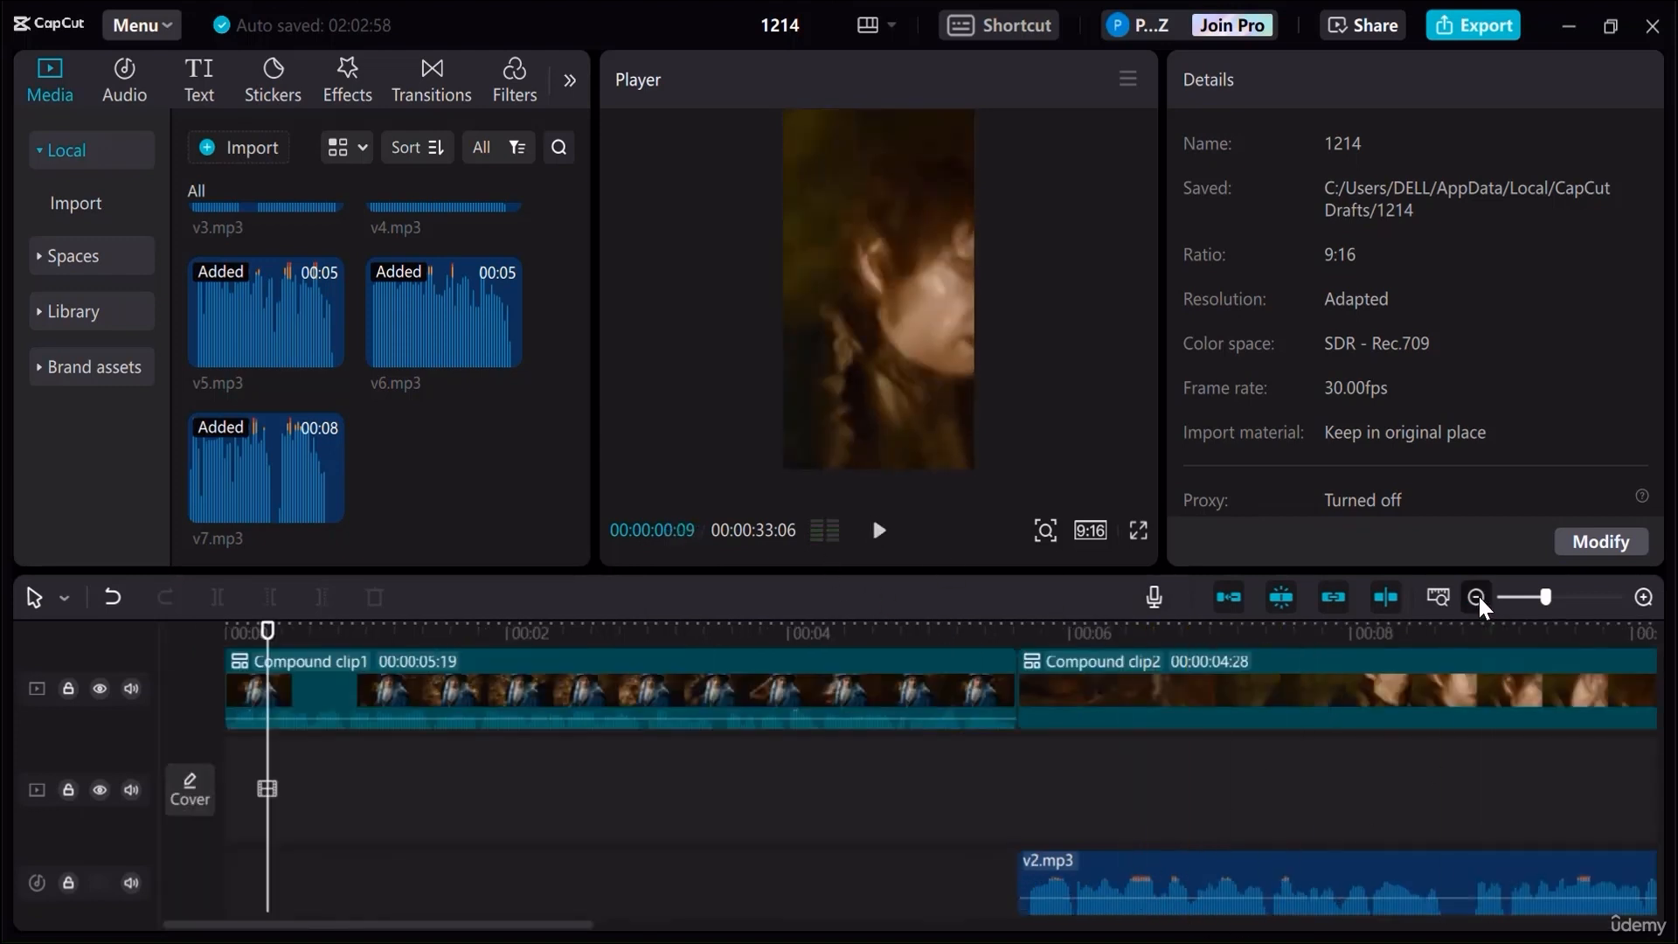
Split the last v7.mp3 piece where the final video clip ends and delete the leftover audio
click(1477, 598)
drag(1023, 924, 1187, 918)
click(1192, 658)
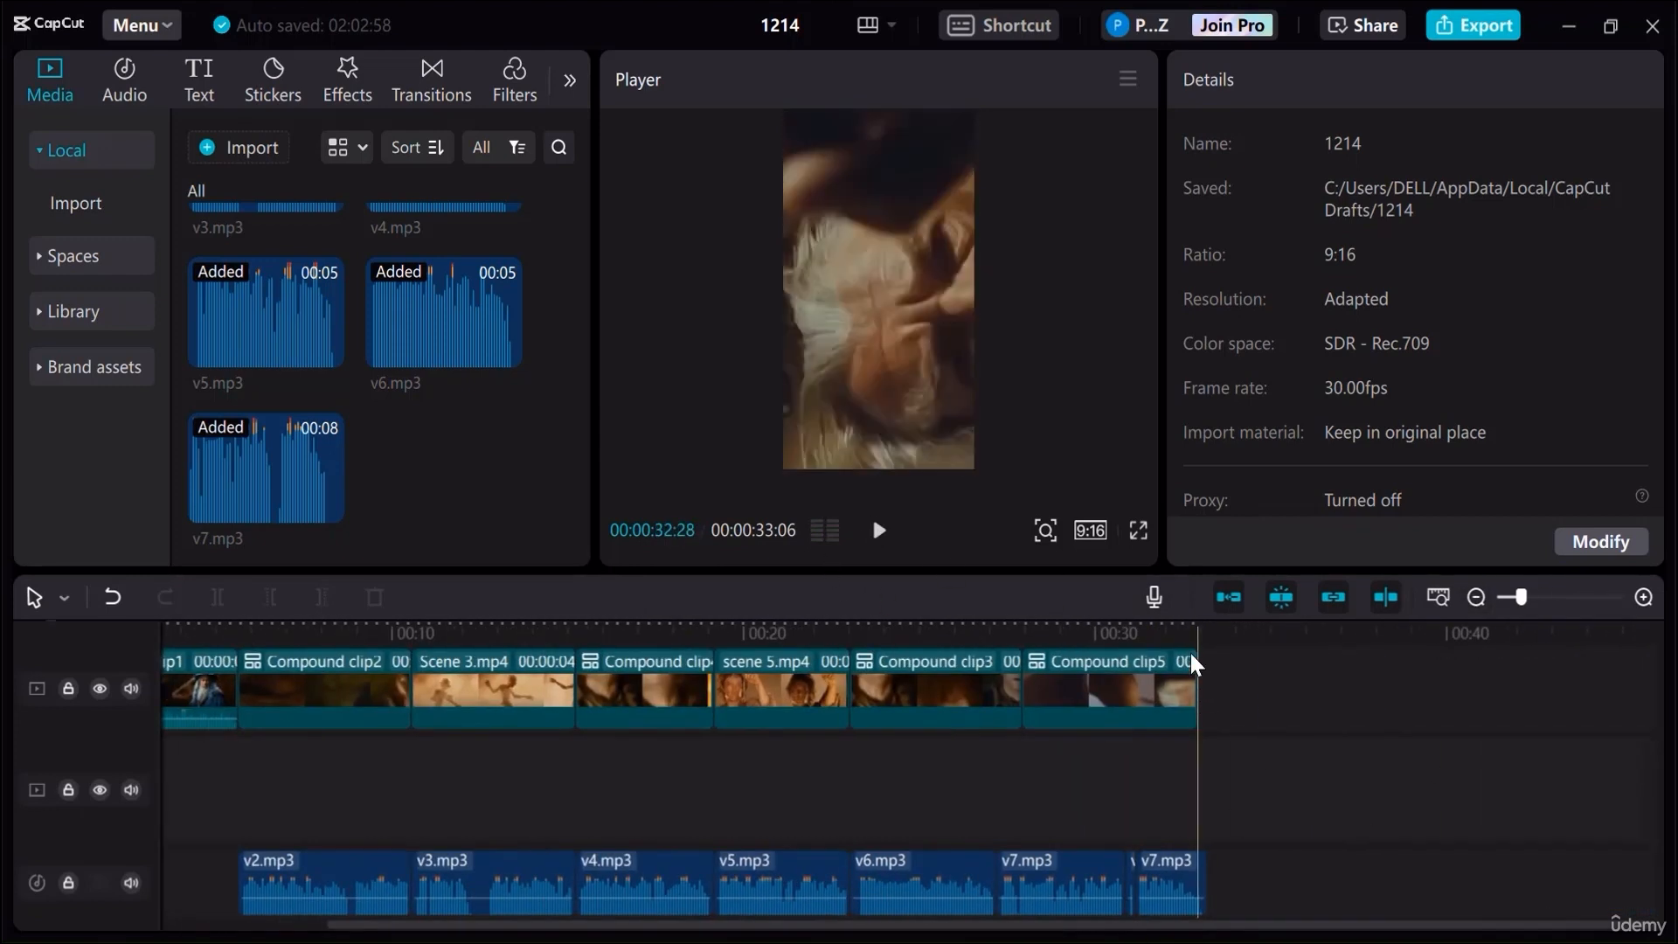
click(1192, 665)
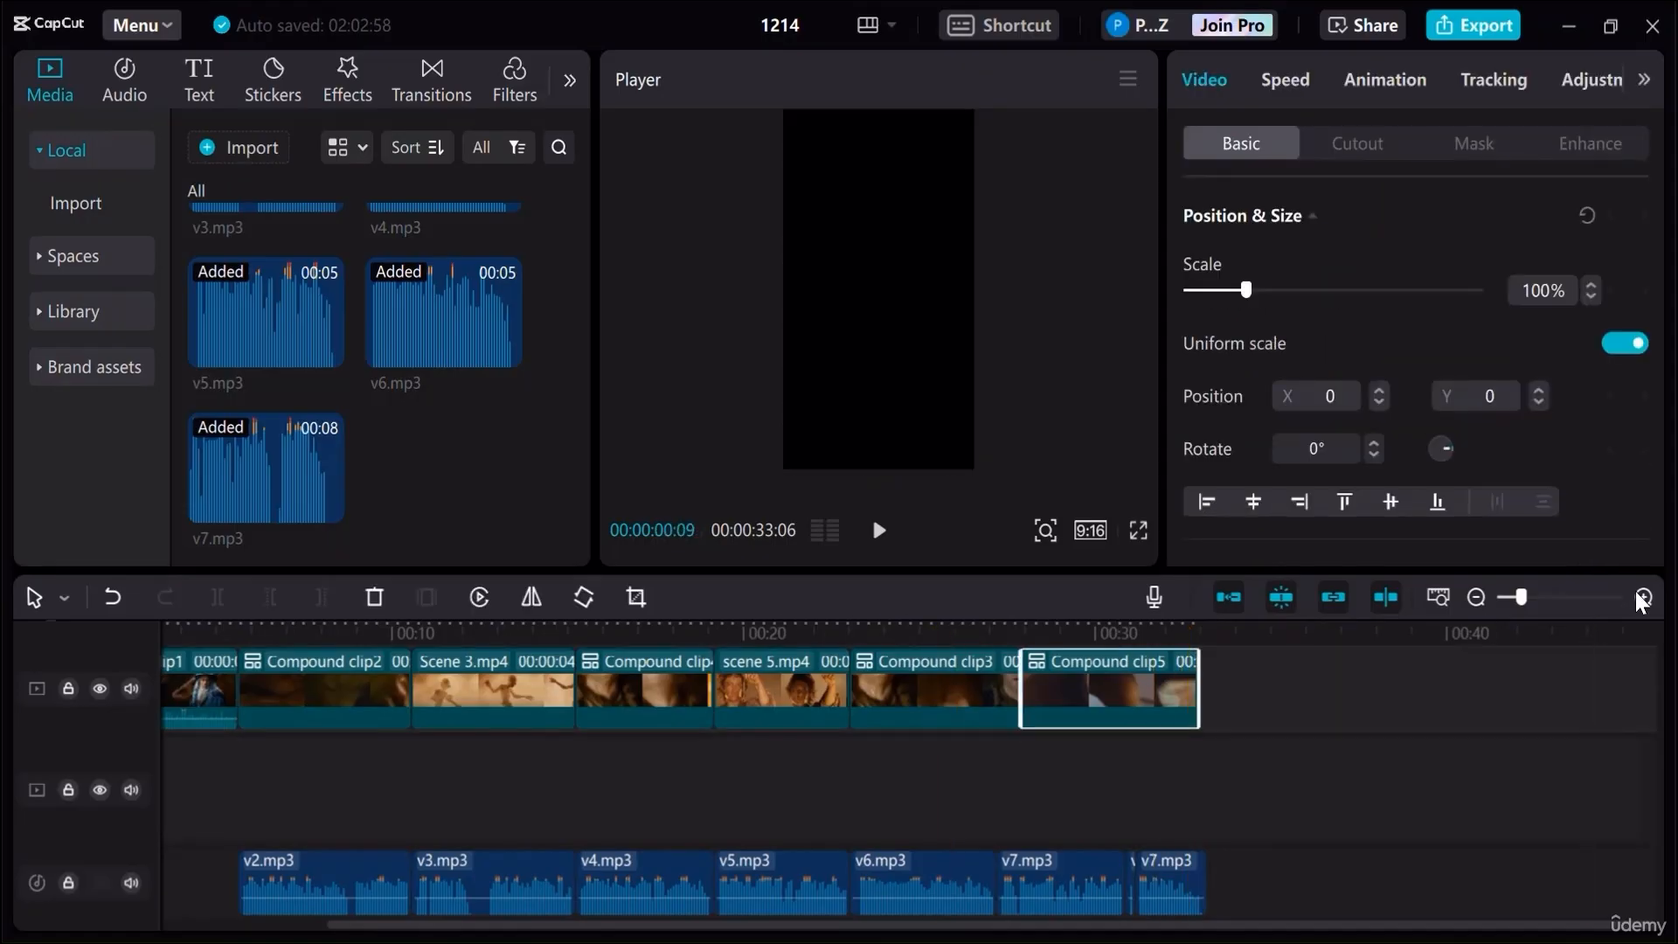
click(1642, 597)
click(1643, 598)
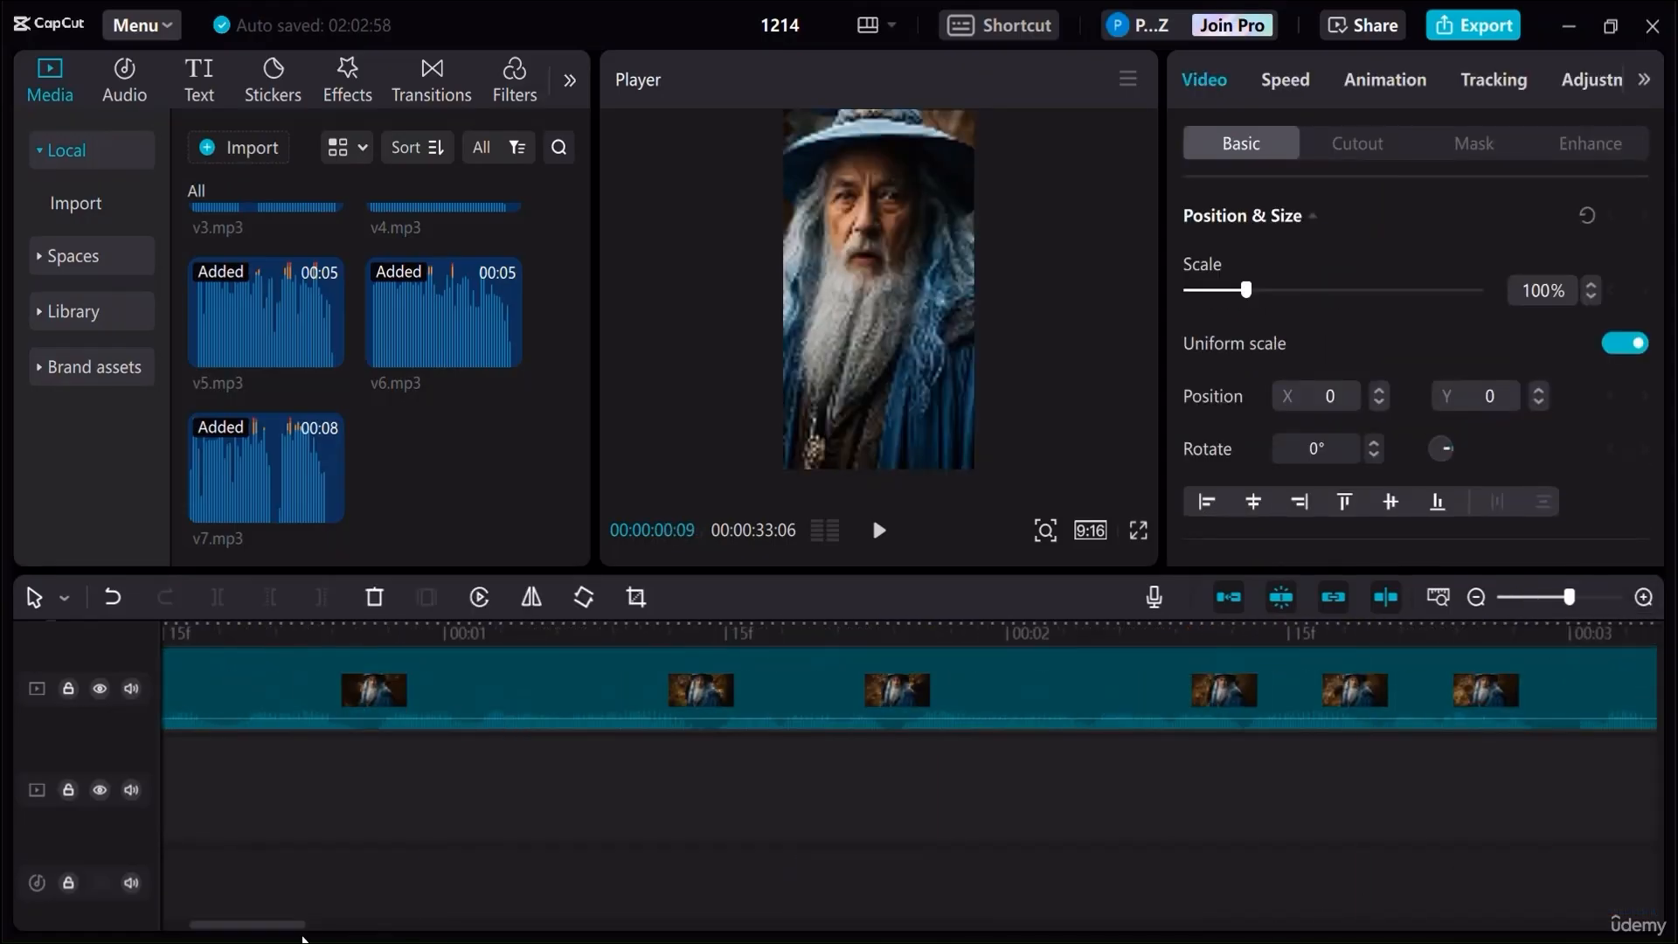
drag(276, 926, 1673, 843)
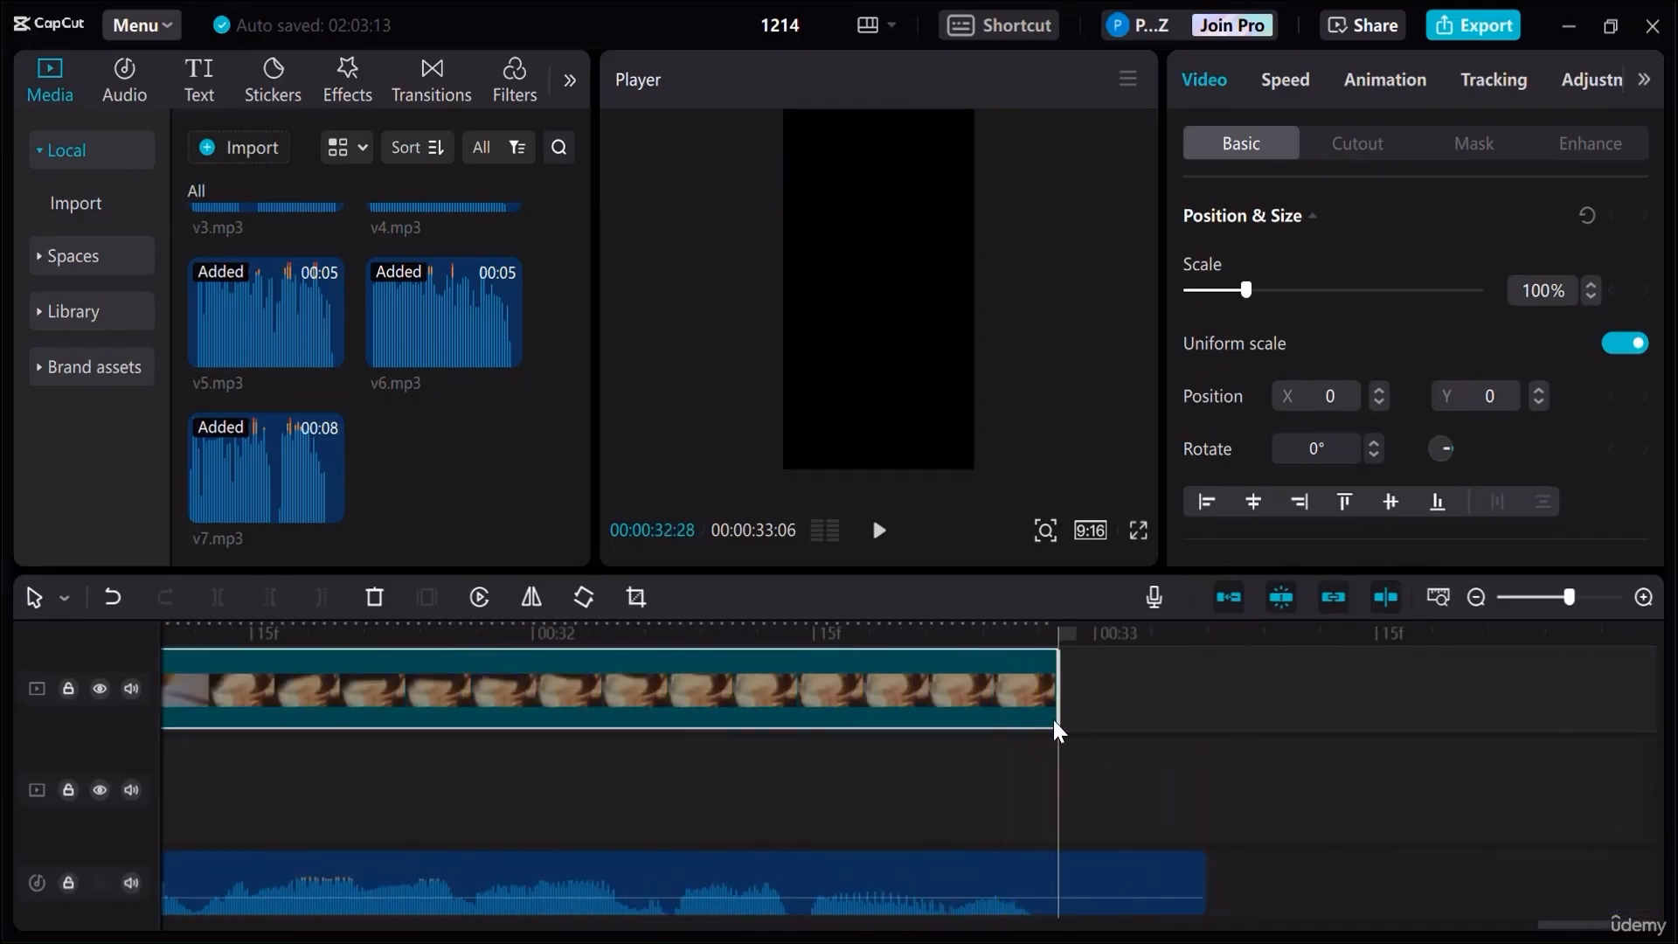
click(1046, 878)
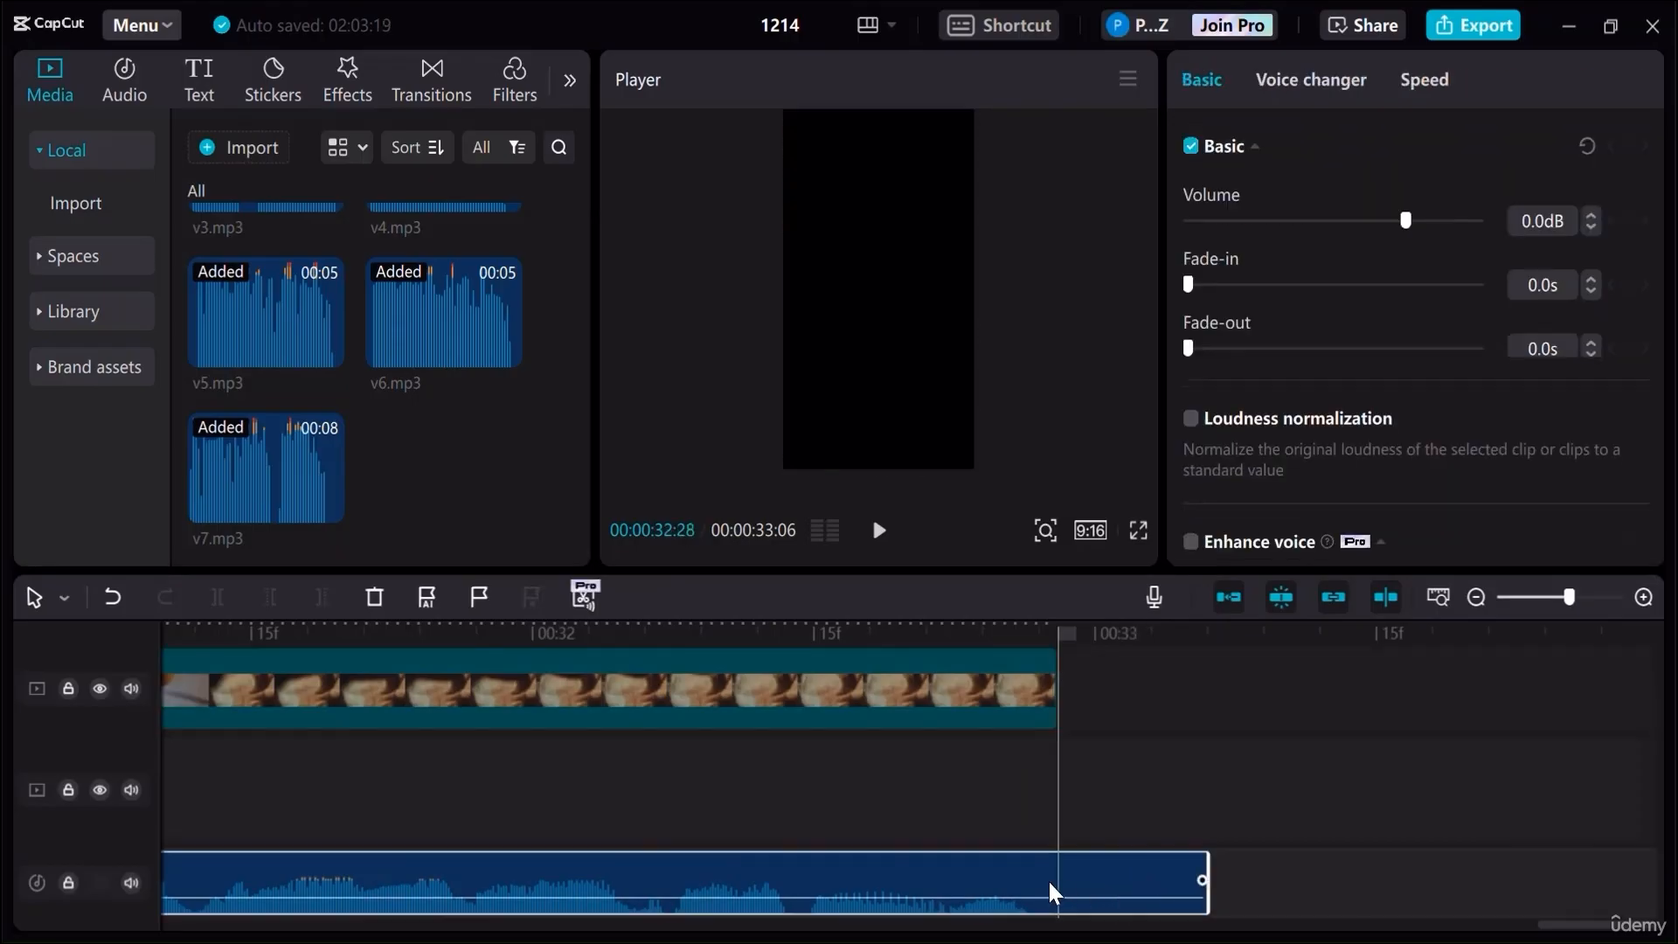
click(1036, 642)
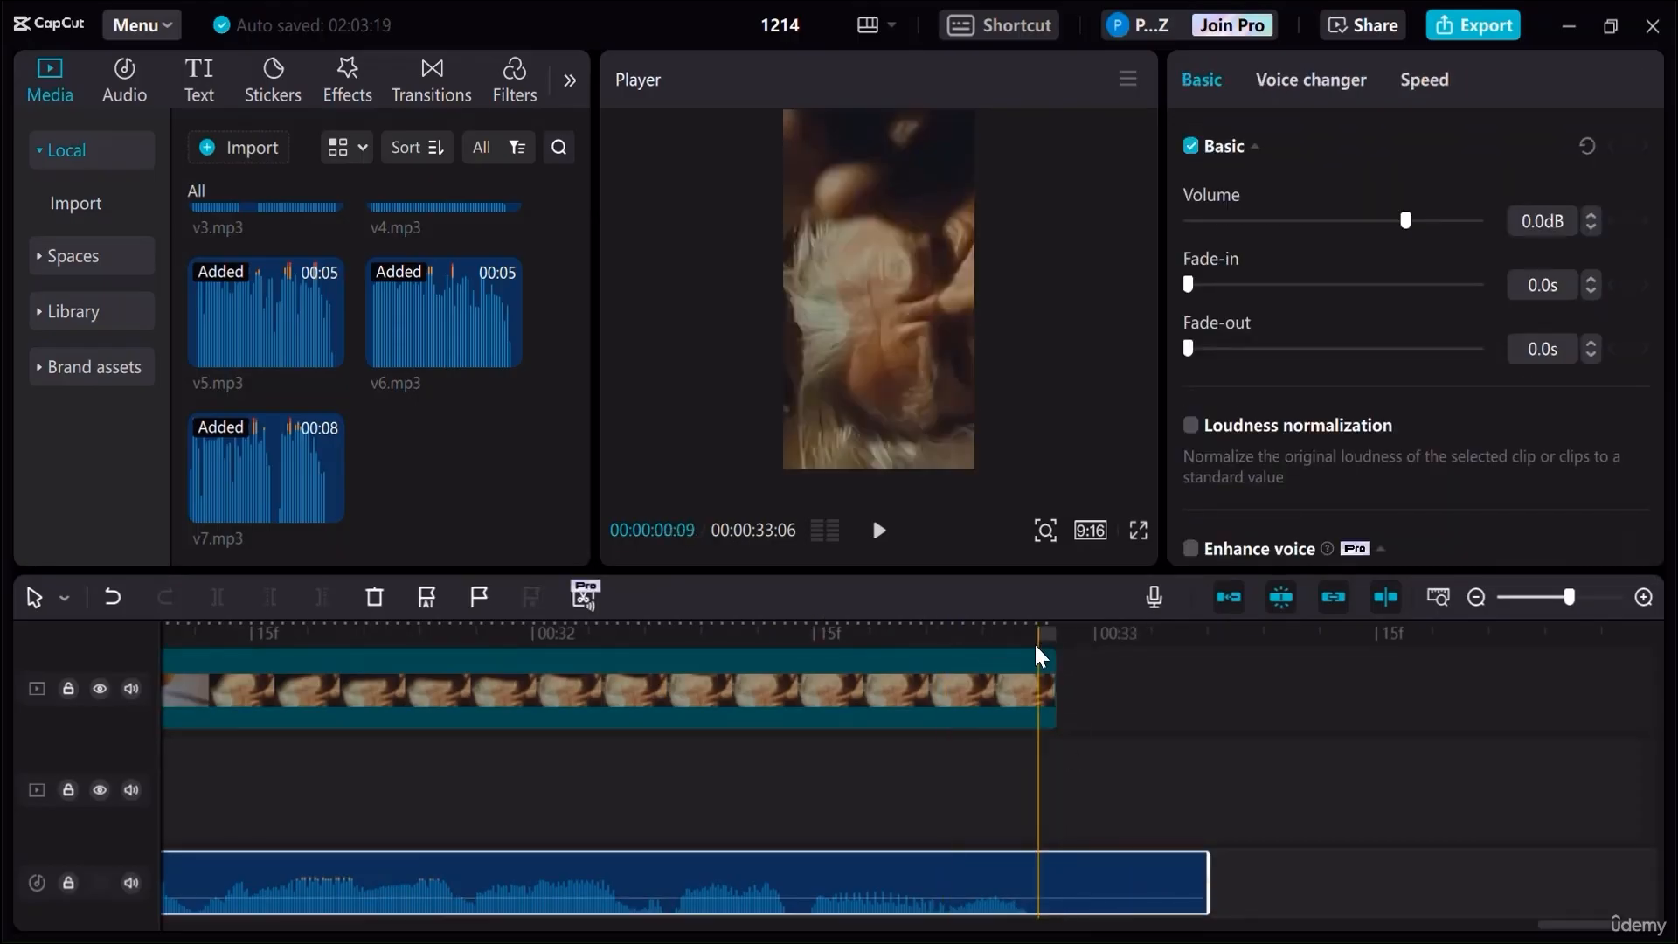
click(1052, 638)
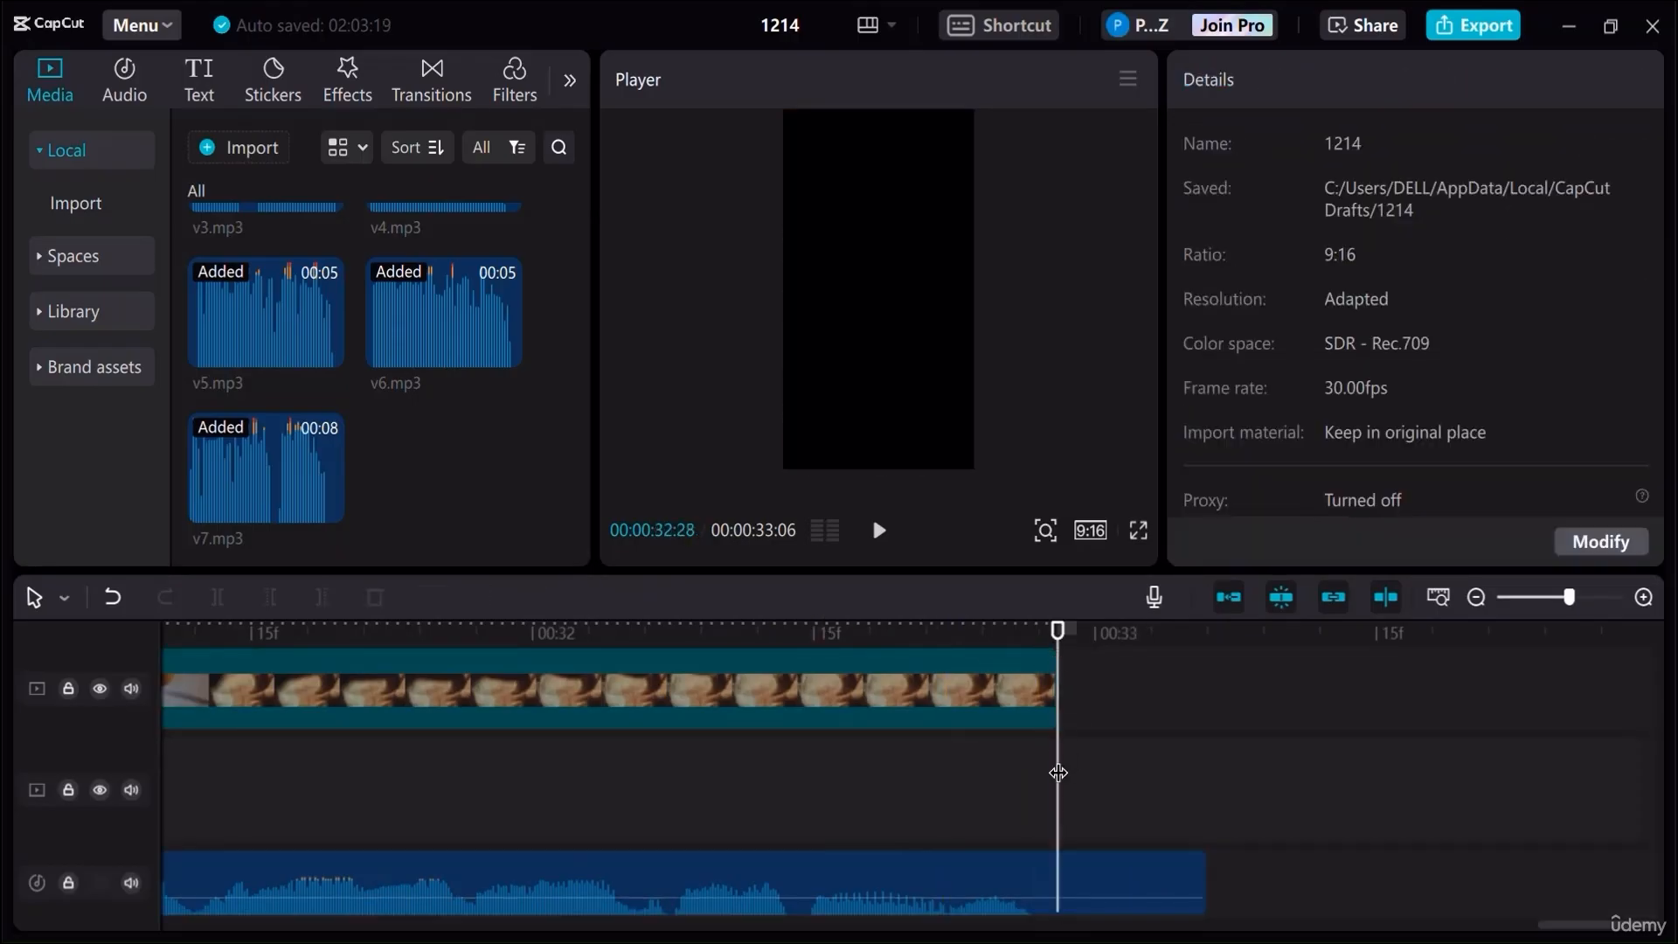
click(1072, 879)
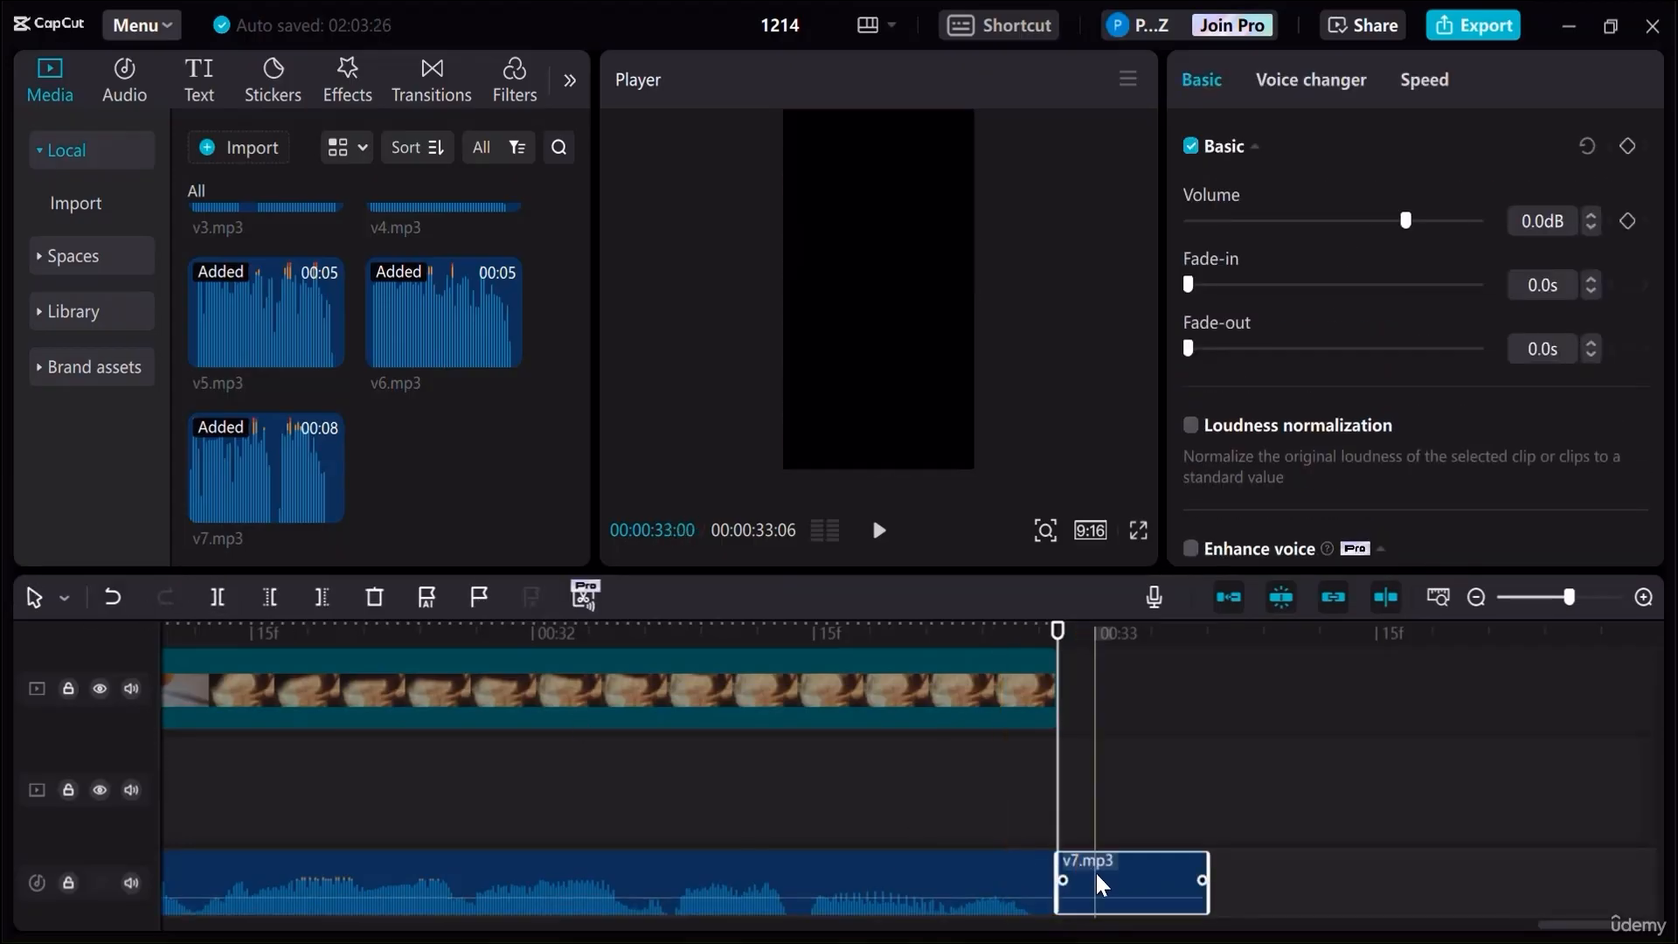
key(Delete)
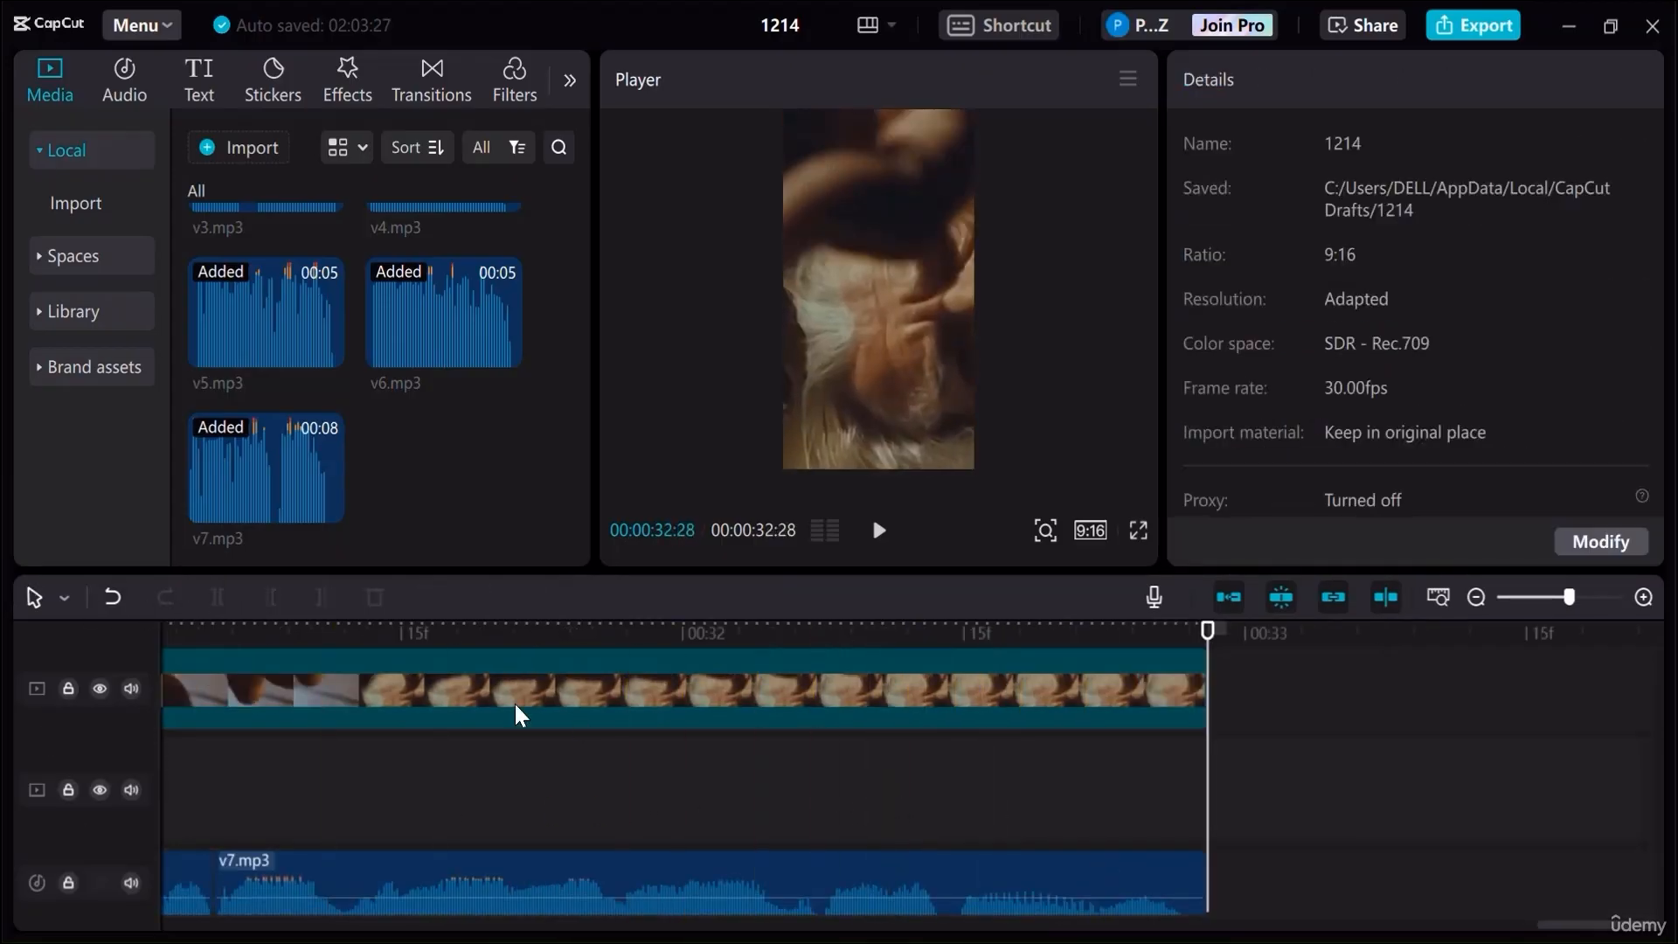
Fit the whole edit in the timeline view and return the playhead to 00:00:00:00
click(1476, 597)
click(1476, 597)
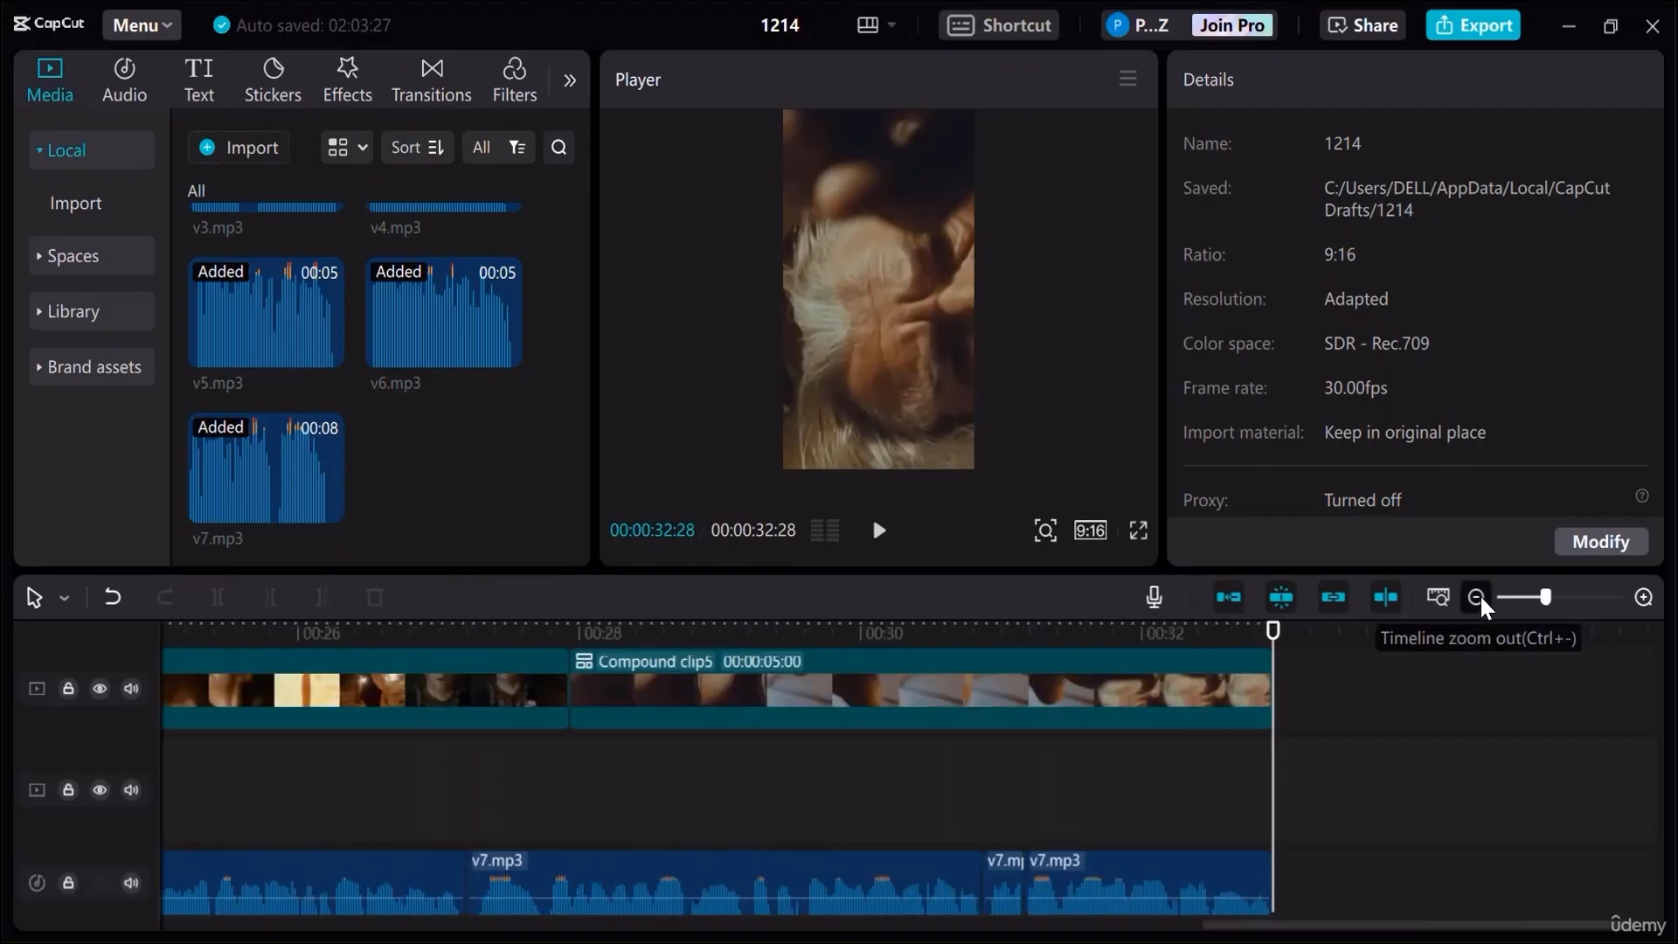
click(1476, 597)
click(1476, 597)
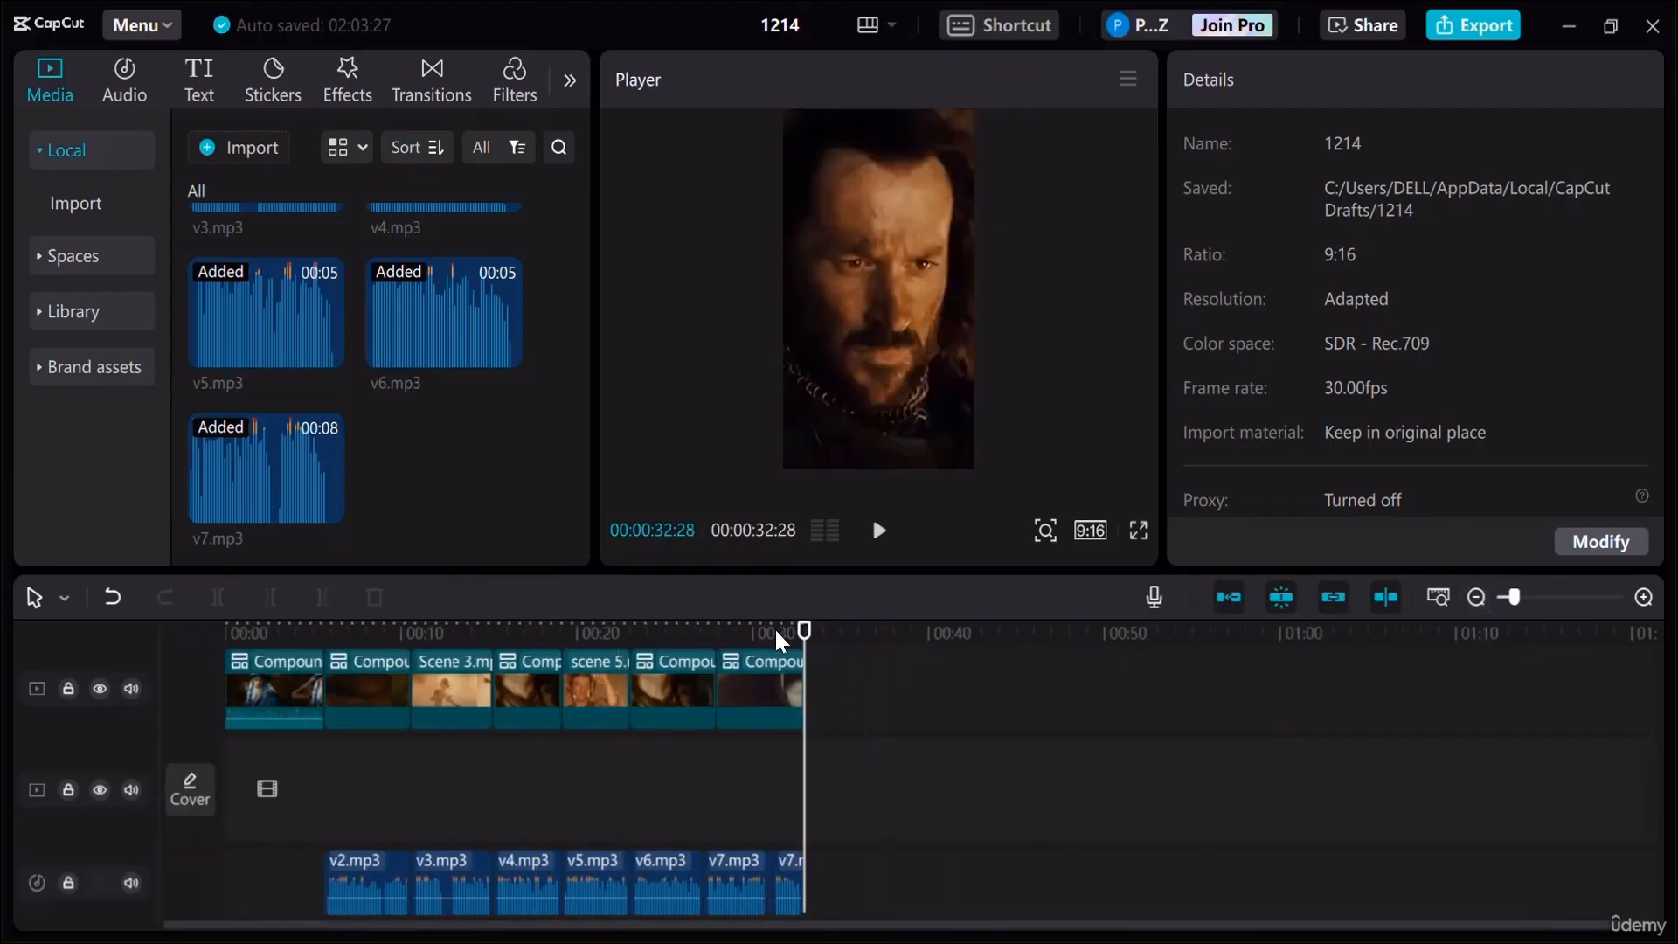
click(341, 631)
key(Home)
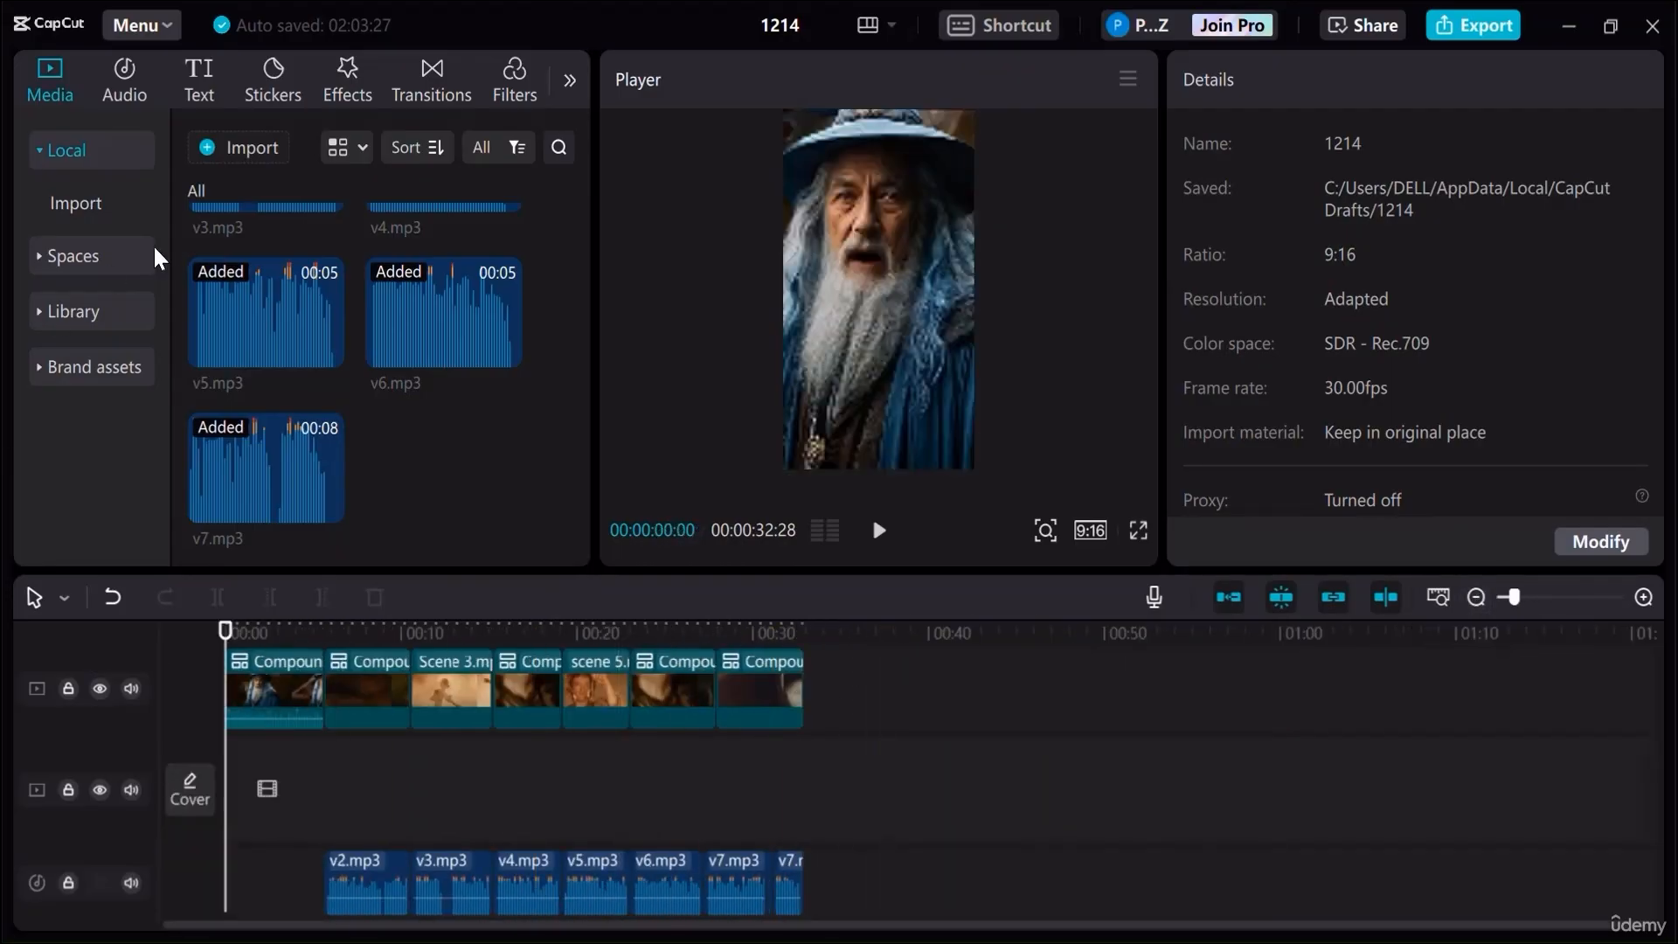
Add the Vertical Blur II camera transition between Compound clip1 and Compound clip2 with duplicate frames, and shorten it to 0.3 s
click(432, 81)
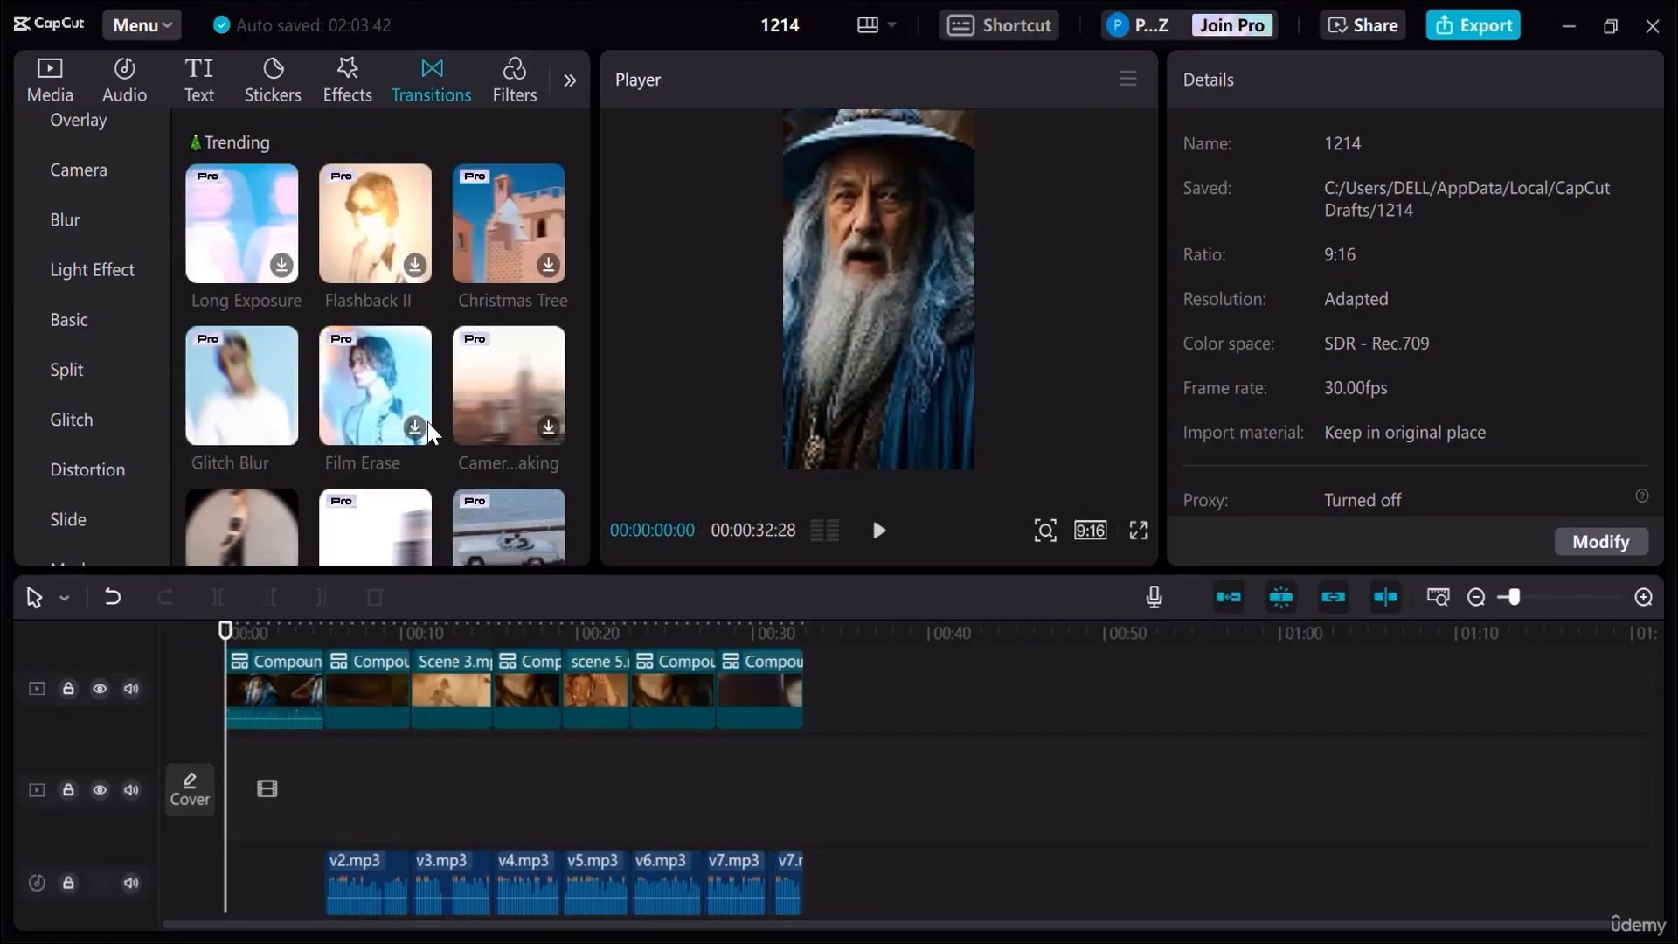
scroll(349, 376, down, 5)
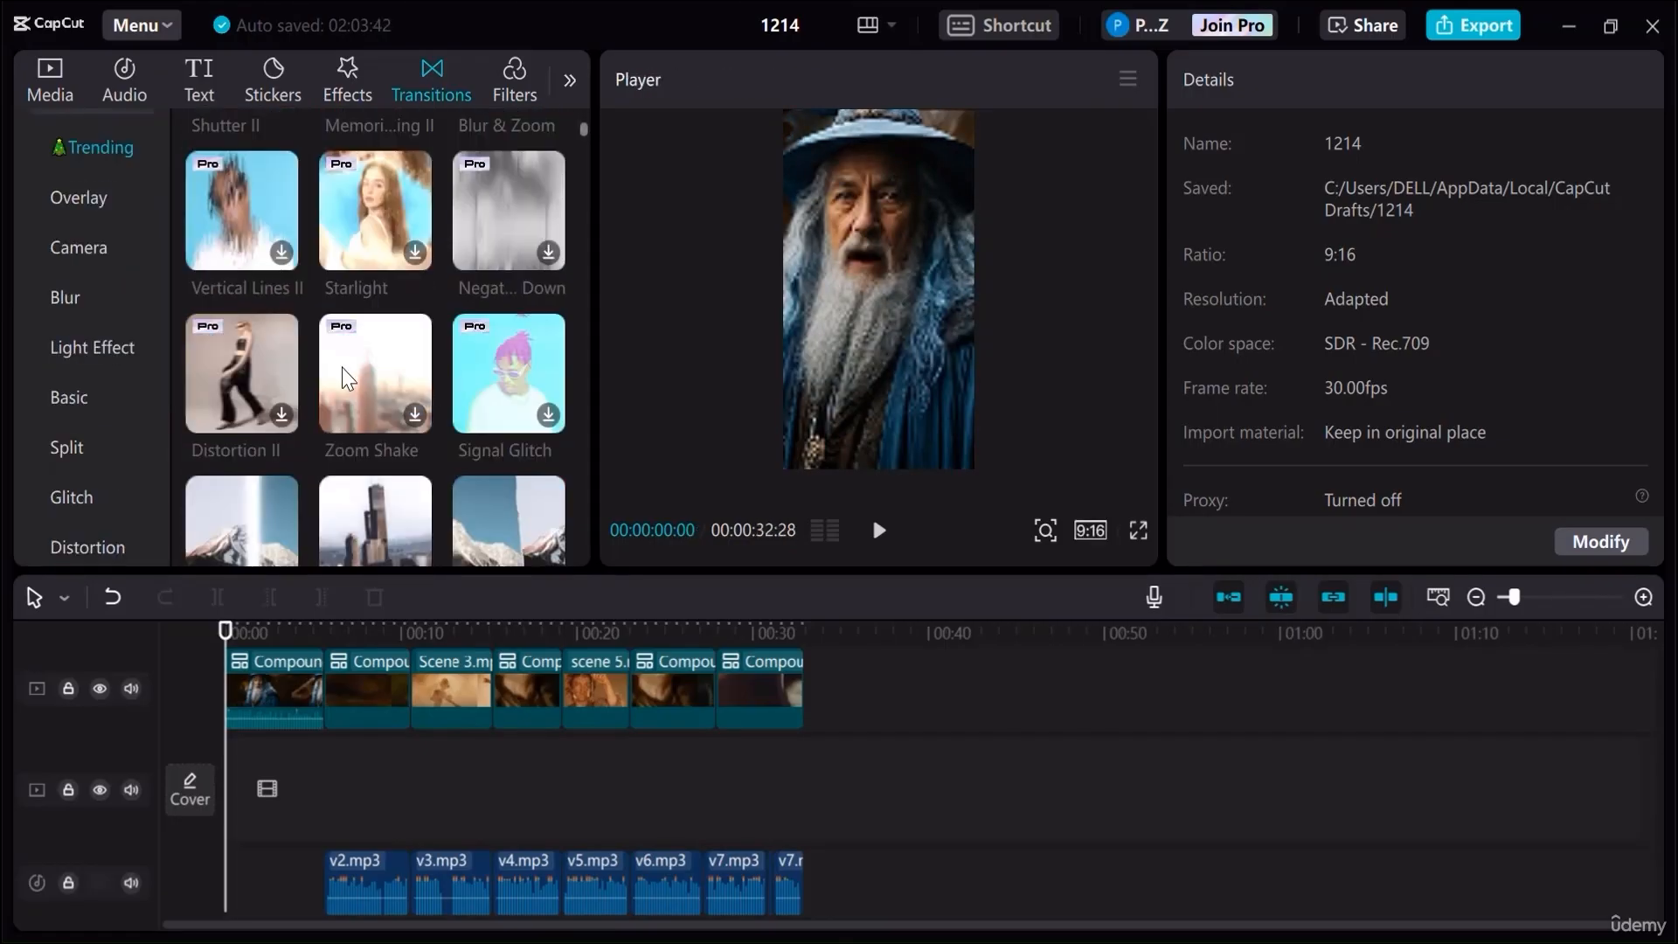
scroll(339, 369, down, 3)
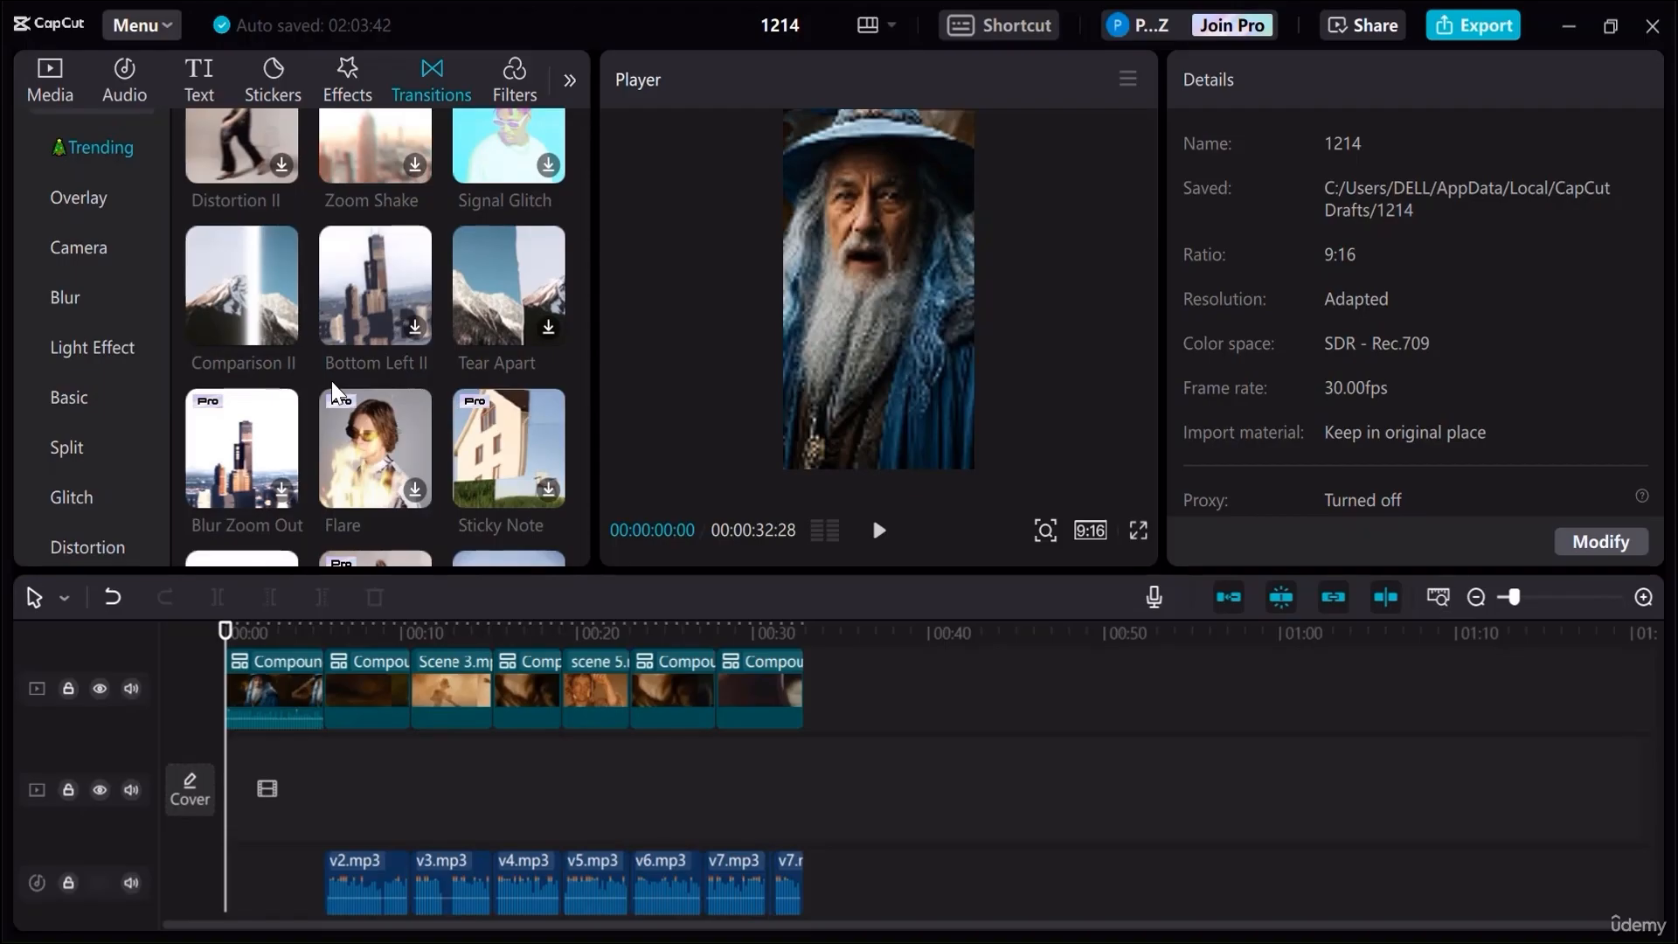
scroll(332, 385, down, 8)
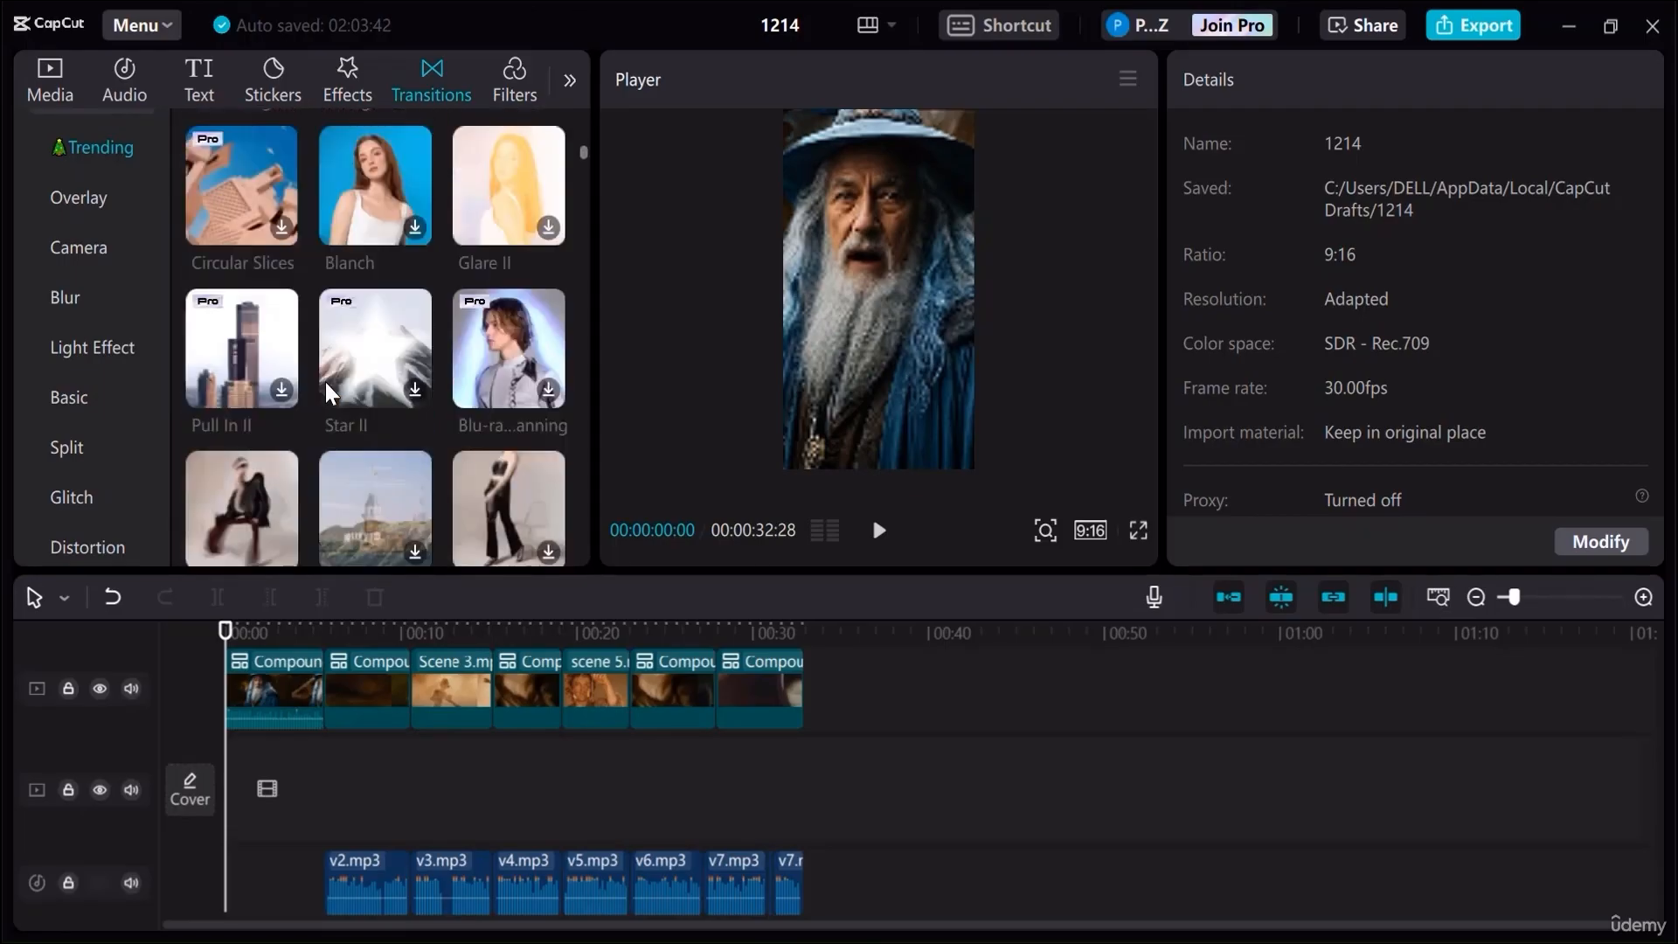
scroll(325, 381, down, 3)
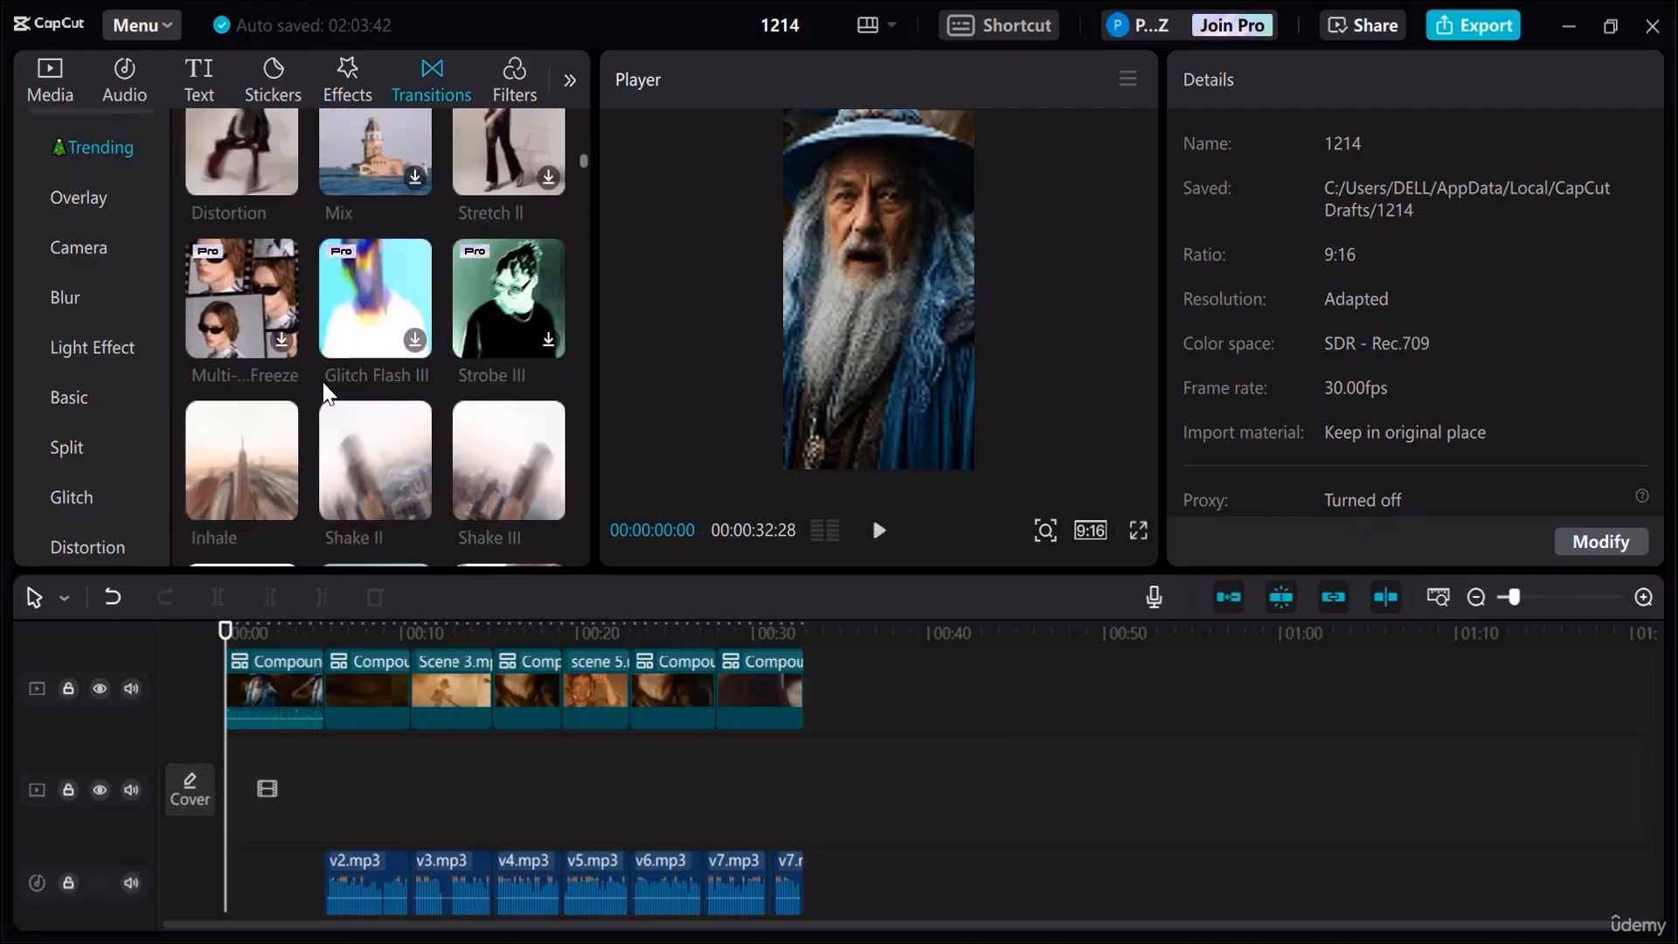
scroll(323, 382, down, 2)
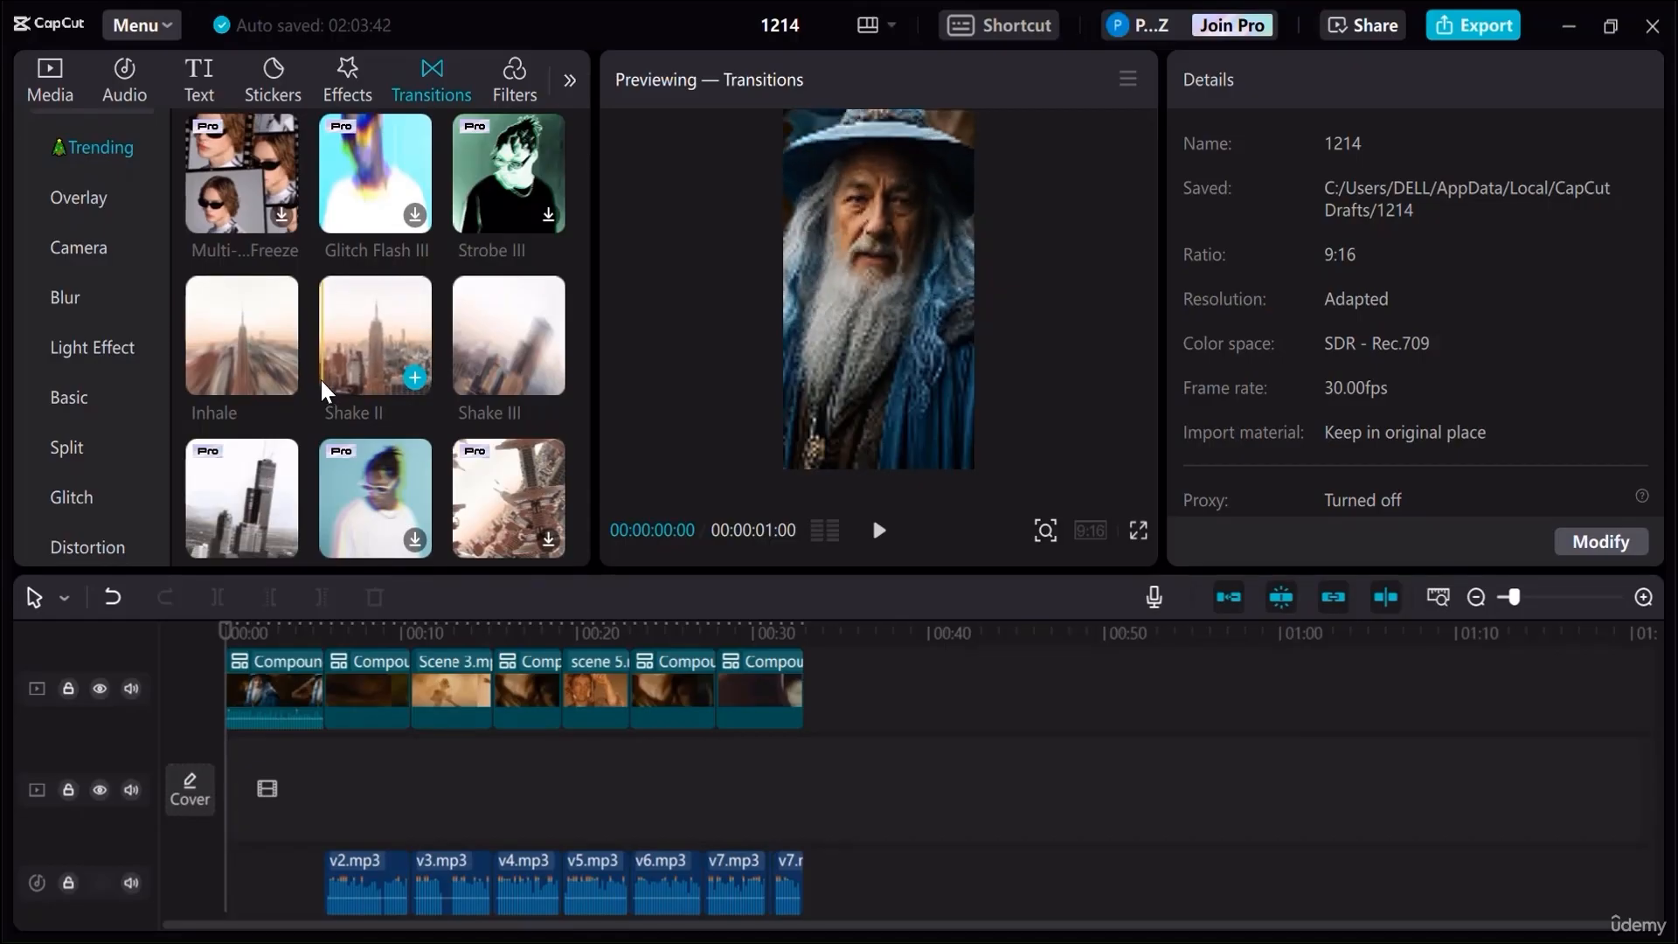
scroll(320, 377, down, 8)
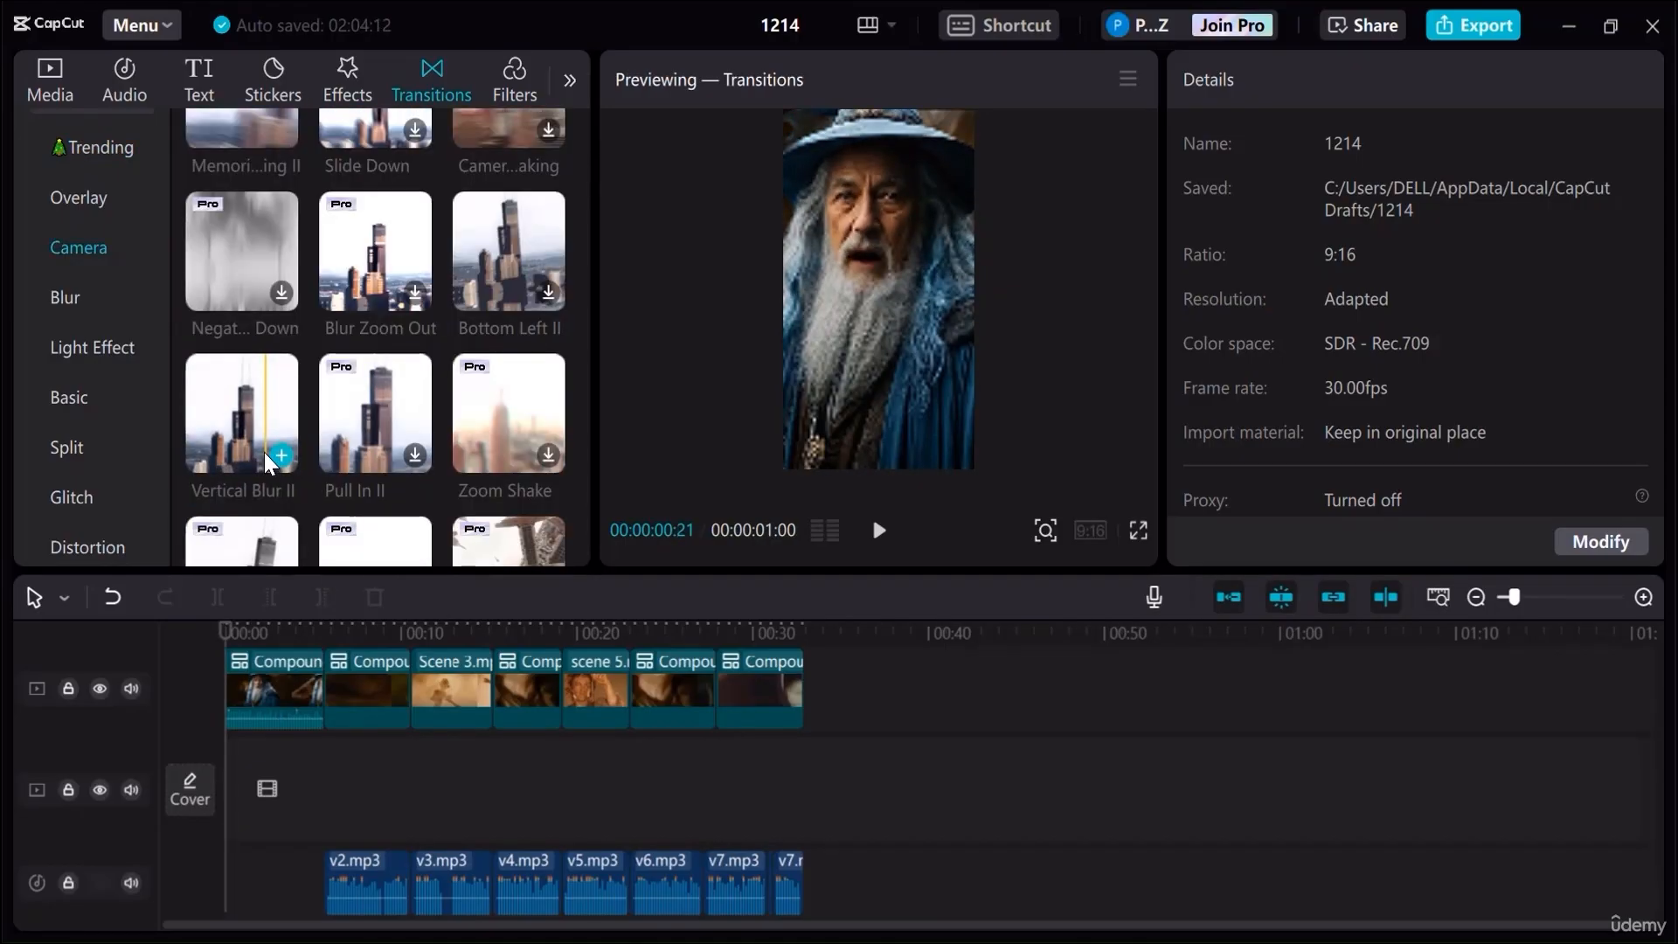
click(1644, 597)
mouse_move(243, 444)
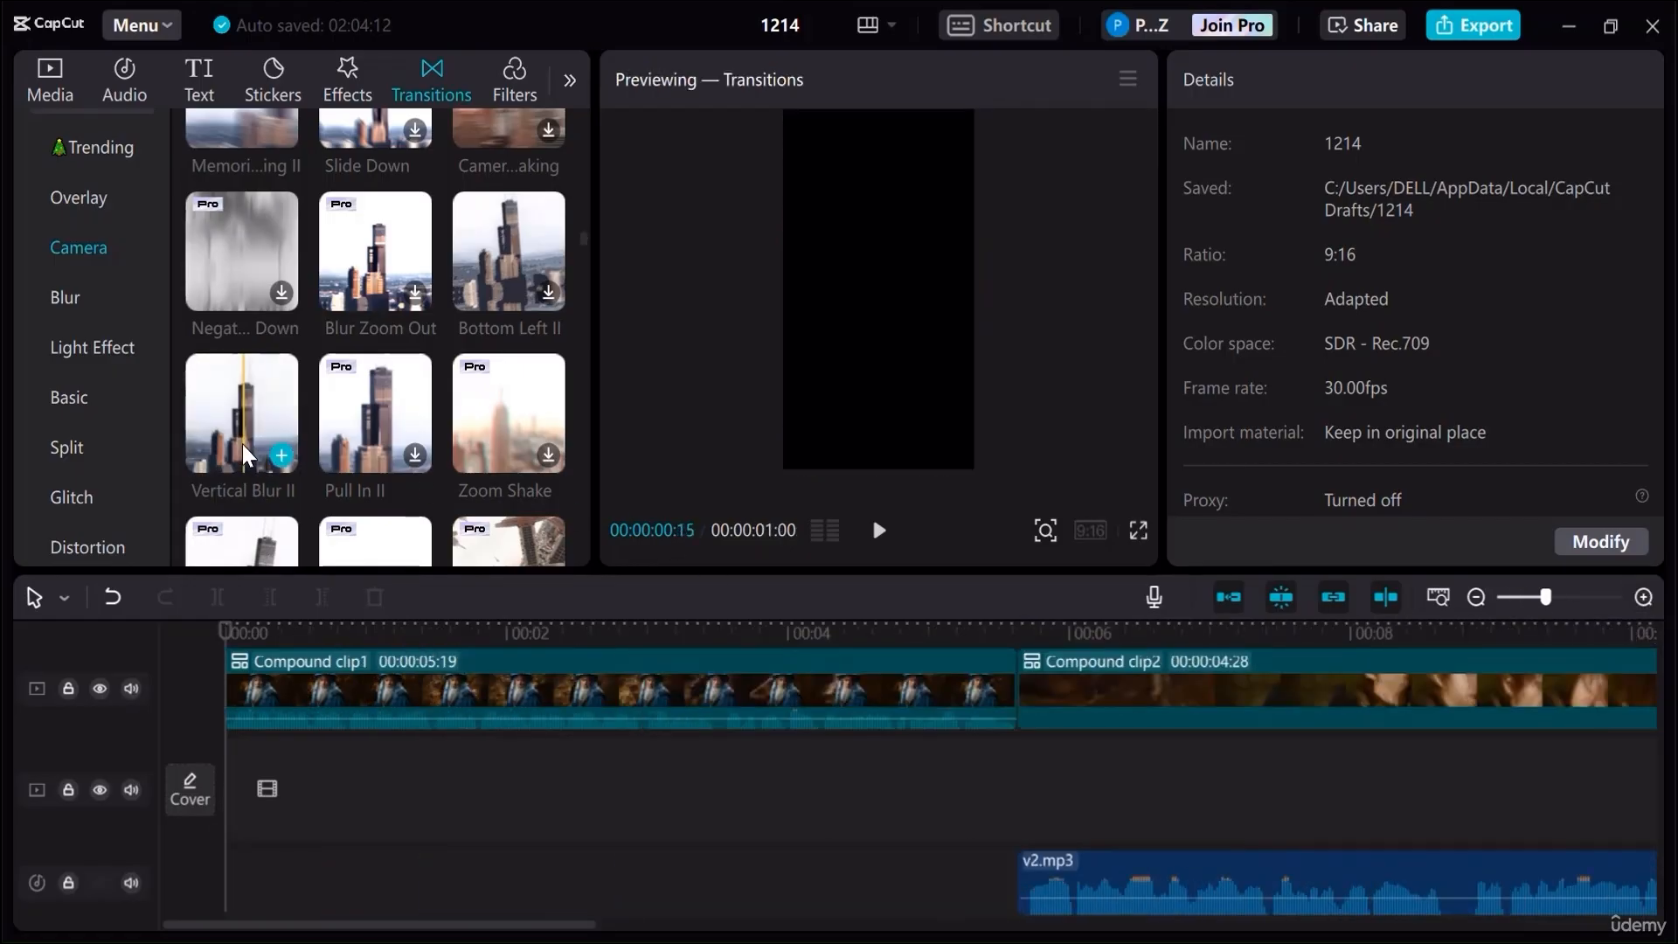
drag(243, 444, 972, 701)
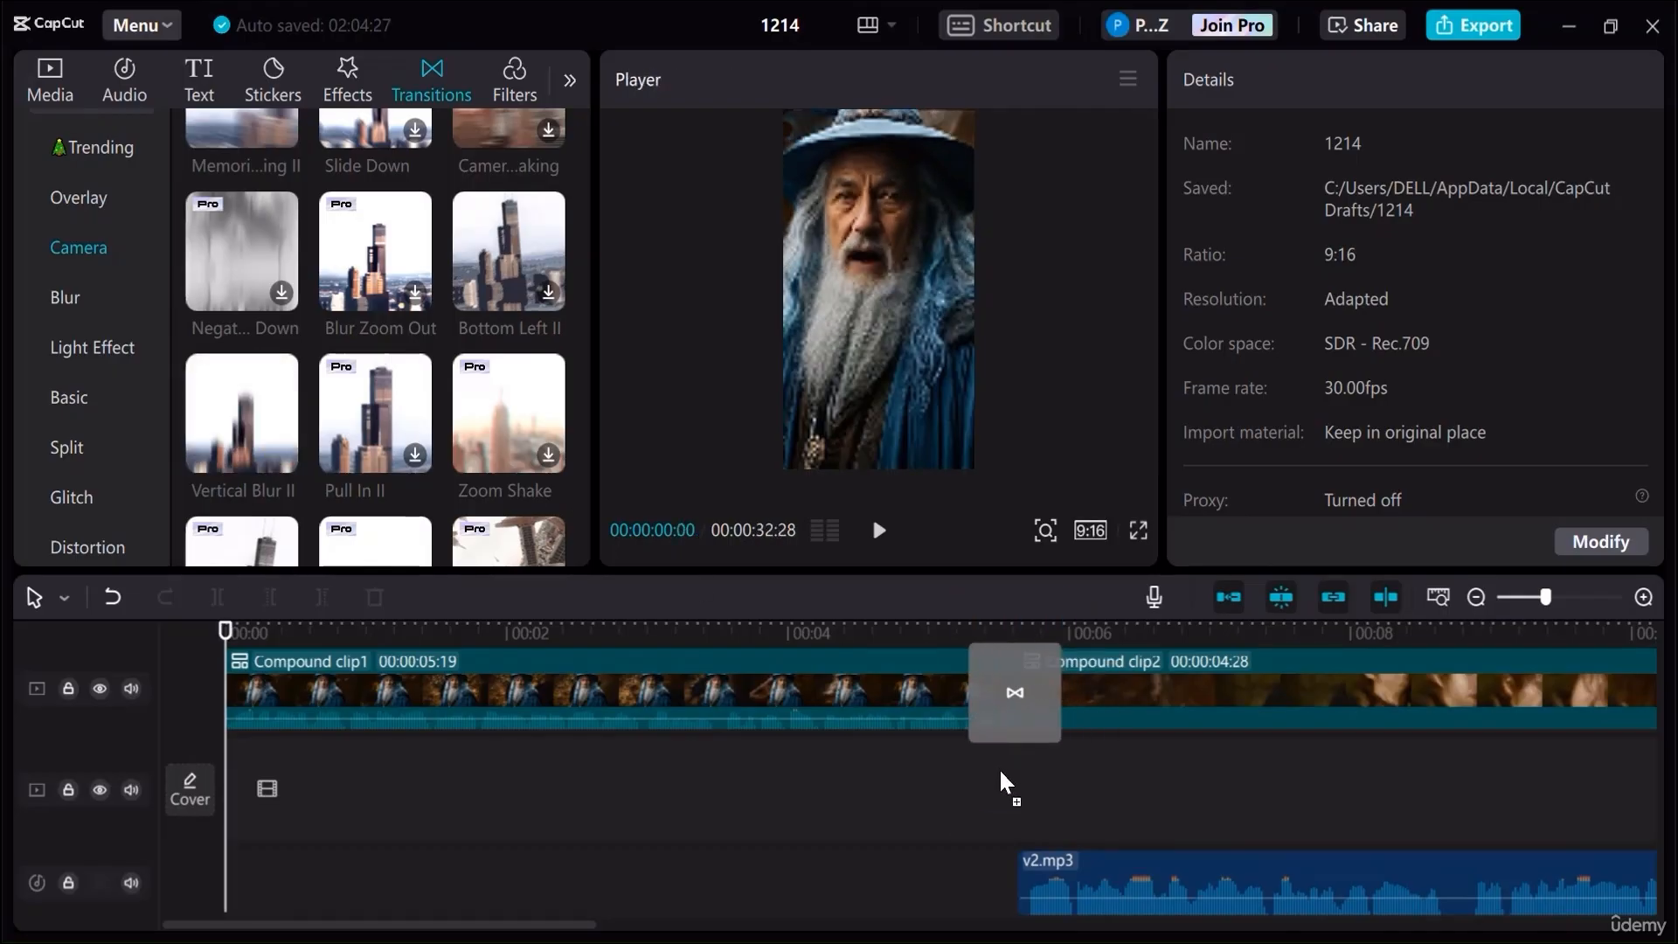
drag(1000, 771, 1021, 717)
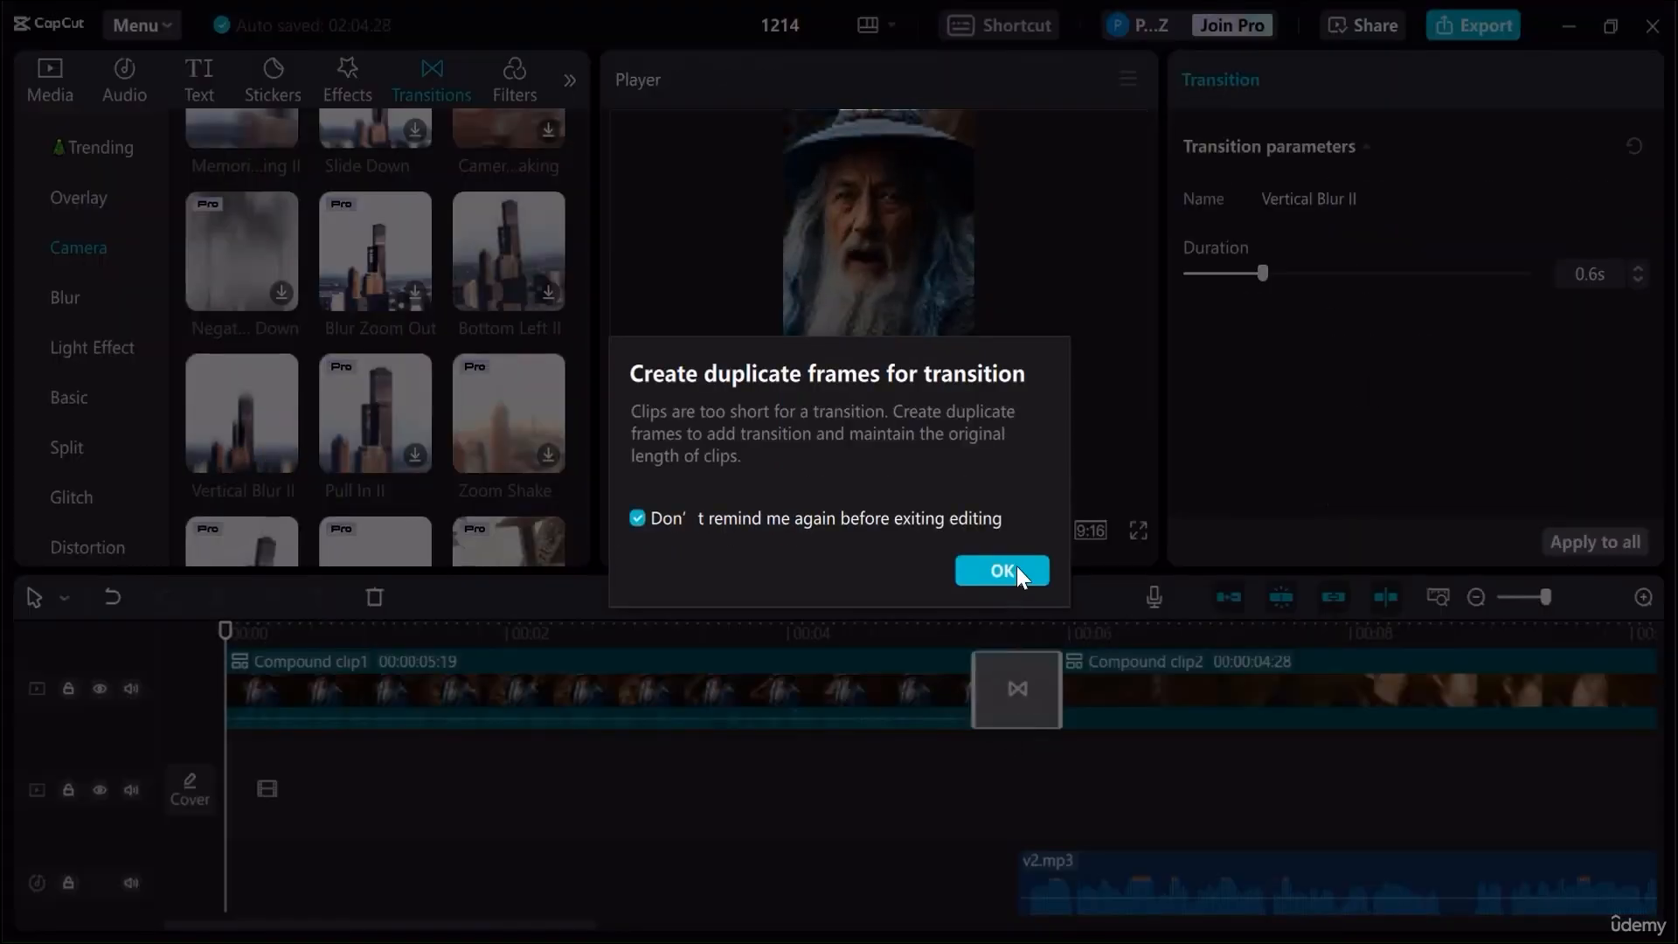
click(1015, 568)
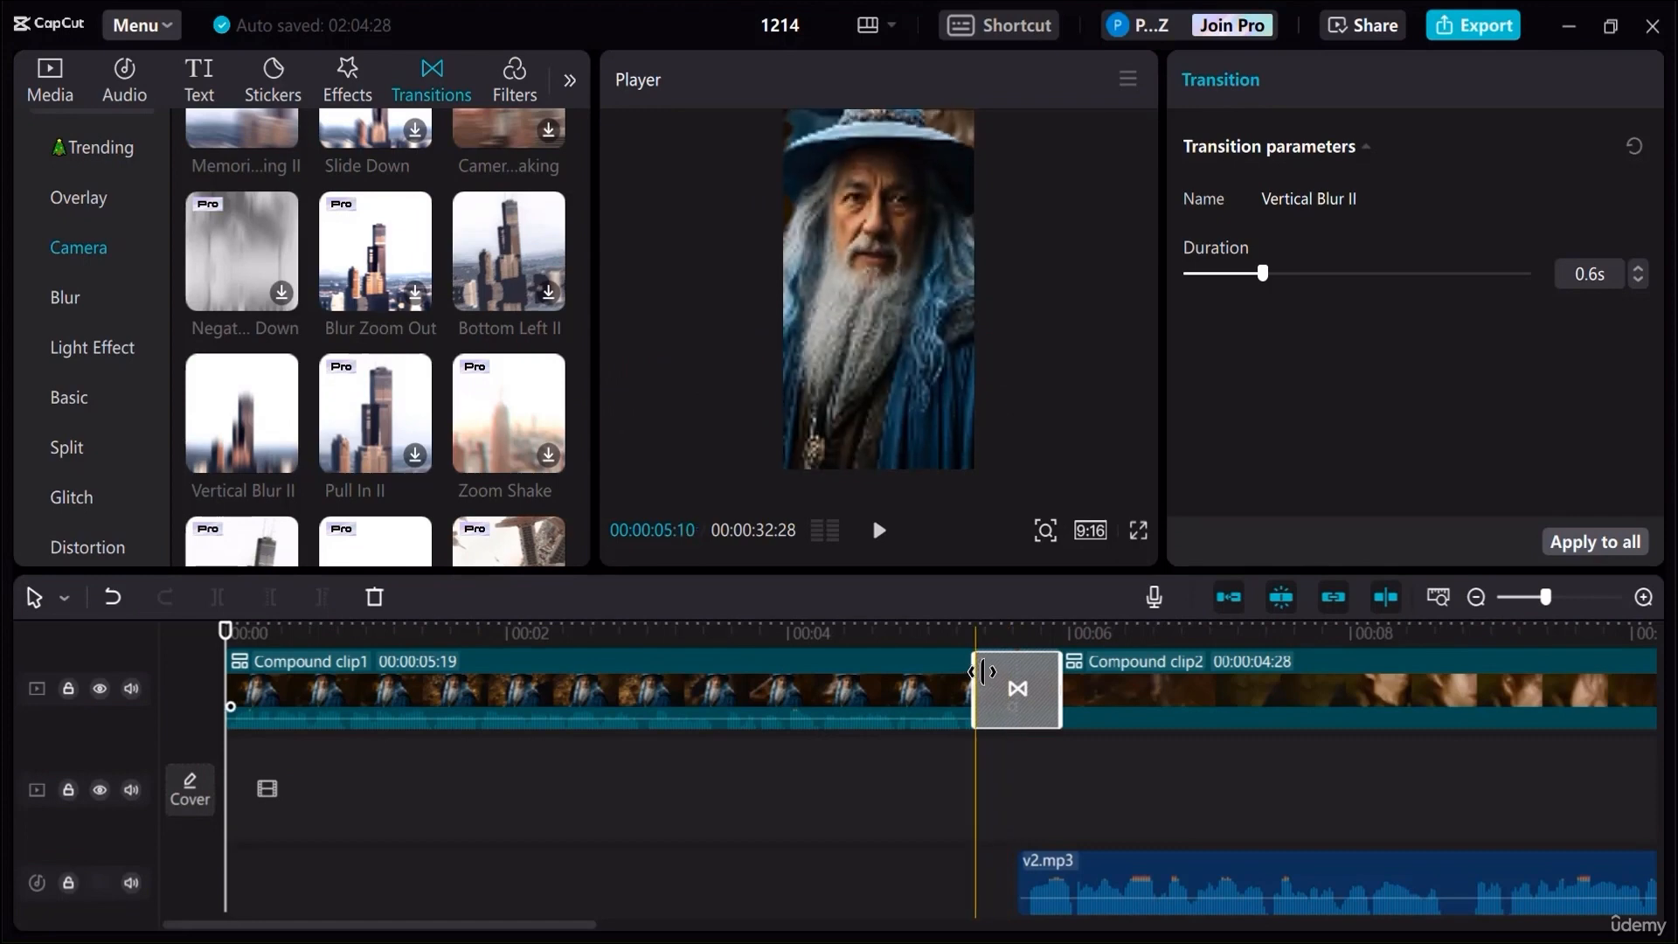
drag(983, 671, 1002, 671)
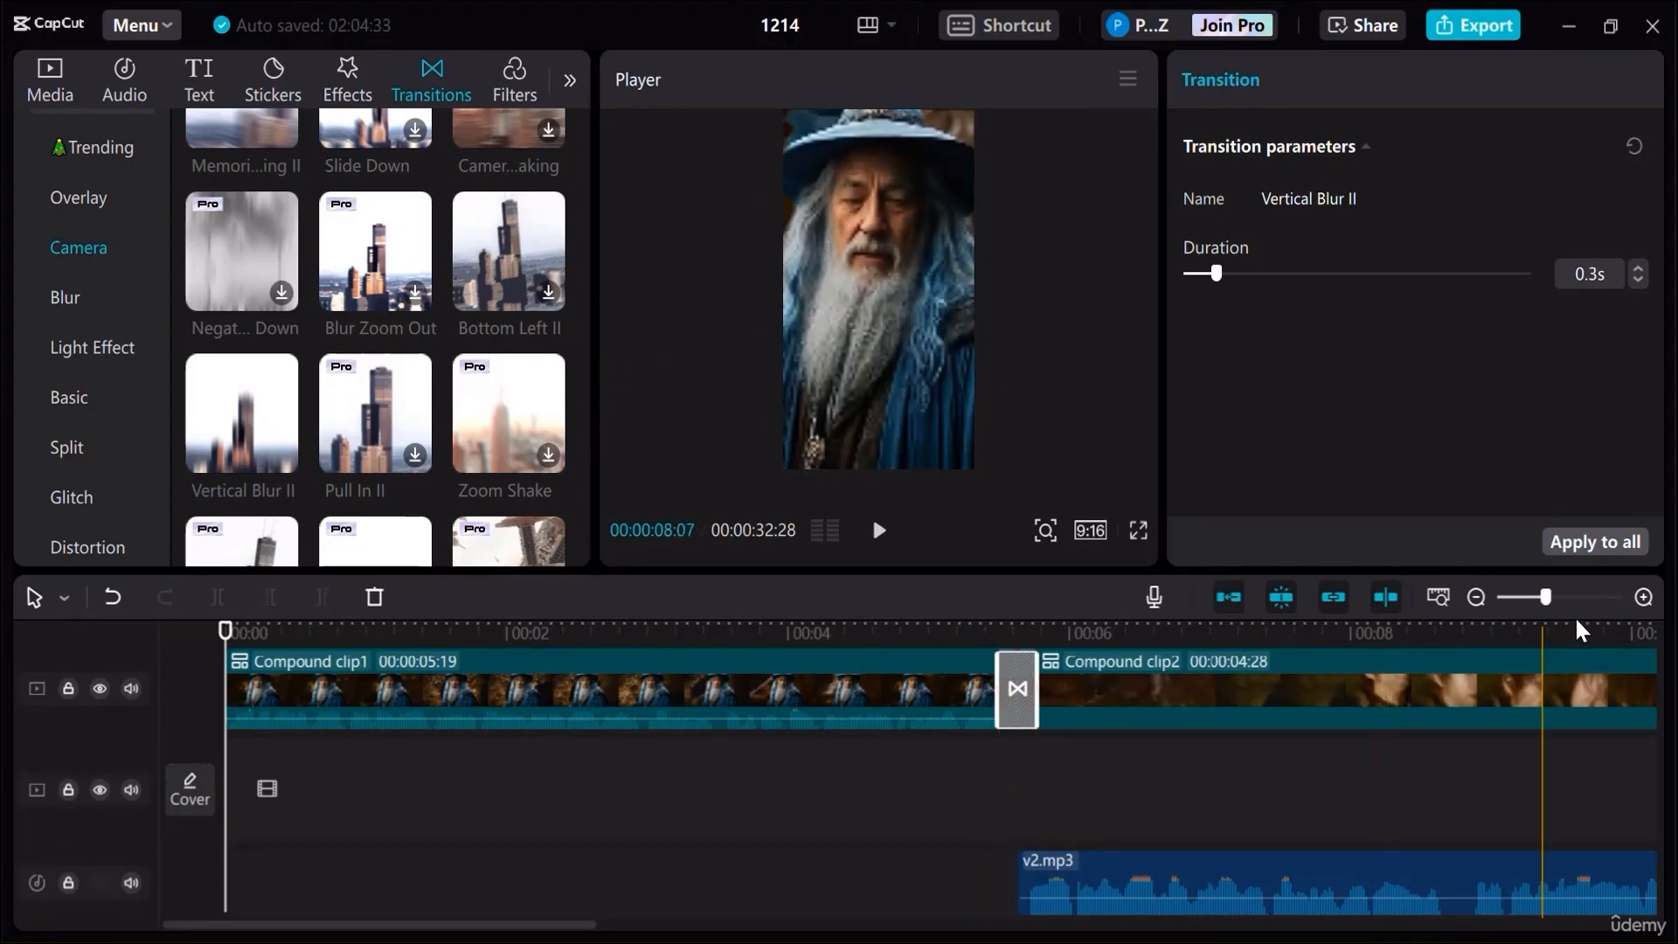
Add the Vertical Blur II transition at the five remaining cuts, from Compound clip2/Scene 3.mp4 through Compound clip3/Compound clip5
click(1478, 598)
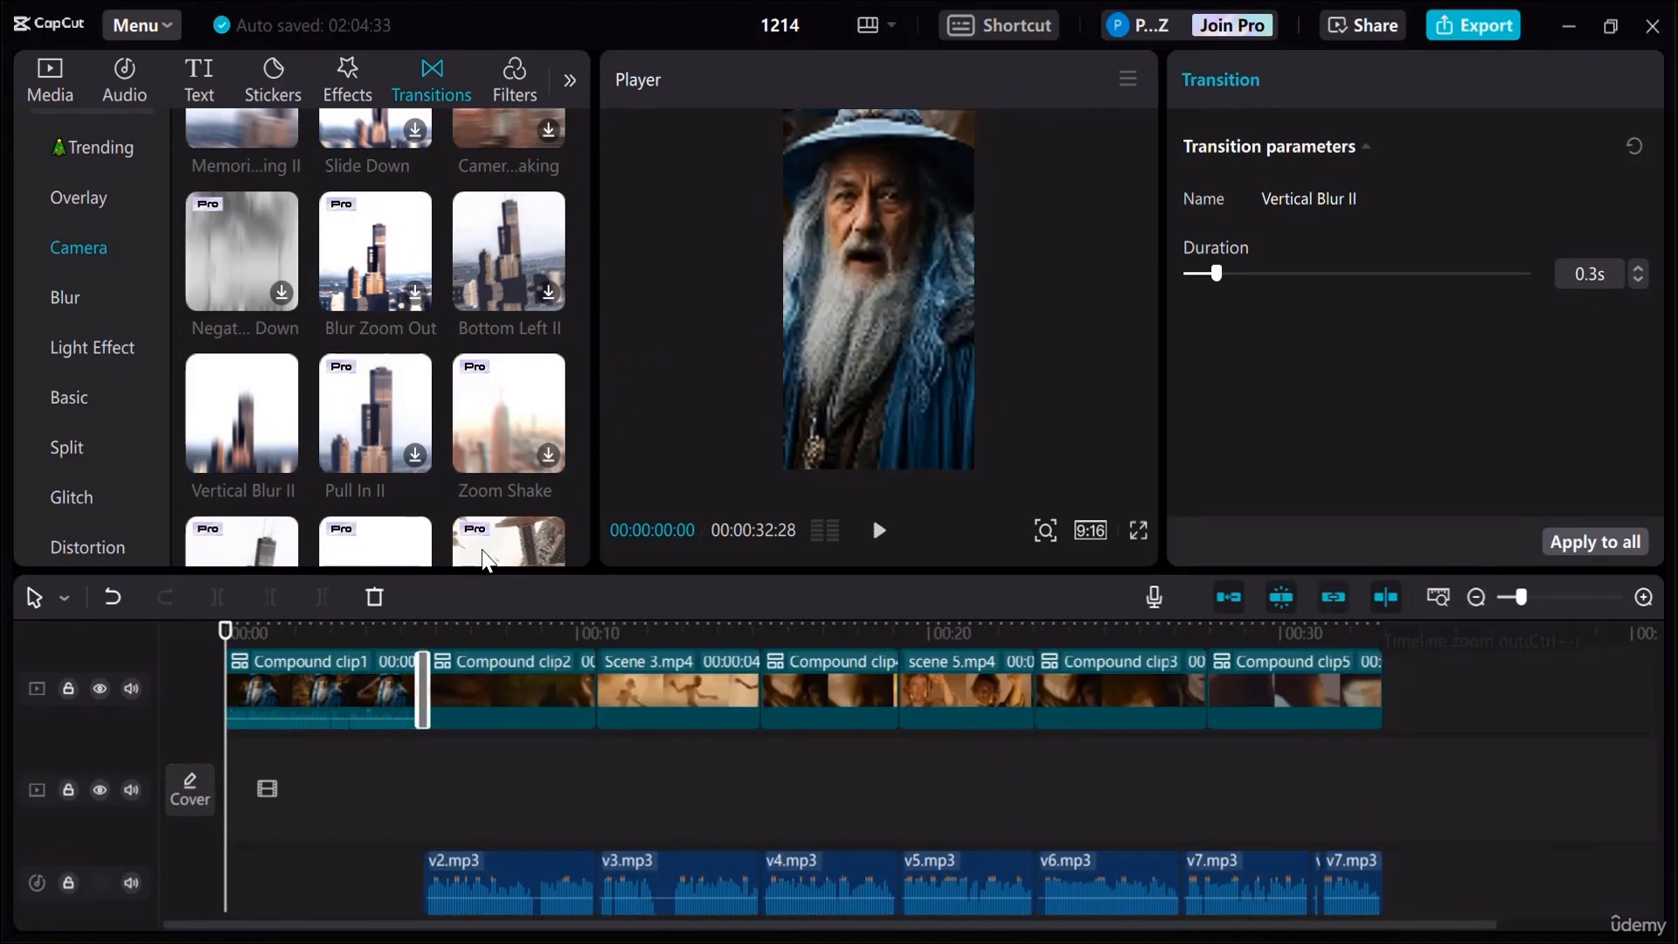
drag(278, 453, 579, 698)
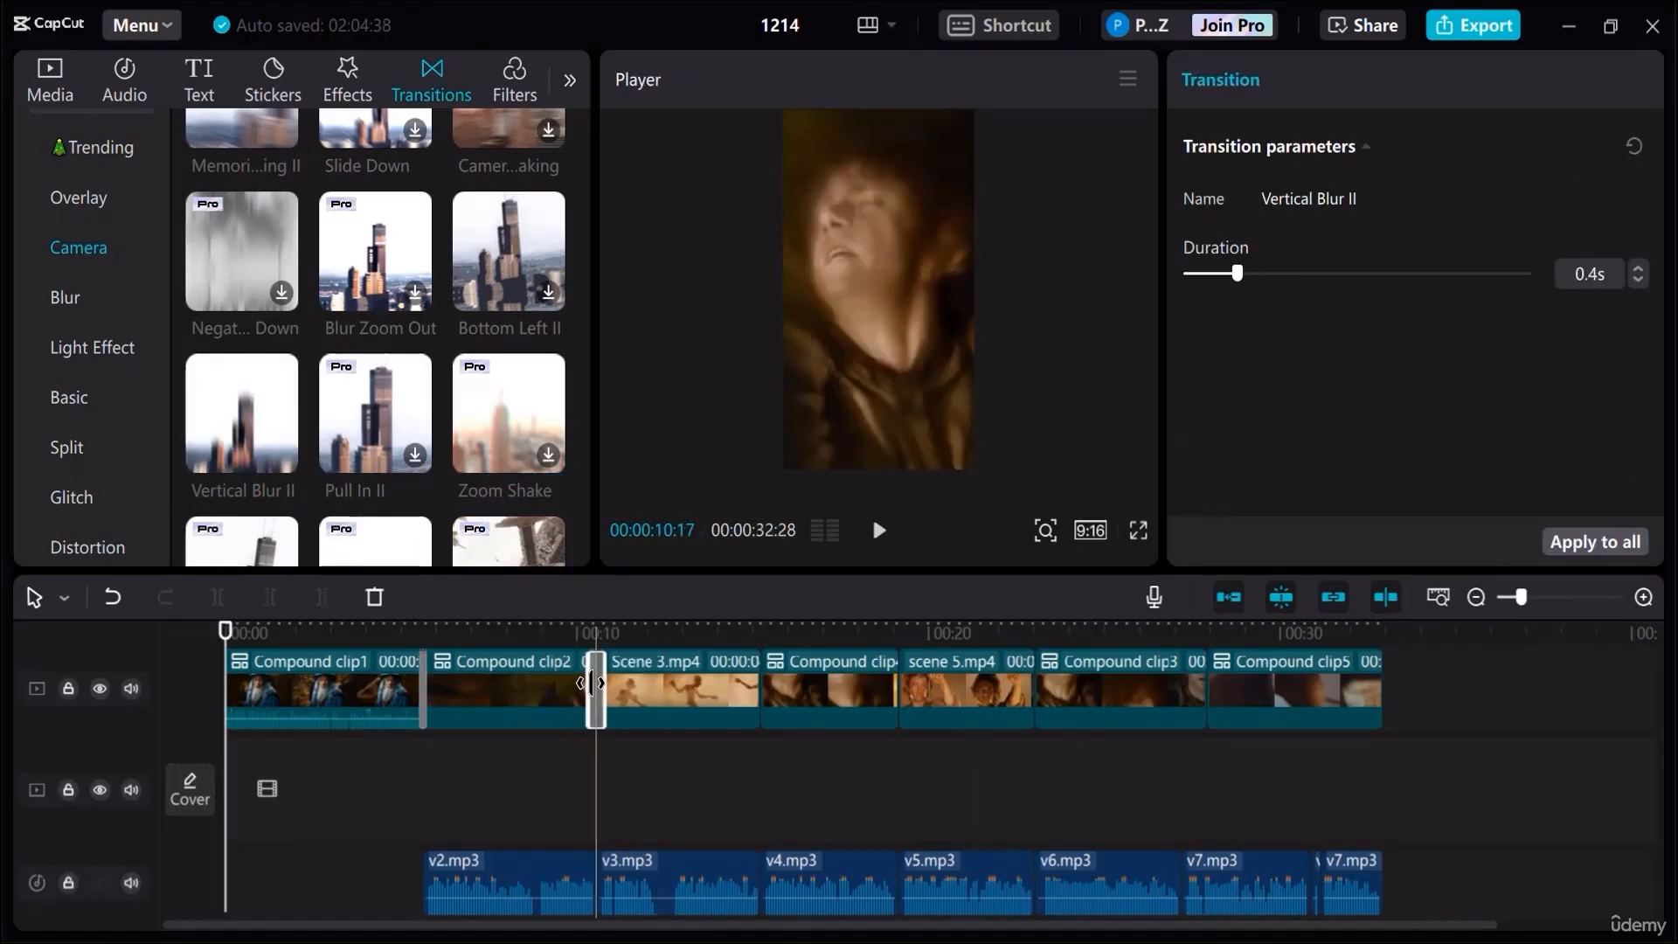
drag(271, 445, 750, 692)
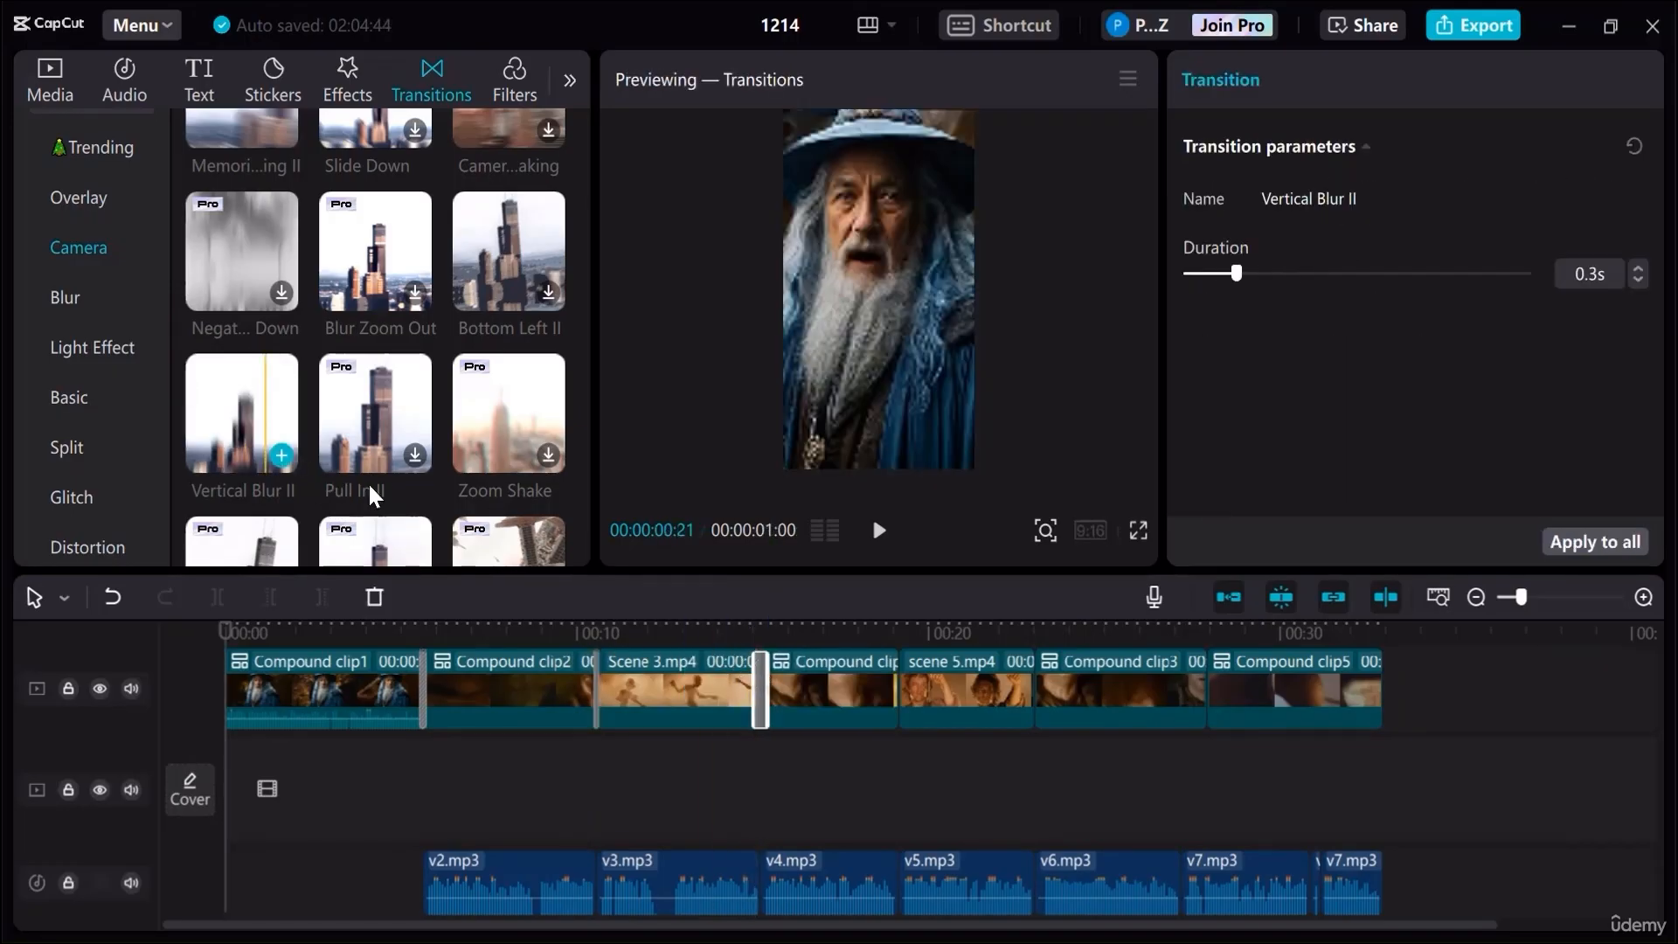
drag(278, 450, 886, 693)
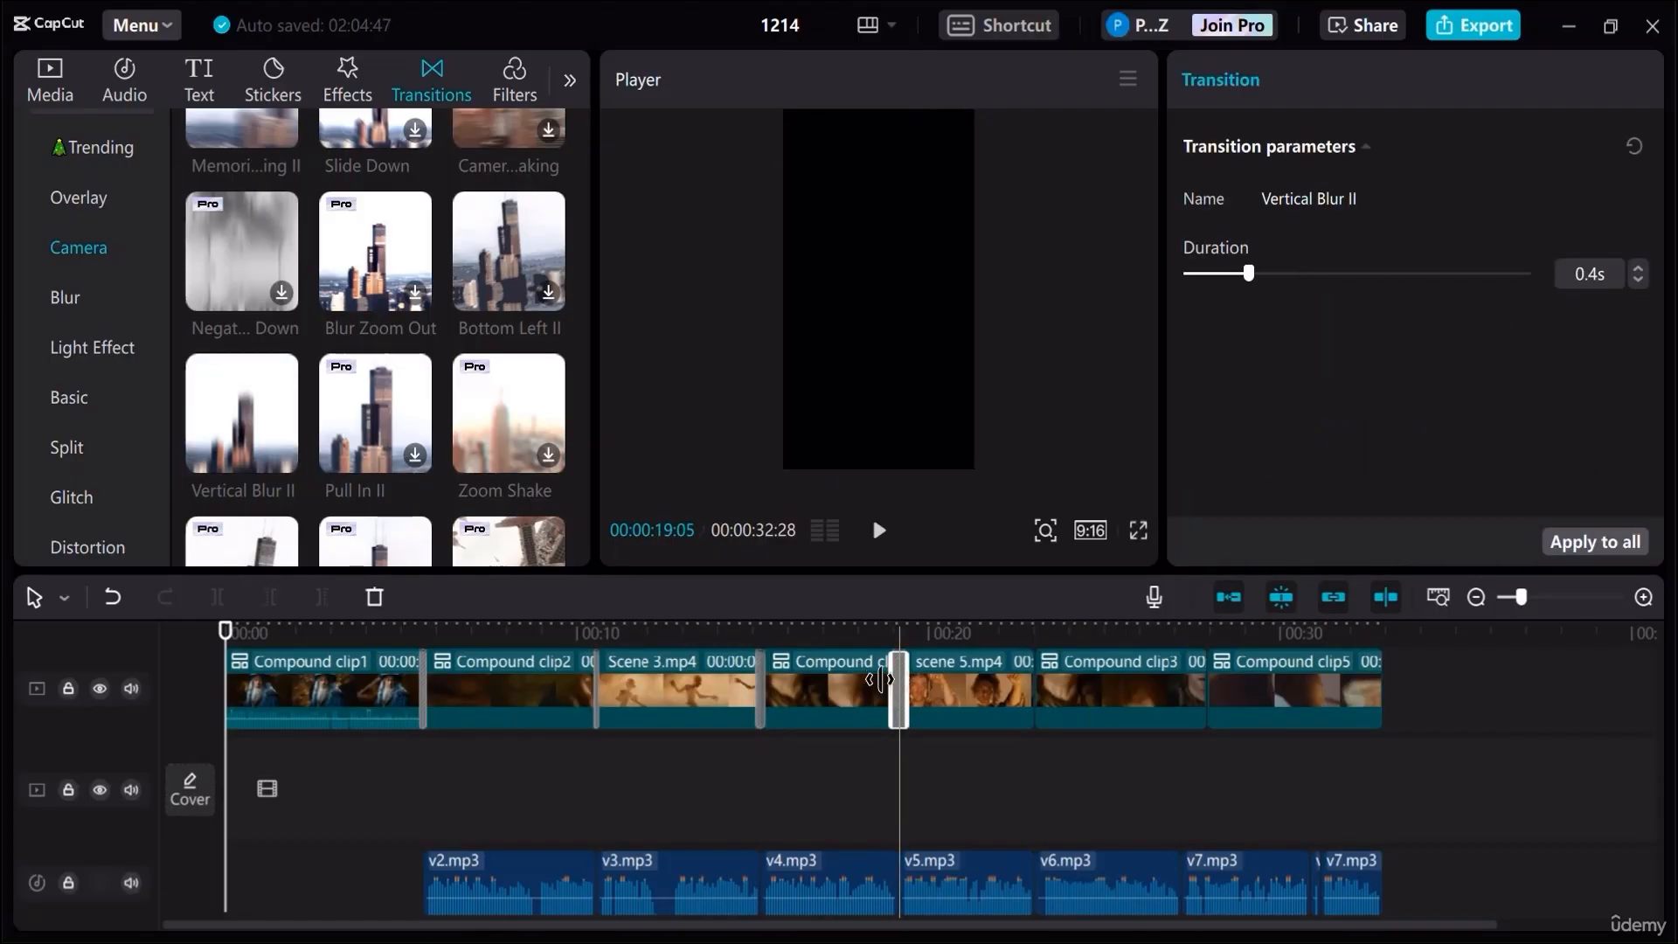
mouse_move(270, 454)
mouse_down()
mouse_move(993, 678)
mouse_move(1032, 673)
mouse_up()
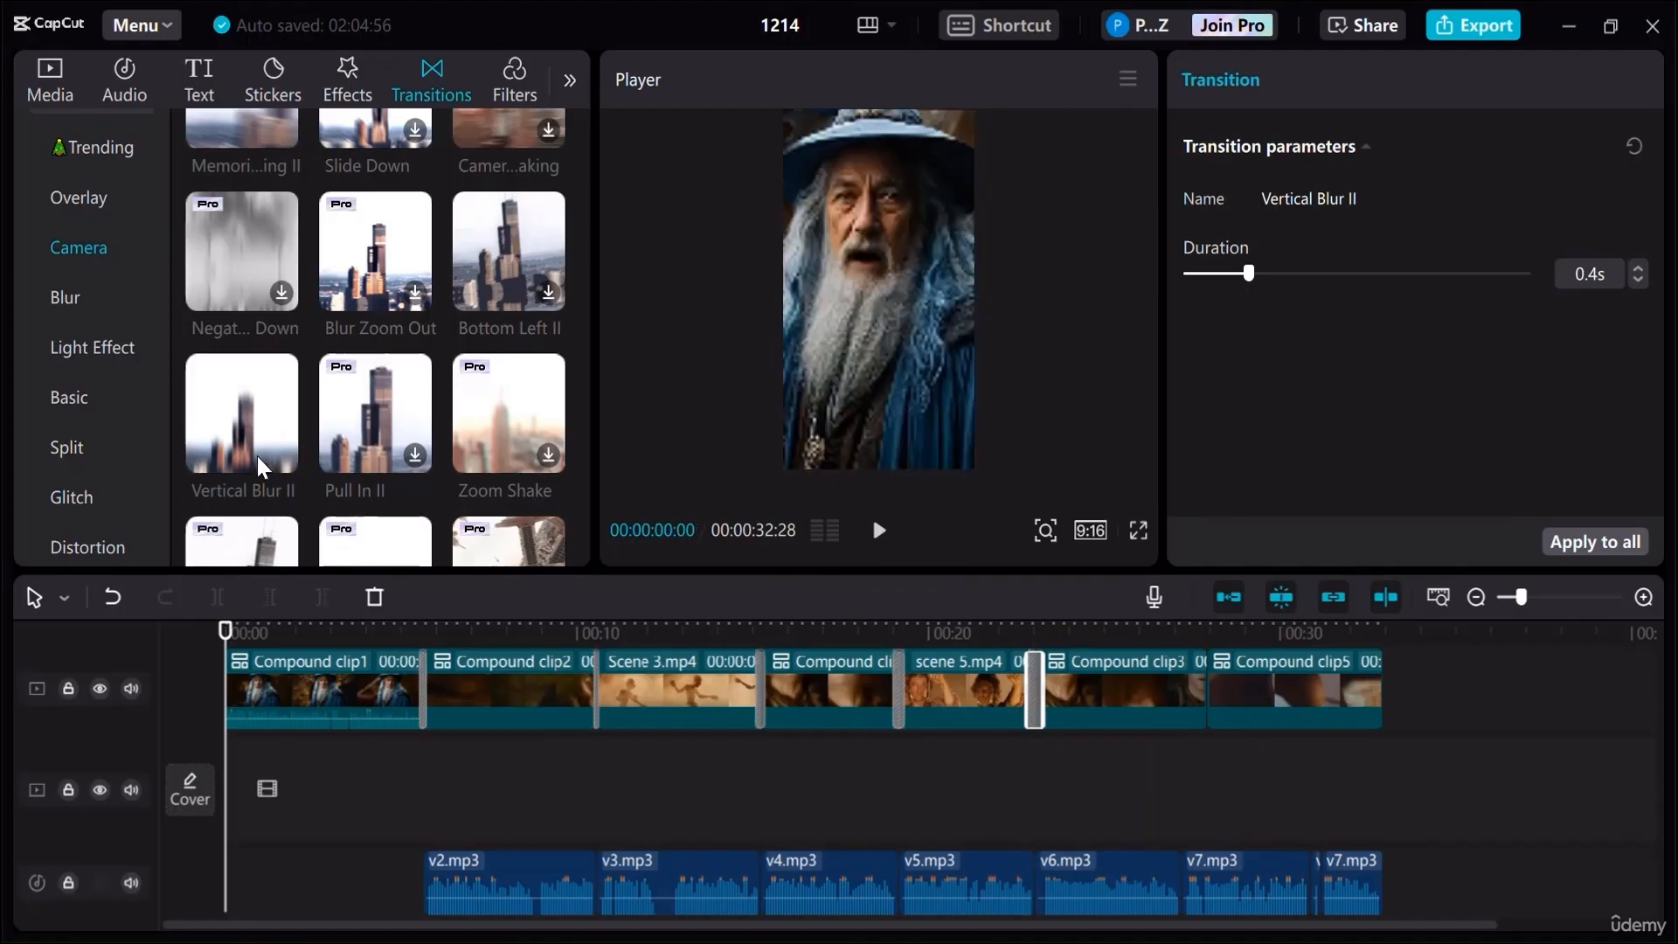
mouse_move(255, 453)
mouse_down()
mouse_move(1175, 699)
mouse_move(1208, 679)
mouse_up()
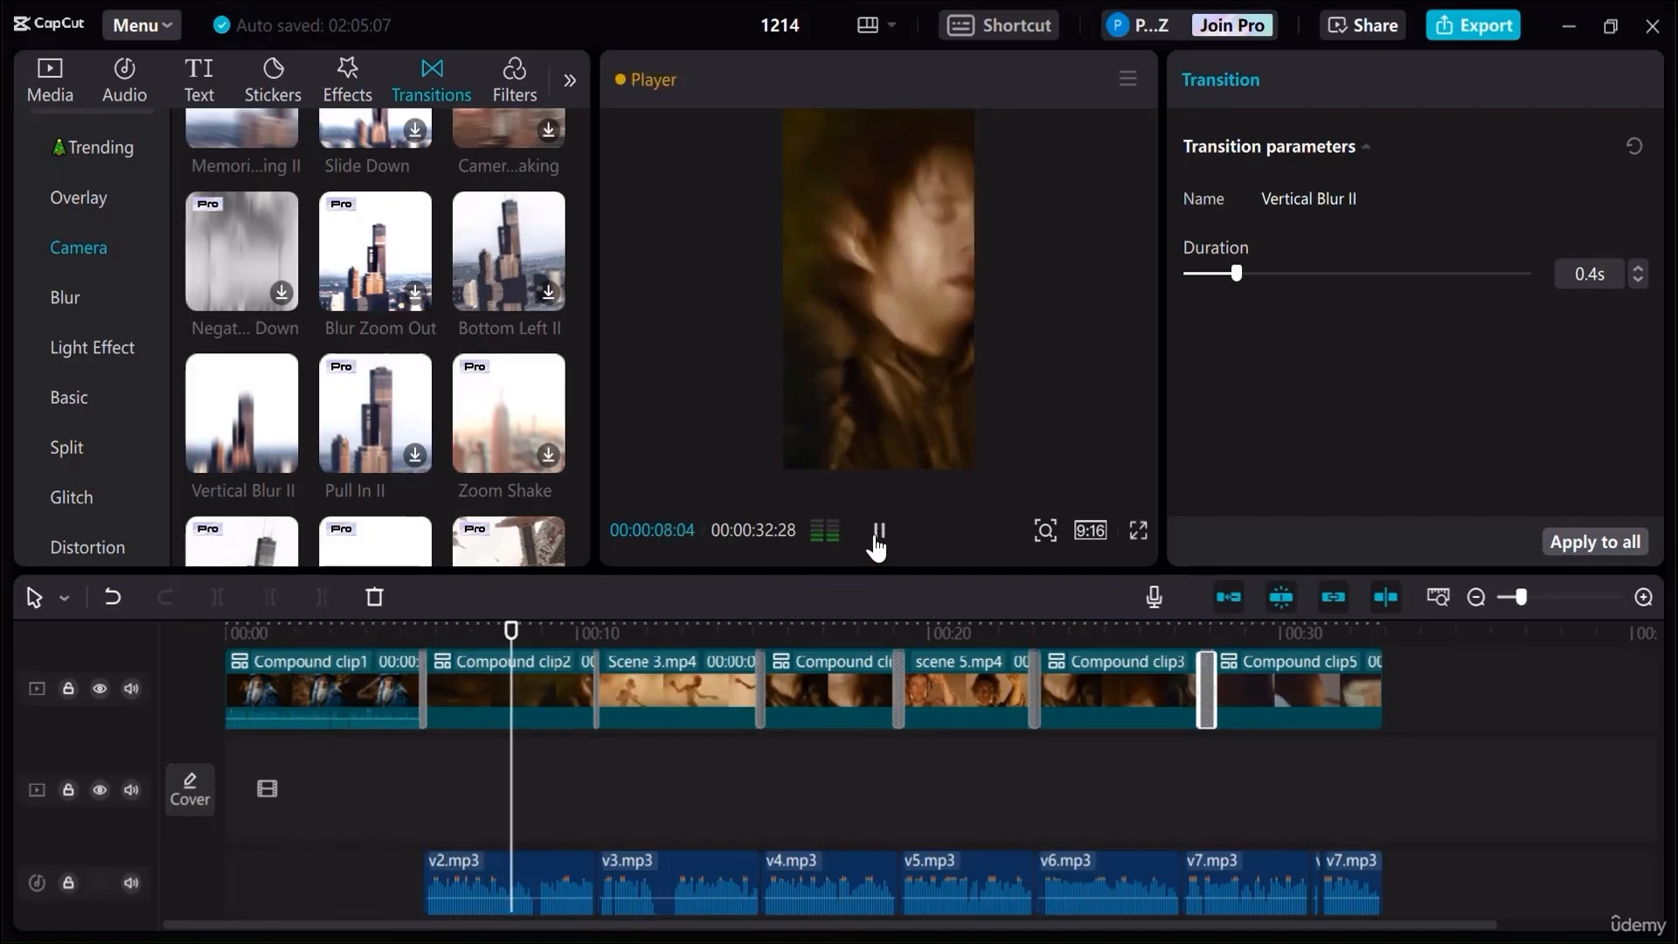
Preview the new transitions by scrubbing from 00:00:05:19 to 00:00:18:29 and playing through the cut into scene 5.mp4
click(879, 530)
click(477, 630)
click(426, 633)
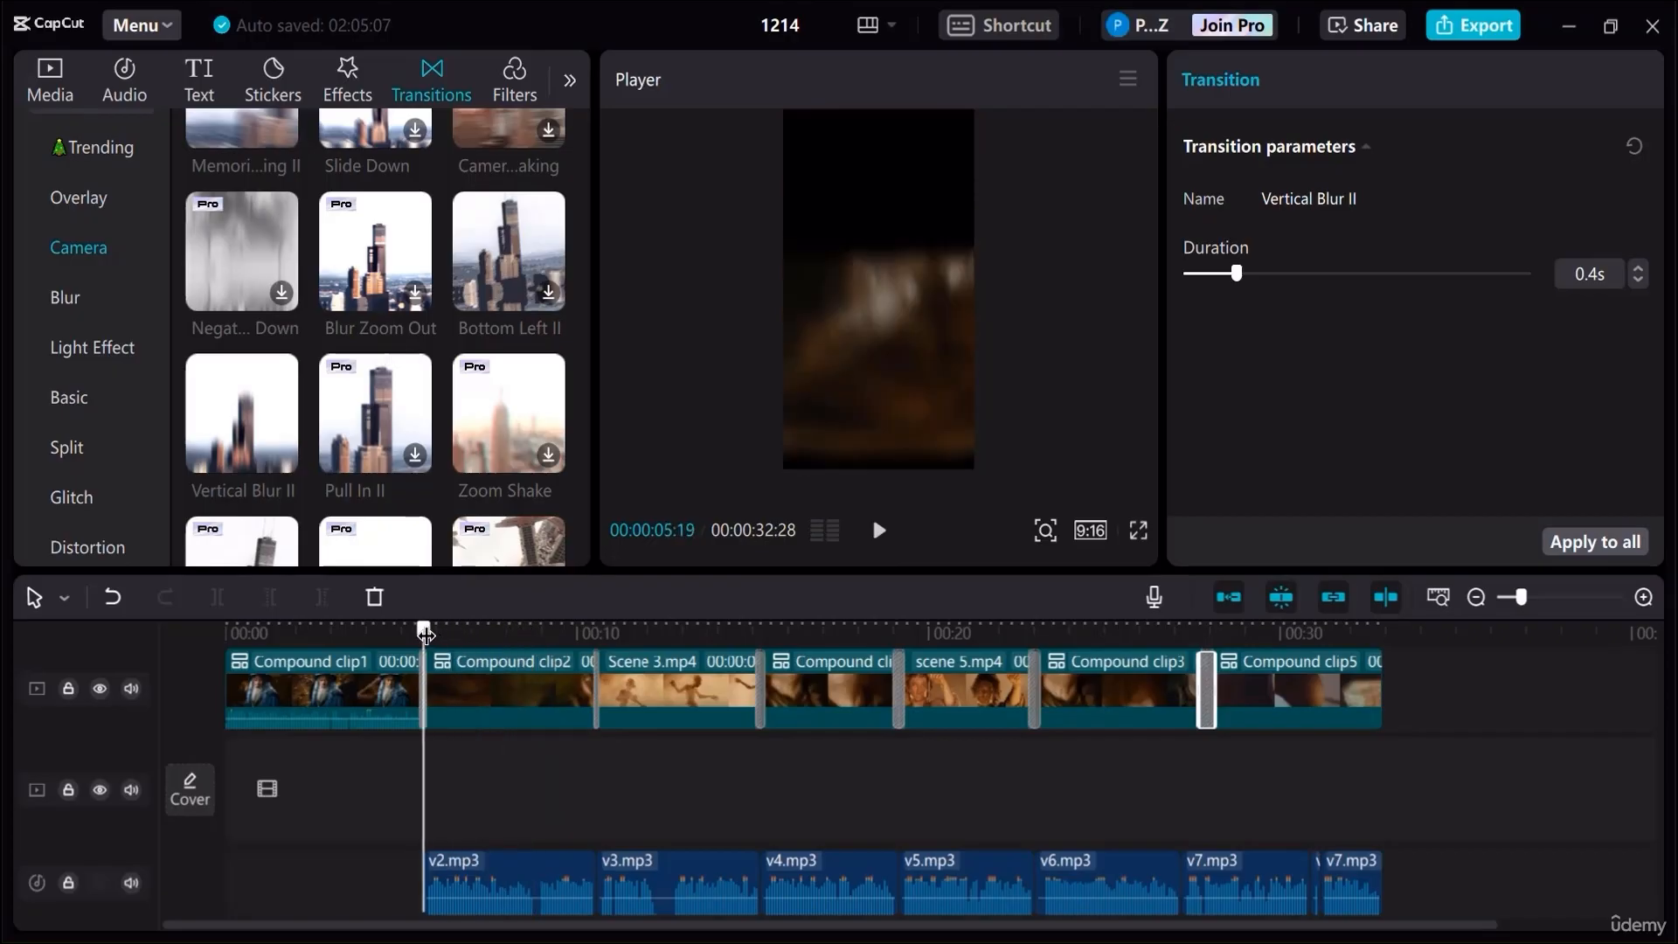
drag(413, 618, 886, 617)
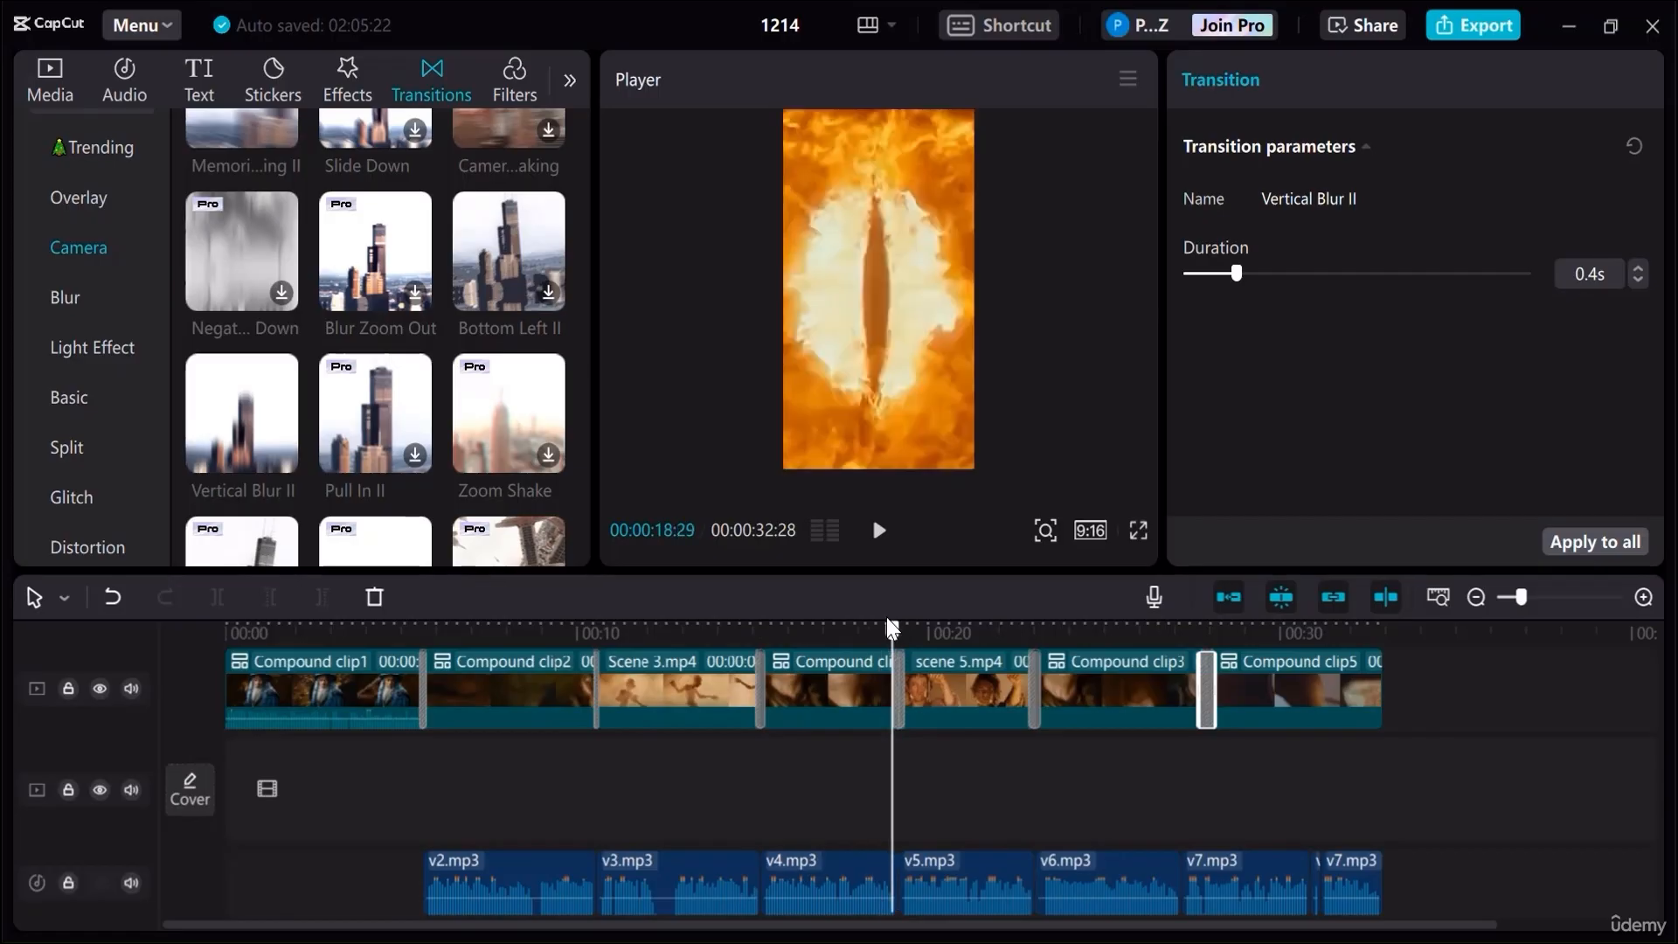
click(876, 533)
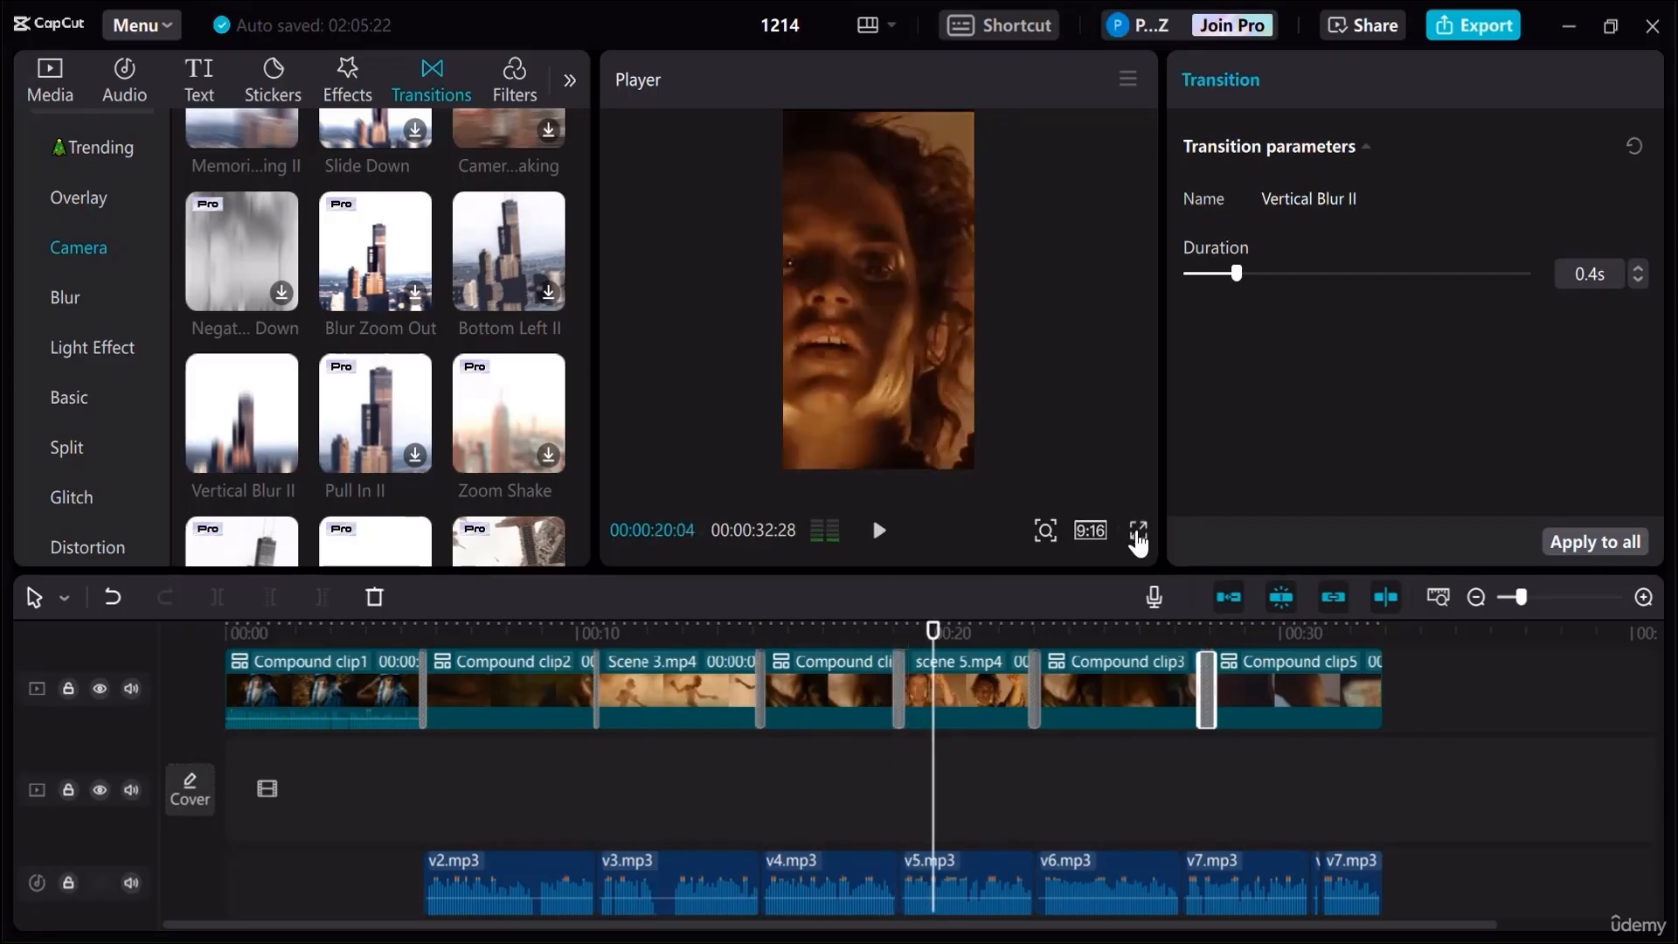
Watch the whole edit full screen from 00:00:00:00, then return to the editing view
click(1137, 531)
click(760, 878)
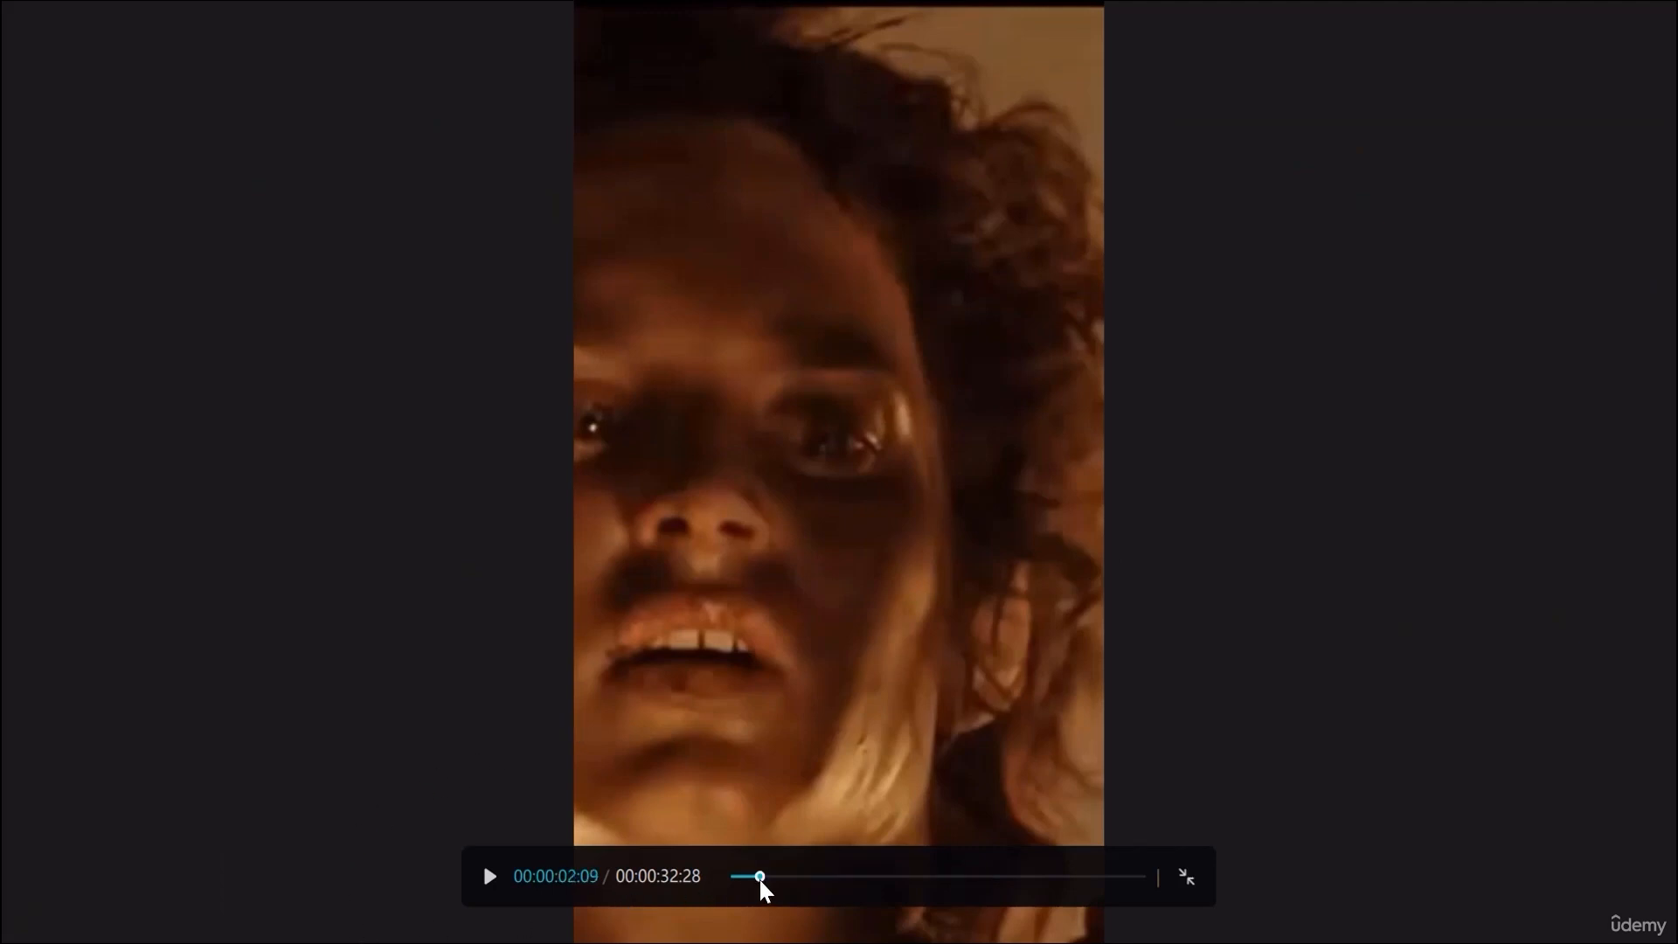
drag(764, 877, 726, 880)
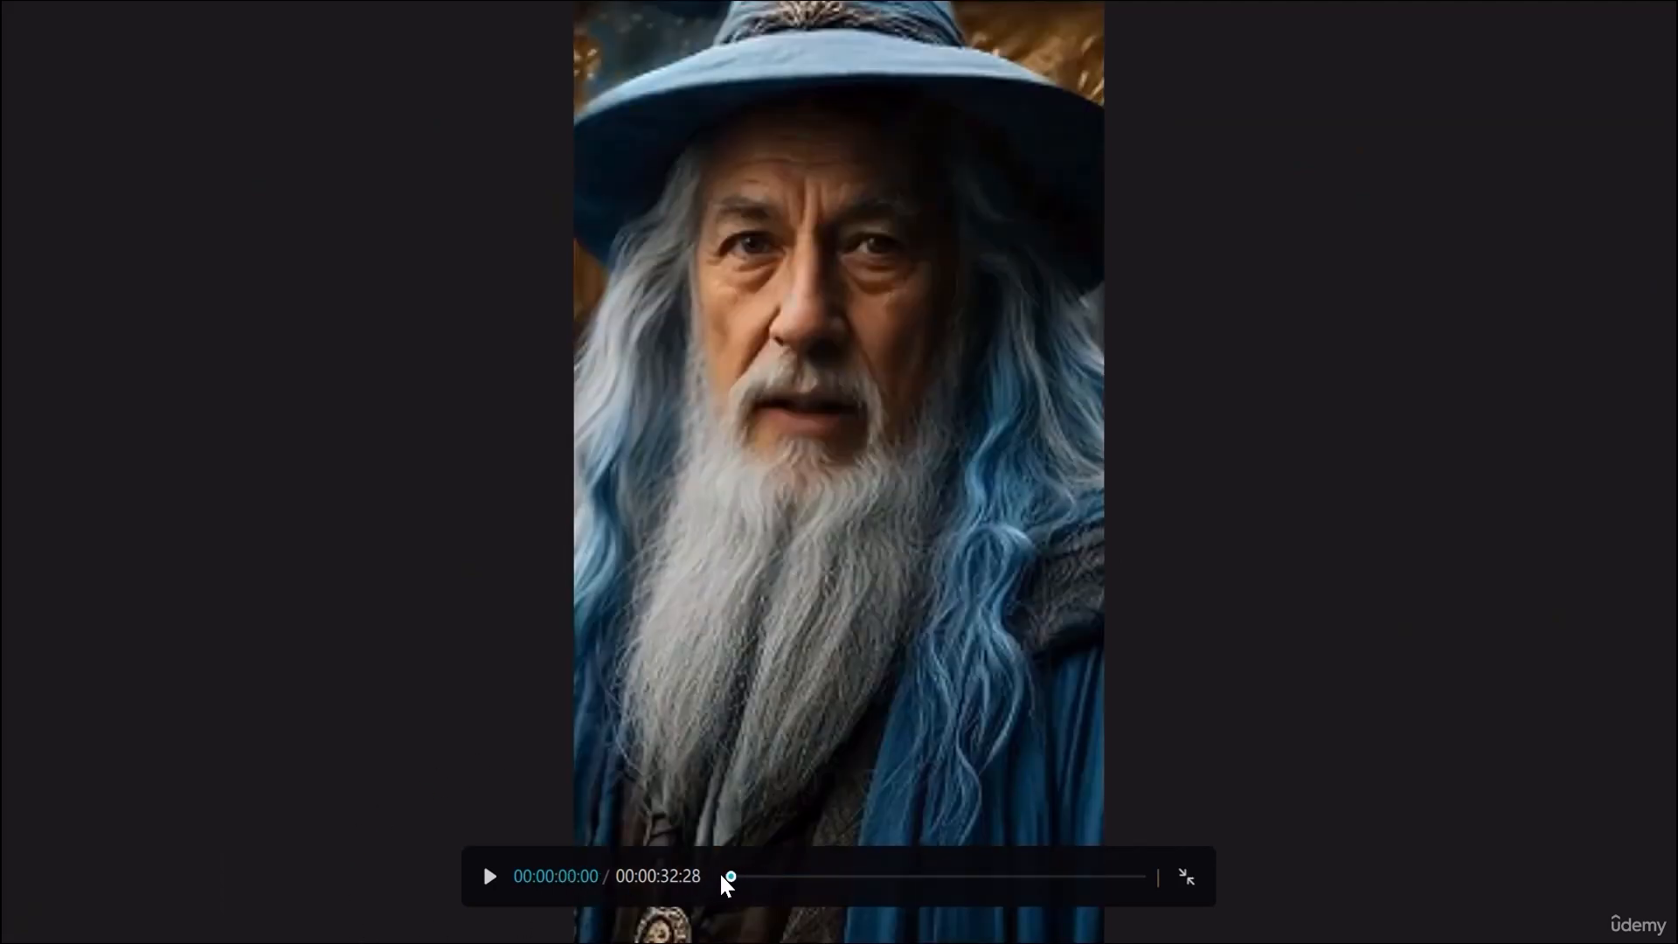
click(489, 876)
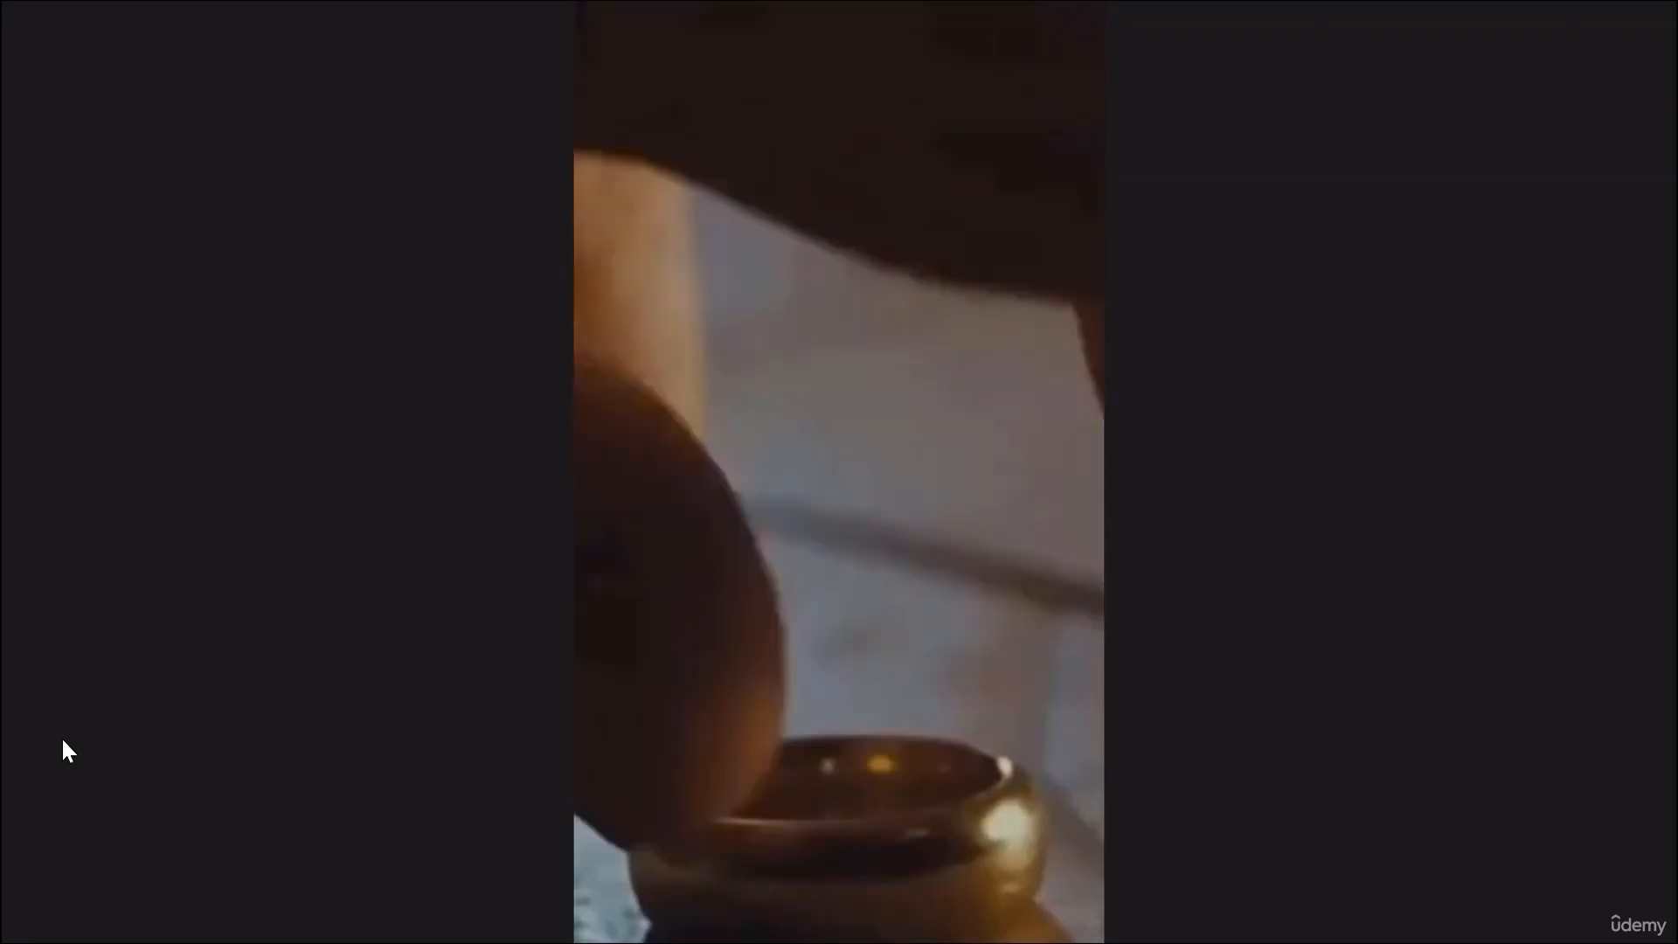
key(Escape)
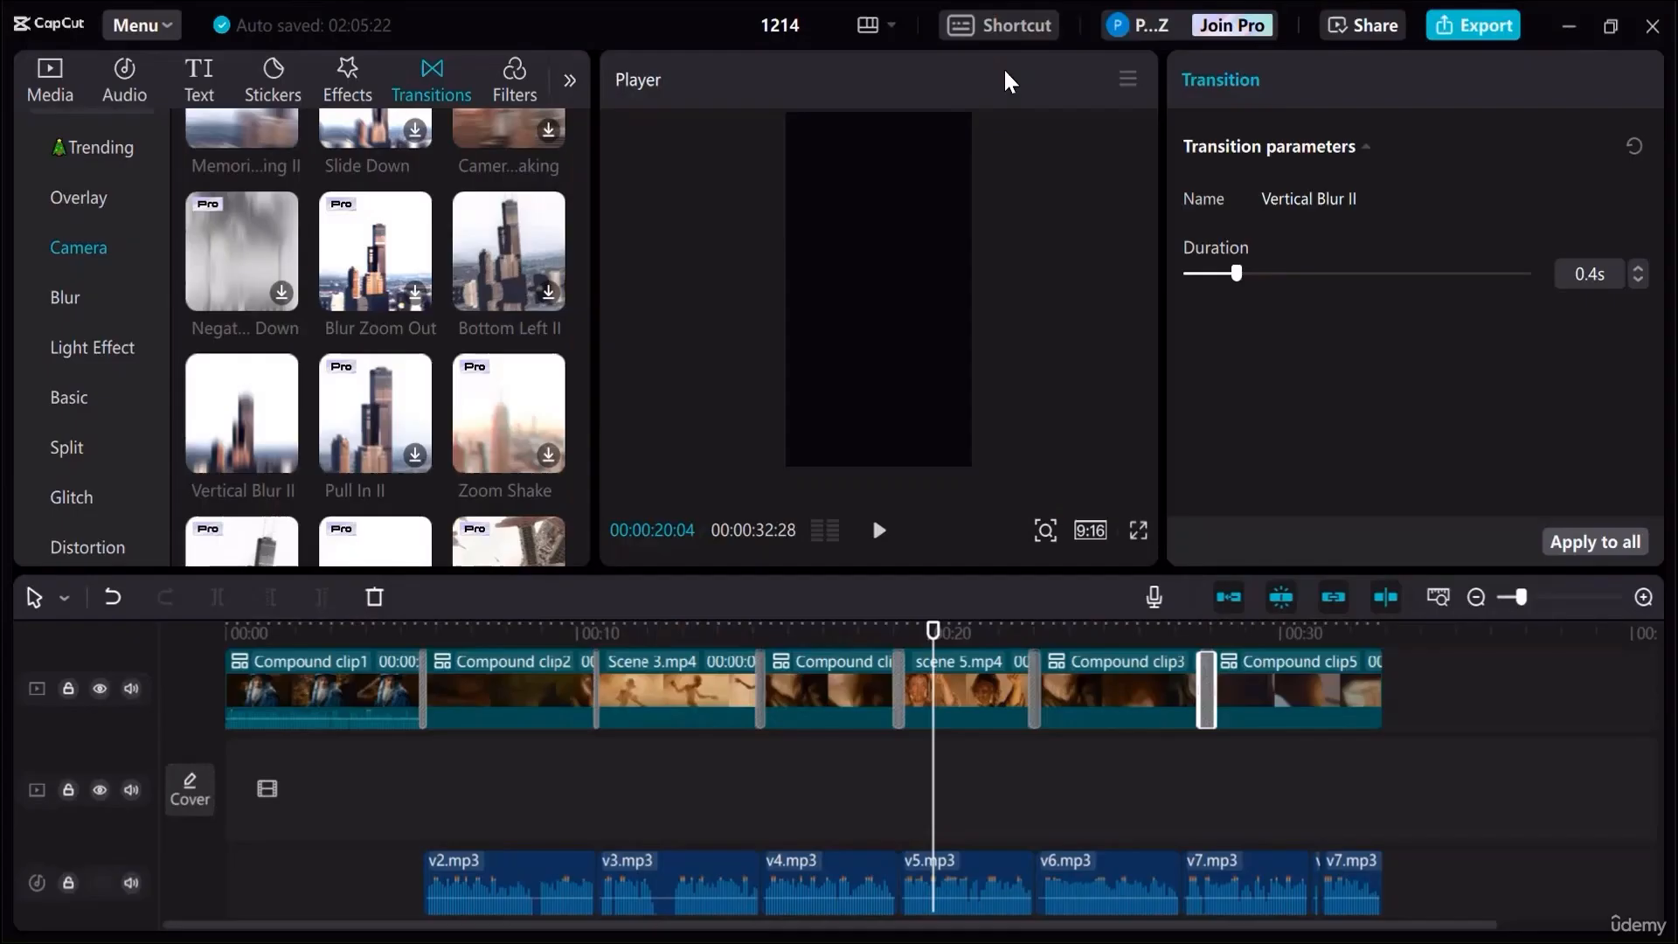
Return the playhead to 00:00:00:00 and import swoosh-sound-effect-for-fight-scenes-or-transitions-2-149890 from the Bilbo and Smaug Video folder
click(316, 642)
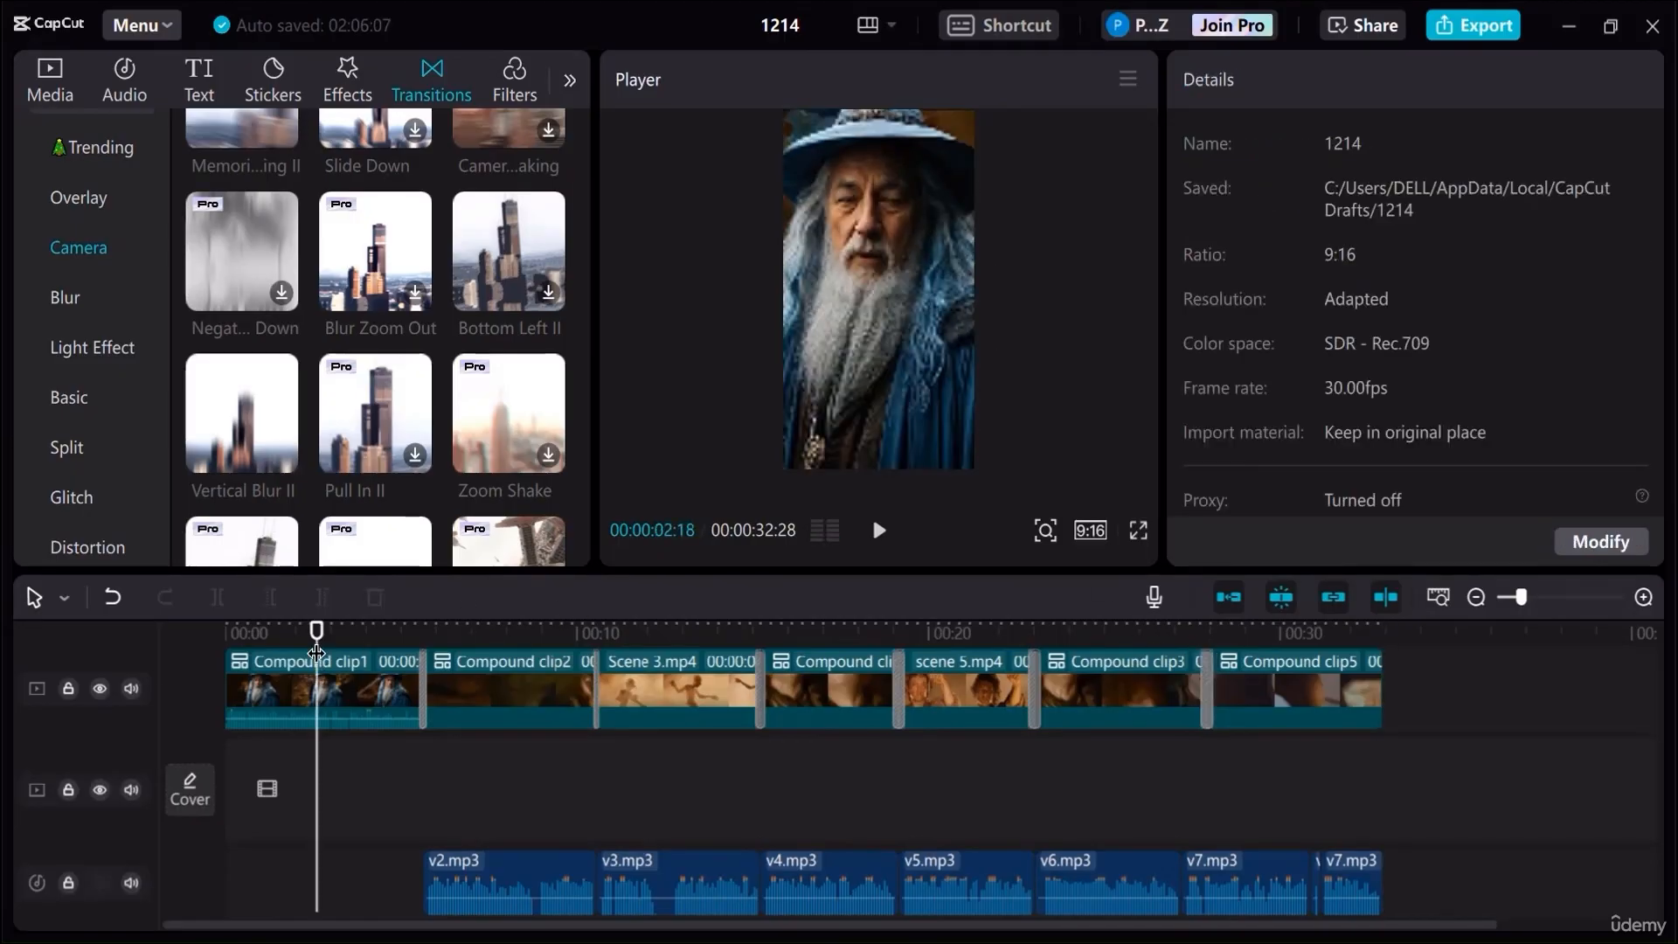
drag(316, 630, 145, 627)
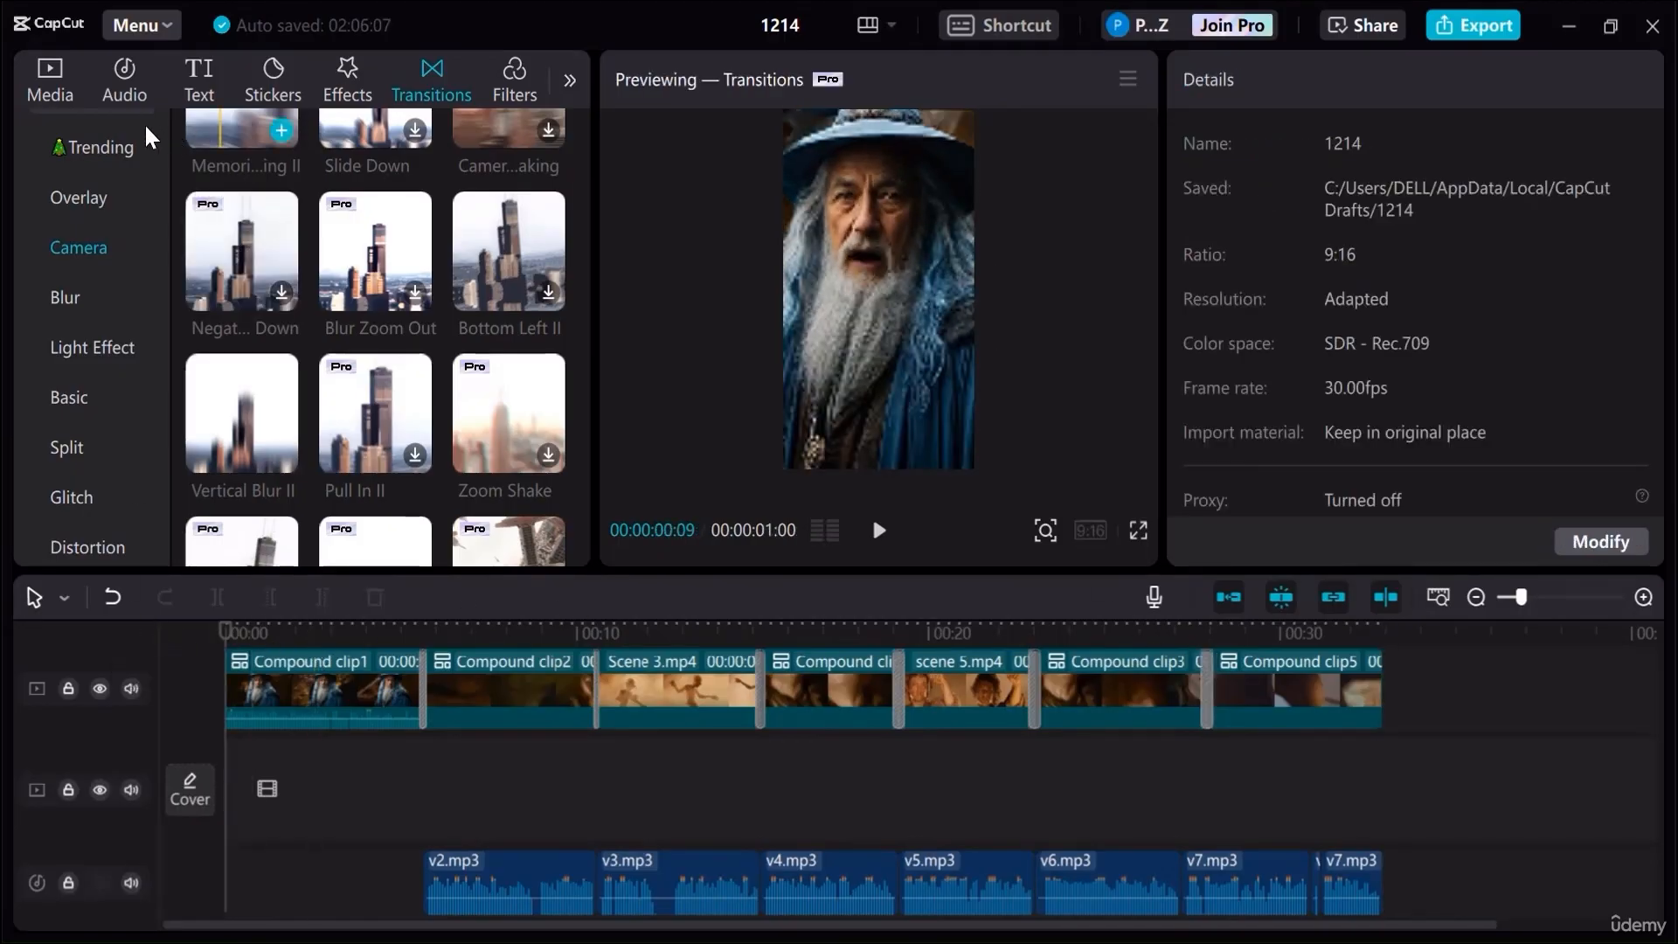
click(49, 87)
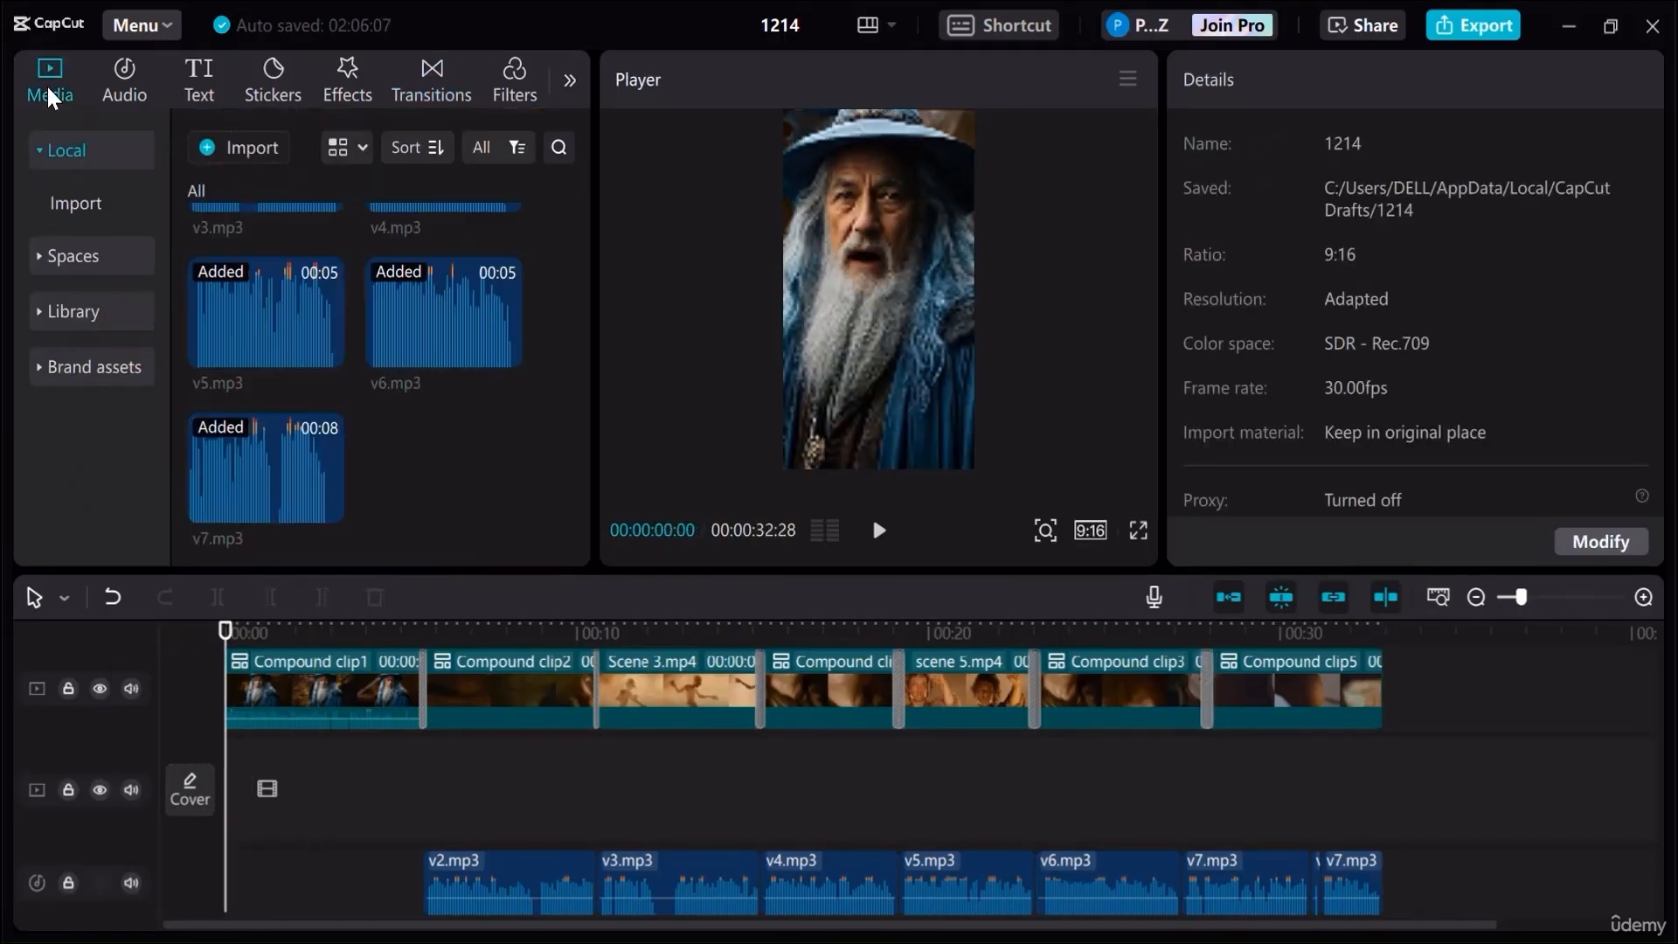
click(253, 145)
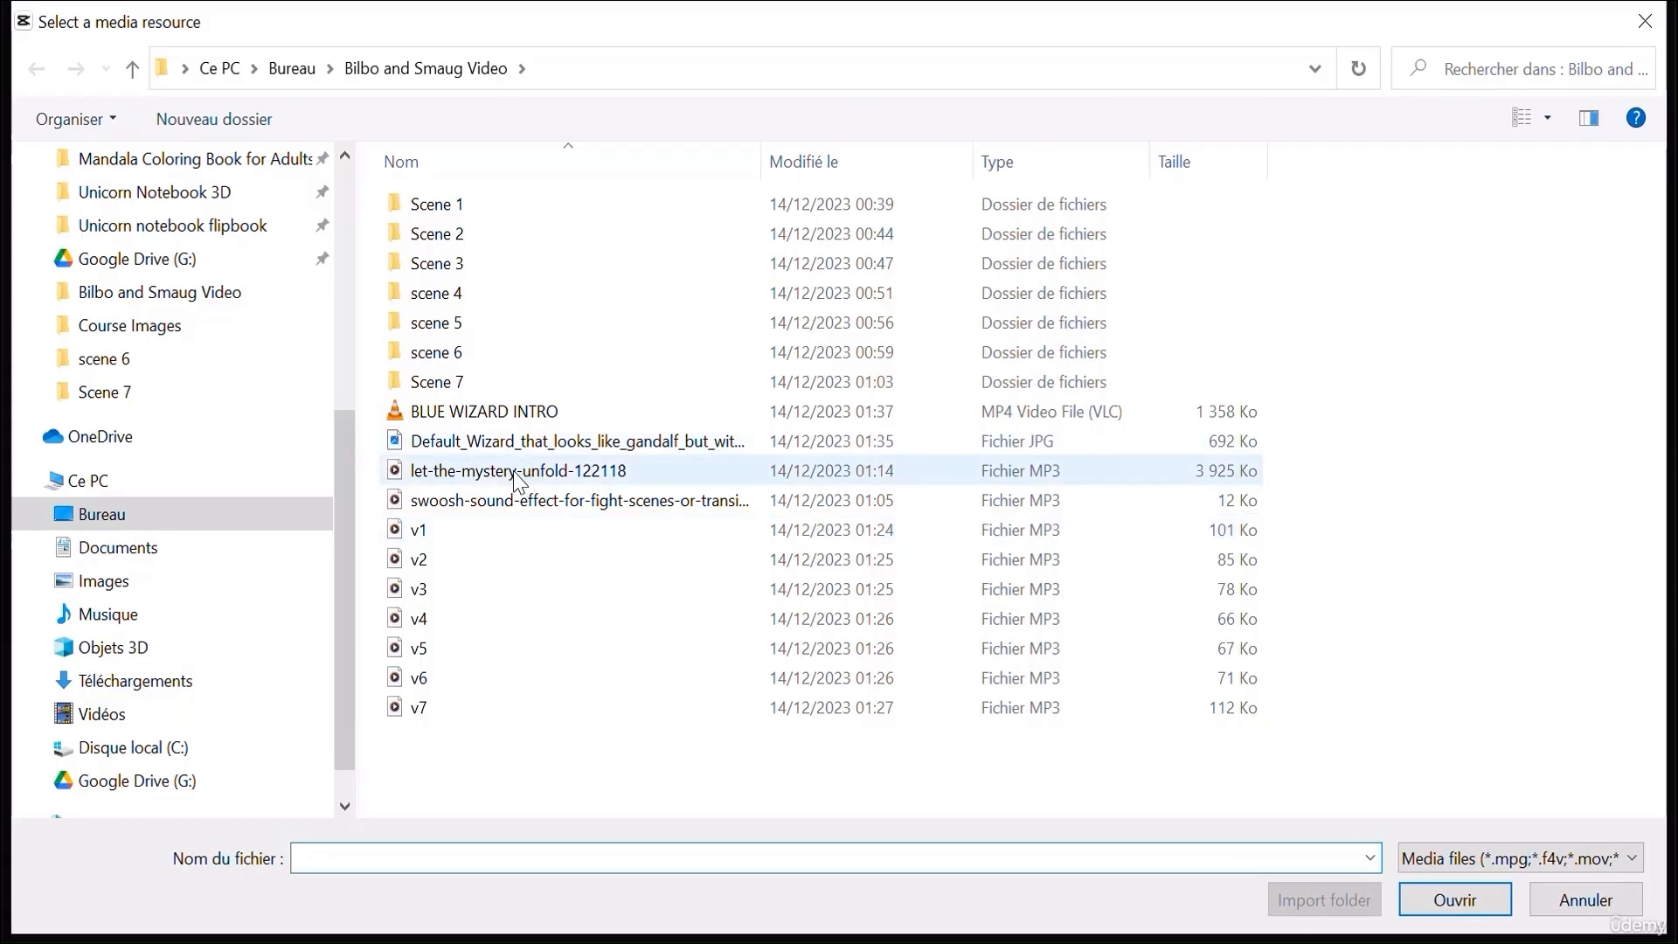
click(517, 498)
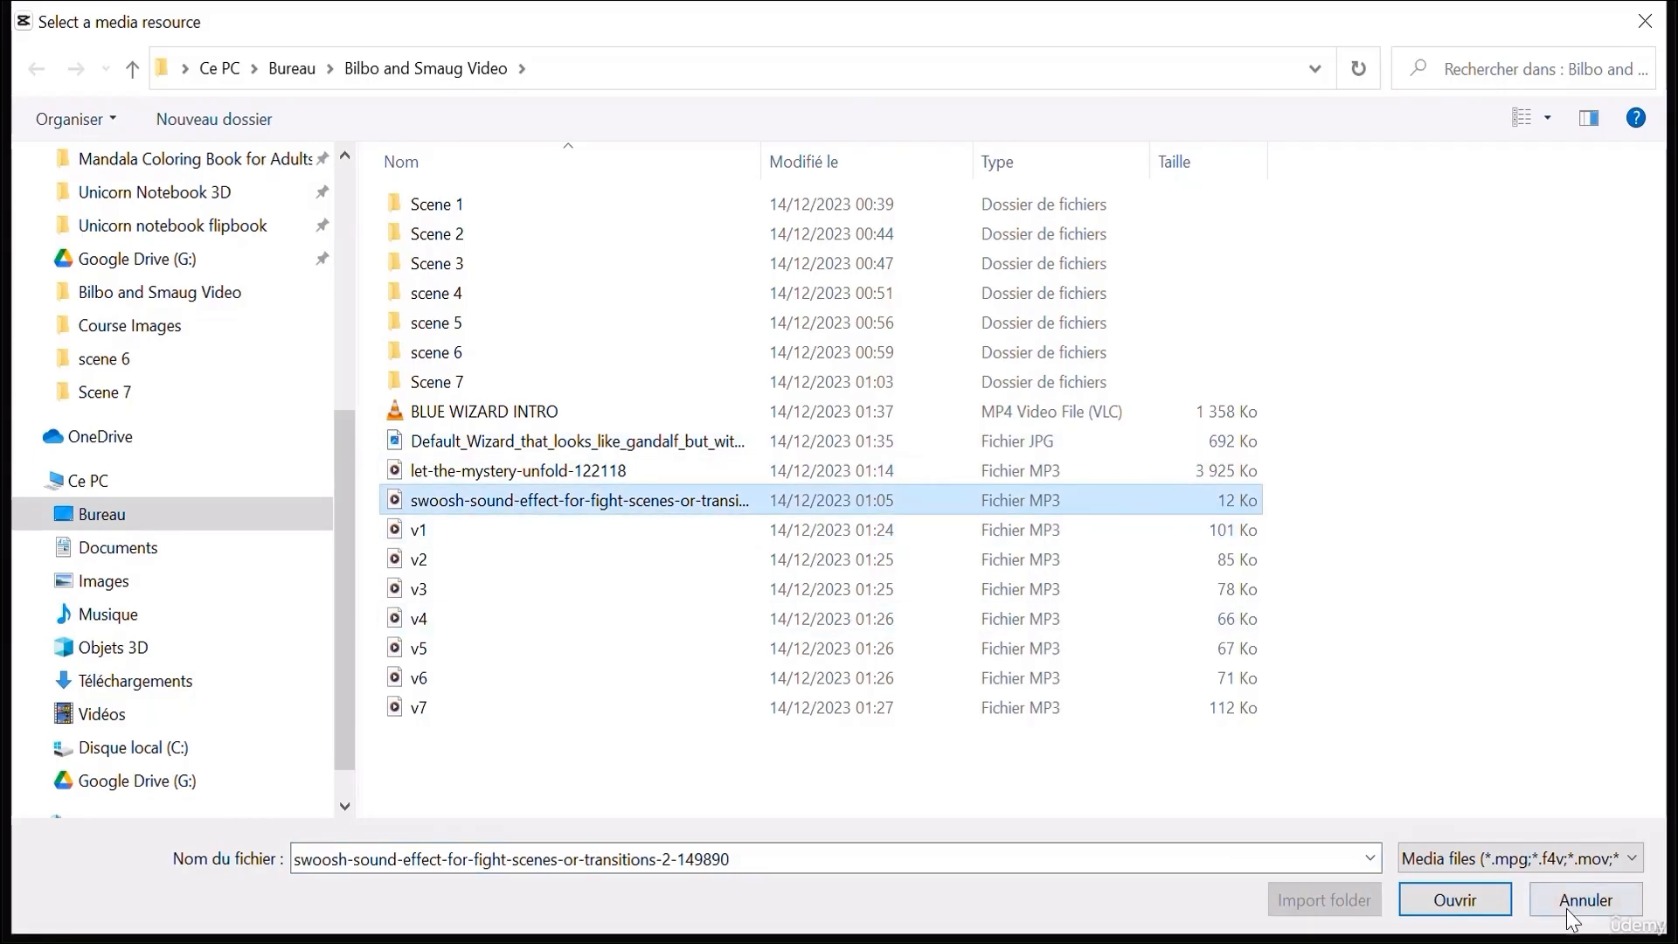
click(1455, 899)
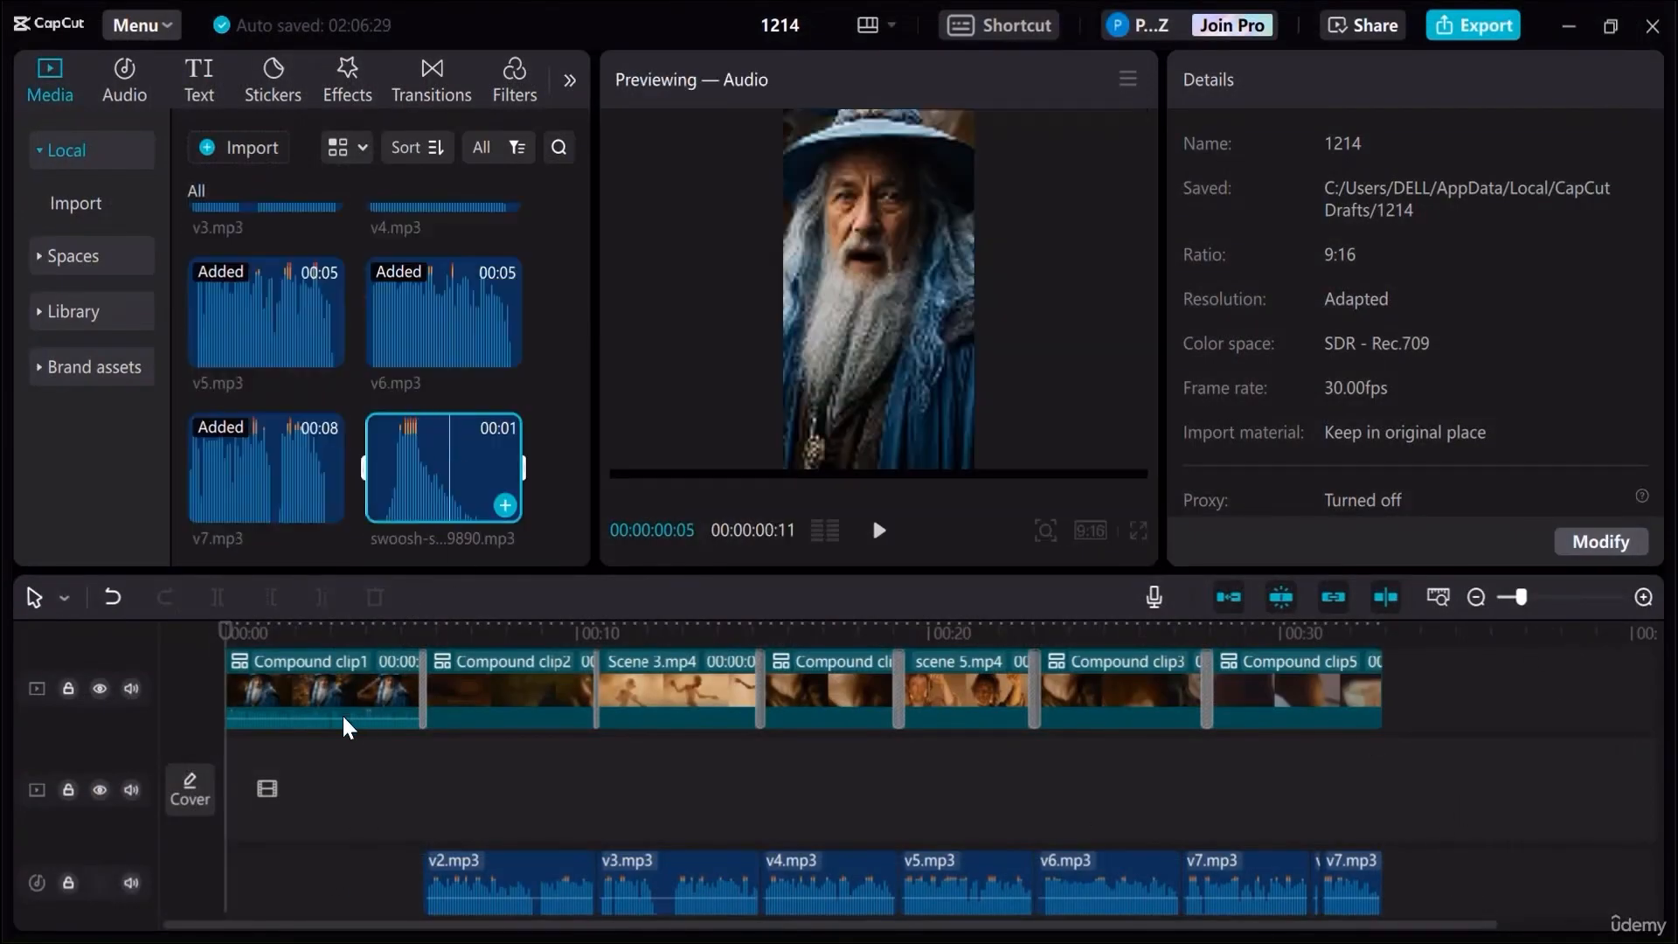
scroll(342, 713, up, 1)
drag(426, 499, 415, 687)
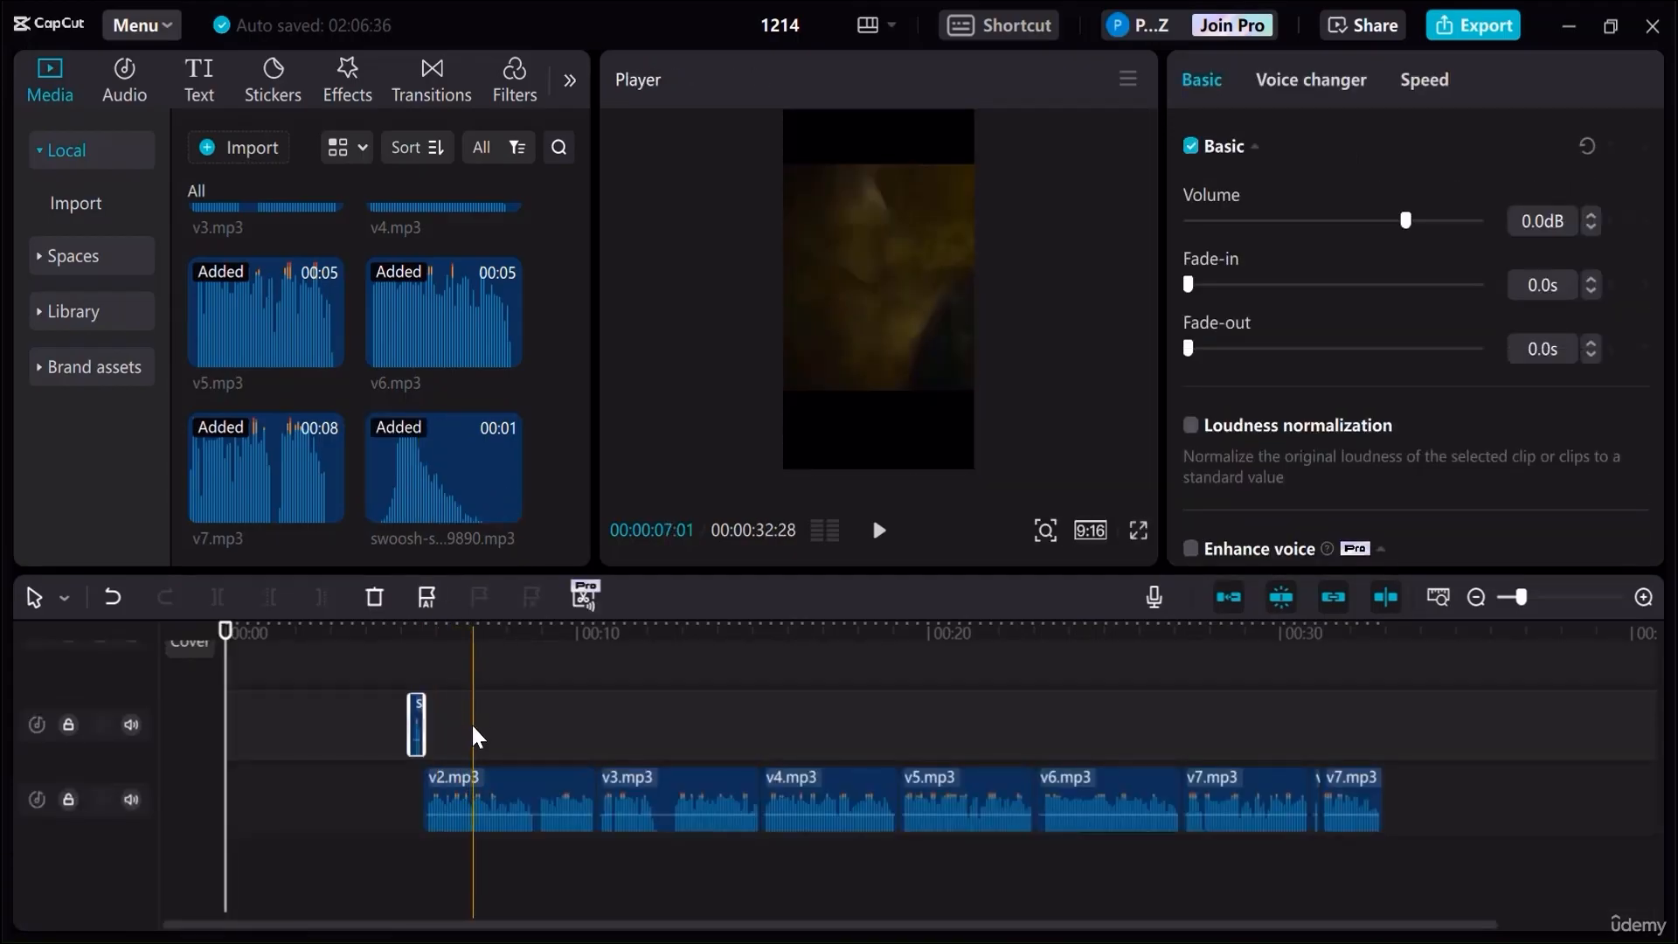
scroll(347, 791, up, 2)
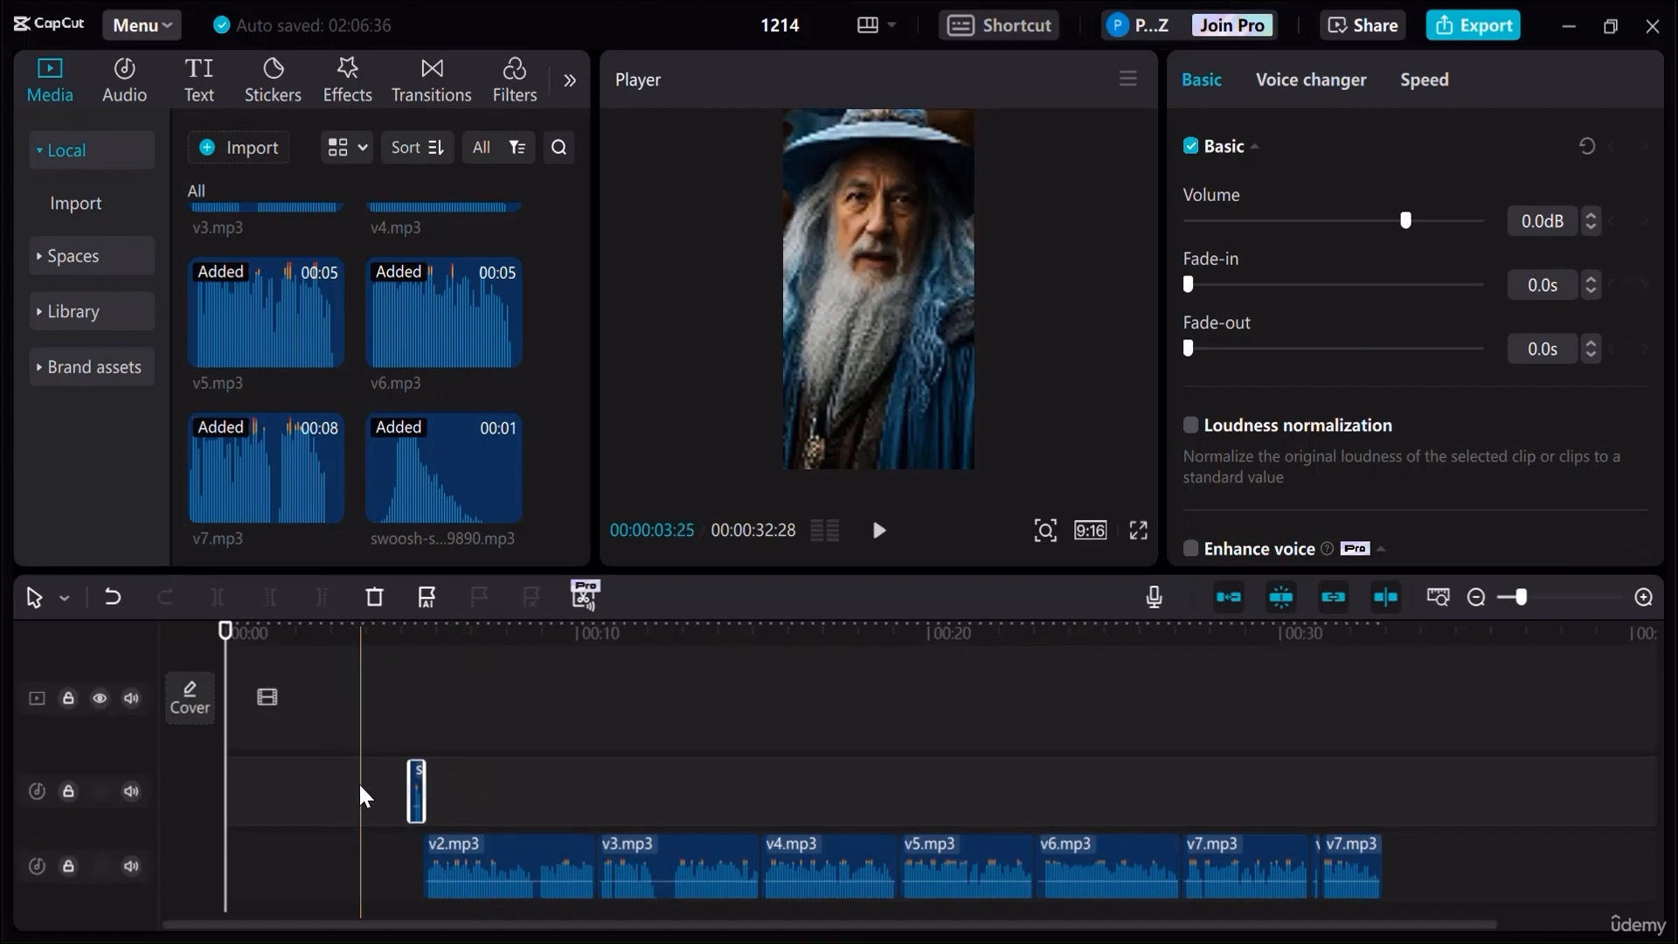
key(ctrl+z)
Place the swoosh sound on its own audio track, starting at 00:00:05:15 where the transition between Compound clip1 and Compound clip2 begins
scroll(510, 734, up, 3)
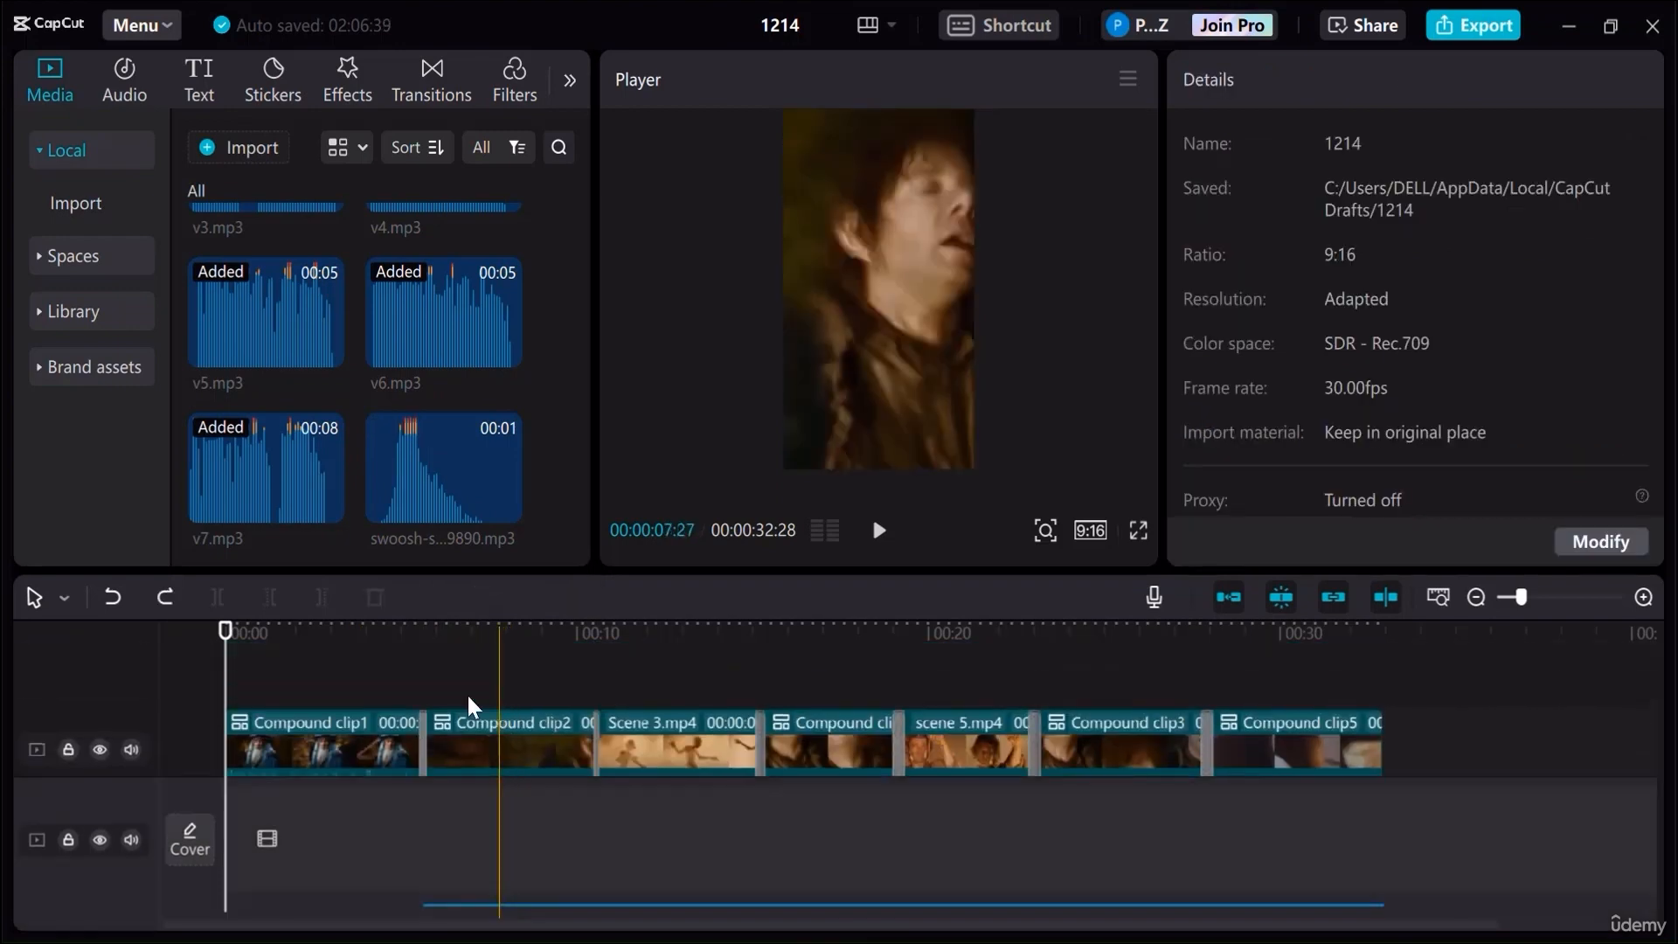
click(423, 647)
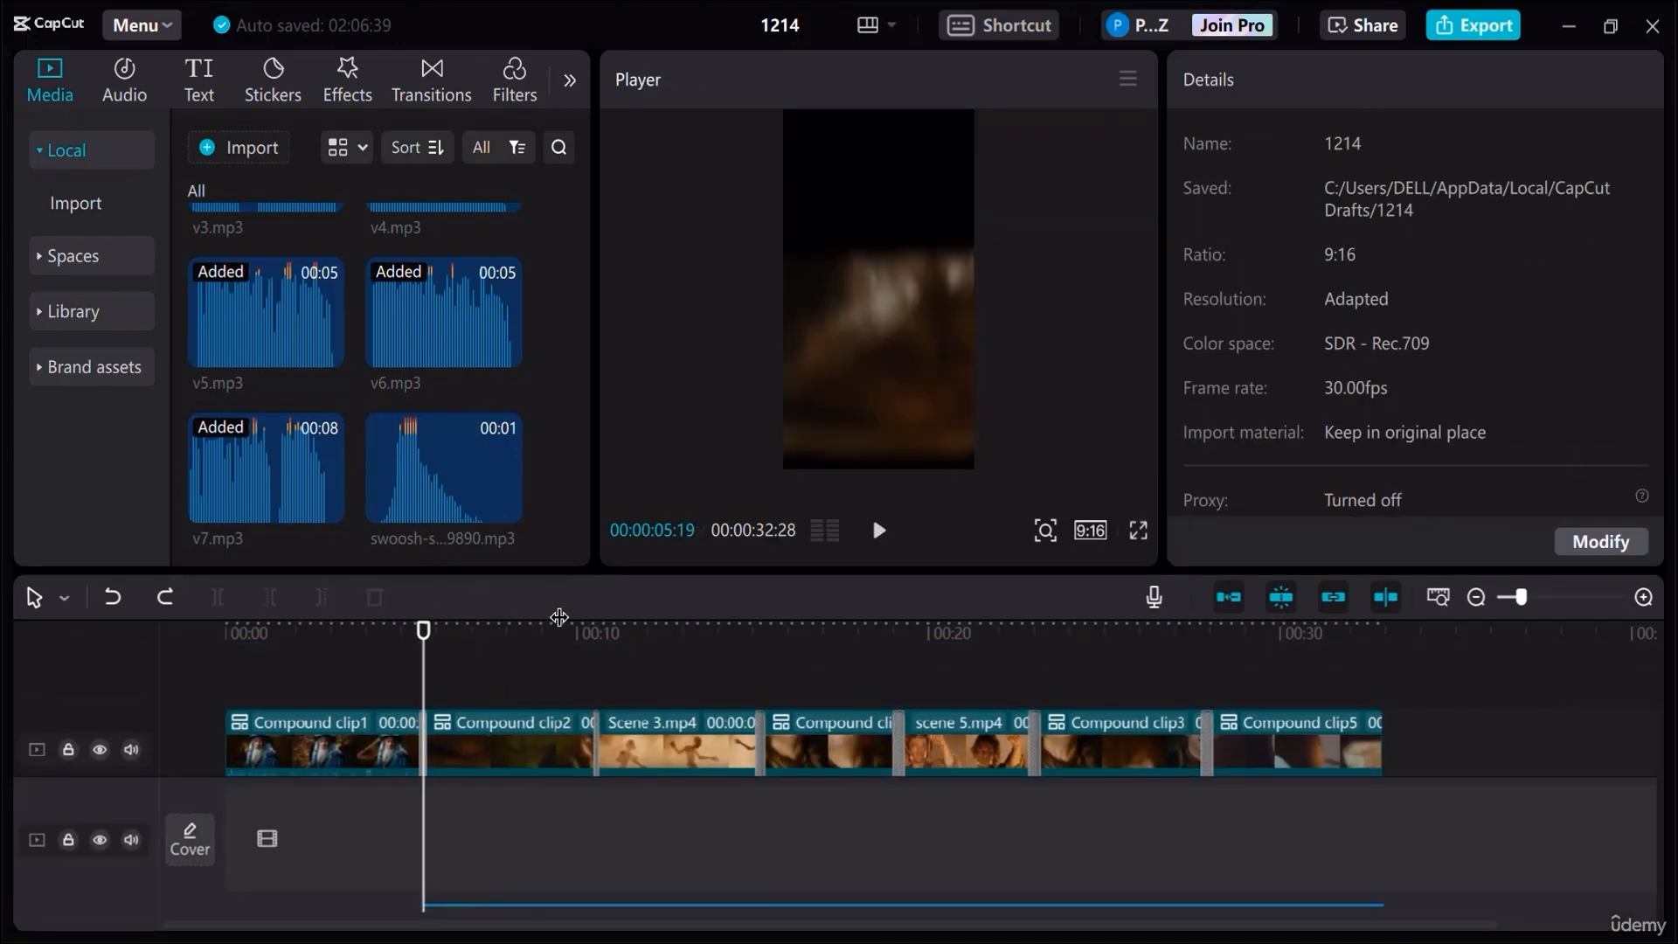
click(1642, 597)
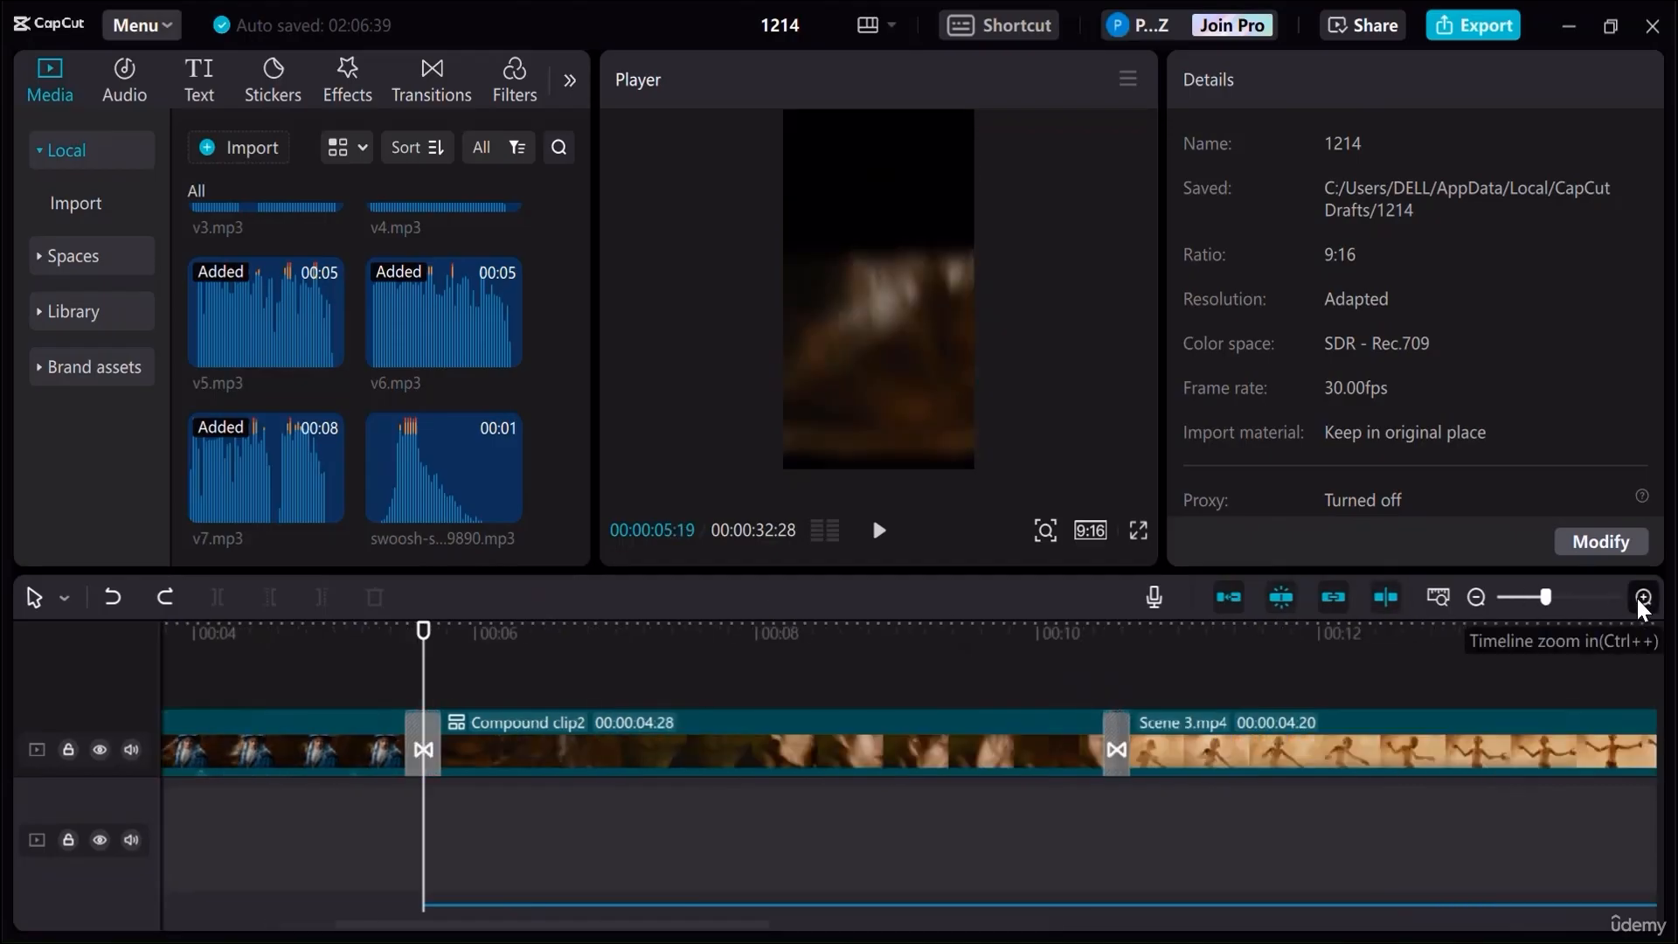
click(1643, 596)
drag(422, 636, 273, 626)
drag(401, 507, 316, 694)
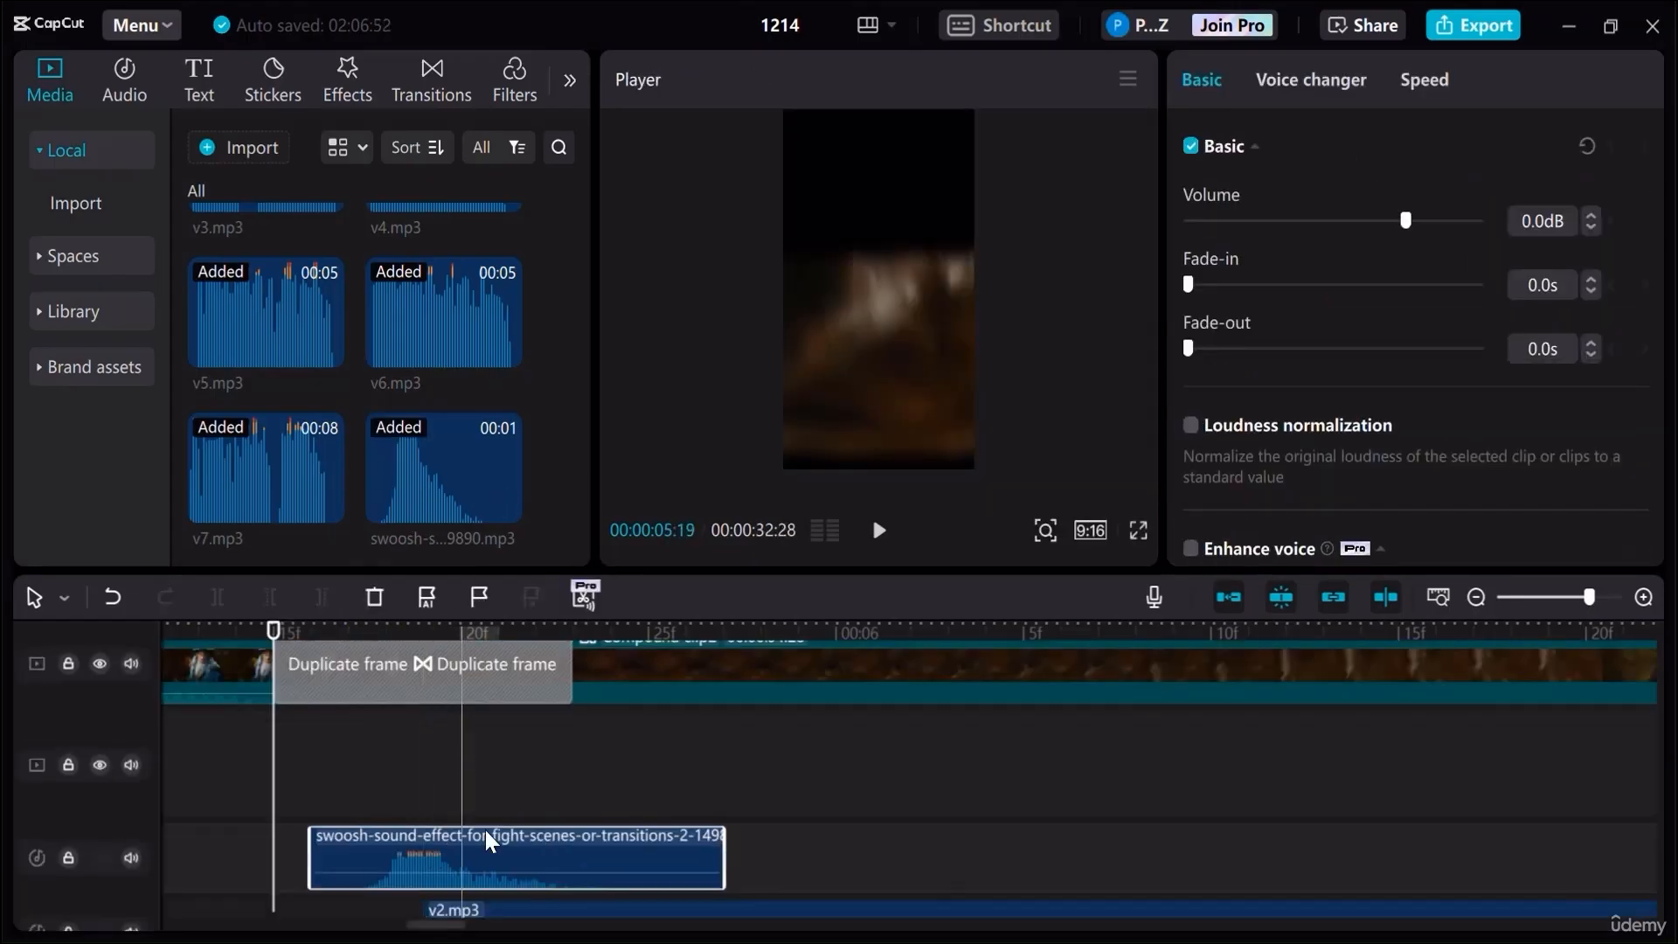
drag(521, 859, 490, 857)
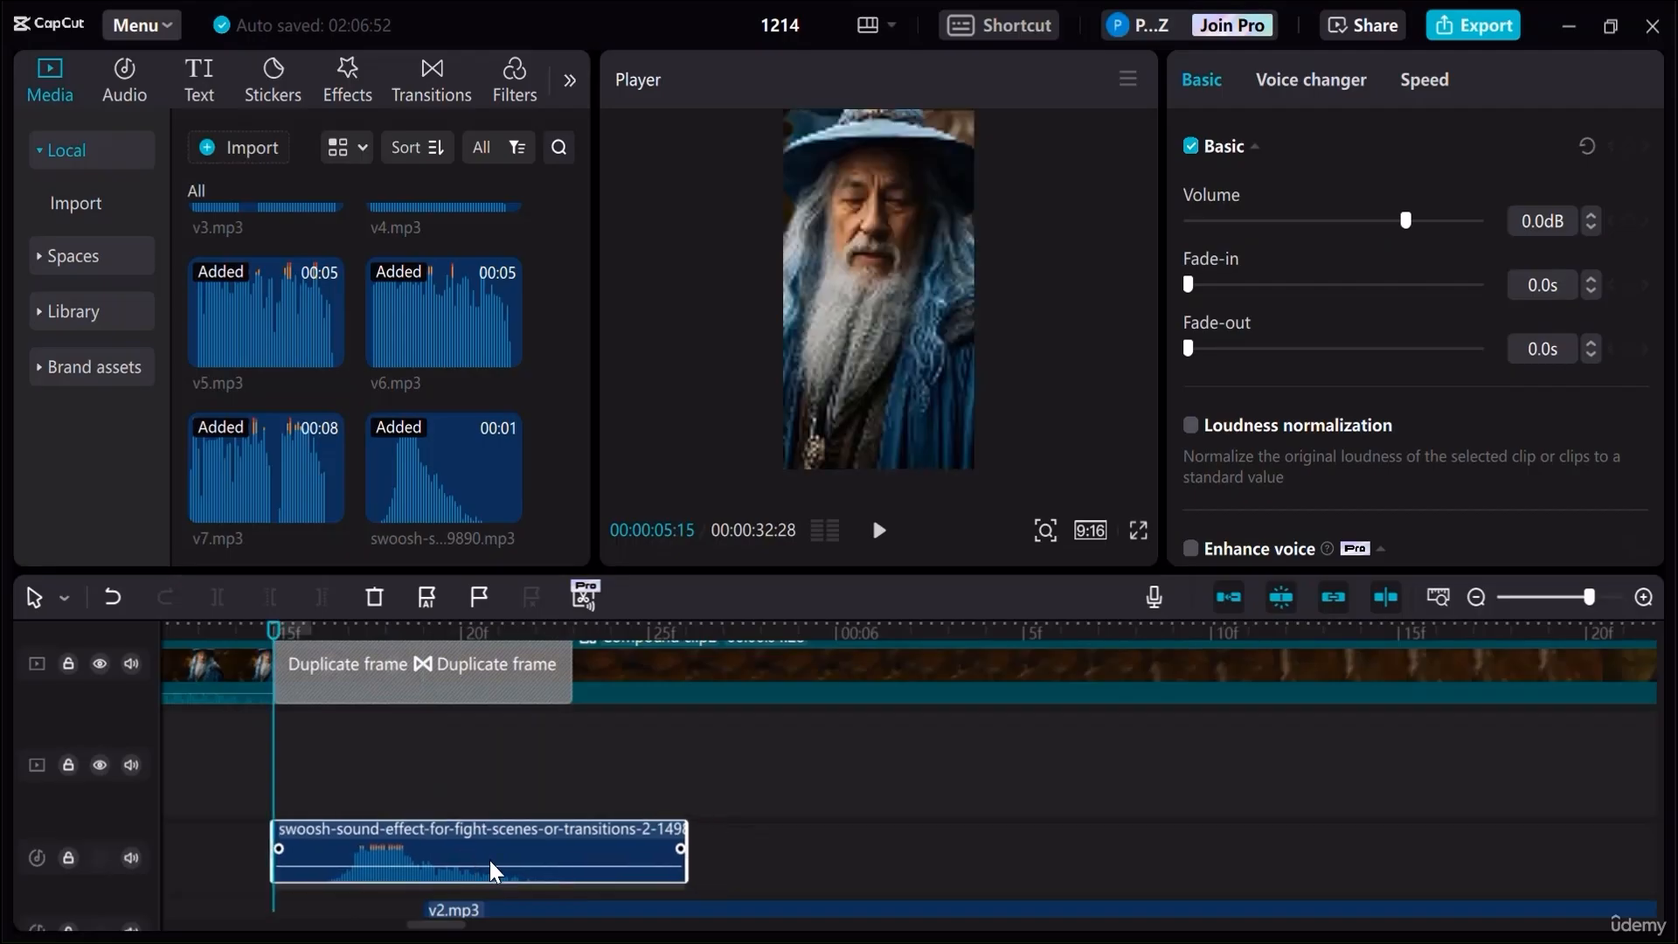
Split the swoosh clip at 00:00:05:16 and delete the short leading piece
drag(281, 640, 307, 644)
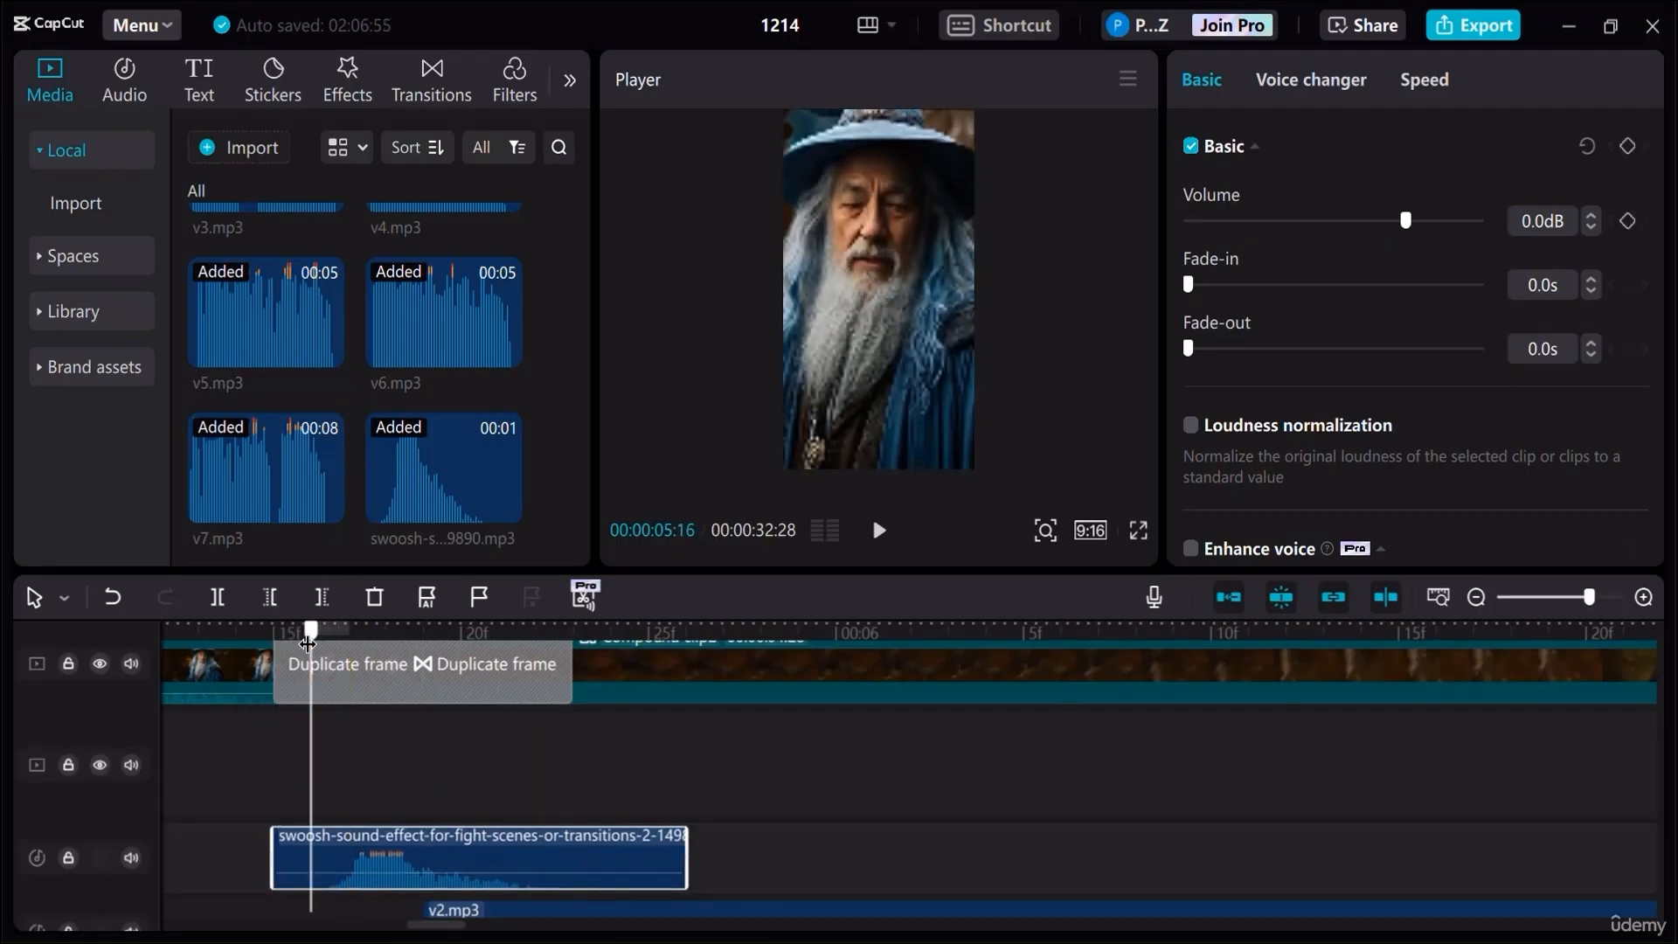
click(221, 598)
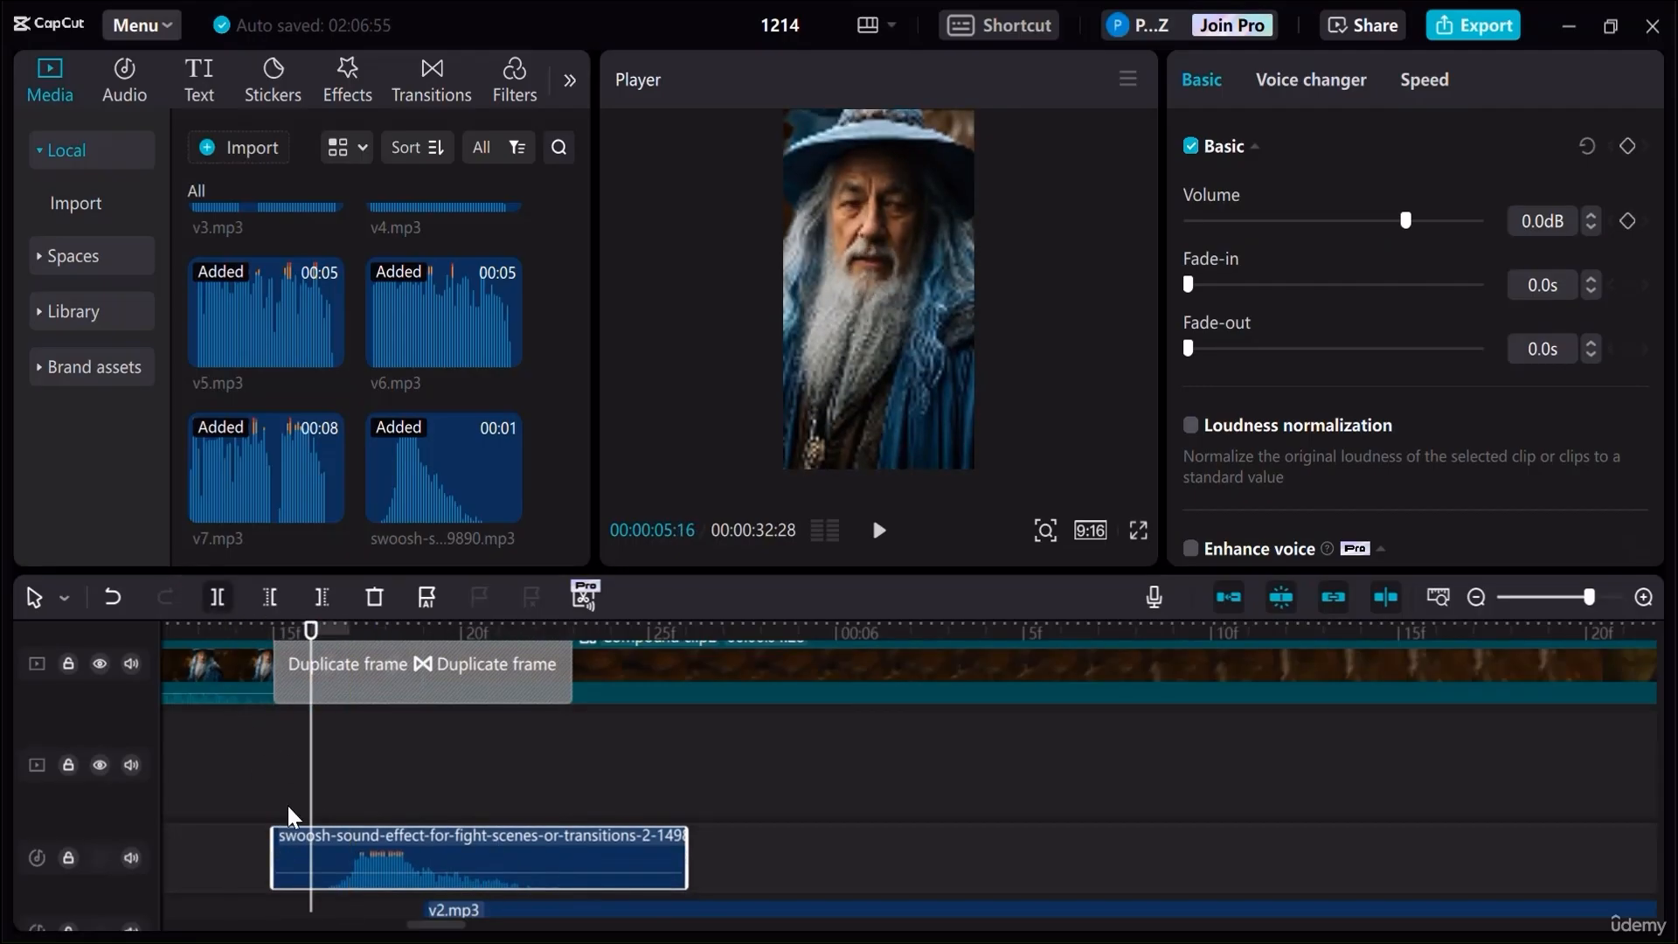
click(292, 846)
key(Delete)
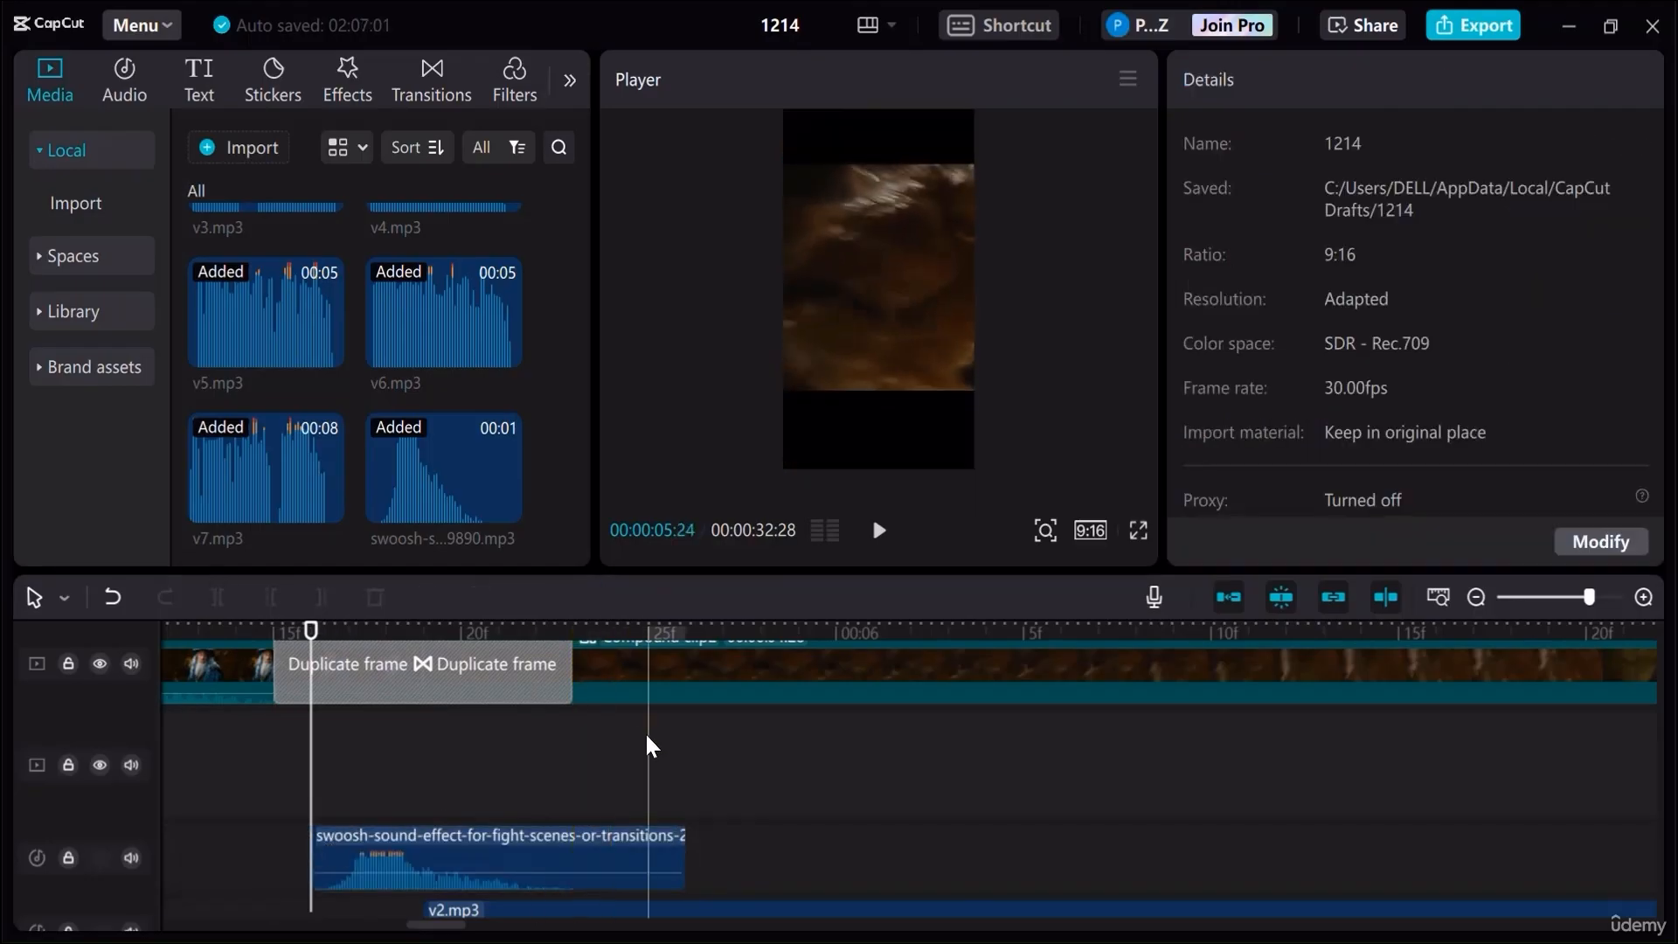
Split off and delete the swoosh's tail near the transition's end, and move the trimmed clip back to the transition's start
click(632, 839)
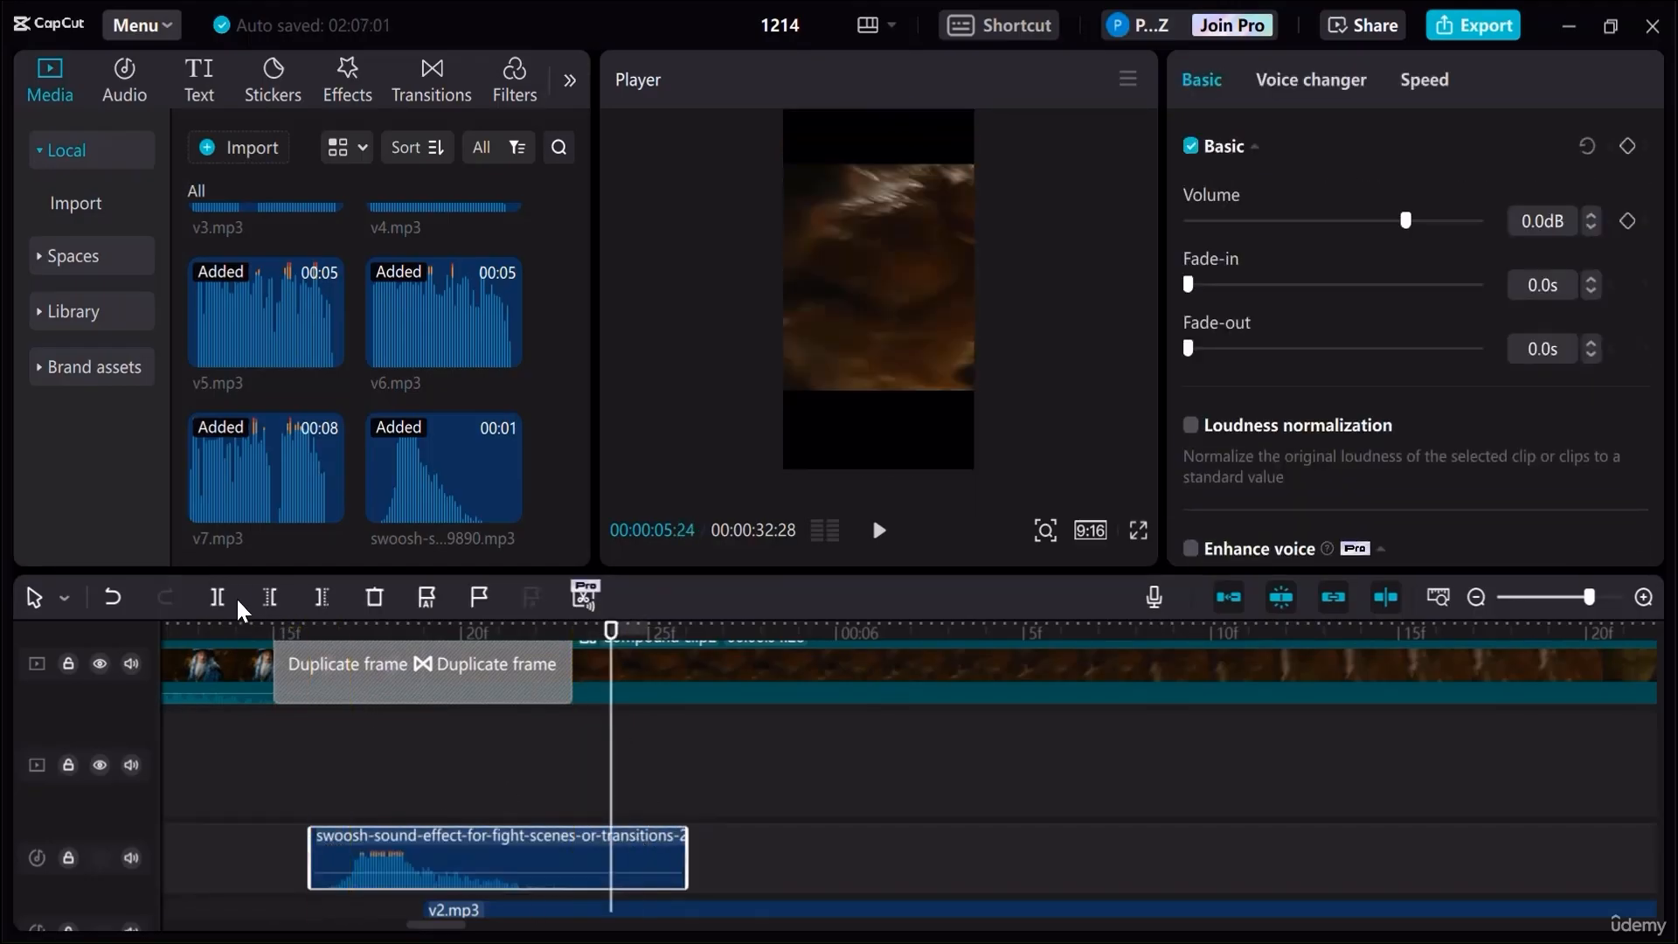
key(ctrl+b)
key(Delete)
mouse_move(531, 849)
mouse_down()
mouse_move(505, 856)
mouse_move(535, 845)
mouse_up()
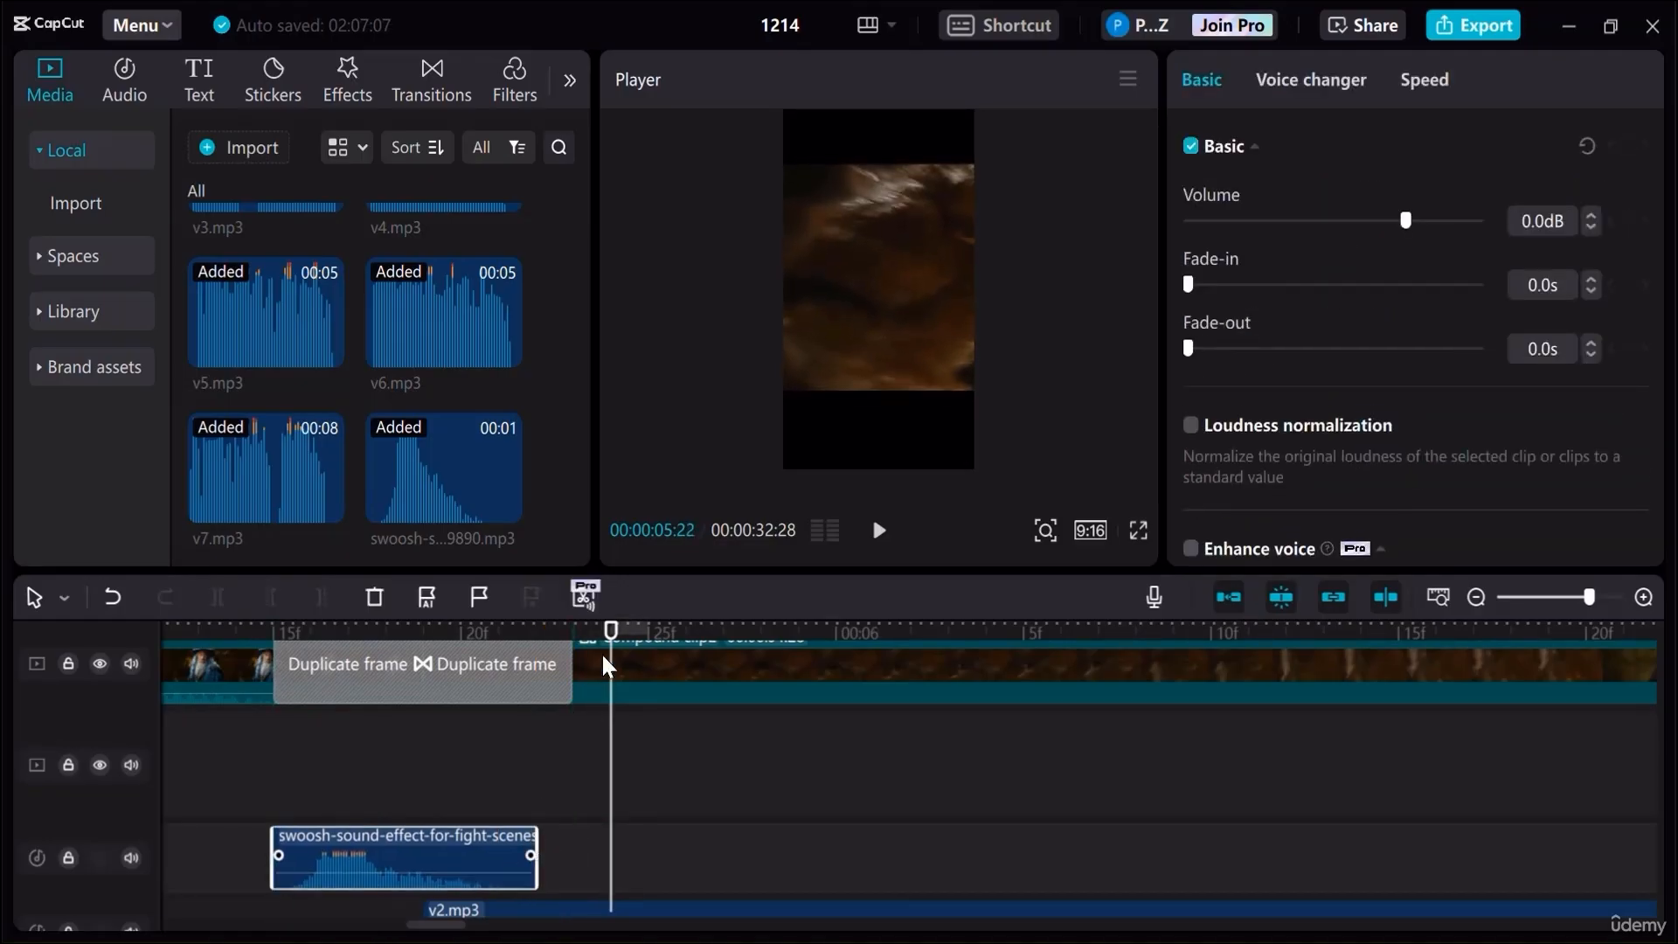
Play the first transition with its swoosh sound from 00:00:05:07
drag(607, 646, 209, 646)
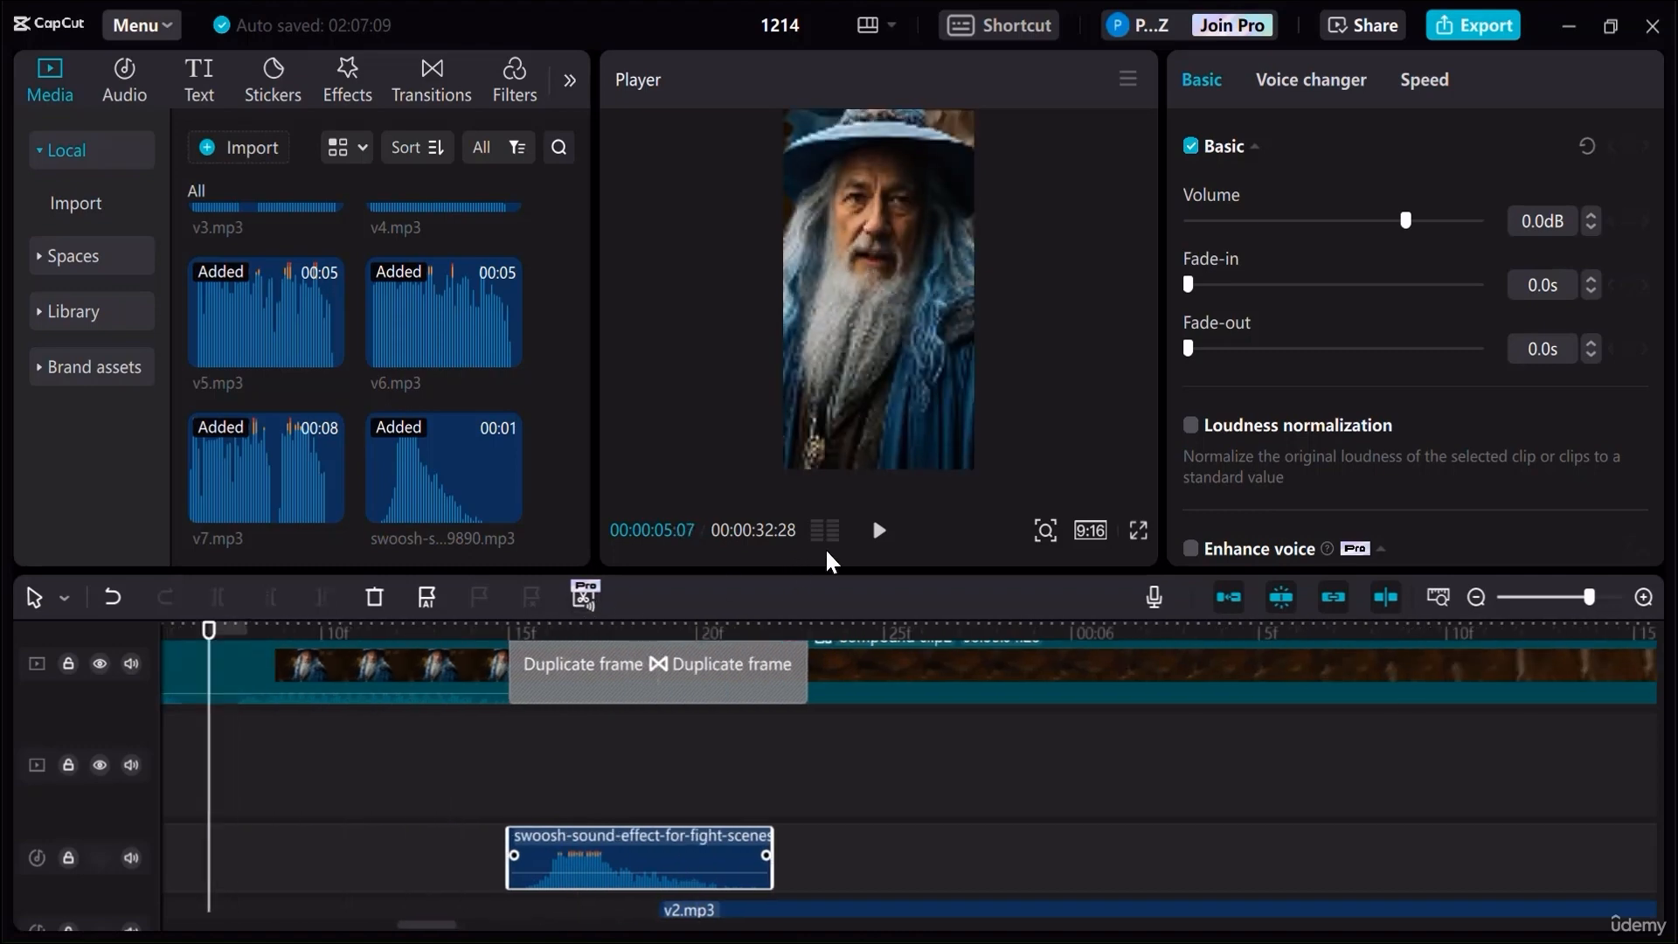
click(880, 533)
Copy the trimmed swoosh clip and place the copy at 00:00:10:13, where the transition from Compound clip2 to Scene 3.mp4 begins
click(1475, 600)
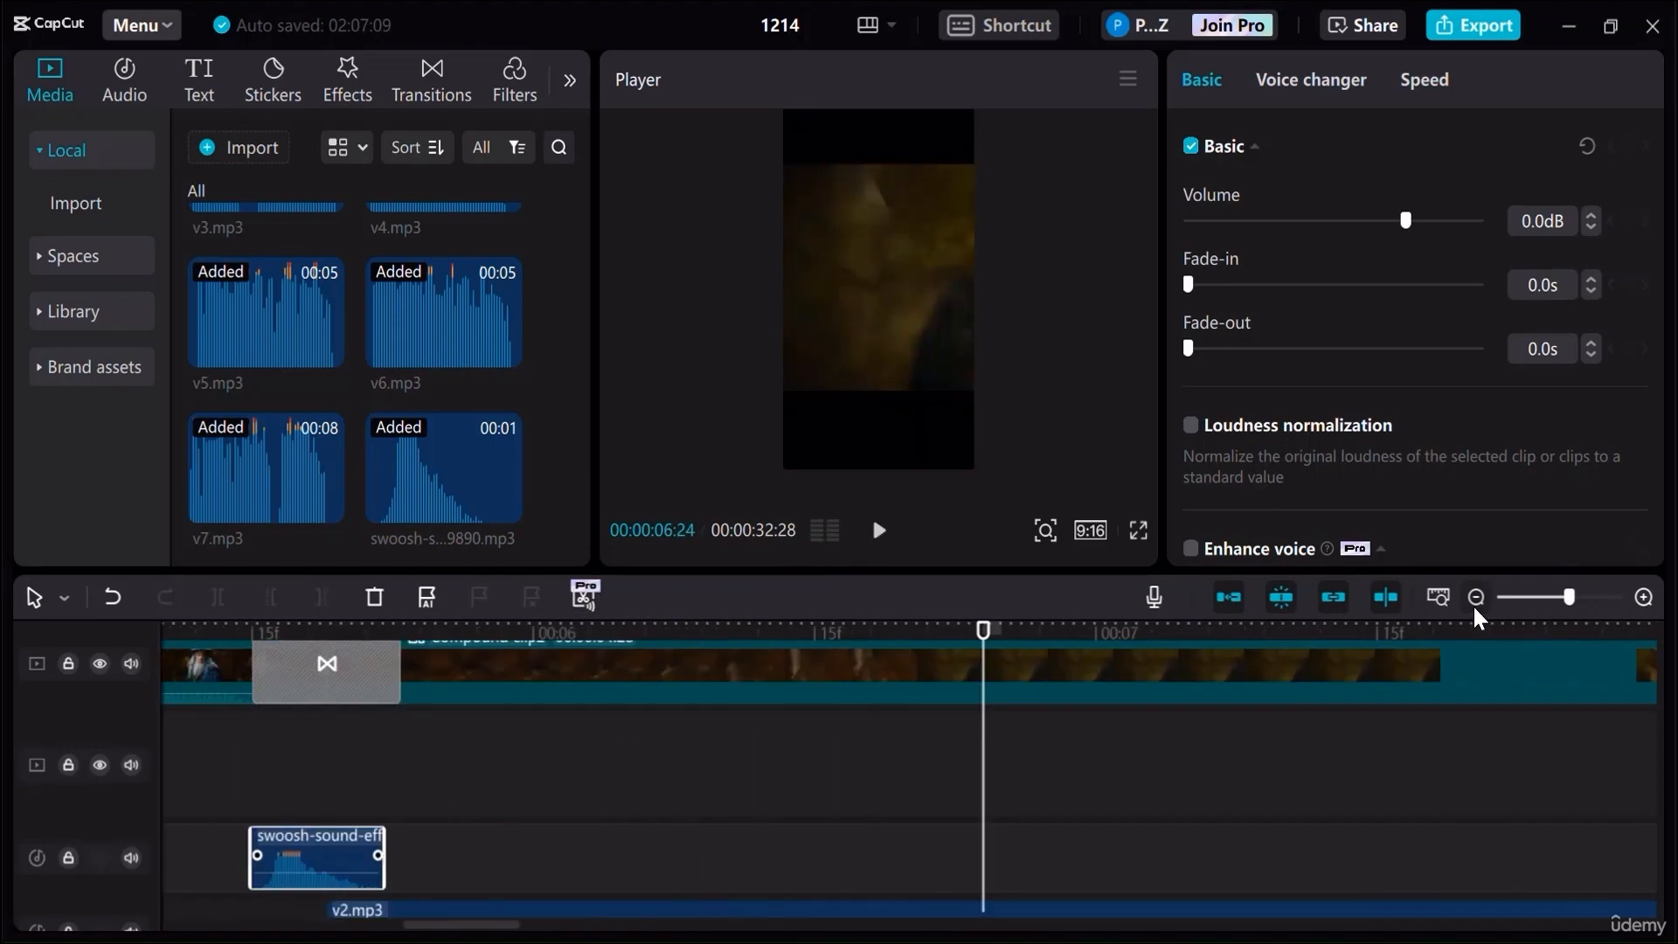
click(1476, 600)
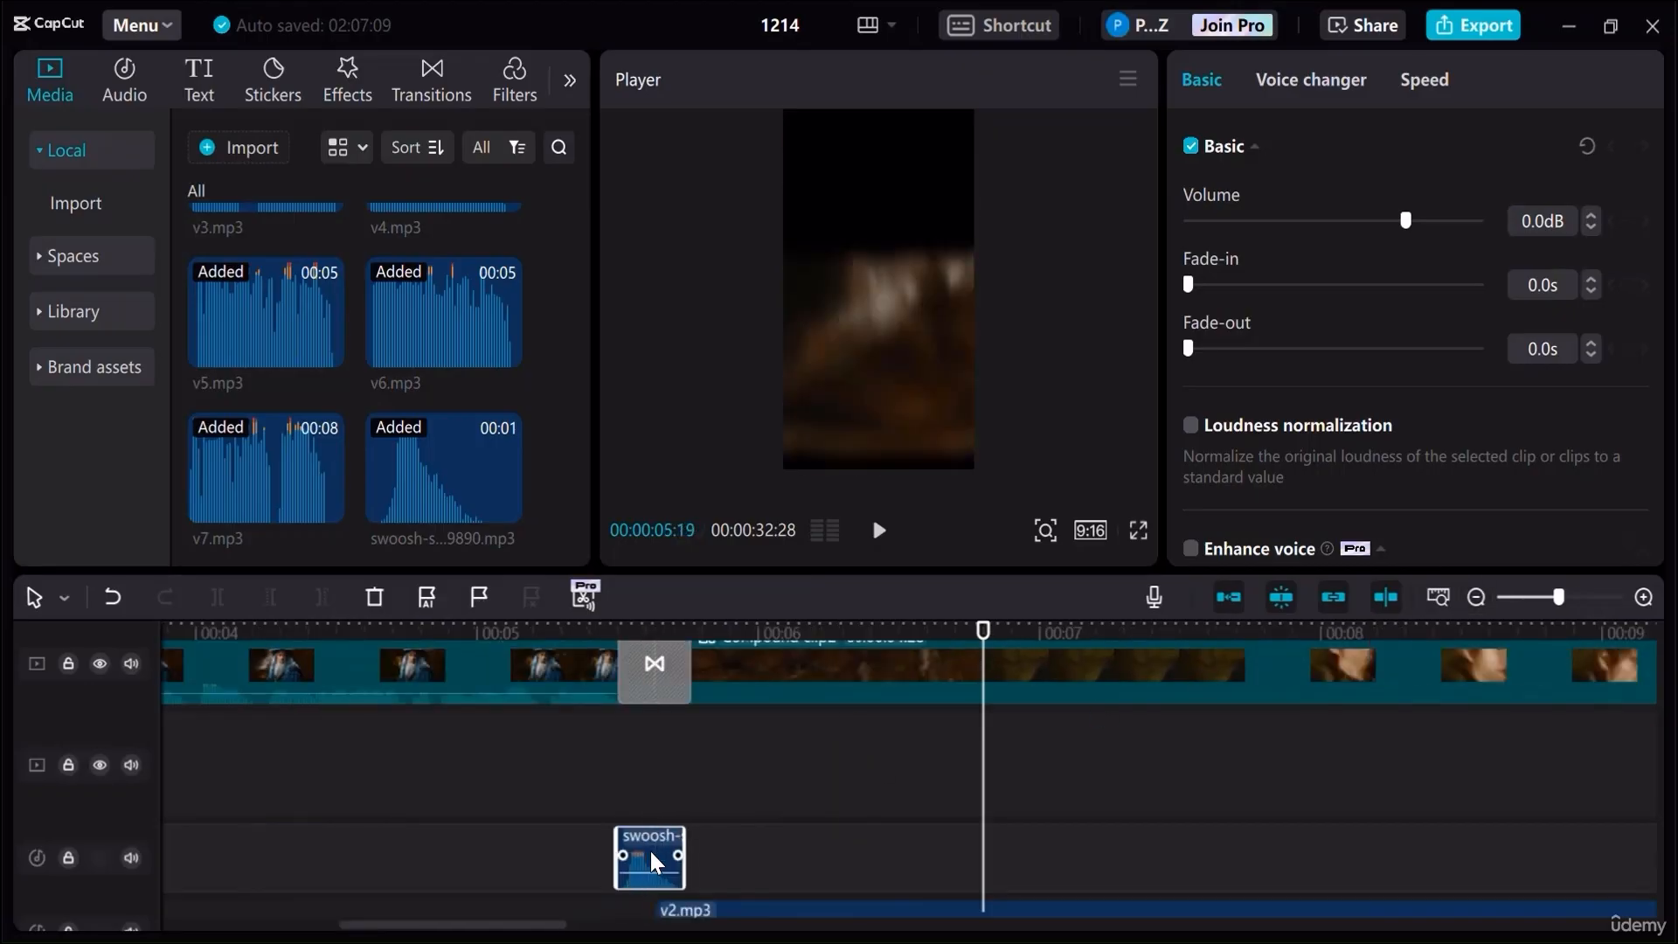
right_click(648, 849)
click(724, 493)
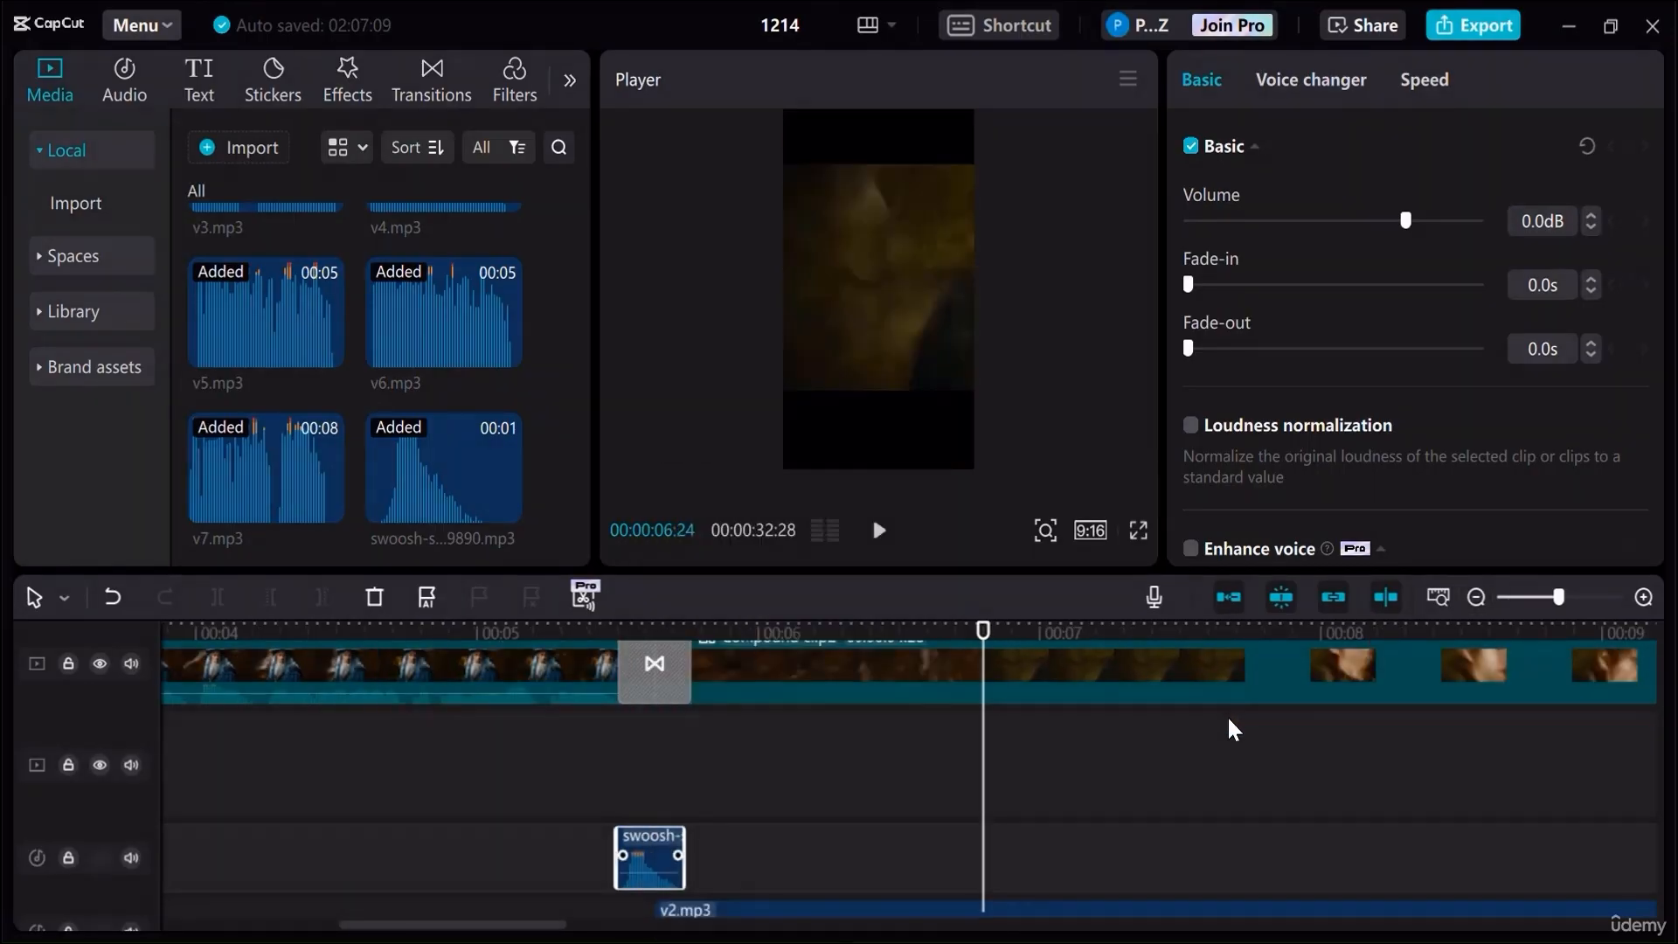
scroll(1230, 756, up, 1)
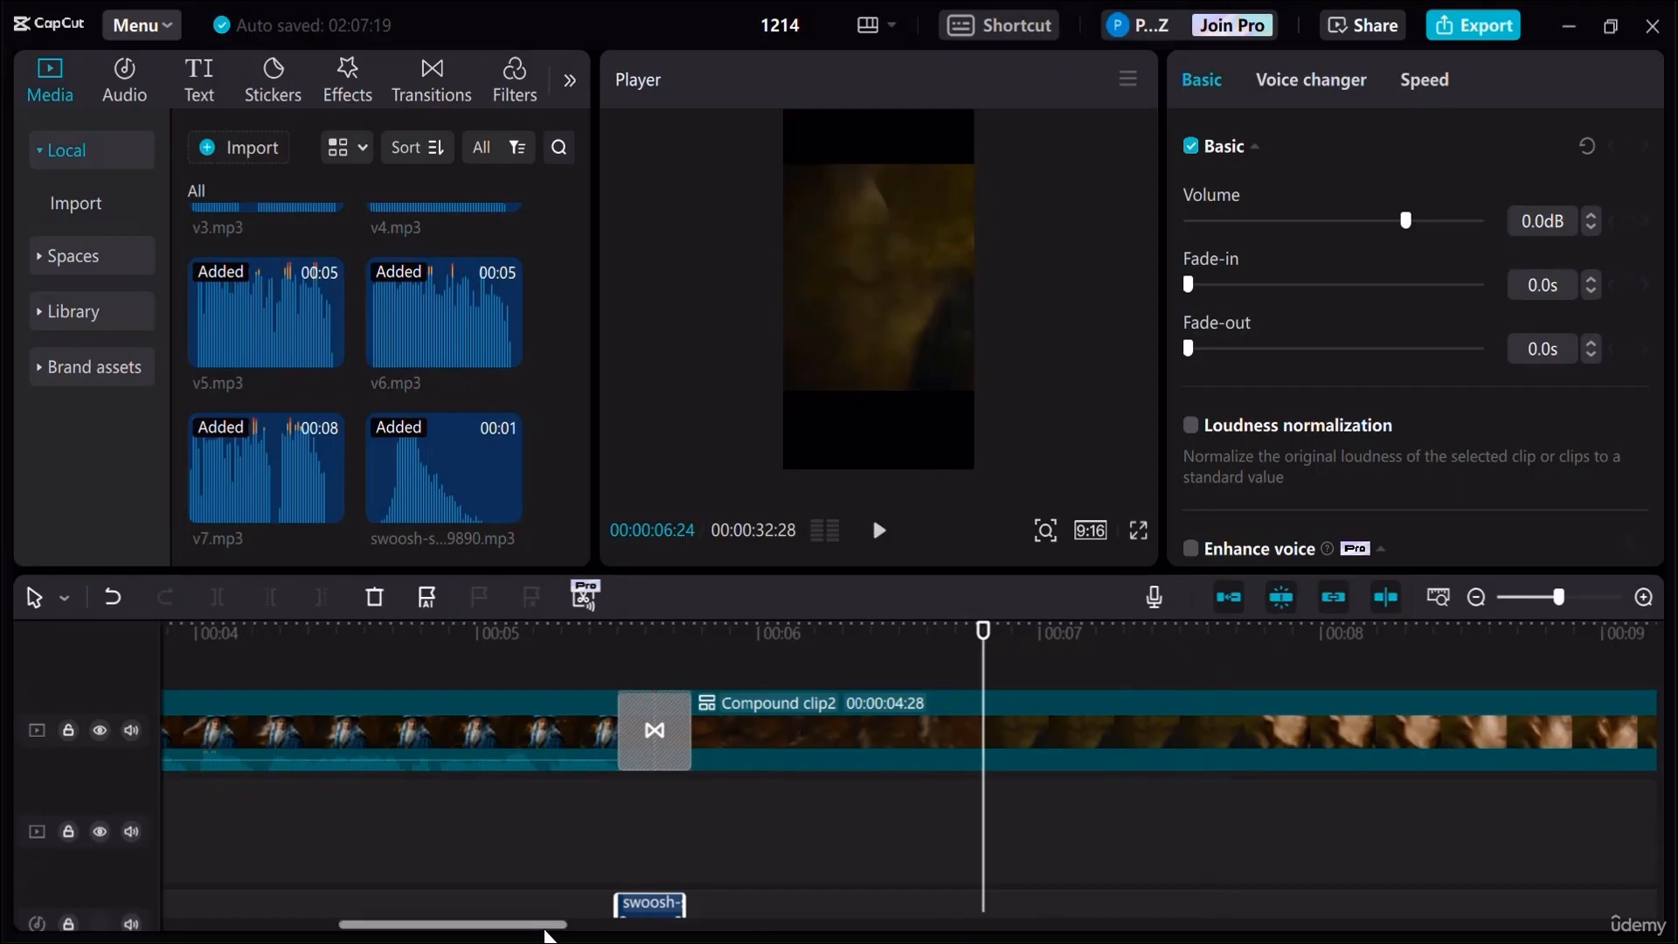
drag(545, 926, 667, 928)
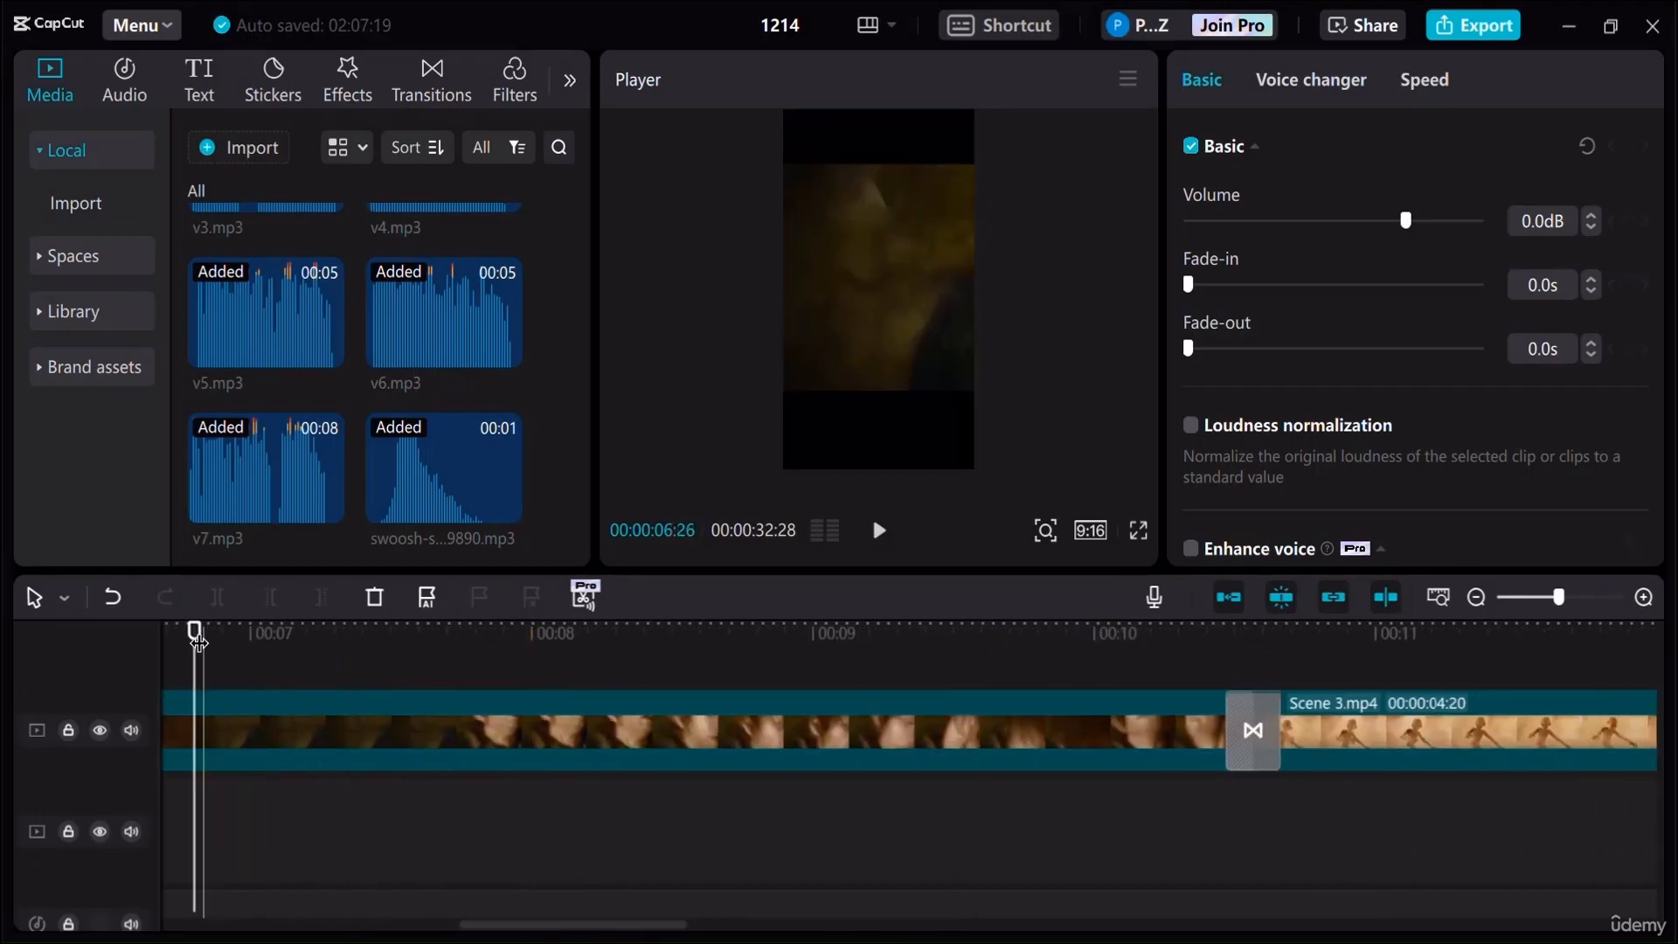
drag(199, 642, 1295, 652)
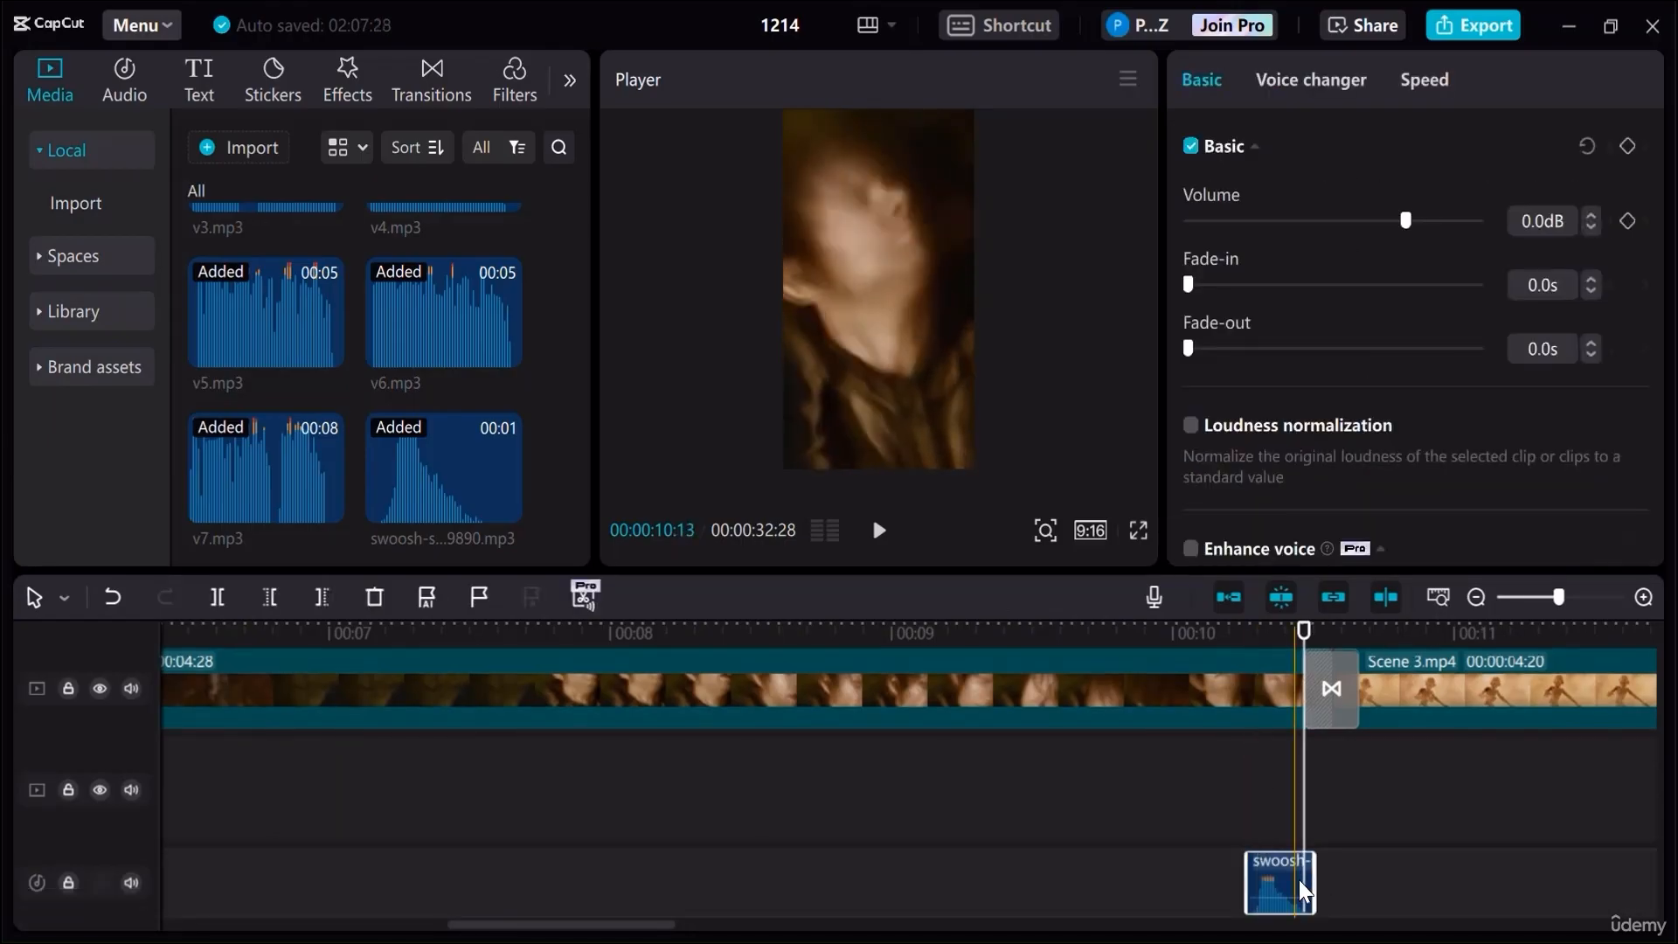
drag(1298, 879, 1359, 885)
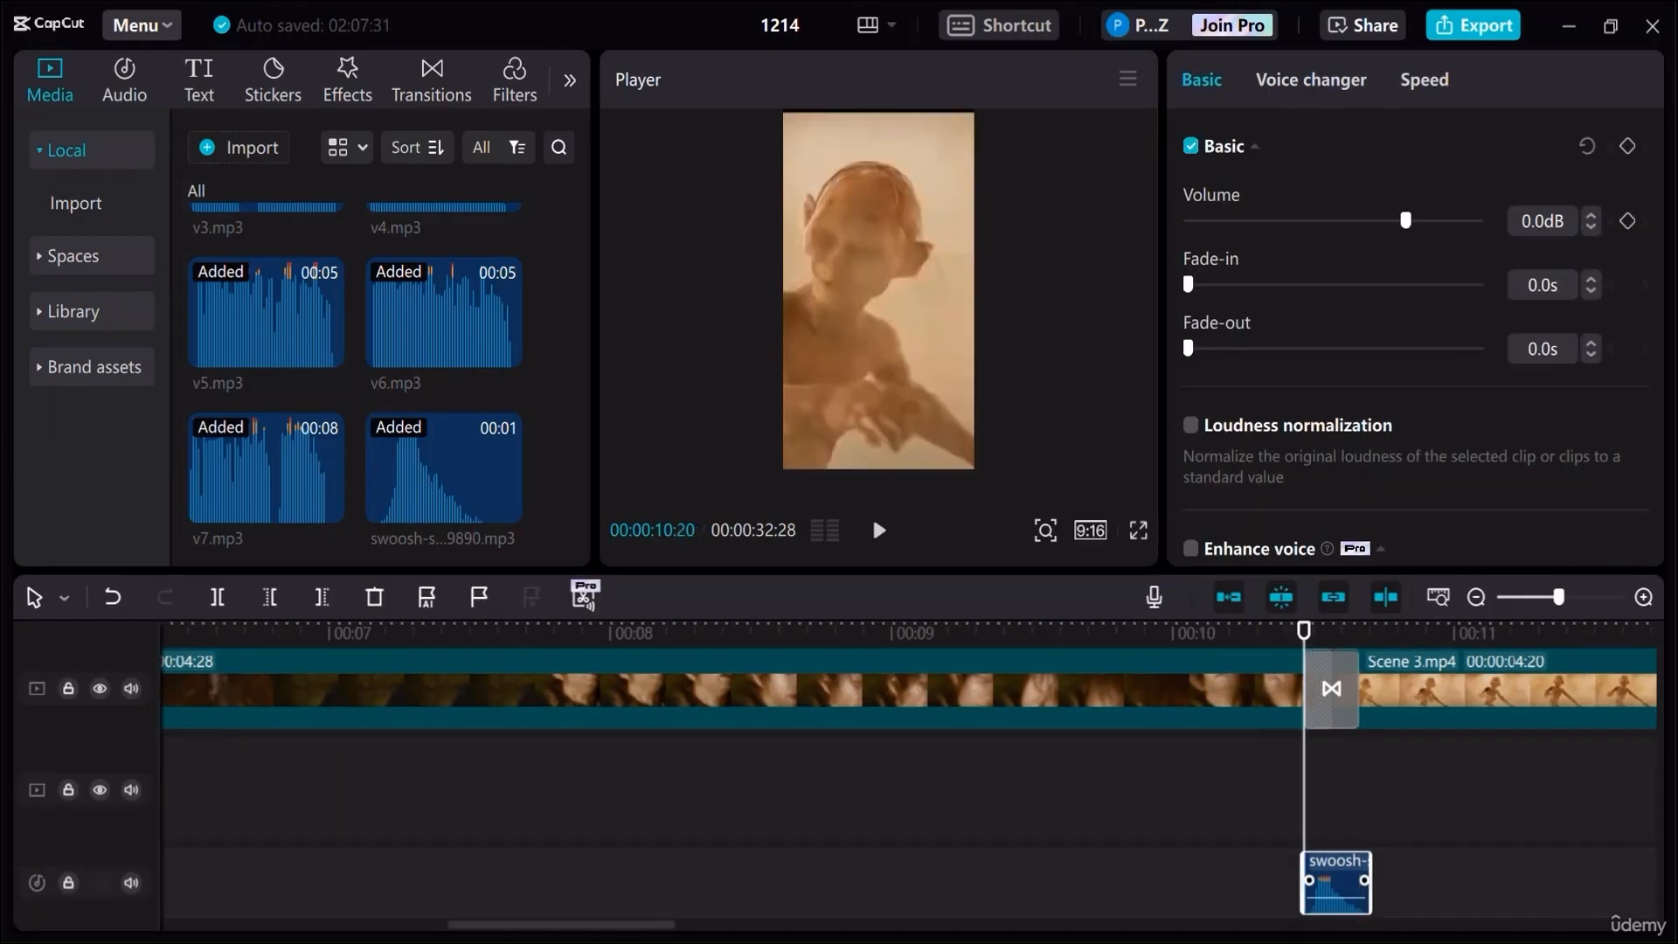
Paste another swoosh on the same audio track at 00:00:15:02, the start of the transition from Scene 3.mp4 to Compound clip4
drag(655, 925, 879, 928)
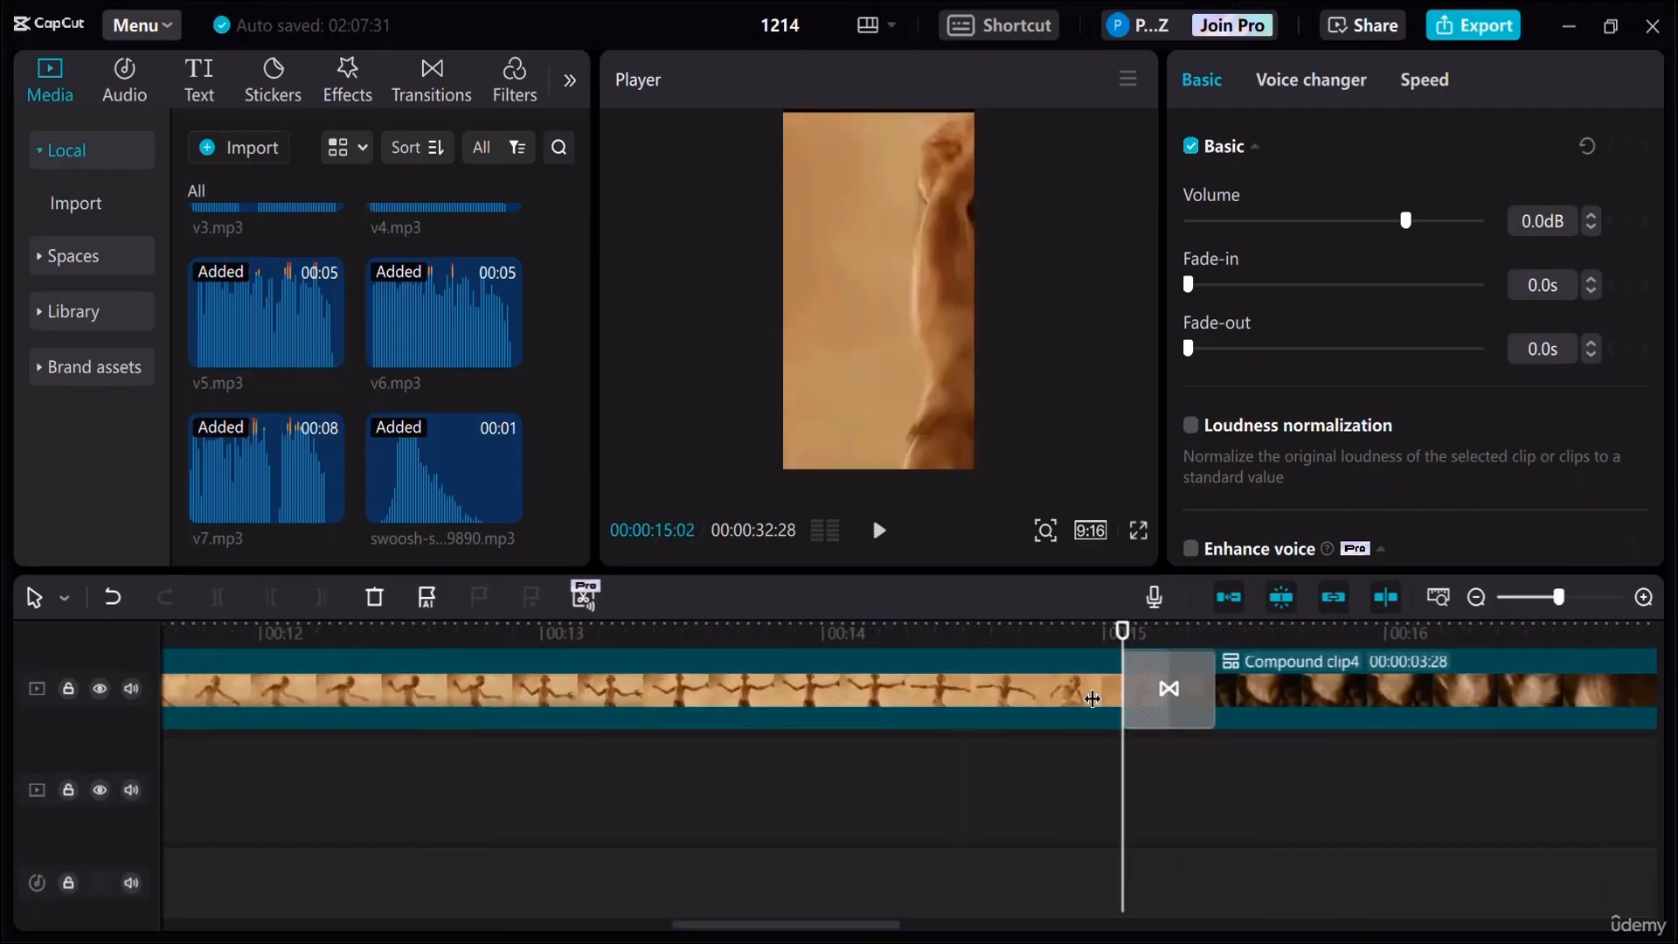
key(ctrl+v)
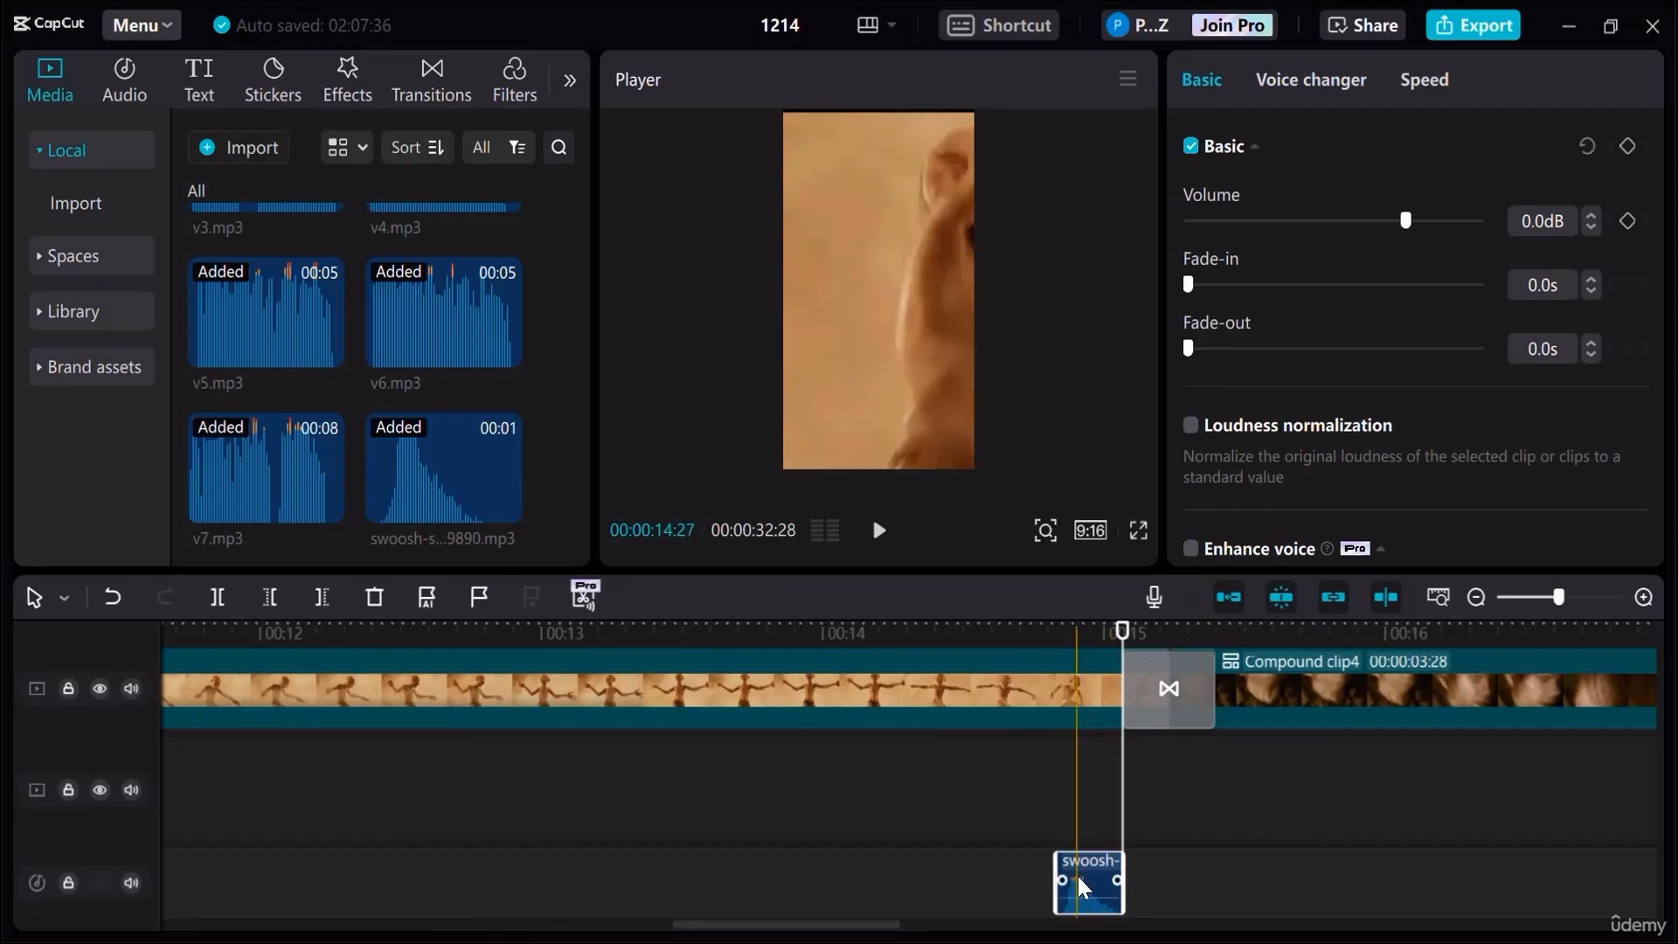
drag(1078, 875, 1150, 872)
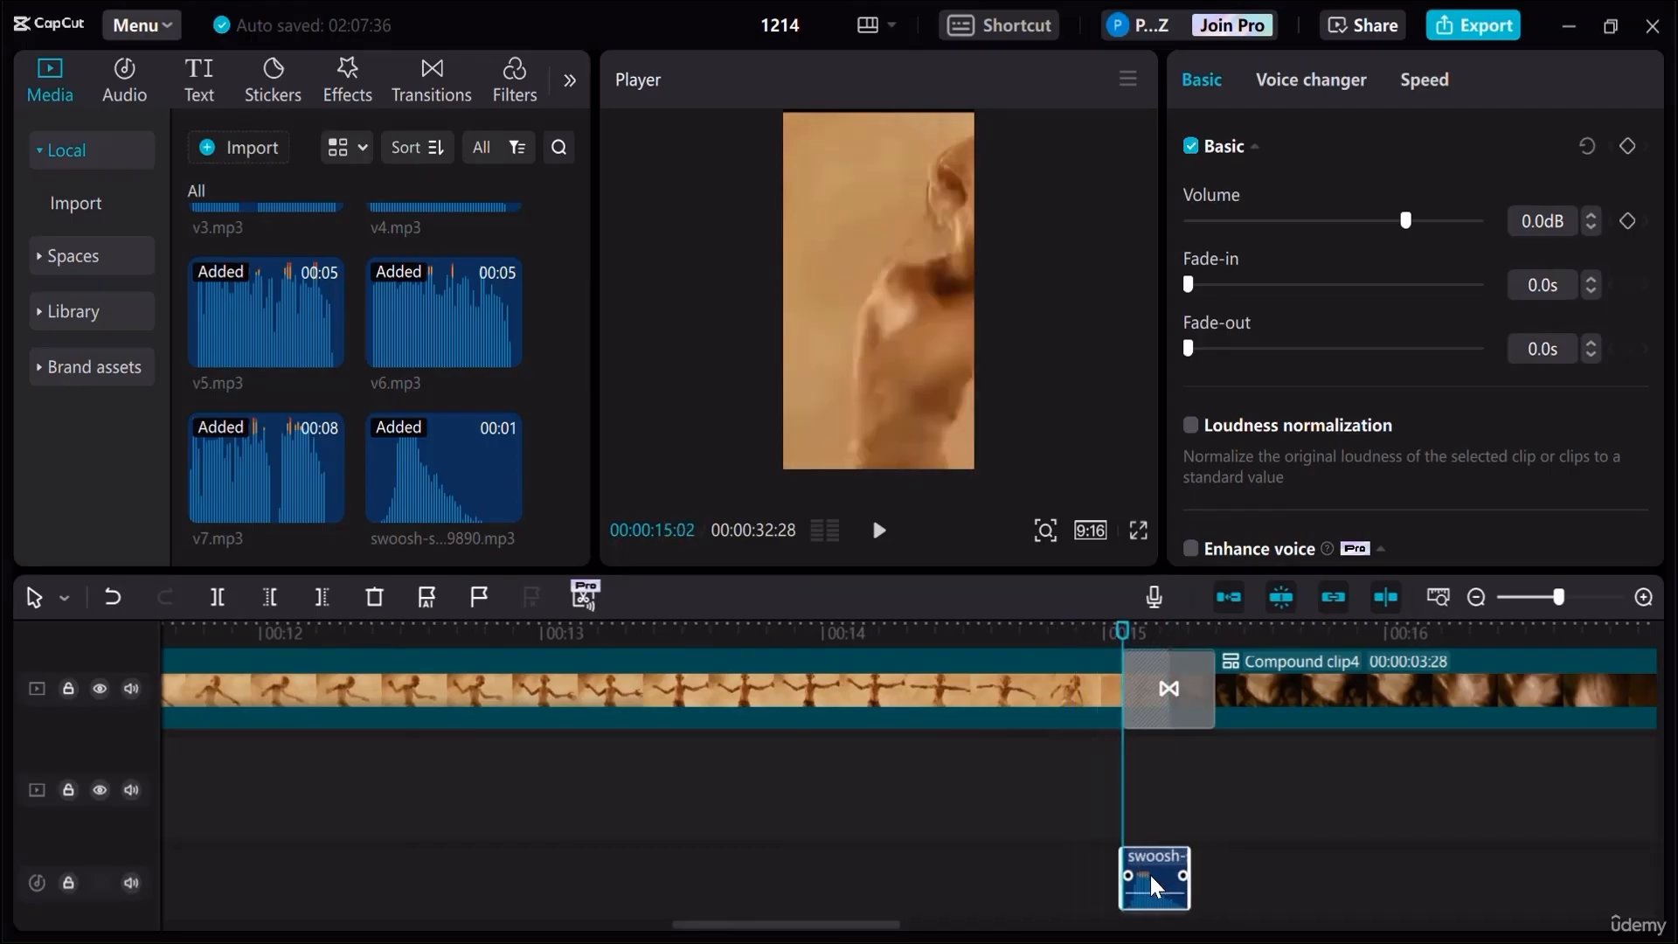
Shorten the transition into Compound clip4 to about the swoosh's length and shift the swoosh clip to line up with it
click(1198, 681)
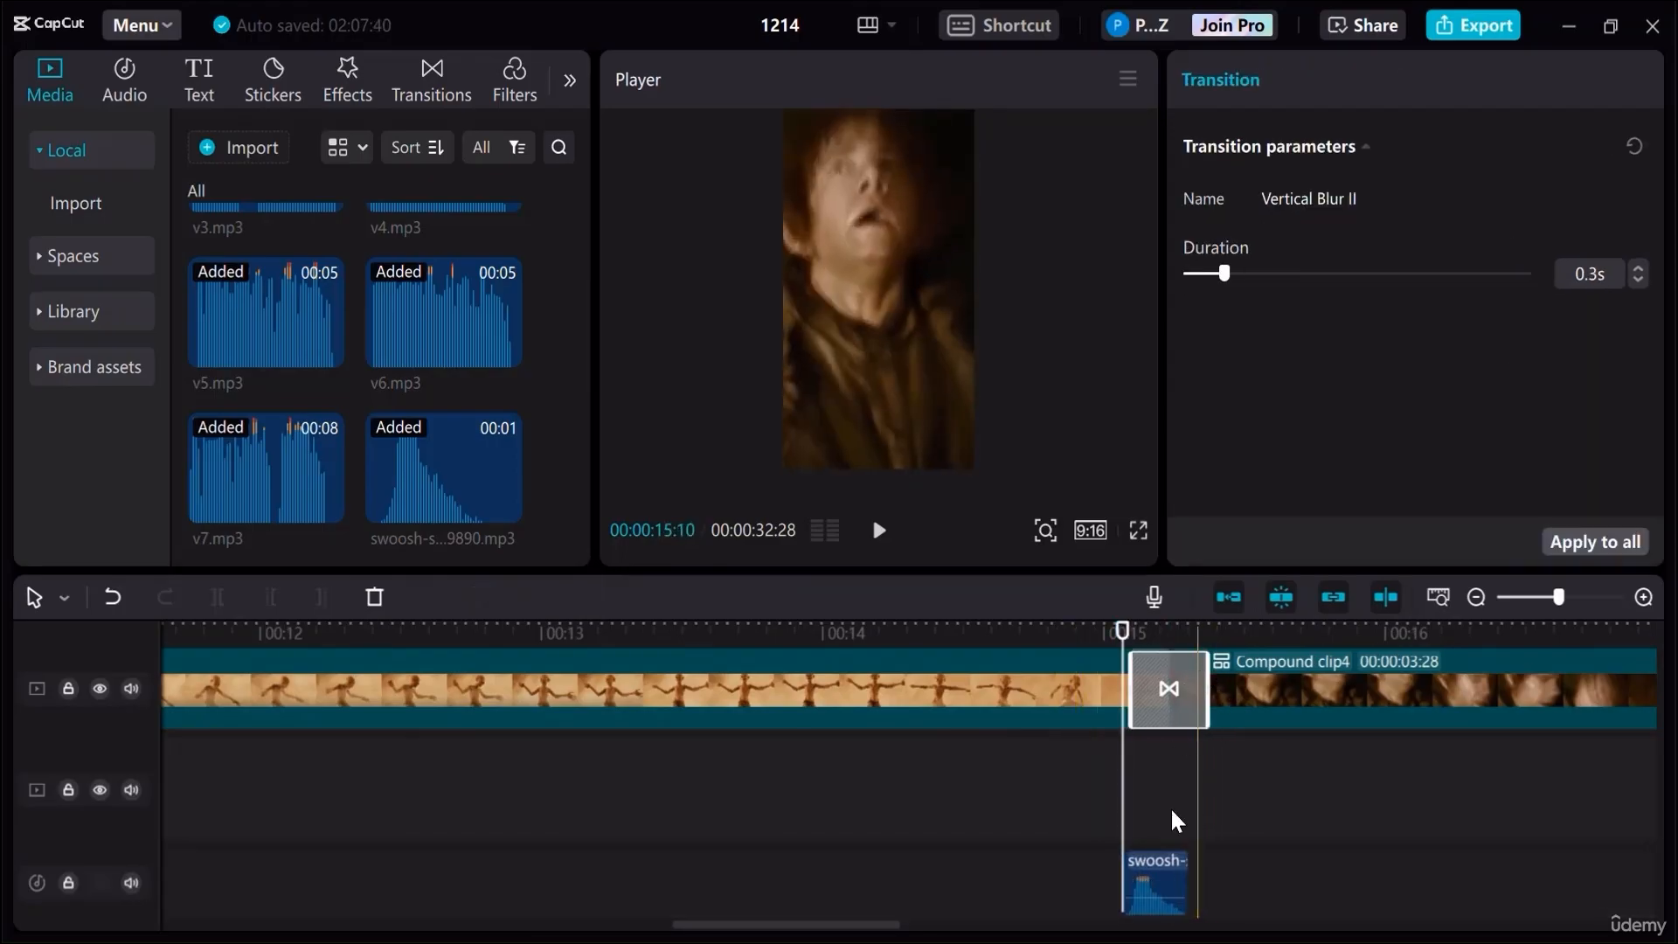
click(1155, 883)
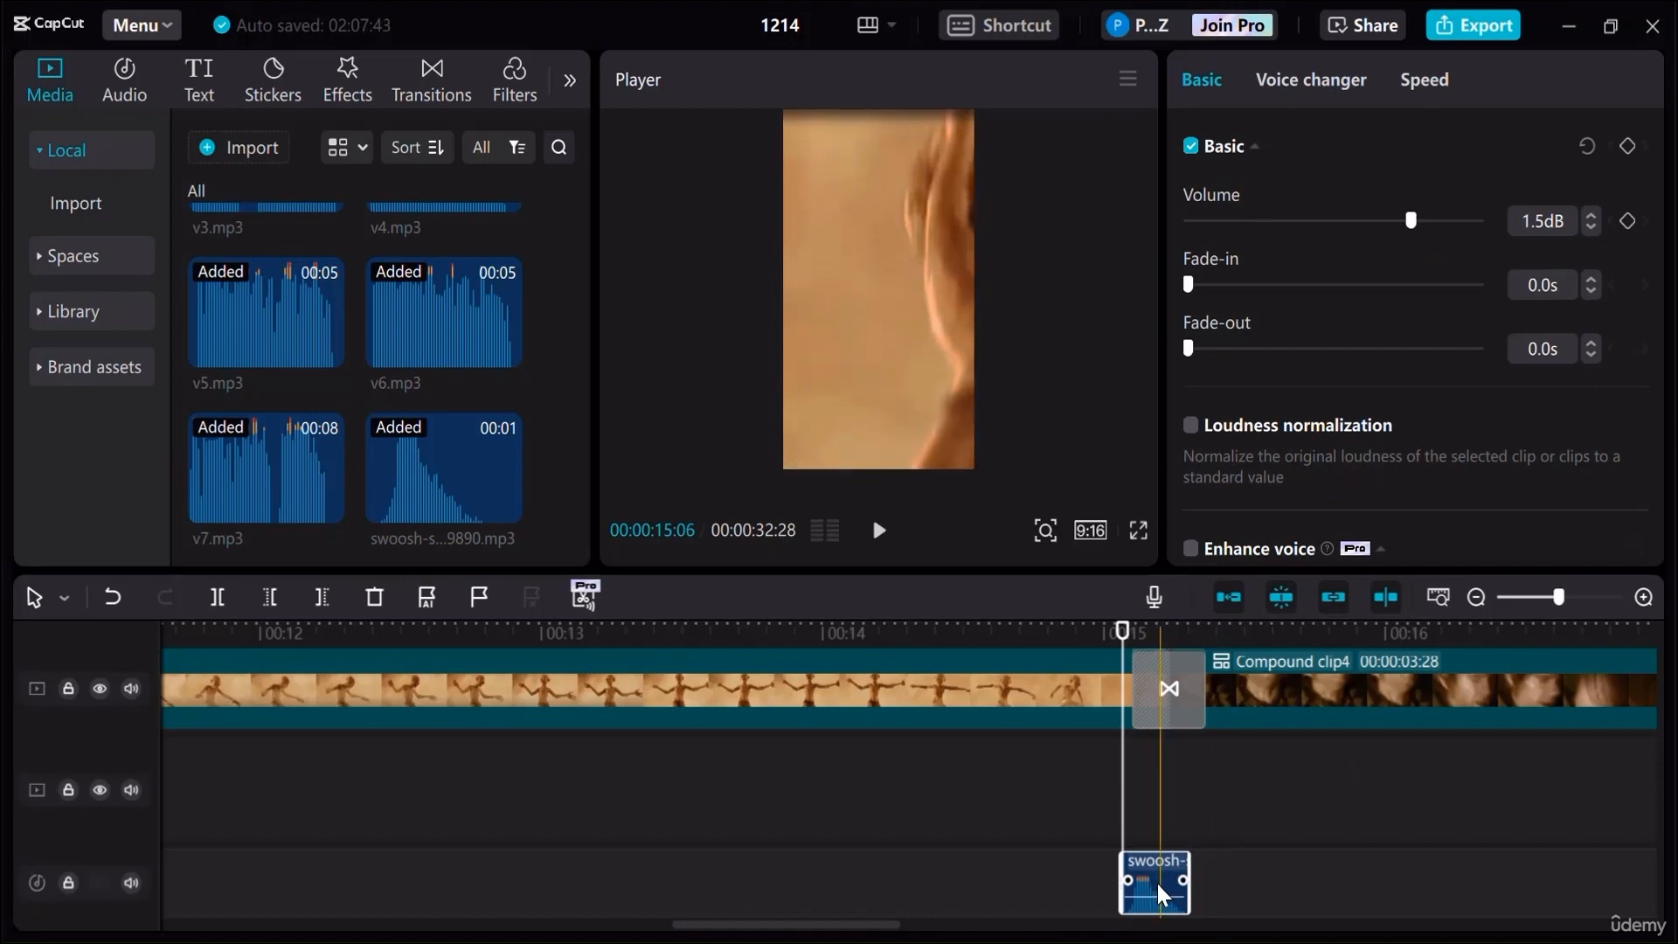
drag(1161, 883, 1171, 877)
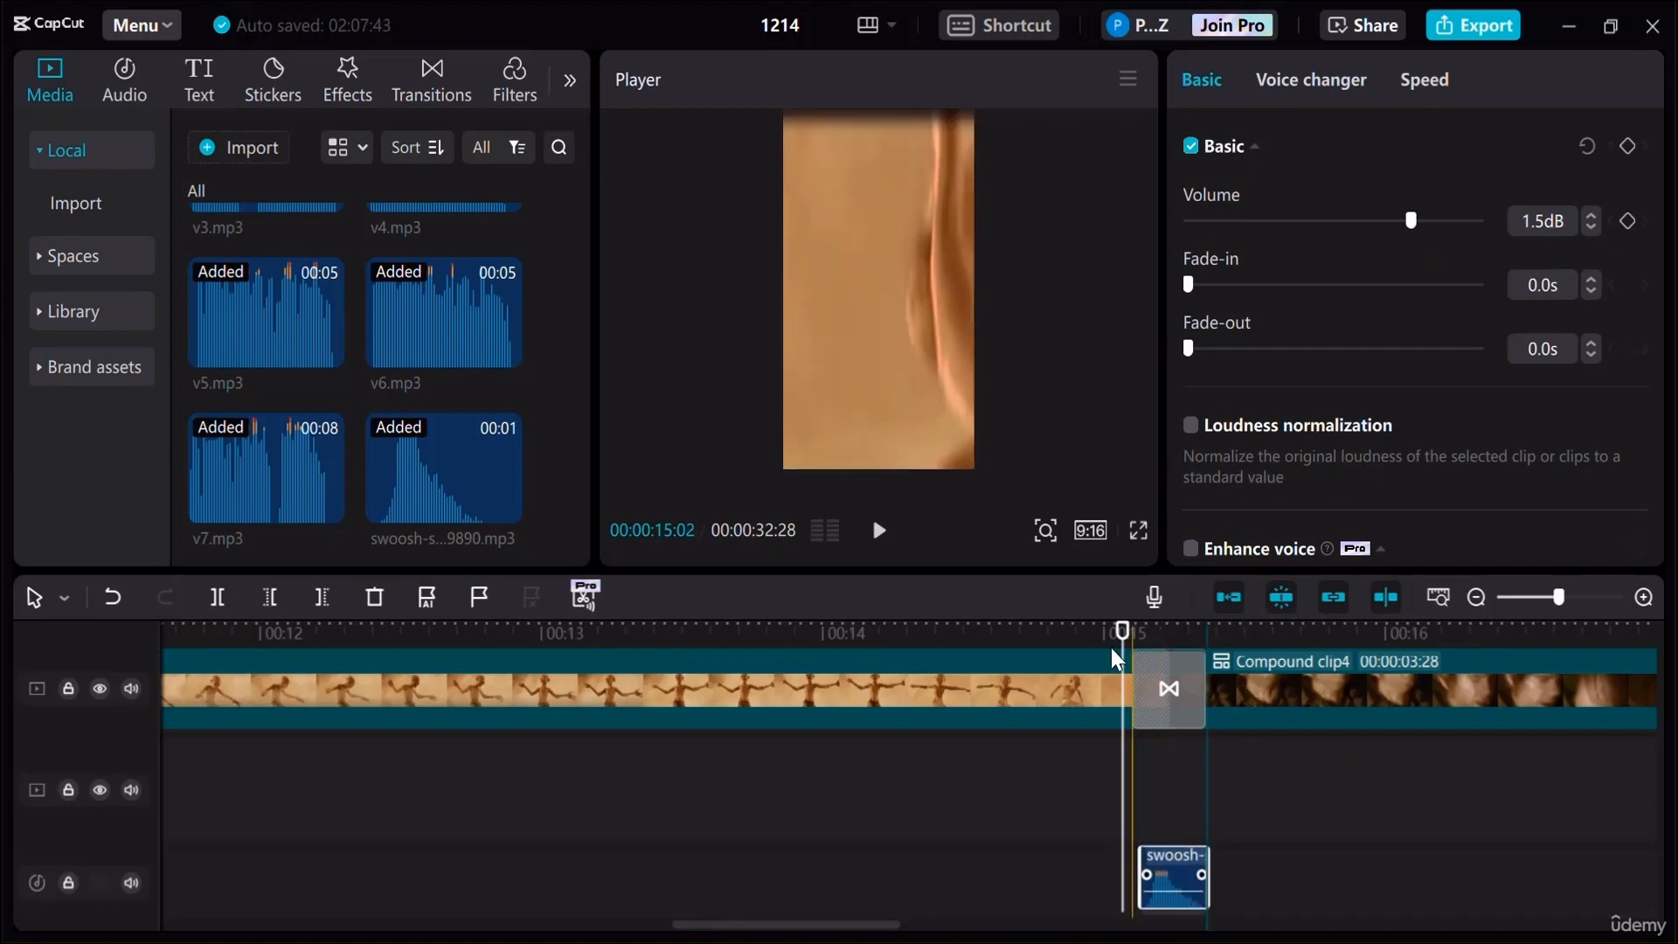
Paste a swoosh under the transition into scene 5.mp4, shorten that transition to 0.3 s and align the sound with it
drag(1117, 635, 841, 706)
key(ctrl+v)
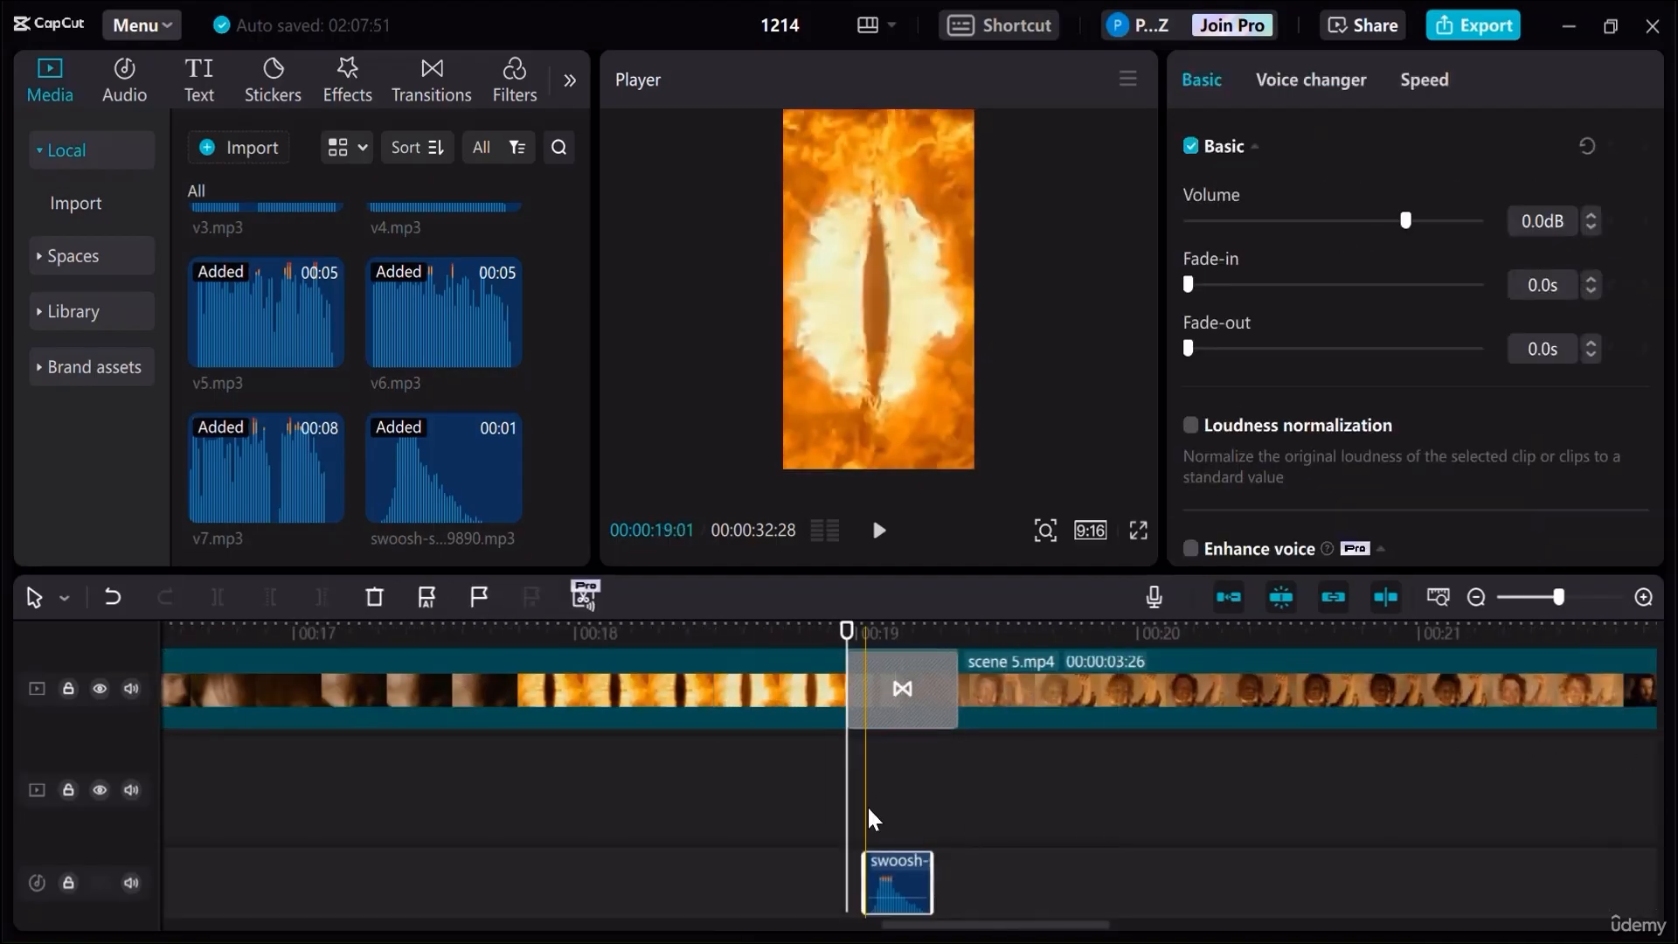
click(853, 674)
drag(855, 671, 869, 671)
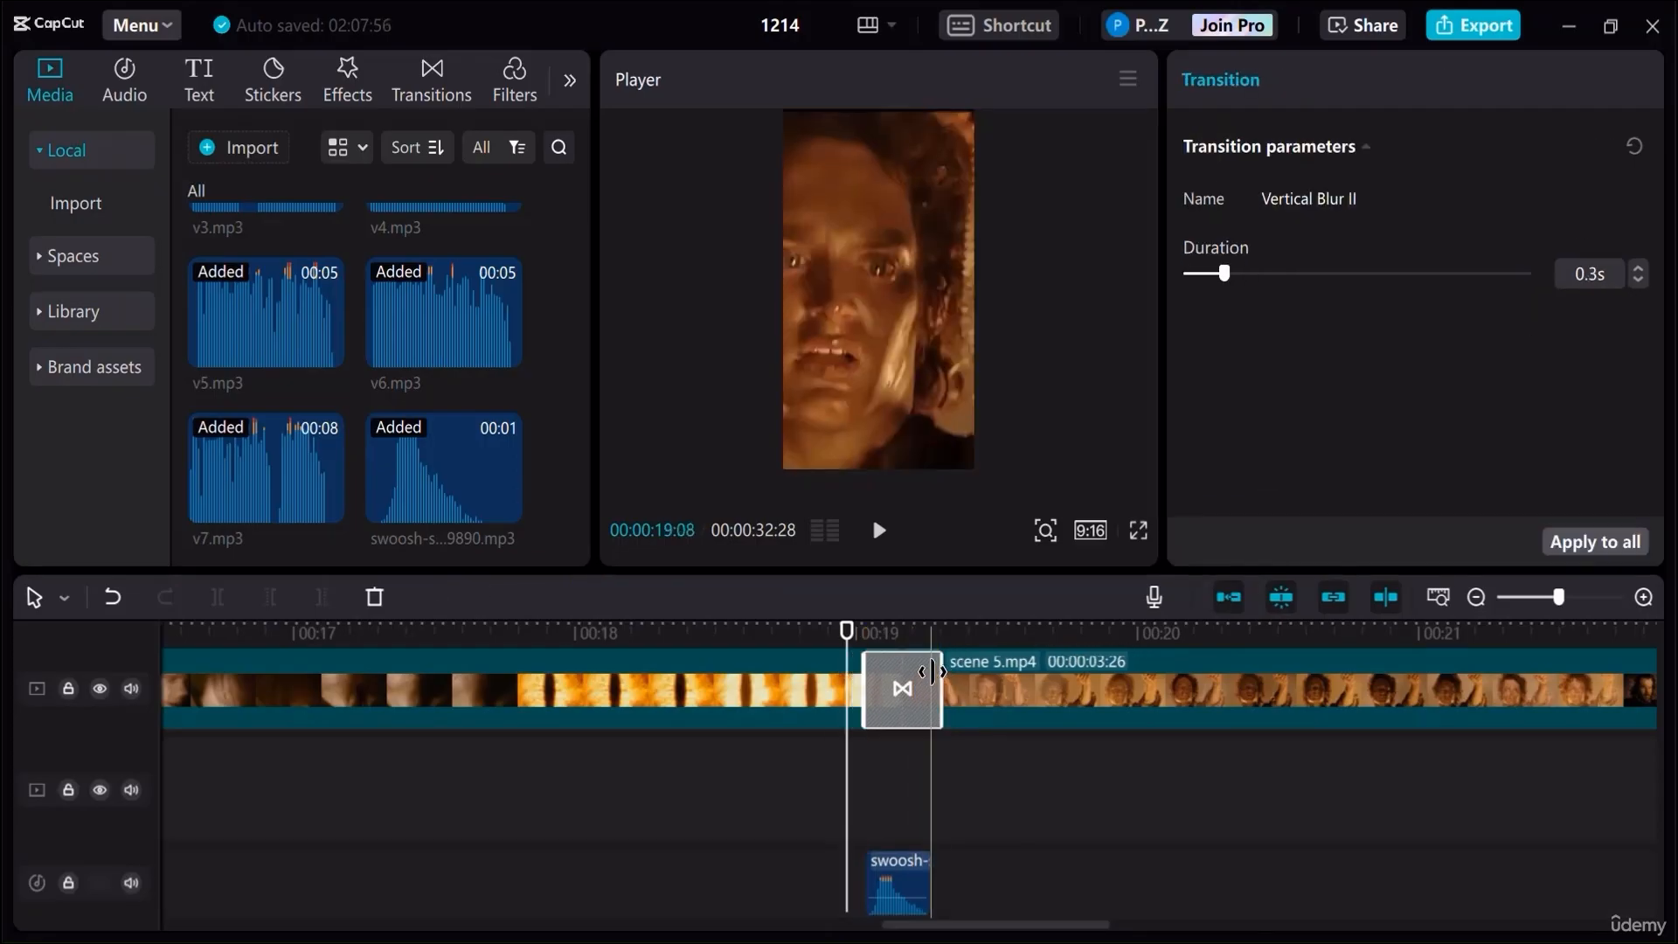
drag(893, 874, 898, 874)
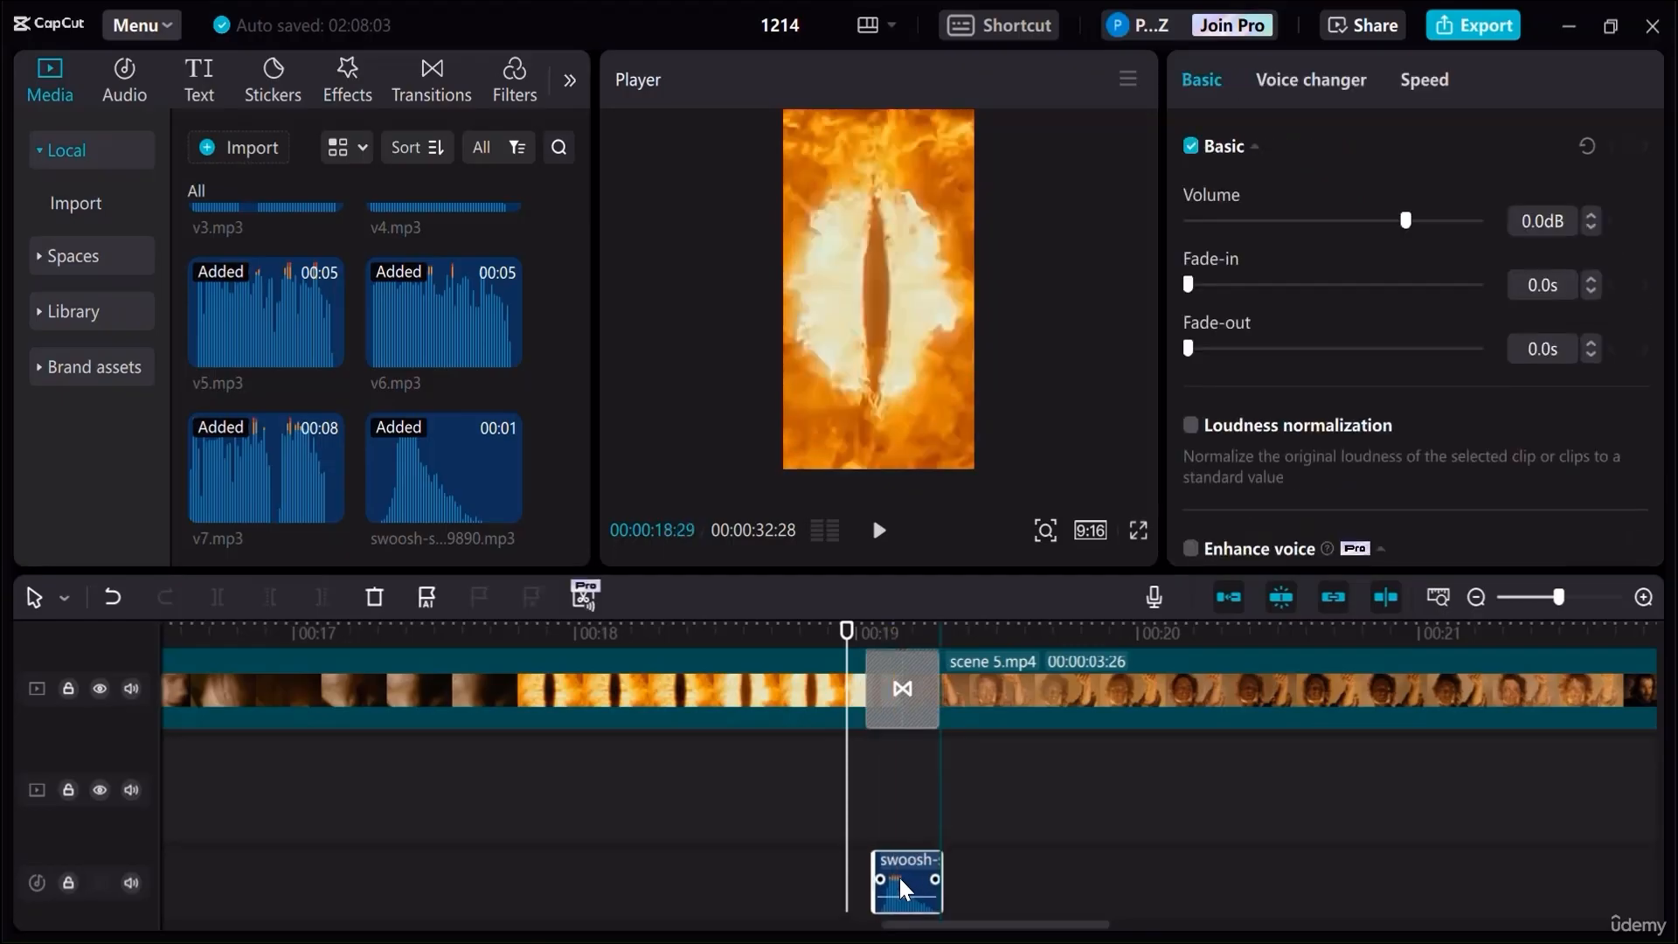
Shorten the transition from scene 5.mp4 to Compound clip3 to 0.3 s and place a pasted swoosh at its start, 00:00:22:27
drag(848, 637, 1652, 637)
drag(1013, 927, 1092, 926)
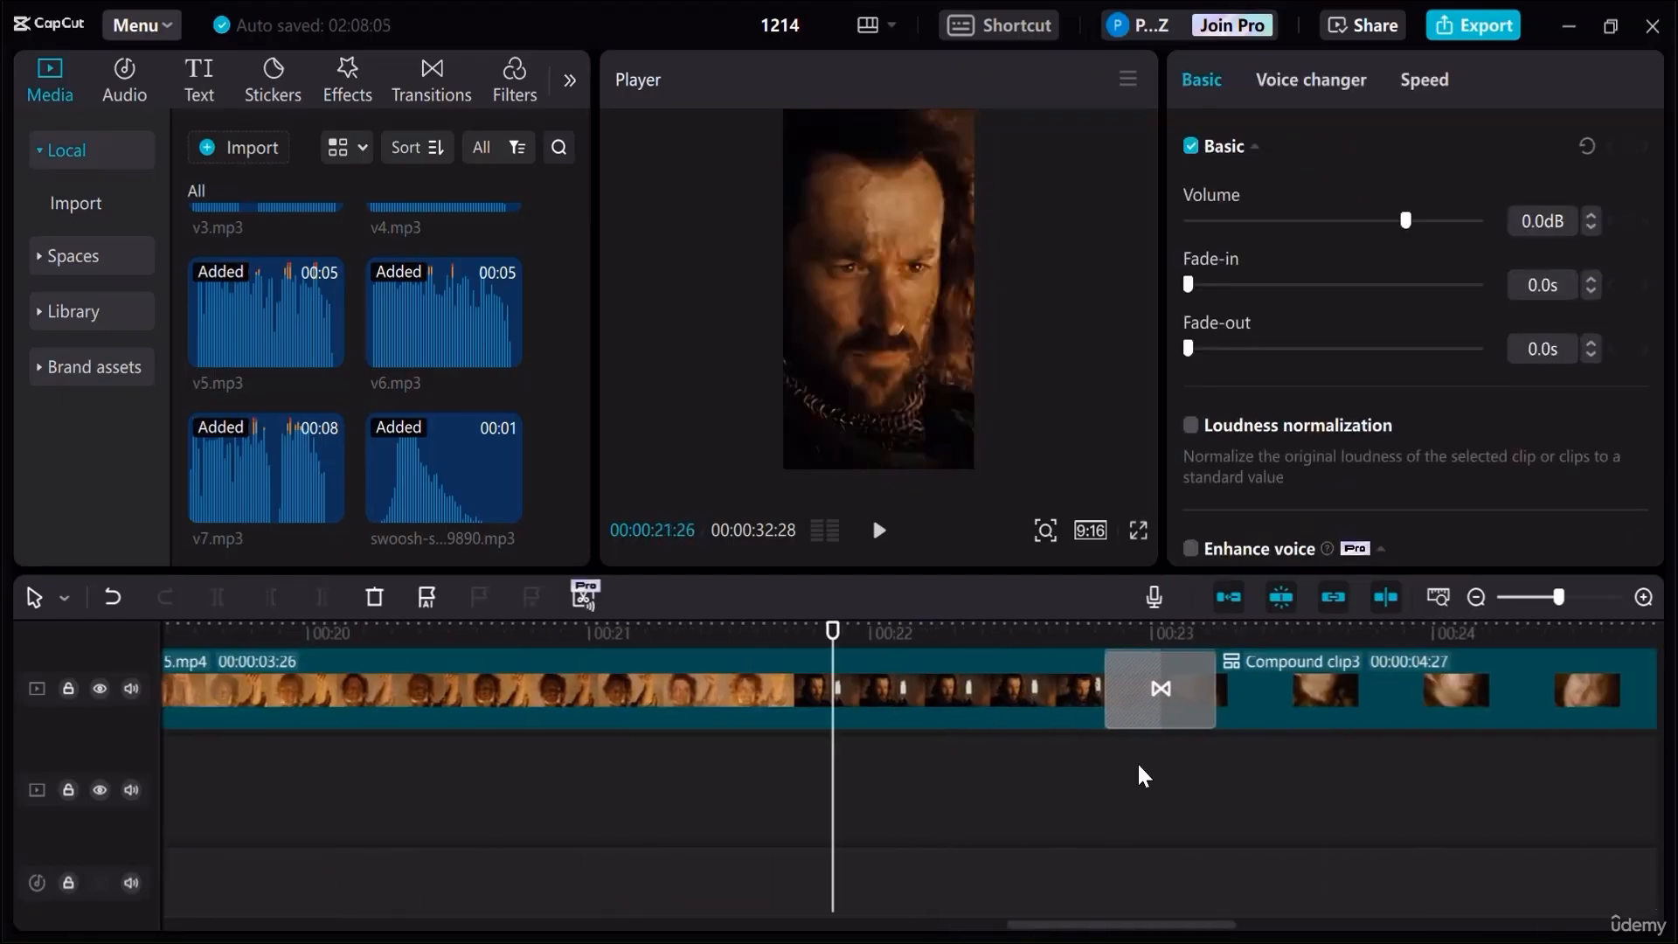
click(1127, 686)
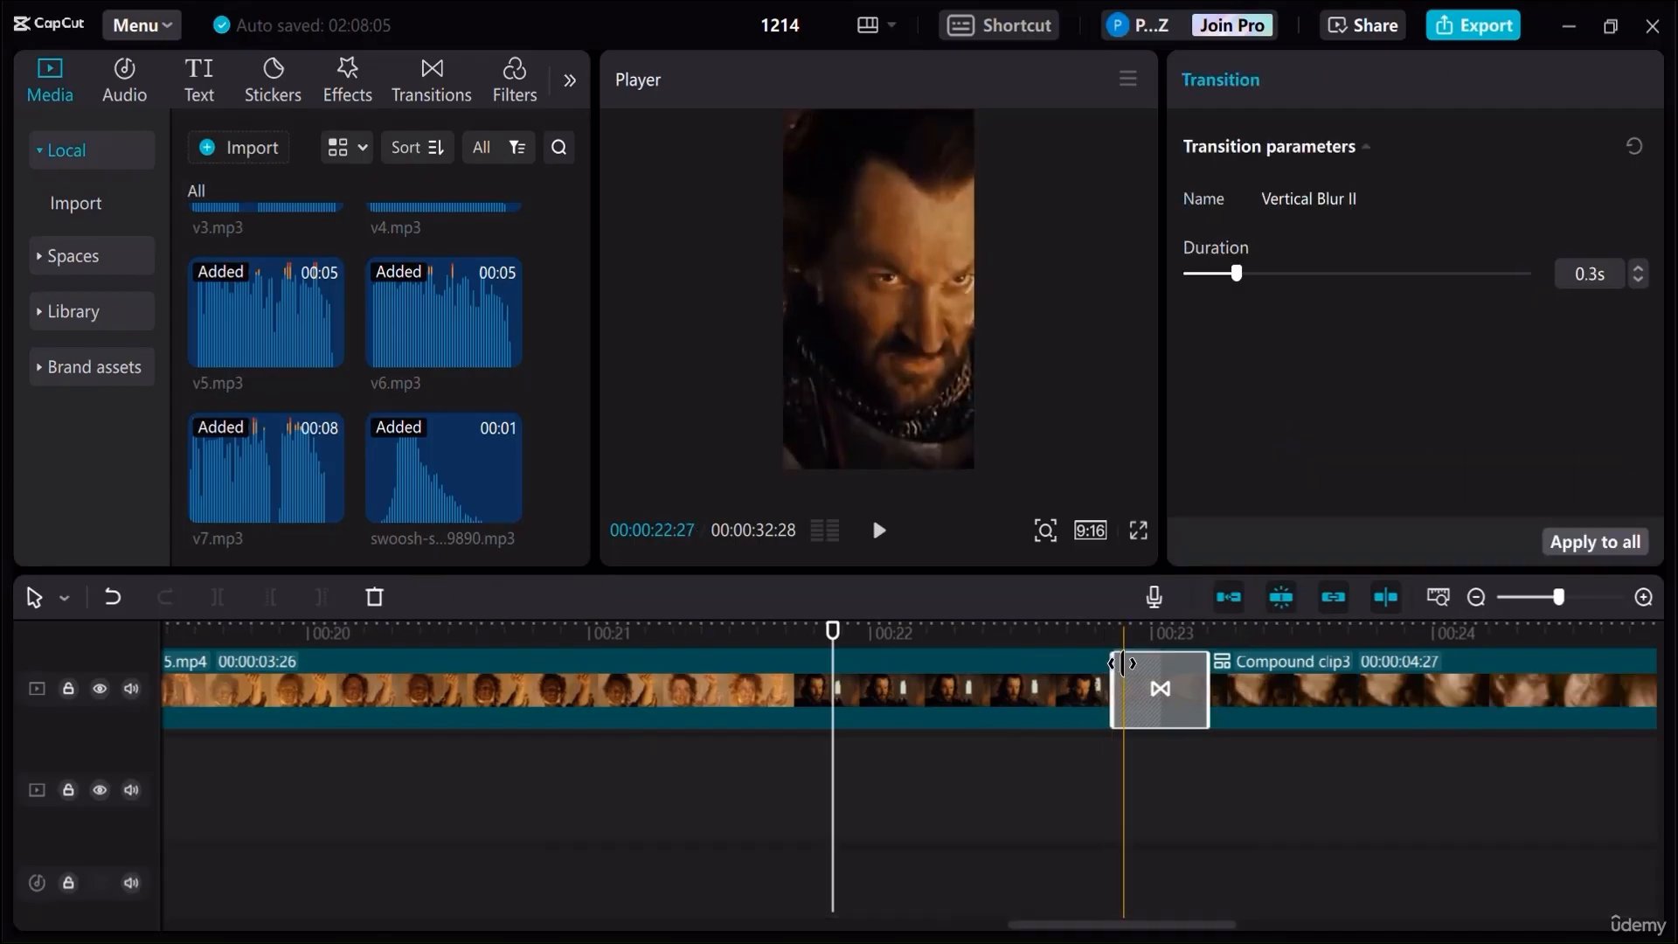
drag(1080, 633, 1117, 647)
key(ctrl+v)
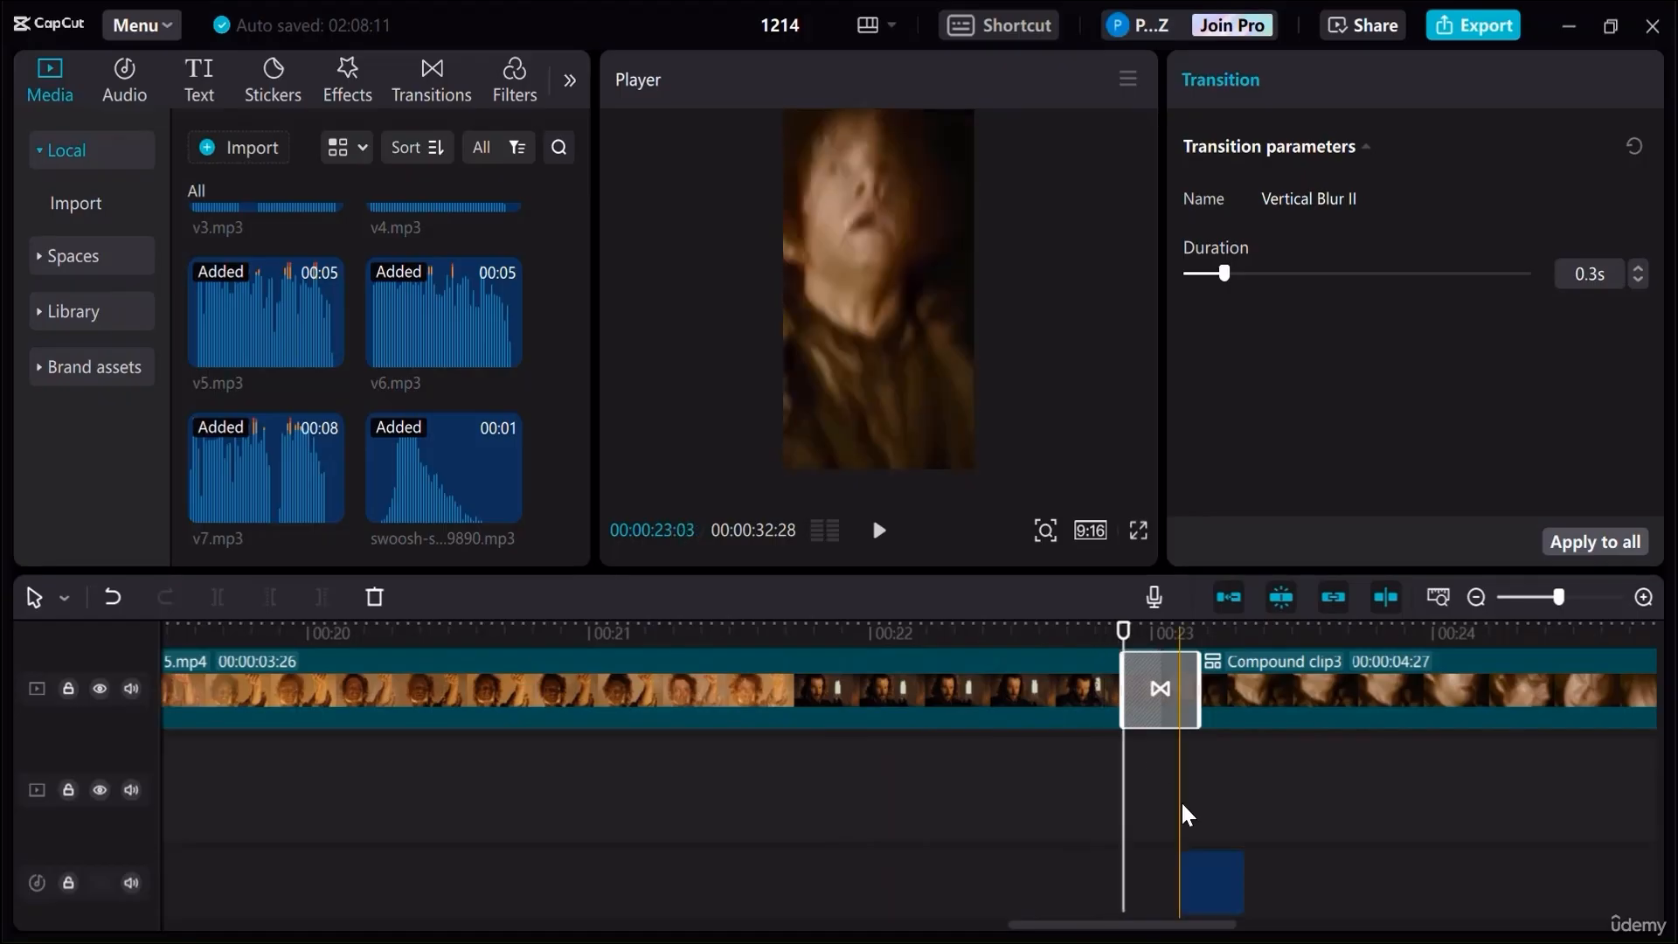
drag(1214, 869, 1177, 863)
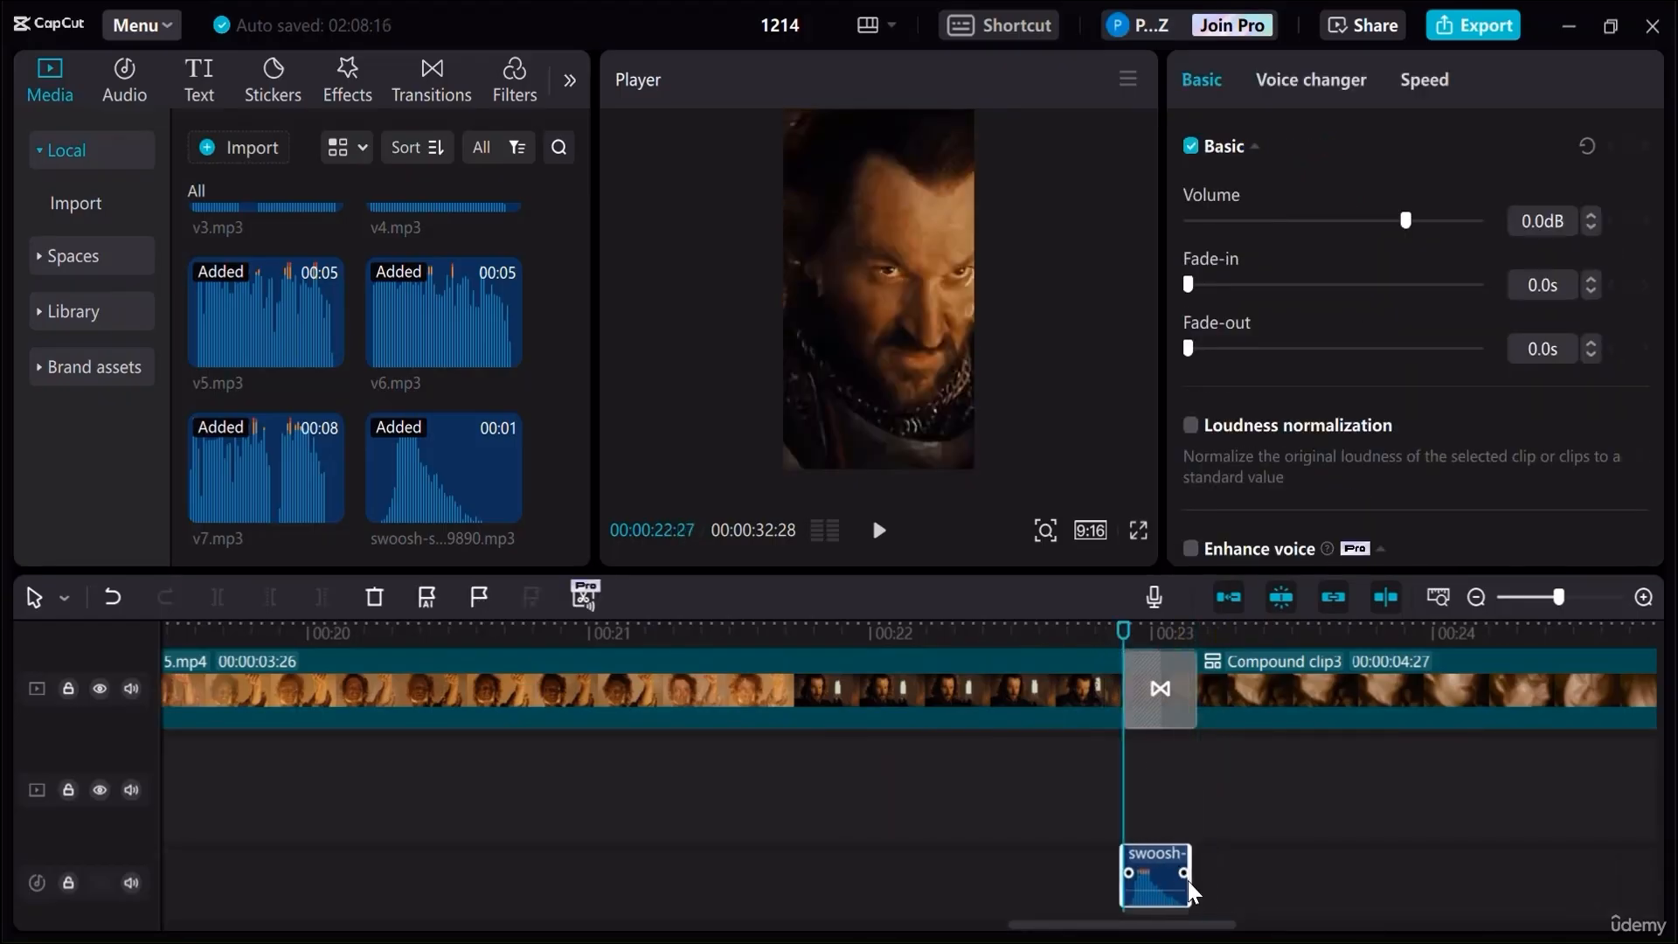
Paste a swoosh under the transition from Compound clip3 to Compound clip5 and shorten that transition to 0.3 s to match the sound
drag(1175, 923, 1393, 933)
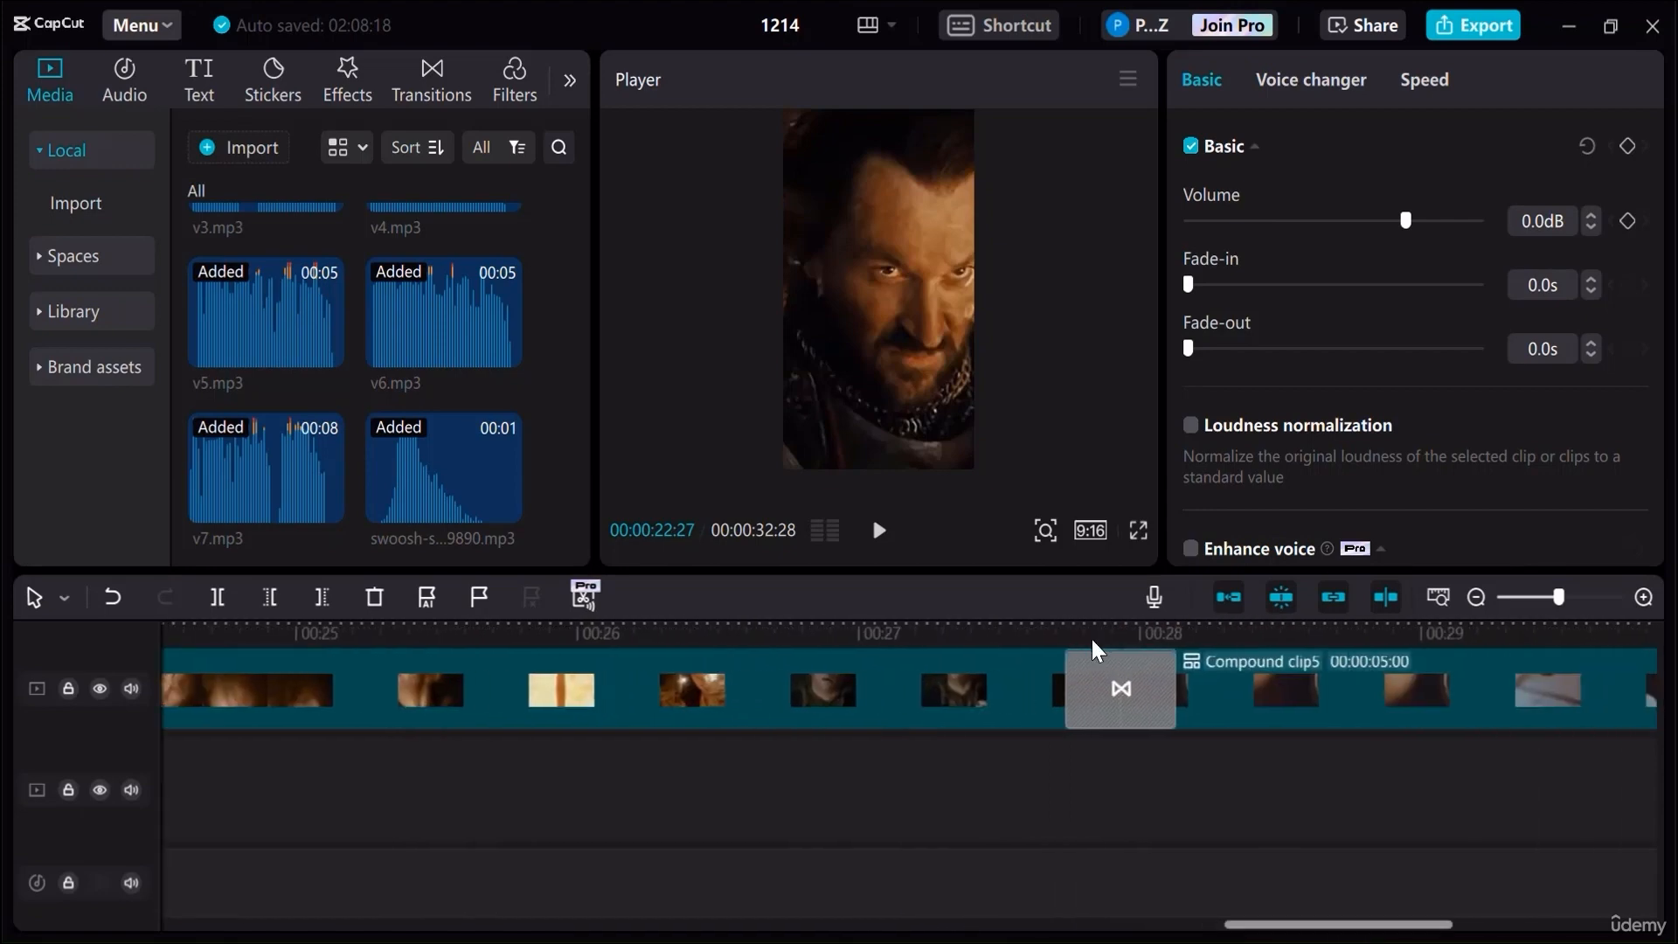
click(1066, 629)
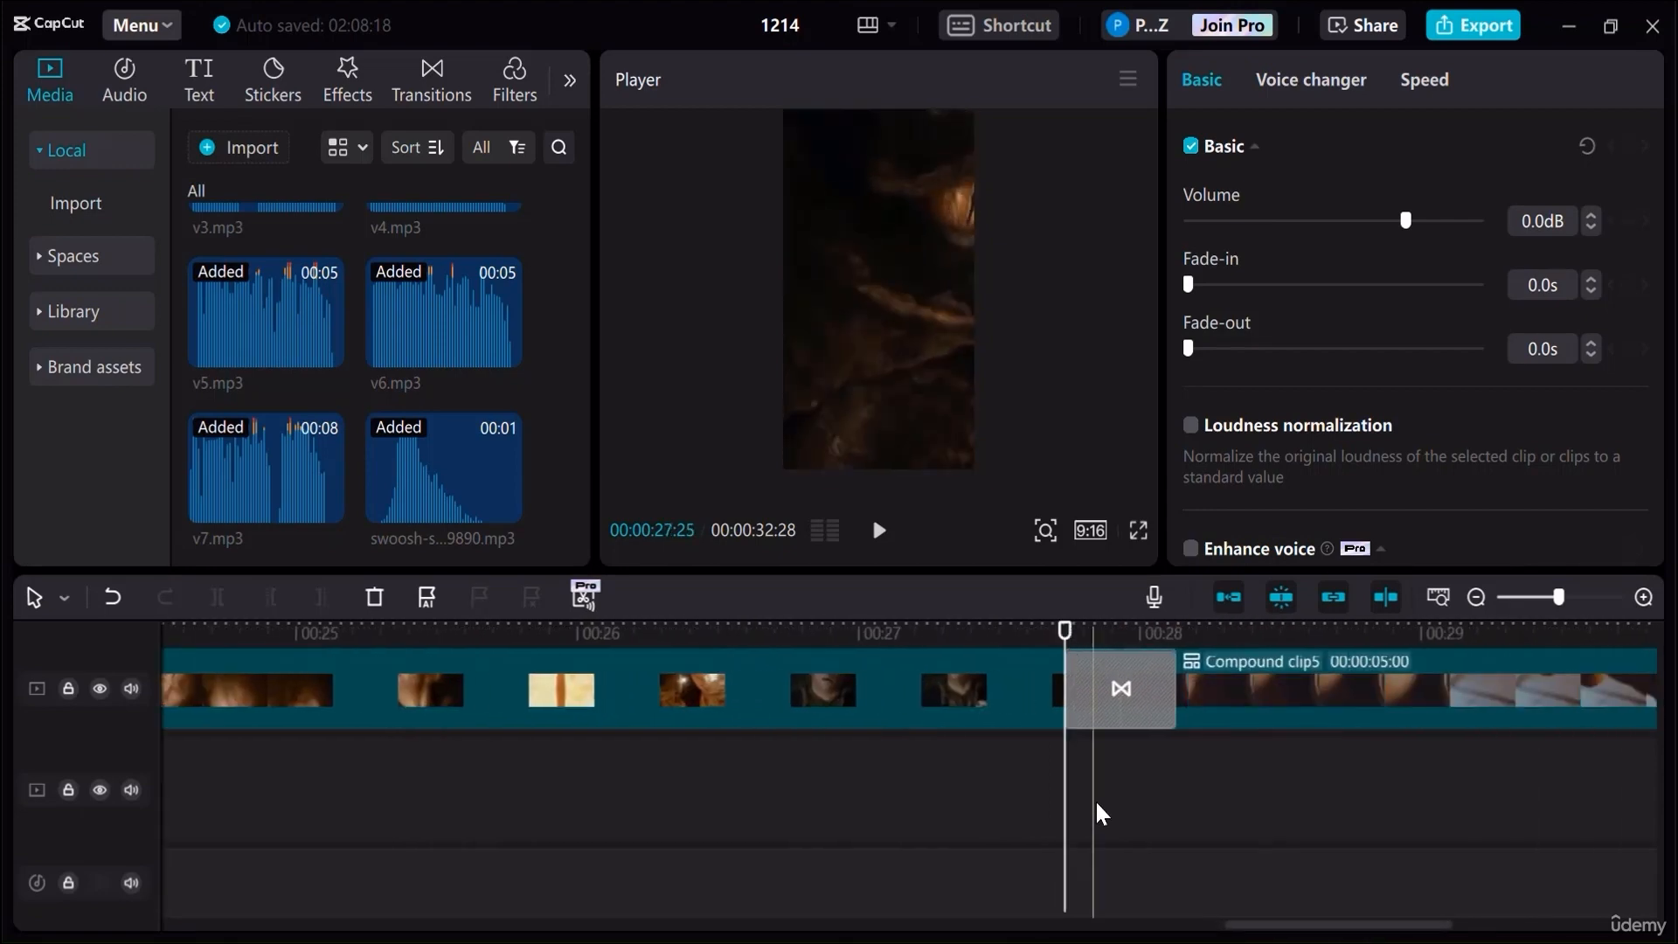
click(1167, 673)
drag(1175, 673, 1152, 673)
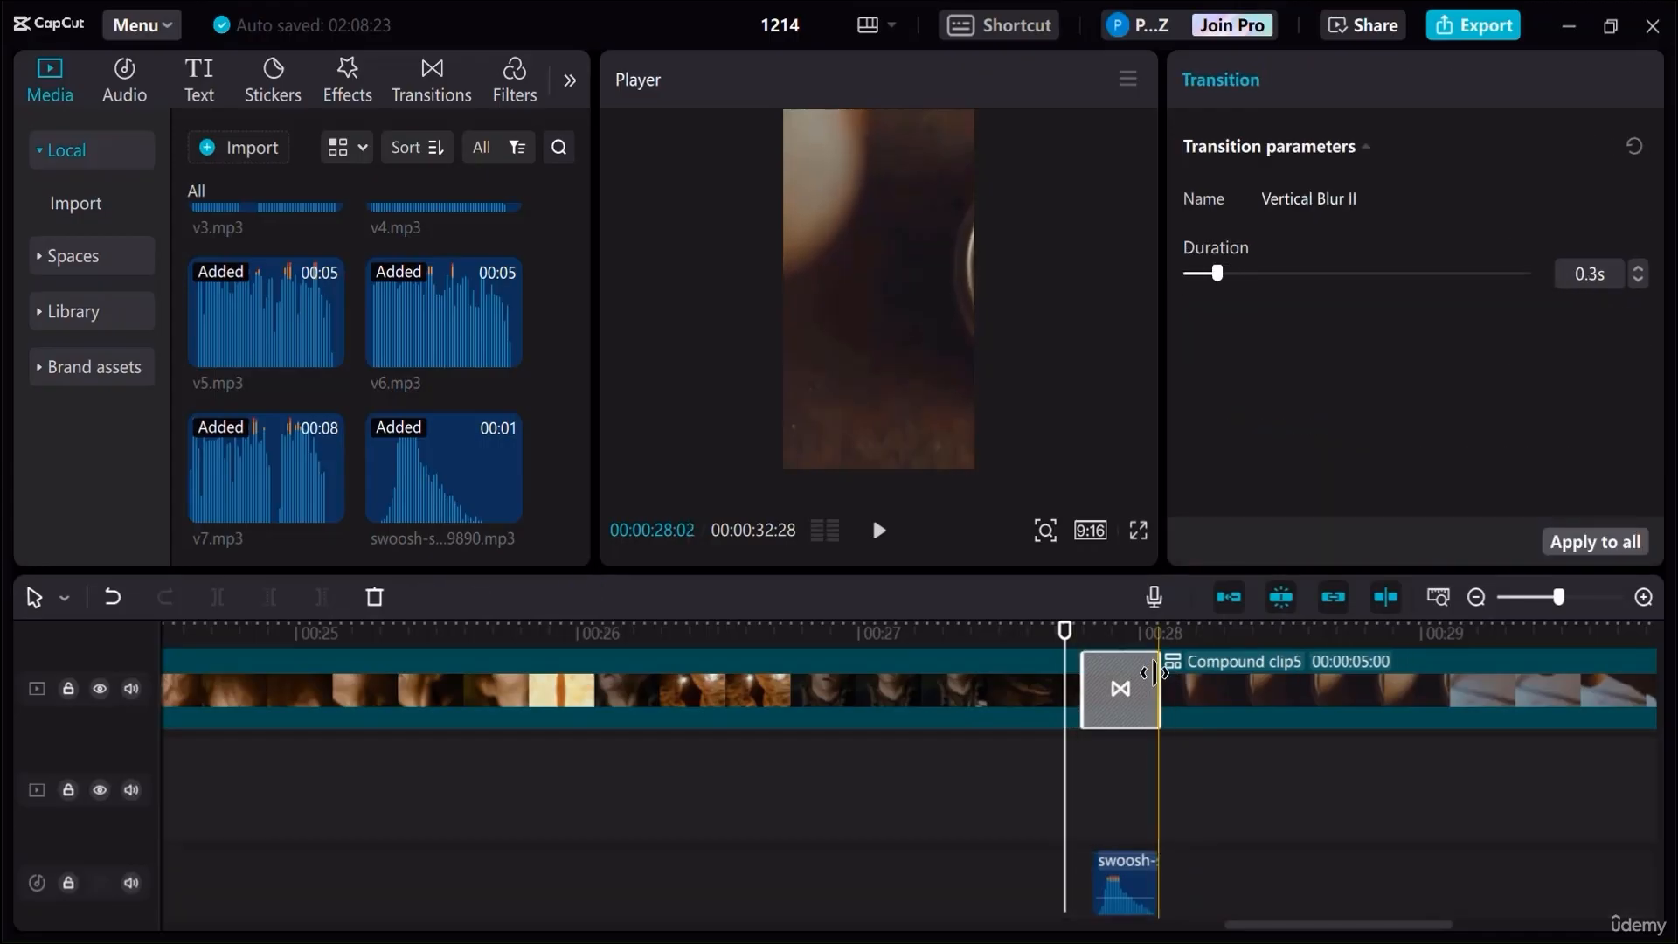
click(1115, 870)
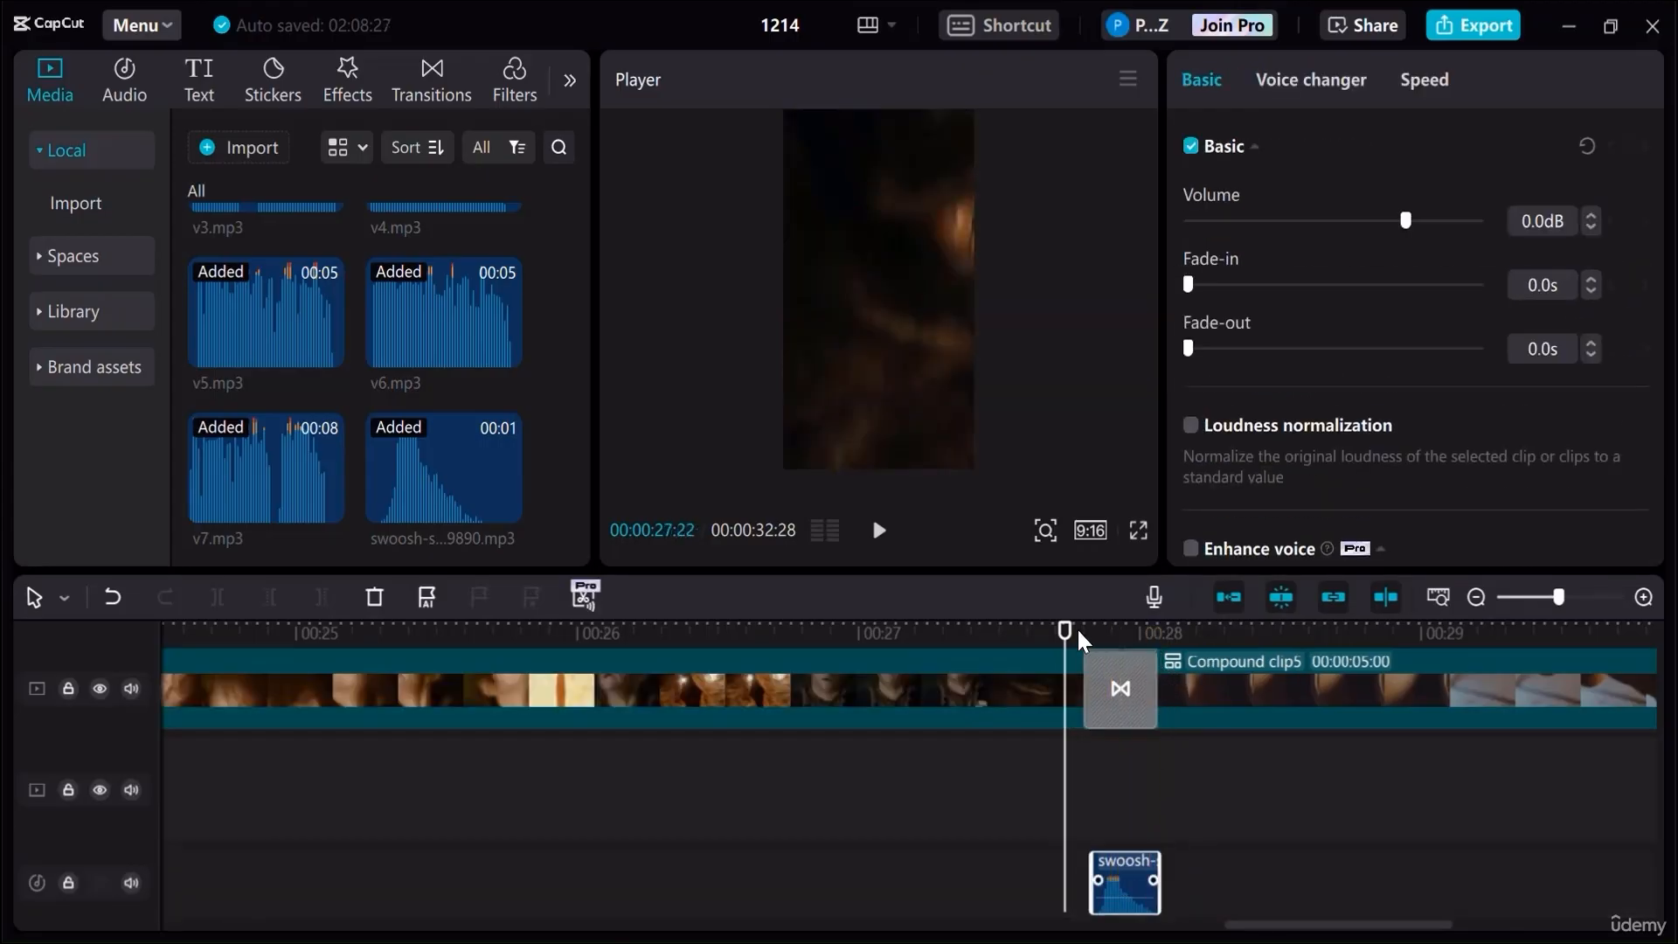
Look over the whole timeline with its transitions and swoosh clips, with the playhead at 00:00:30:26 in Compound clip5
click(1475, 597)
drag(1065, 633, 1553, 637)
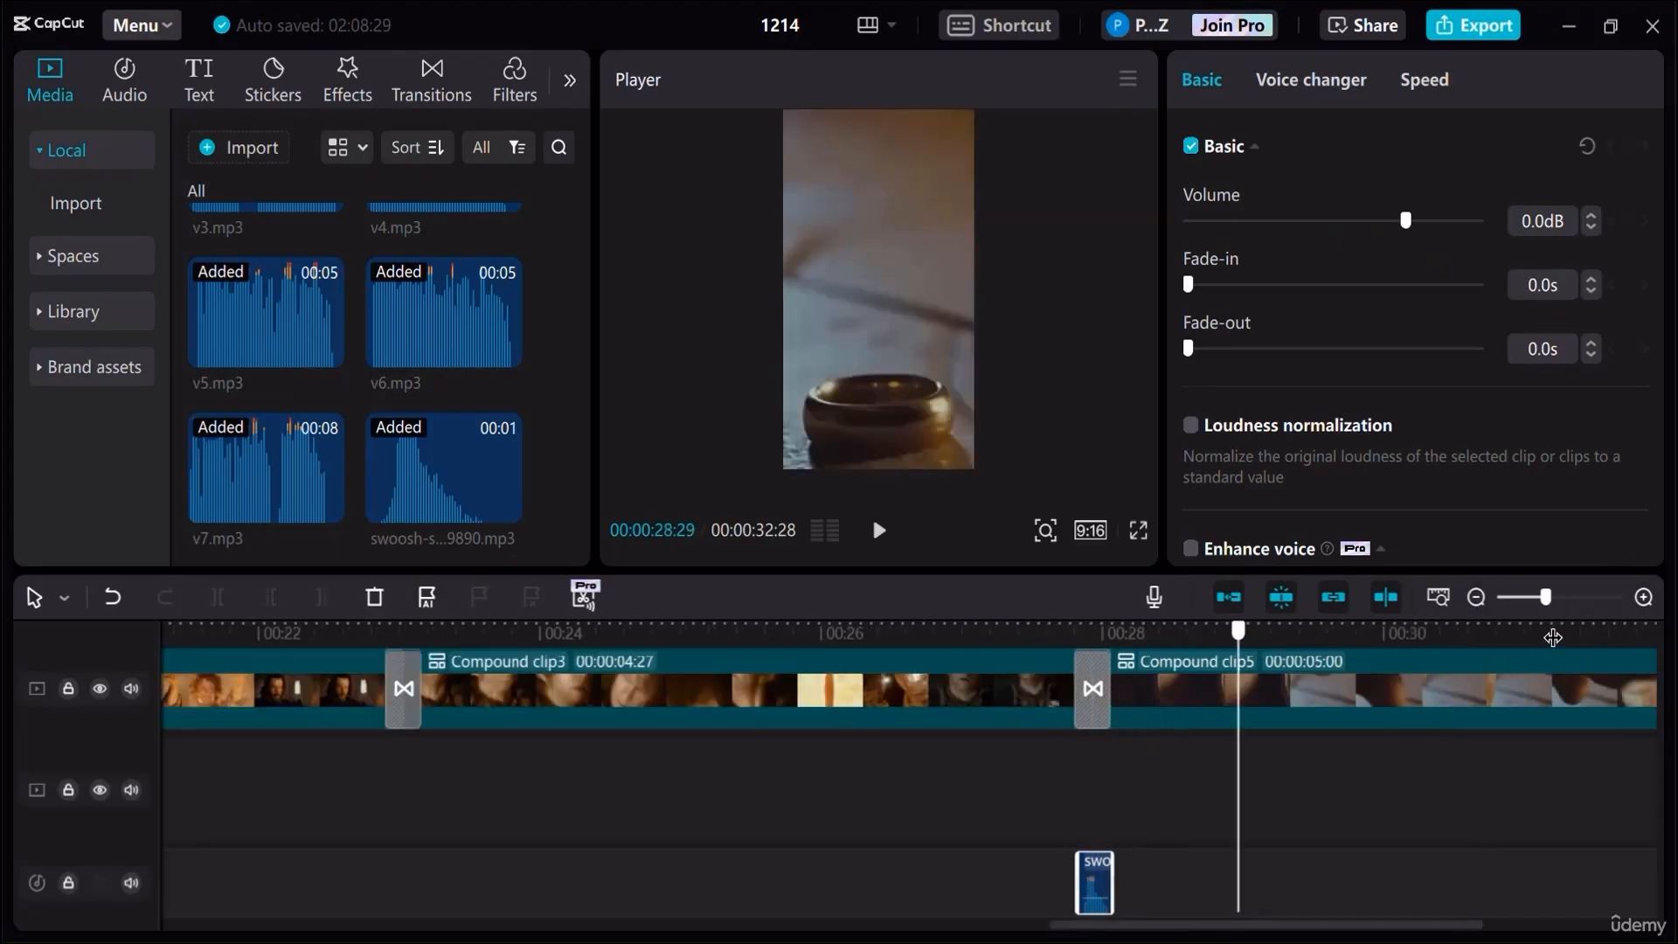
click(1475, 597)
click(1475, 597)
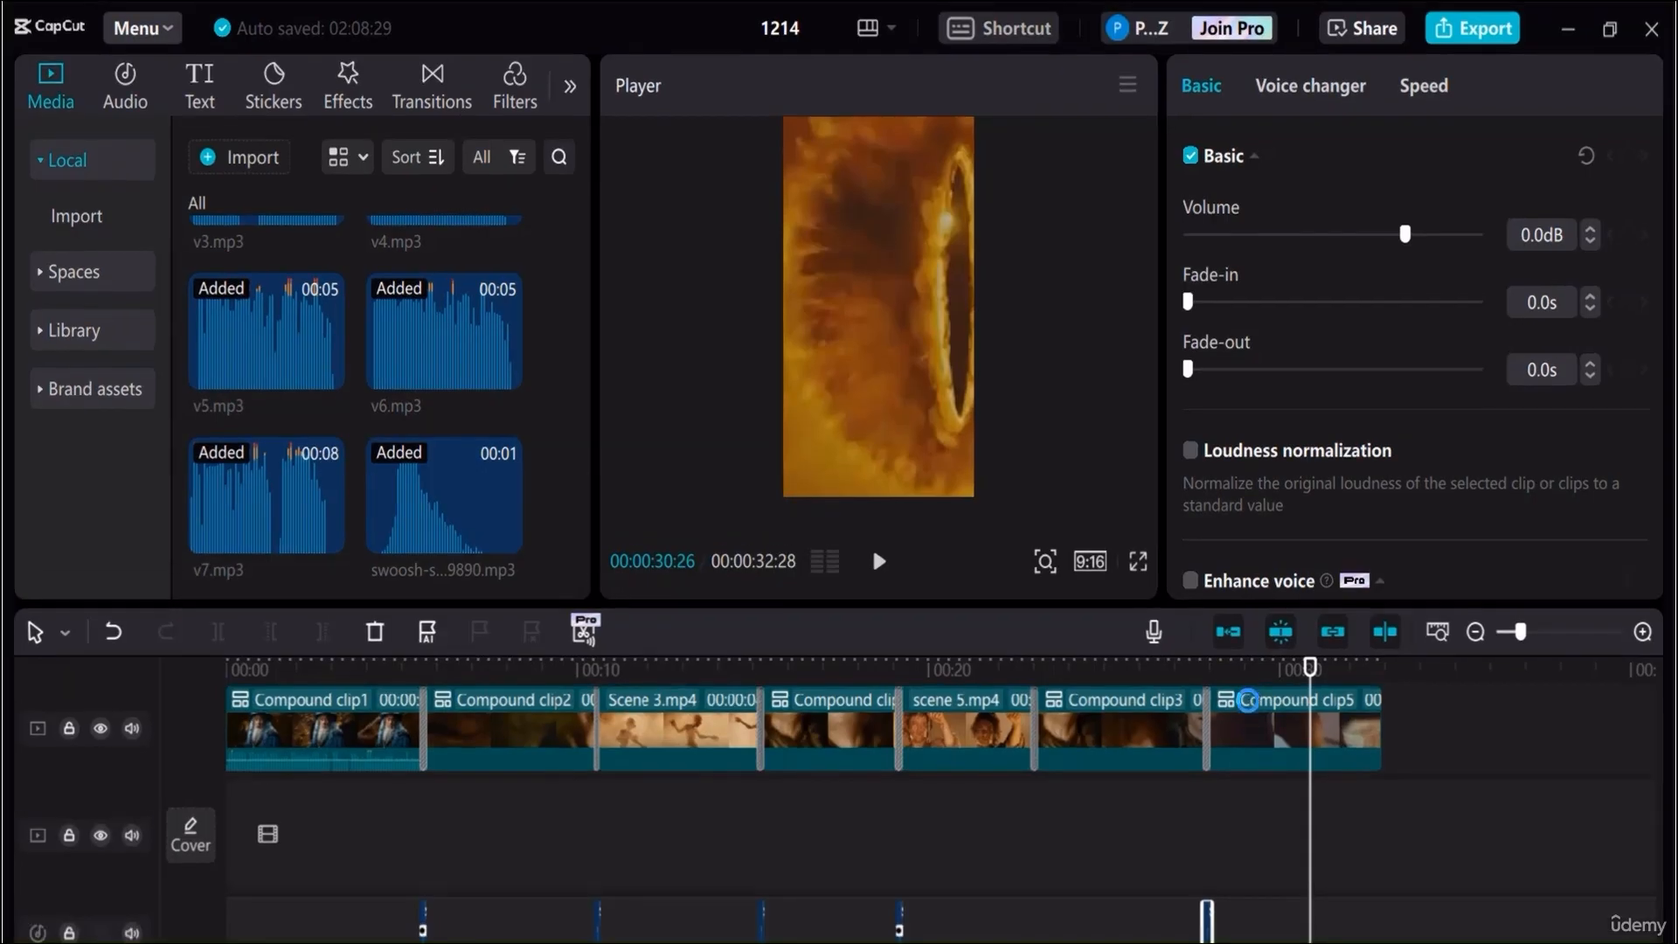
Browse the Trending stickers and the list of sticker categories, and show the sticker filter options
click(1246, 675)
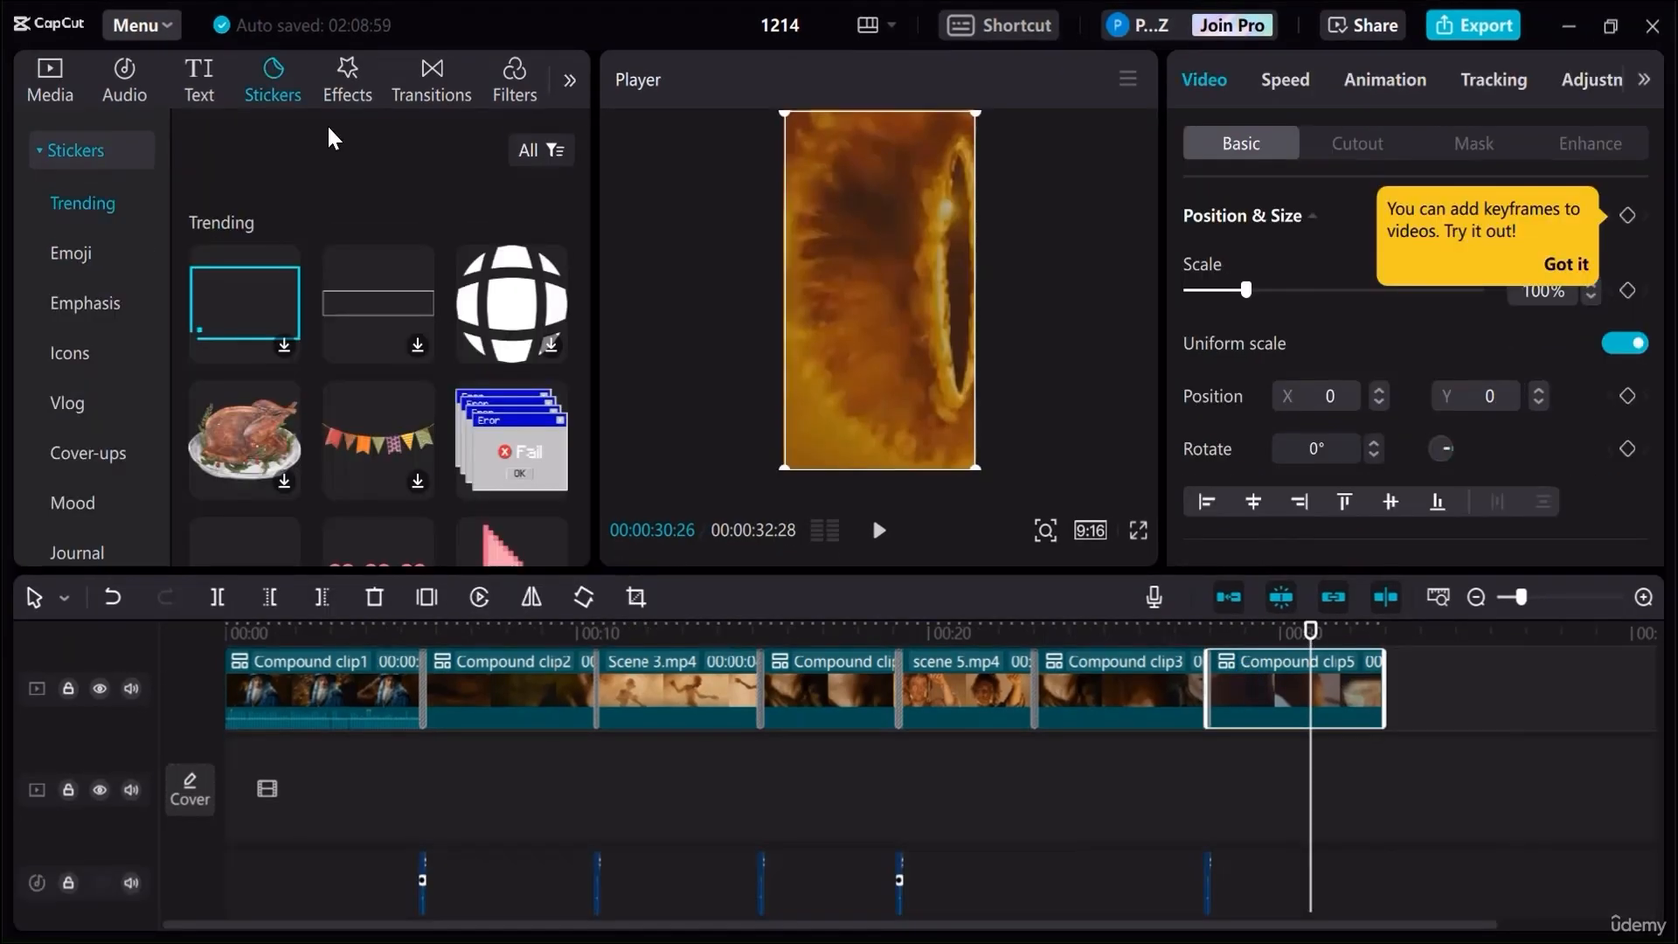
scroll(451, 367, down, 5)
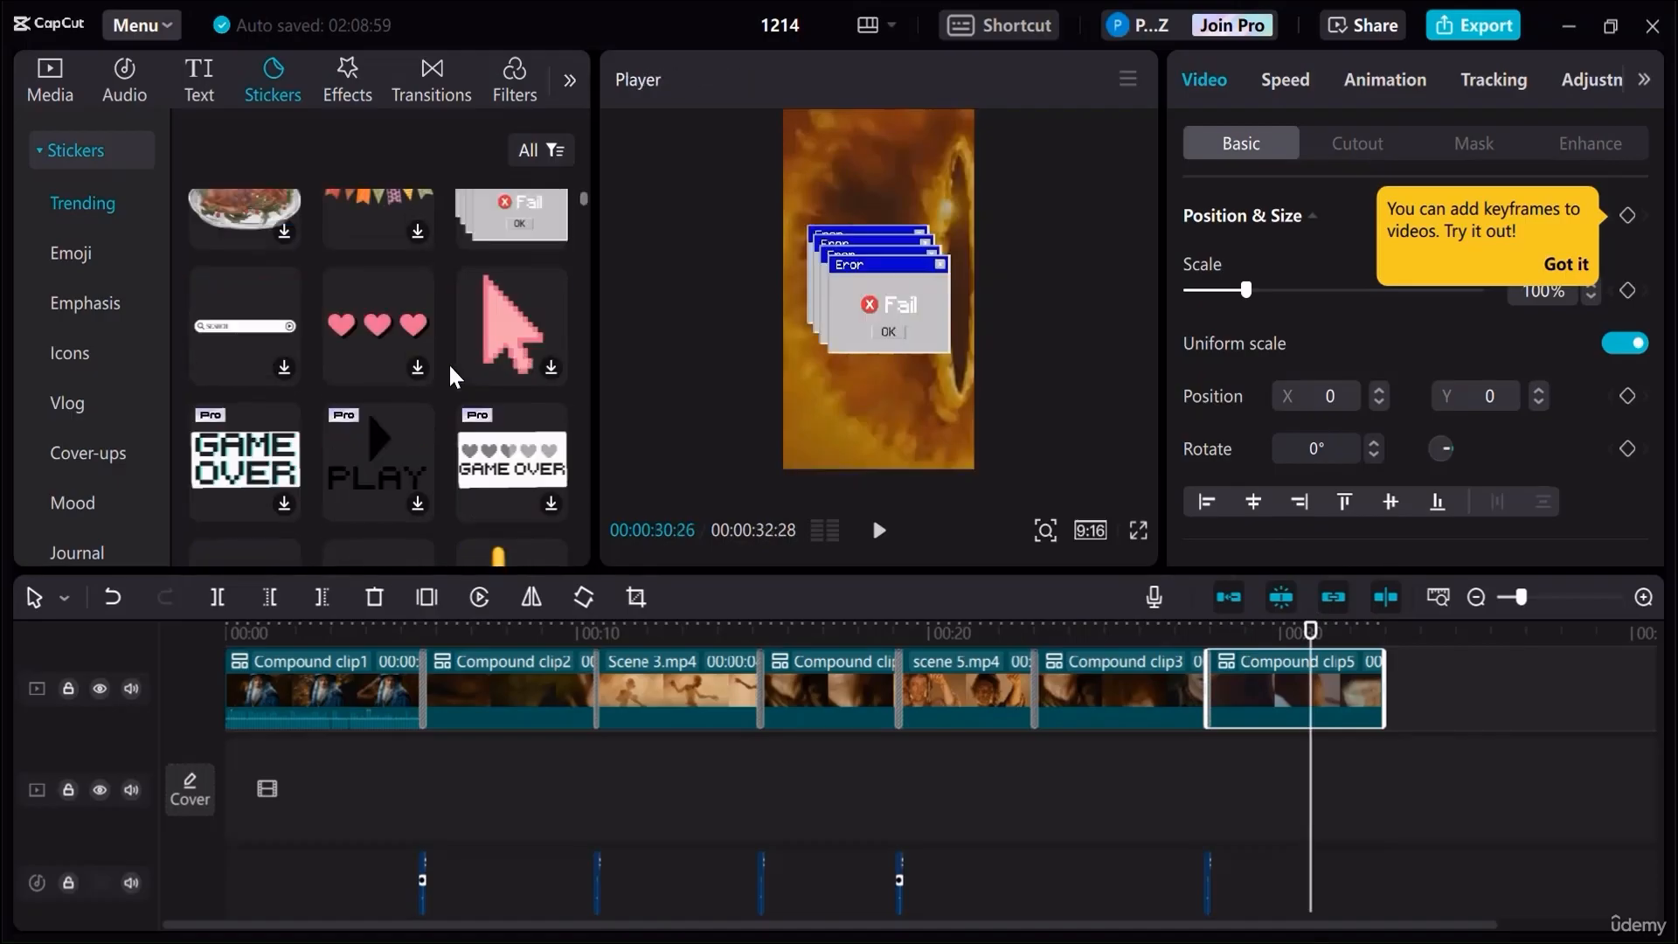
scroll(451, 367, down, 10)
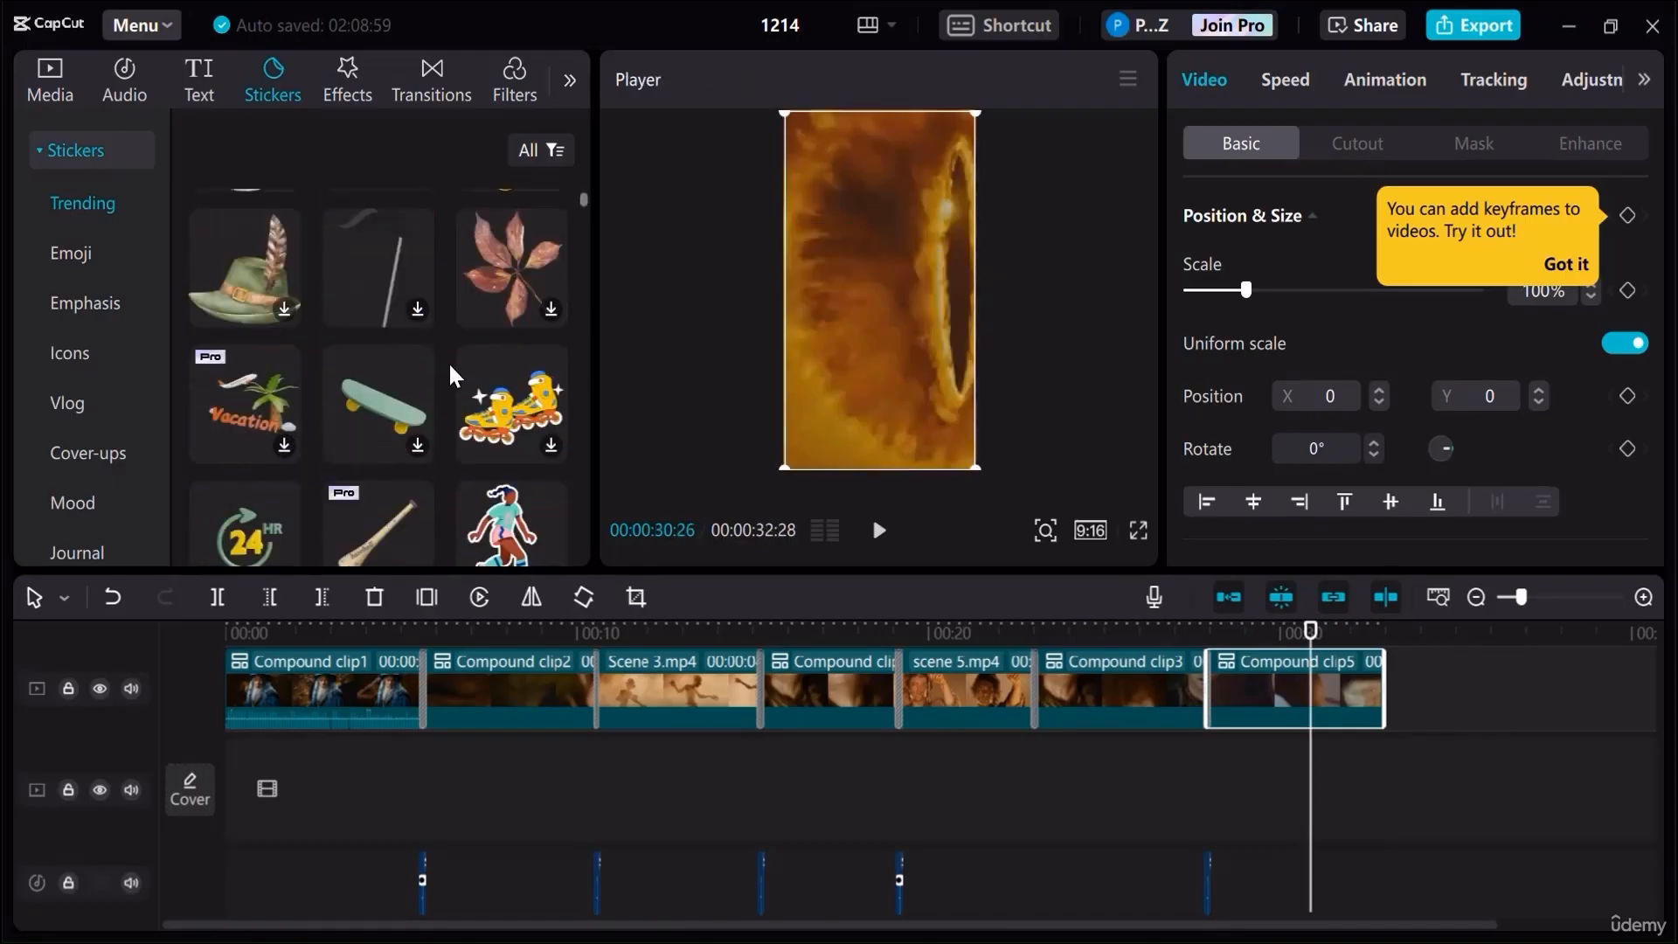
scroll(449, 362, down, 5)
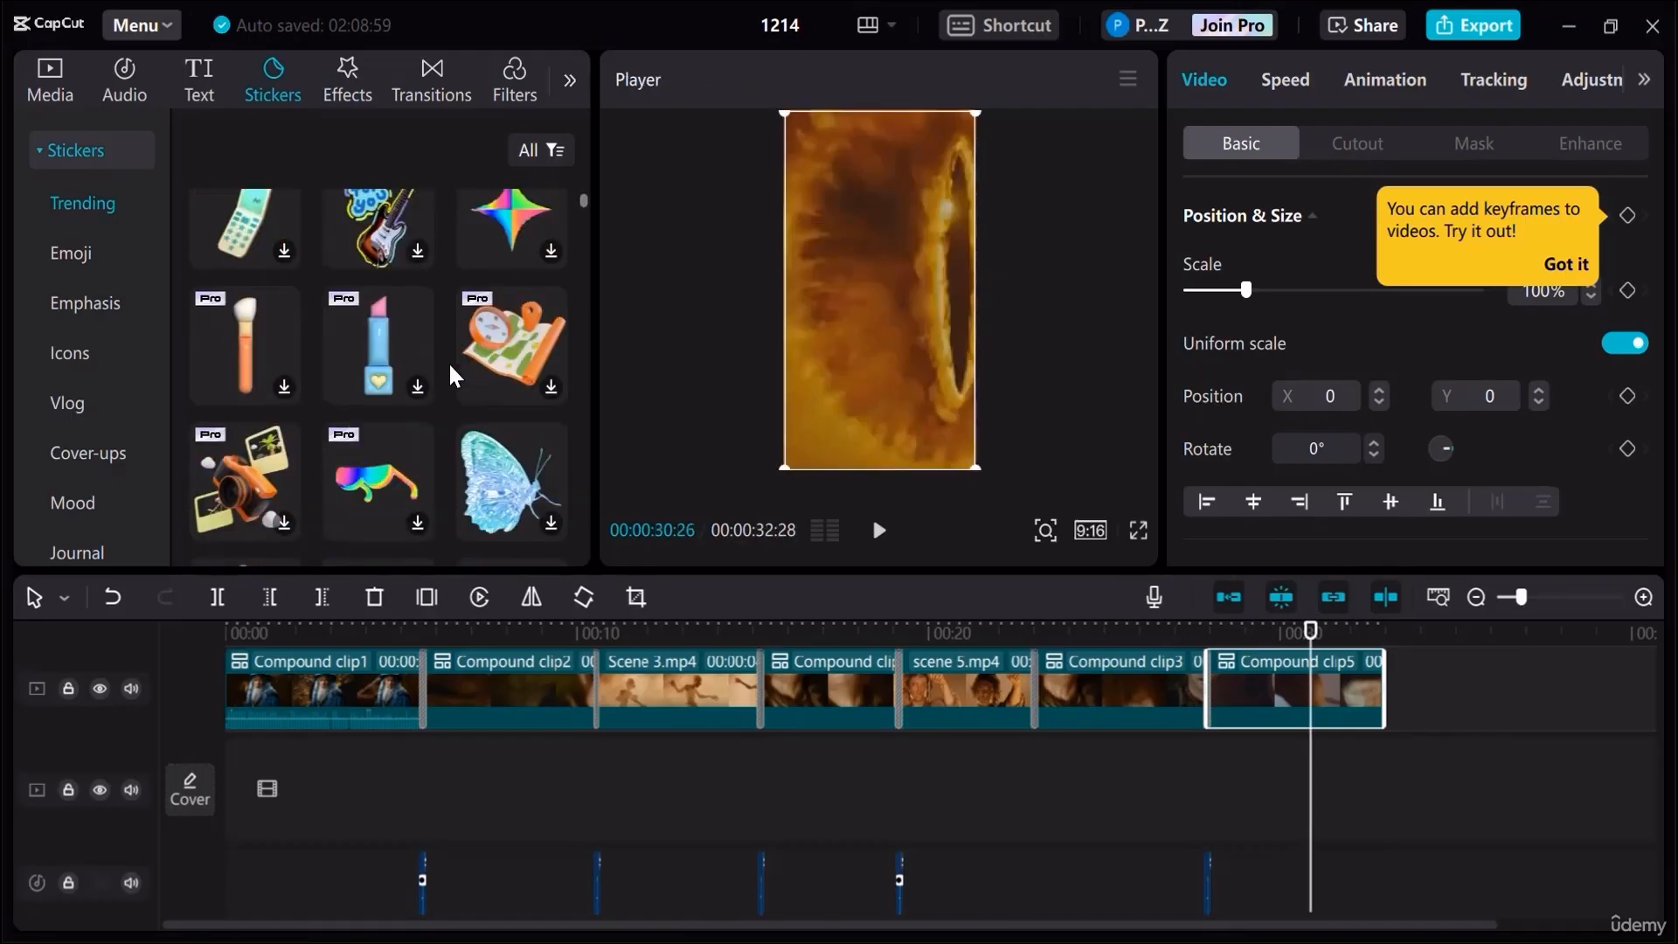
scroll(105, 367, down, 3)
scroll(102, 353, down, 6)
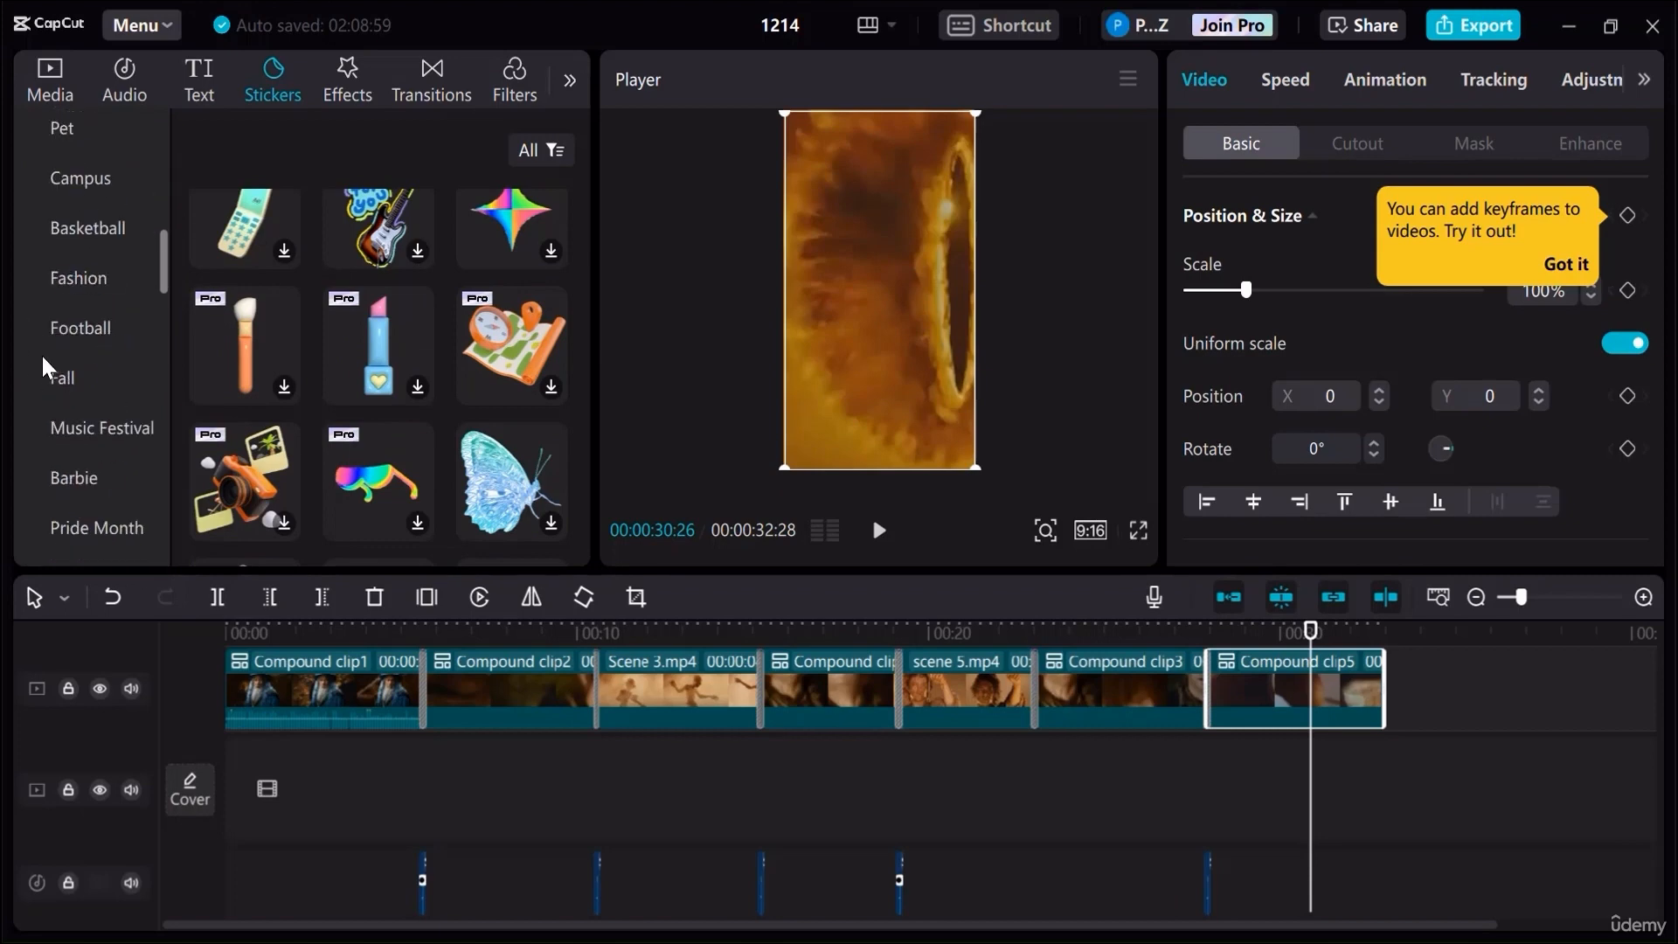
scroll(88, 315, down, 3)
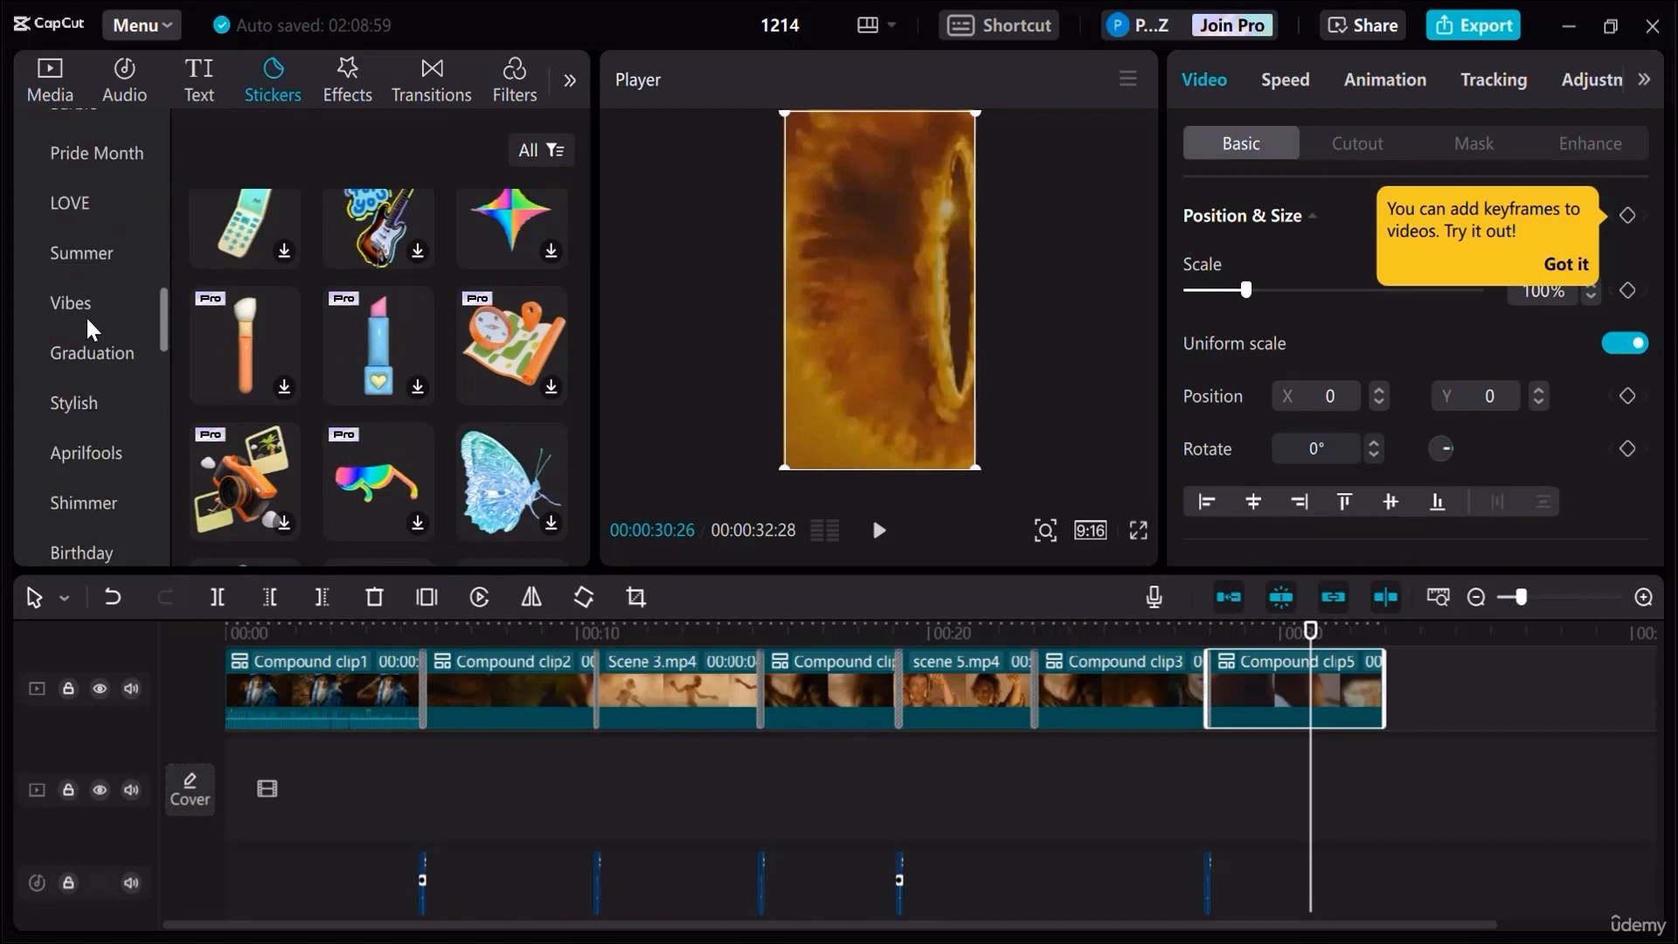
scroll(86, 318, down, 5)
scroll(87, 322, down, 10)
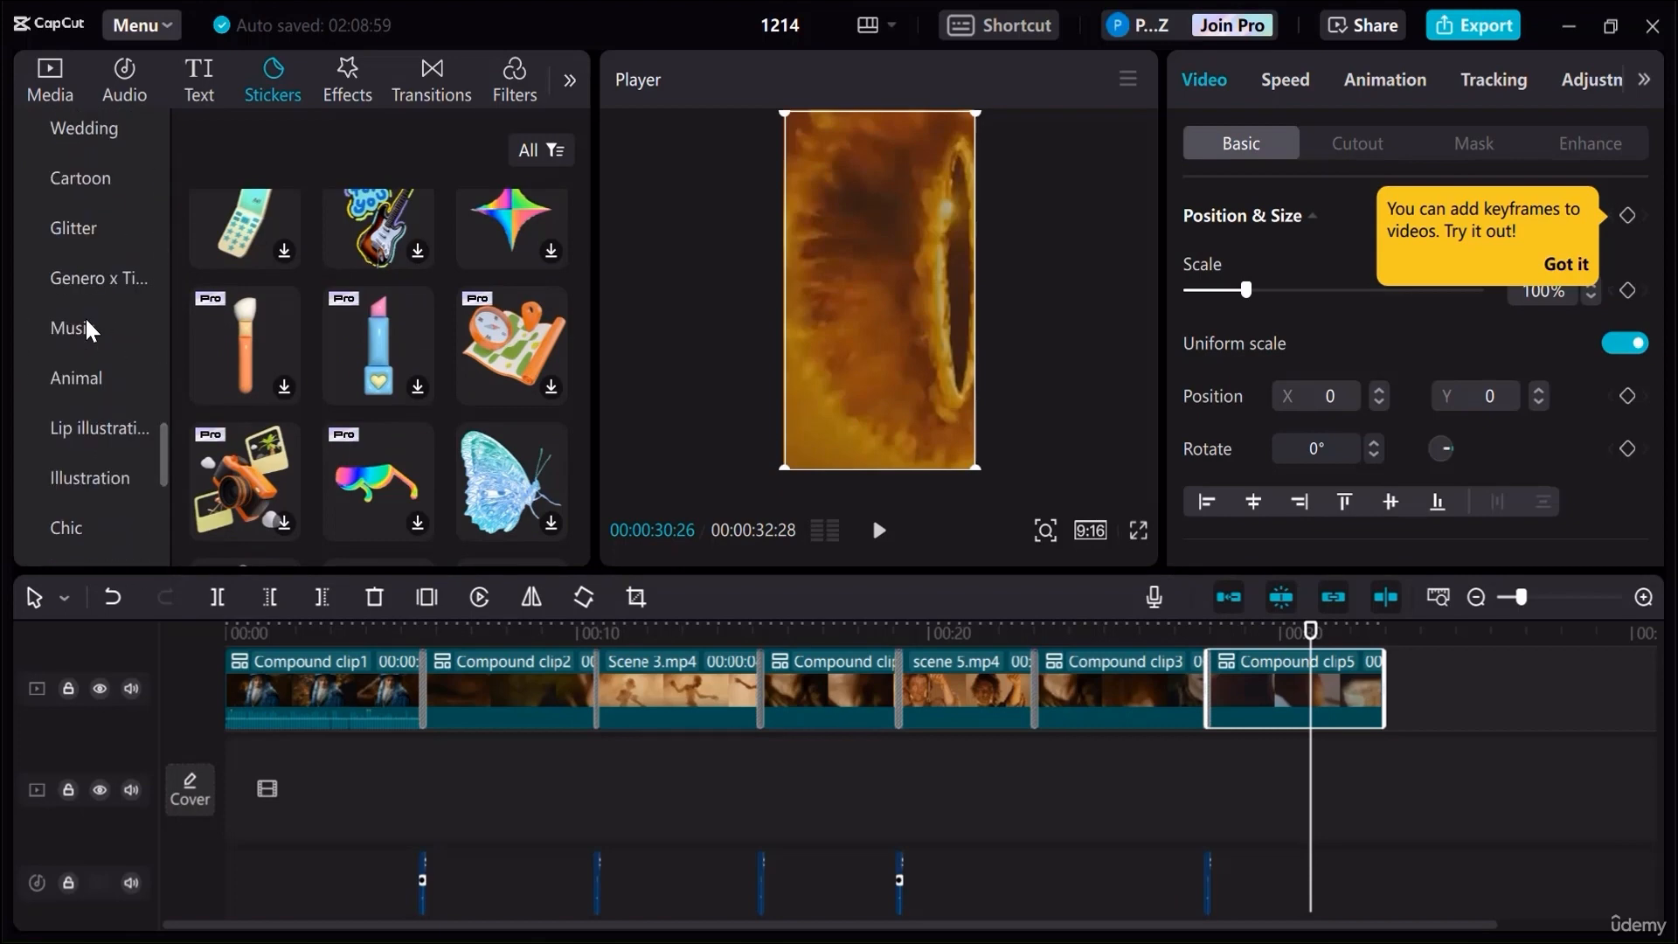
scroll(85, 325, down, 5)
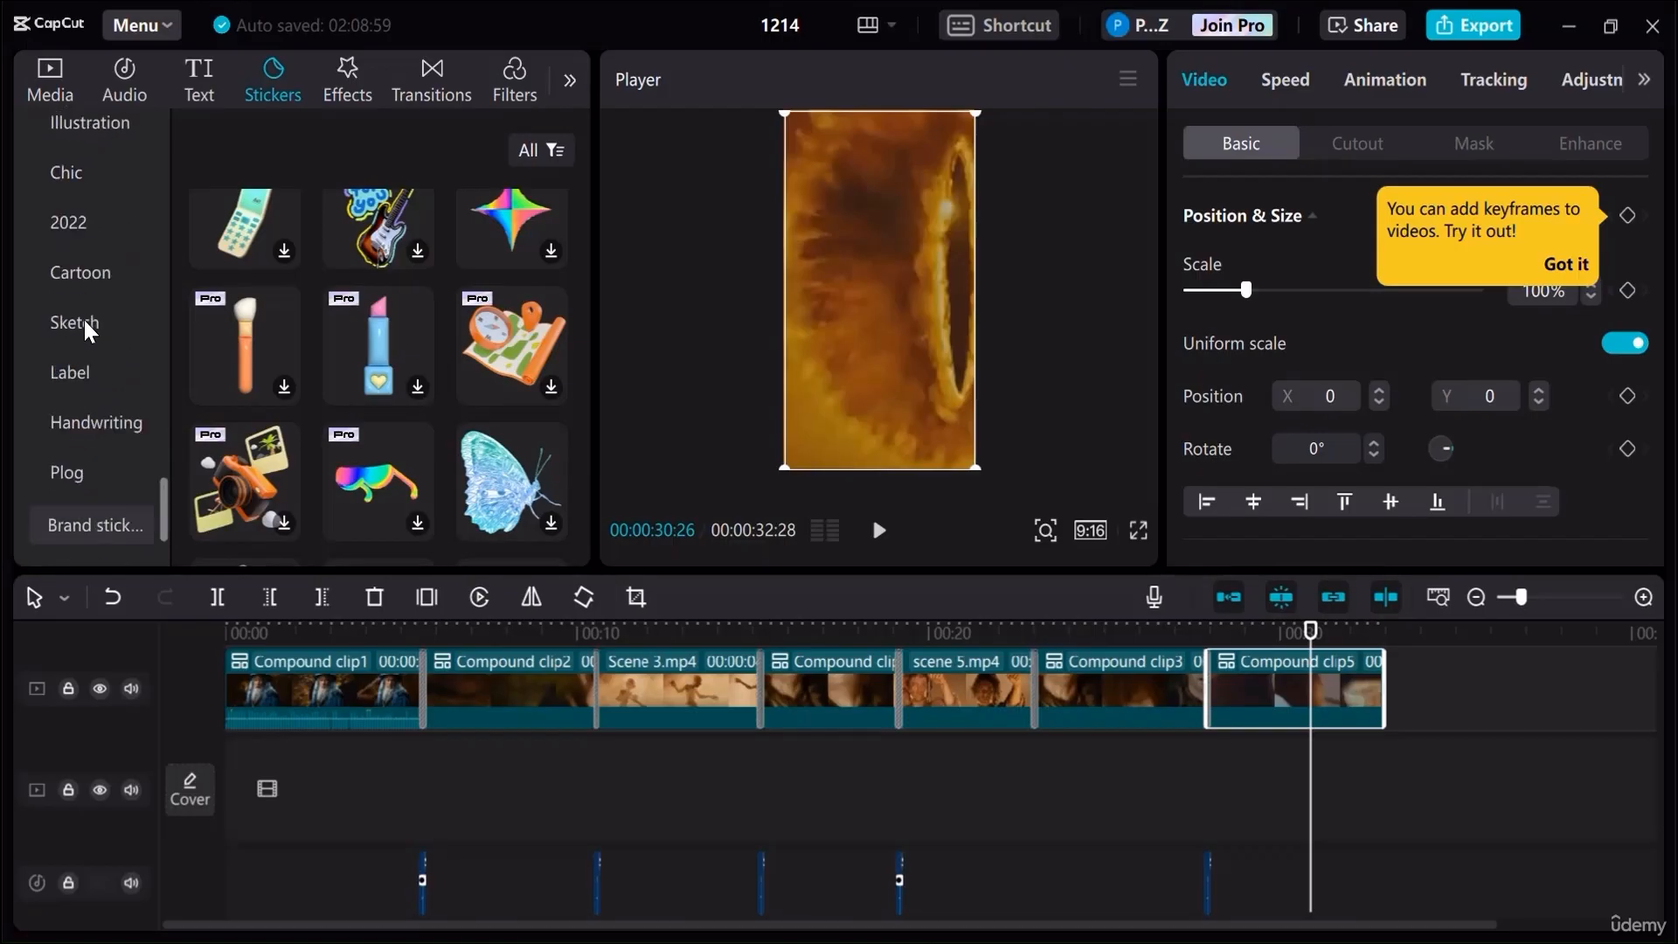
click(538, 149)
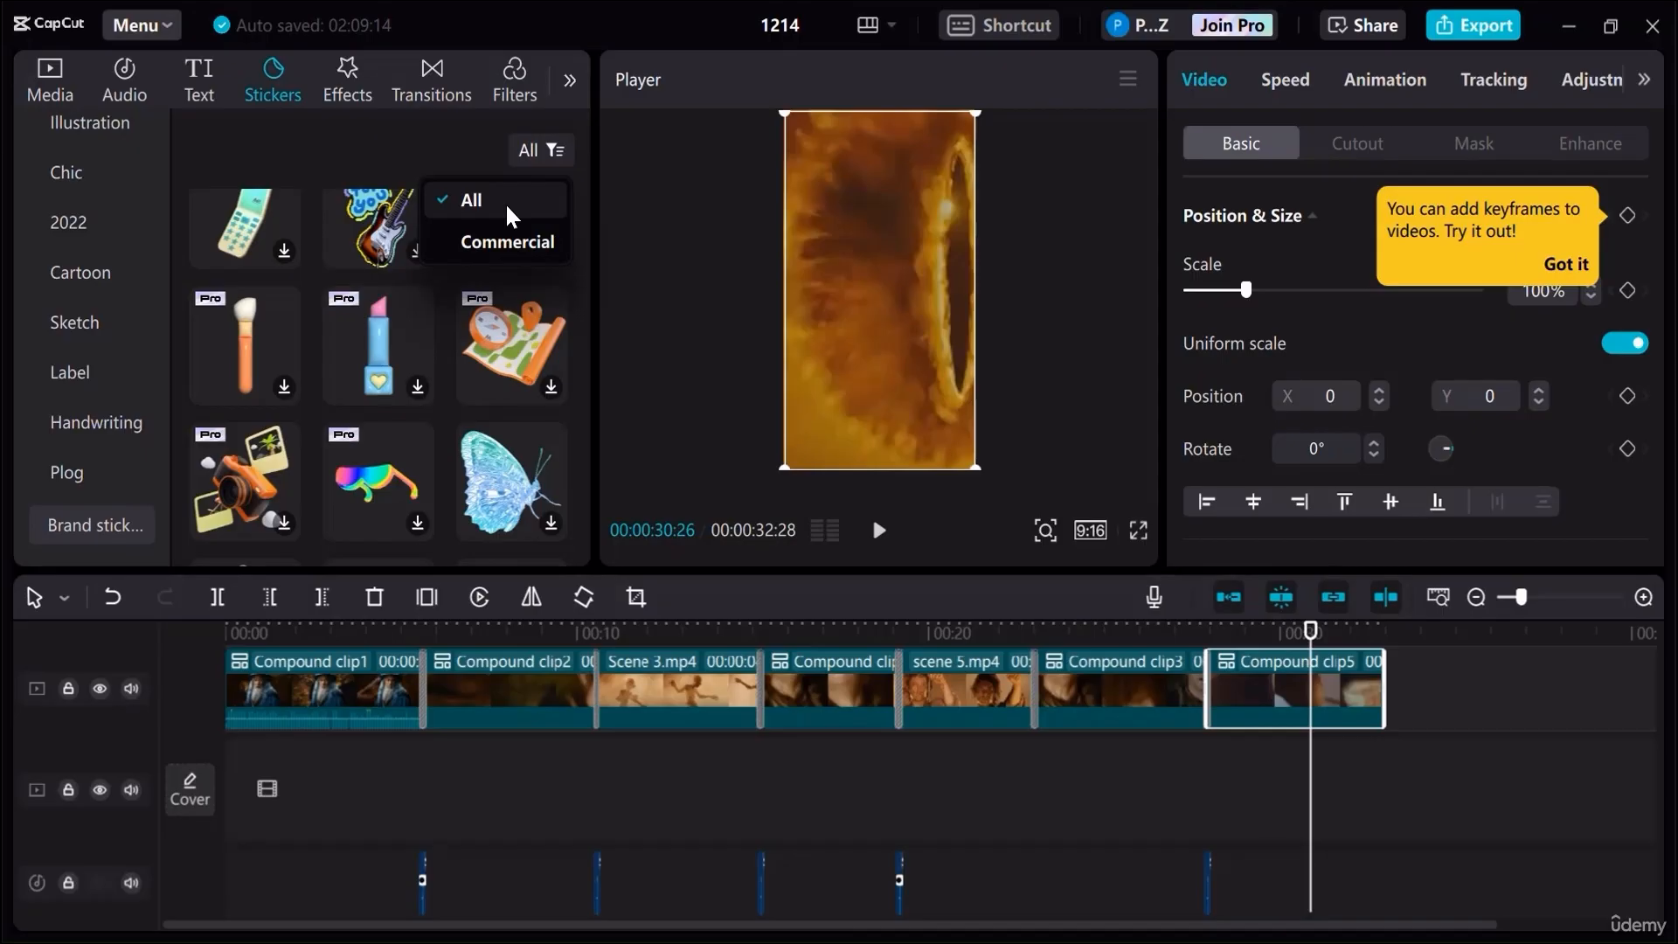
Find the red Subscribe sticker among the Trending stickers and try to place it on the video preview
scroll(112, 371, up, 10)
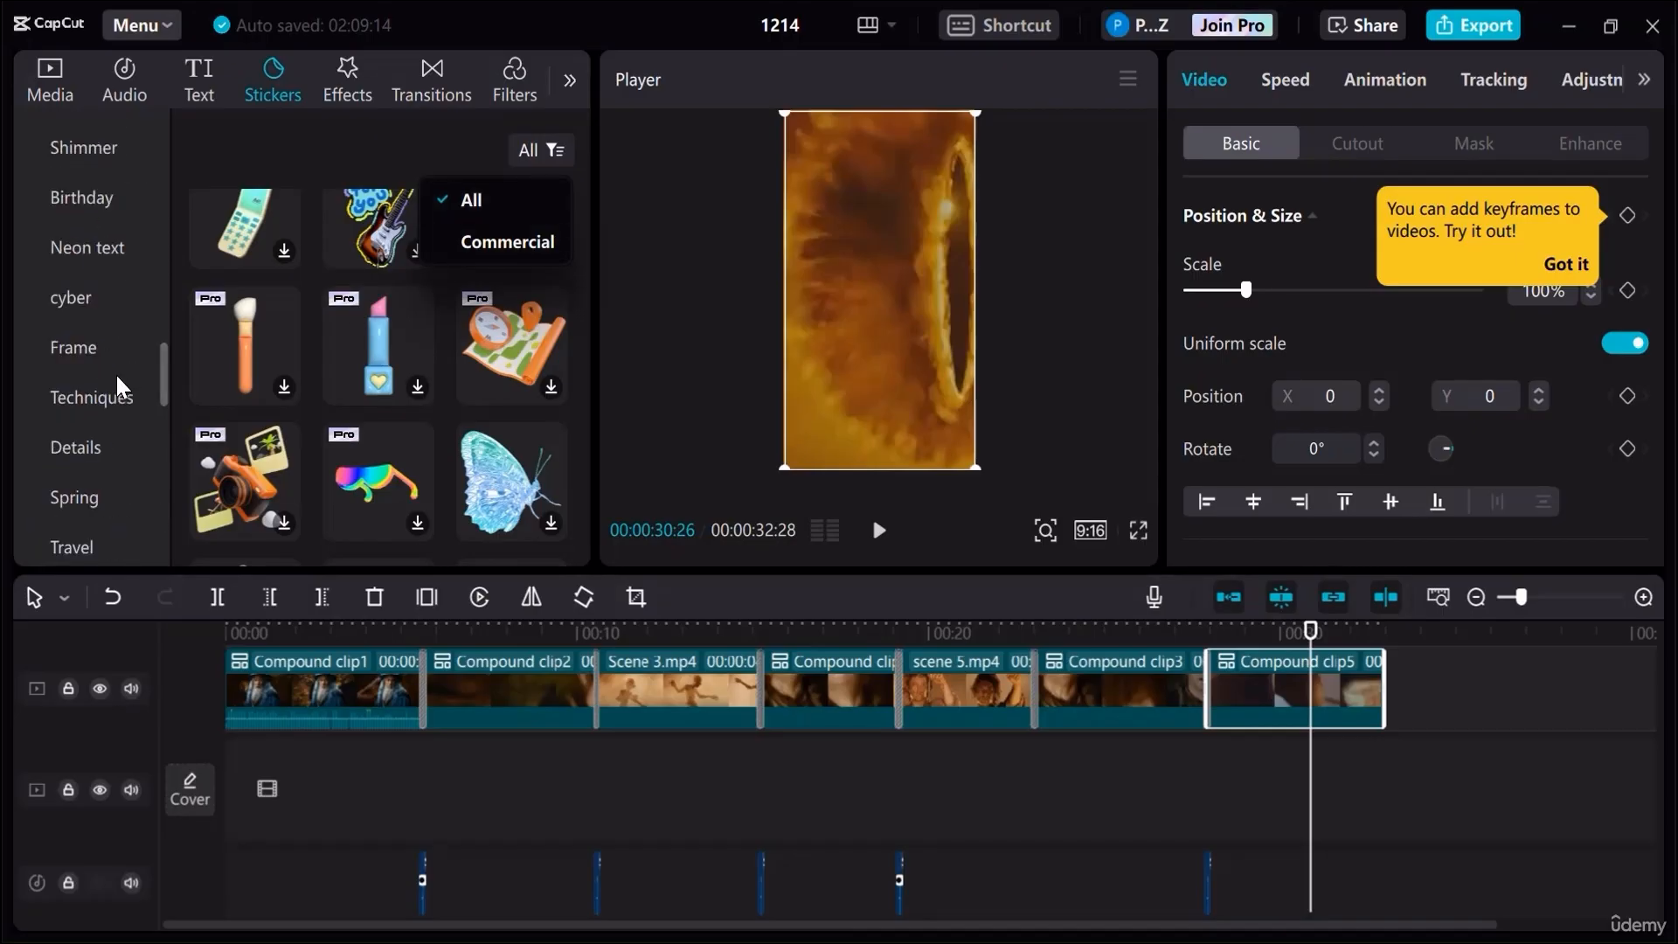
scroll(116, 378, up, 5)
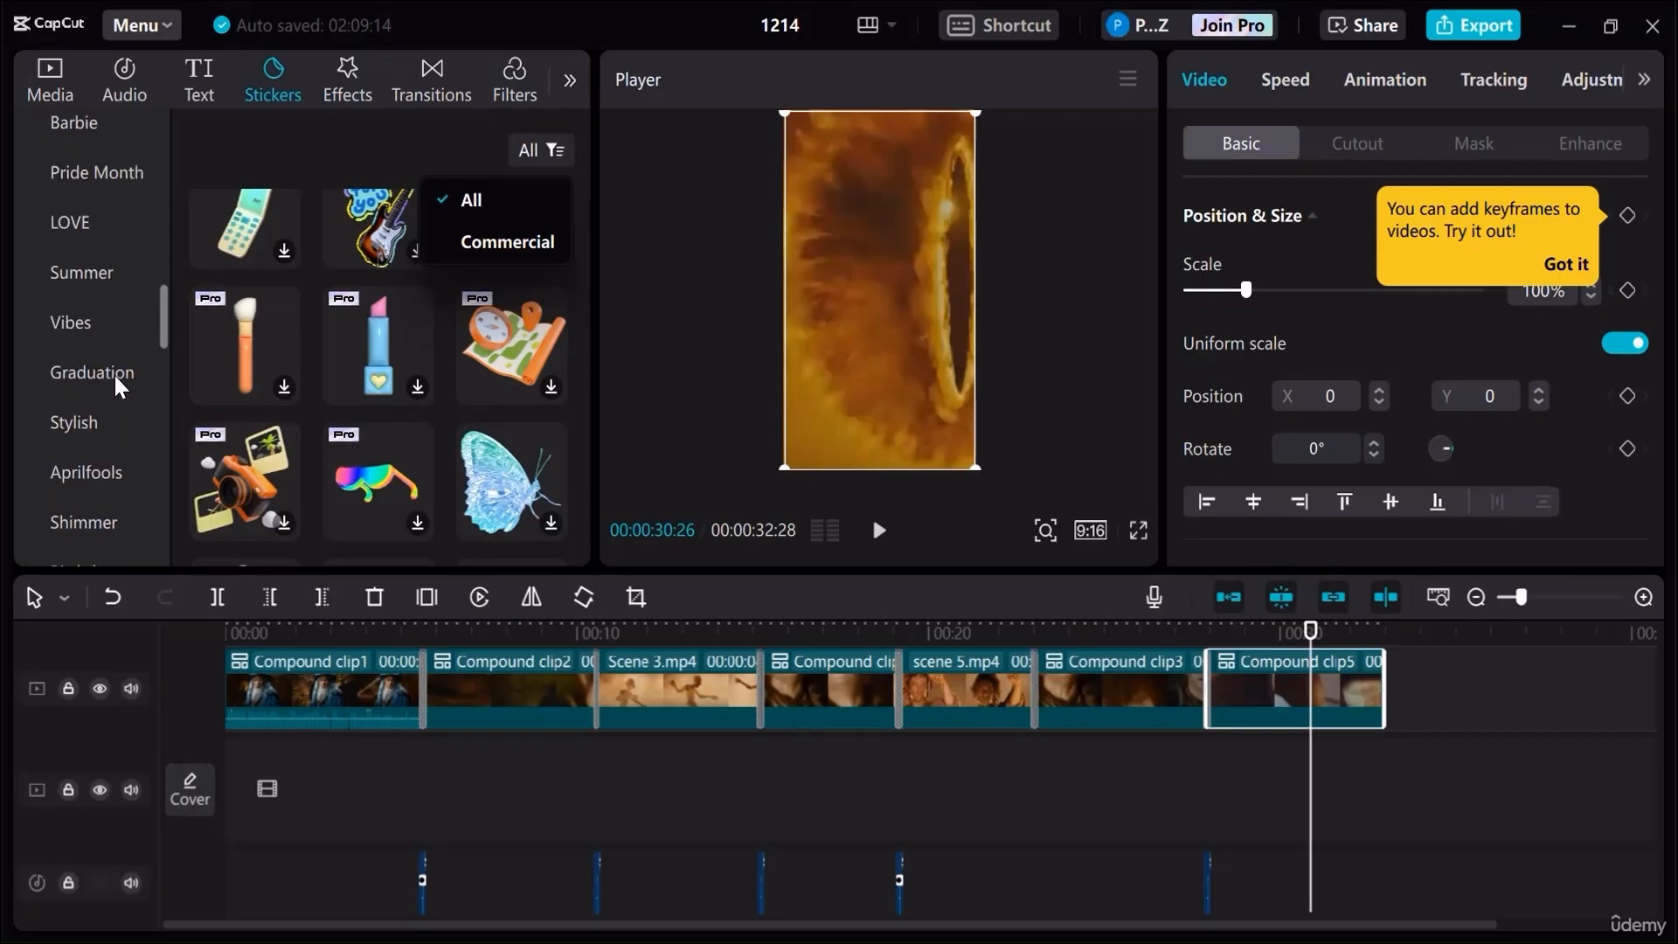
scroll(114, 372, up, 2)
scroll(426, 313, up, 5)
scroll(426, 313, down, 5)
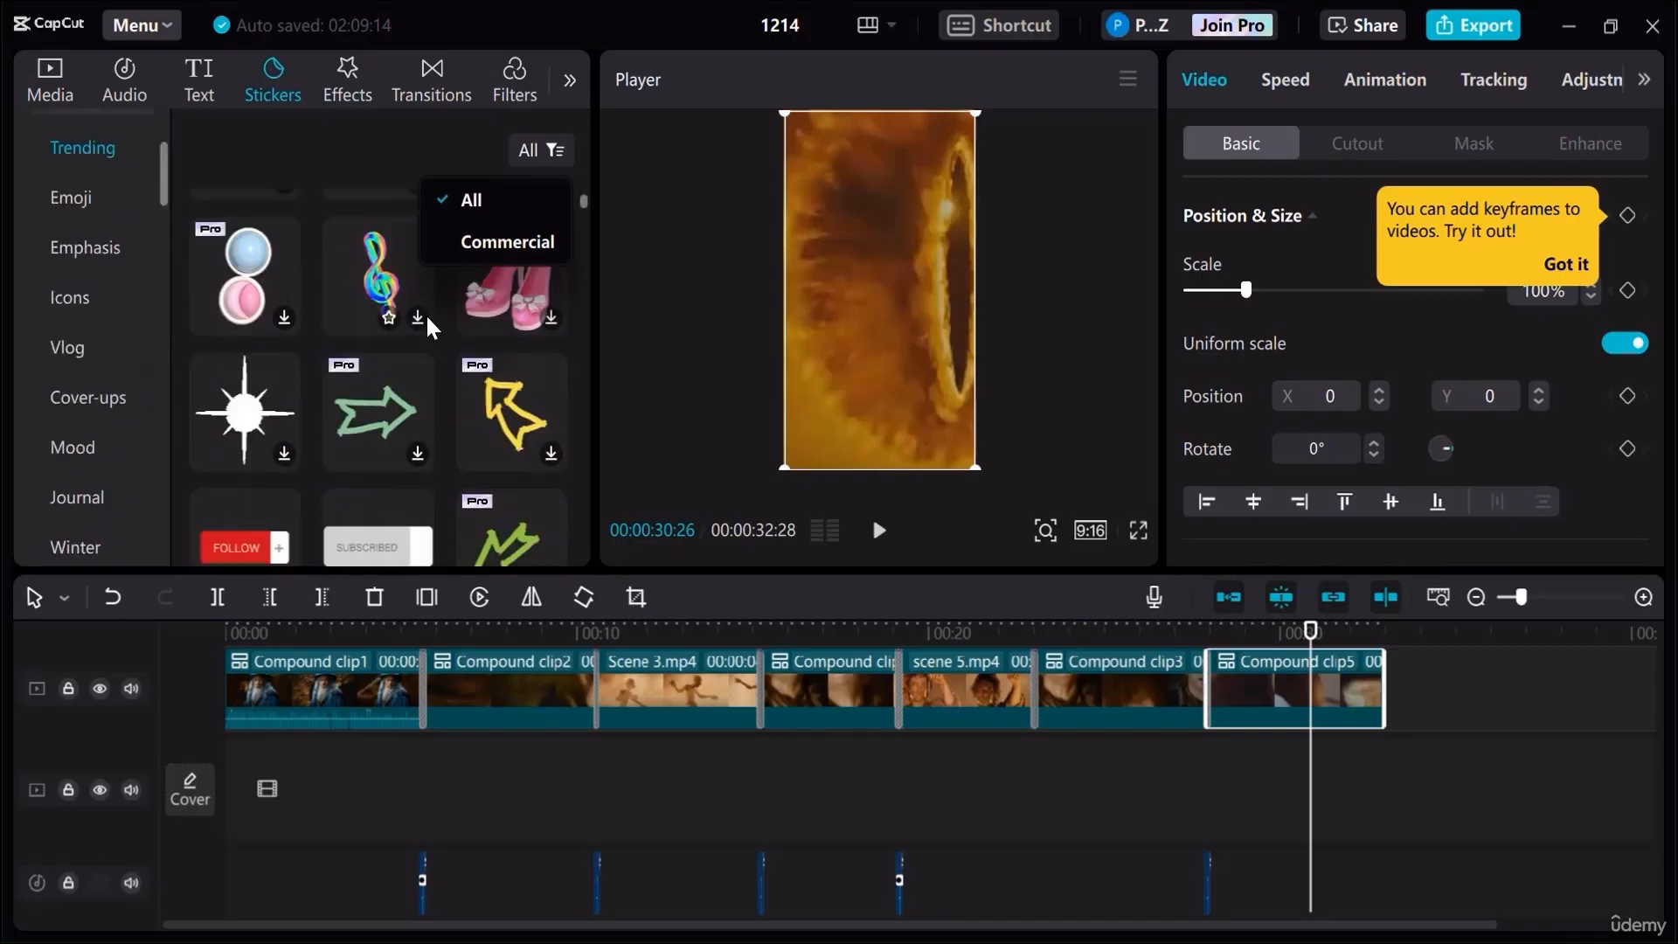
scroll(524, 350, up, 1)
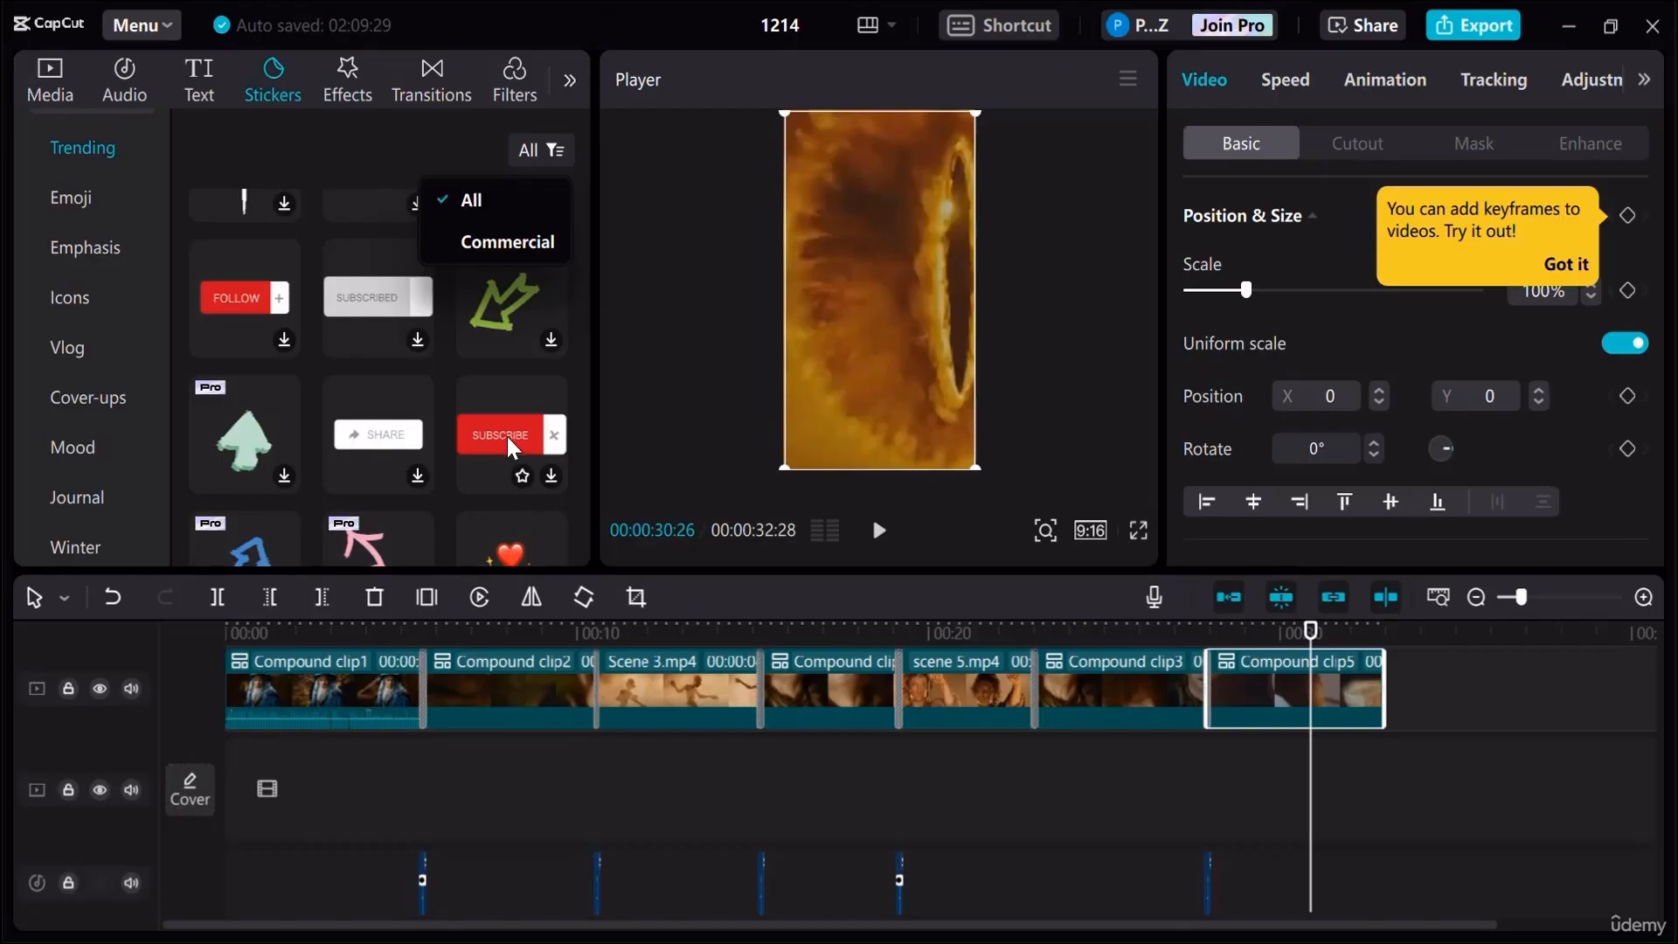
drag(507, 437, 863, 343)
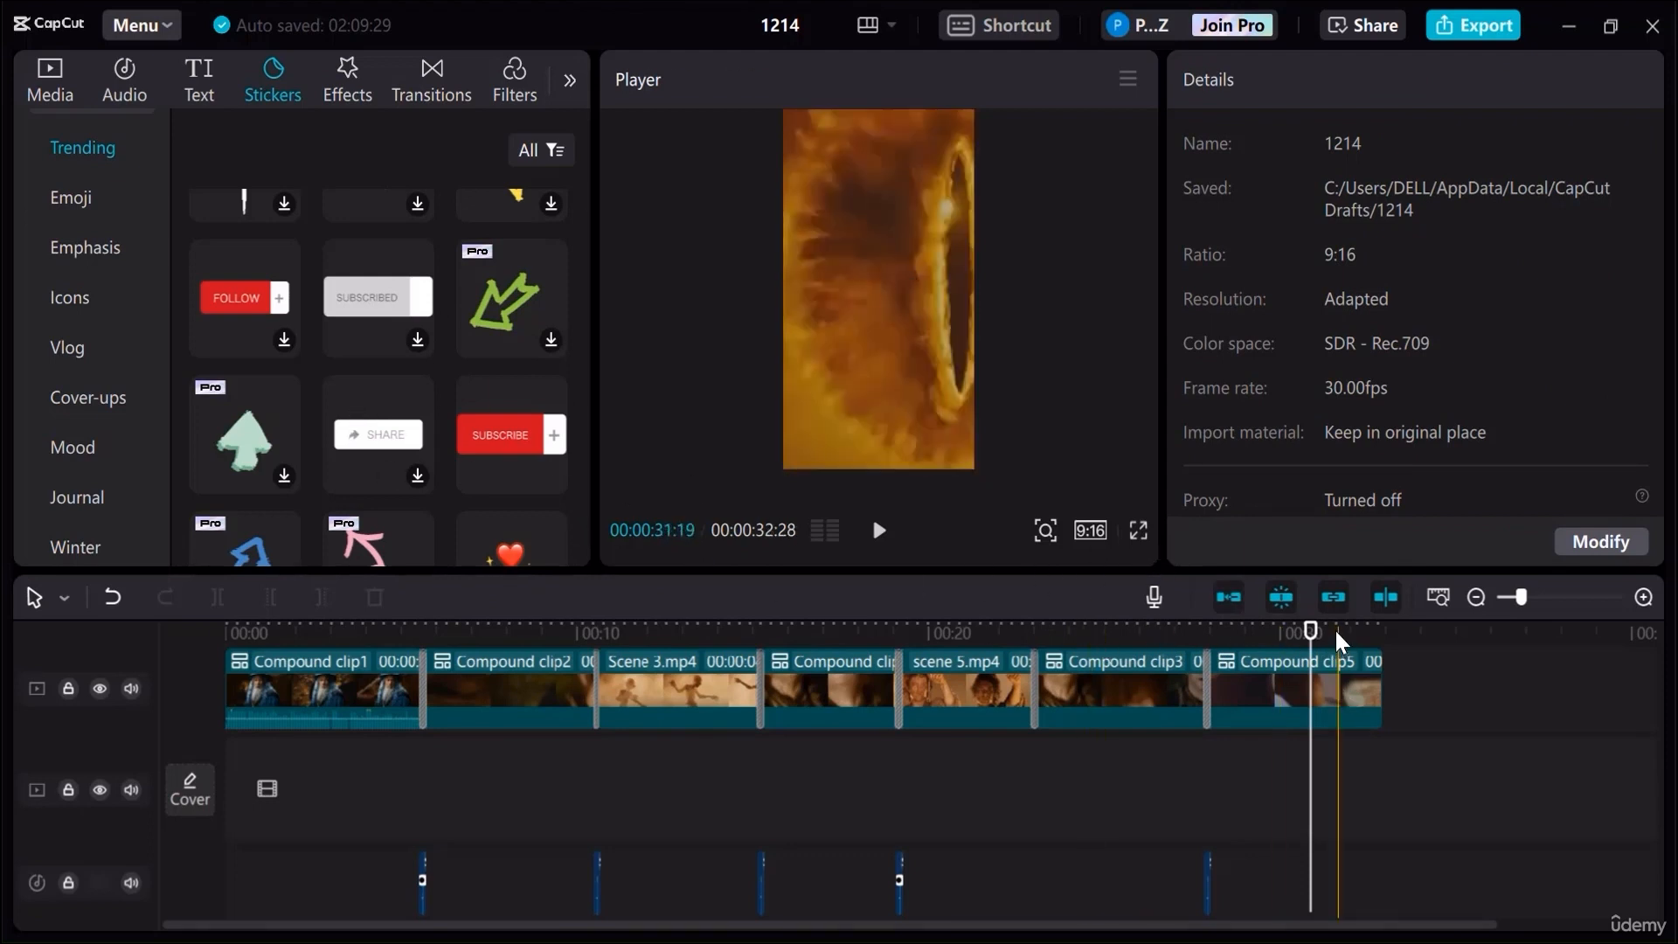
Play the ending of the video and split Compound clip5 at 00:00:30:18
click(1281, 643)
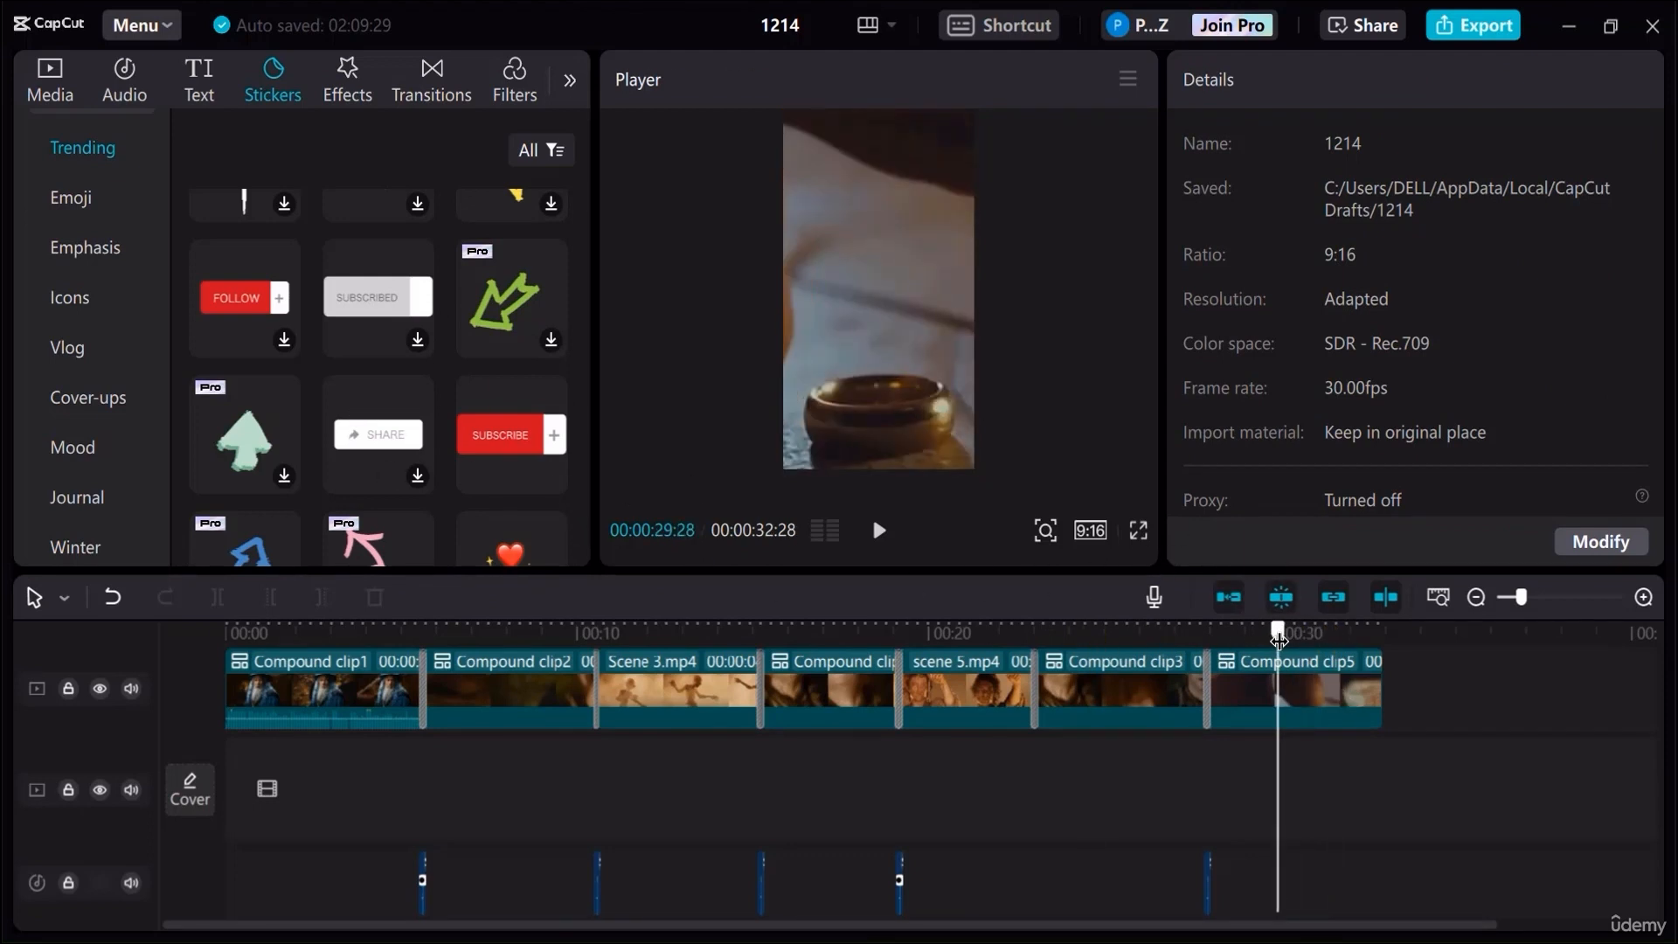
click(879, 529)
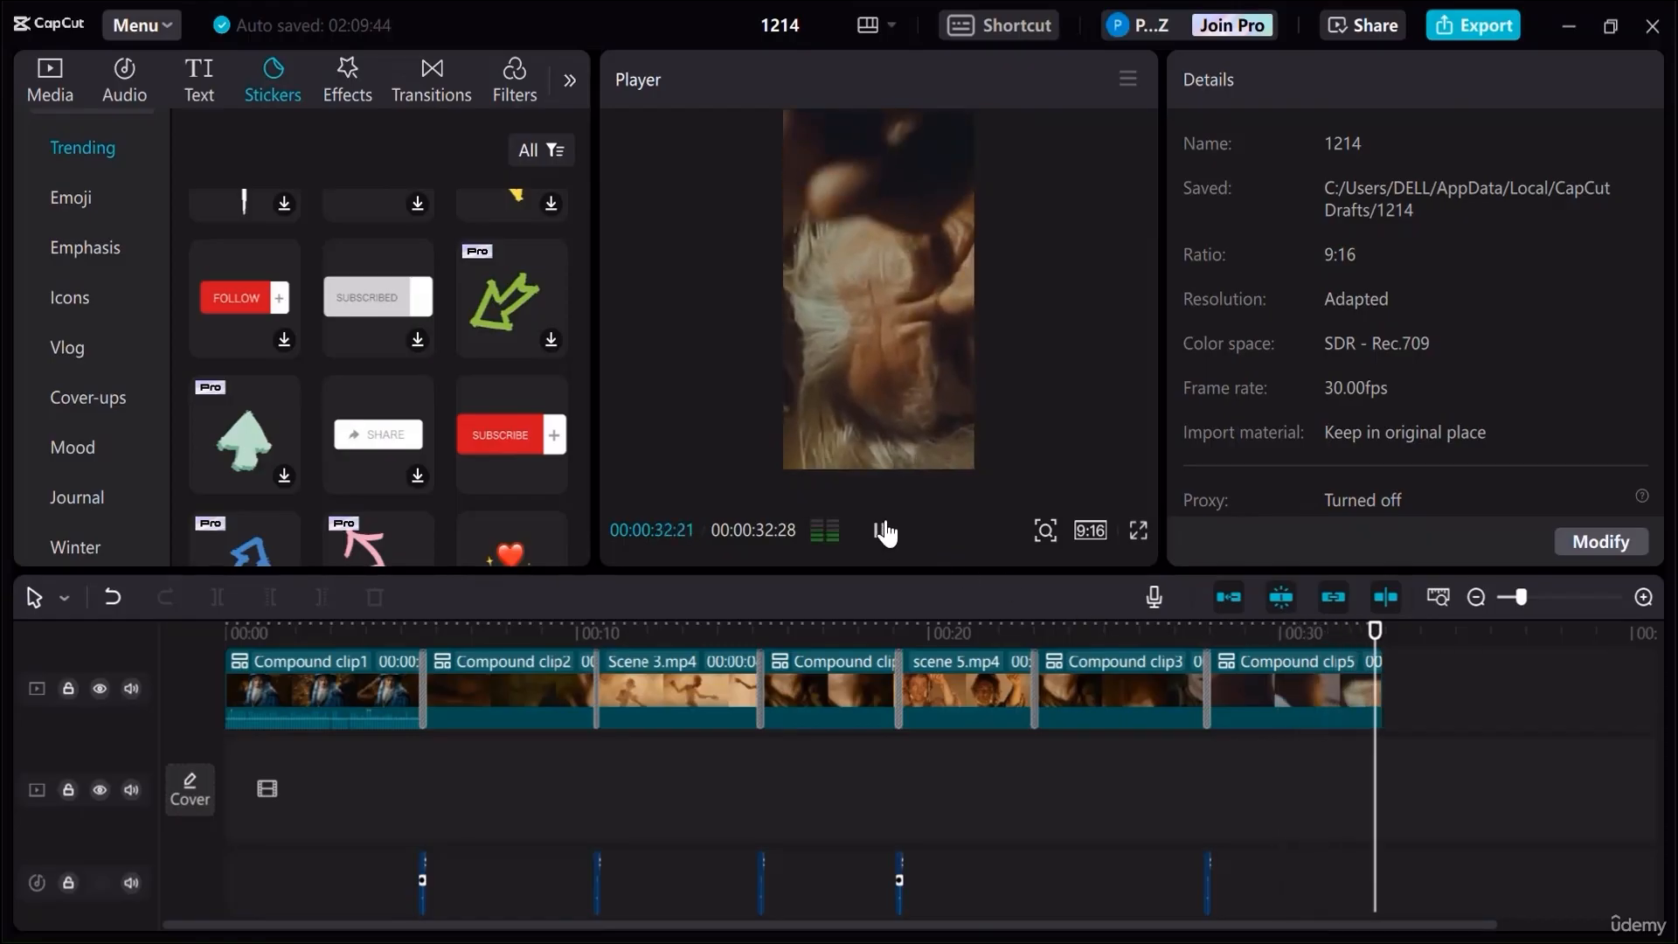
click(1208, 632)
drag(1209, 644, 1302, 645)
click(1286, 681)
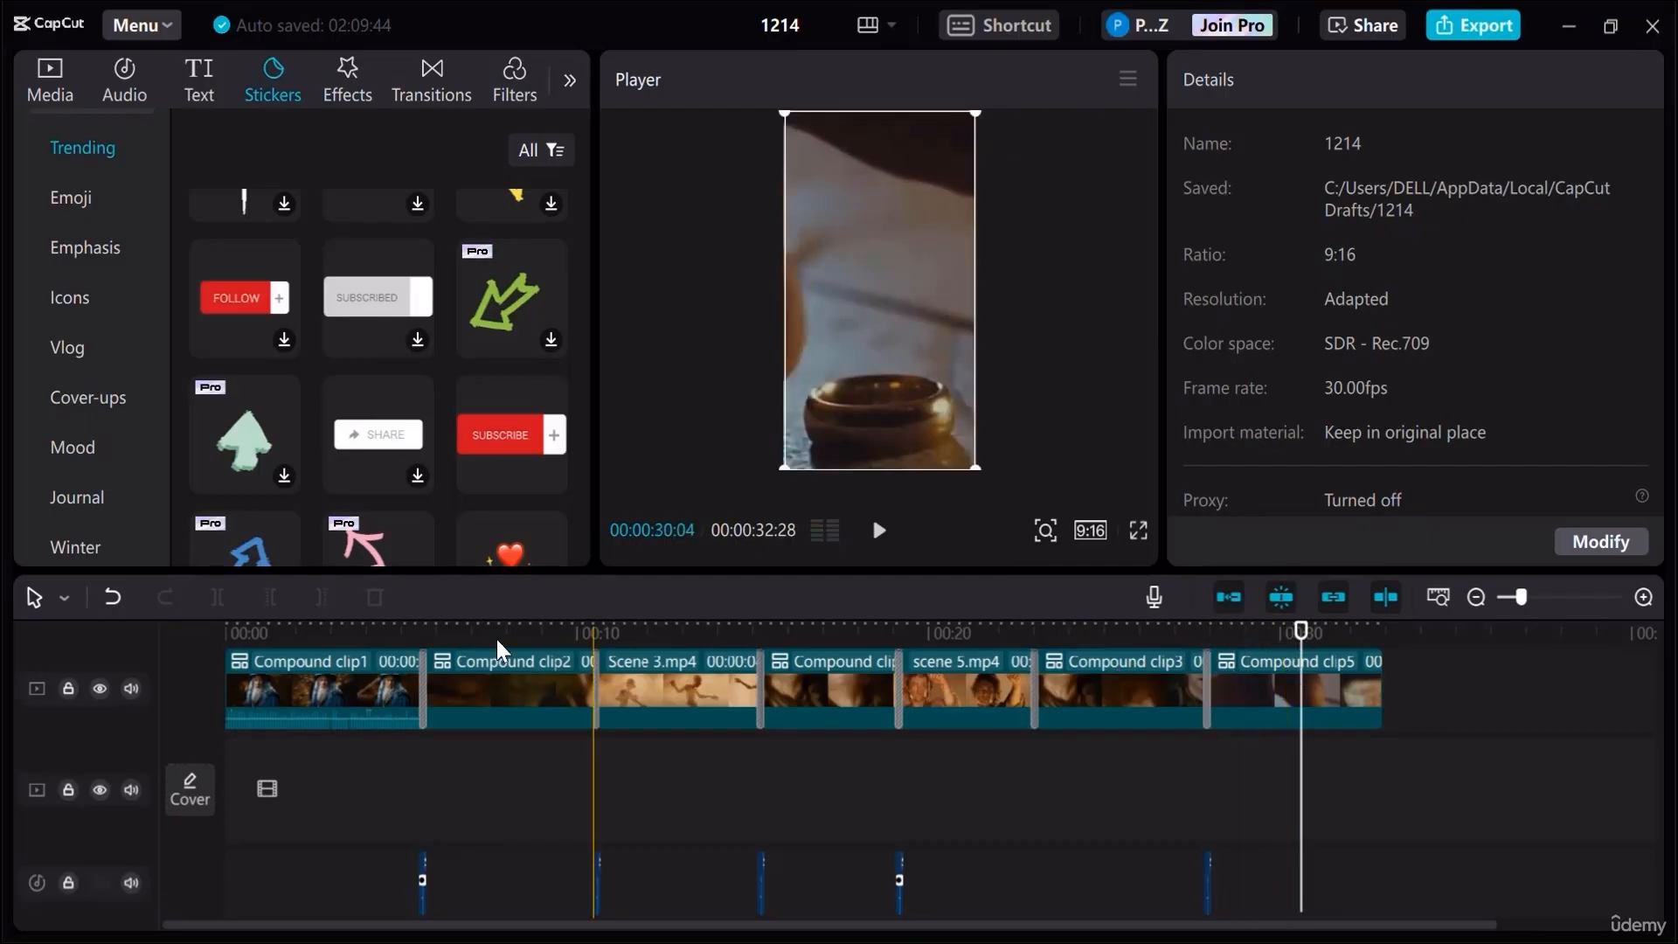
key(ctrl+b)
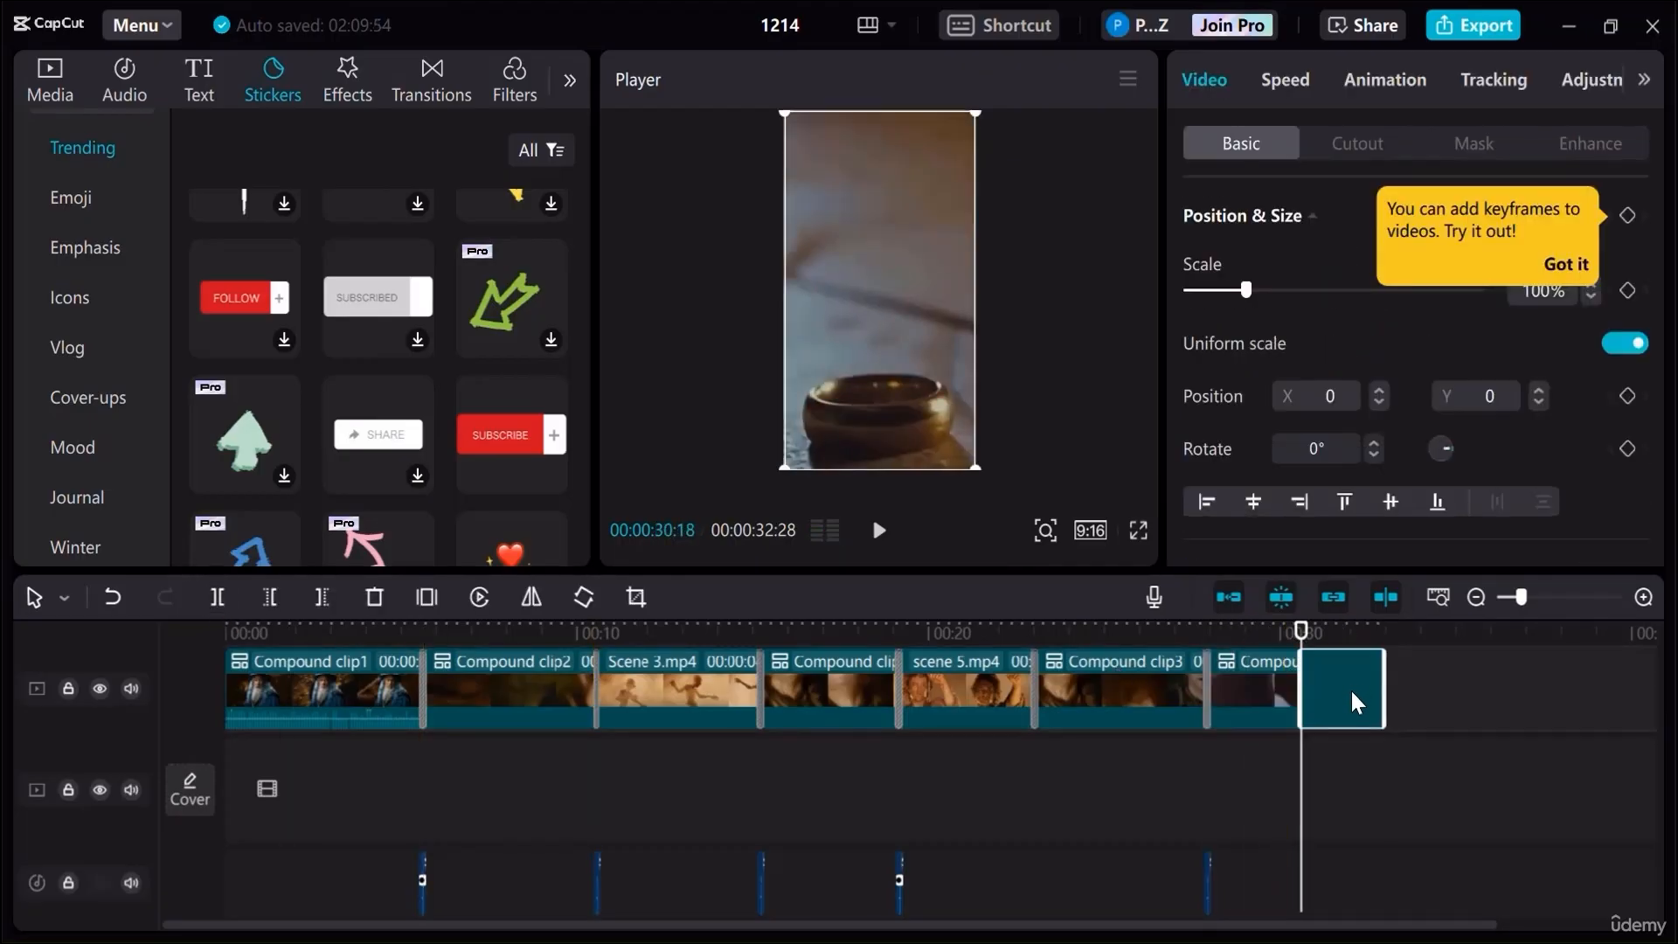
Add the red Subscribe sticker on a track above the video at 00:00:30:18 and trim it to the video's end
drag(499, 442, 856, 370)
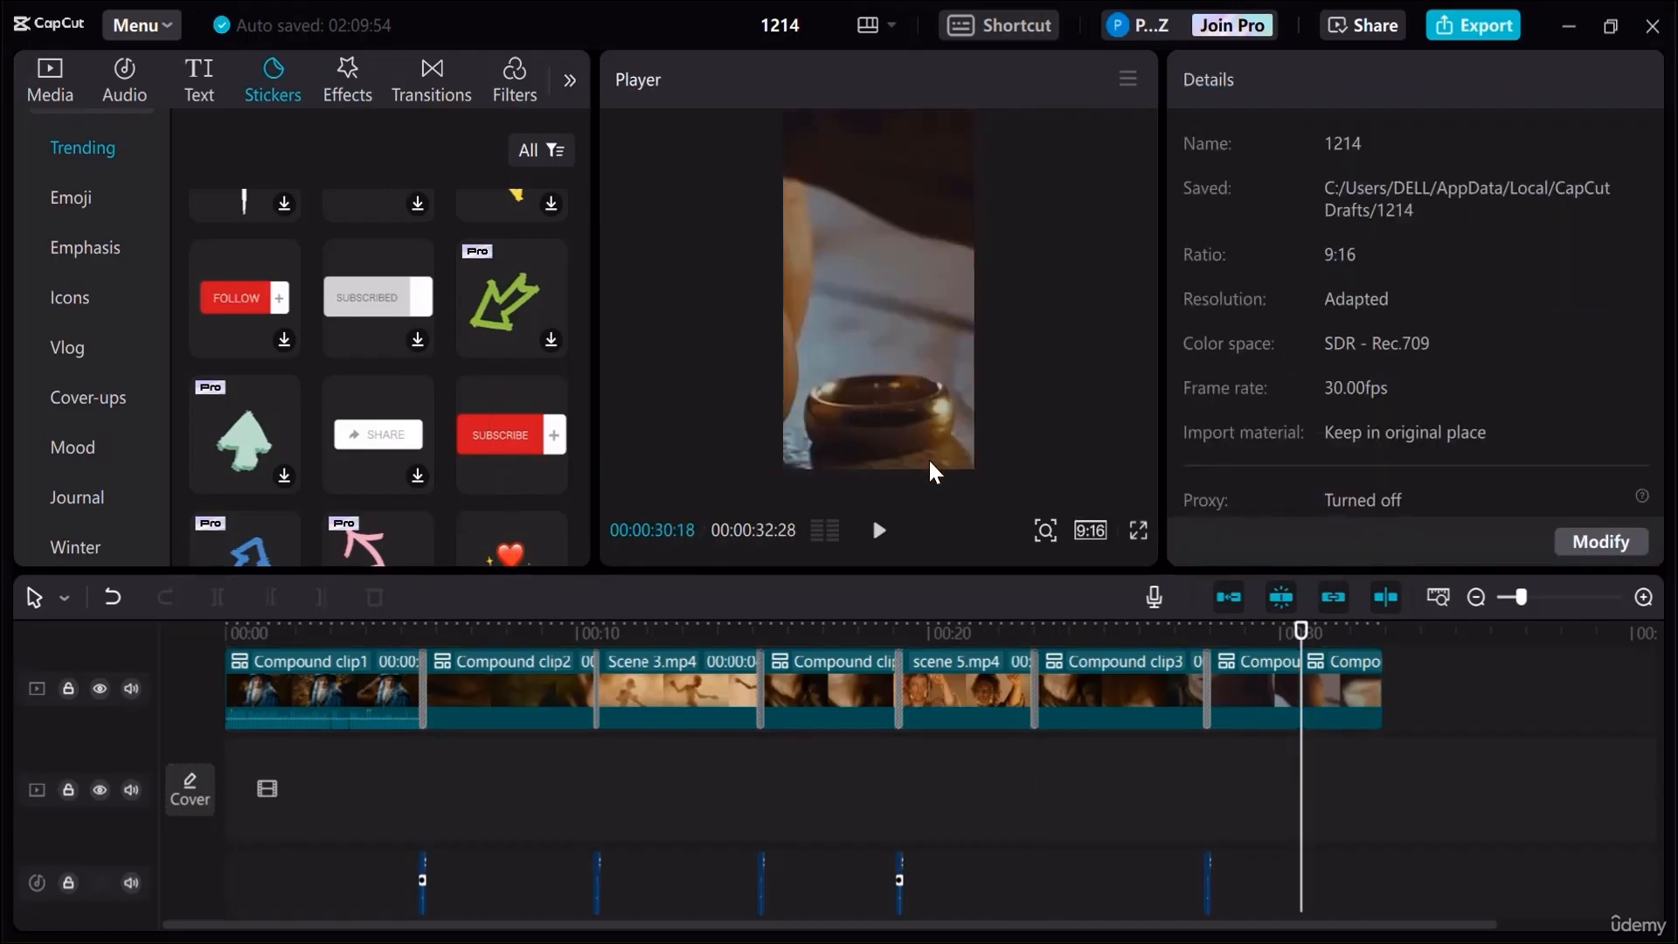
scroll(1463, 715, up, 1)
drag(482, 463, 1316, 689)
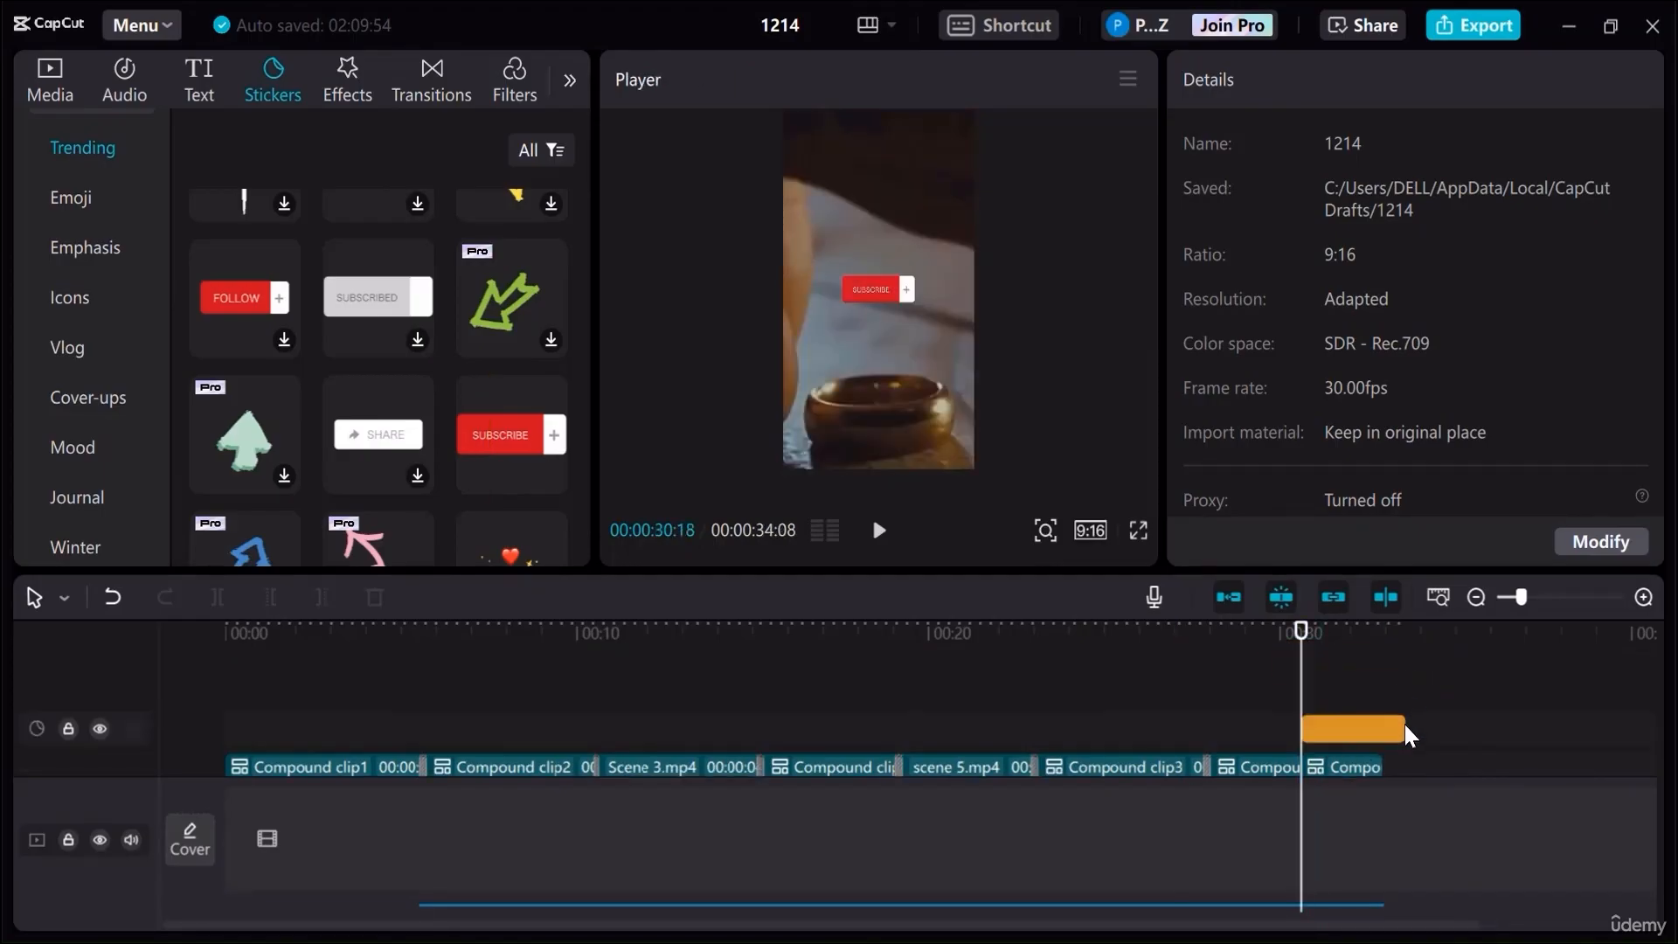
click(1402, 721)
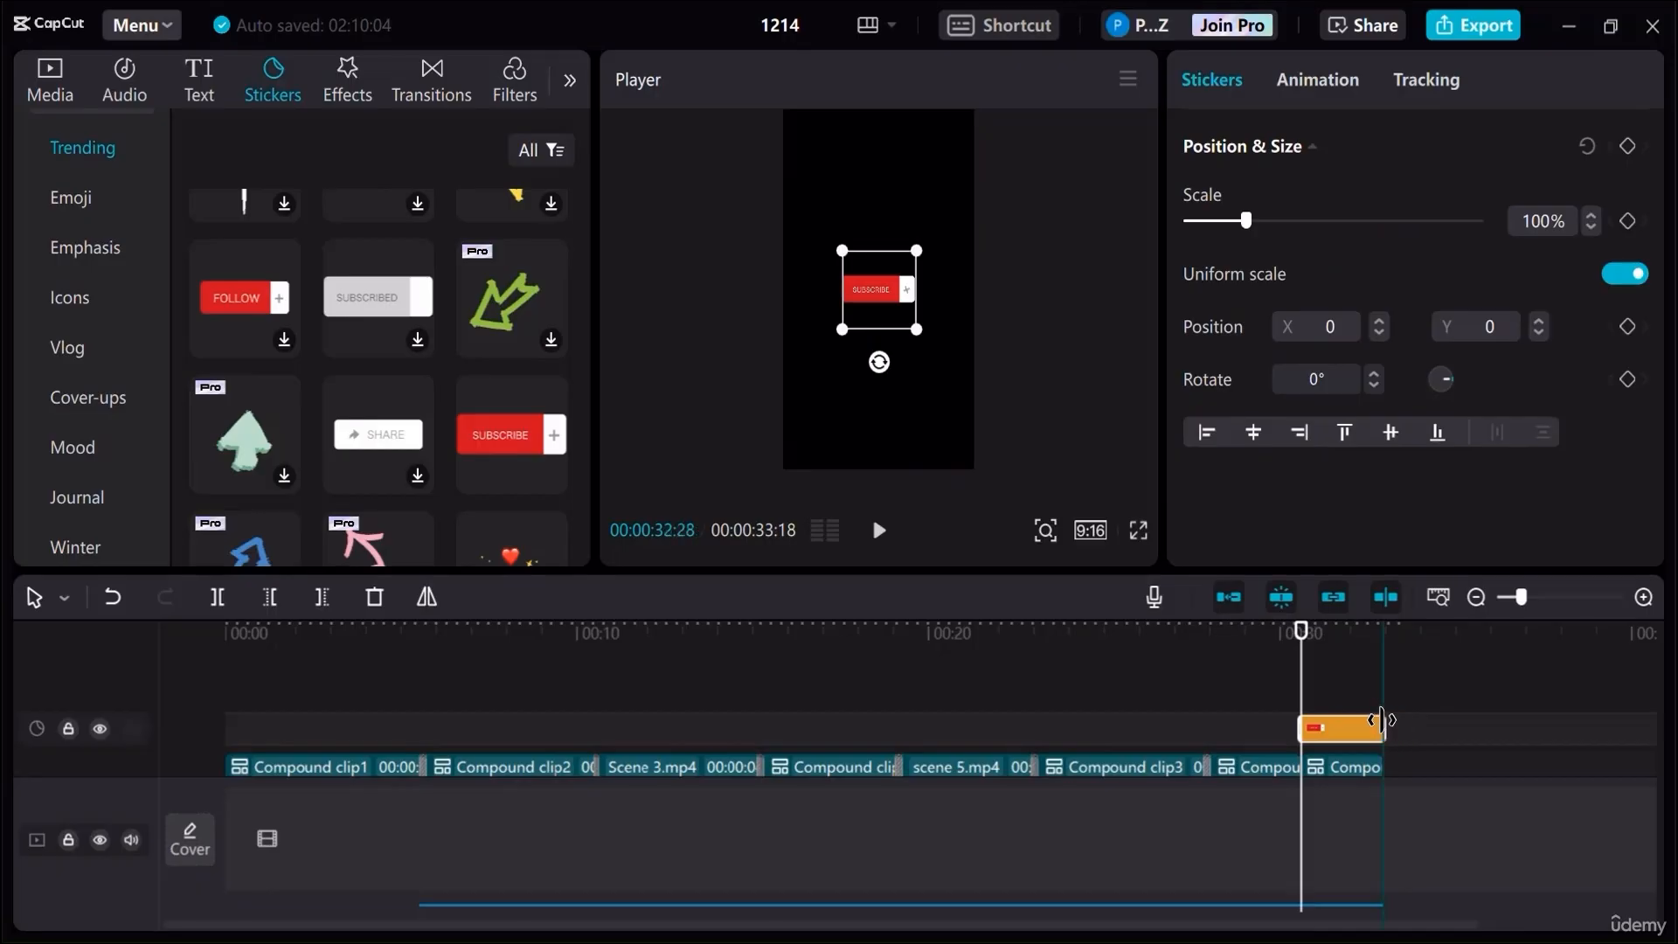
drag(1377, 719, 1379, 720)
Enlarge the Subscribe sticker to about 206%, move it down to about Y -881, and give it the Bounce In animation
drag(919, 332, 874, 364)
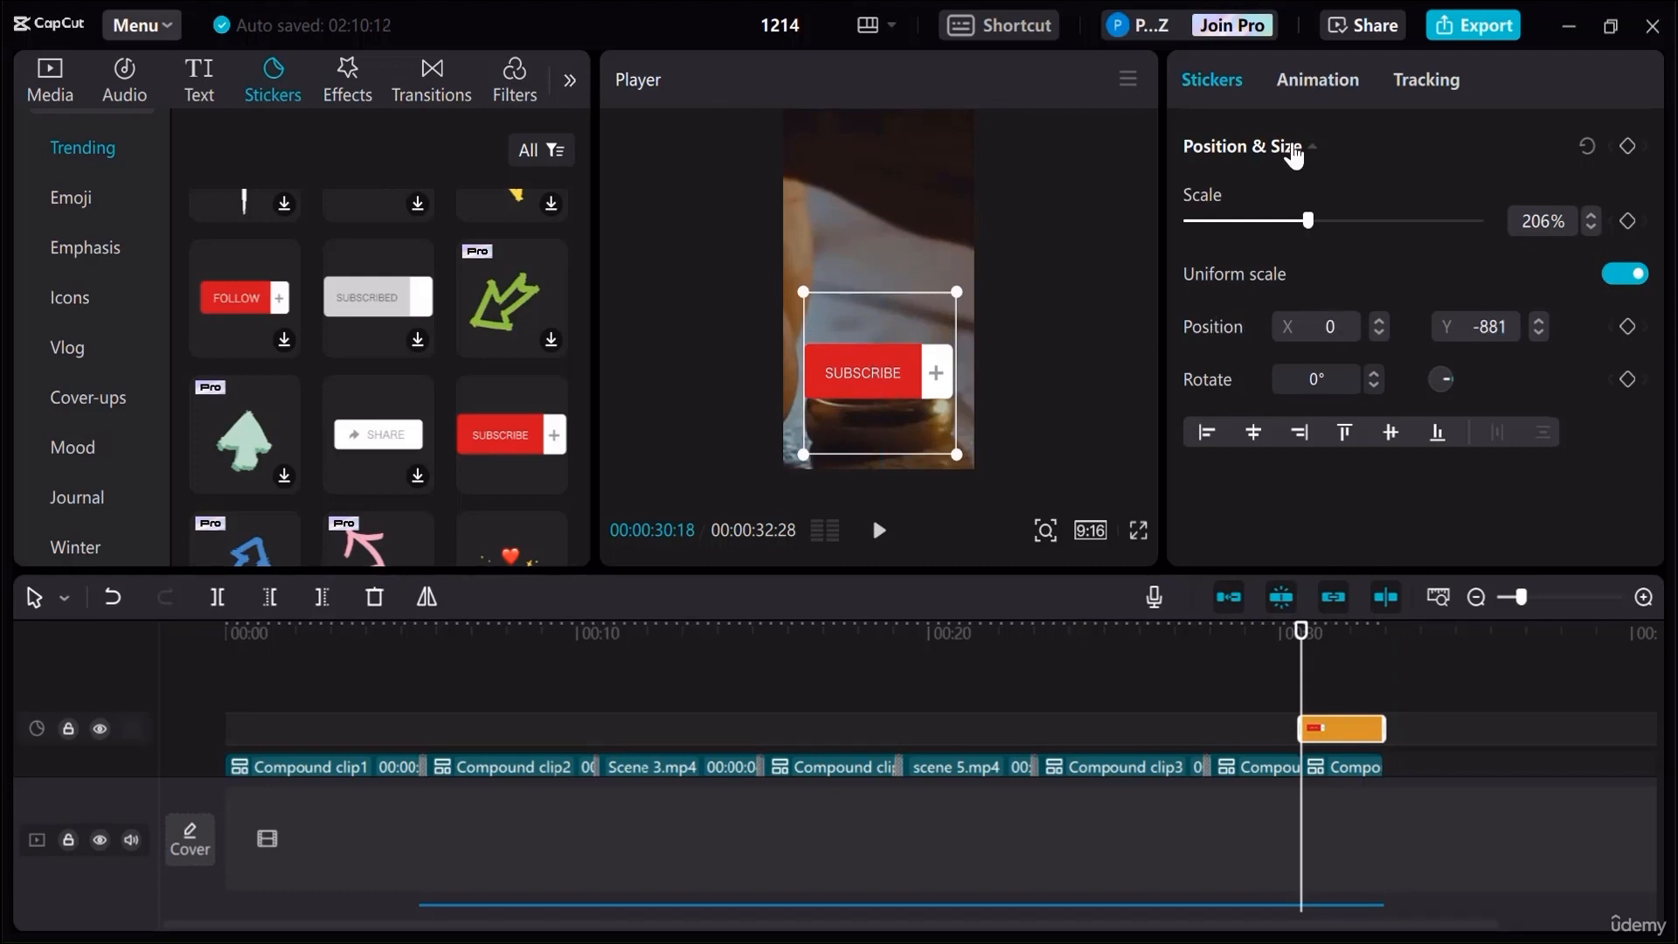
click(1311, 77)
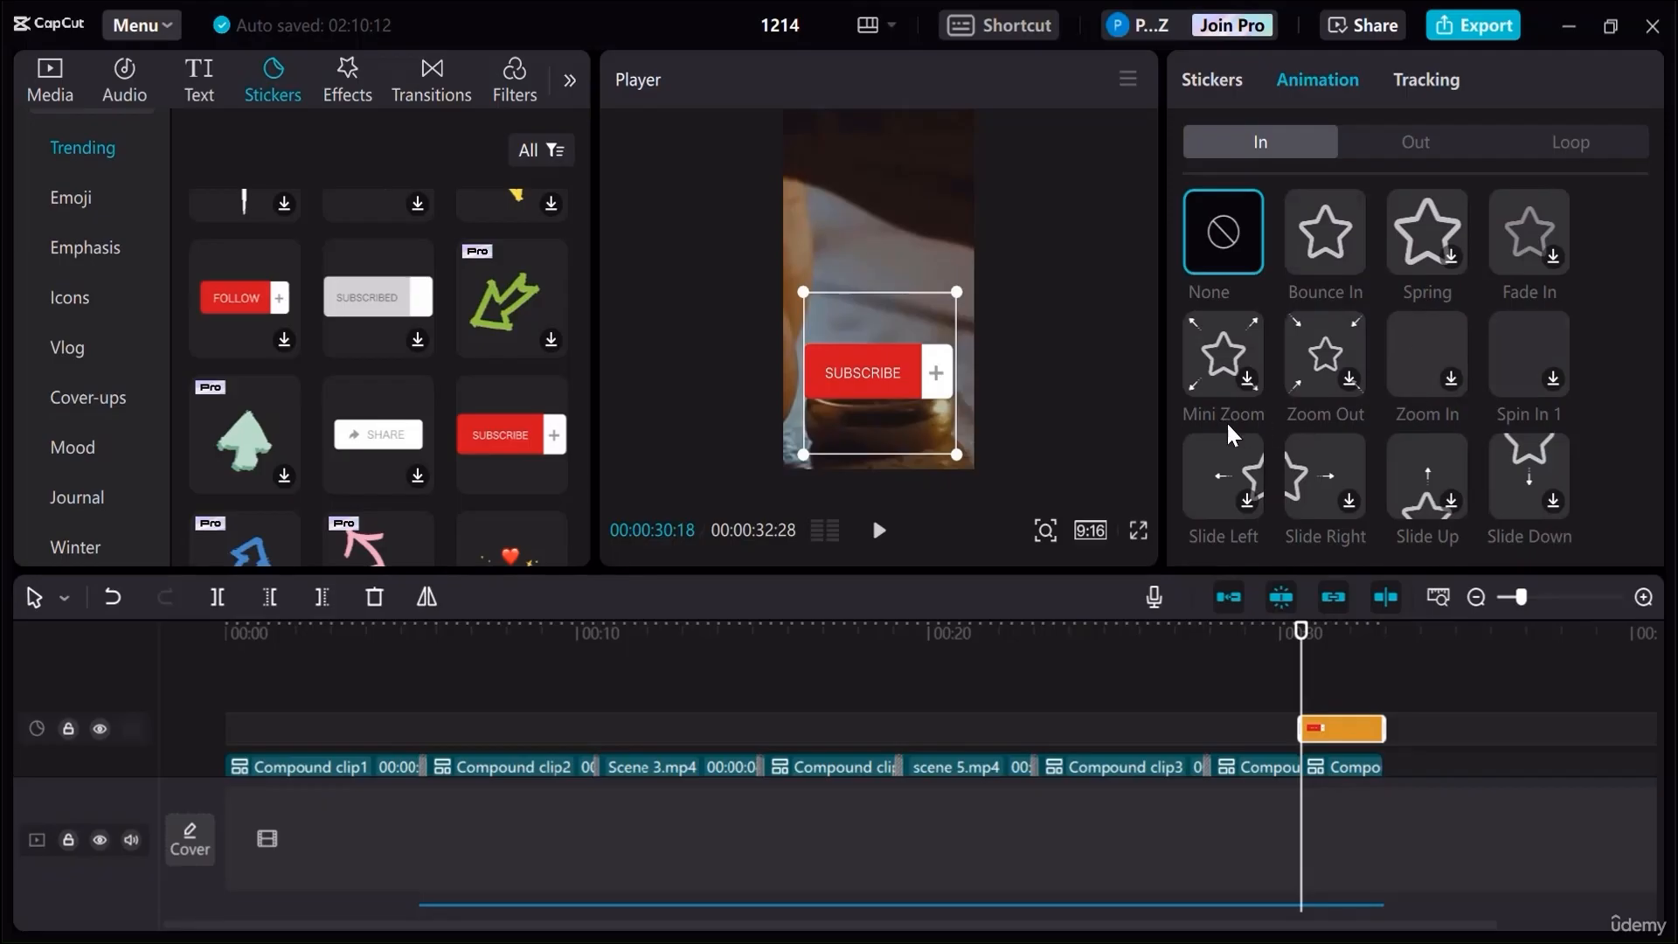
click(1325, 227)
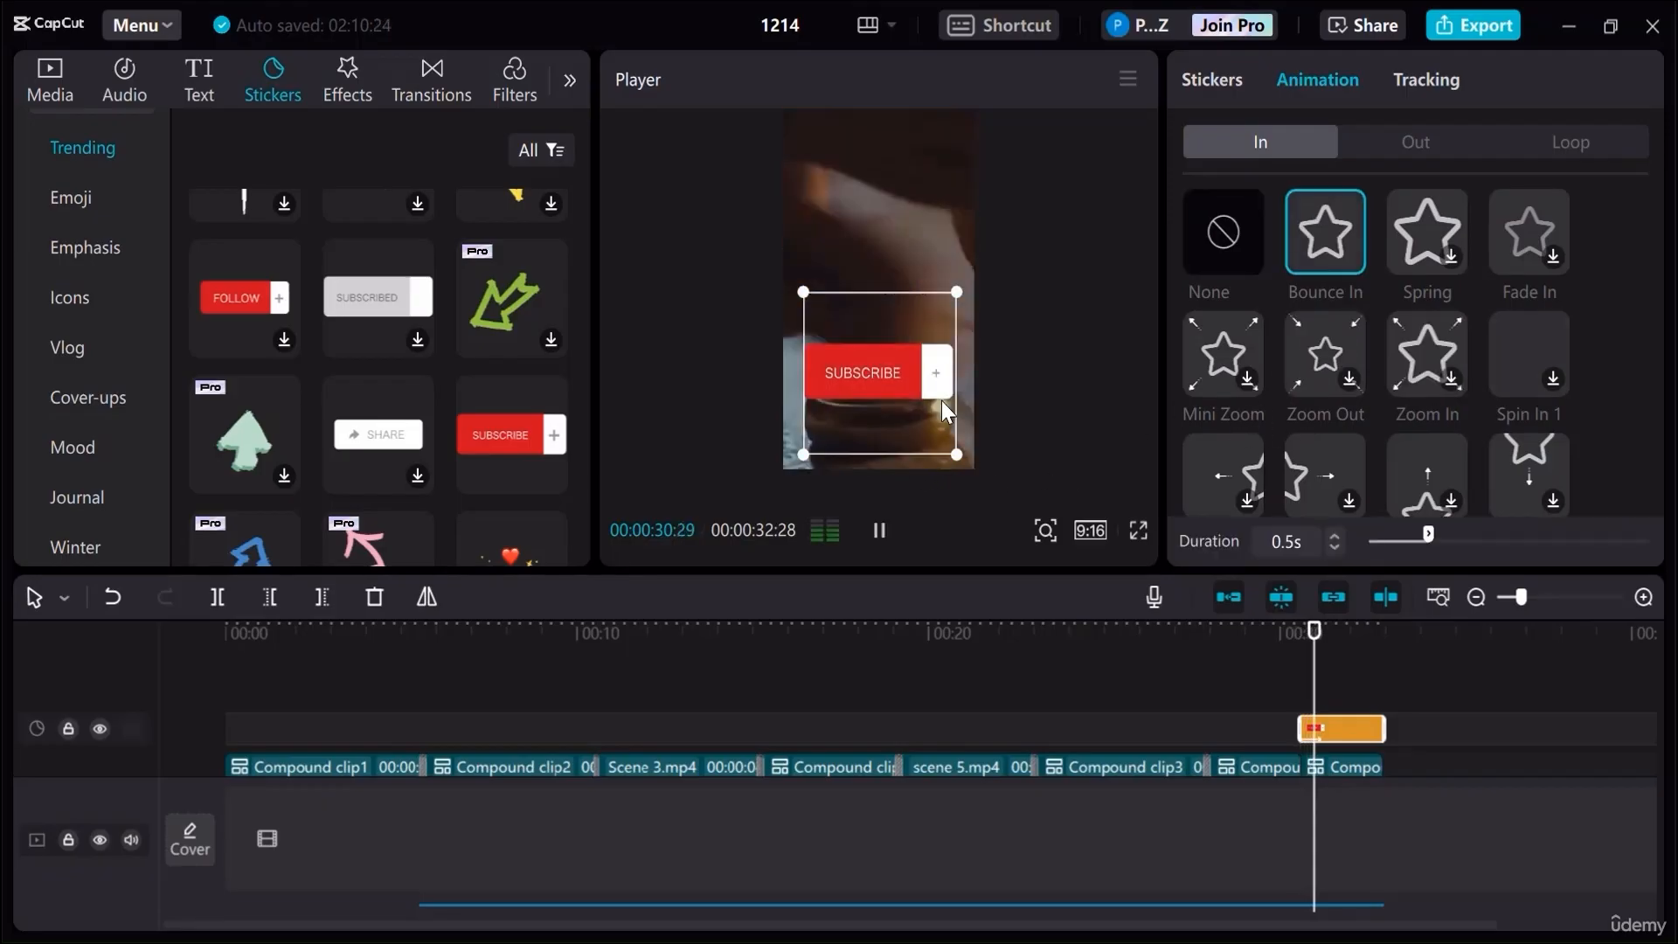
Return the playhead to the start of the video at 00:00:00:00
drag(1321, 634, 480, 631)
click(1475, 597)
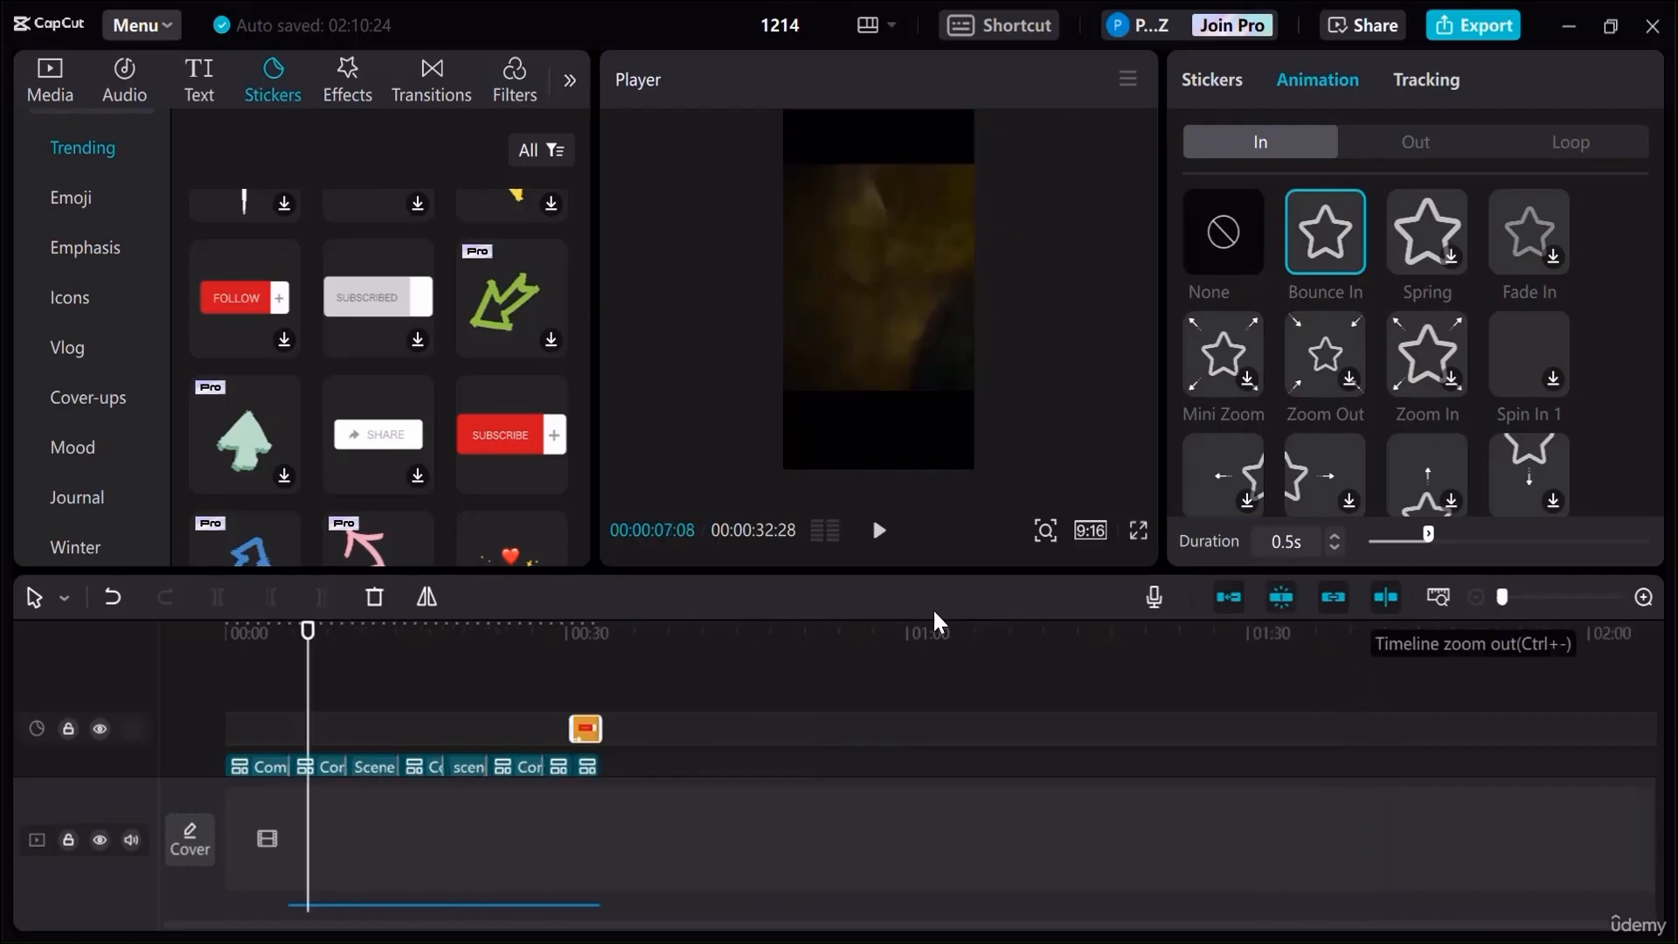
click(301, 633)
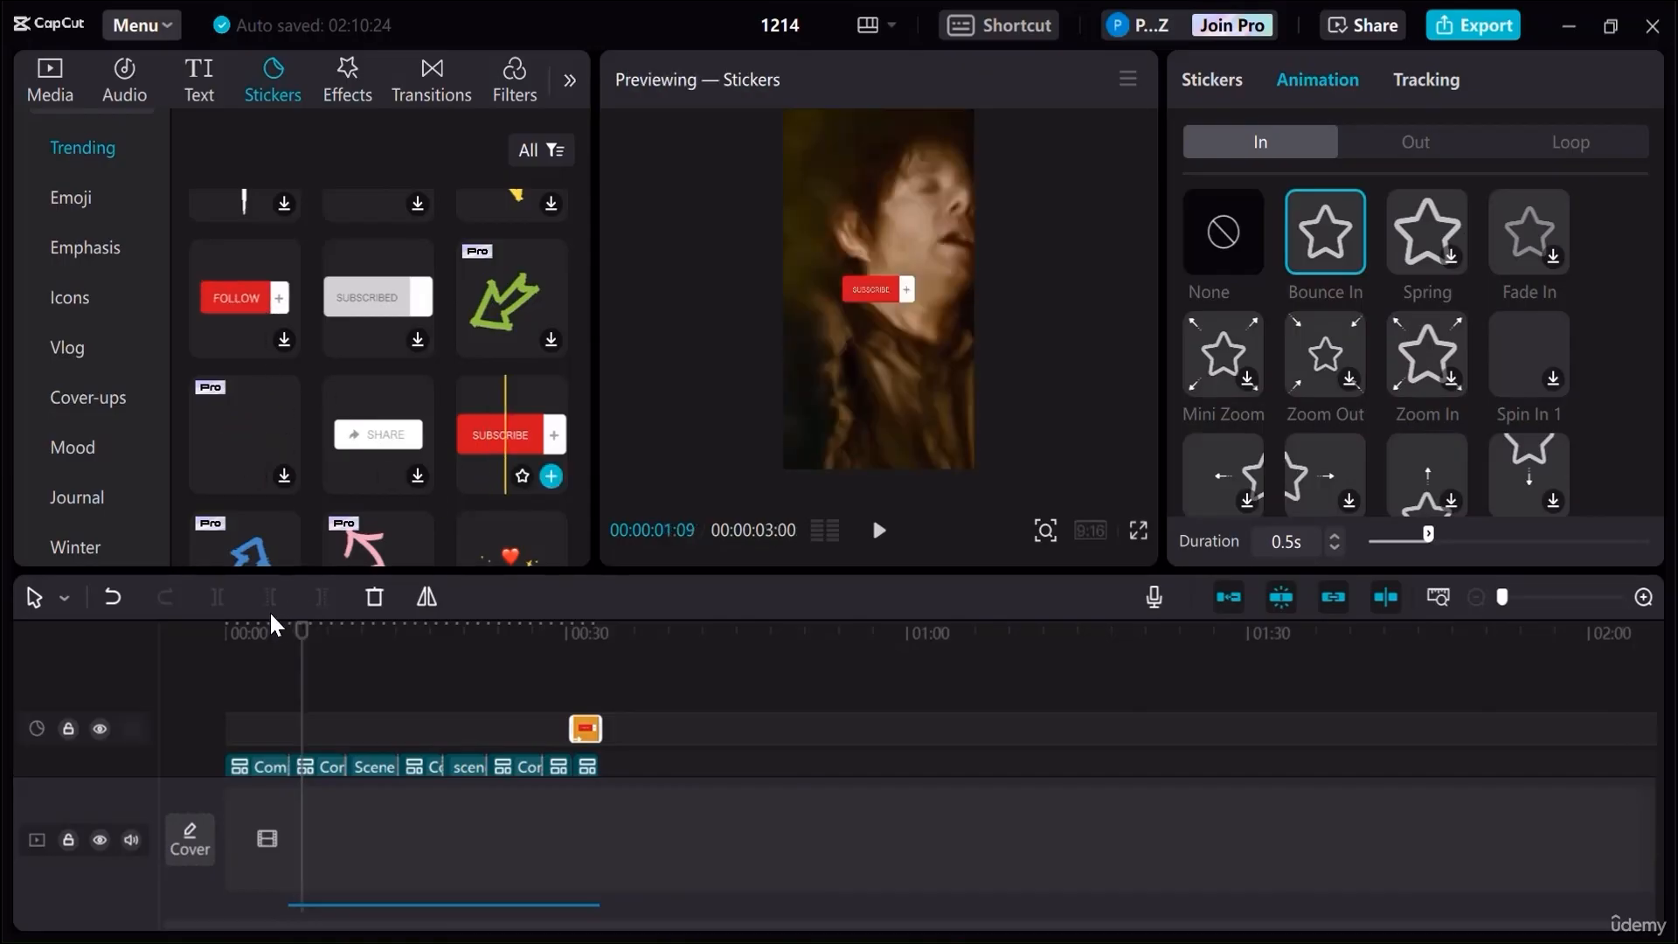
drag(298, 647, 104, 637)
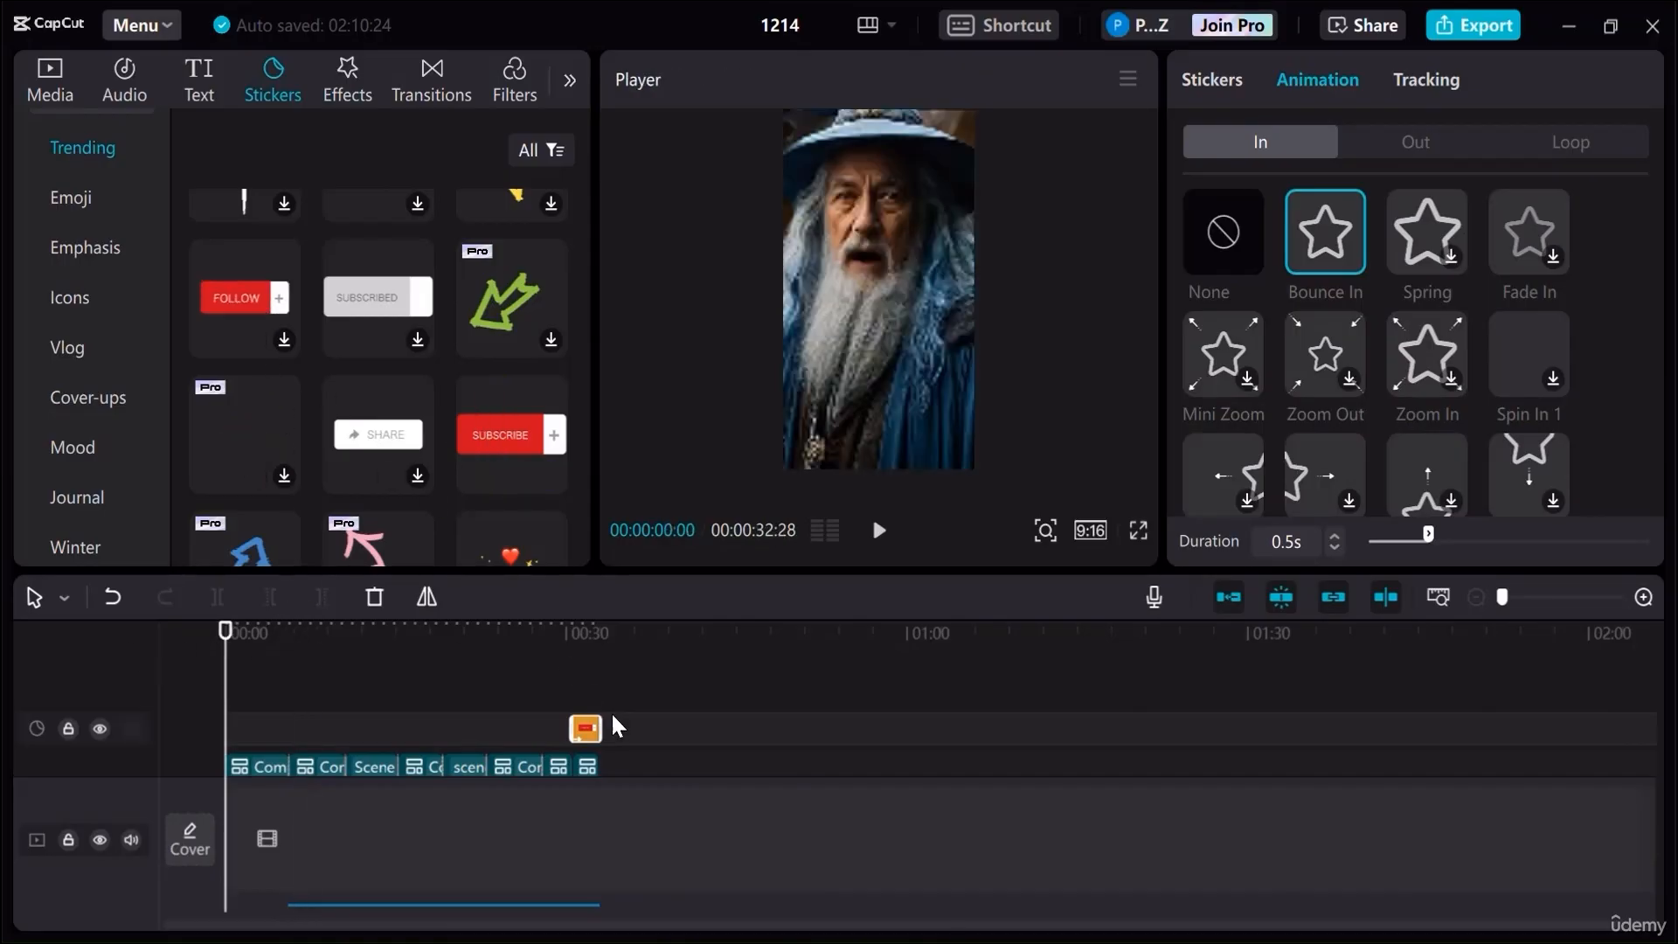
Import the music file let-the-mystery-unfold-122118.mp3 and place it on a new audio track below the voiceovers, from the start
scroll(646, 748, down, 1)
scroll(646, 748, down, 1)
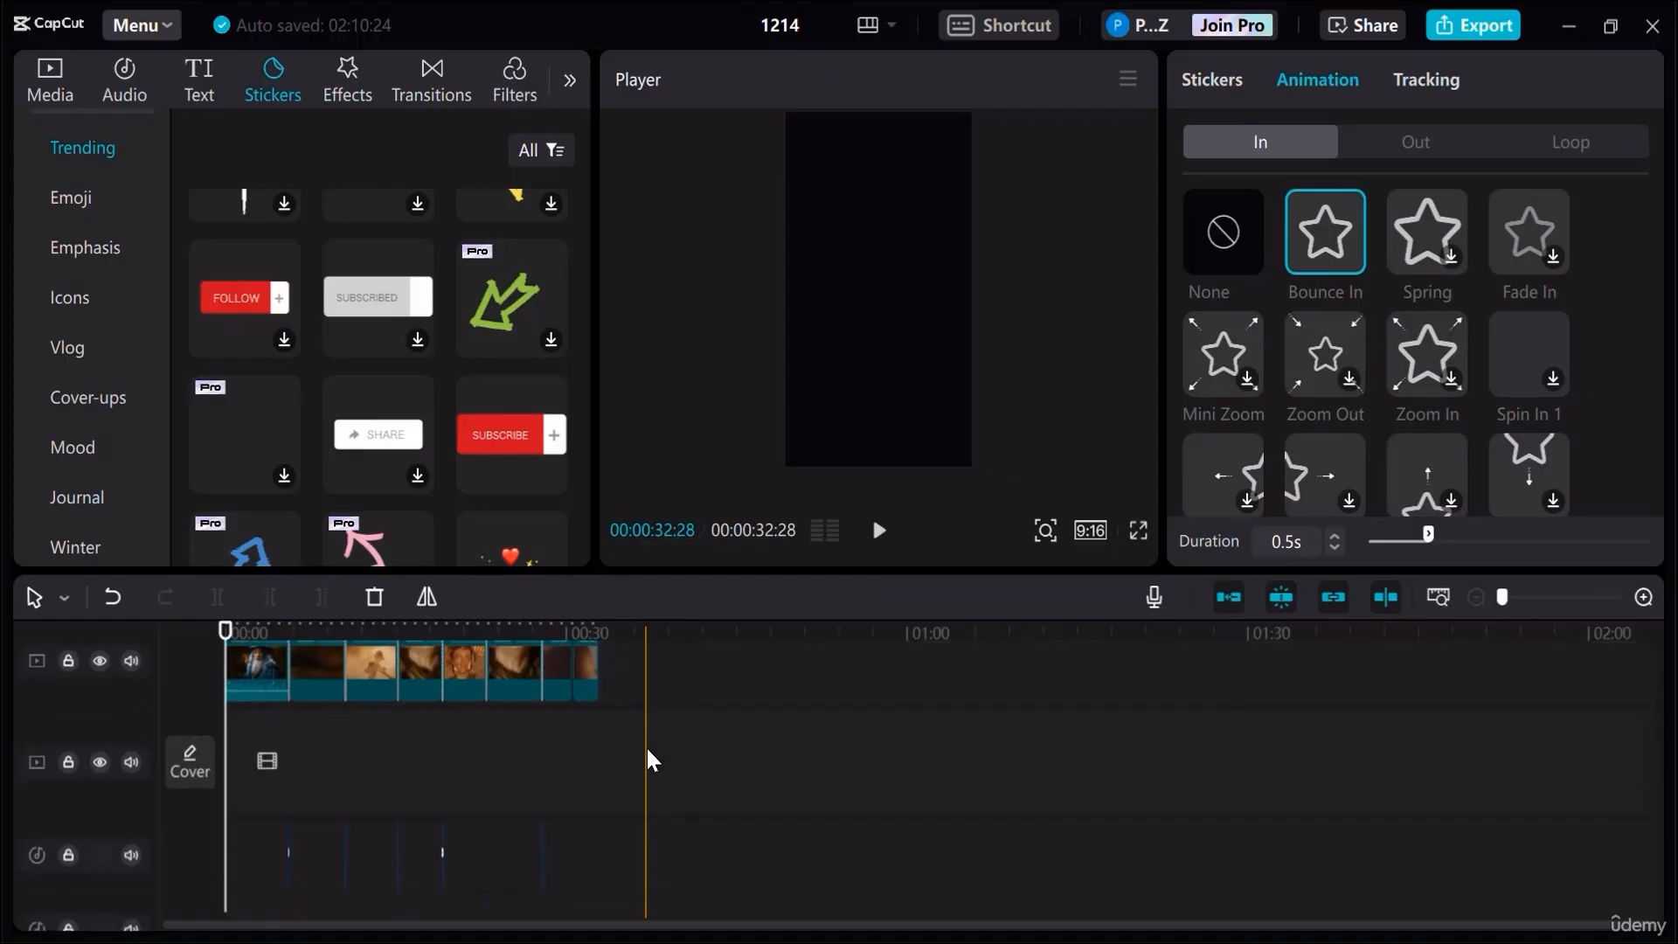
scroll(647, 747, down, 2)
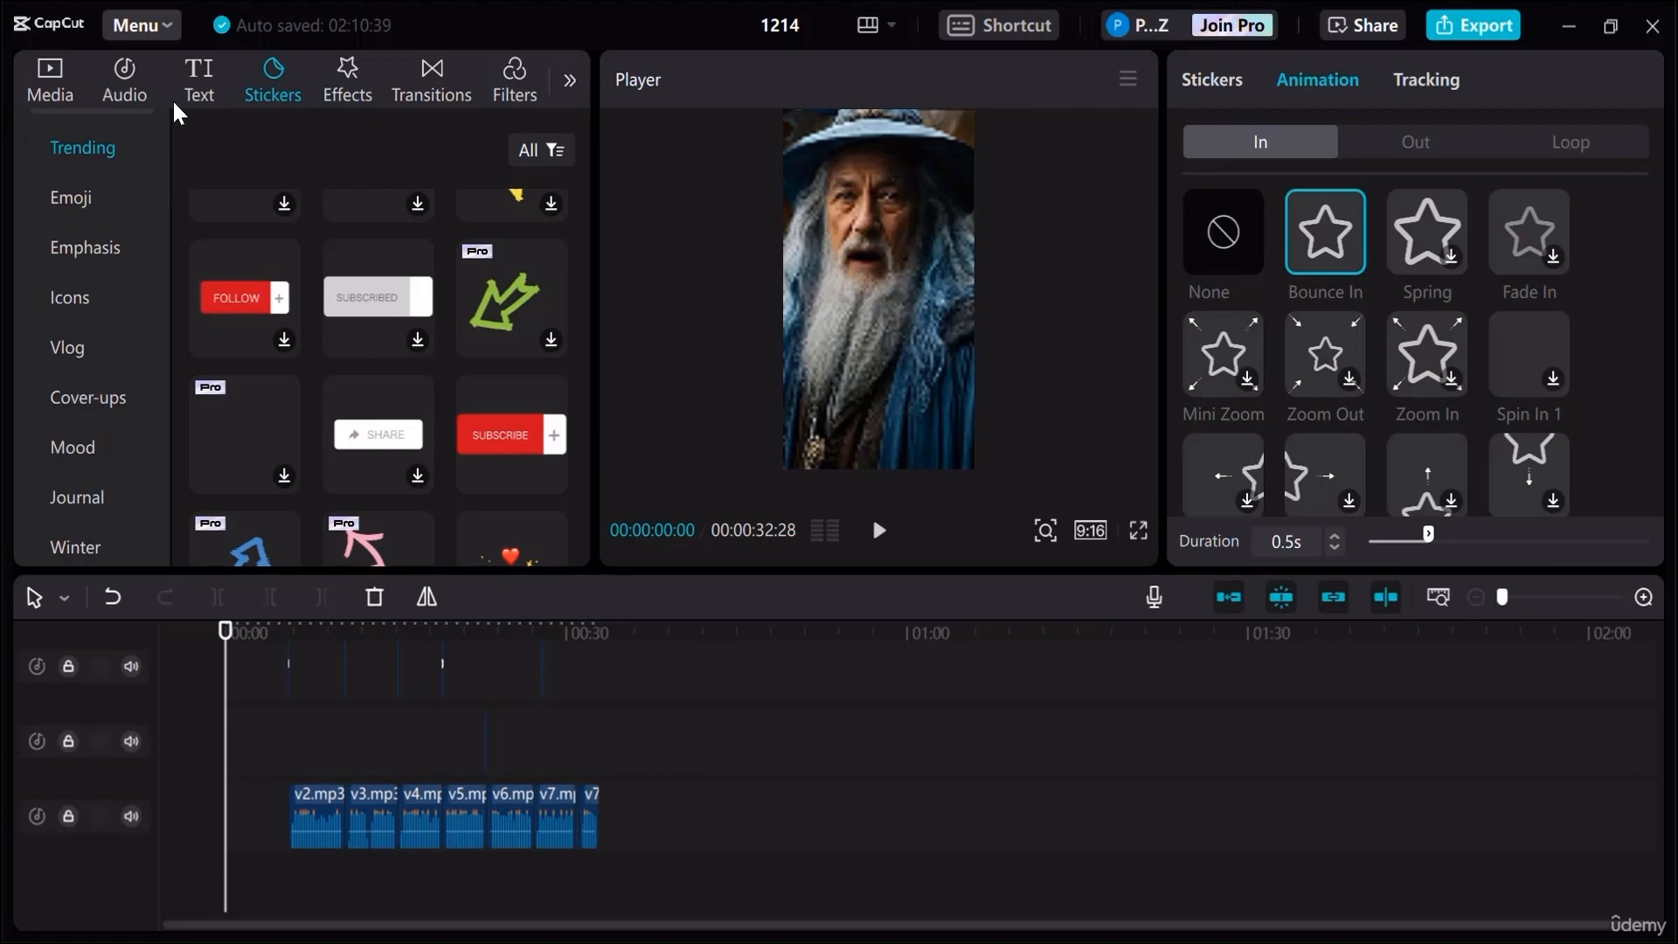
click(140, 87)
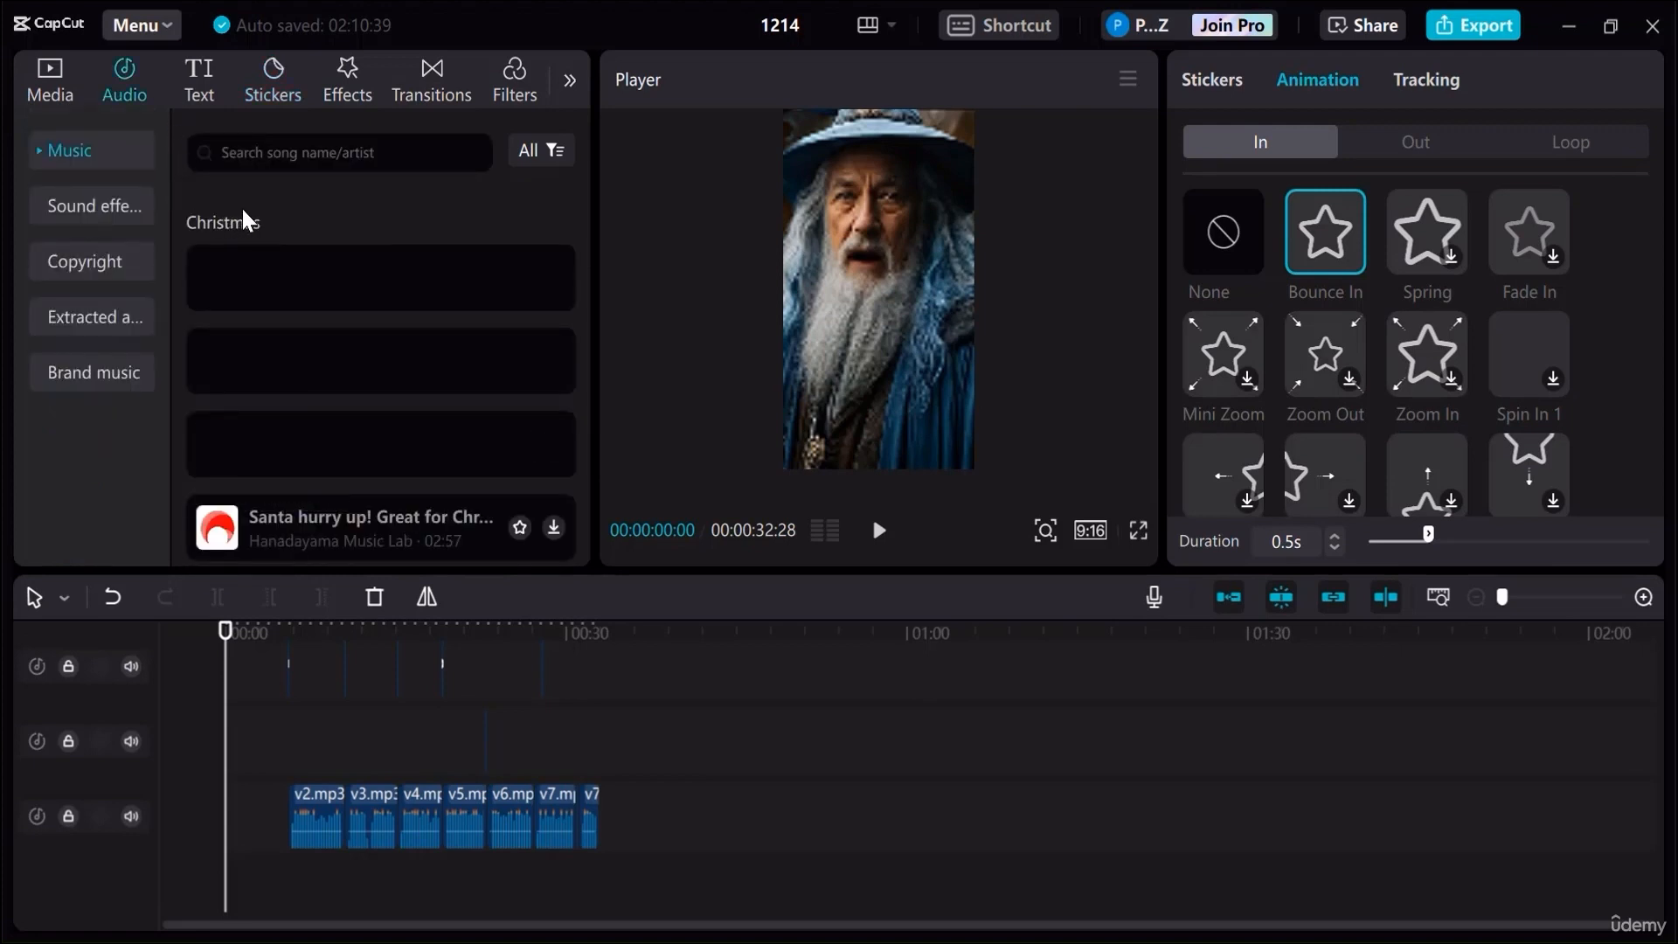
click(54, 81)
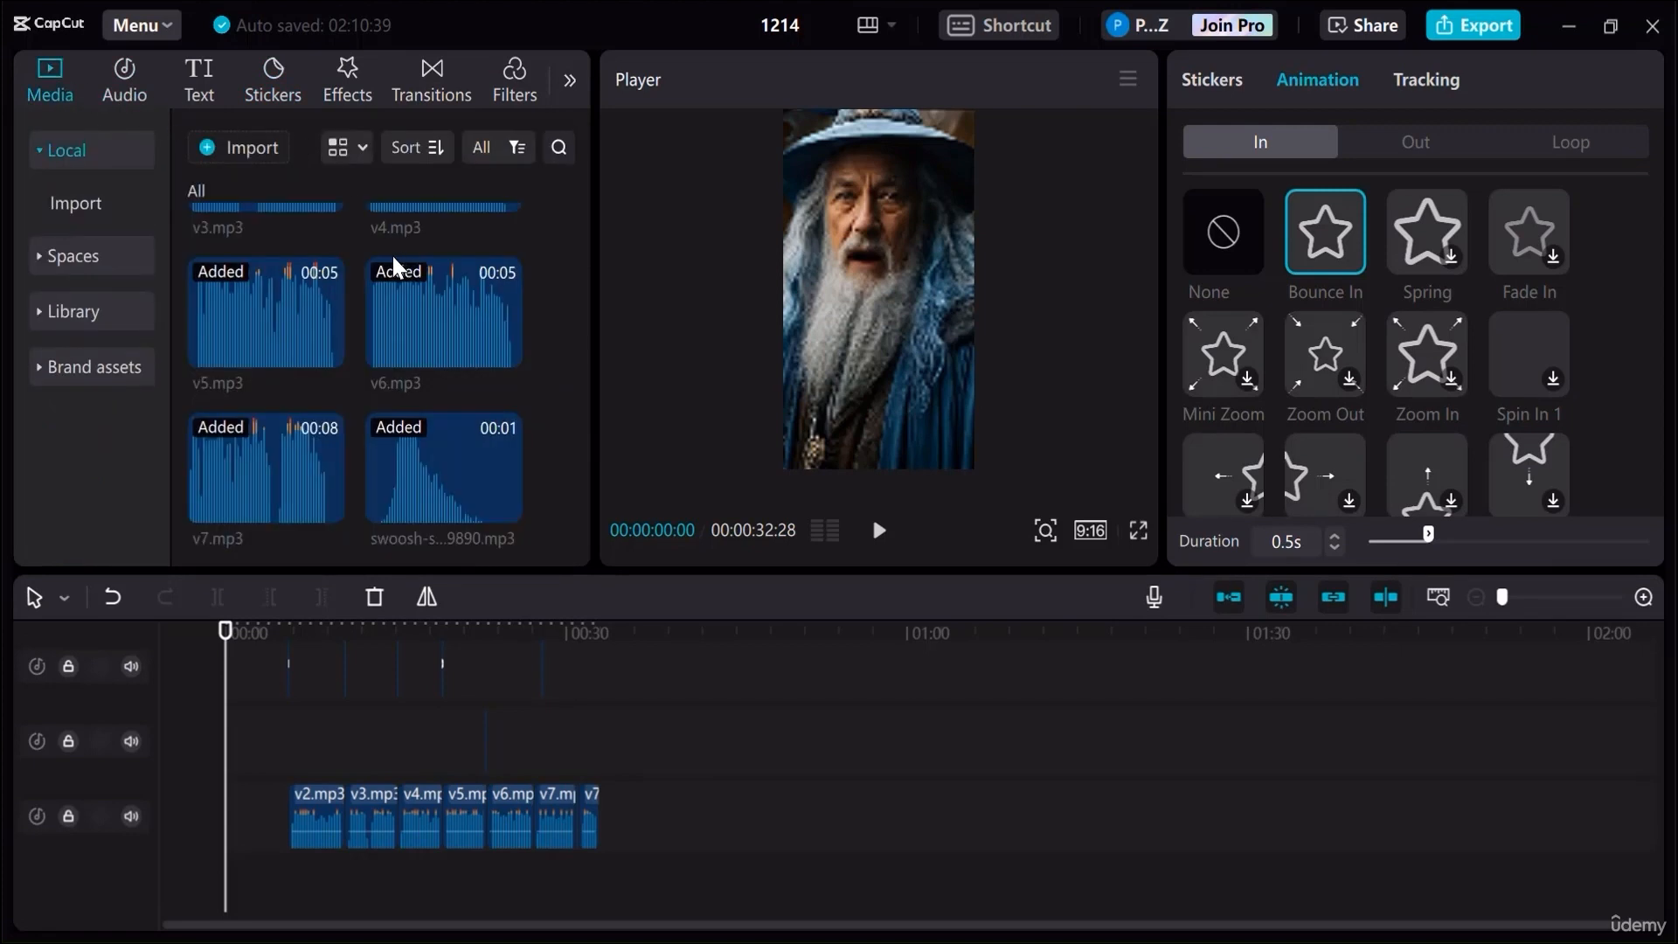
click(224, 141)
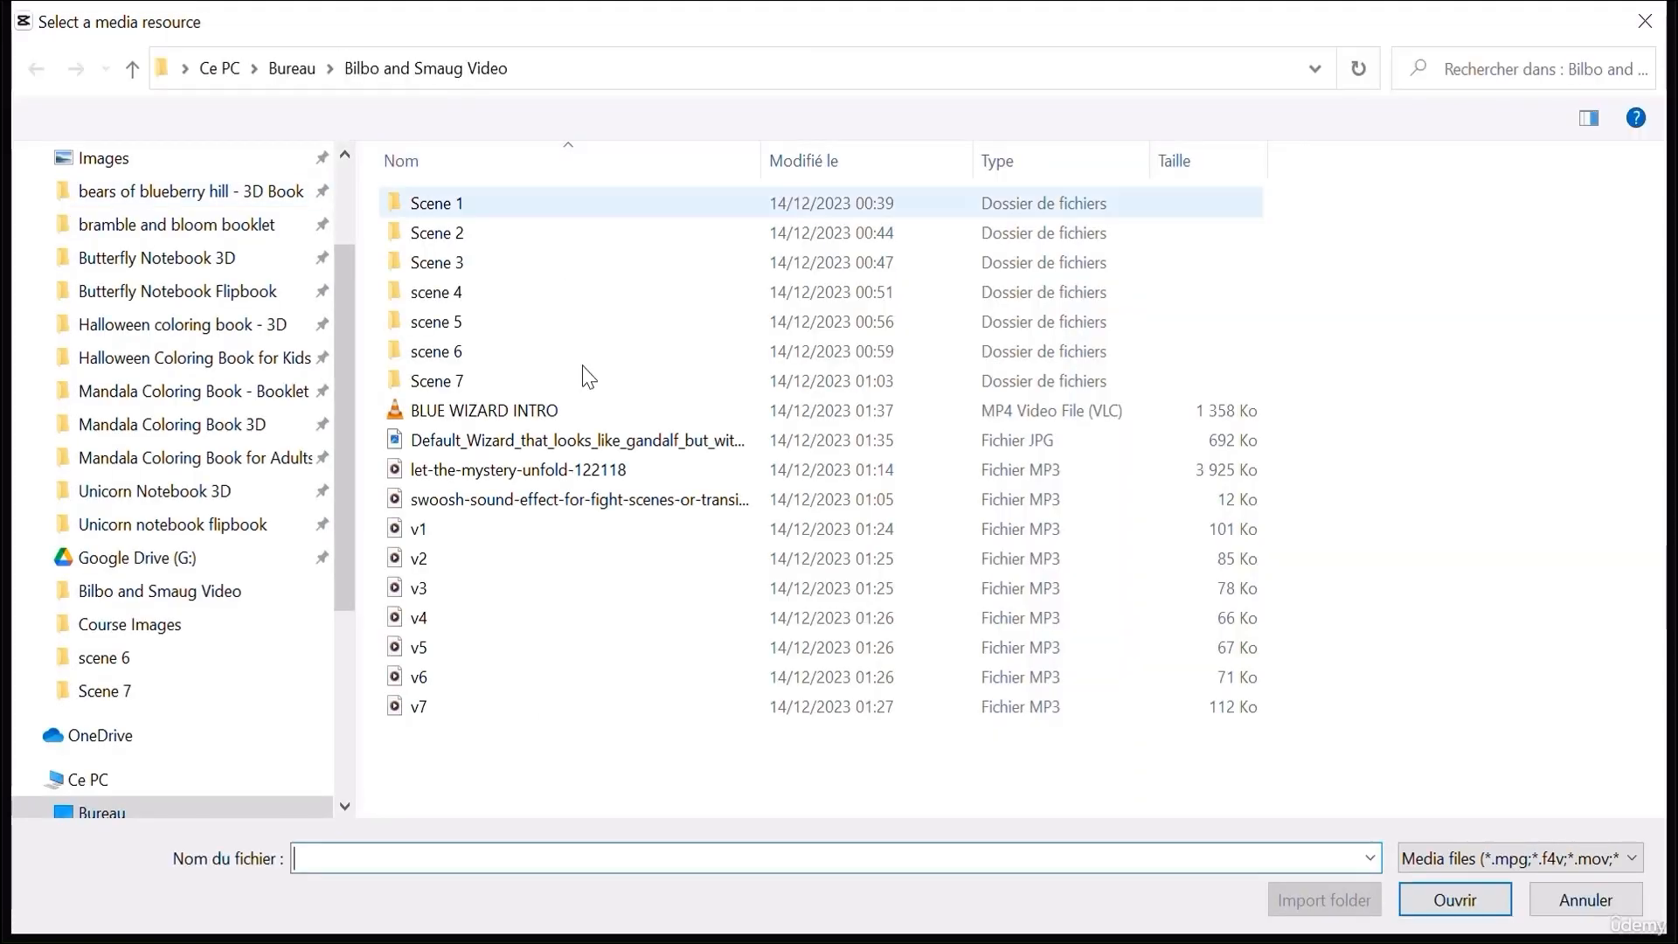
double_click(511, 472)
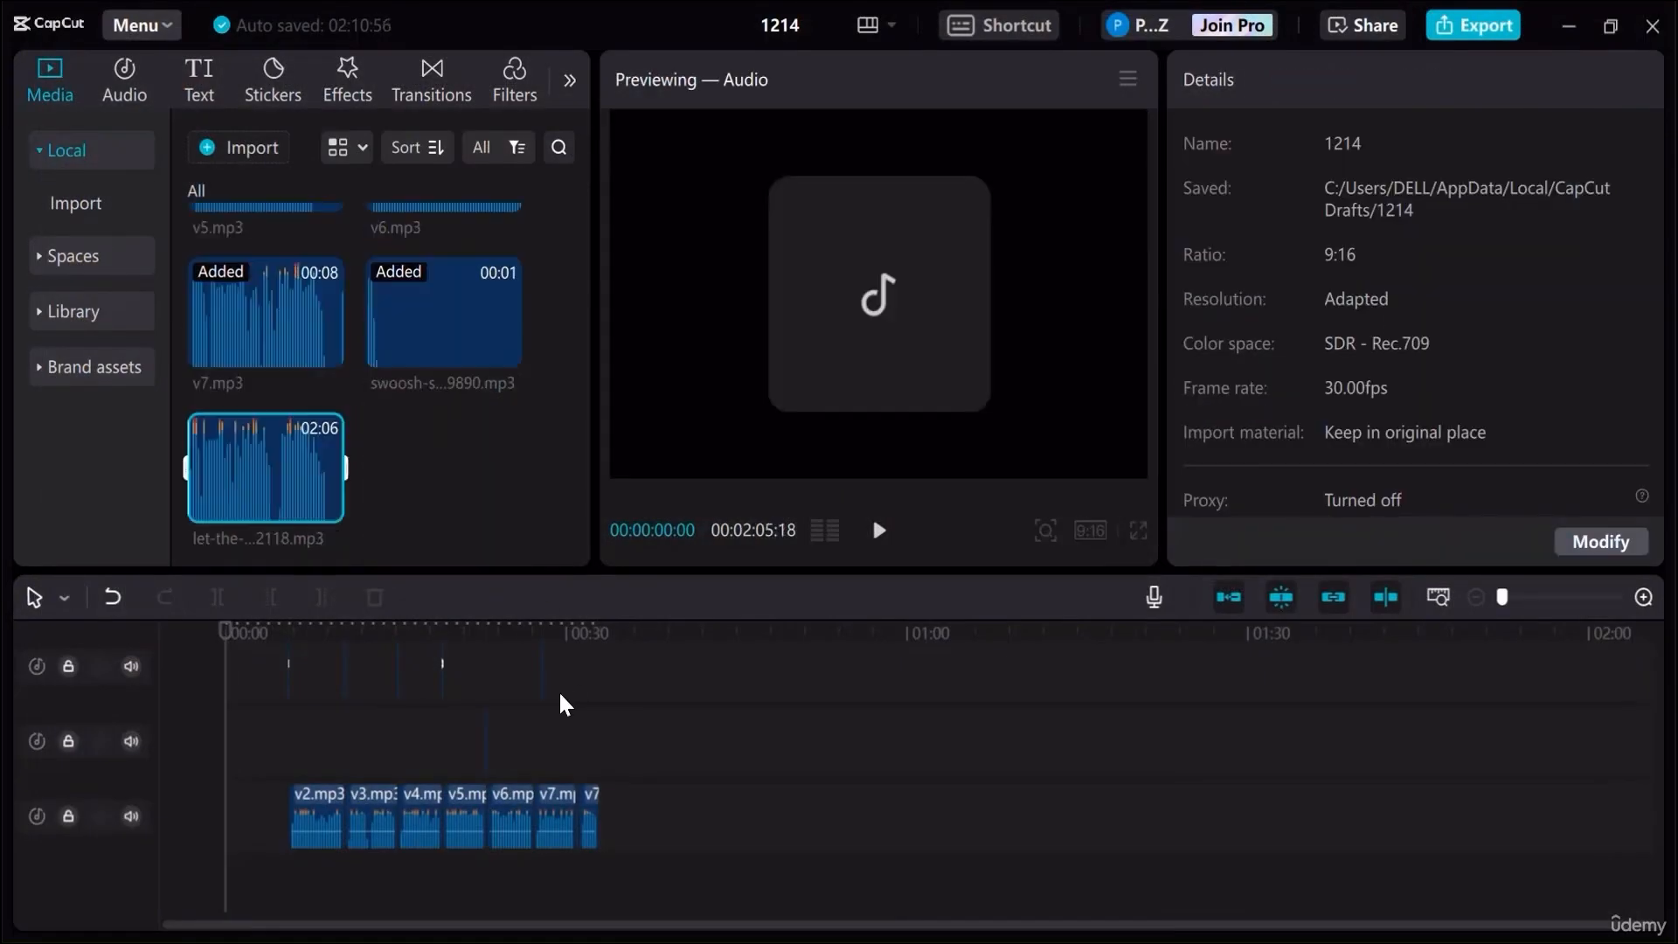
drag(282, 879, 218, 884)
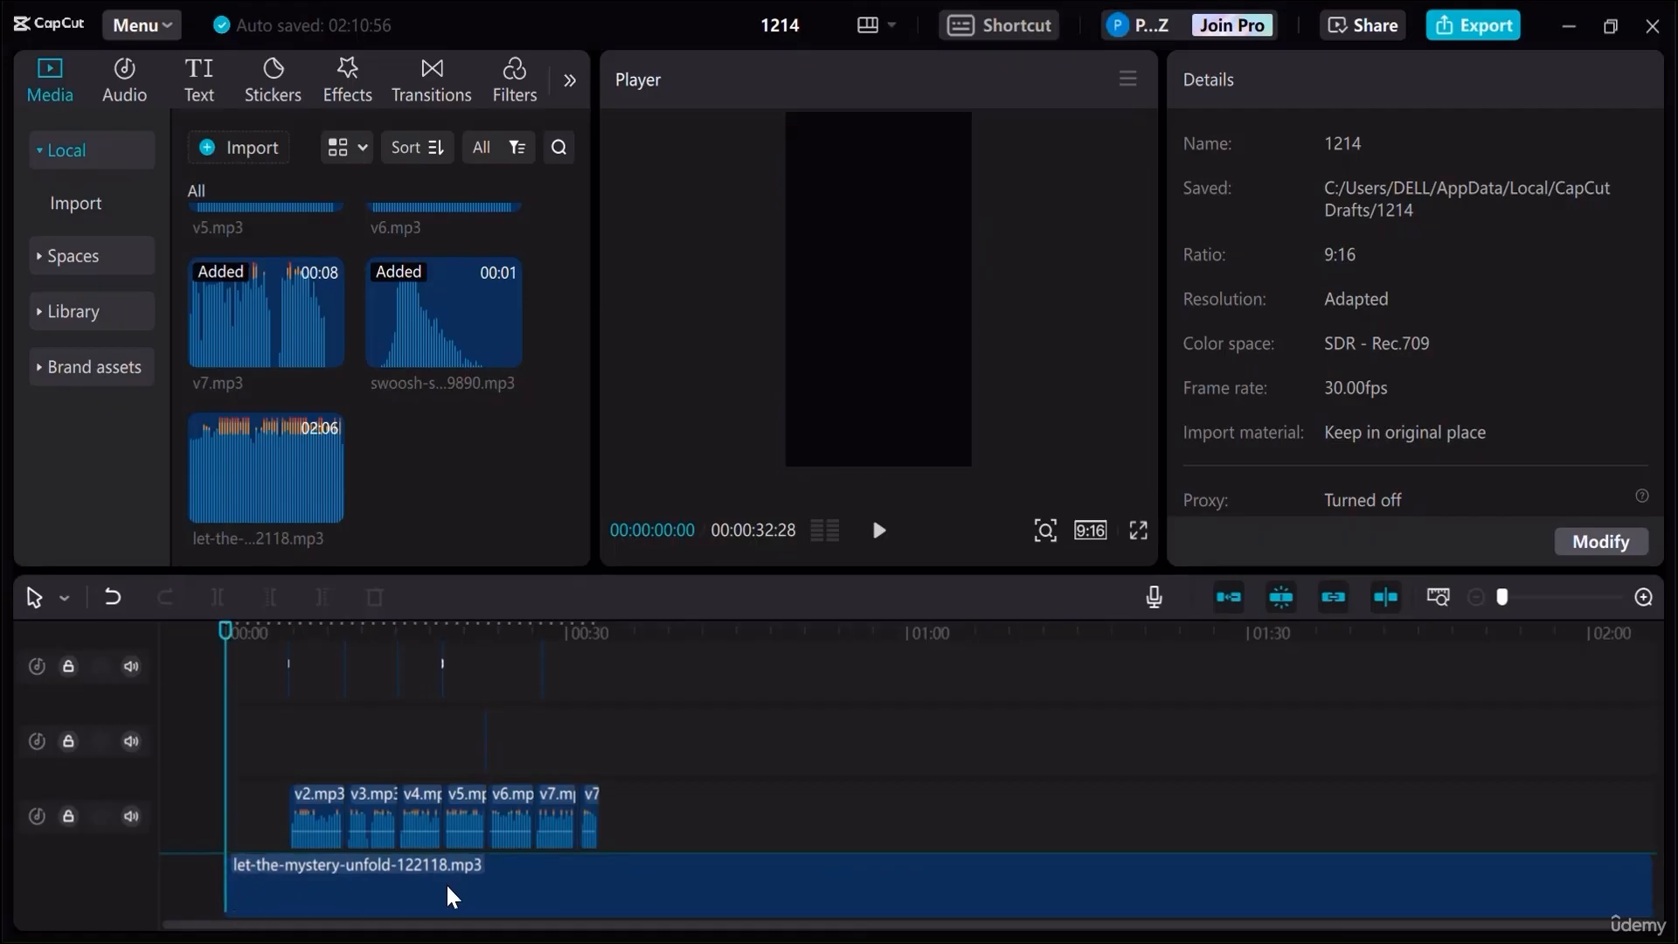
Trim the end of the background music clip to match the end of the video
click(472, 878)
click(1476, 597)
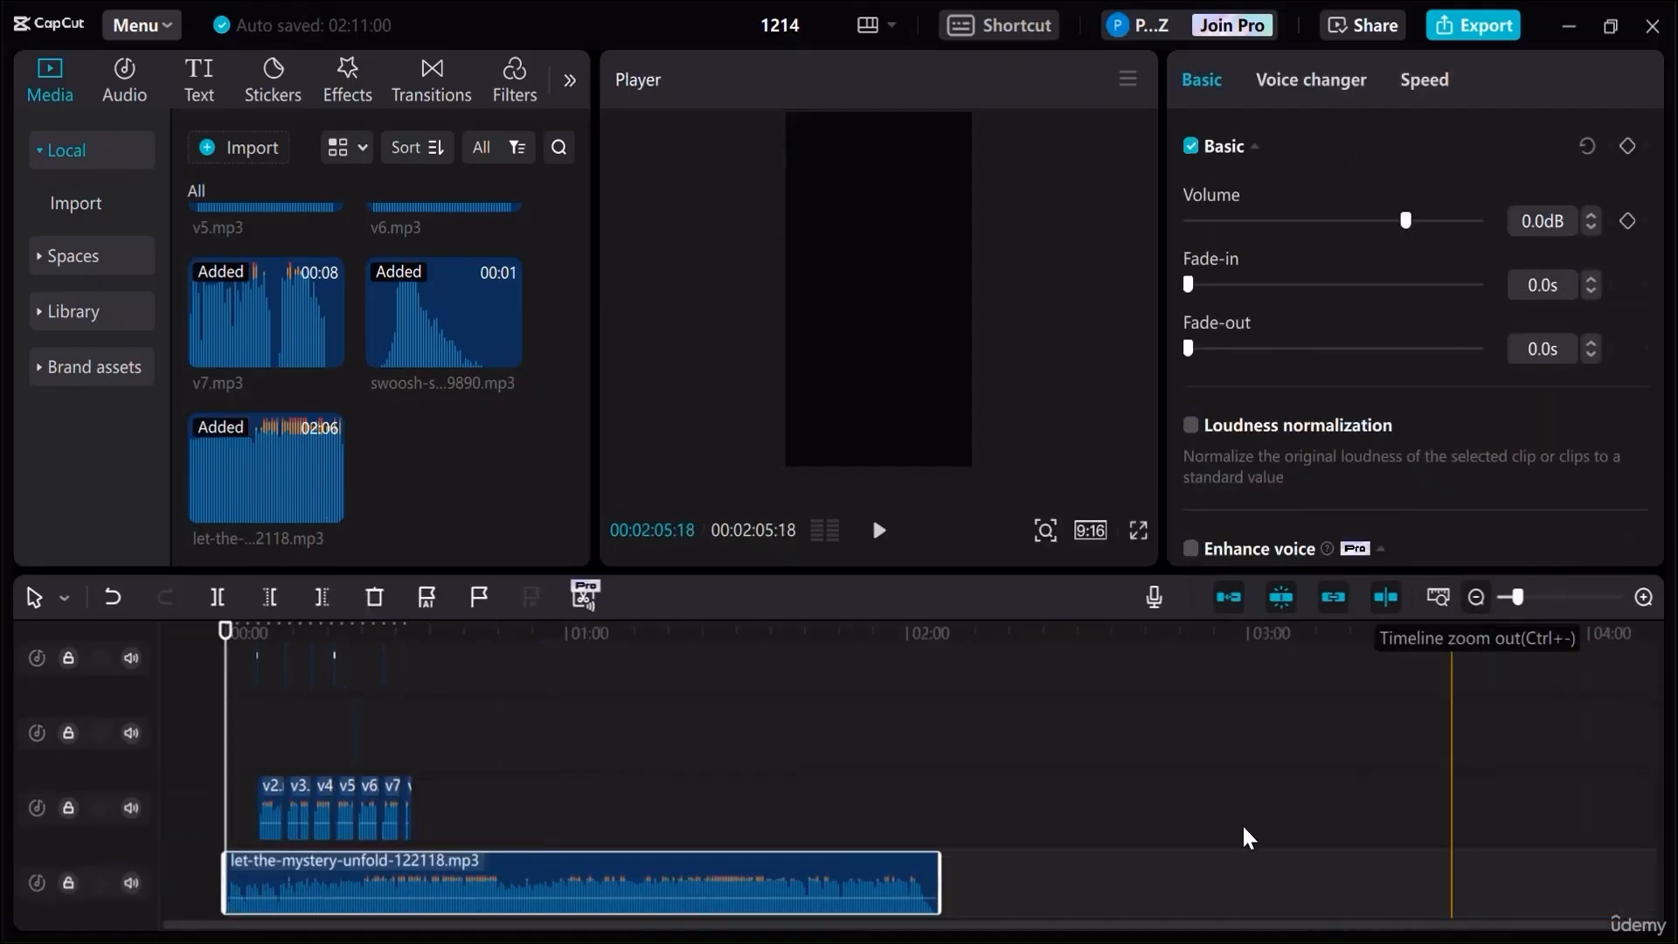
drag(875, 858, 403, 862)
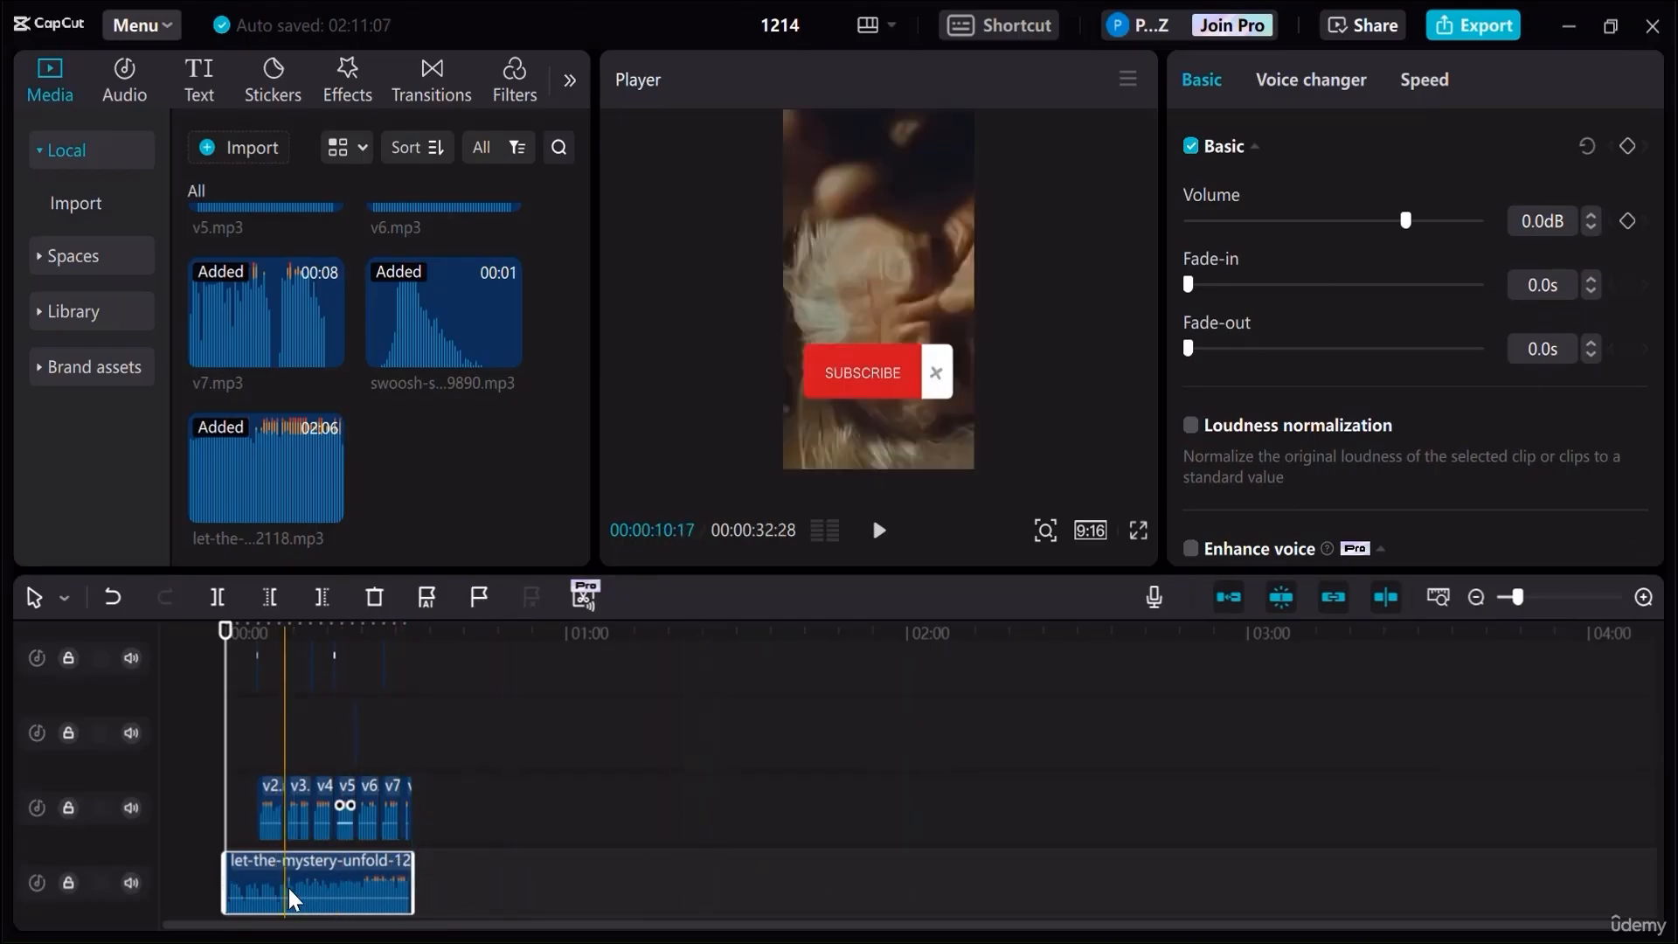
Lower the background music's volume to about -13.6 dB
click(1643, 597)
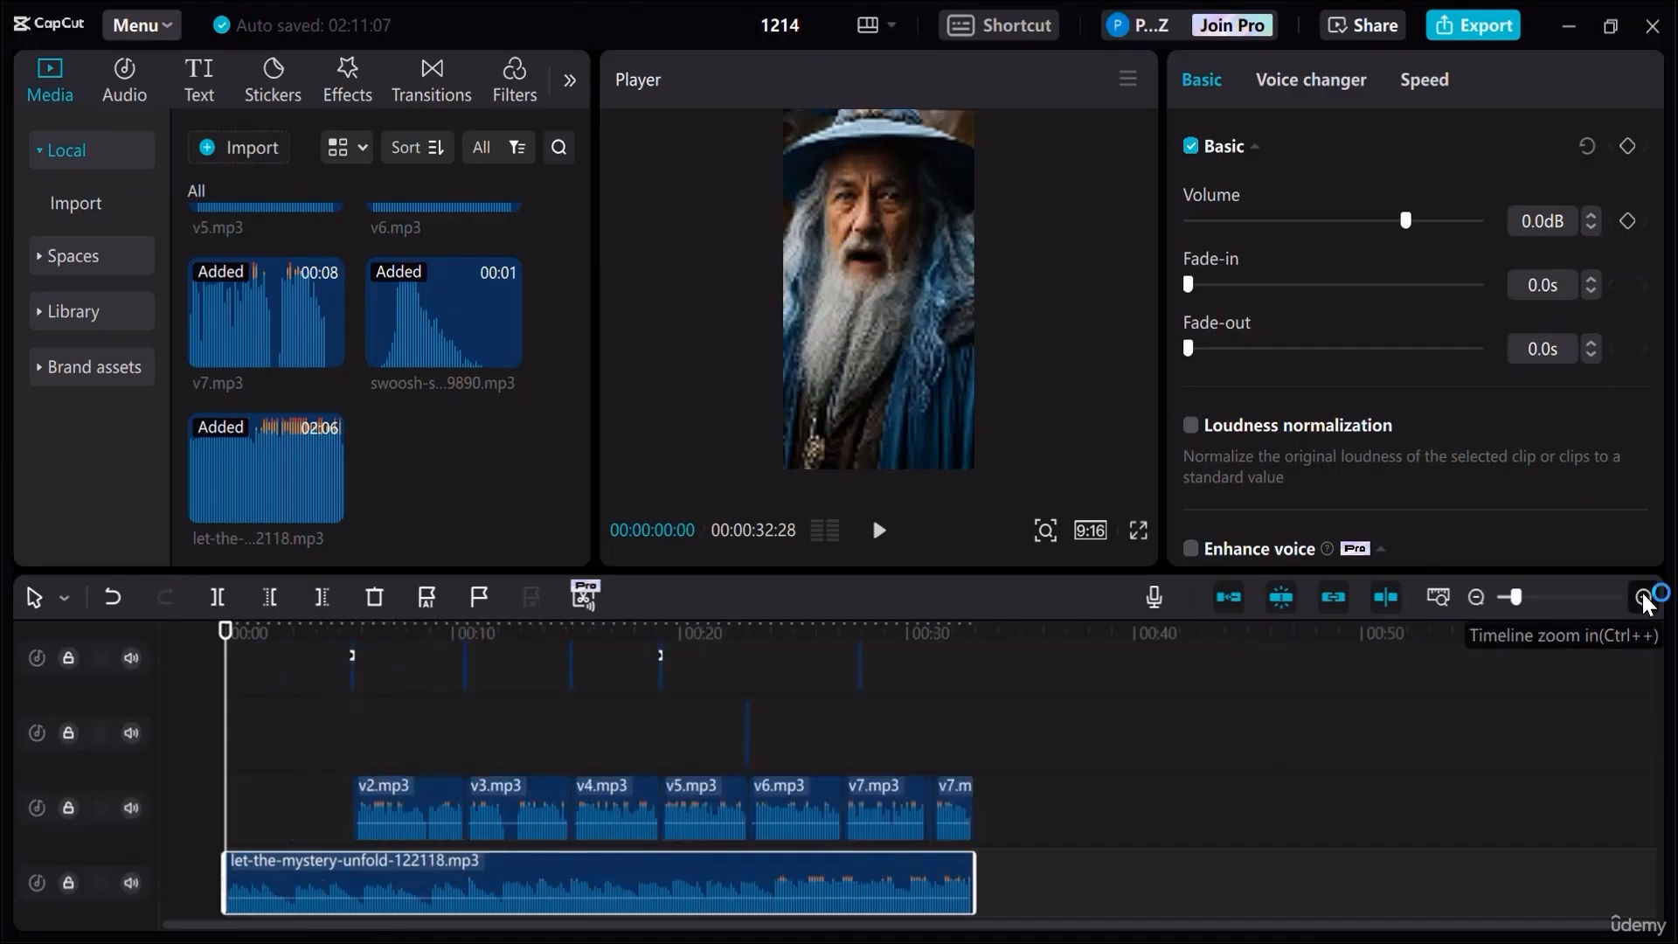
click(1644, 597)
click(1644, 597)
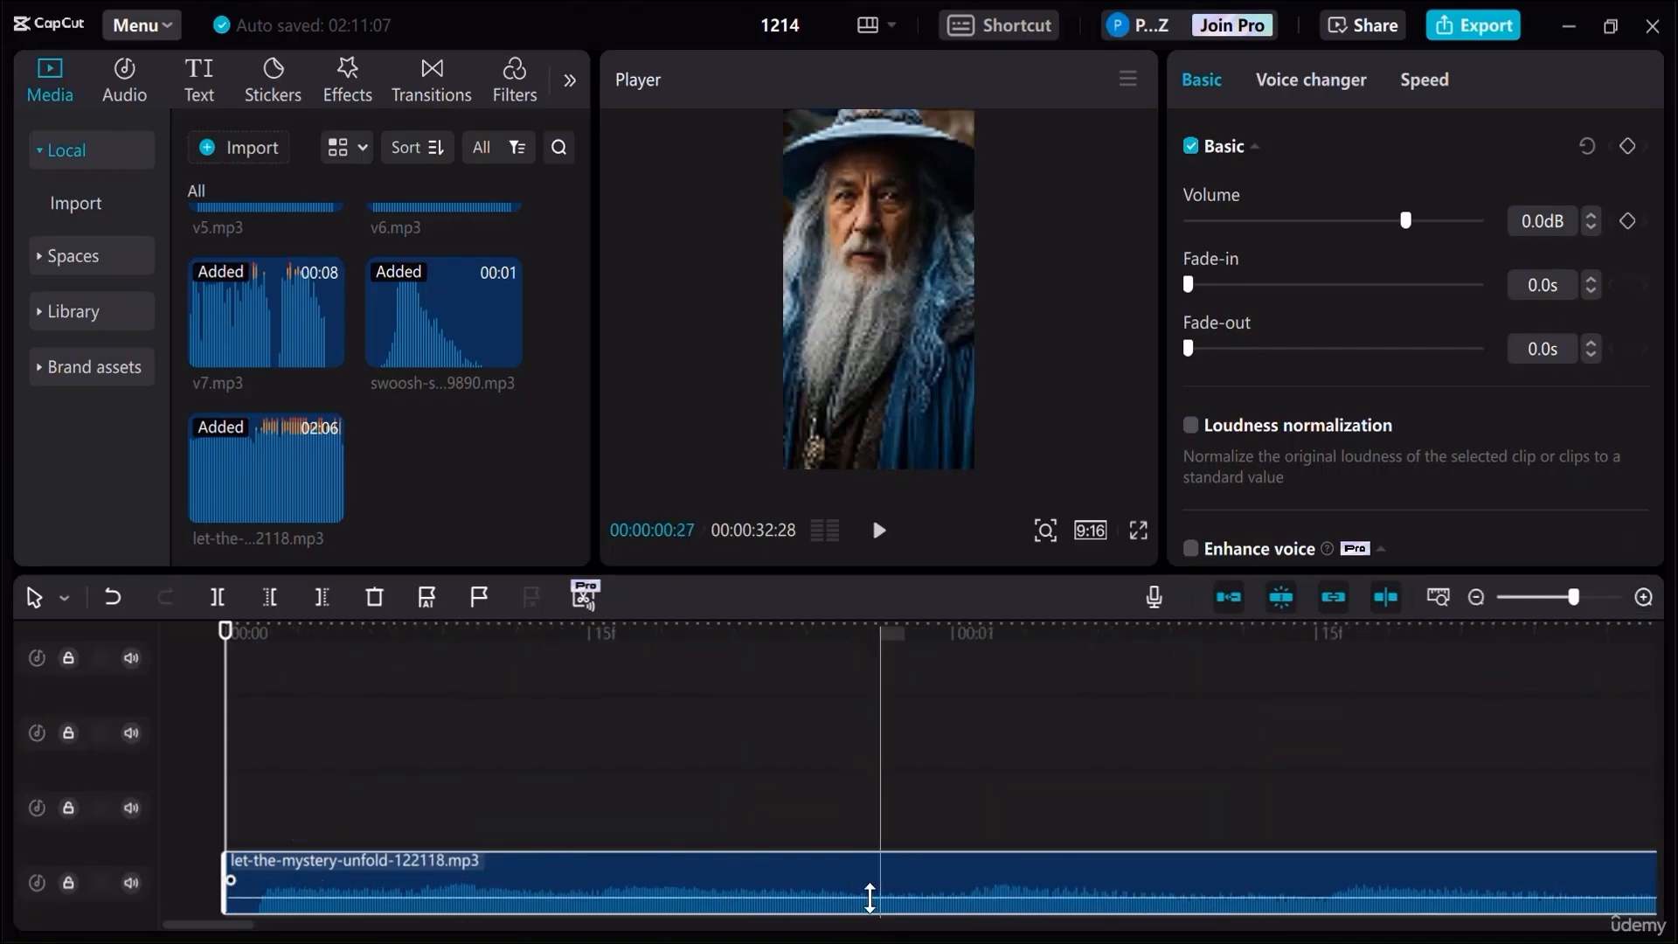
drag(869, 891, 876, 906)
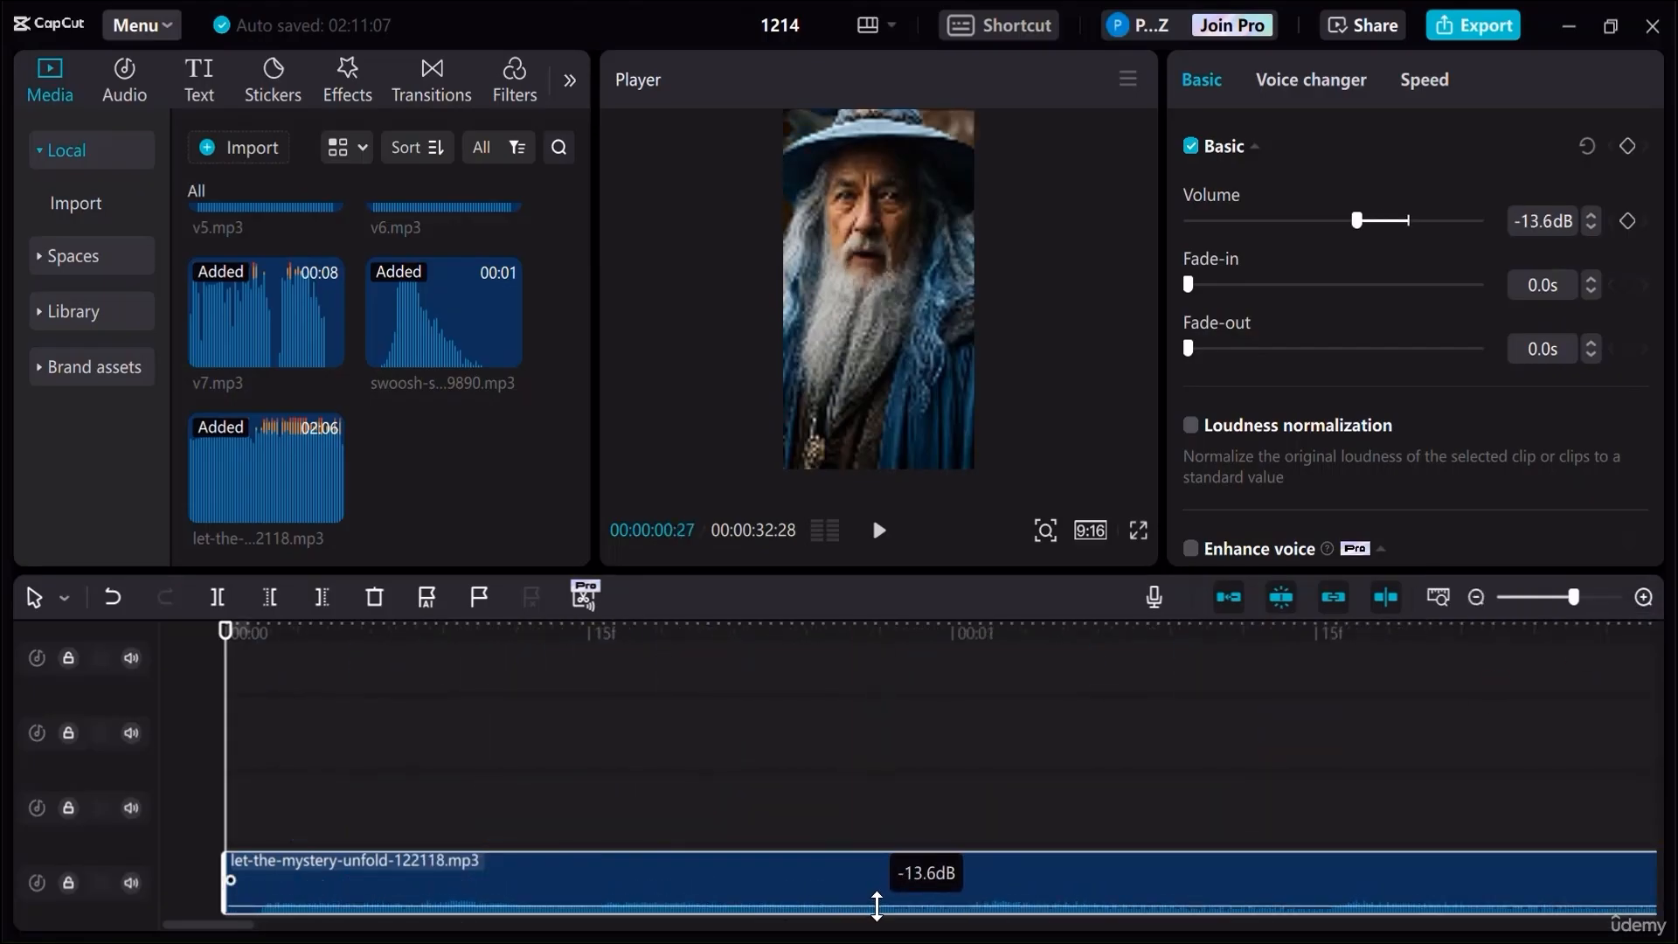
Play the whole video in full screen from the start to check the music, voiceover, transitions and Subscribe sticker
click(1139, 533)
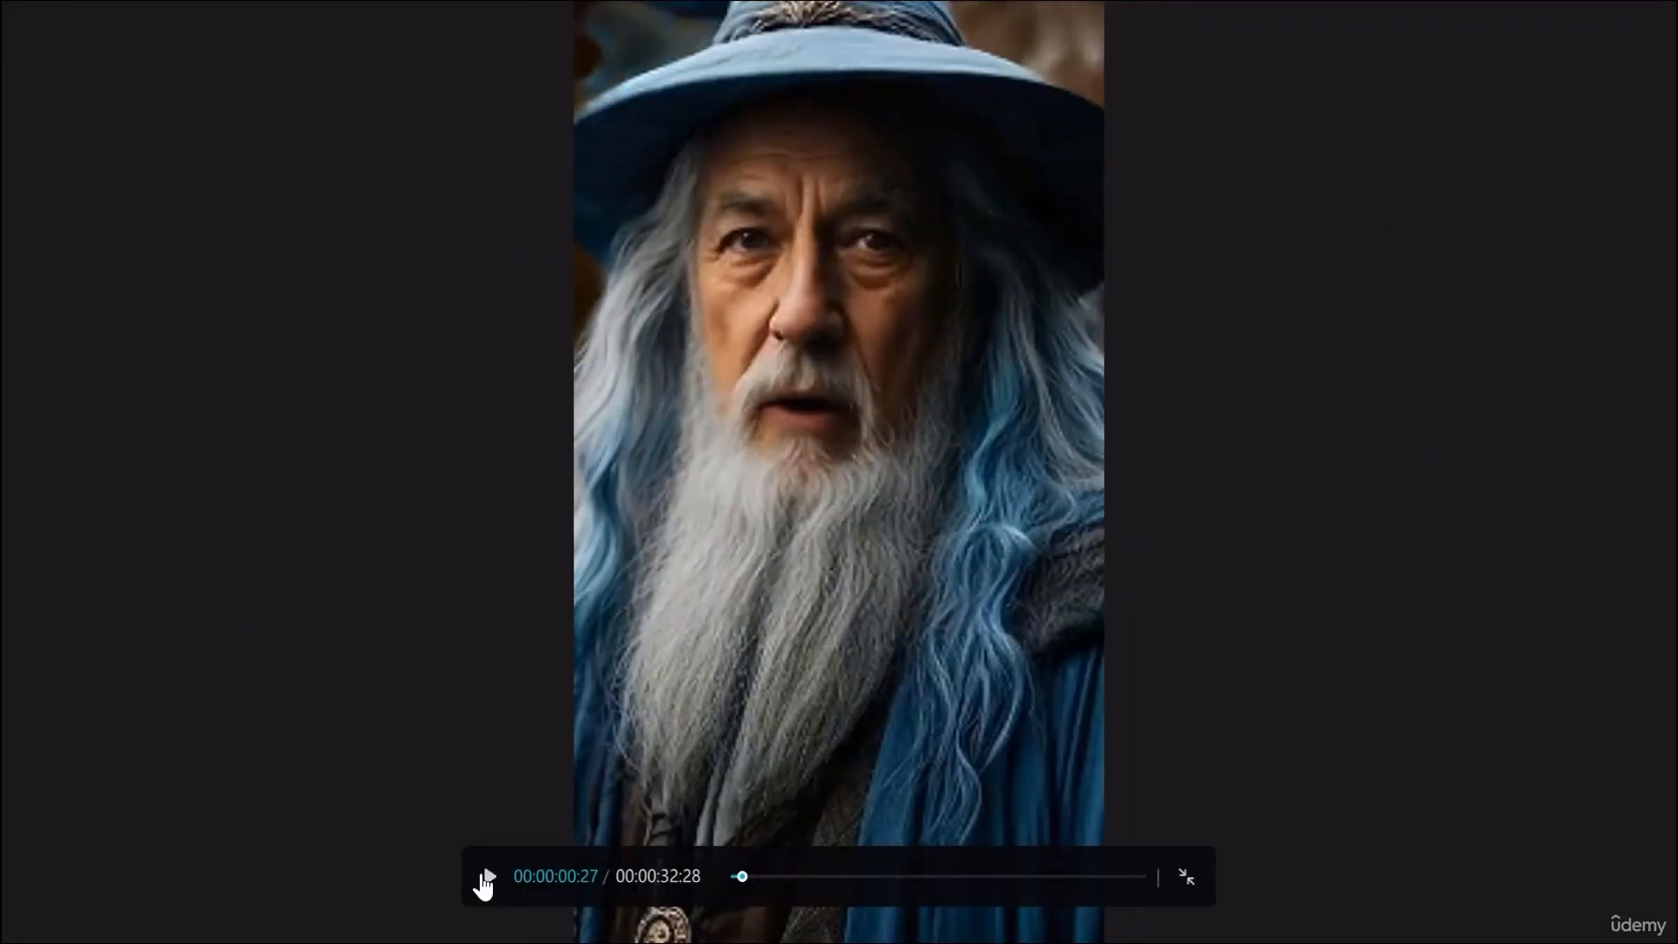
drag(742, 876, 517, 887)
click(489, 876)
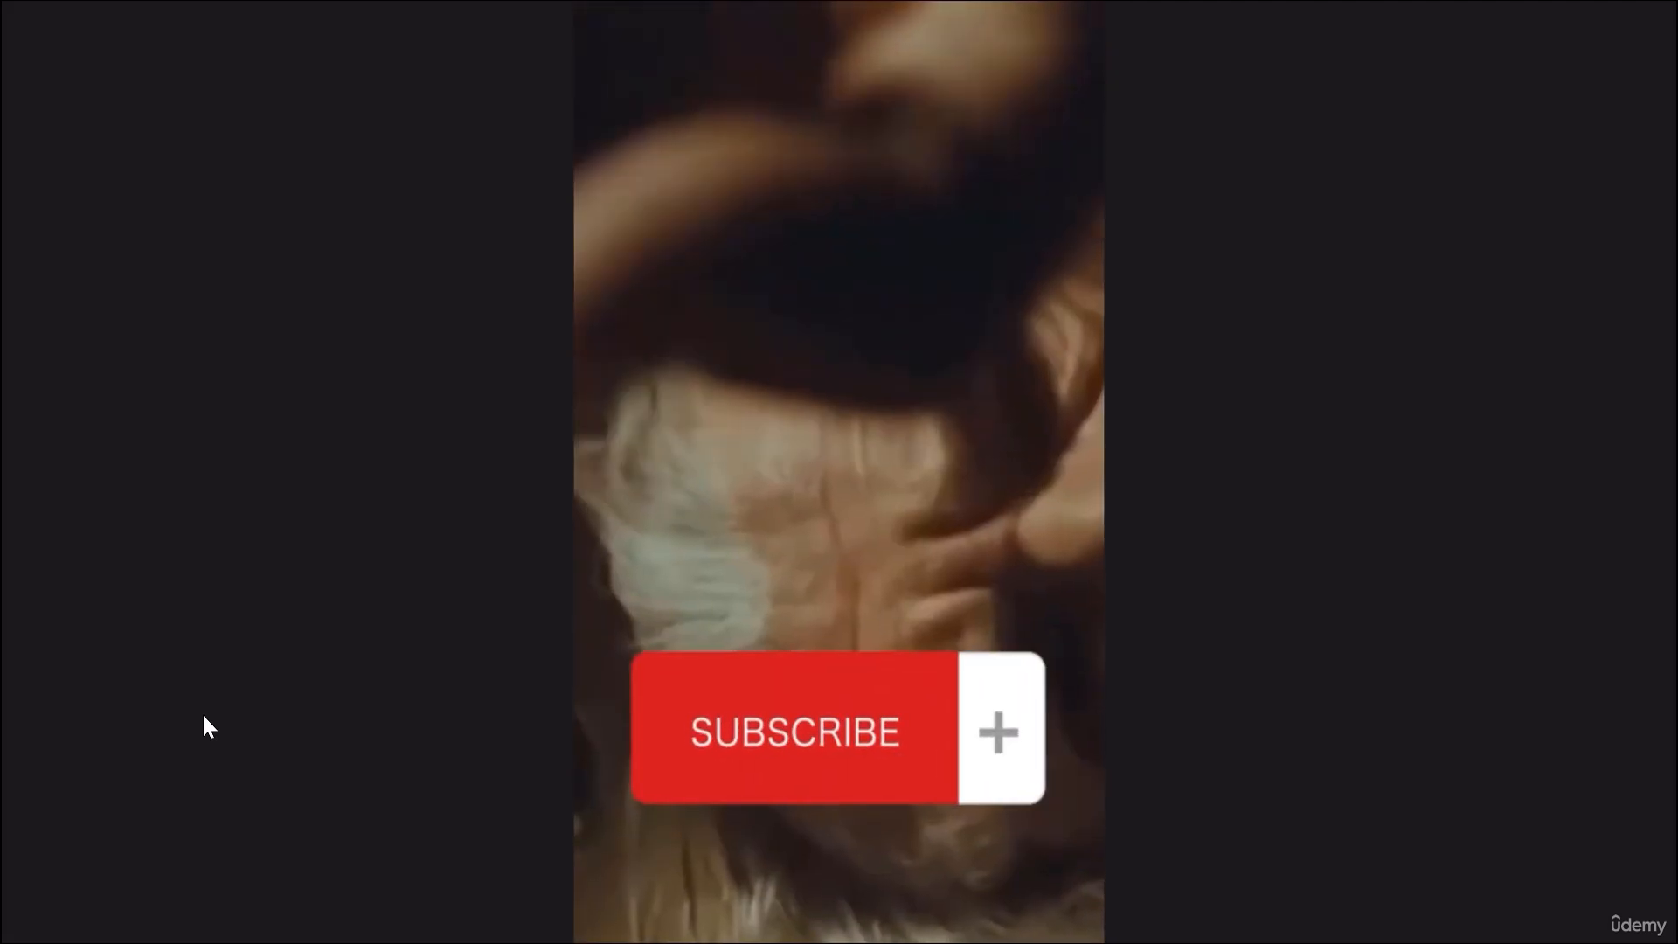
key(Escape)
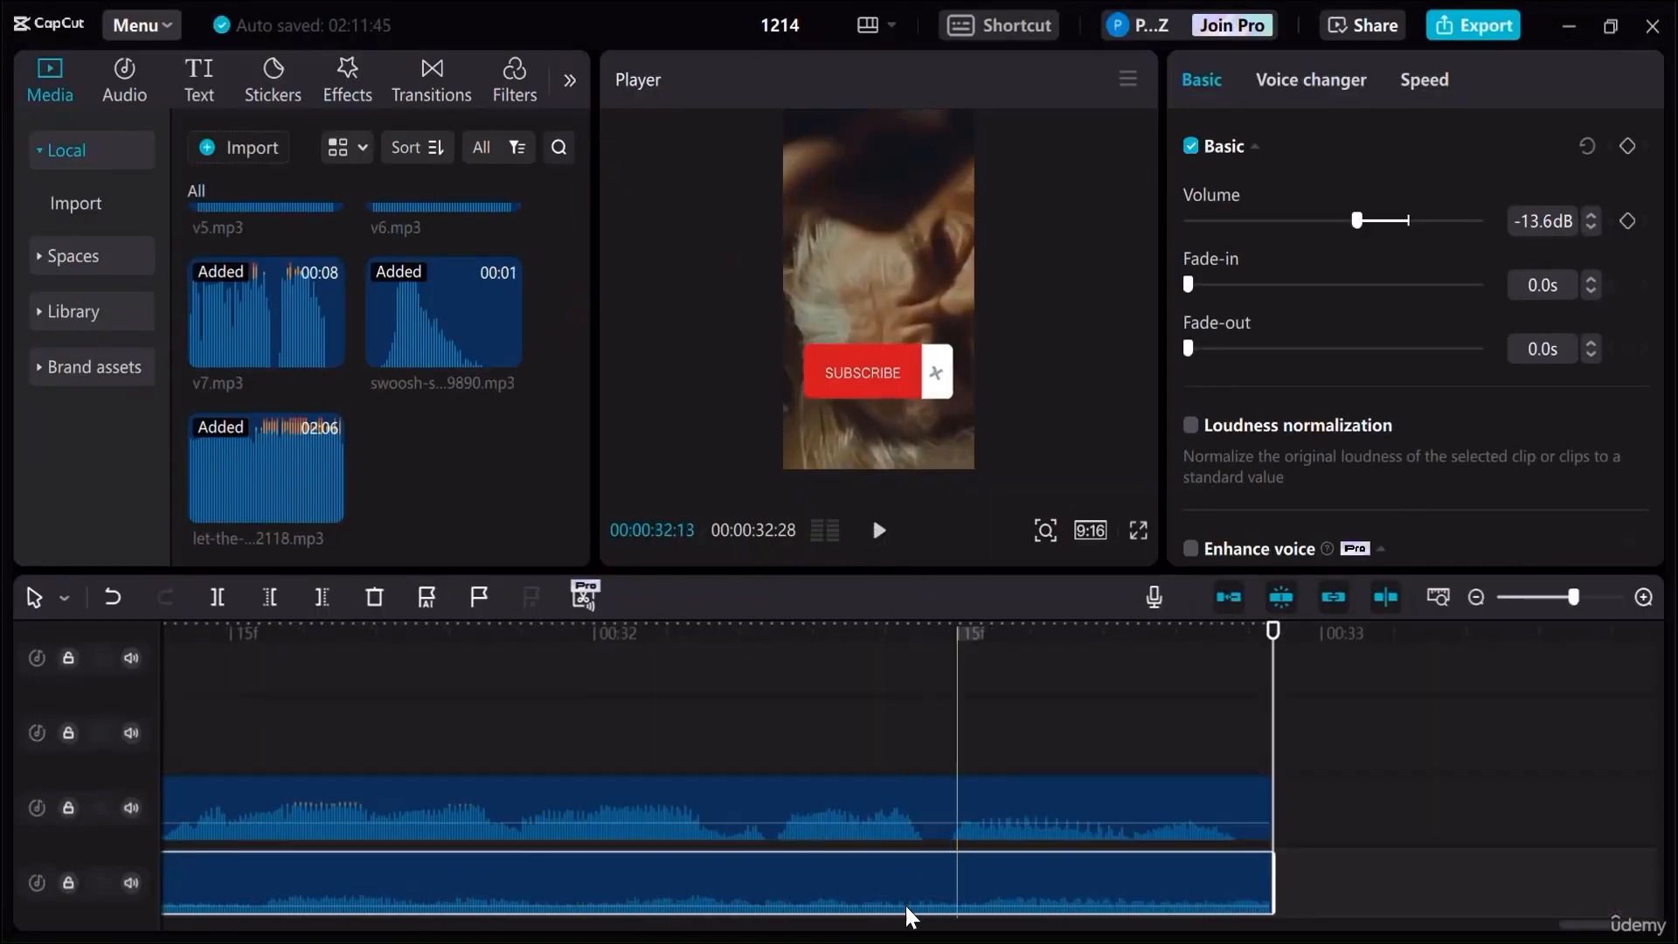
Lower the background music's volume to about -21.0 dB and play the ending to check it
drag(896, 904, 890, 909)
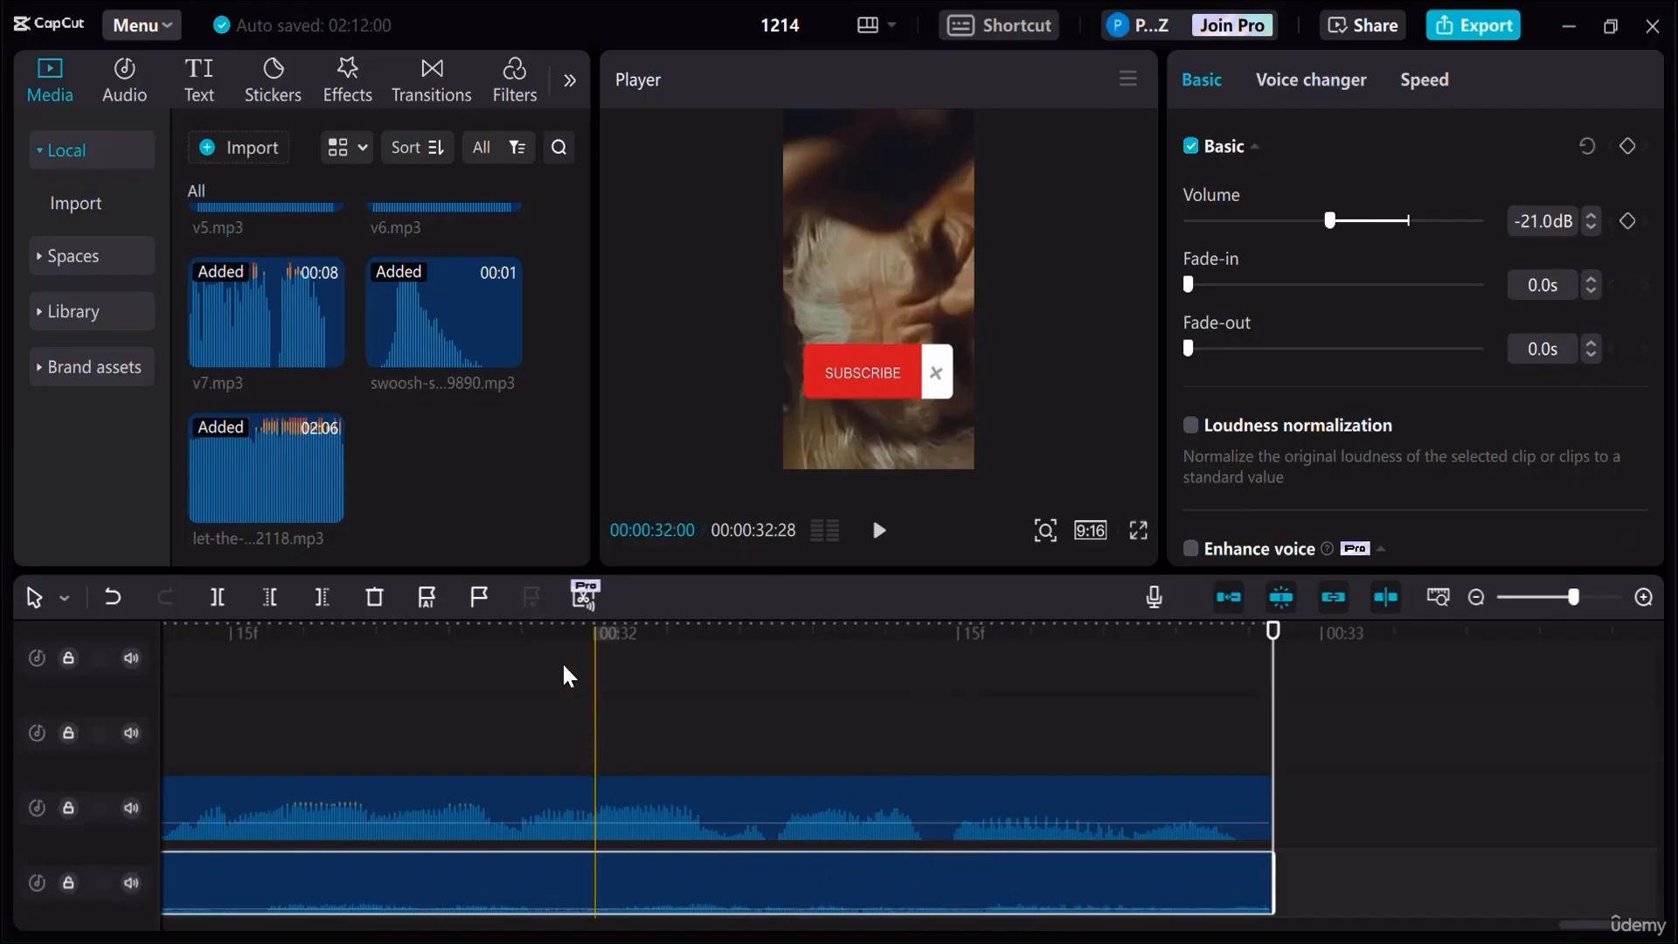
click(569, 678)
click(873, 530)
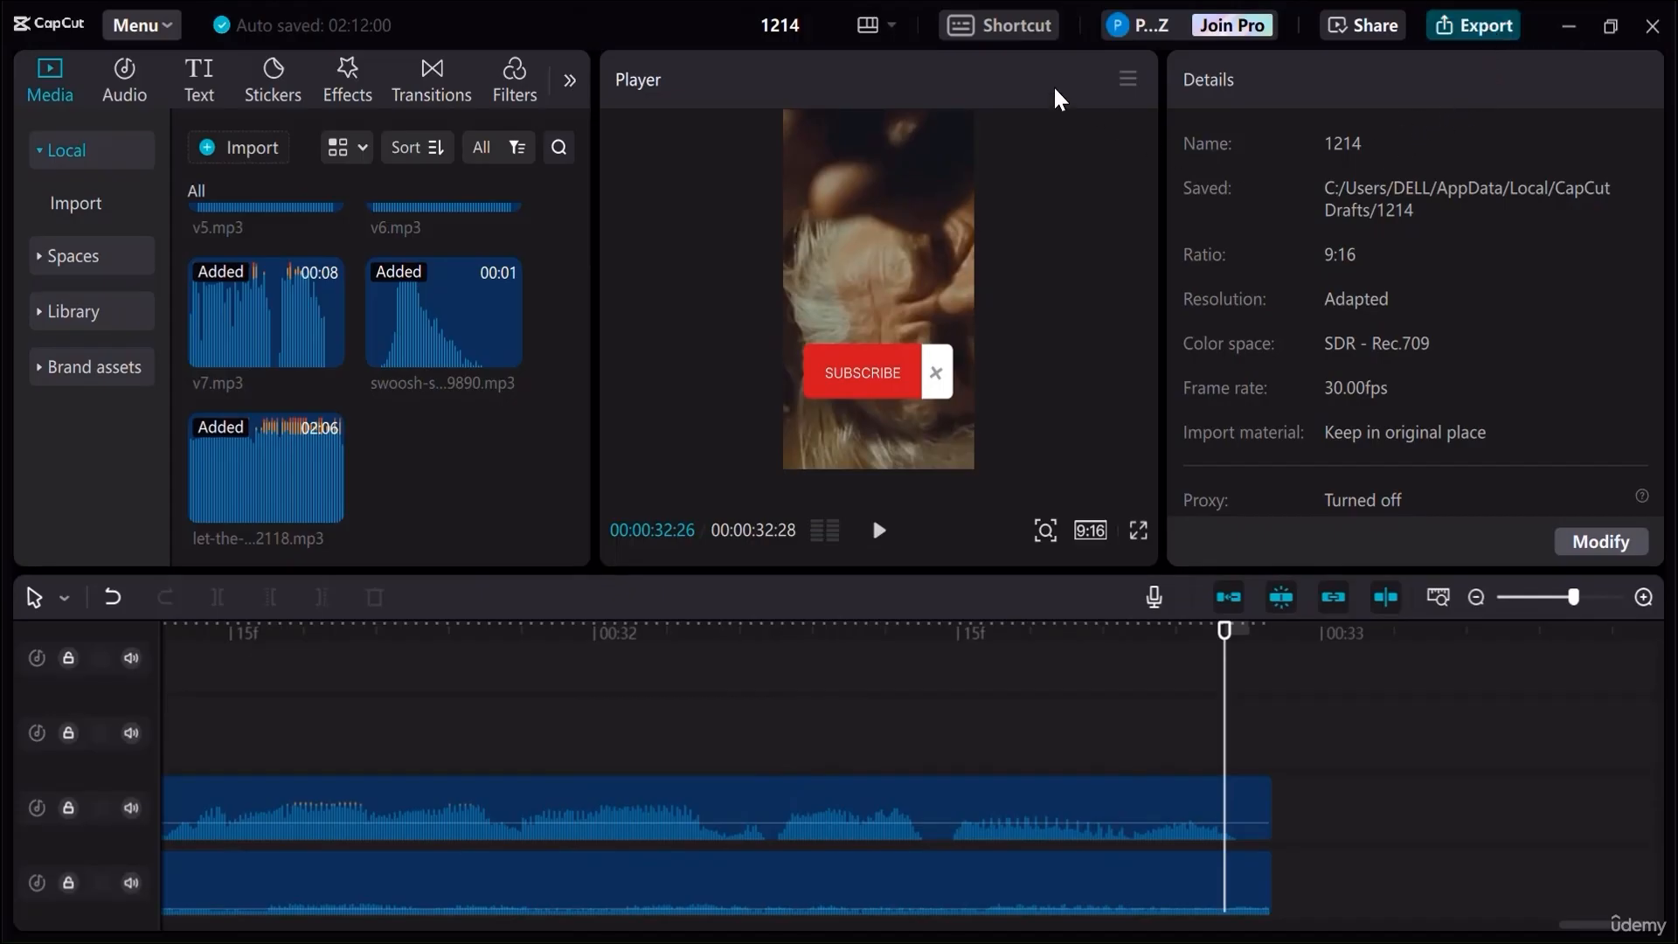
Set up the video export at 4K resolution and a frame rate of 60fps
key(ctrl+e)
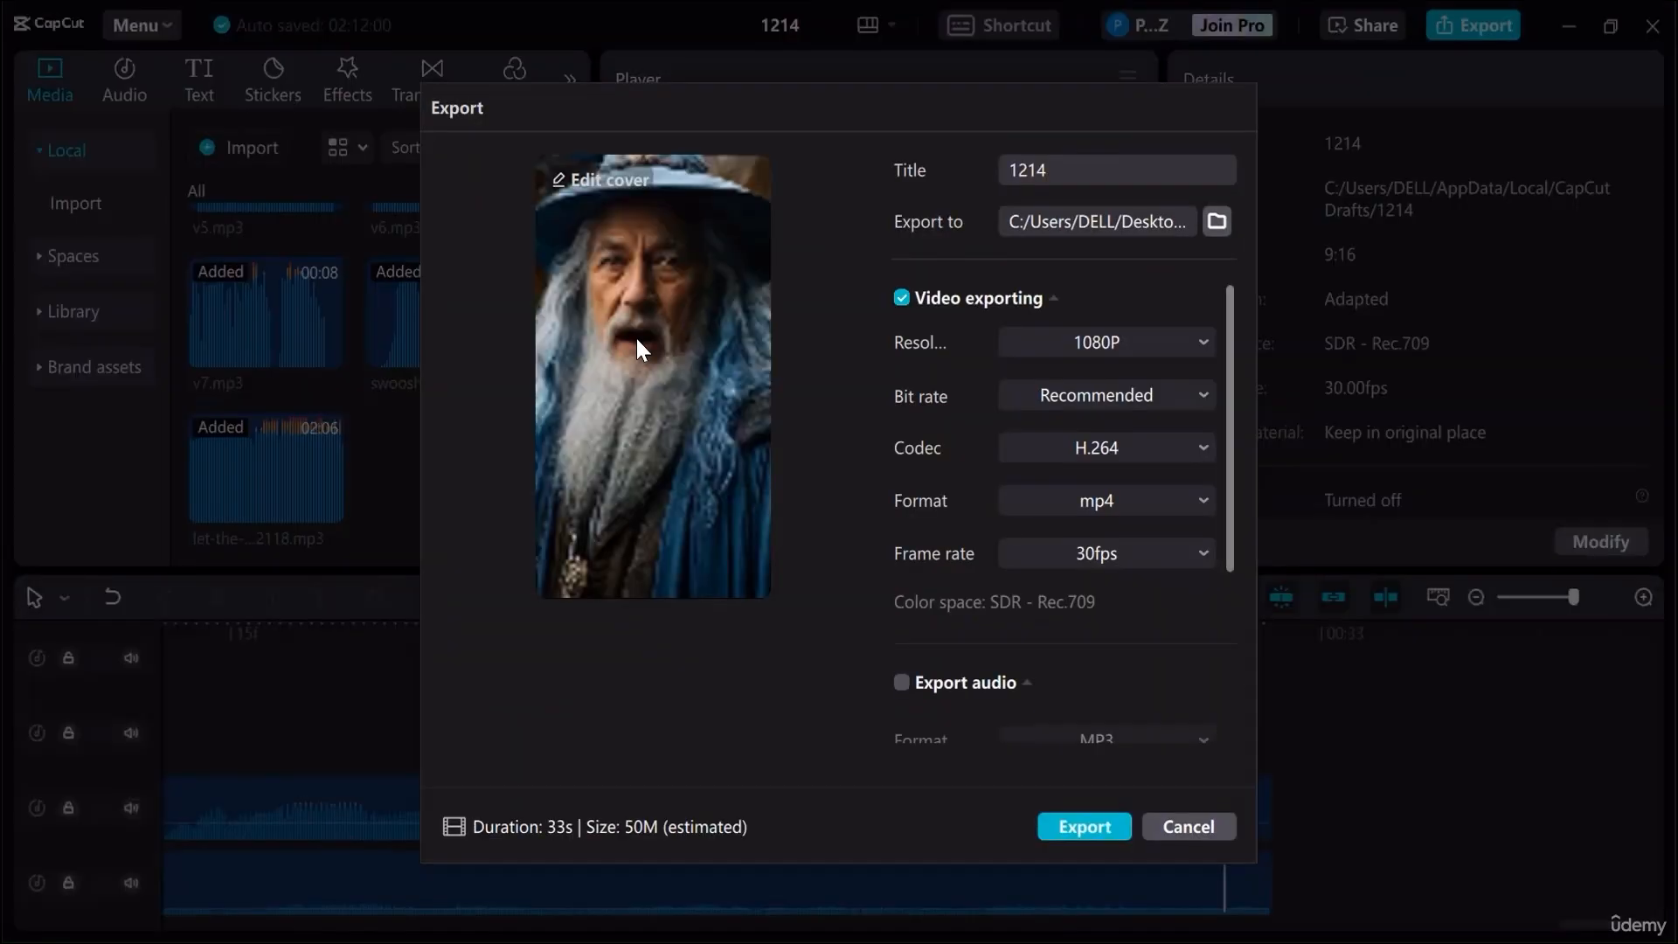
click(1202, 345)
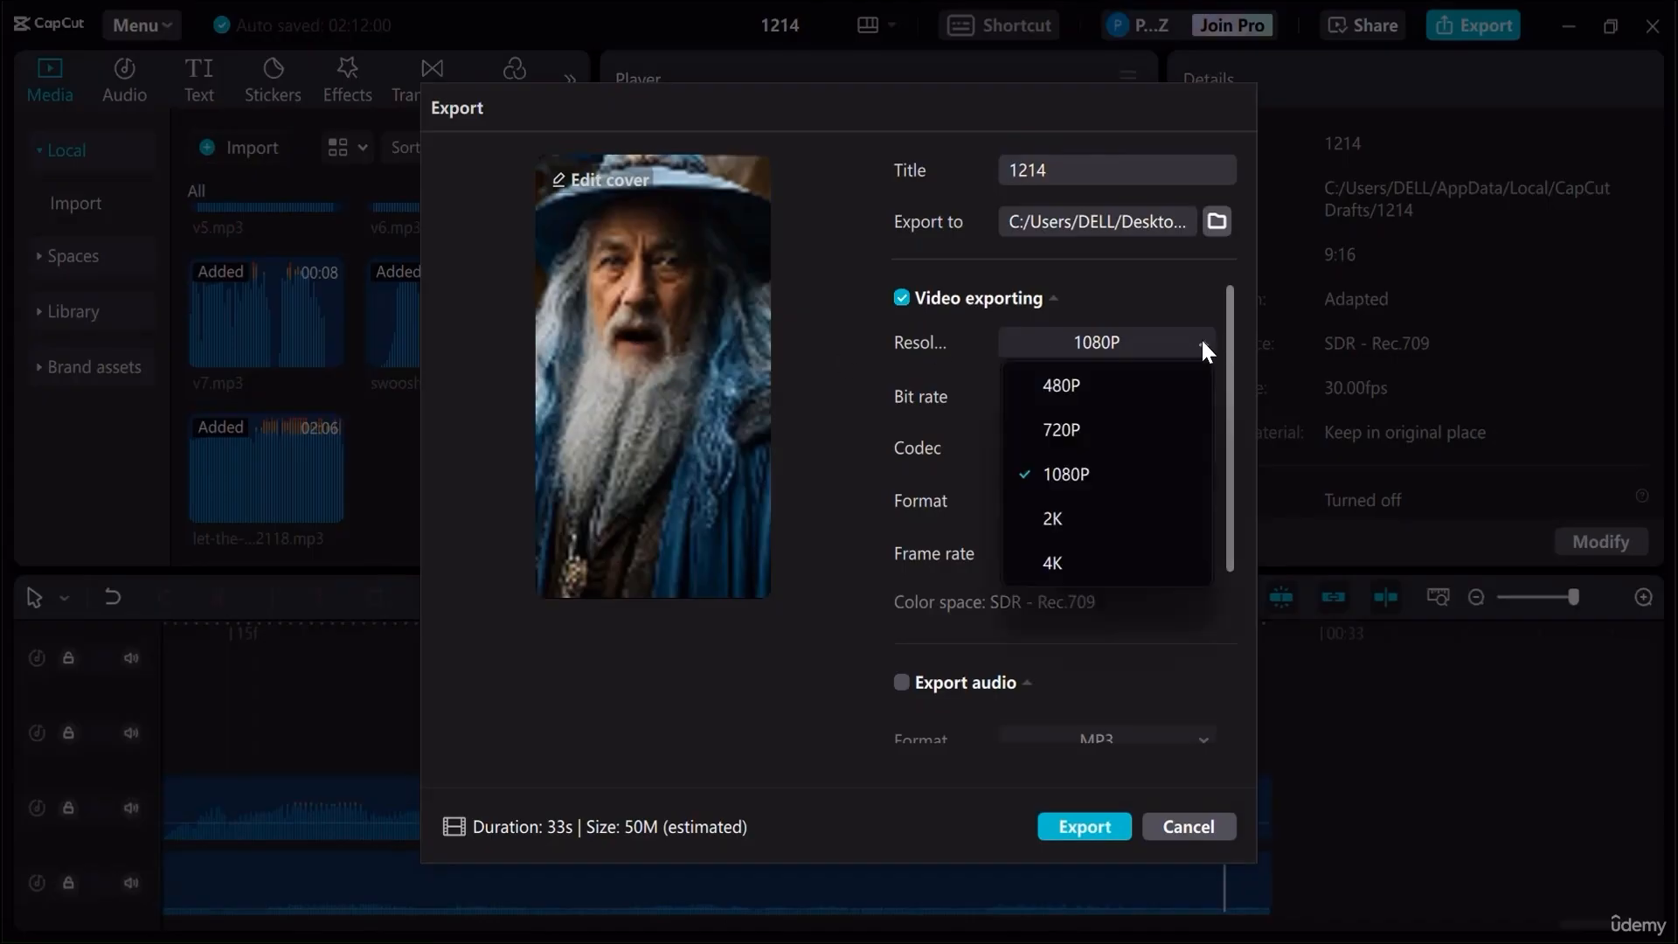
click(1053, 562)
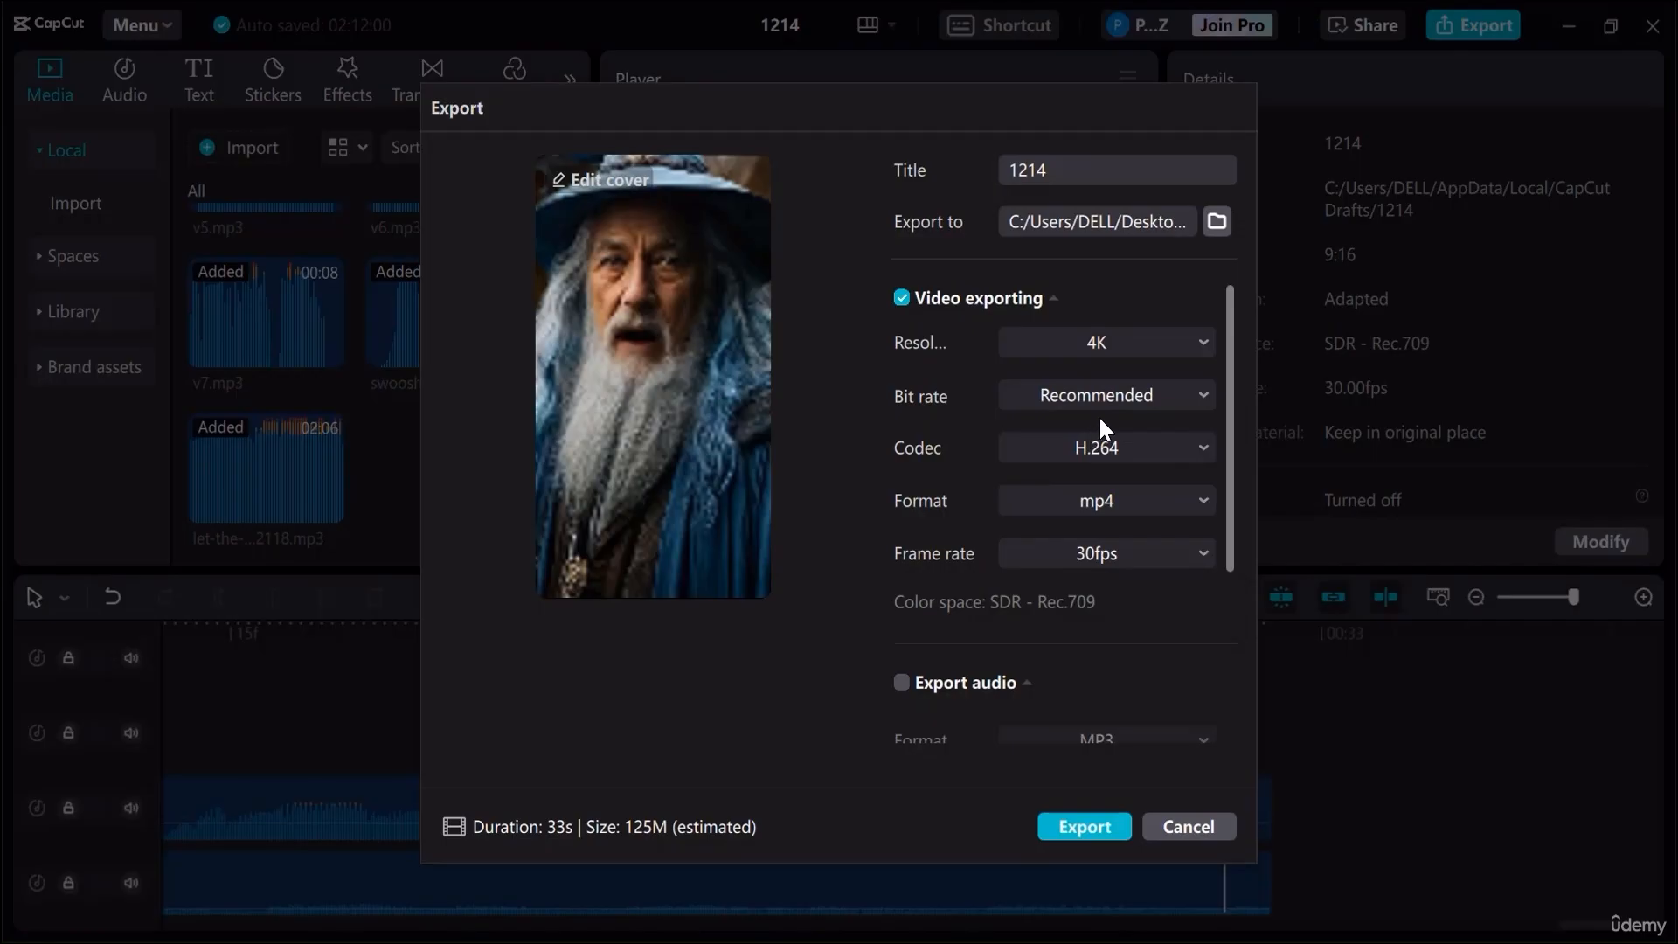
click(1105, 554)
click(1062, 773)
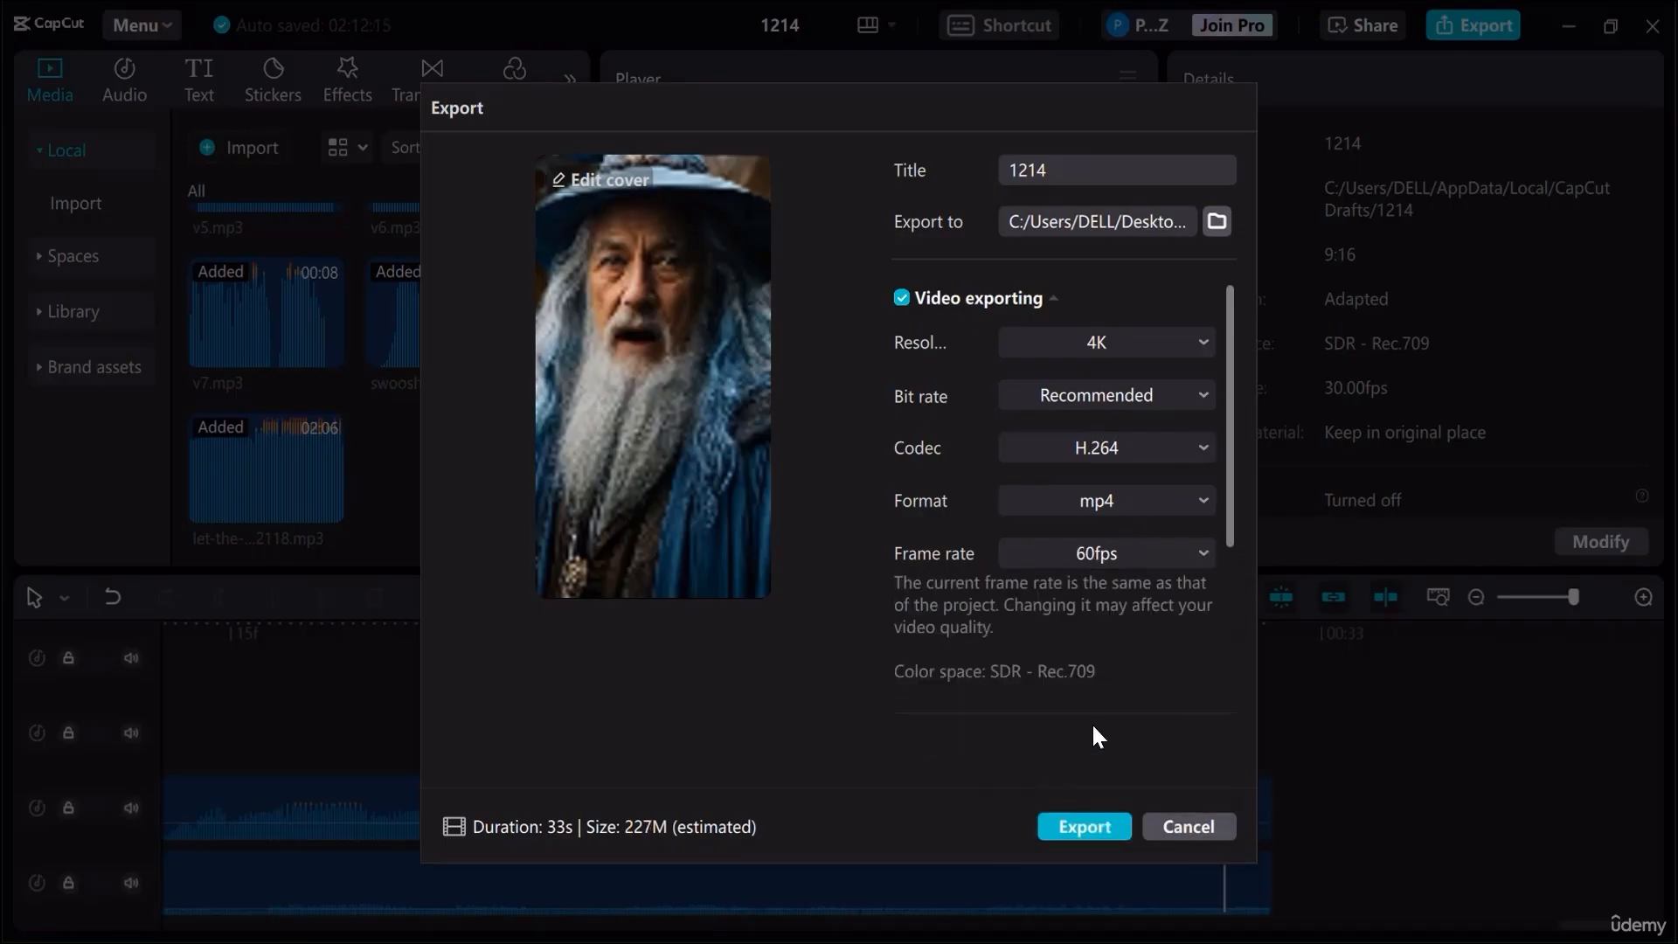
scroll(1122, 491, down, 2)
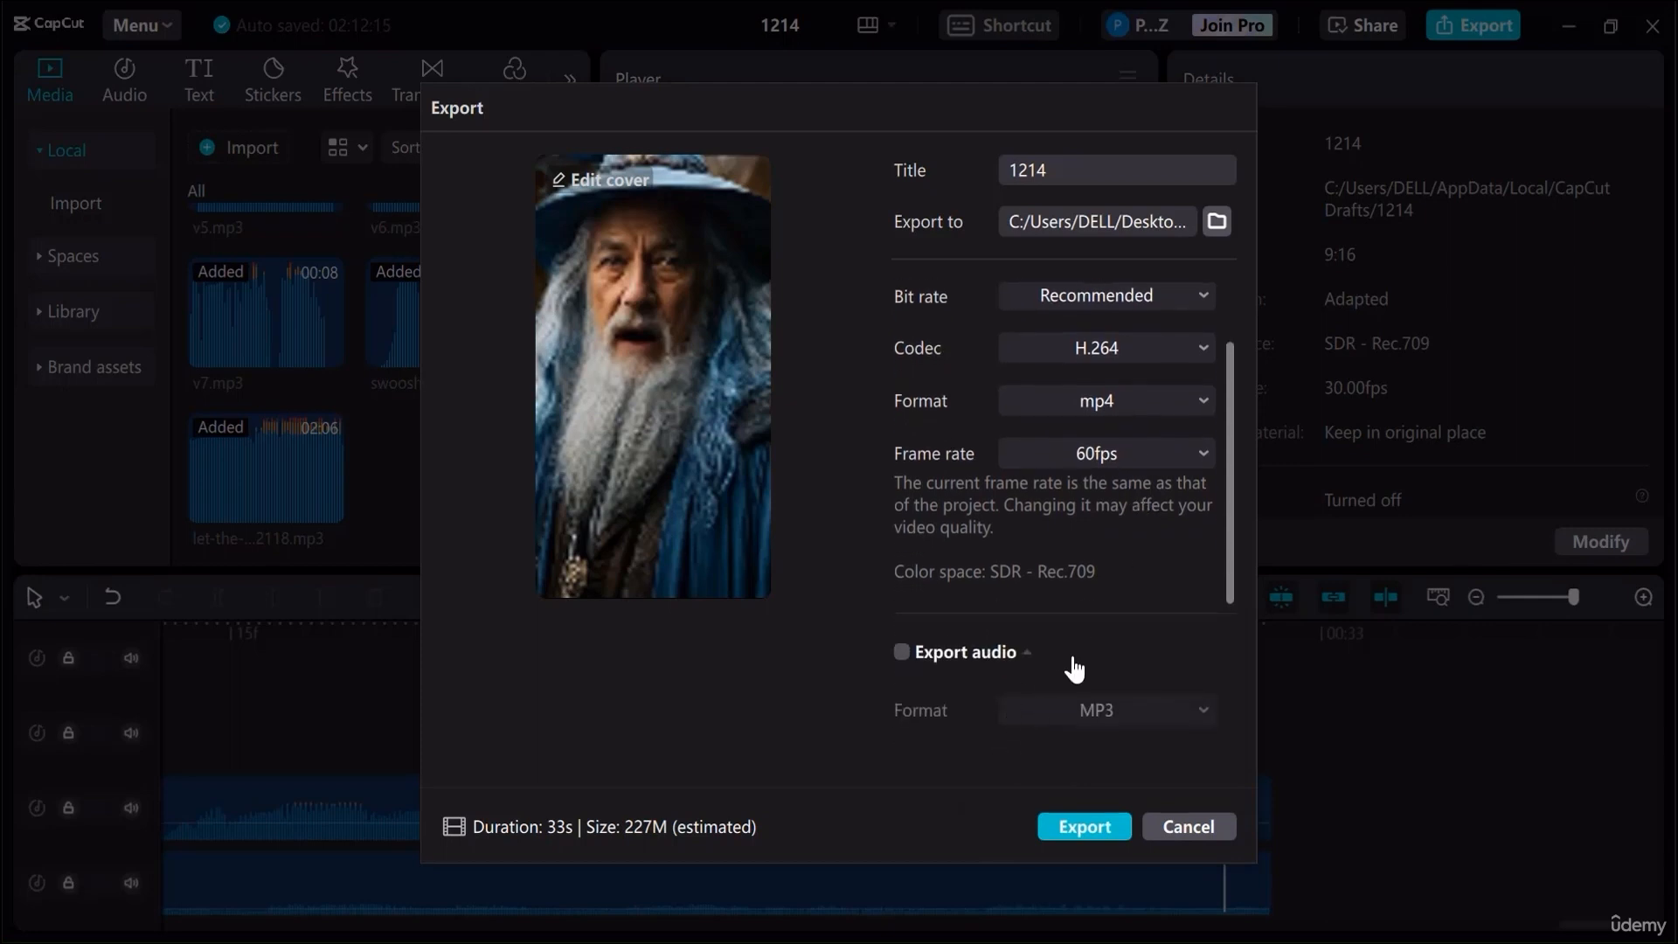
scroll(1077, 651, up, 2)
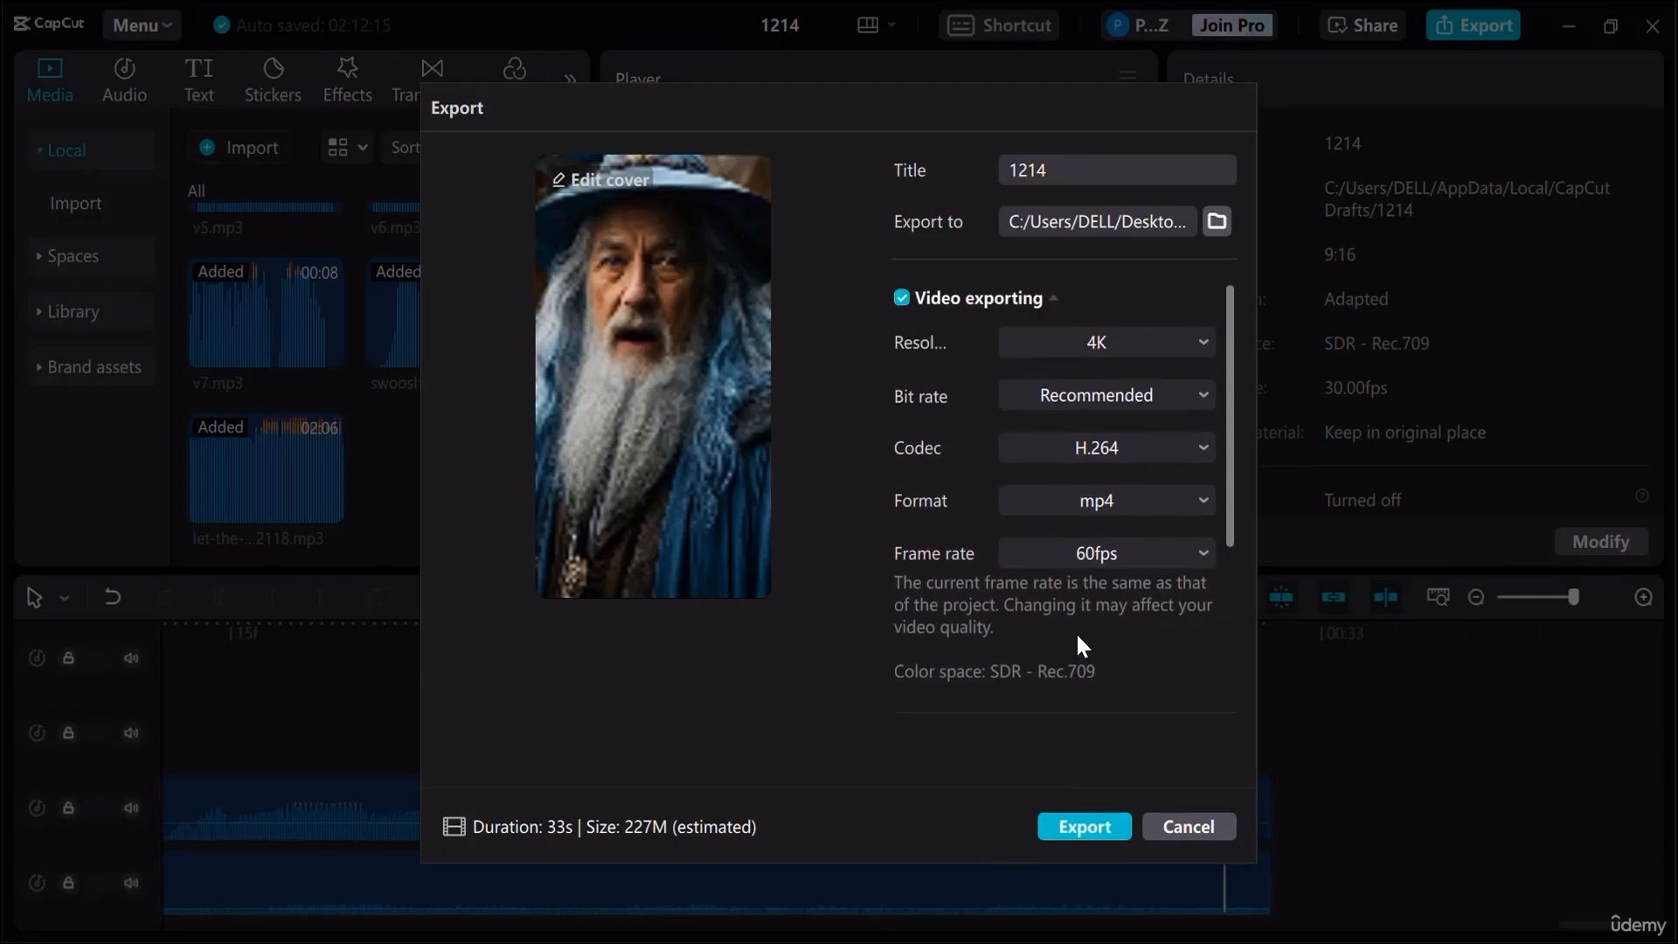
Choose the Bilbo and Smaug Video folder as the export destination and export the video
click(1216, 220)
click(1423, 905)
click(1109, 826)
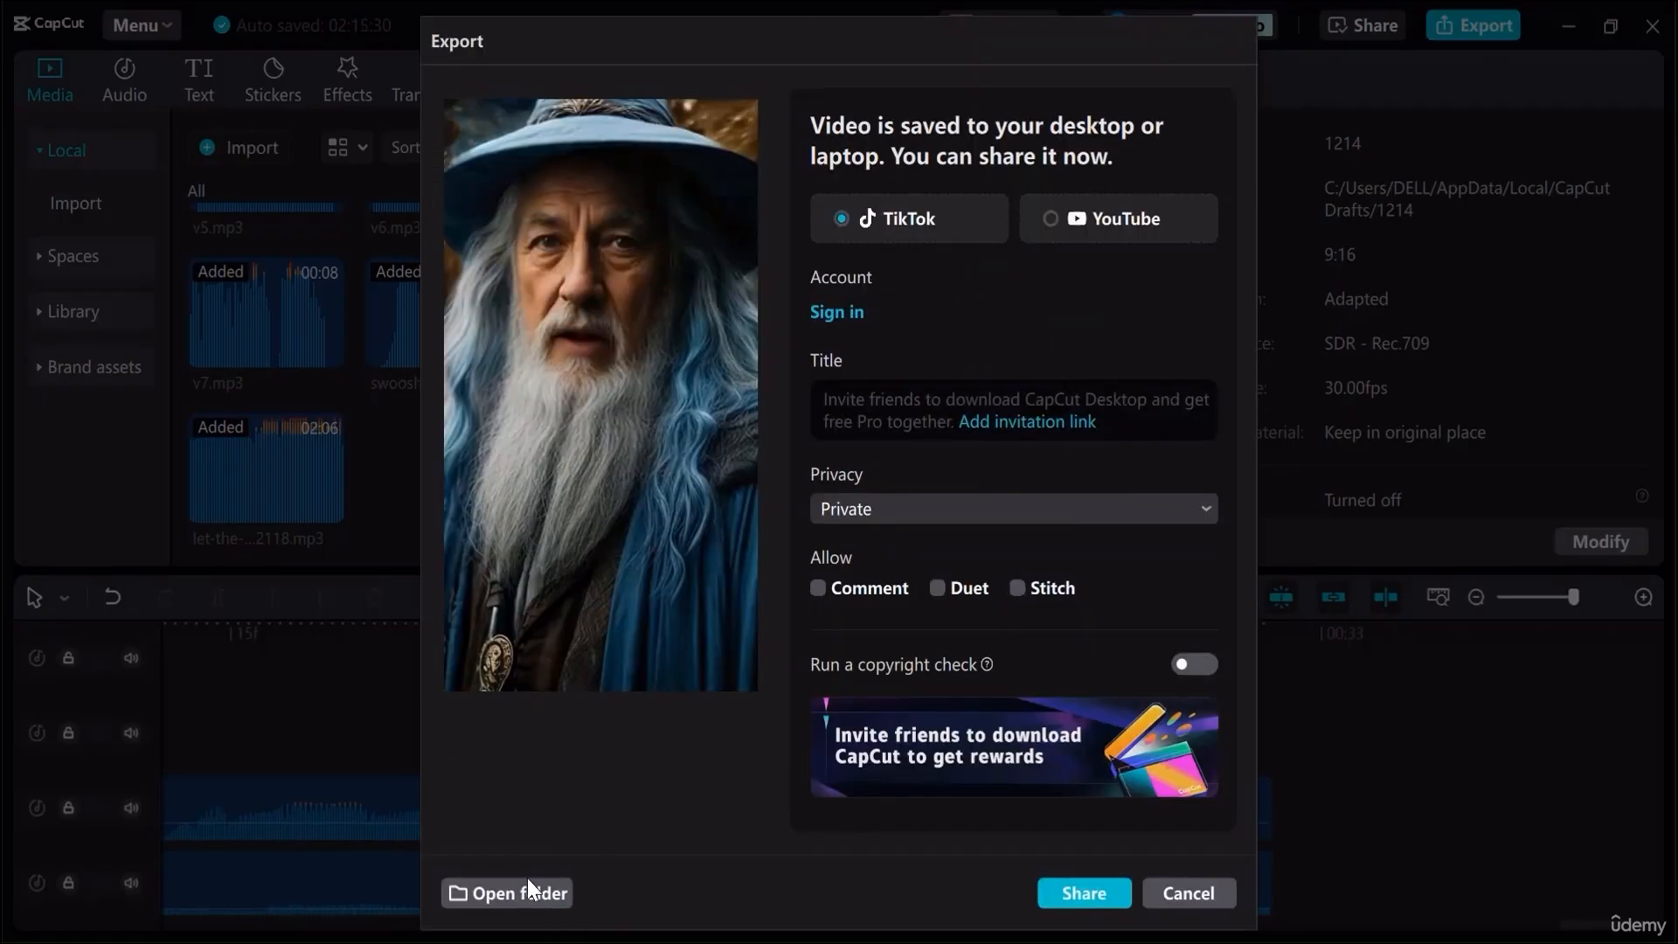
Close the export dialog and open the exported 1214 video from the Bilbo and Smaug Video folder in File Explorer
click(527, 882)
mouse_move(449, 573)
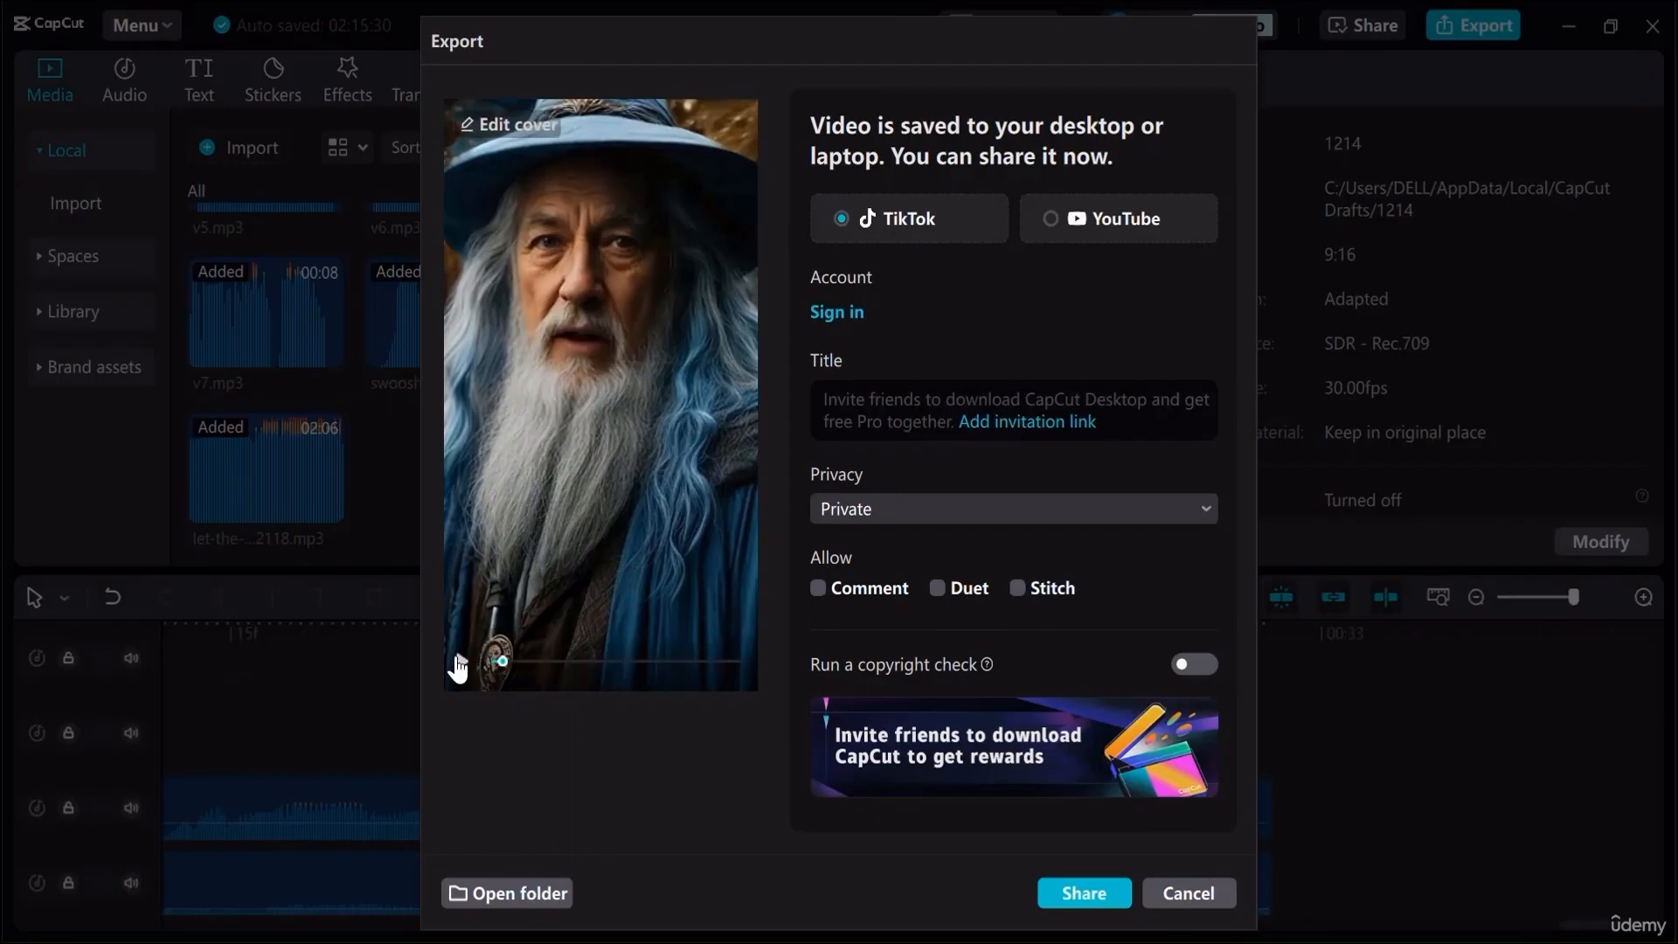
click(1224, 889)
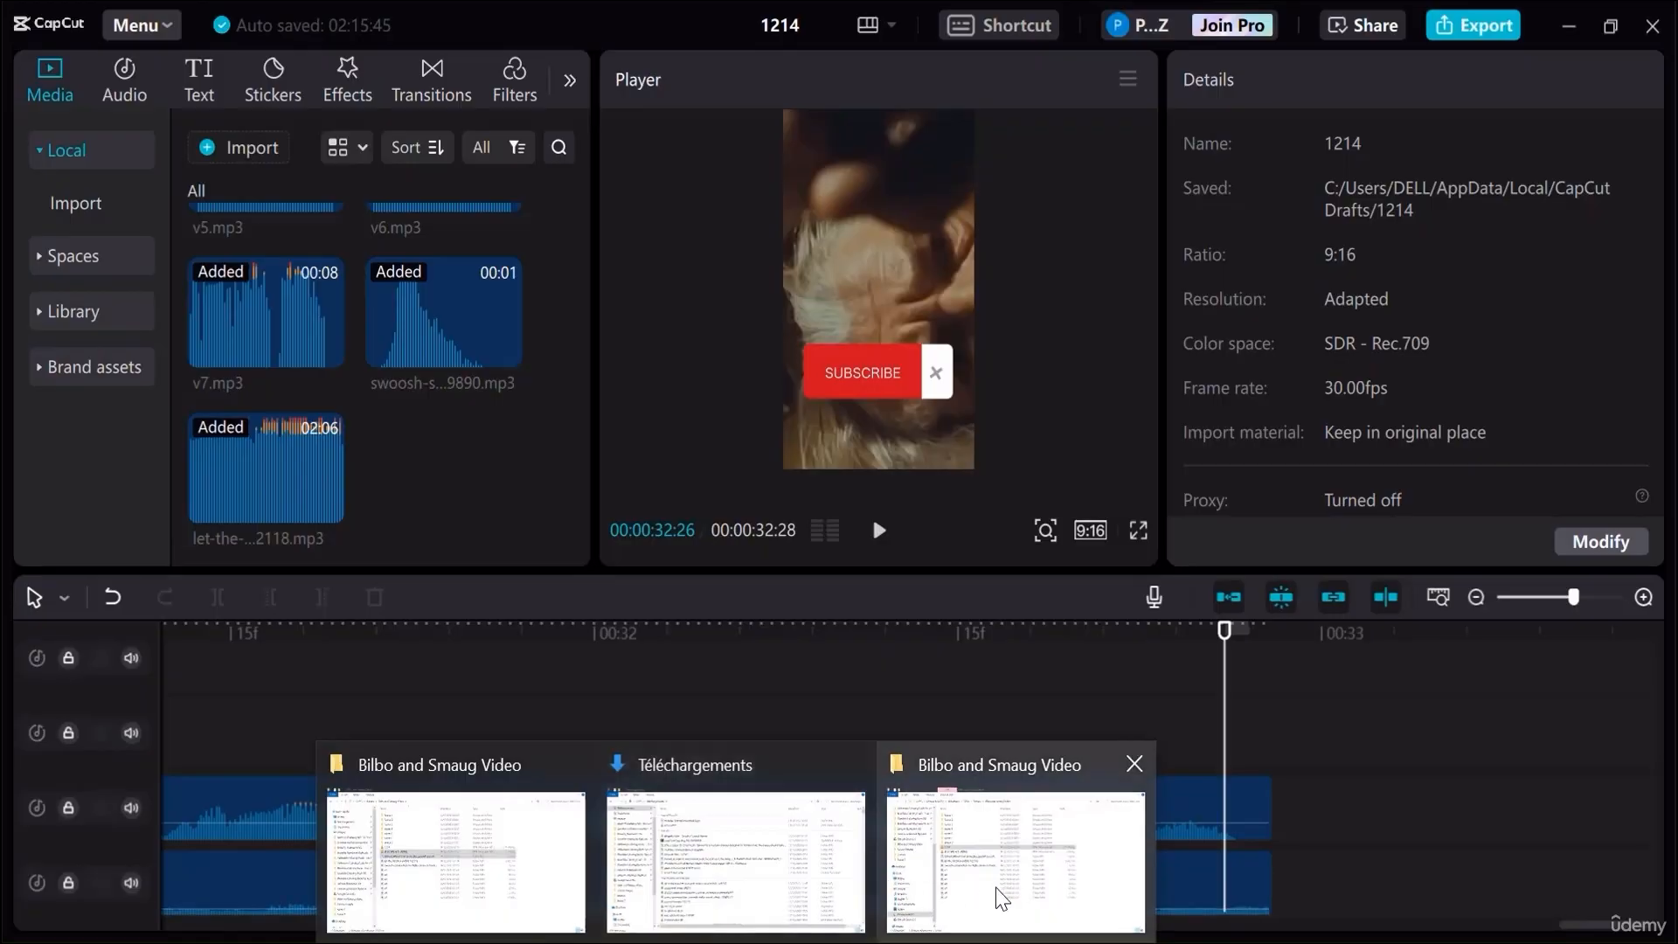
click(1000, 900)
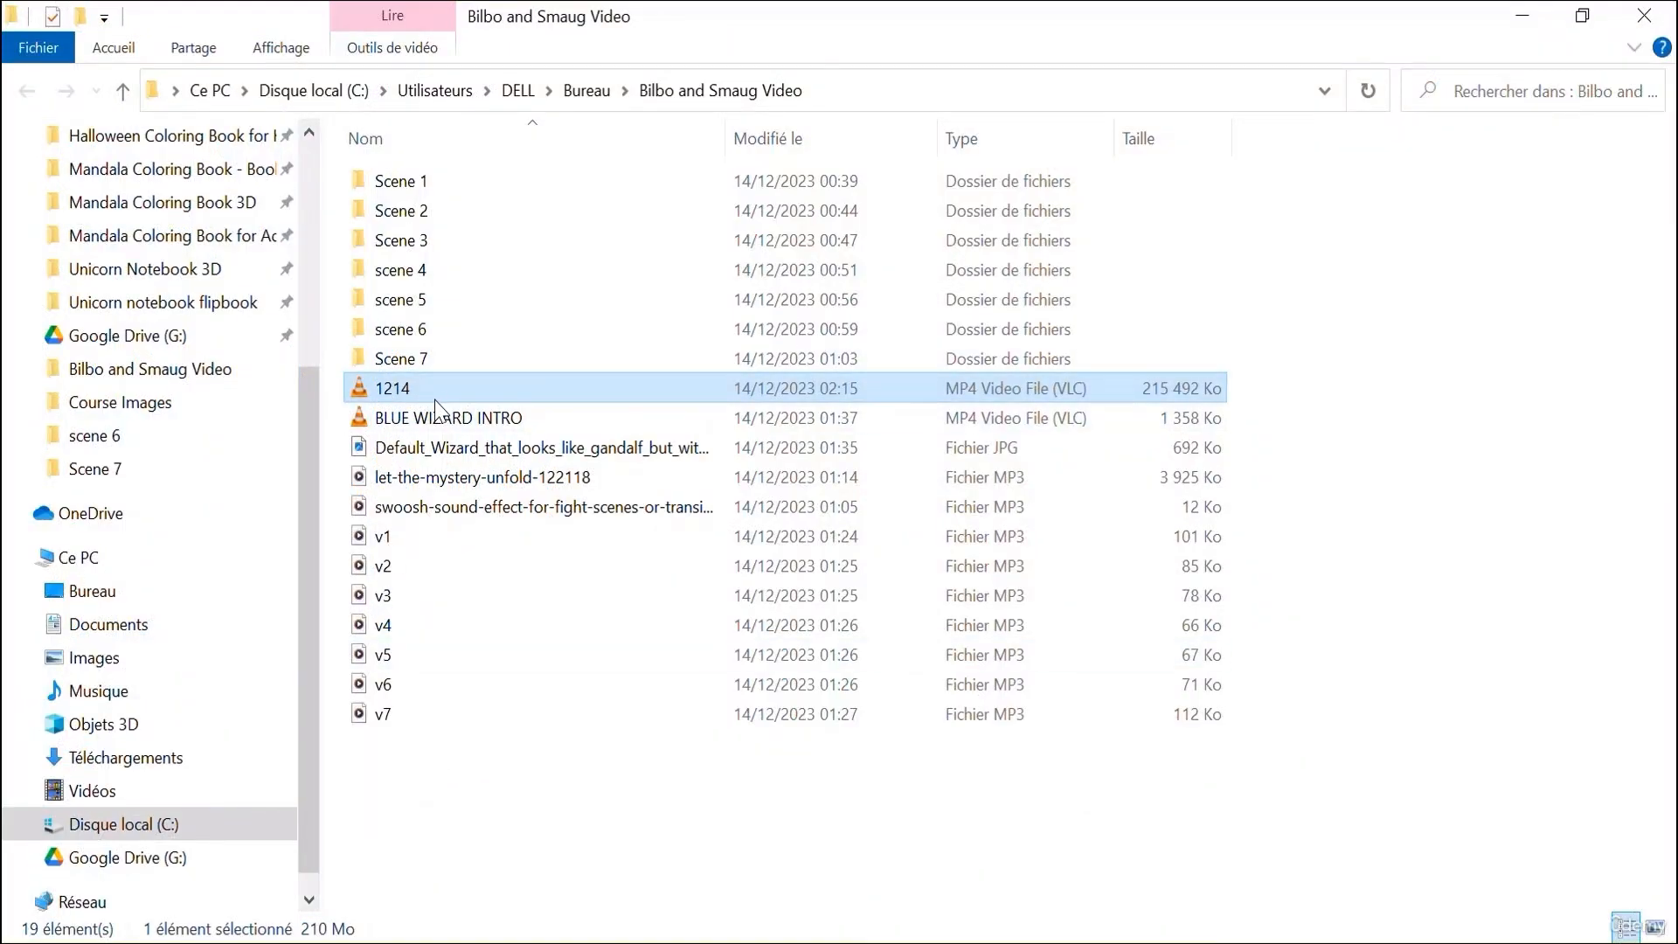
double_click(633, 390)
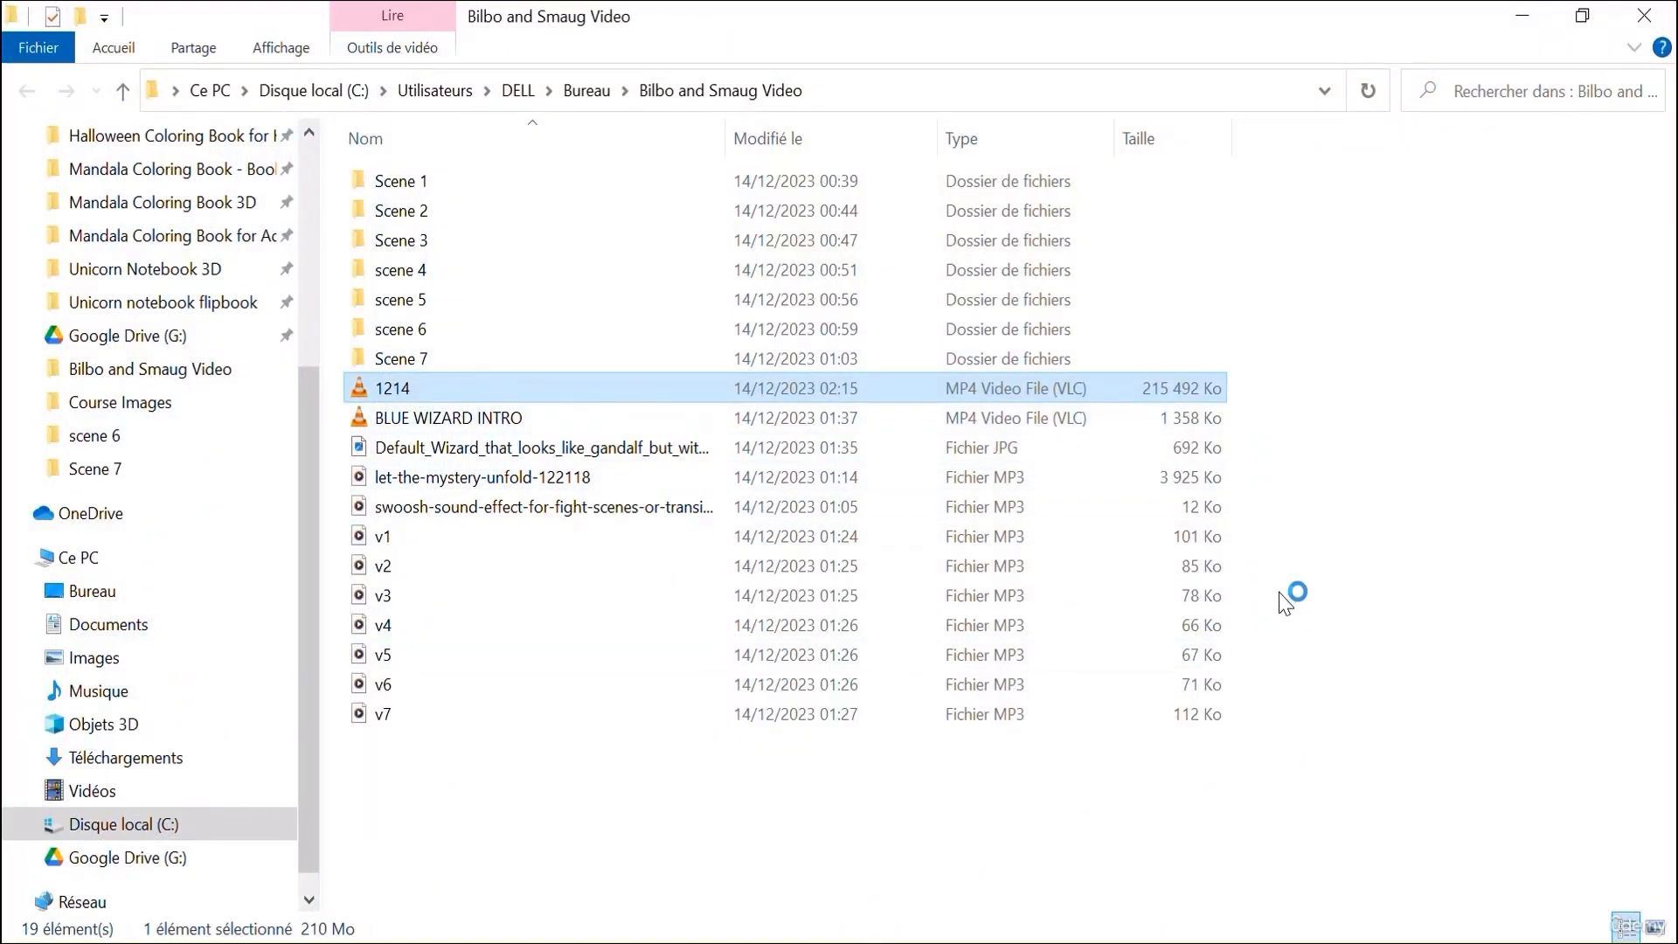